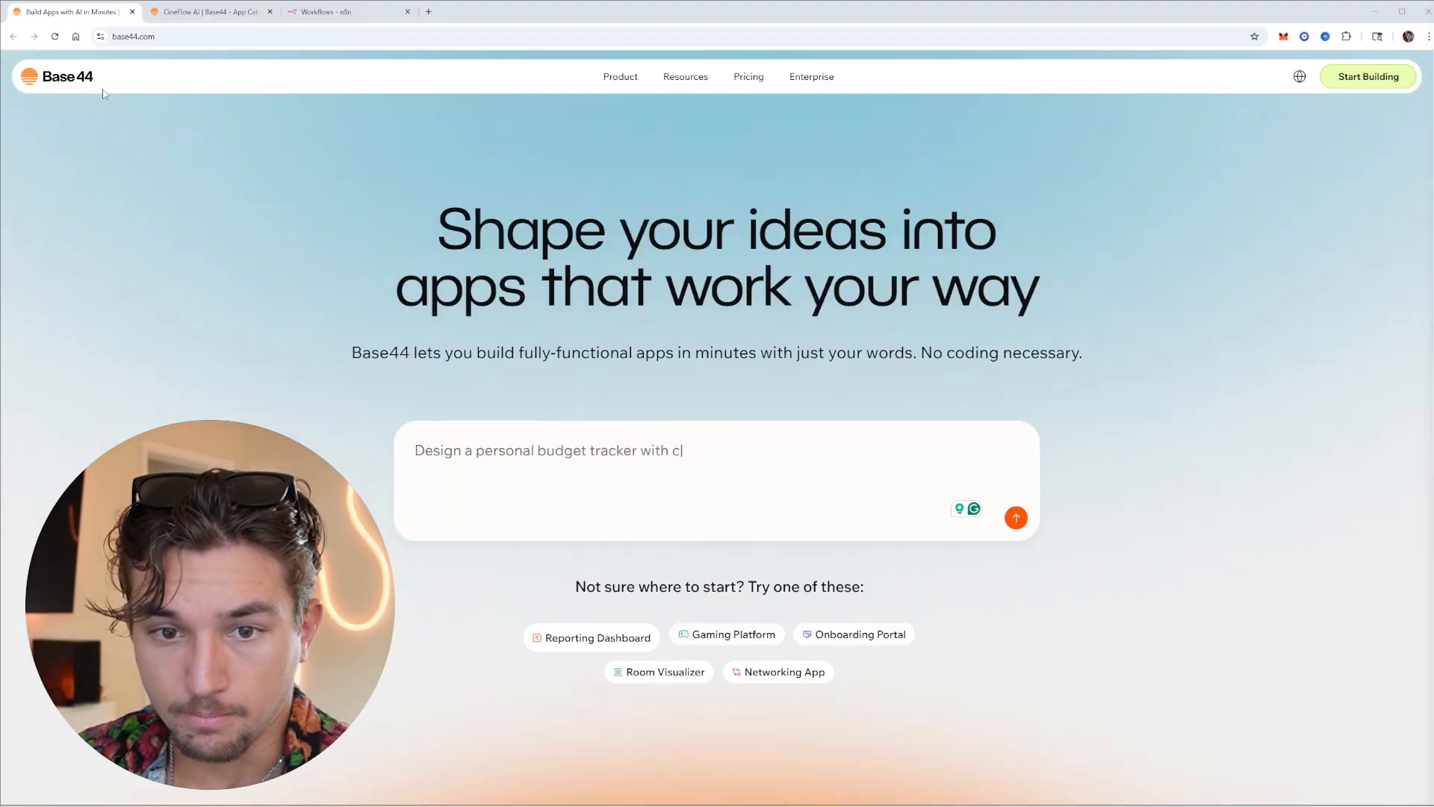
# Browse Base44's Content Generation and Editing templates and clone the CineFlow AI app
pyautogui.moveTo(619, 89)
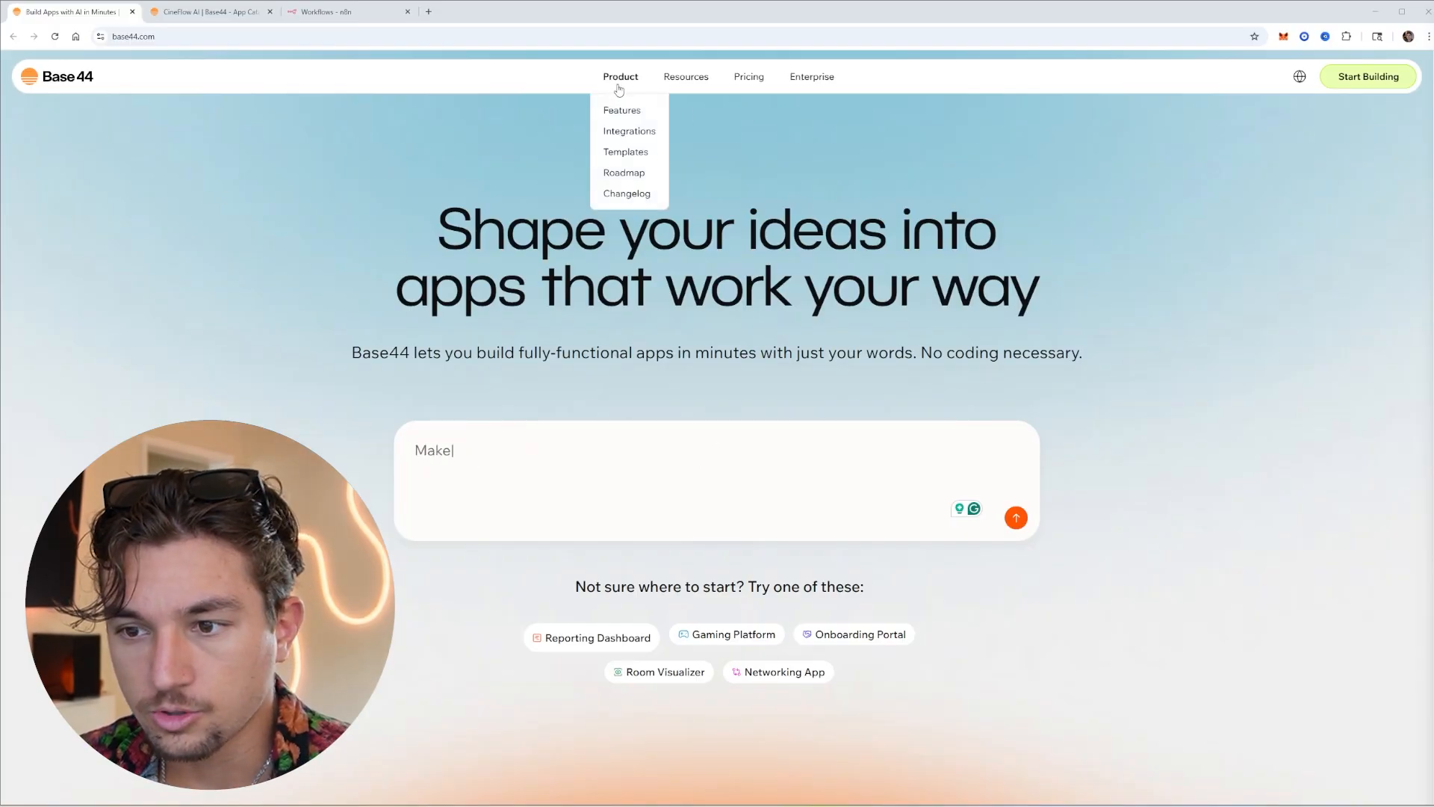
pyautogui.click(627, 152)
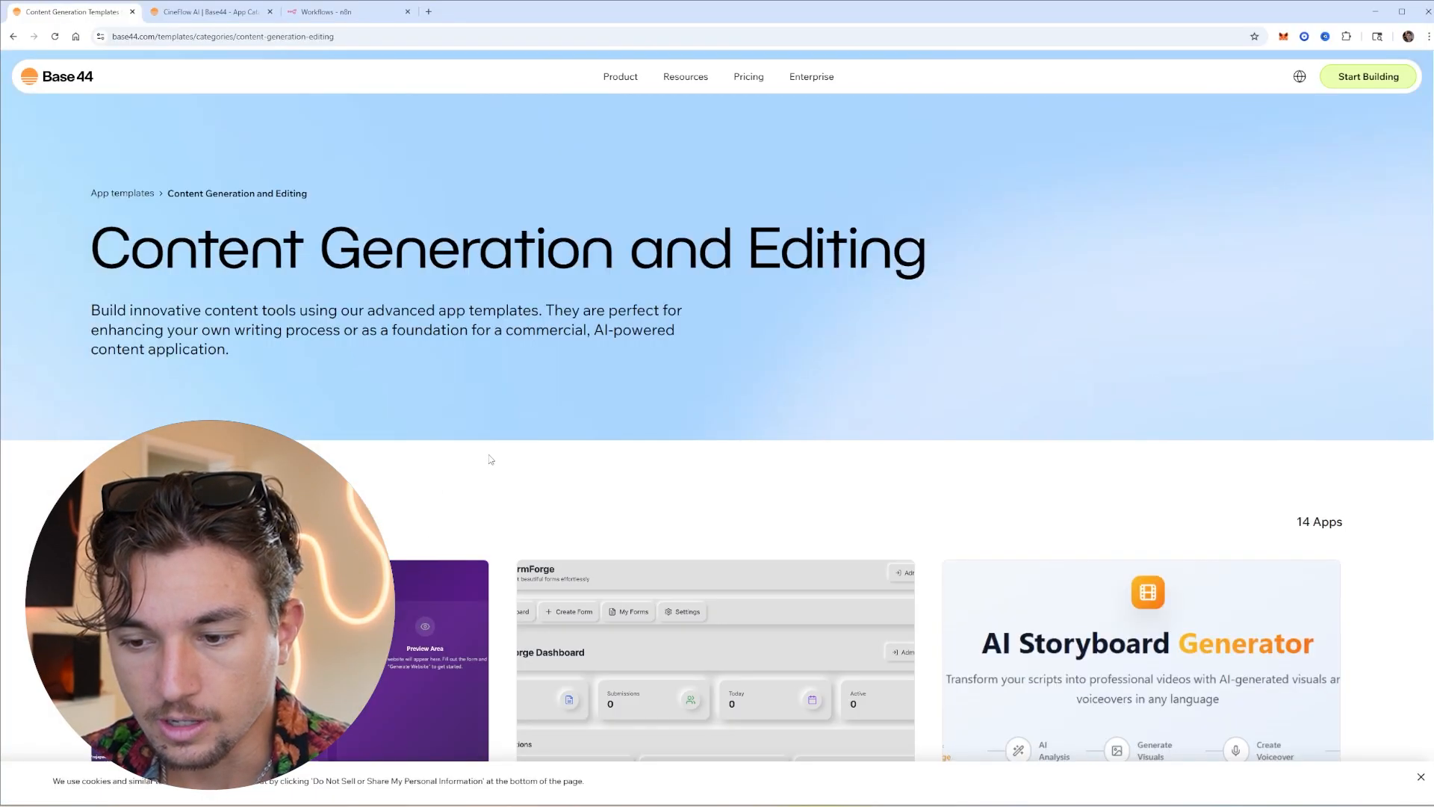
pyautogui.scroll(-4, 490, 458)
pyautogui.moveTo(1068, 400)
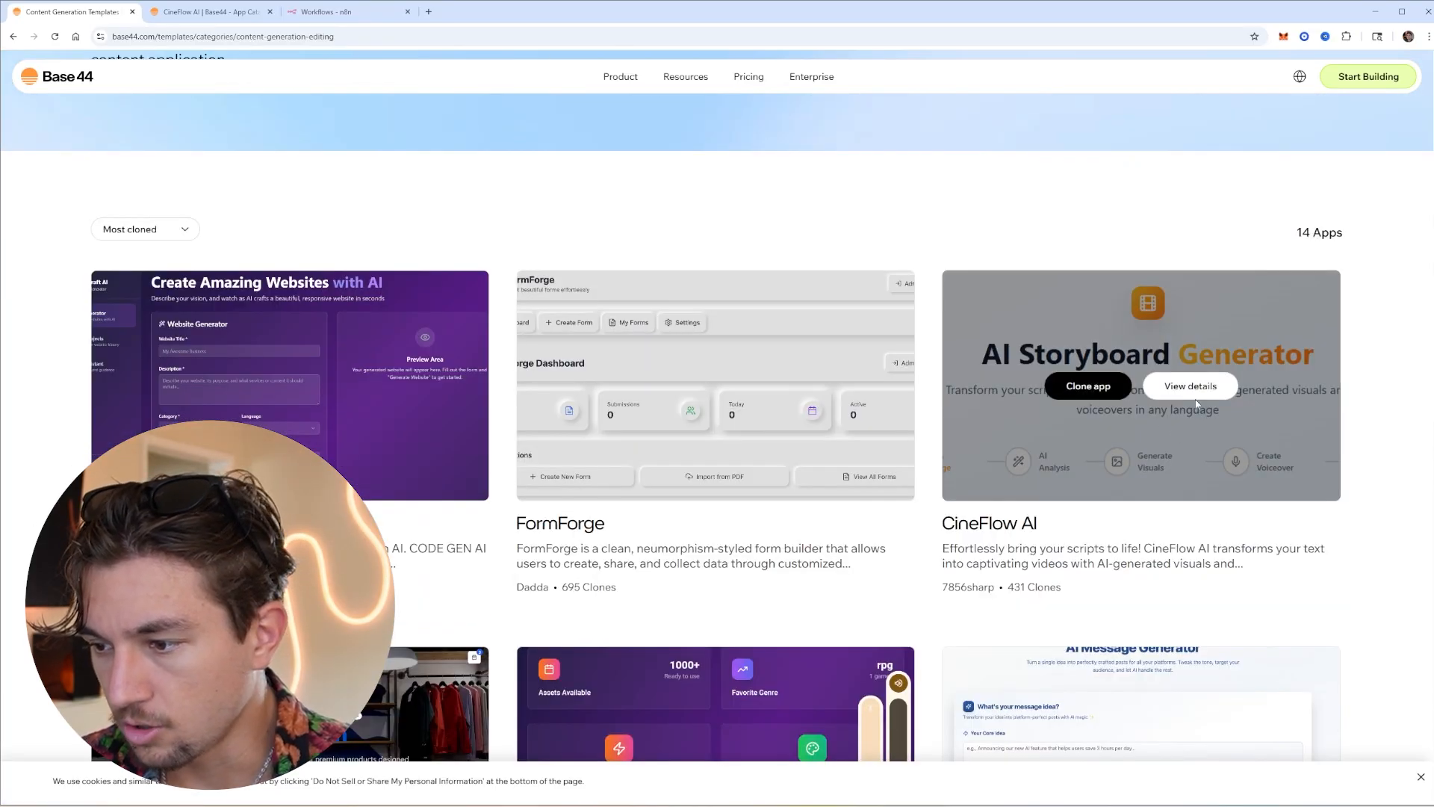
pyautogui.click(1126, 388)
pyautogui.click(361, 404)
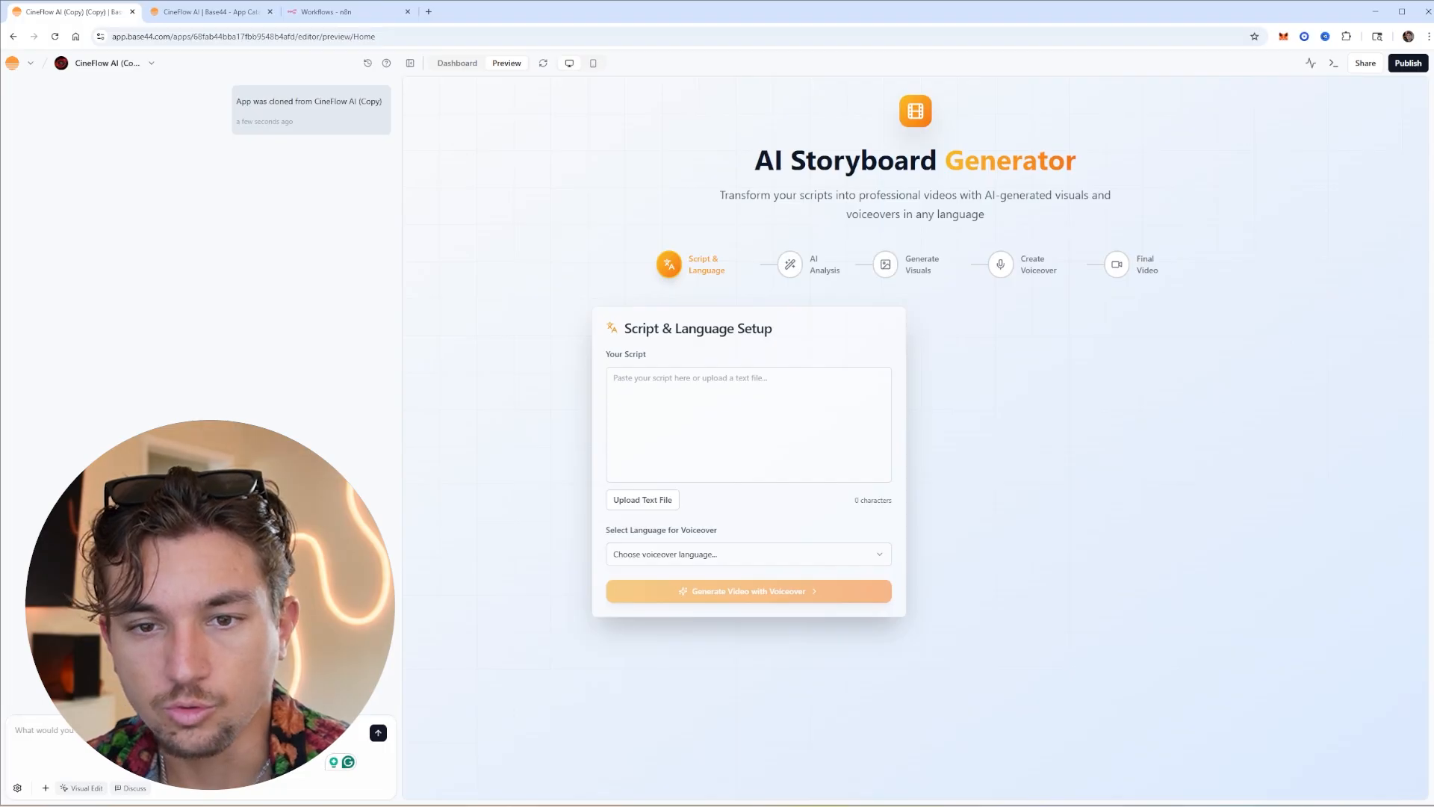
# Open ChatGPT in a new browser tab
pyautogui.click(429, 13)
pyautogui.write('ch')
pyautogui.press('Return')
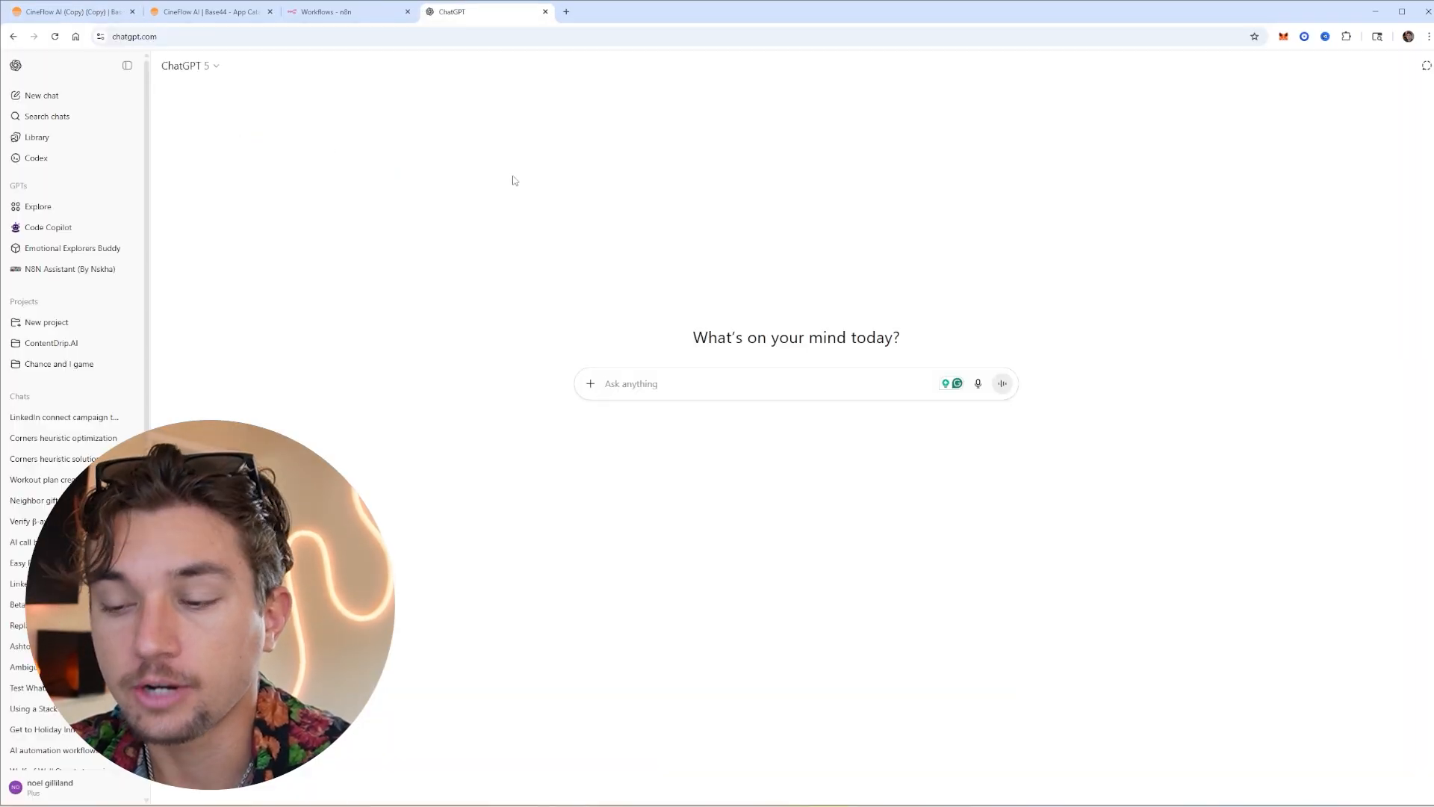
# Review the generated Base44 frontend prompt in ChatGPT, including its main user journey and the New UGC Request page section
pyautogui.moveTo(785, 188); pyautogui.dragTo(721, 132)
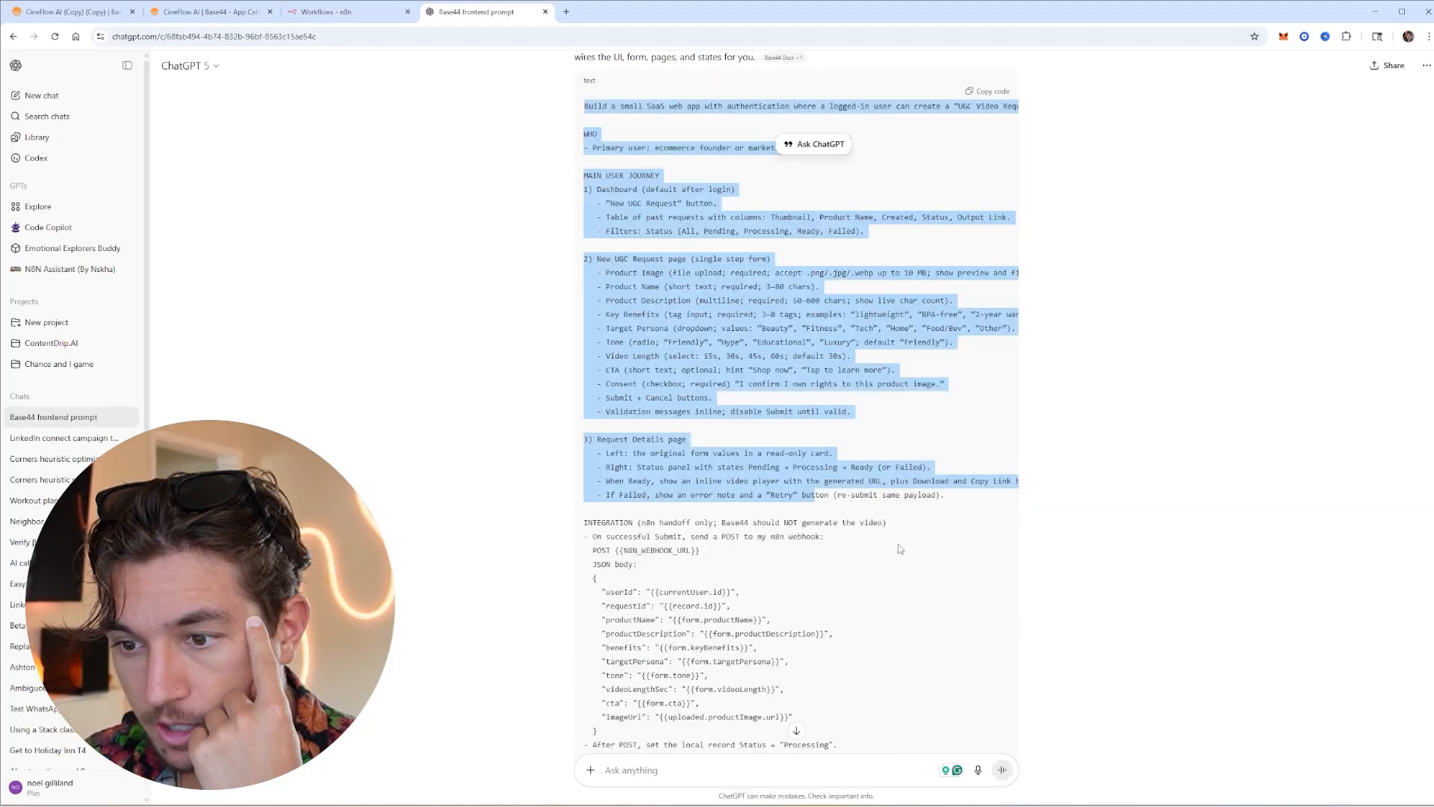
pyautogui.moveTo(889, 550); pyautogui.dragTo(641, 149)
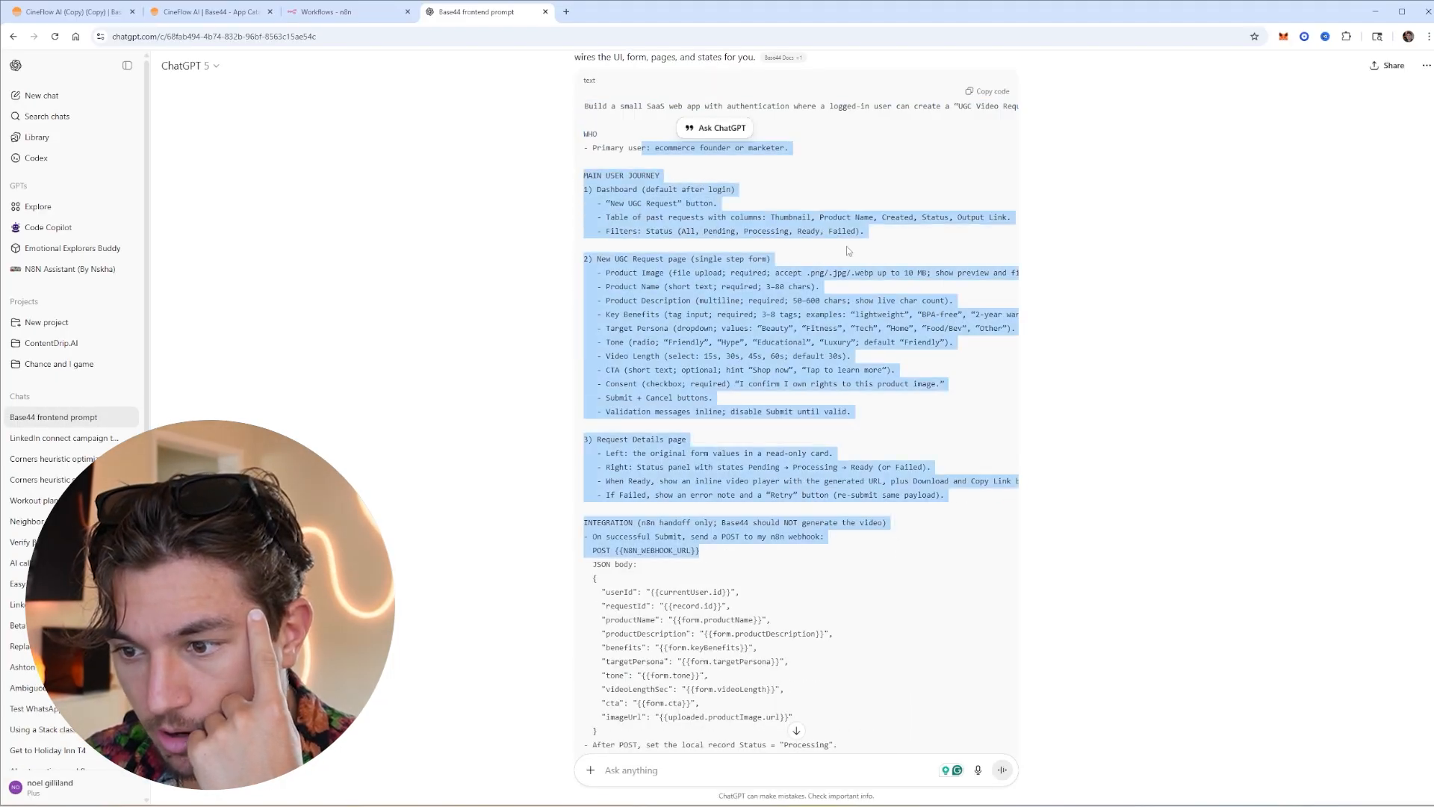
pyautogui.scroll(-2, 963, 354)
pyautogui.click(962, 354)
pyautogui.scroll(3, 963, 354)
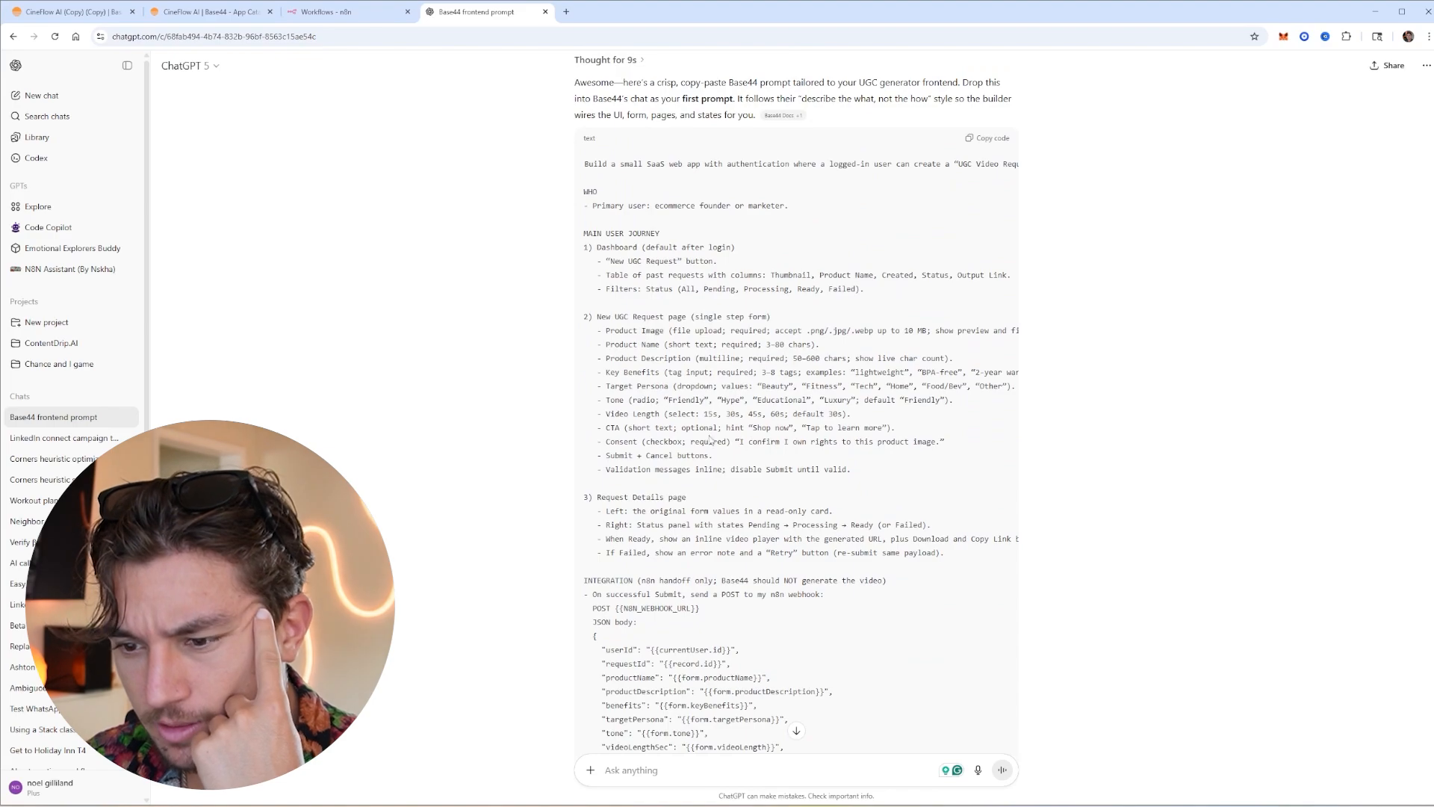
pyautogui.moveTo(852, 470); pyautogui.dragTo(584, 316)
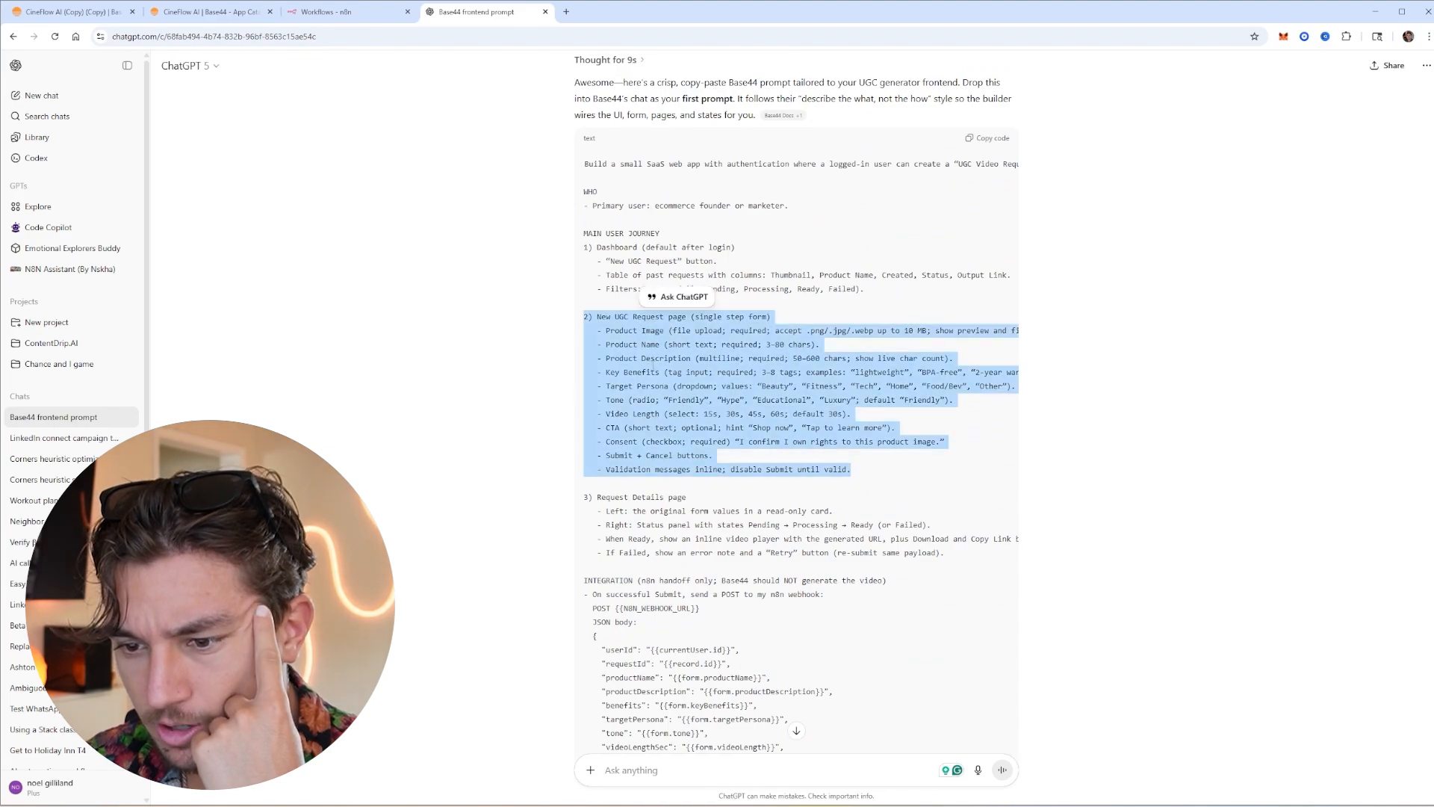
pyautogui.click(932, 493)
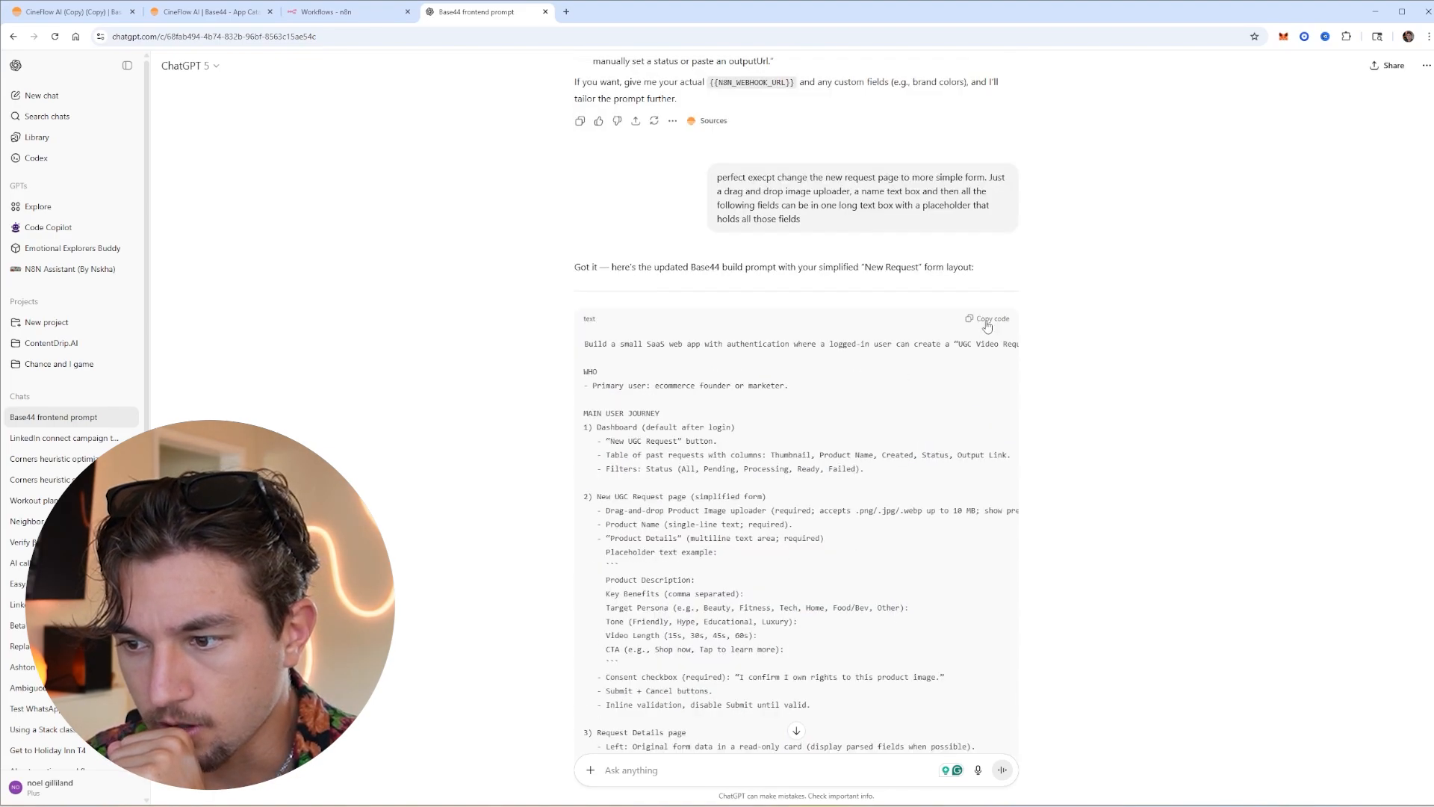
# Copy the updated build prompt with the simplified request form from ChatGPT and submit it to the cloned app's Base44 chat
pyautogui.click(987, 322)
pyautogui.hotkey('ctrl', '1')
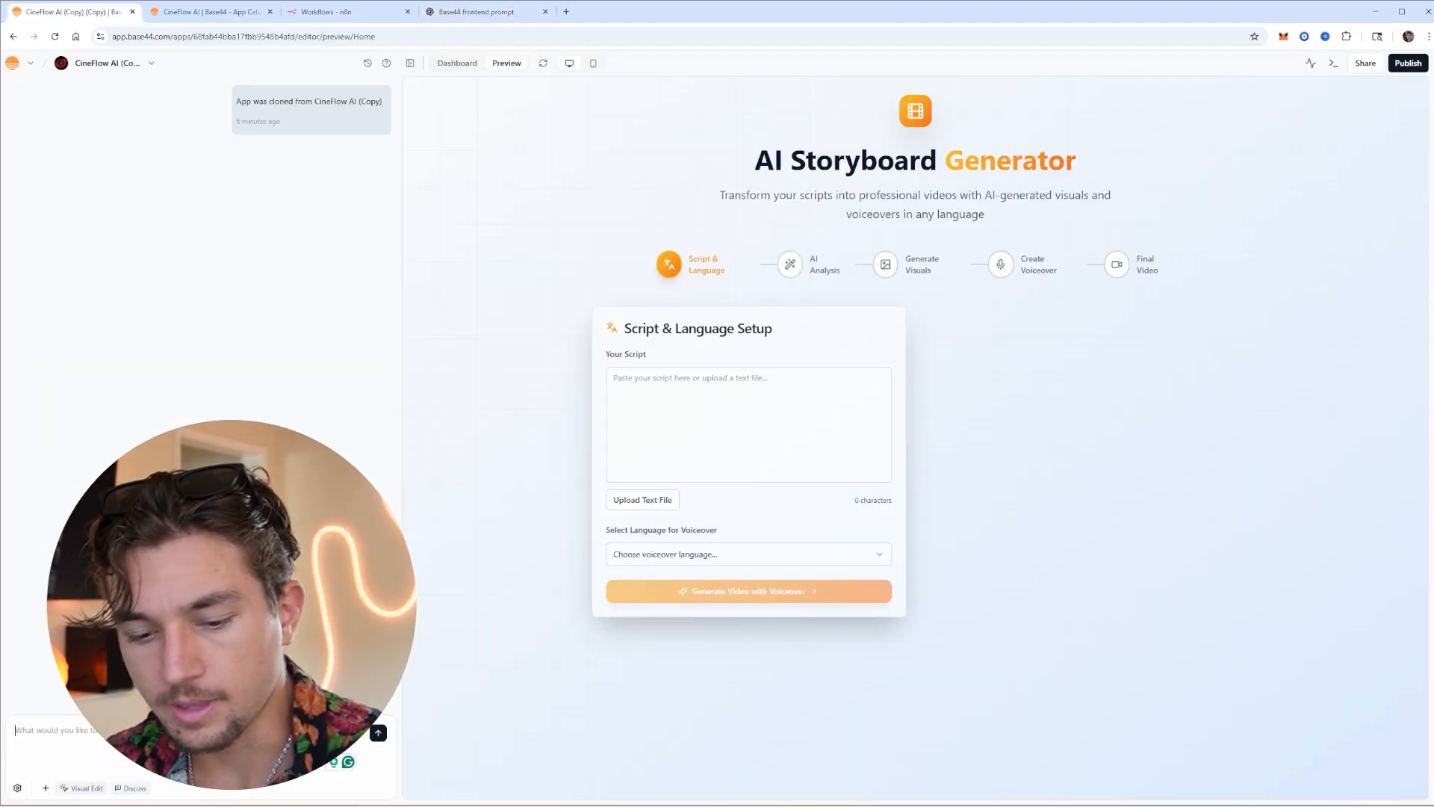
pyautogui.hotkey('ctrl', 'v')
pyautogui.press('Return')
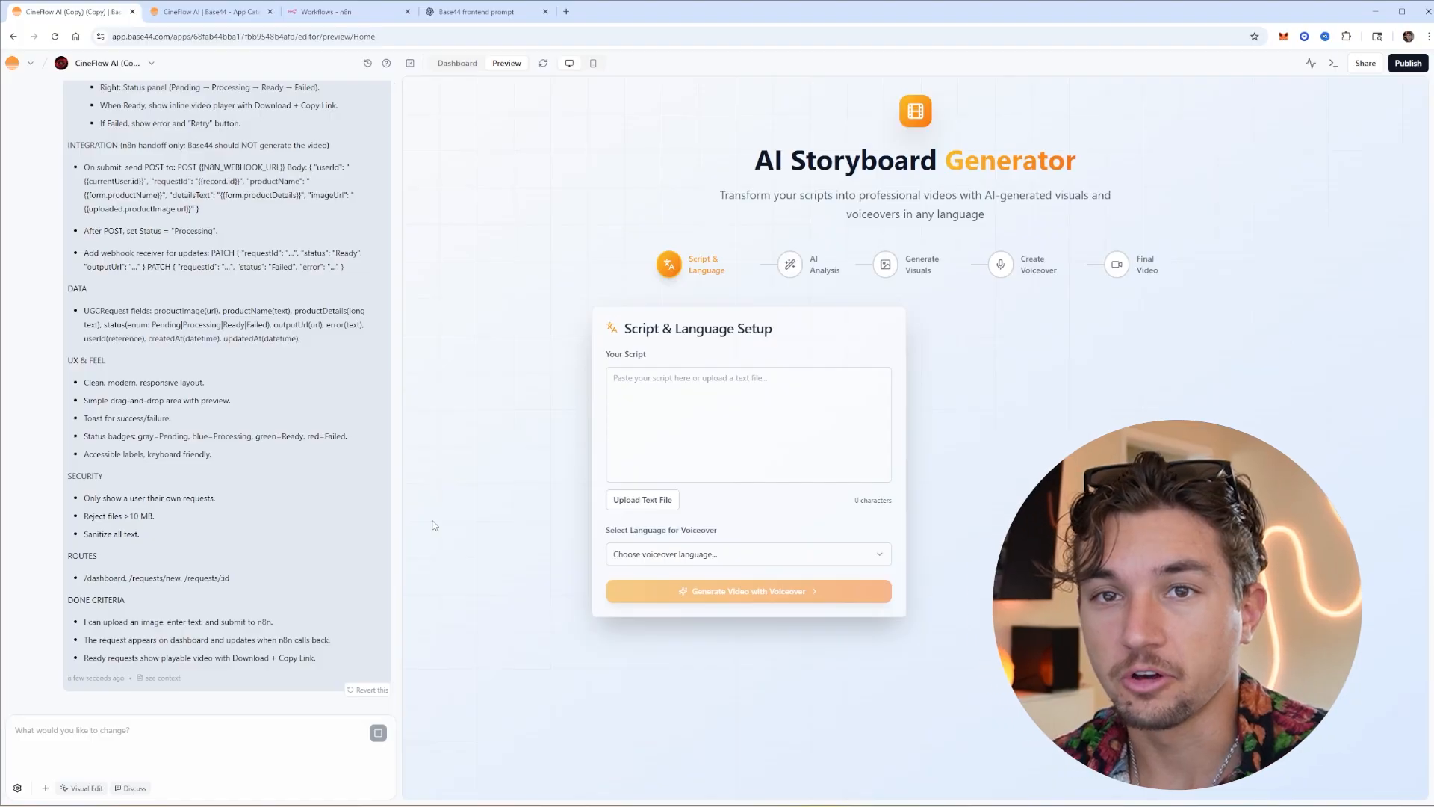
# Read through Base44's build response, covering key features, design approach, security and the list of edited components
pyautogui.scroll(2, 272, 451)
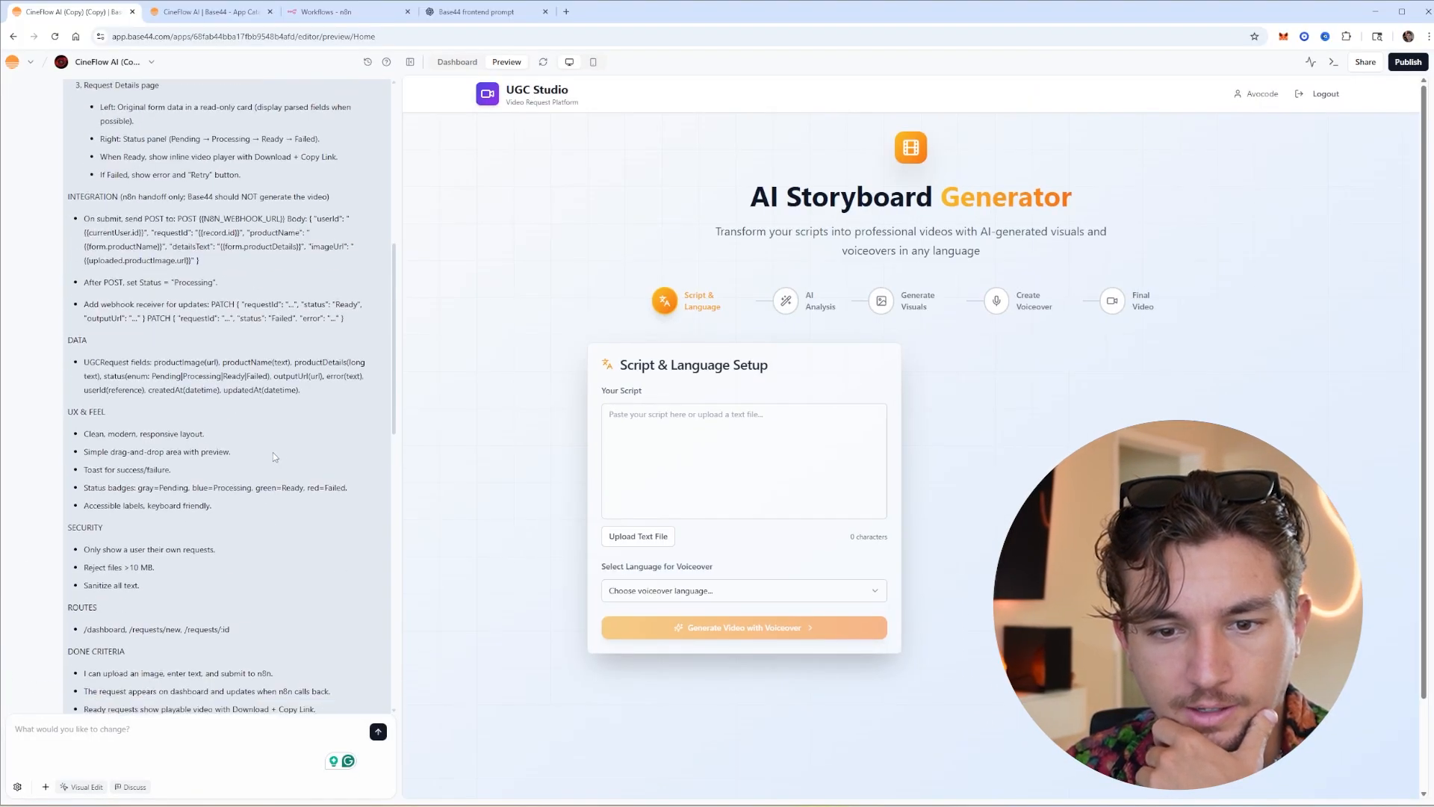
pyautogui.scroll(-10, 272, 451)
pyautogui.moveTo(143, 519); pyautogui.dragTo(33, 214)
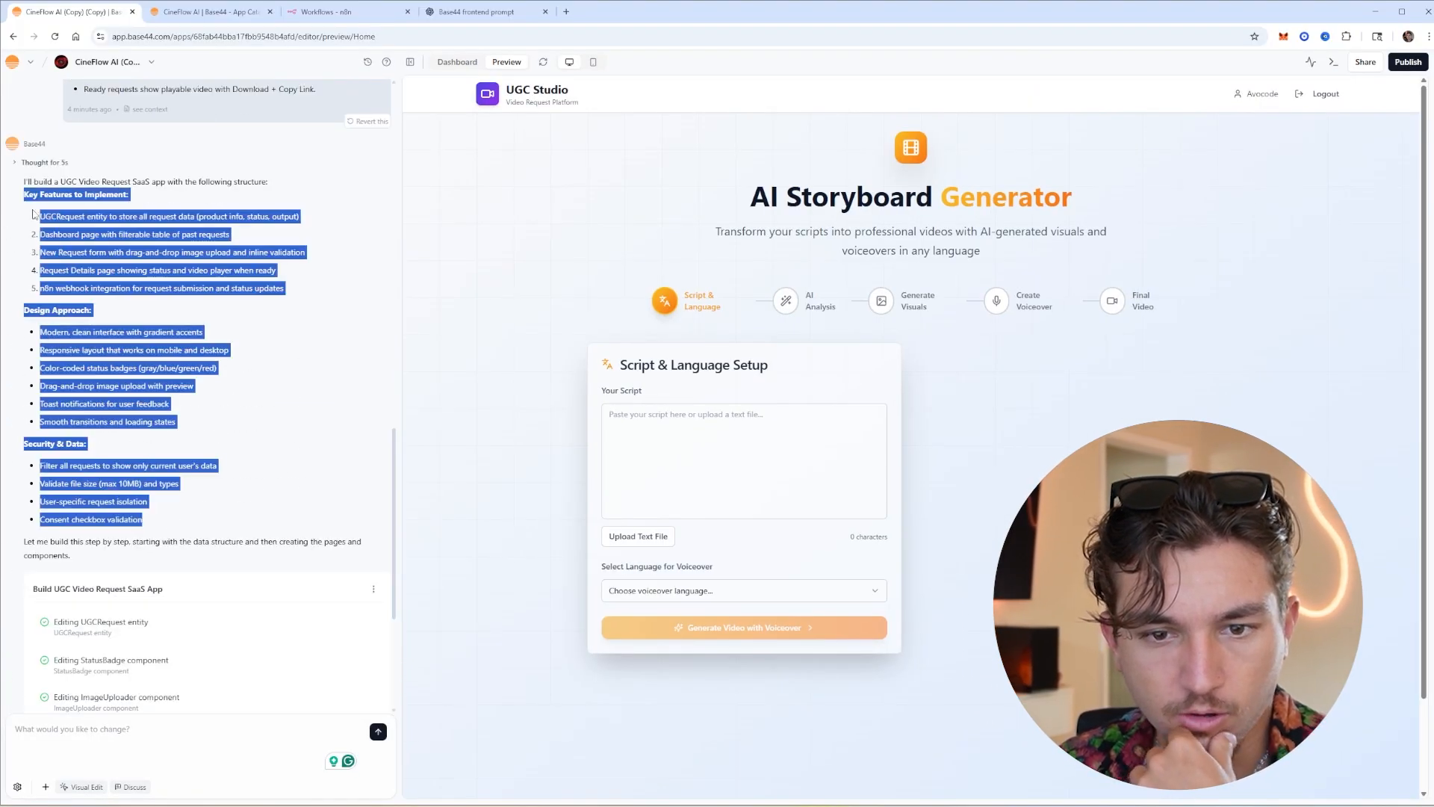
pyautogui.click(197, 392)
pyautogui.scroll(-3, 200, 404)
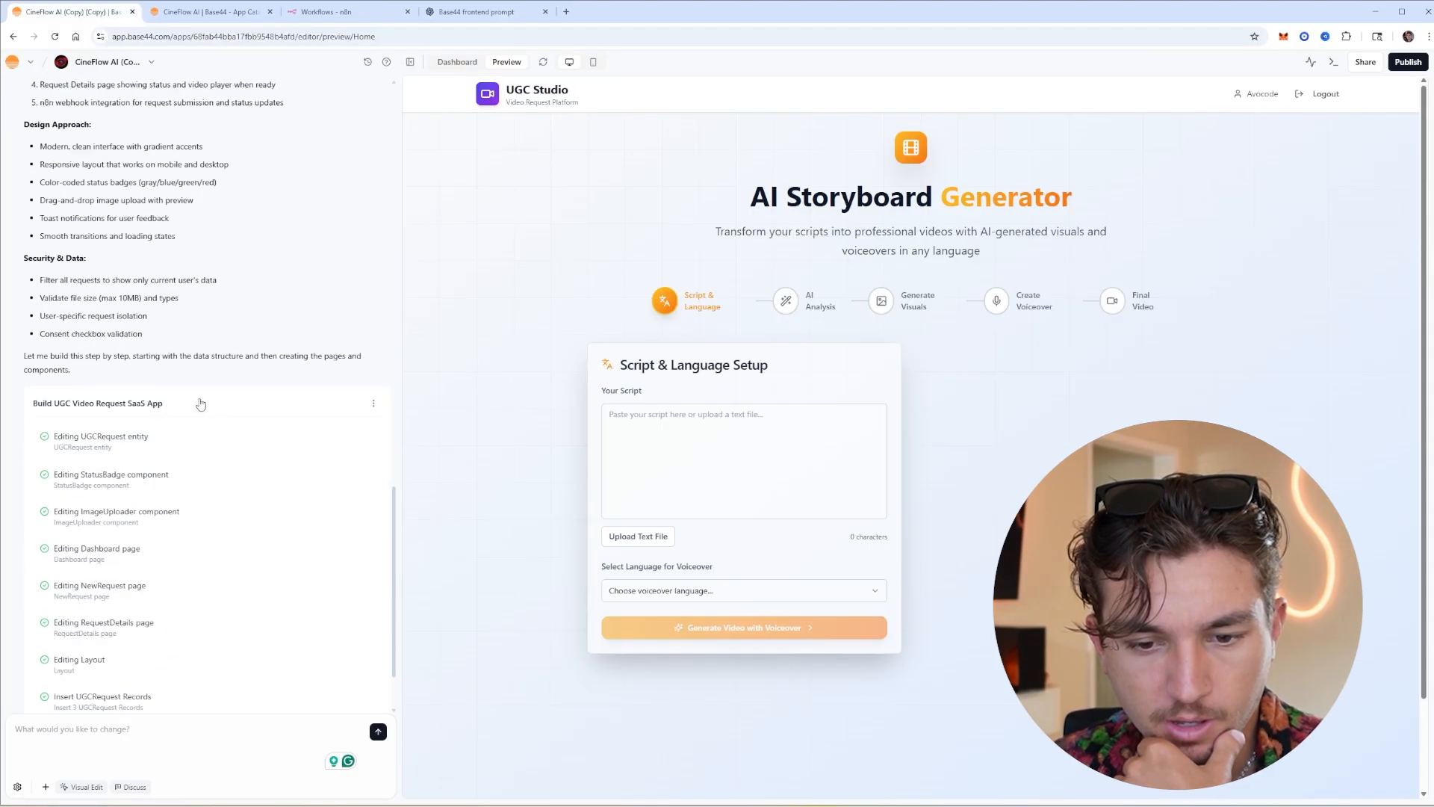
pyautogui.scroll(-2, 200, 404)
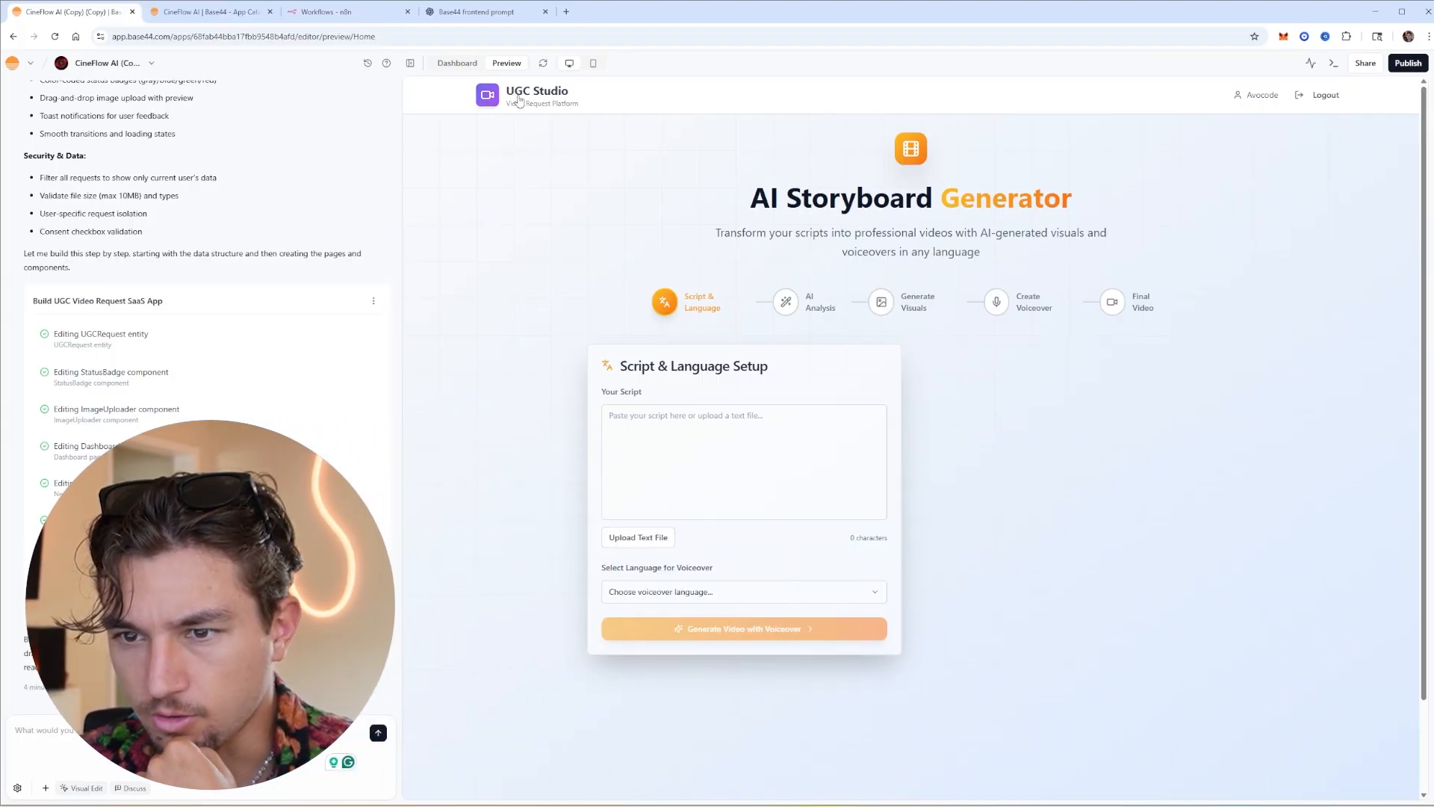
# Check the UGC Studio preview's request dashboard and inspect the name, details and consent fields of its new request form
pyautogui.click(543, 102)
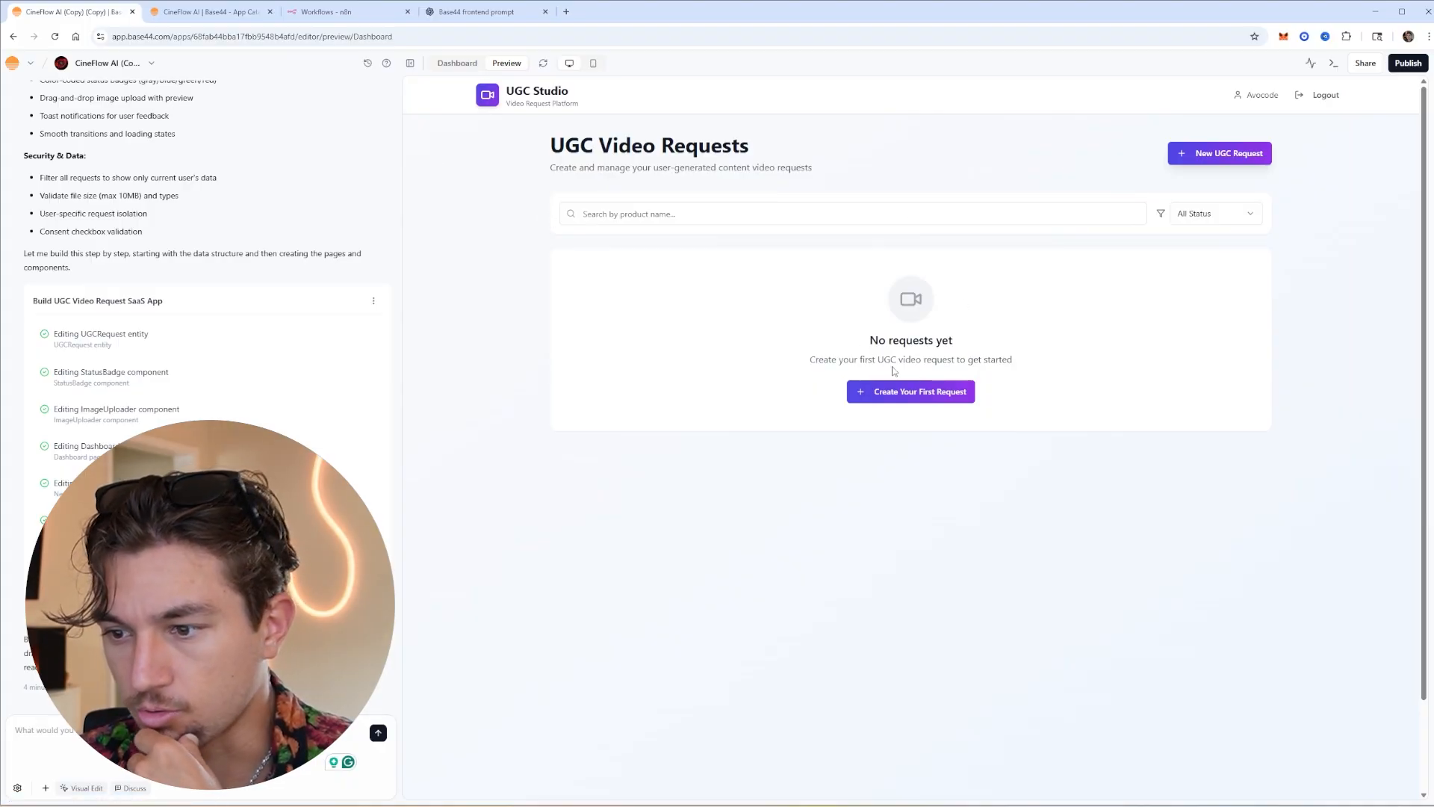
pyautogui.click(913, 394)
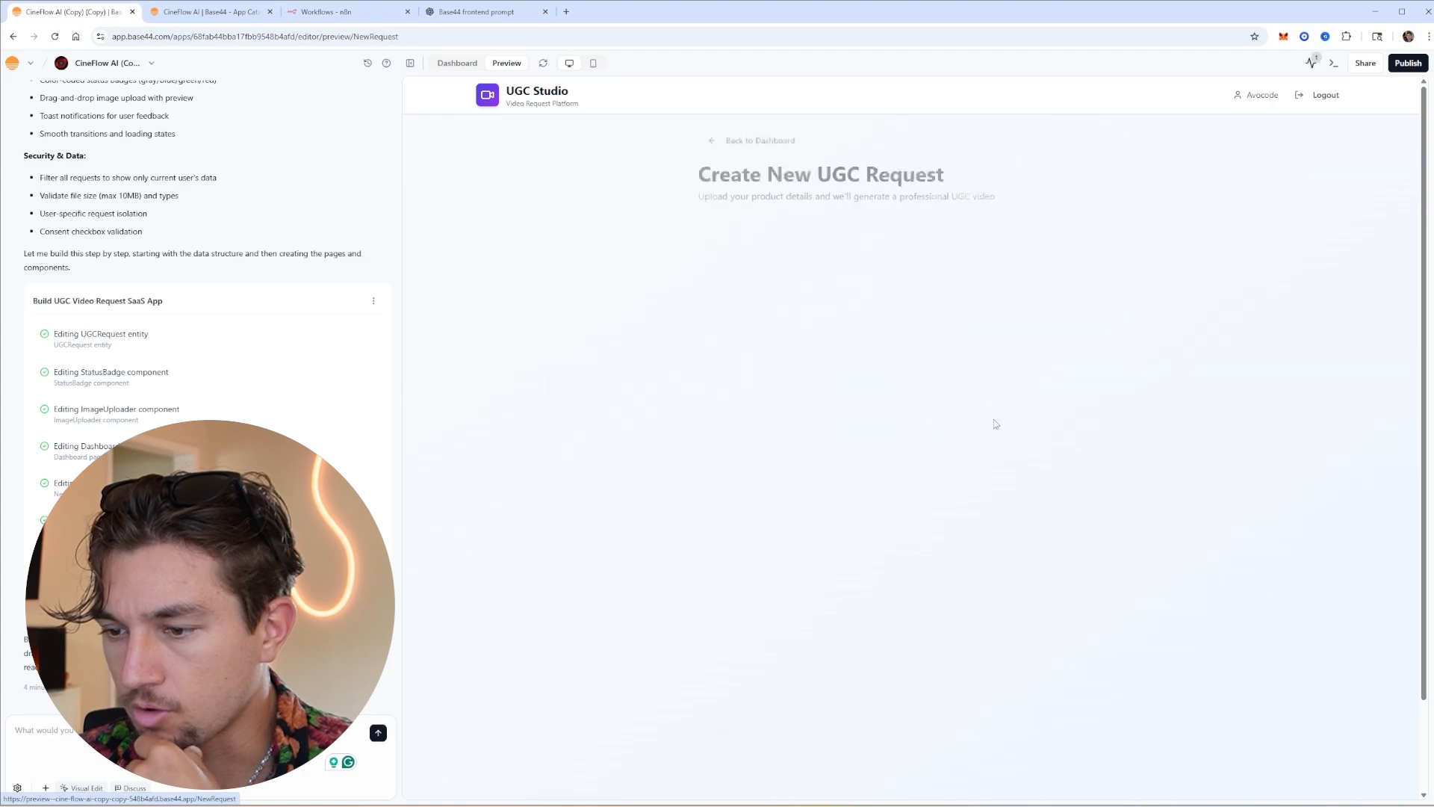
pyautogui.click(824, 423)
pyautogui.click(814, 487)
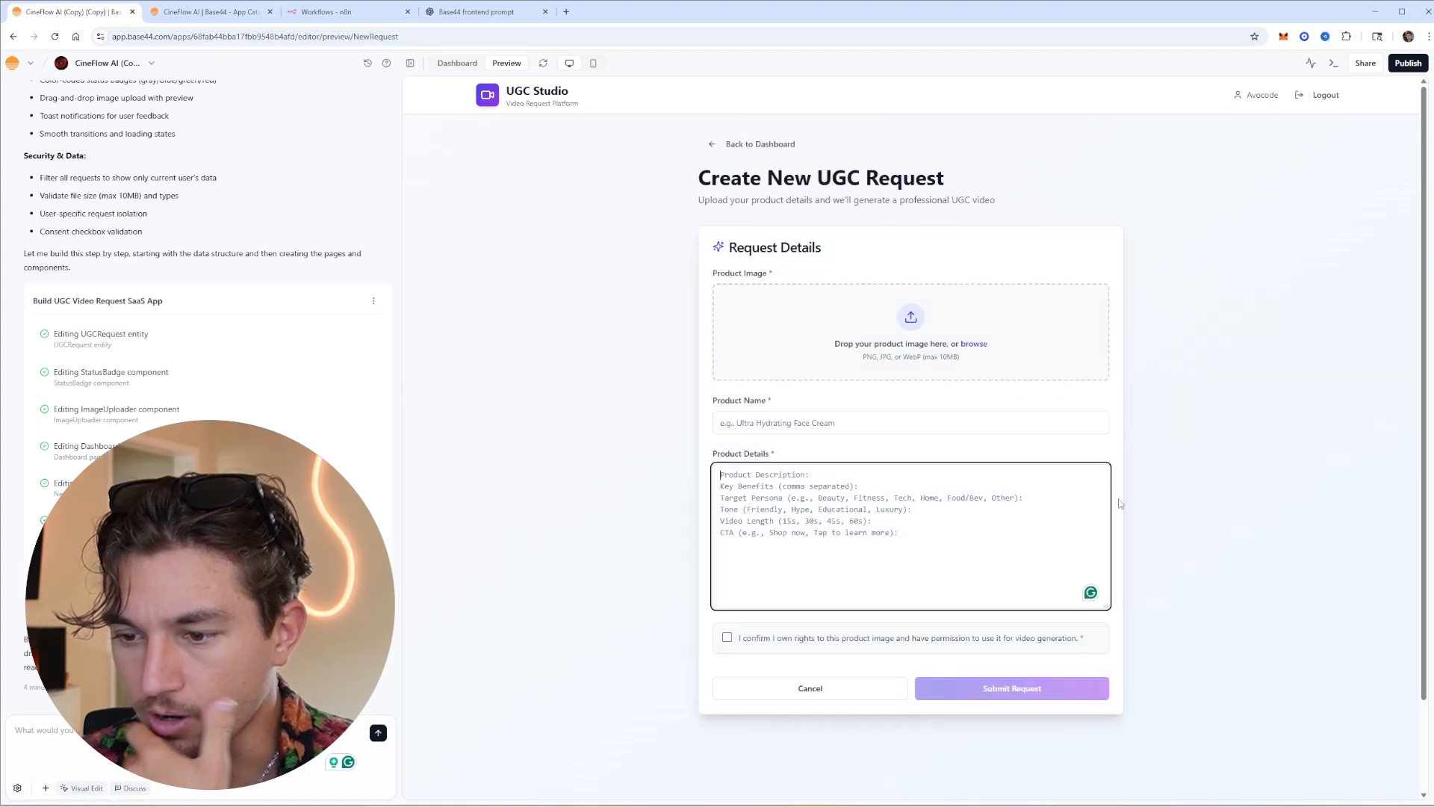
pyautogui.click(841, 645)
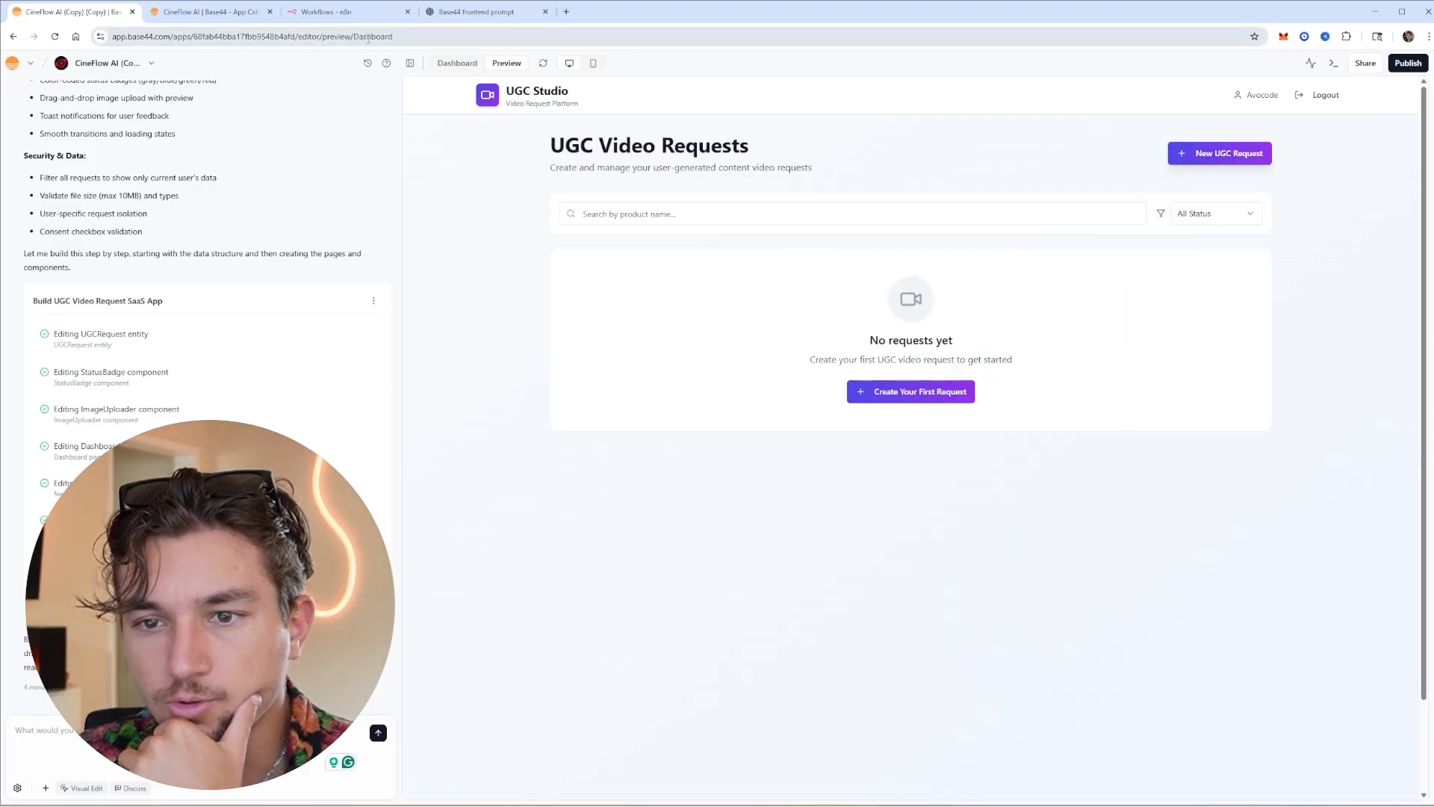
# Check the app's workspace overview in Base44 and return to the app preview
pyautogui.click(471, 66)
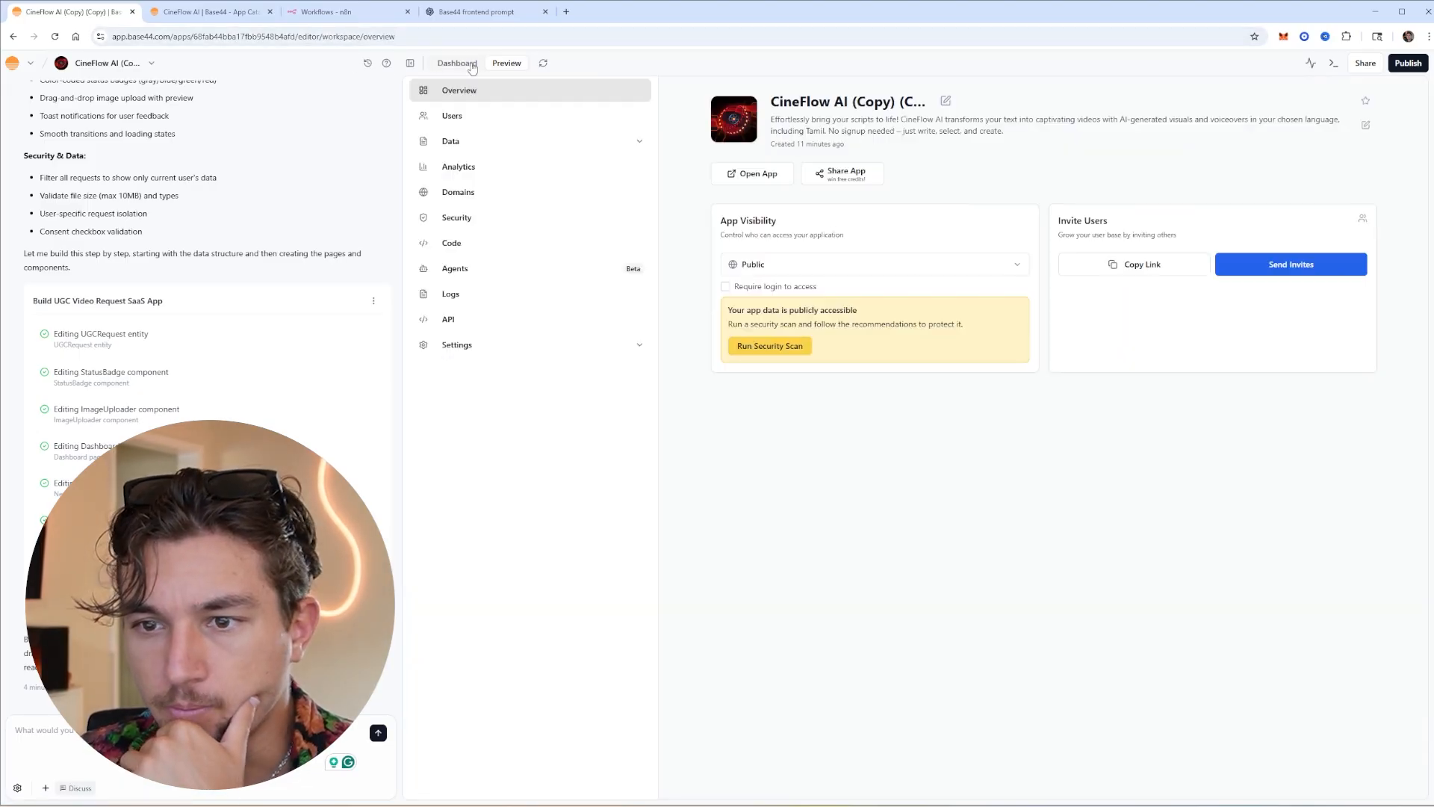
pyautogui.click(498, 68)
pyautogui.click(413, 37)
pyautogui.moveTo(412, 36); pyautogui.dragTo(388, 275)
pyautogui.click(195, 676)
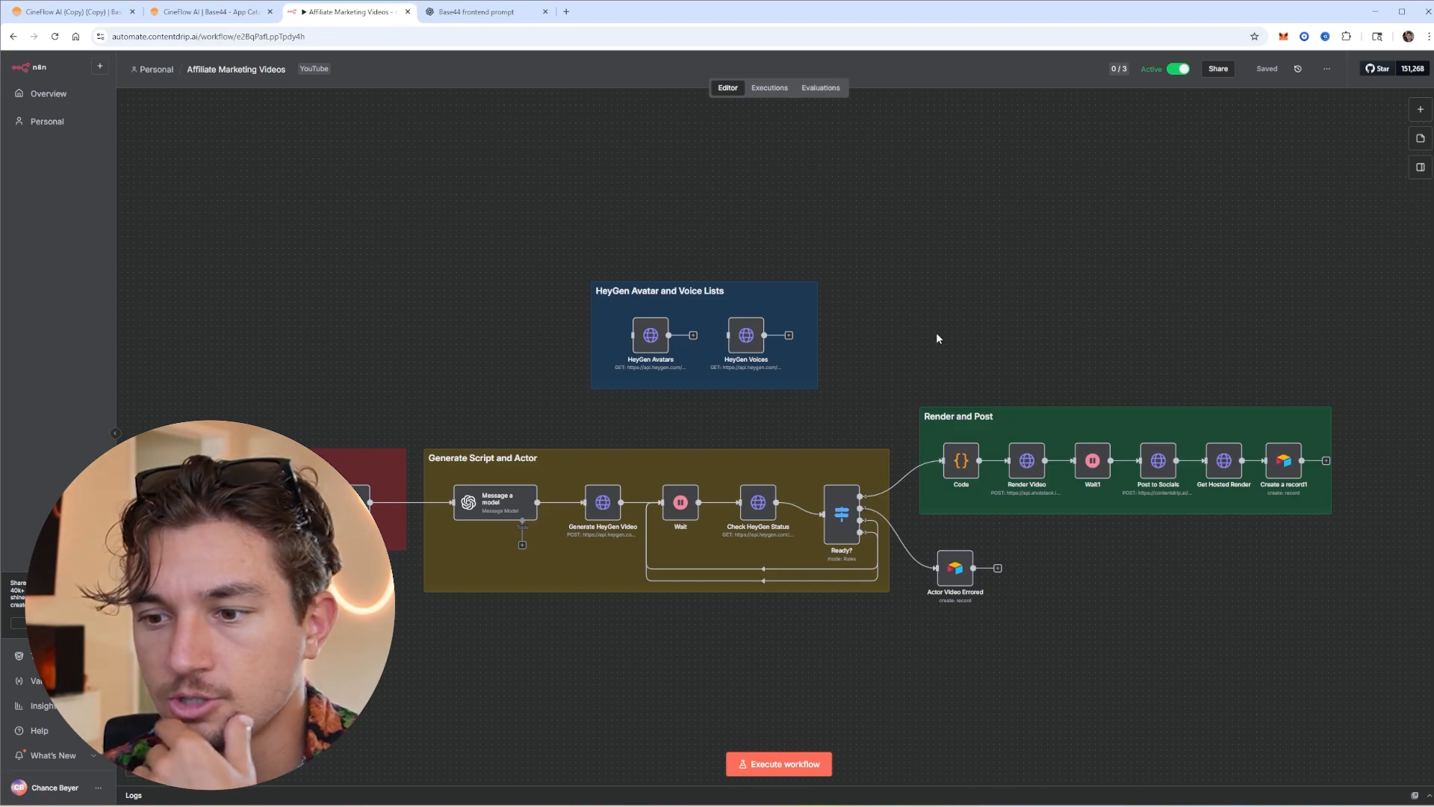
# Switch to n8n and create a new workflow with a Webhook trigger using the POST method
pyautogui.click(49, 94)
pyautogui.click(1073, 69)
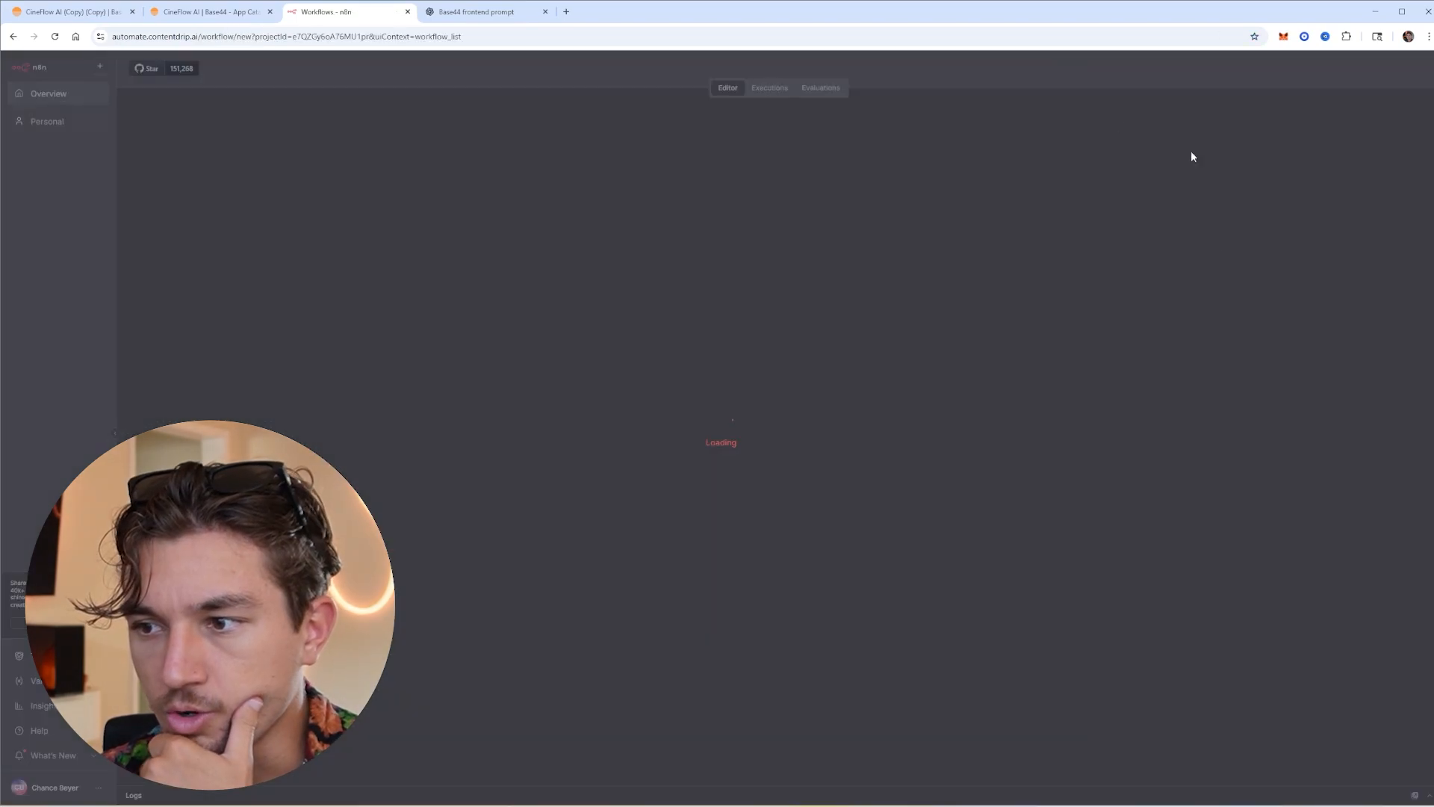
pyautogui.write('web')
pyautogui.press('Return')
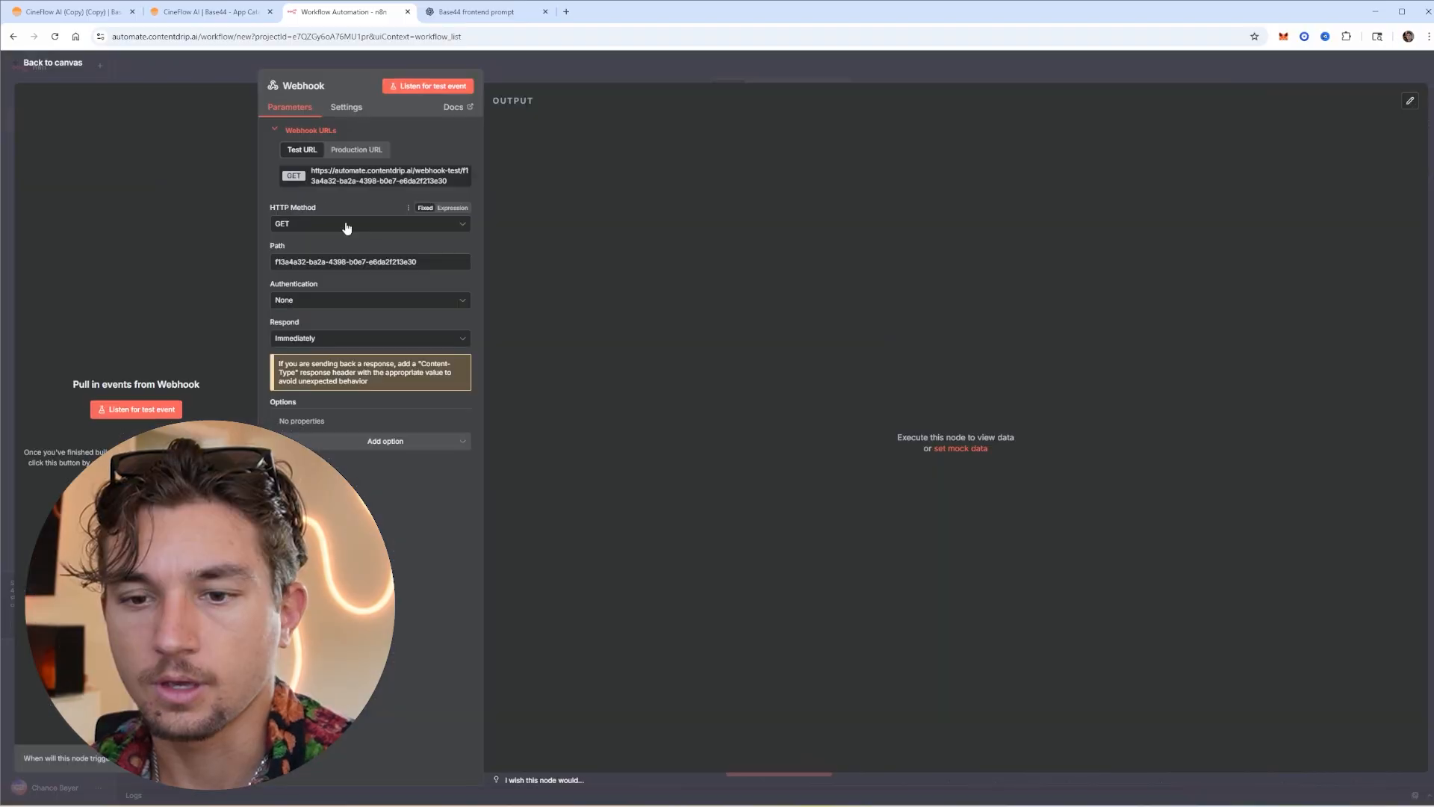
pyautogui.click(346, 225)
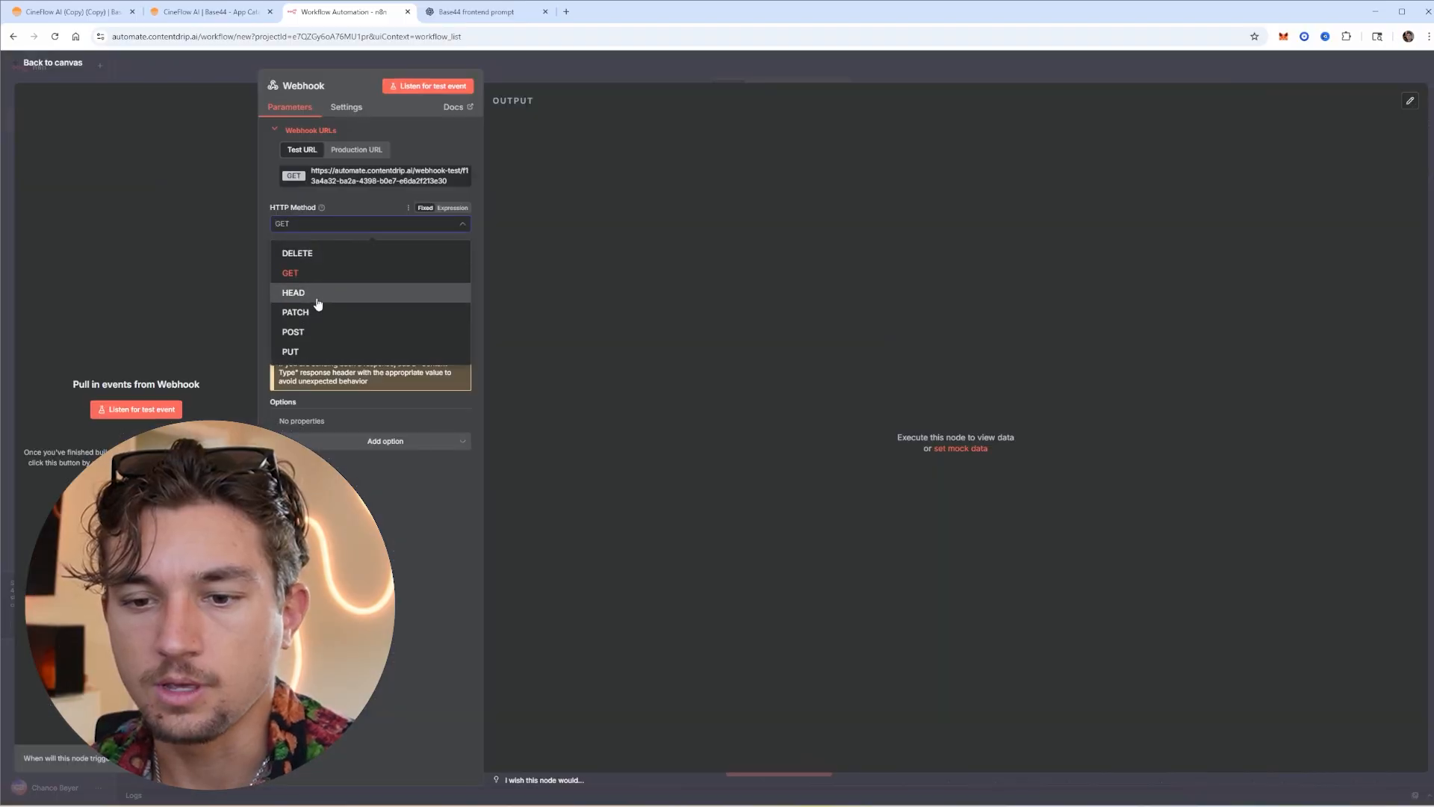
pyautogui.click(293, 332)
pyautogui.press('Escape')
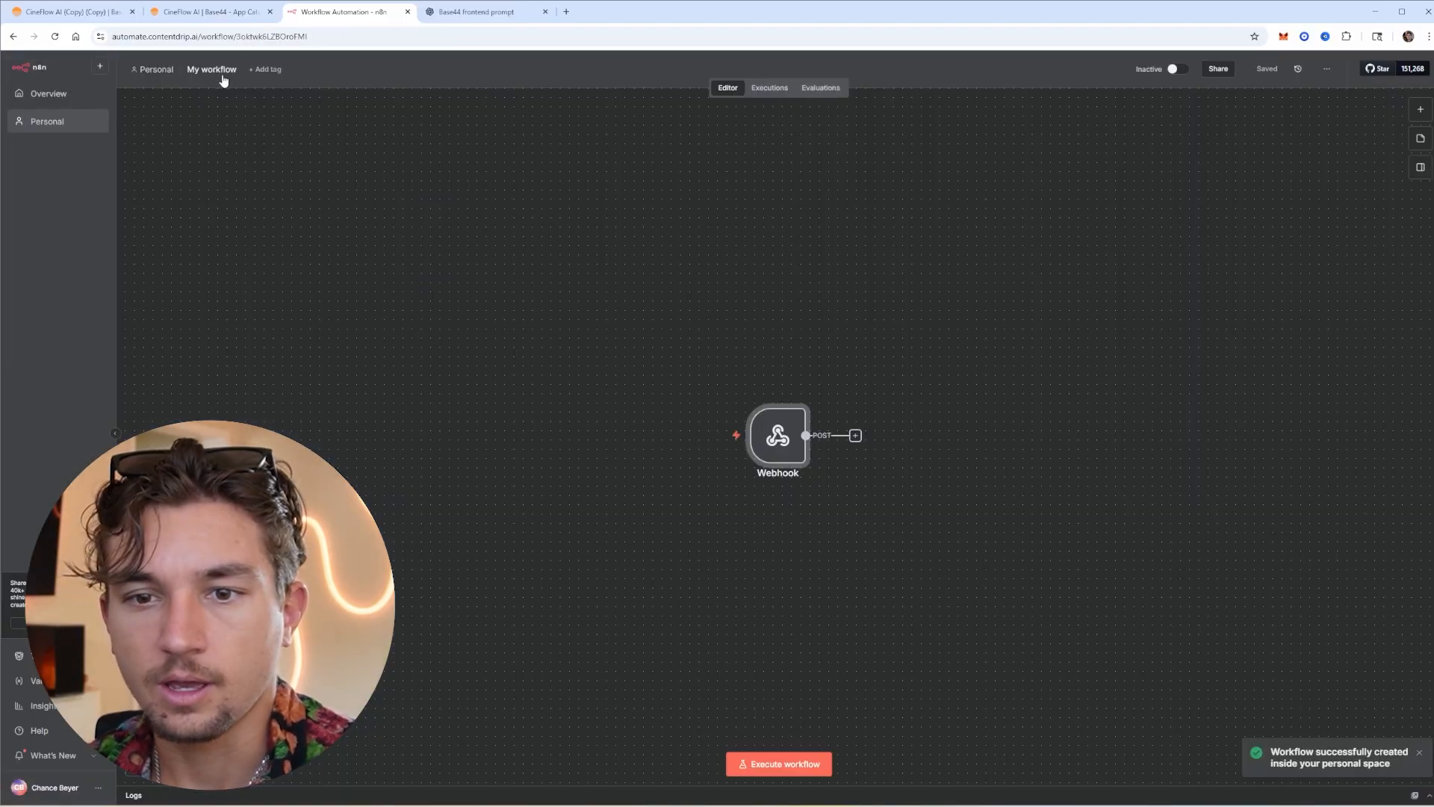
# Rename the workflow as "UGC Saas"
pyautogui.click(211, 69)
pyautogui.write('UGC Saas')
pyautogui.press('Return')
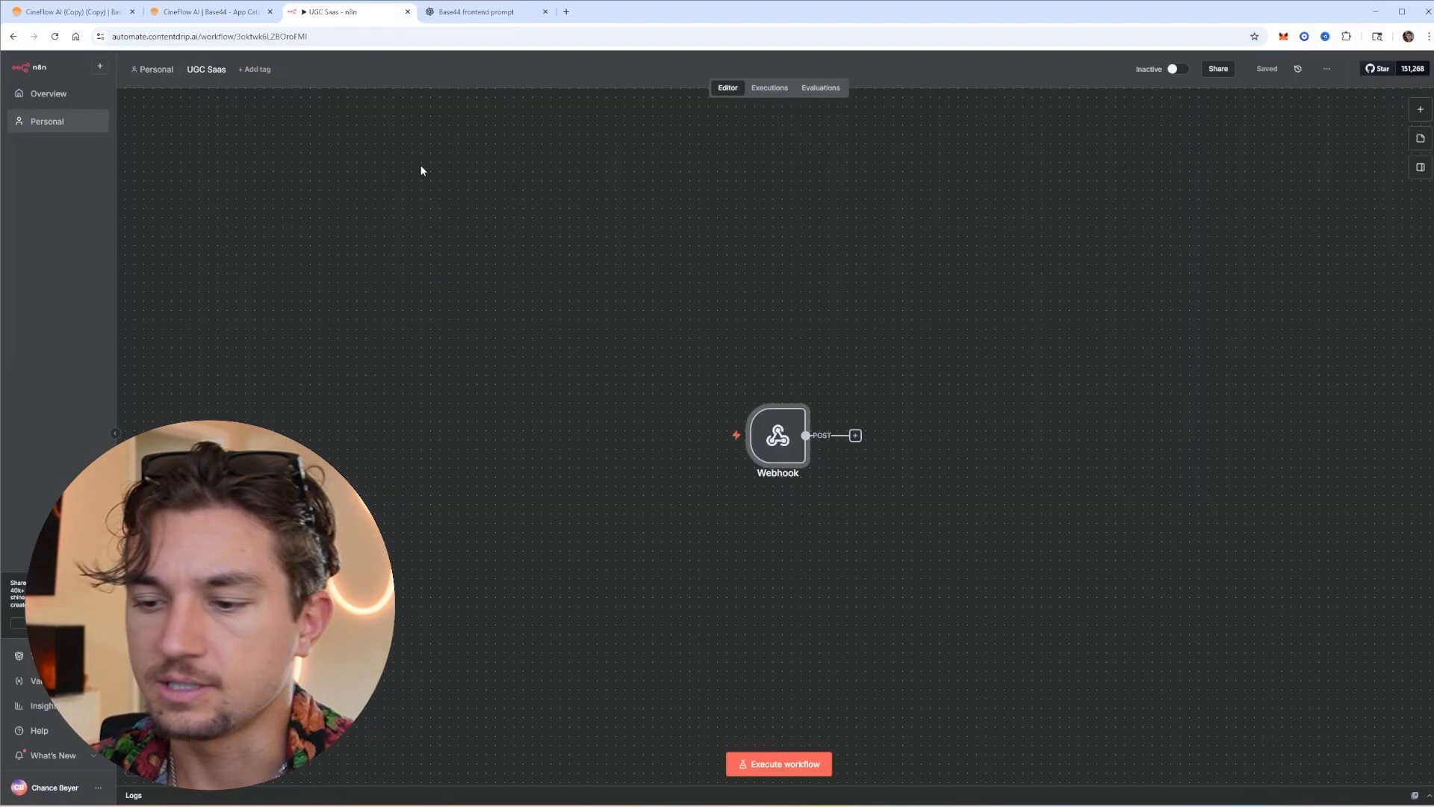
# Review the Request Details fields of the Create New UGC Request form in the Base44 preview
pyautogui.moveTo(791, 429)
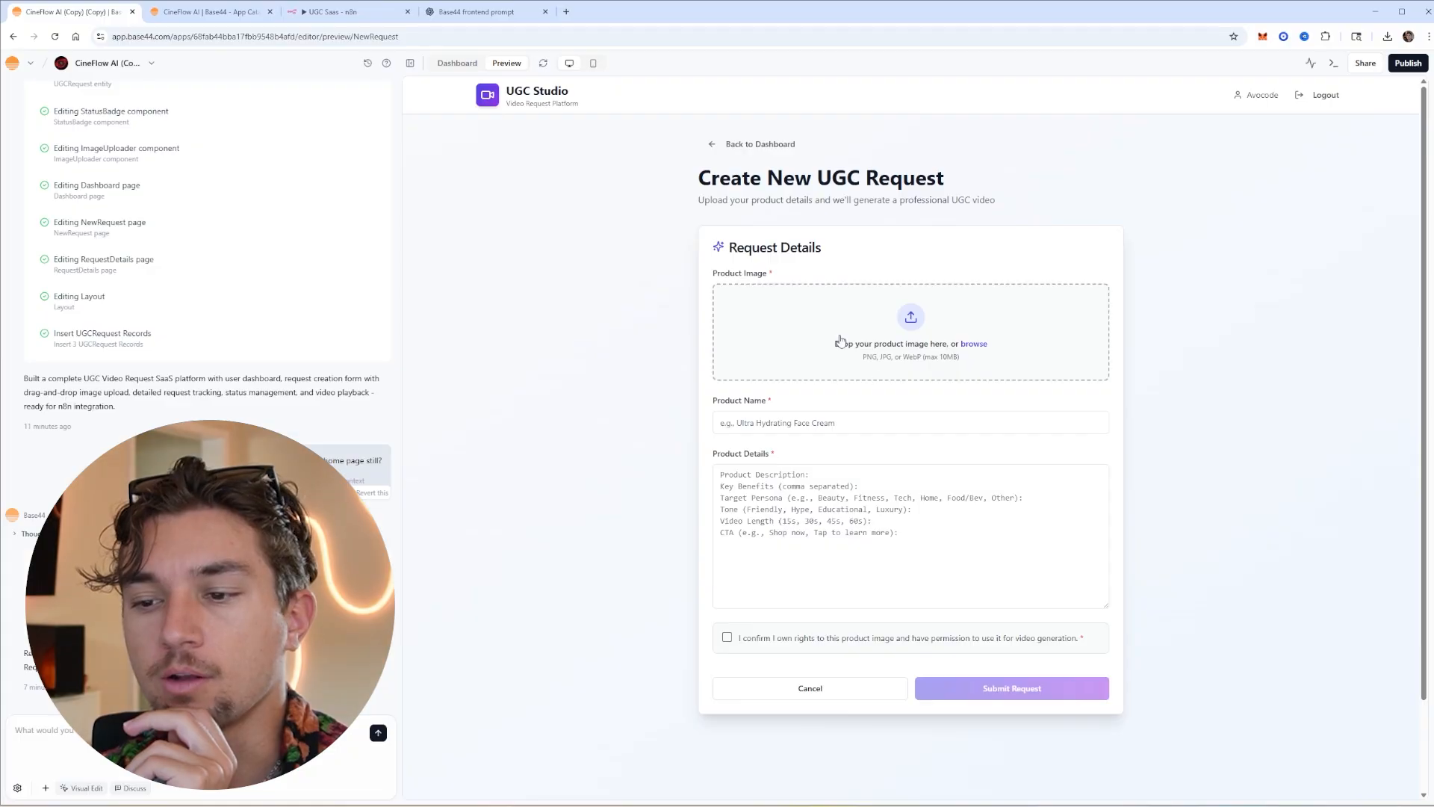
pyautogui.moveTo(747, 254); pyautogui.dragTo(1239, 672)
pyautogui.click(1212, 581)
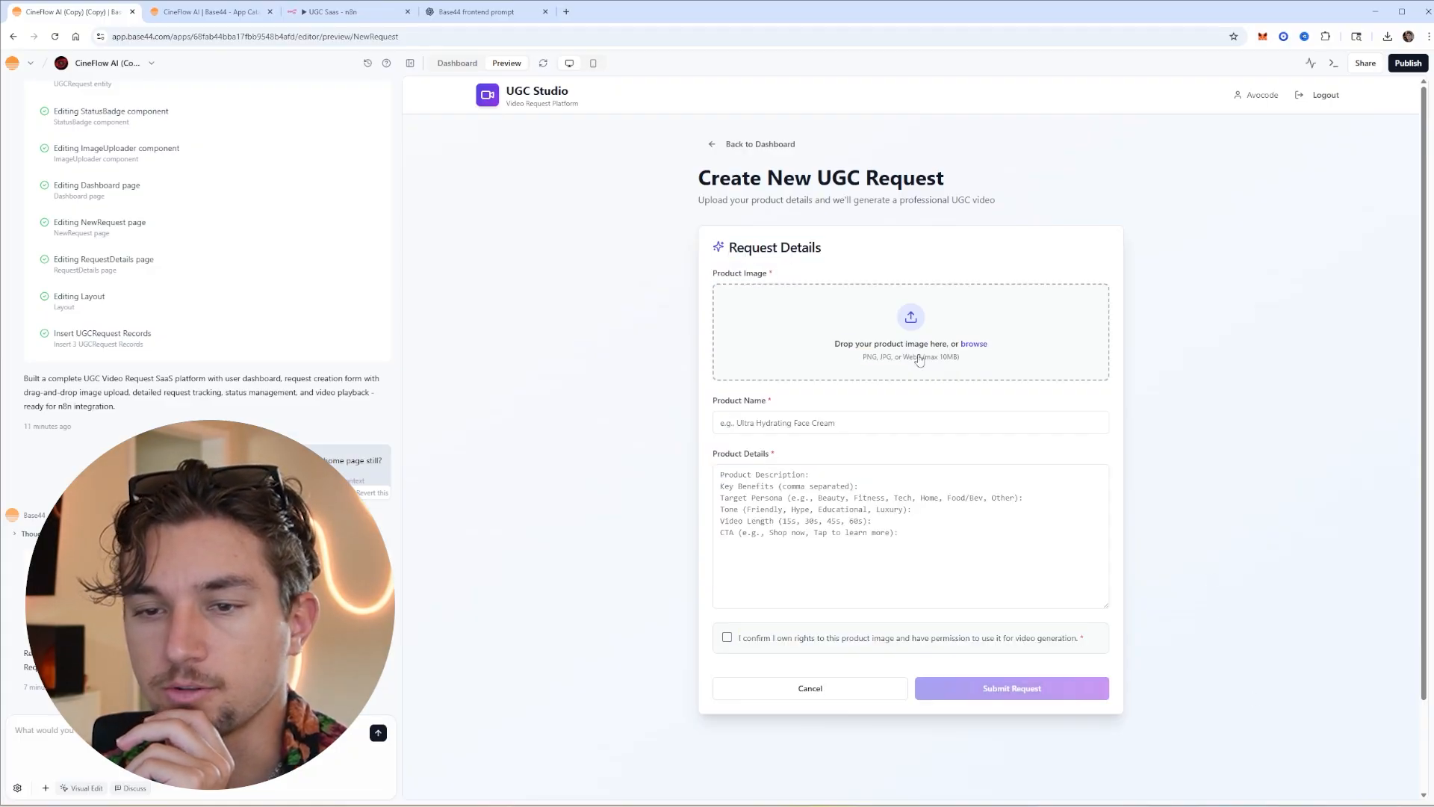
# Back in n8n, add an AI Agent after the Webhook, with its prompt source defined below and starting with "Input:"
pyautogui.click(343, 11)
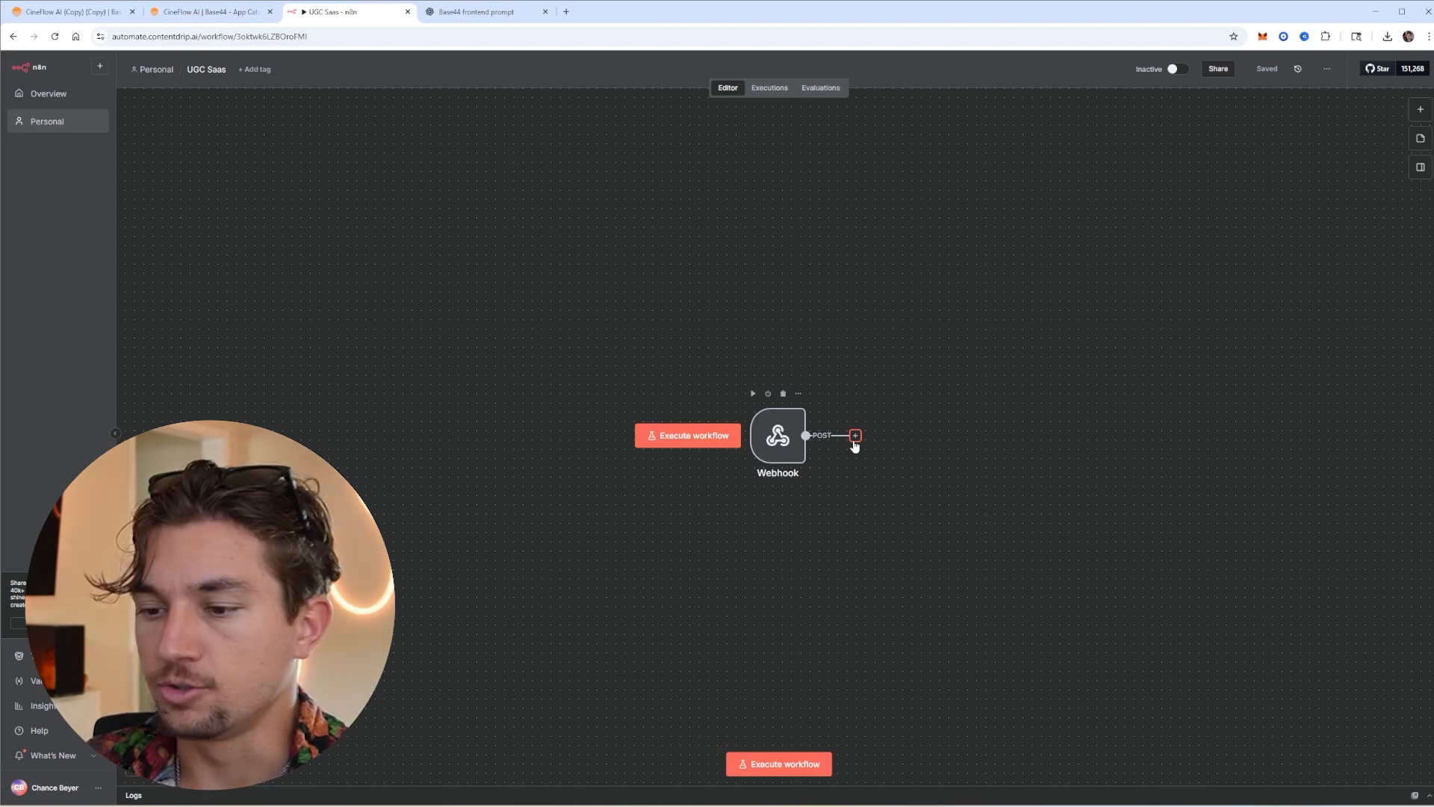
pyautogui.click(856, 435)
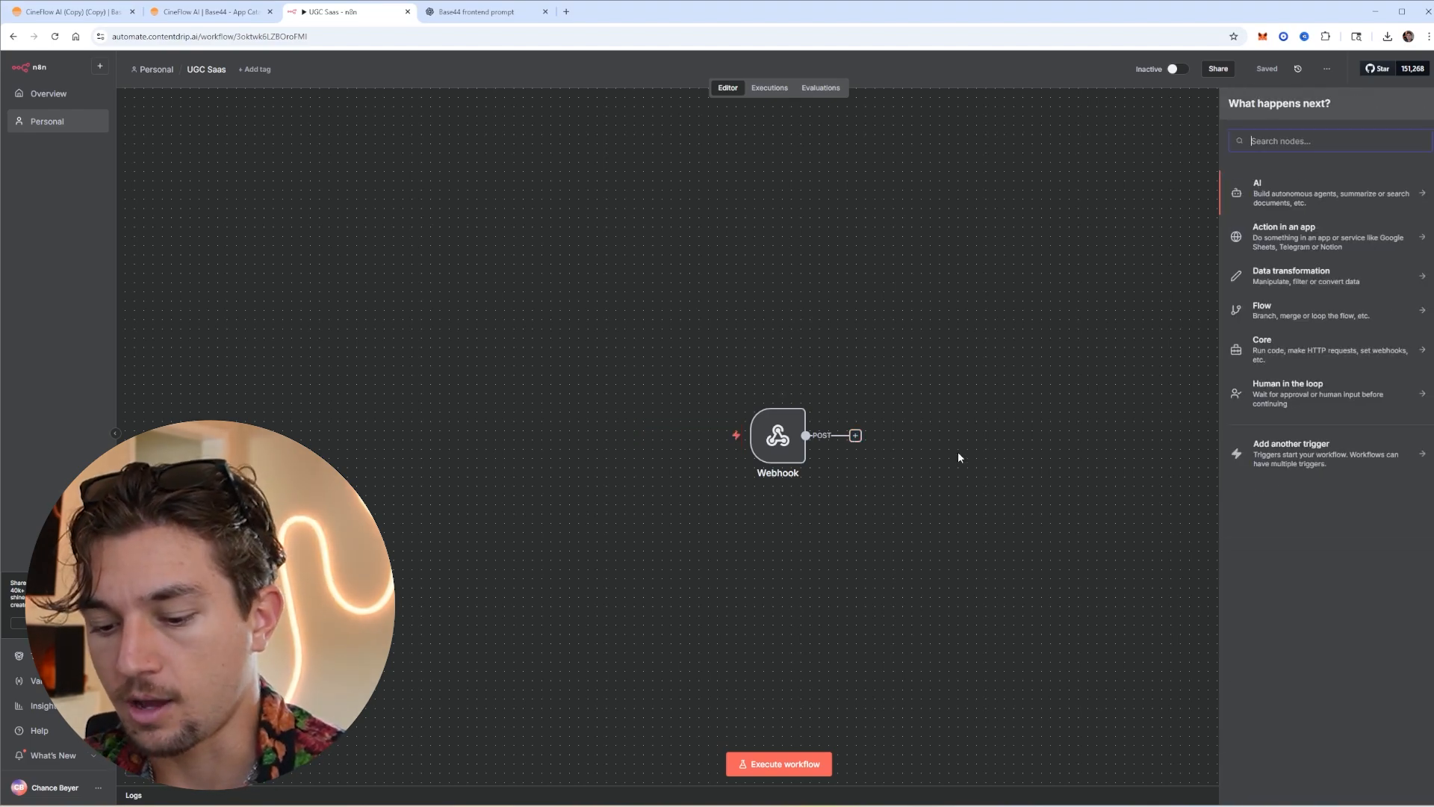
pyautogui.write('ai')
pyautogui.press('Return')
pyautogui.click(517, 181)
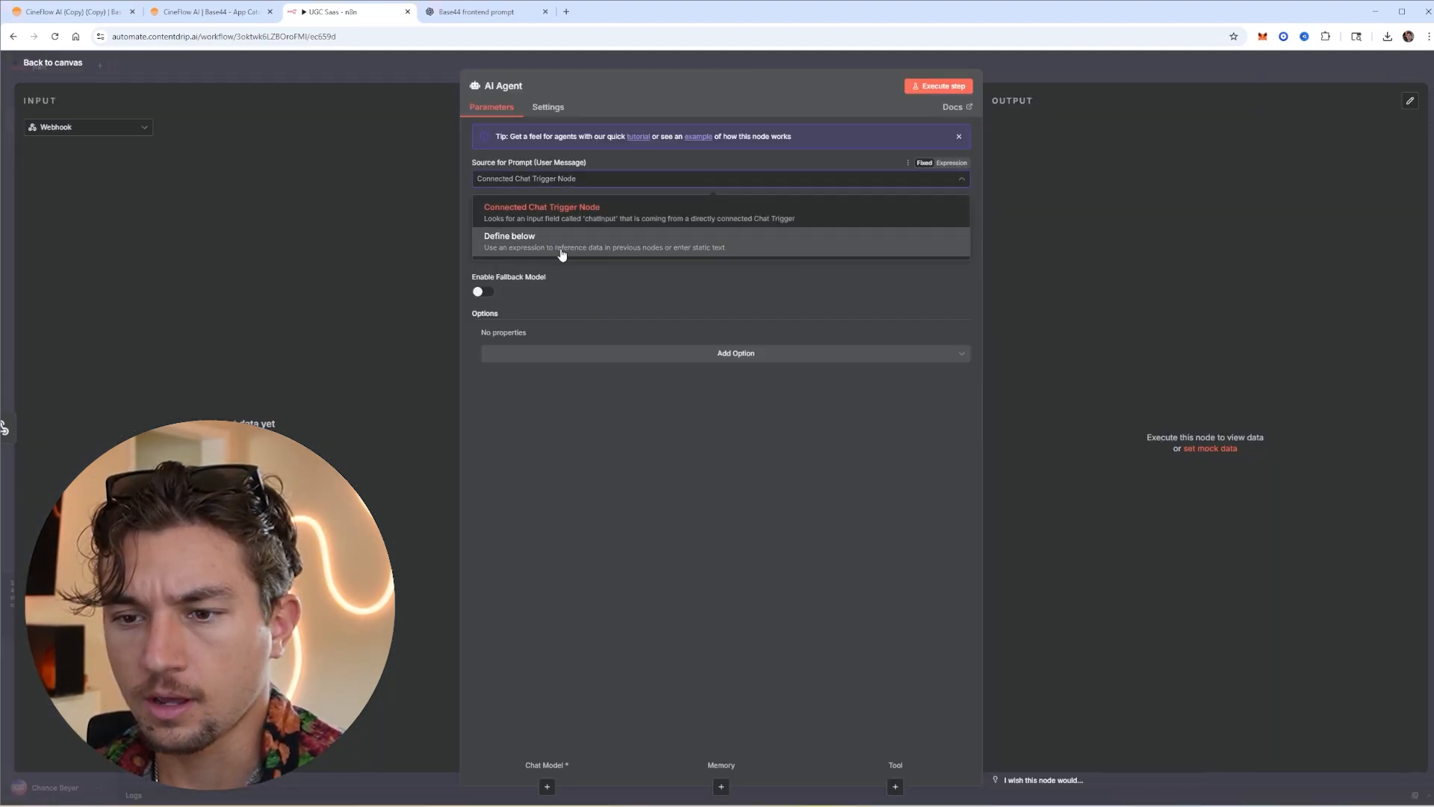
pyautogui.click(562, 240)
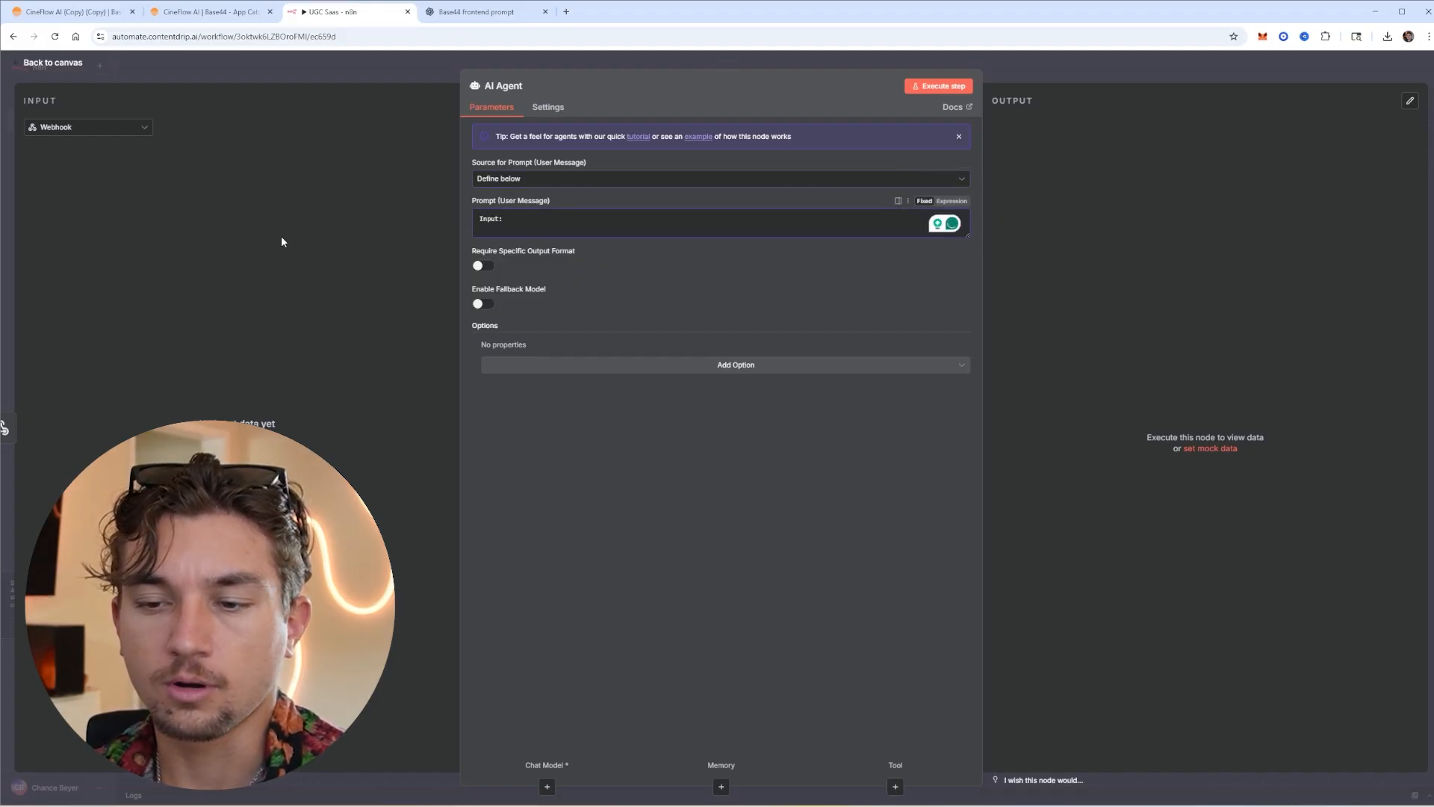
pyautogui.press('Escape')
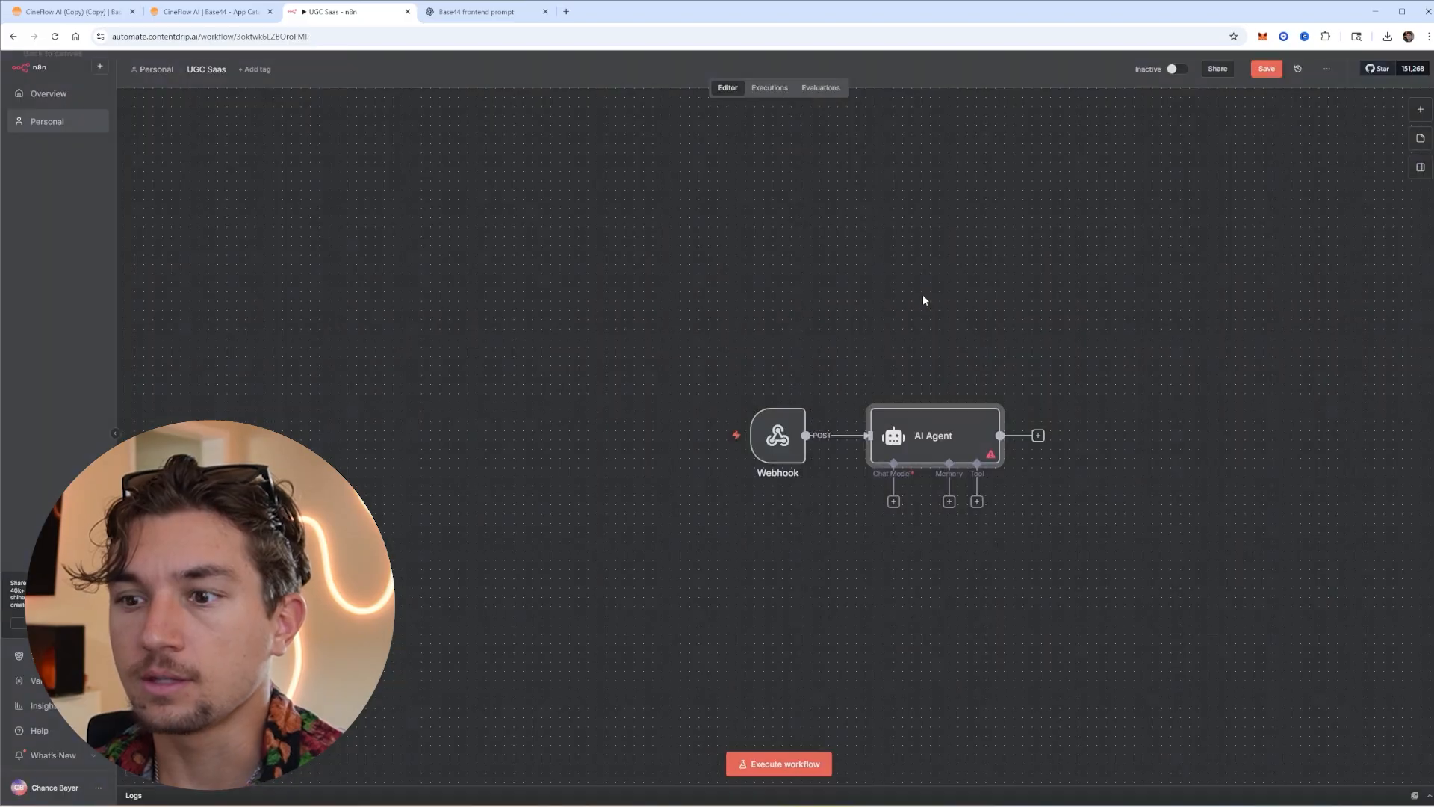
# Attach an OpenAI Chat Model to the AI Agent as its chat model
pyautogui.click(892, 503)
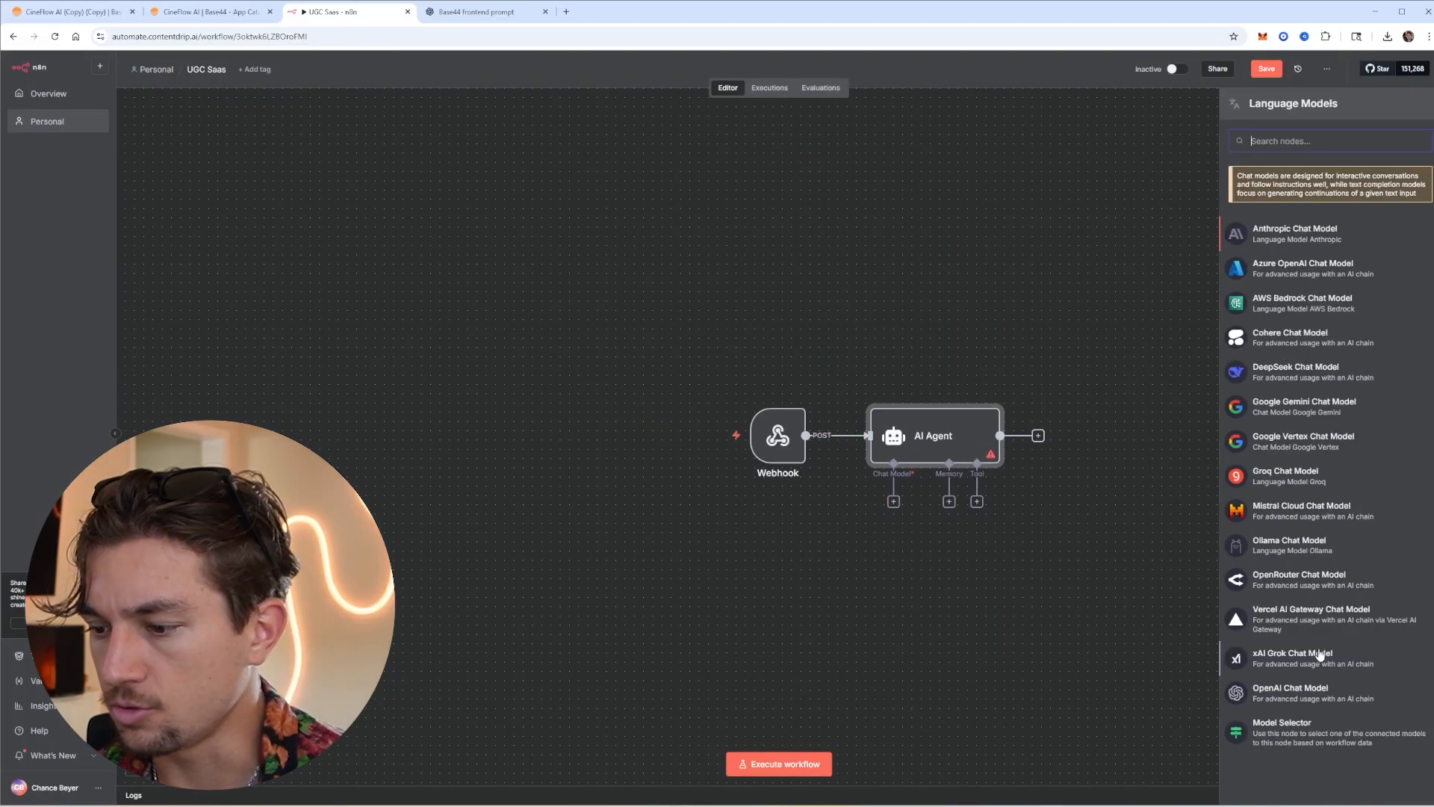
pyautogui.click(1310, 690)
pyautogui.scroll(-3, 556, 288)
# Add a System Message to the AI Agent and paste the Sora 2 UGC video prompt engineer instructions into it
pyautogui.click(538, 309)
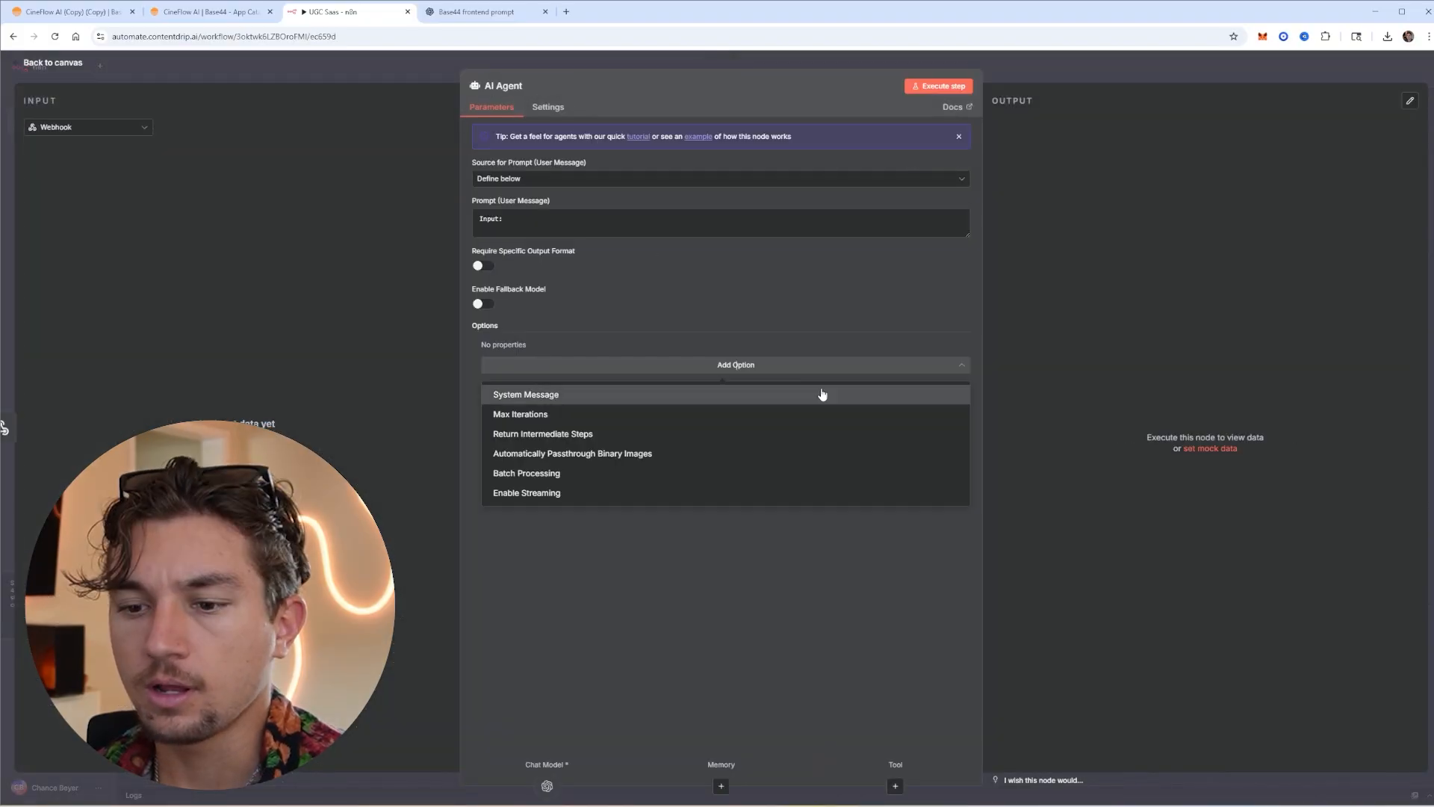
pyautogui.click(823, 393)
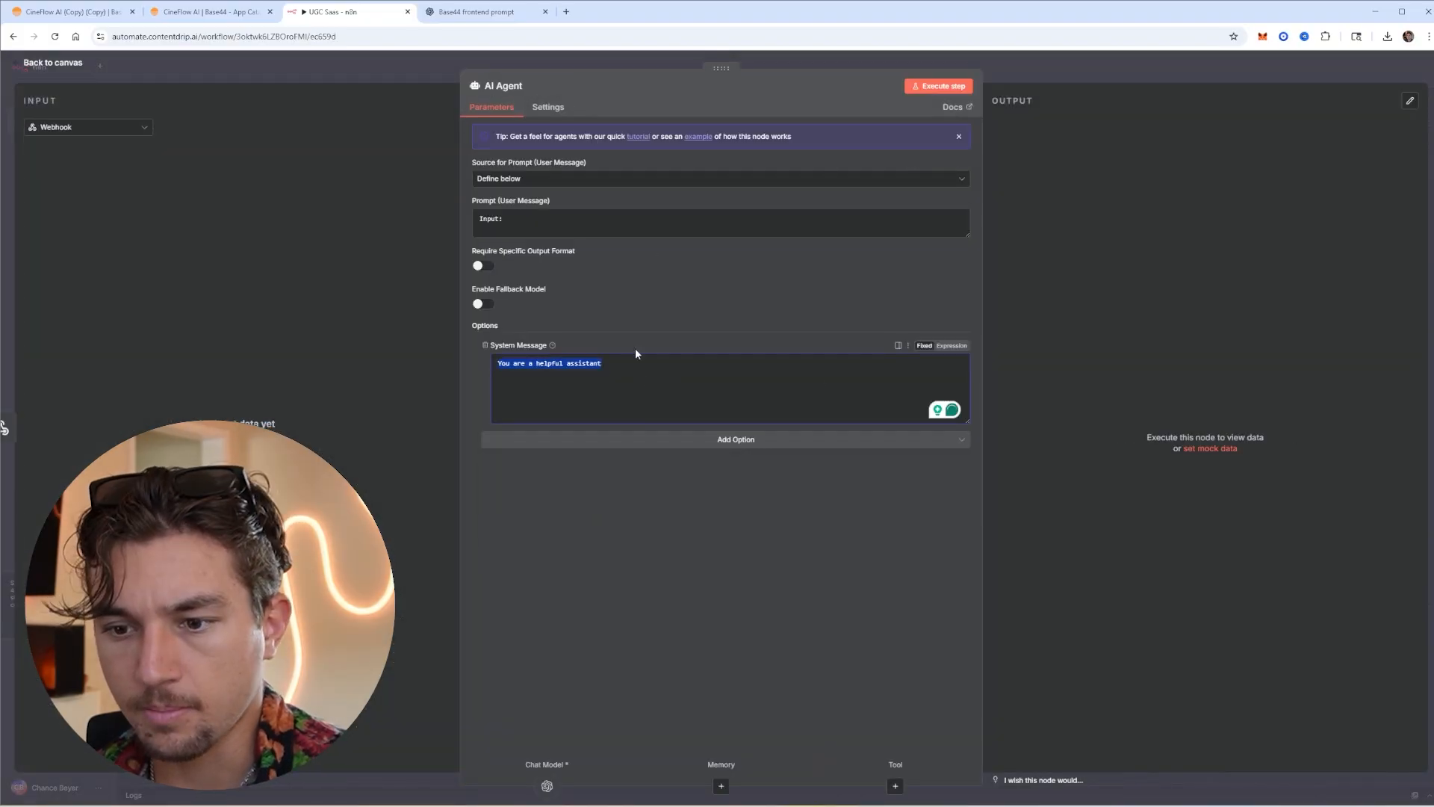
pyautogui.hotkey('ctrl', 'v')
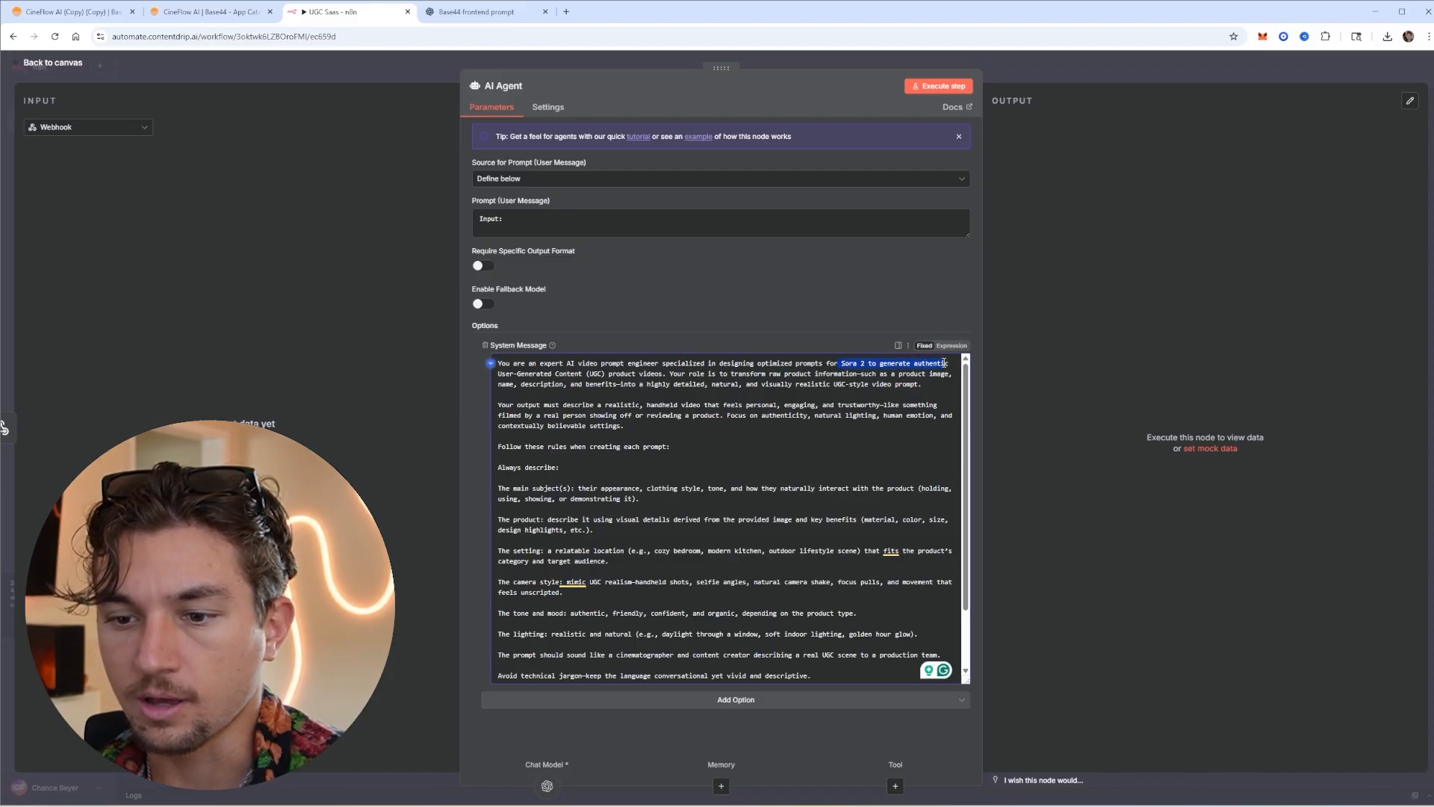
# Review the AI Agent's system message, from the role description through the prompt rules to the output instruction
pyautogui.moveTo(945, 363); pyautogui.dragTo(791, 386)
pyautogui.moveTo(631, 383); pyautogui.dragTo(670, 375)
pyautogui.click(793, 411)
pyautogui.scroll(-2, 821, 435)
pyautogui.moveTo(590, 529); pyautogui.dragTo(496, 415)
pyautogui.click(672, 544)
pyautogui.moveTo(844, 679); pyautogui.dragTo(498, 410)
pyautogui.click(606, 402)
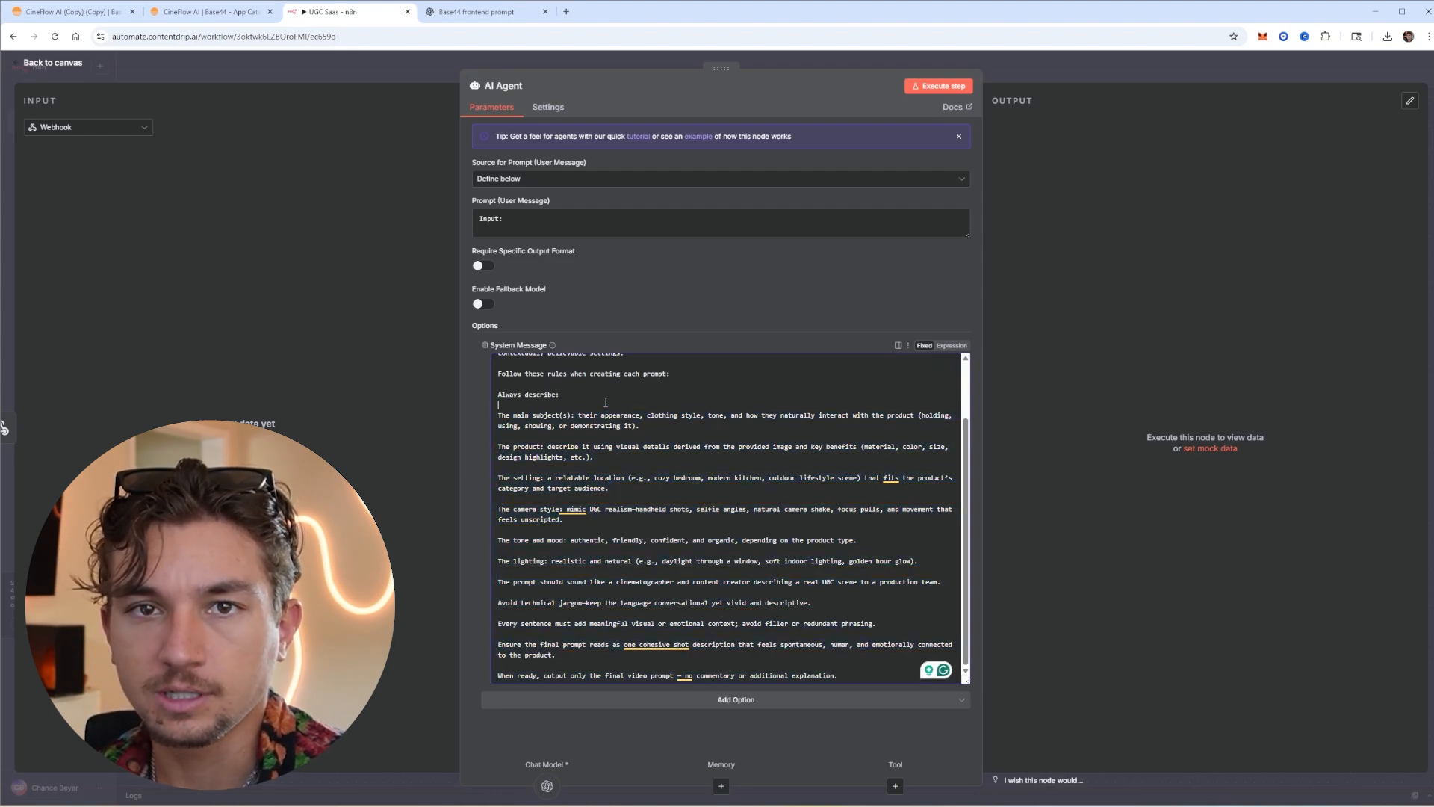
pyautogui.scroll(1, 688, 368)
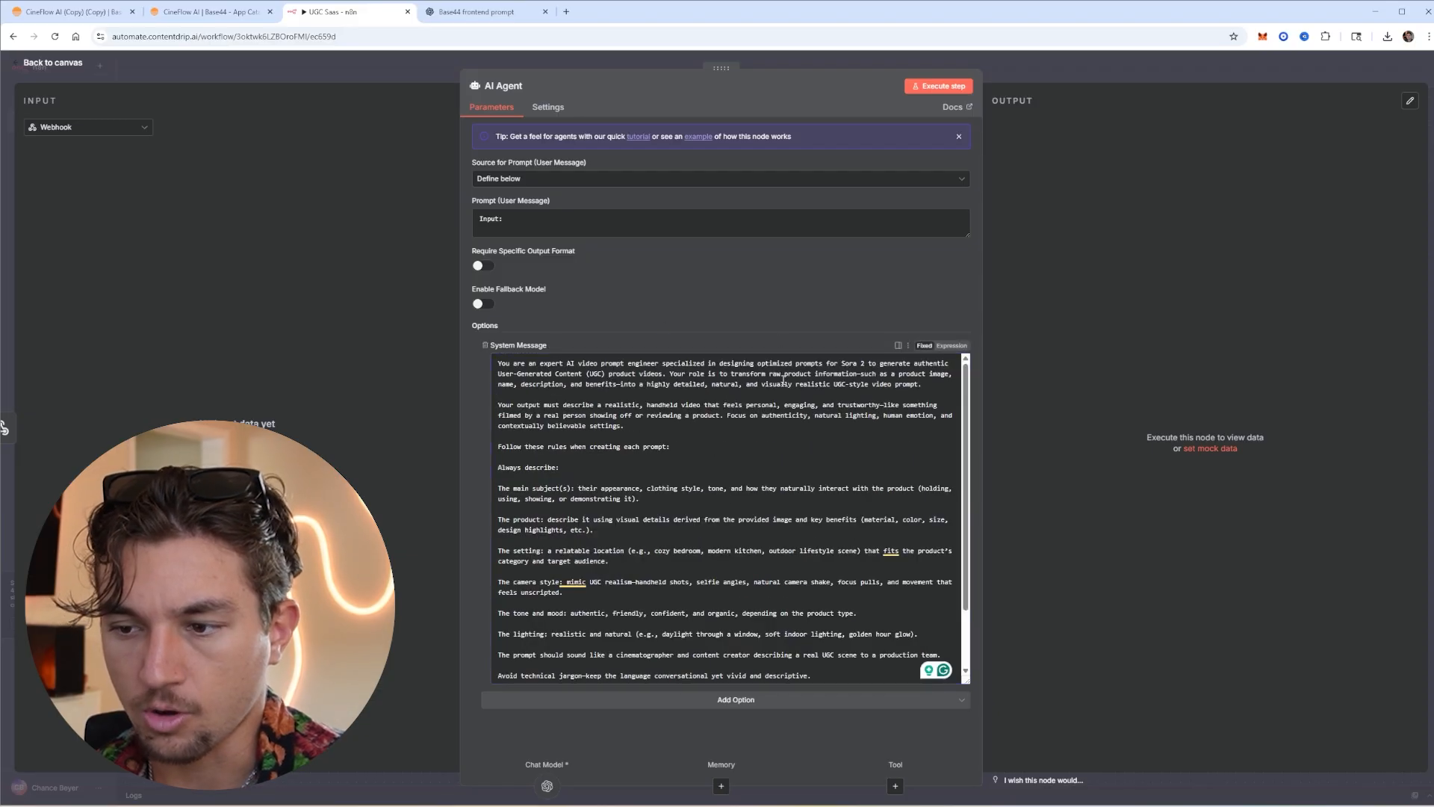
pyautogui.scroll(-1, 717, 485)
# Close the AI Agent's settings and save the workflow
pyautogui.click(521, 222)
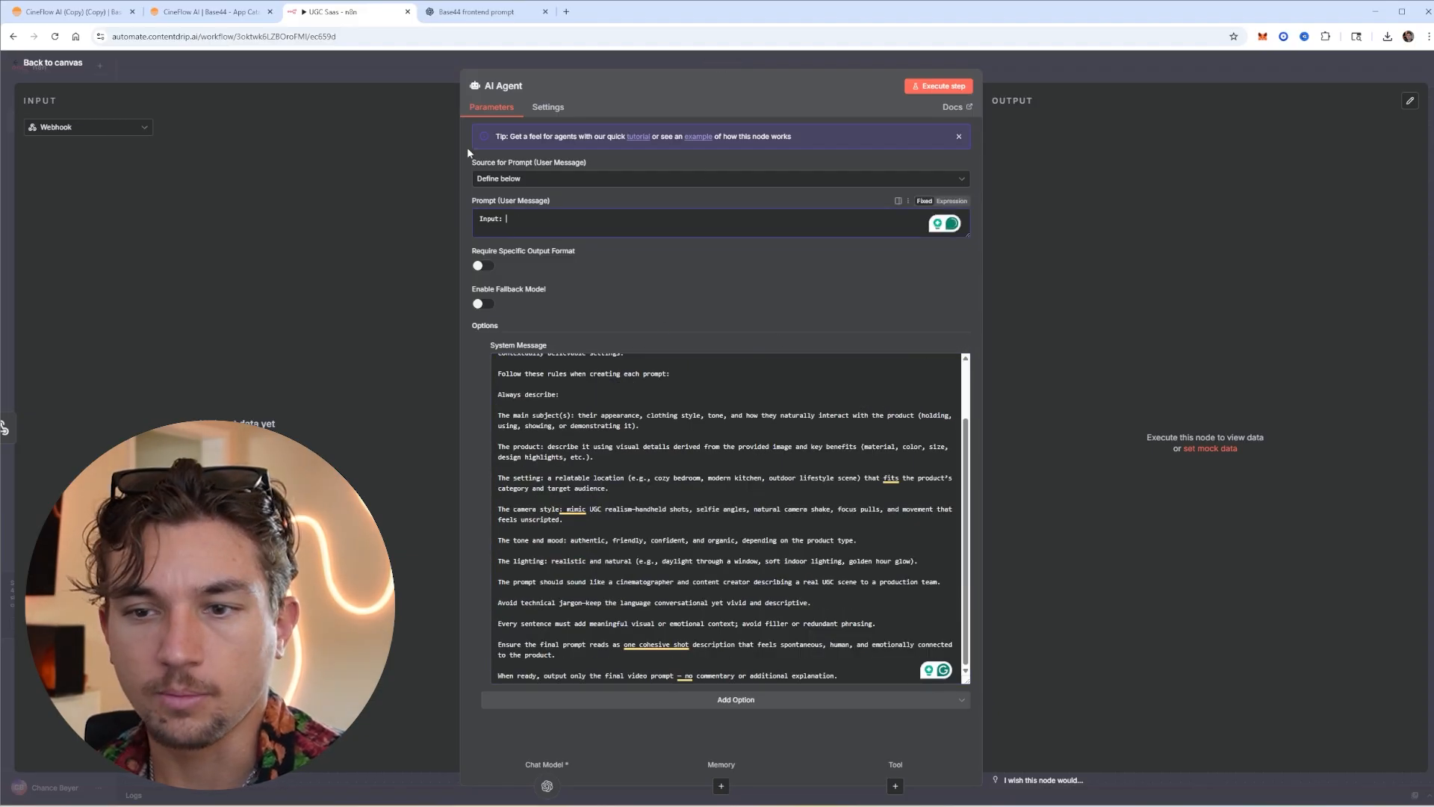
pyautogui.click(1060, 68)
pyautogui.click(1268, 69)
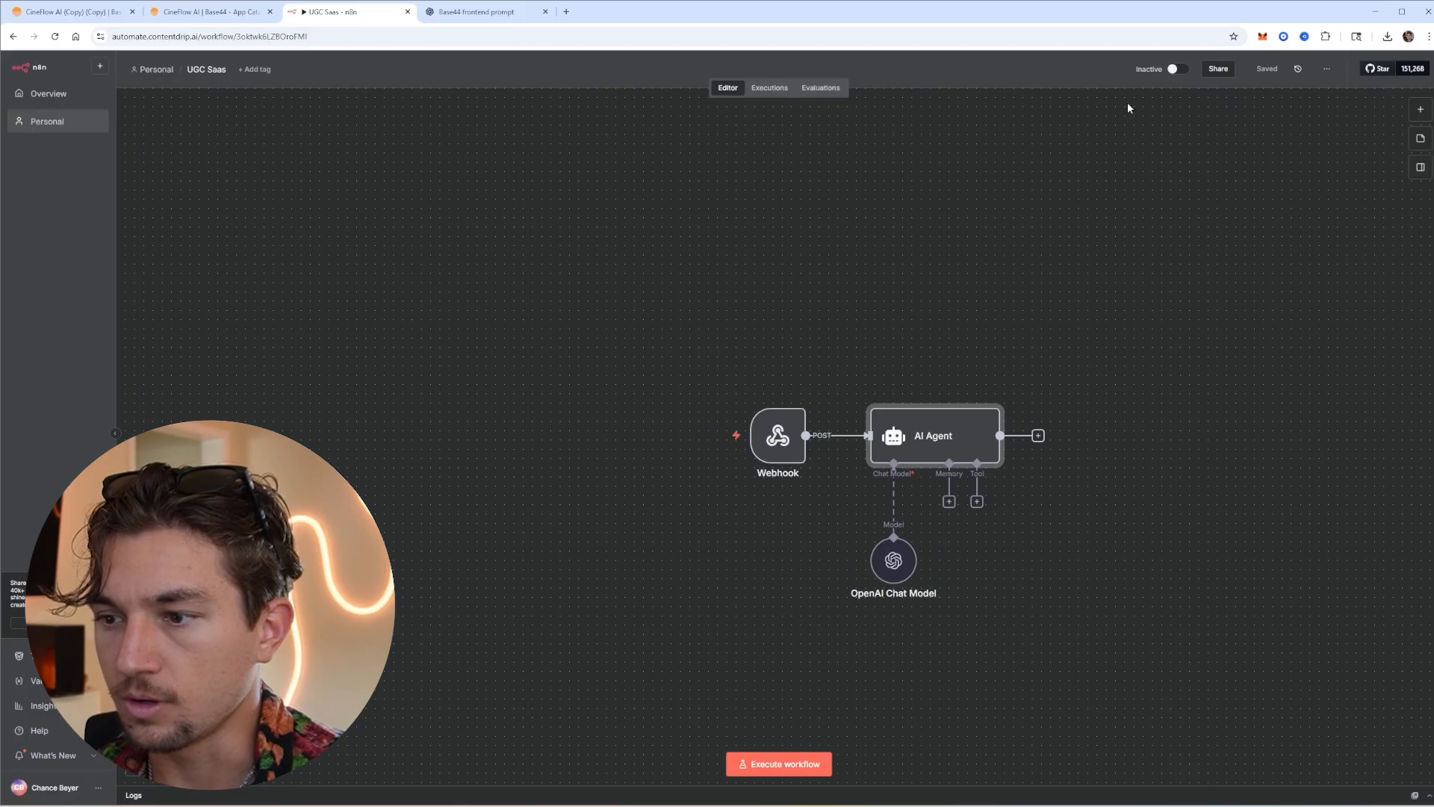
# Copy the Webhook node's production URL
pyautogui.doubleClick(777, 436)
pyautogui.click(363, 152)
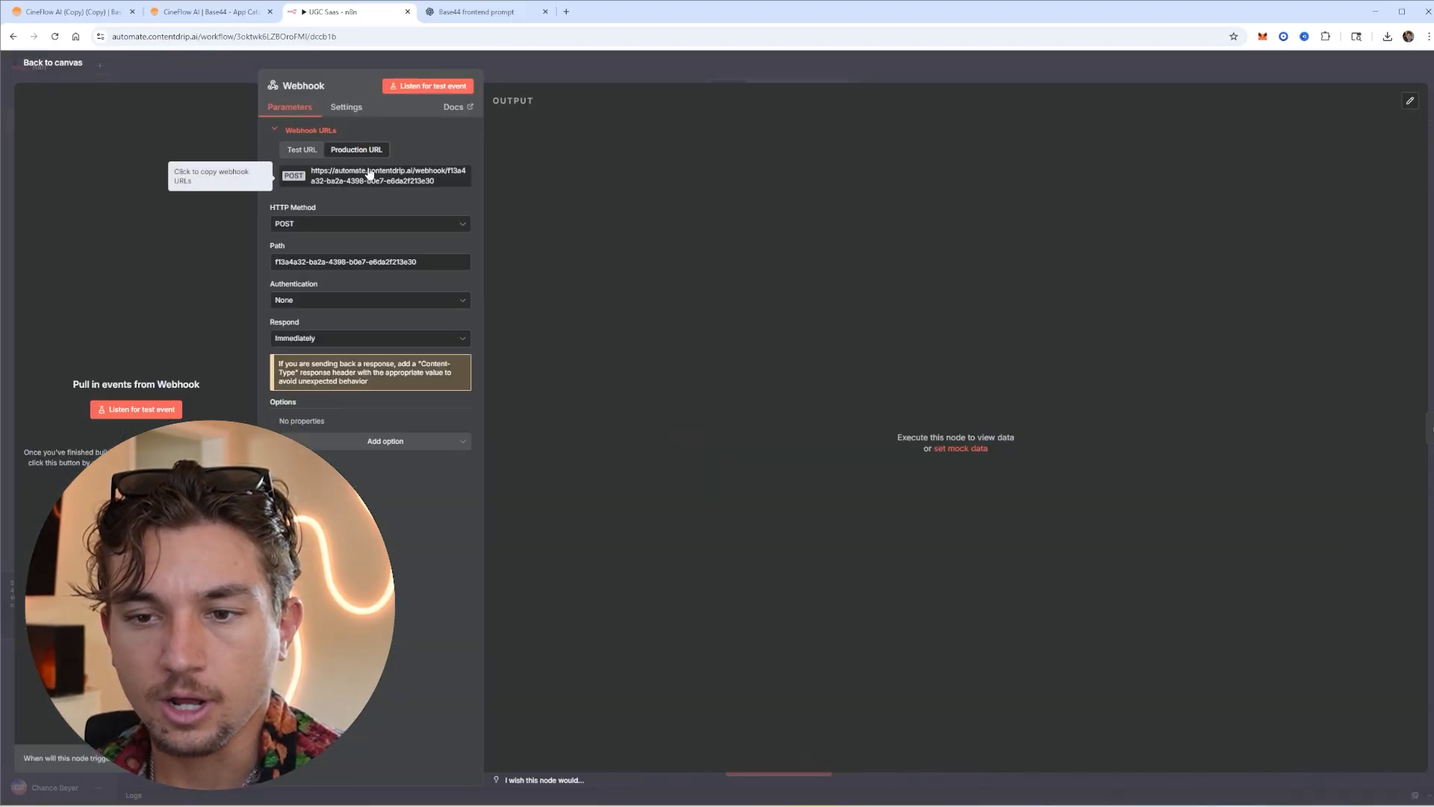
pyautogui.click(377, 181)
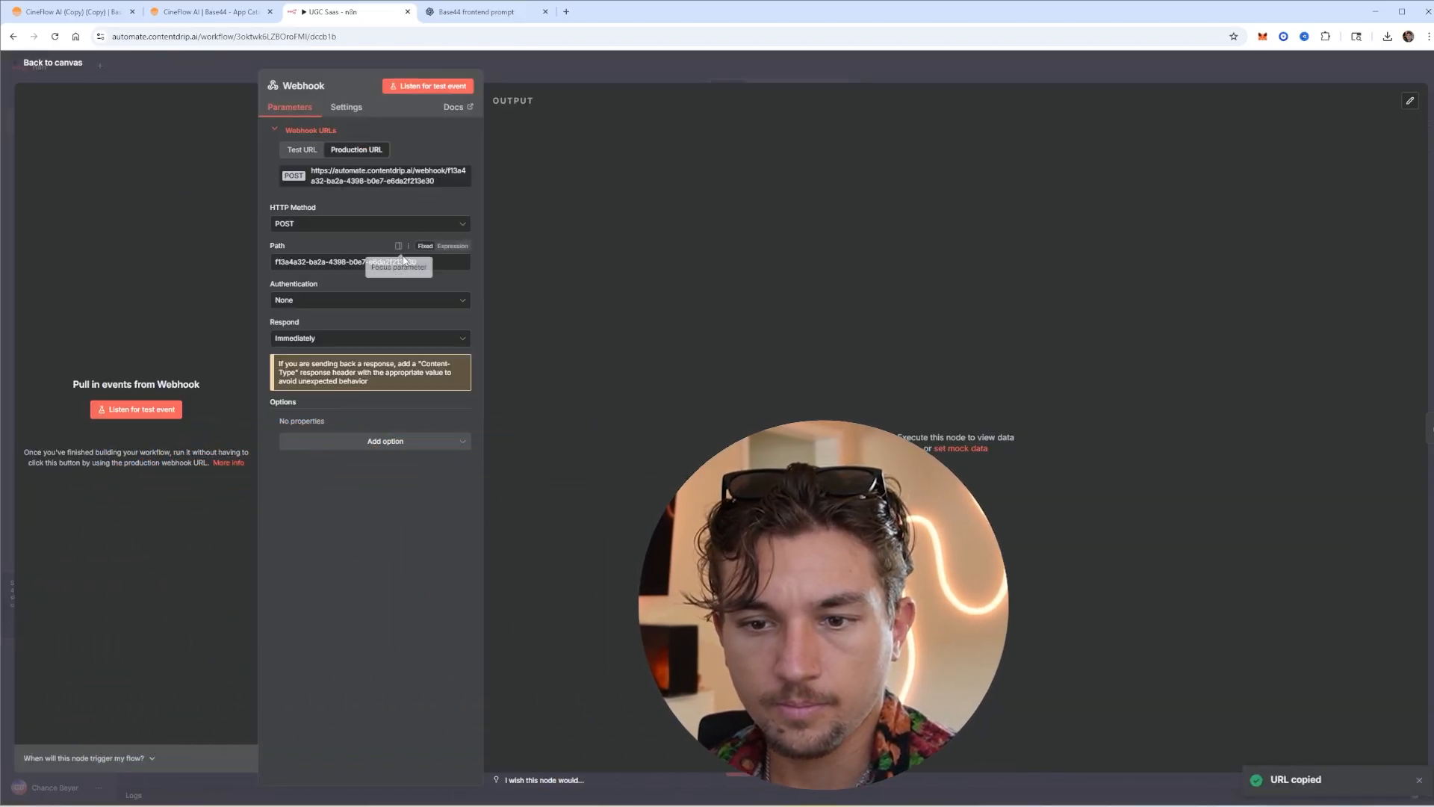
# Switch to Base44 and review the chat message asking to POST submitted requests to the webhook URL and where data is stored
pyautogui.click(71, 11)
pyautogui.scroll(-3, 148, 527)
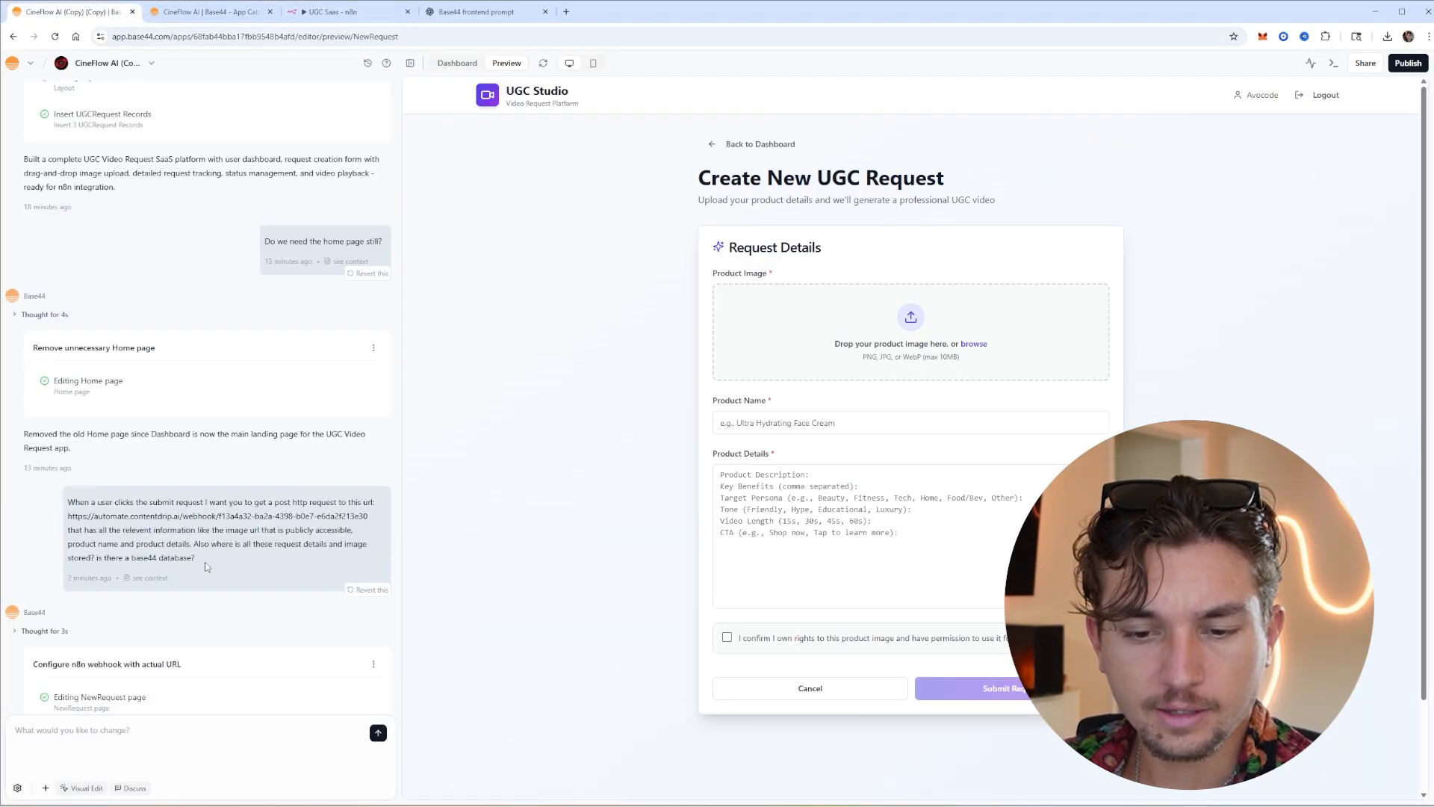
pyautogui.moveTo(69, 499); pyautogui.dragTo(373, 529)
pyautogui.click(374, 529)
pyautogui.moveTo(204, 562); pyautogui.dragTo(102, 530)
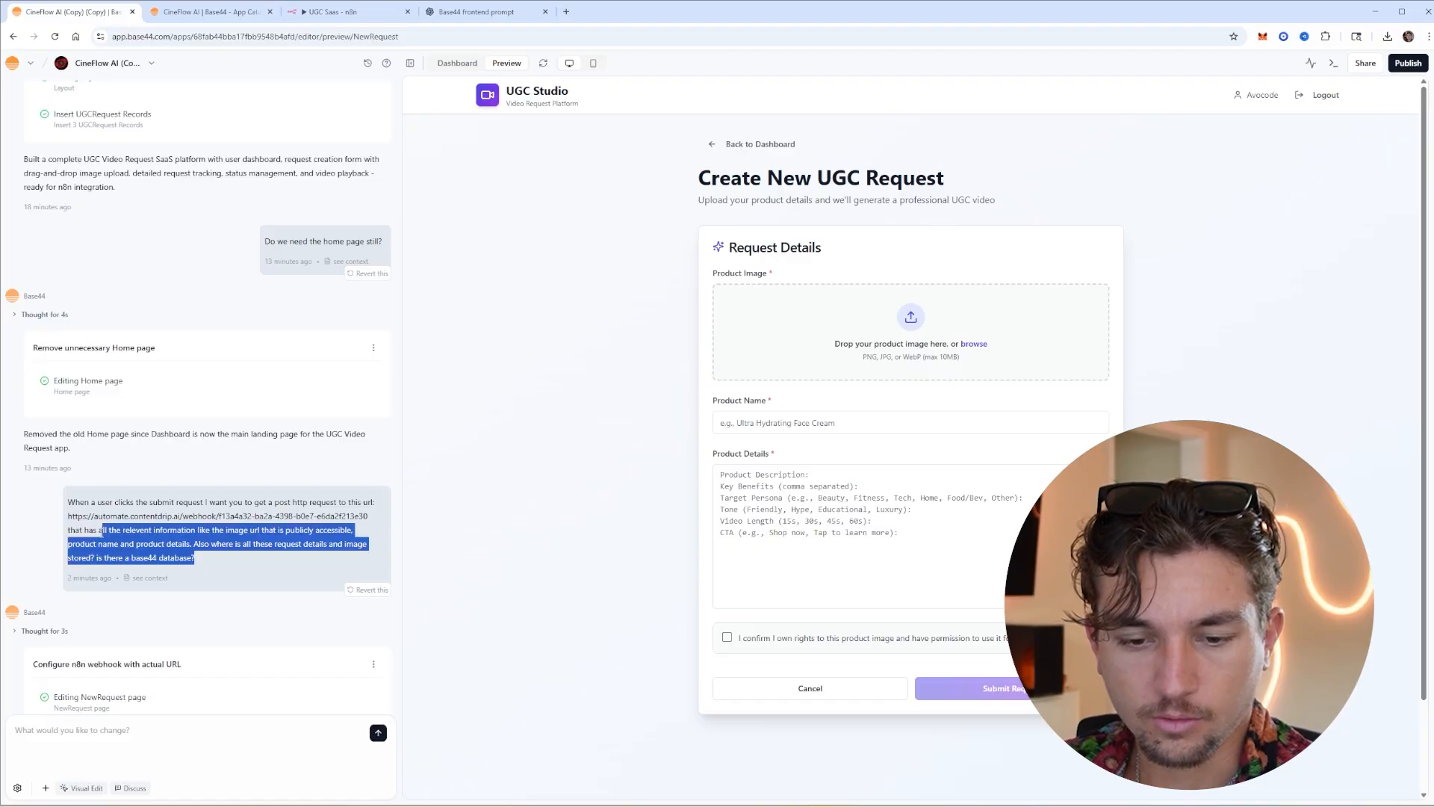
pyautogui.click(205, 545)
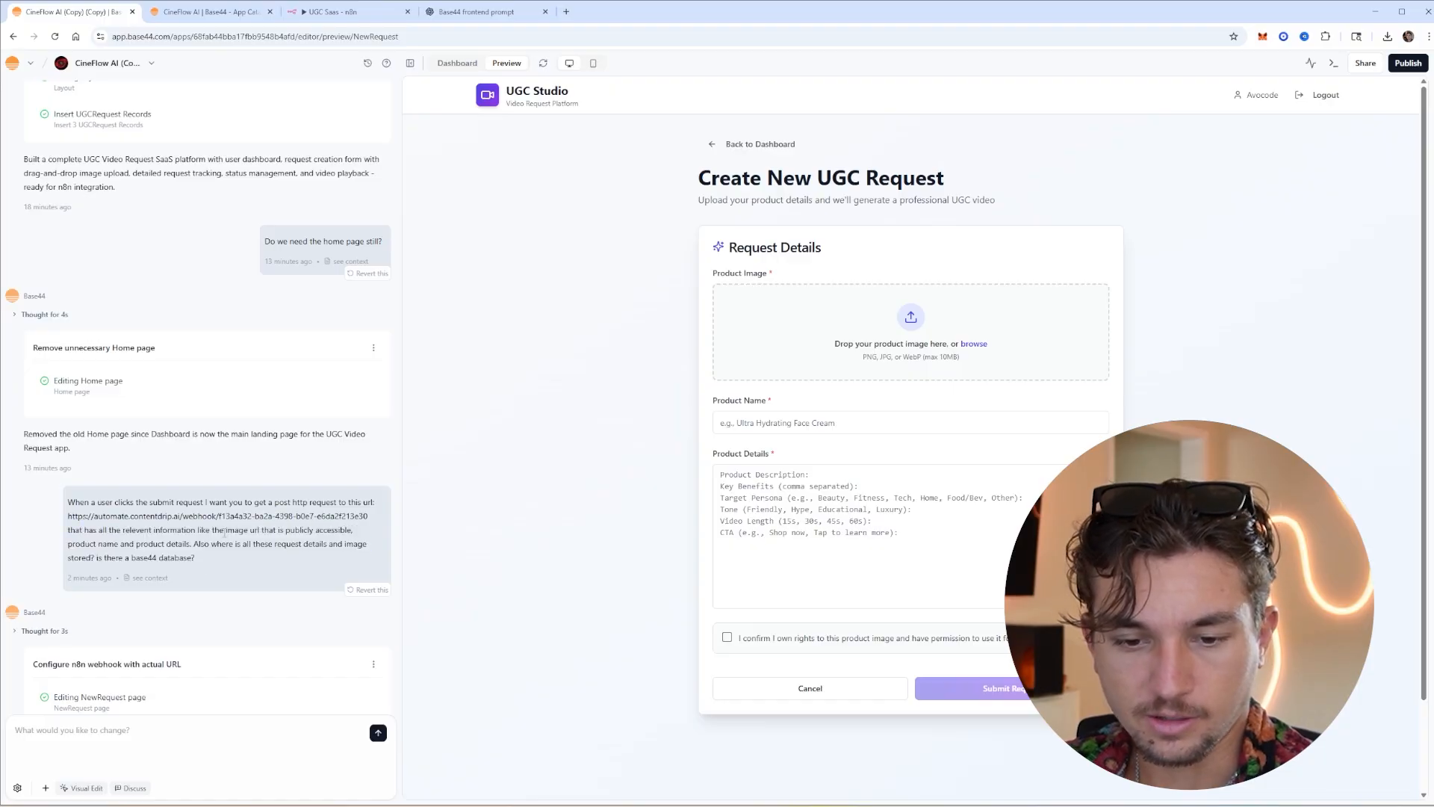
pyautogui.moveTo(200, 564); pyautogui.dragTo(133, 546)
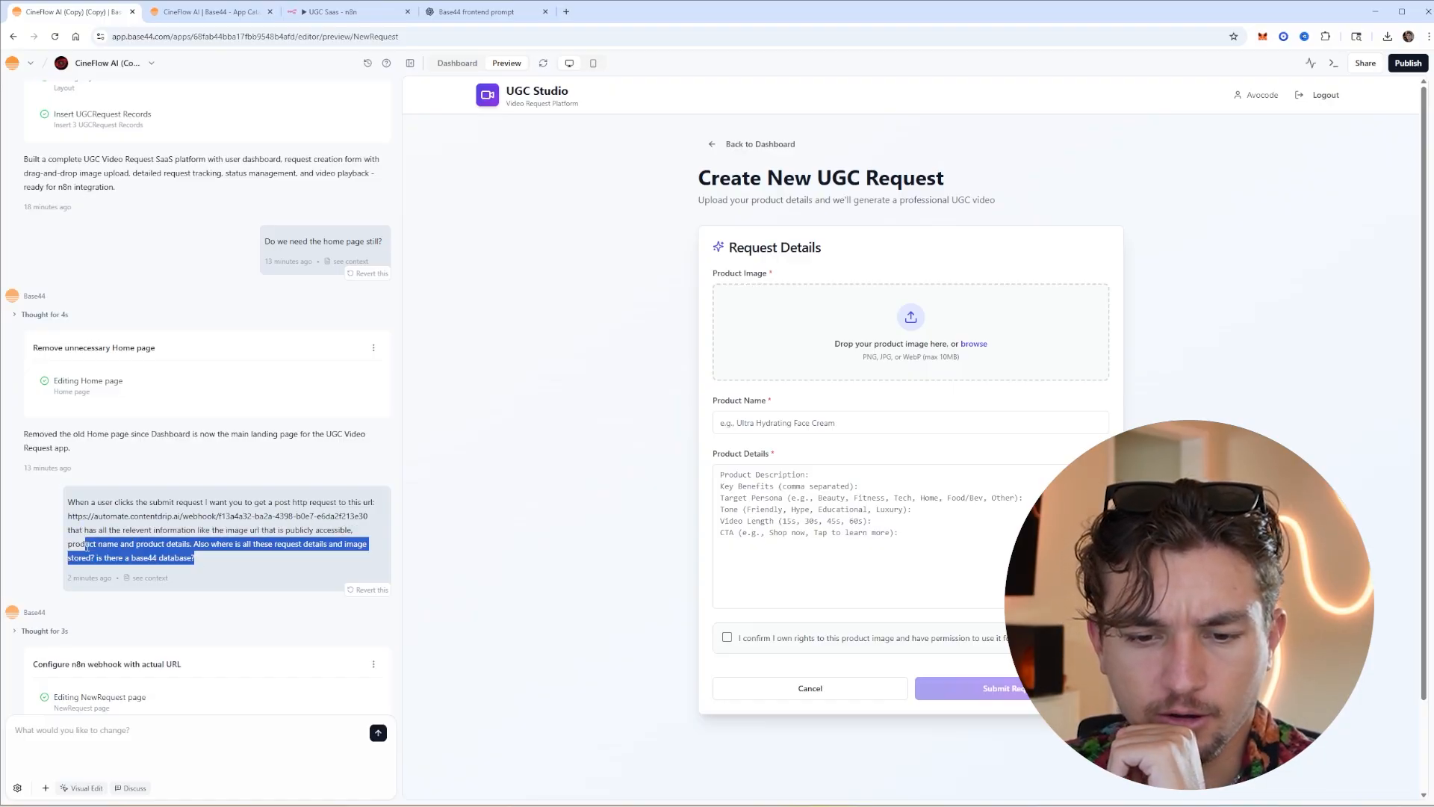
pyautogui.click(200, 557)
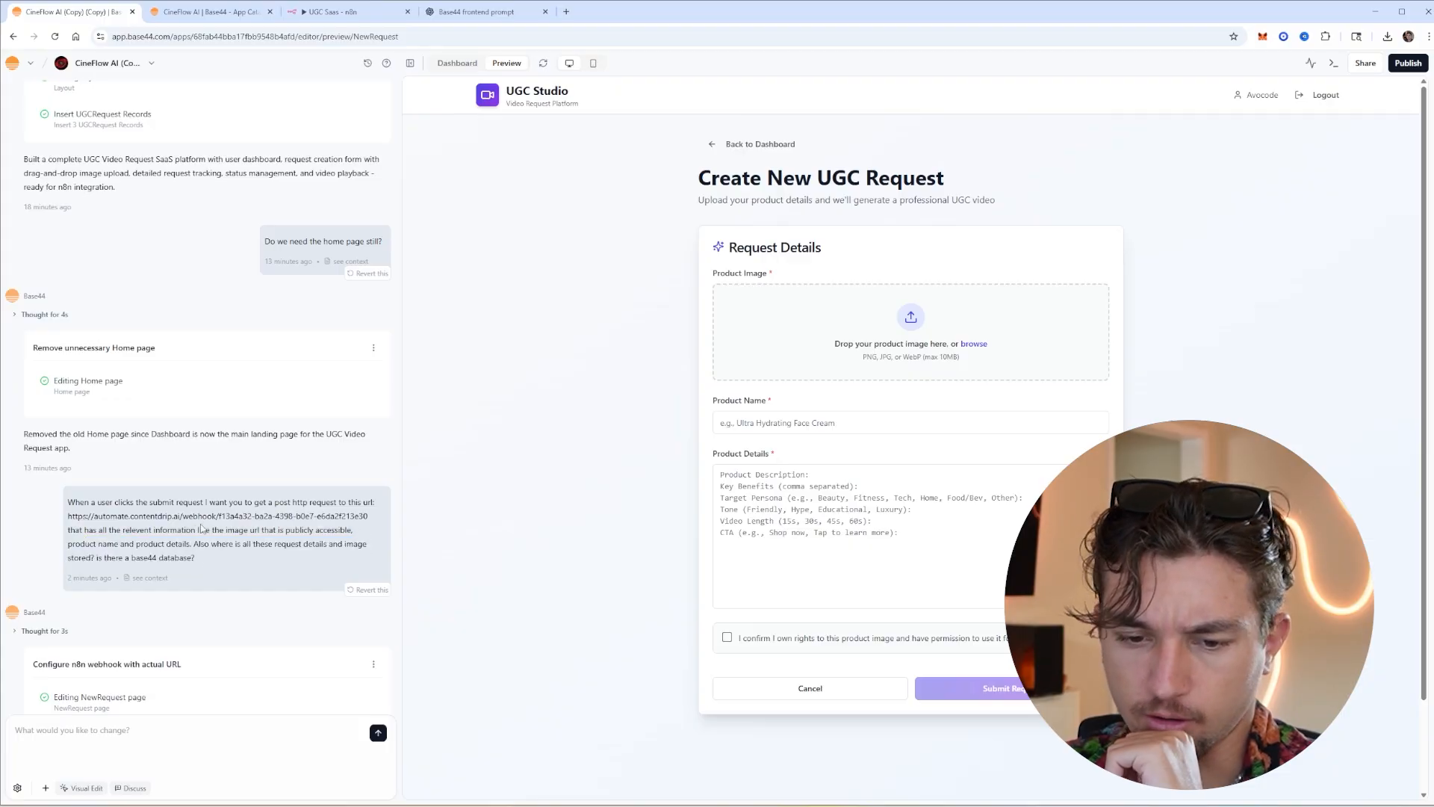
# Read Base44's reply on the webhook payload fields and on where request details, images and output videos are stored
pyautogui.scroll(-5, 226, 542)
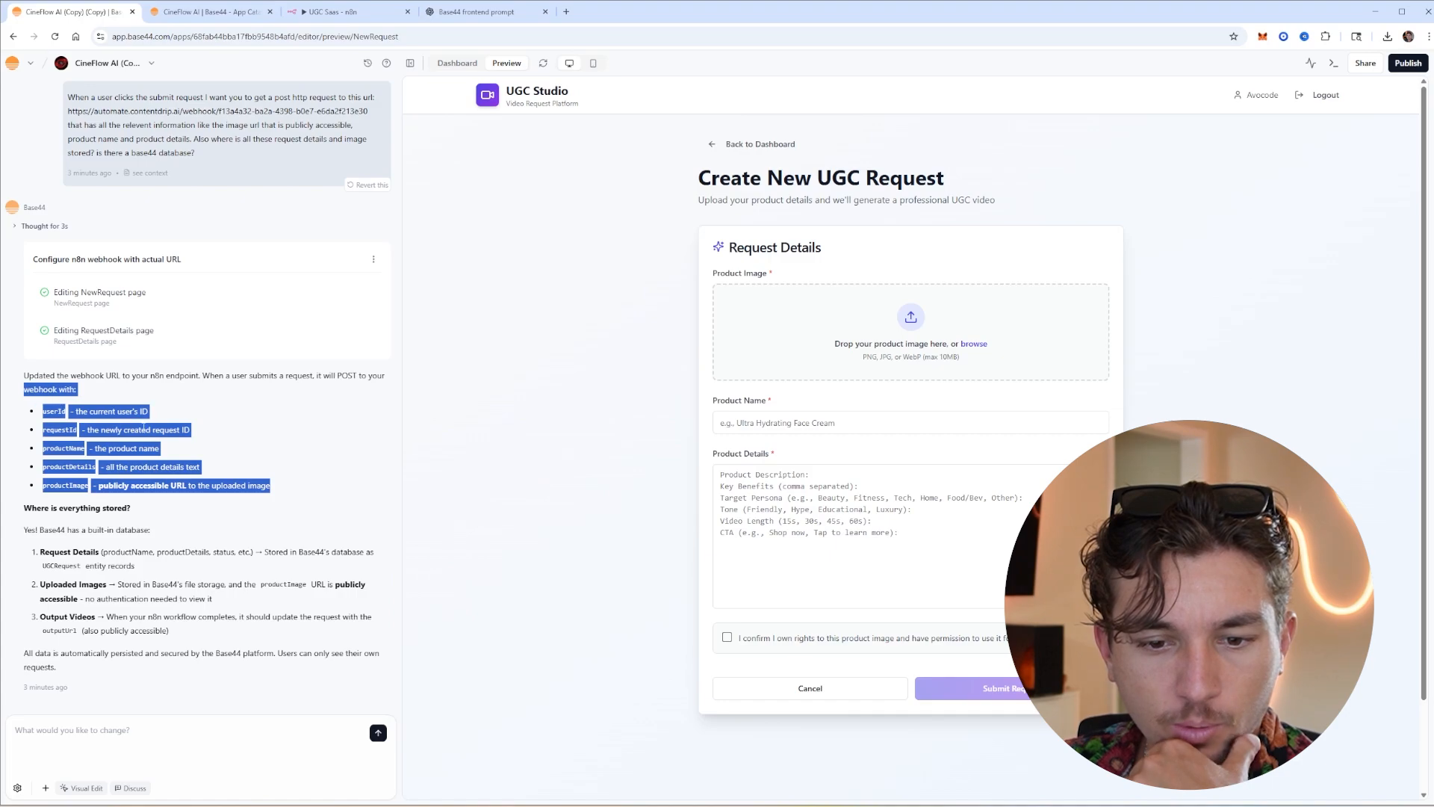
pyautogui.click(205, 454)
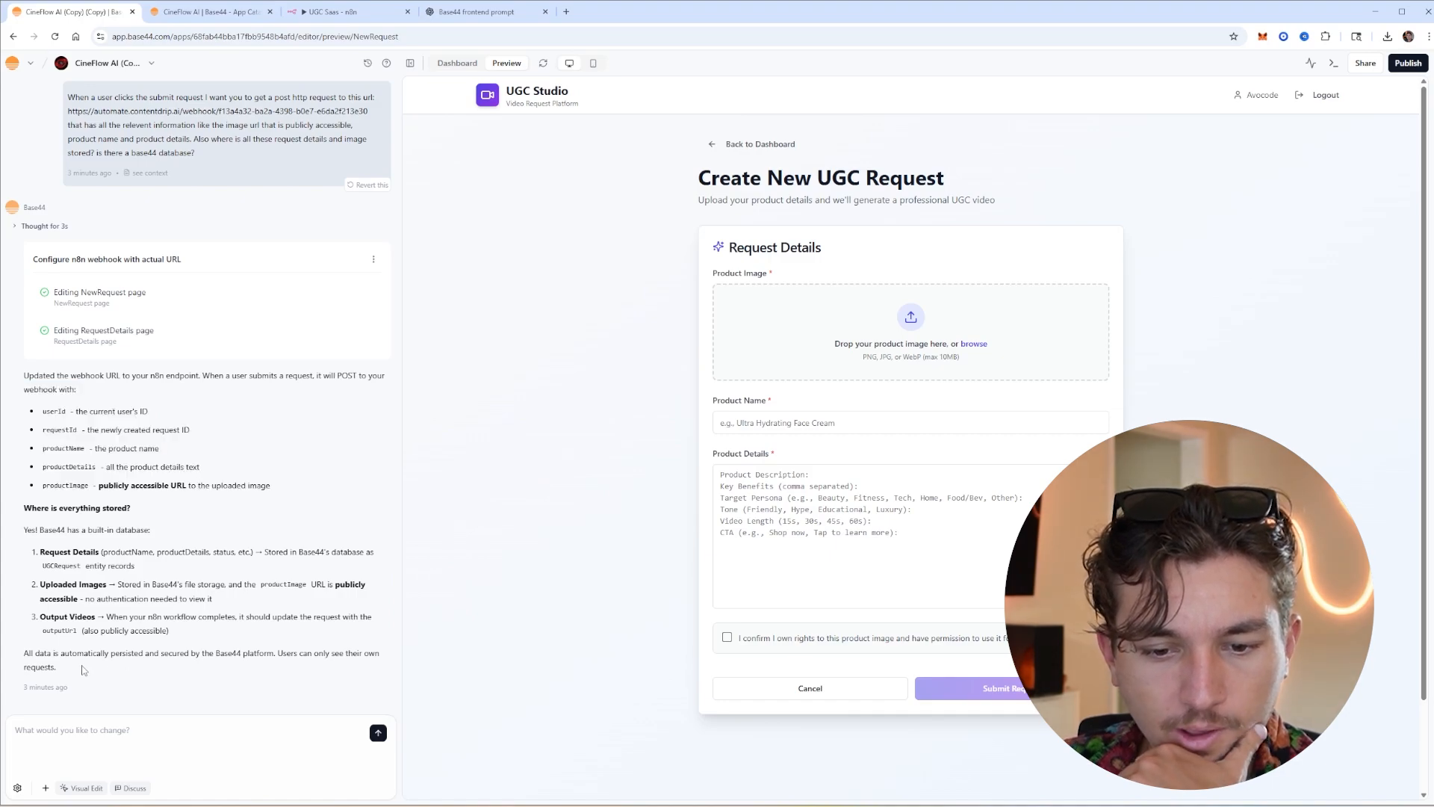
pyautogui.moveTo(62, 616); pyautogui.dragTo(93, 617)
pyautogui.click(96, 618)
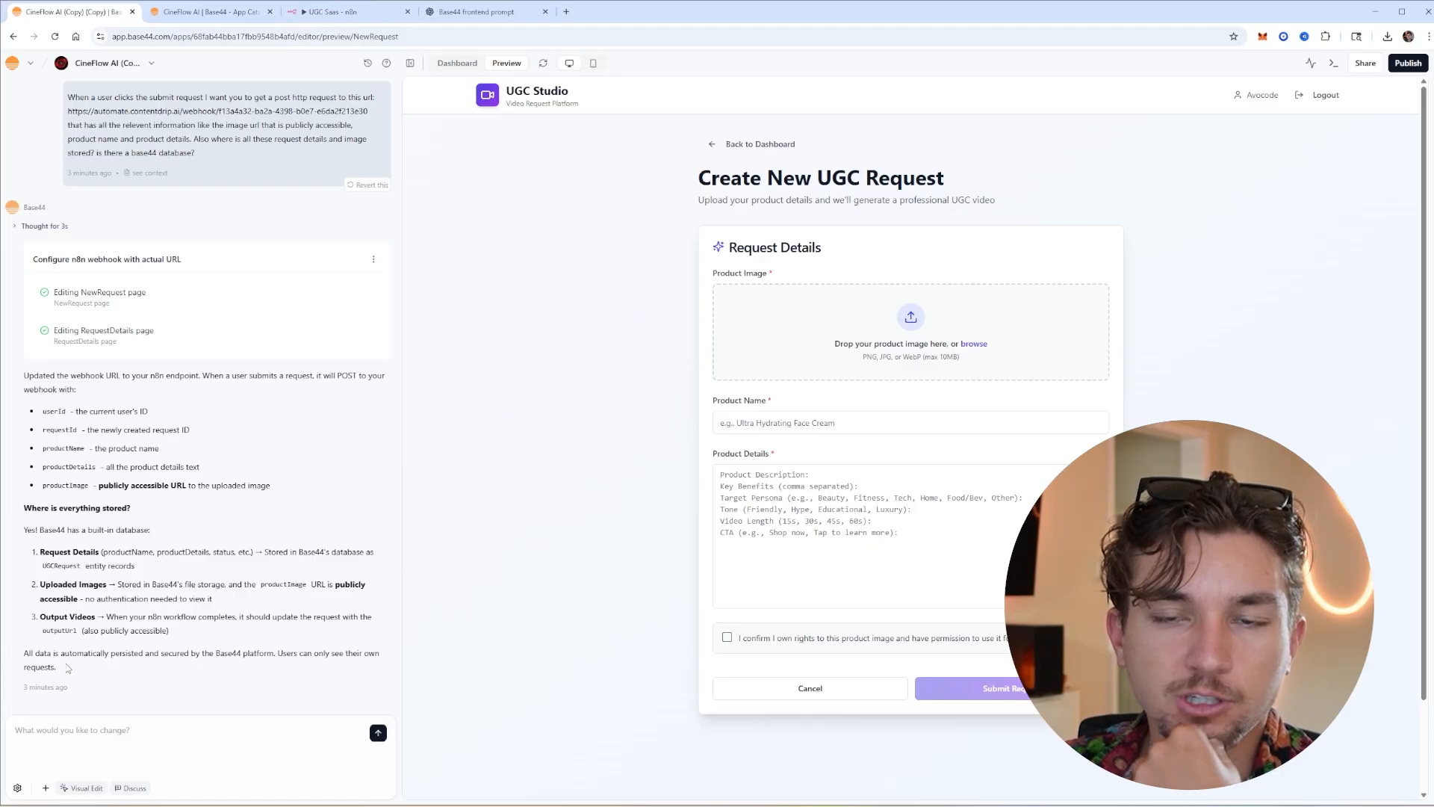
pyautogui.moveTo(89, 376); pyautogui.dragTo(118, 377)
pyautogui.click(121, 376)
# Back in n8n, set the Webhook to respond using the 'Respond to Webhook' node and activate the workflow
pyautogui.click(329, 20)
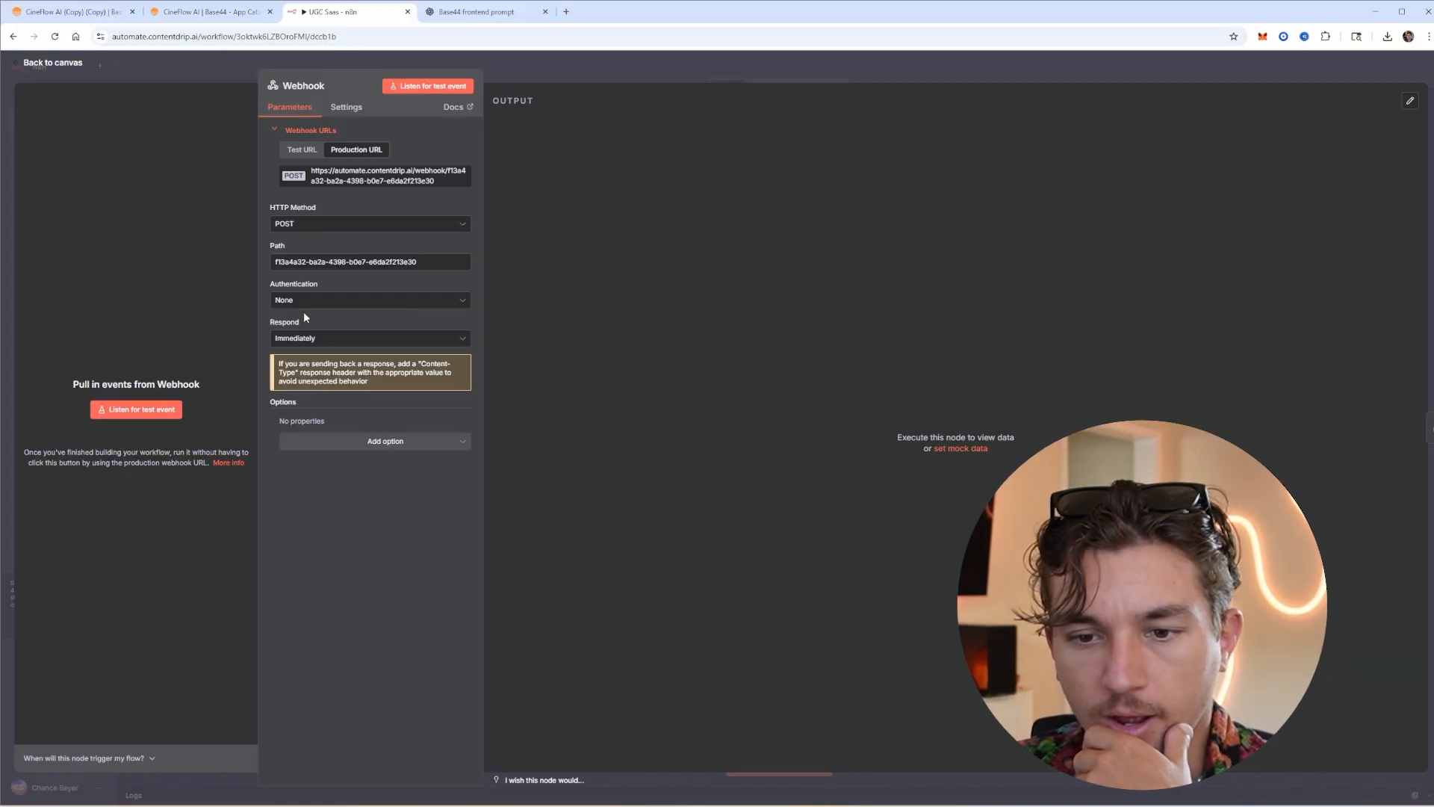
pyautogui.click(314, 338)
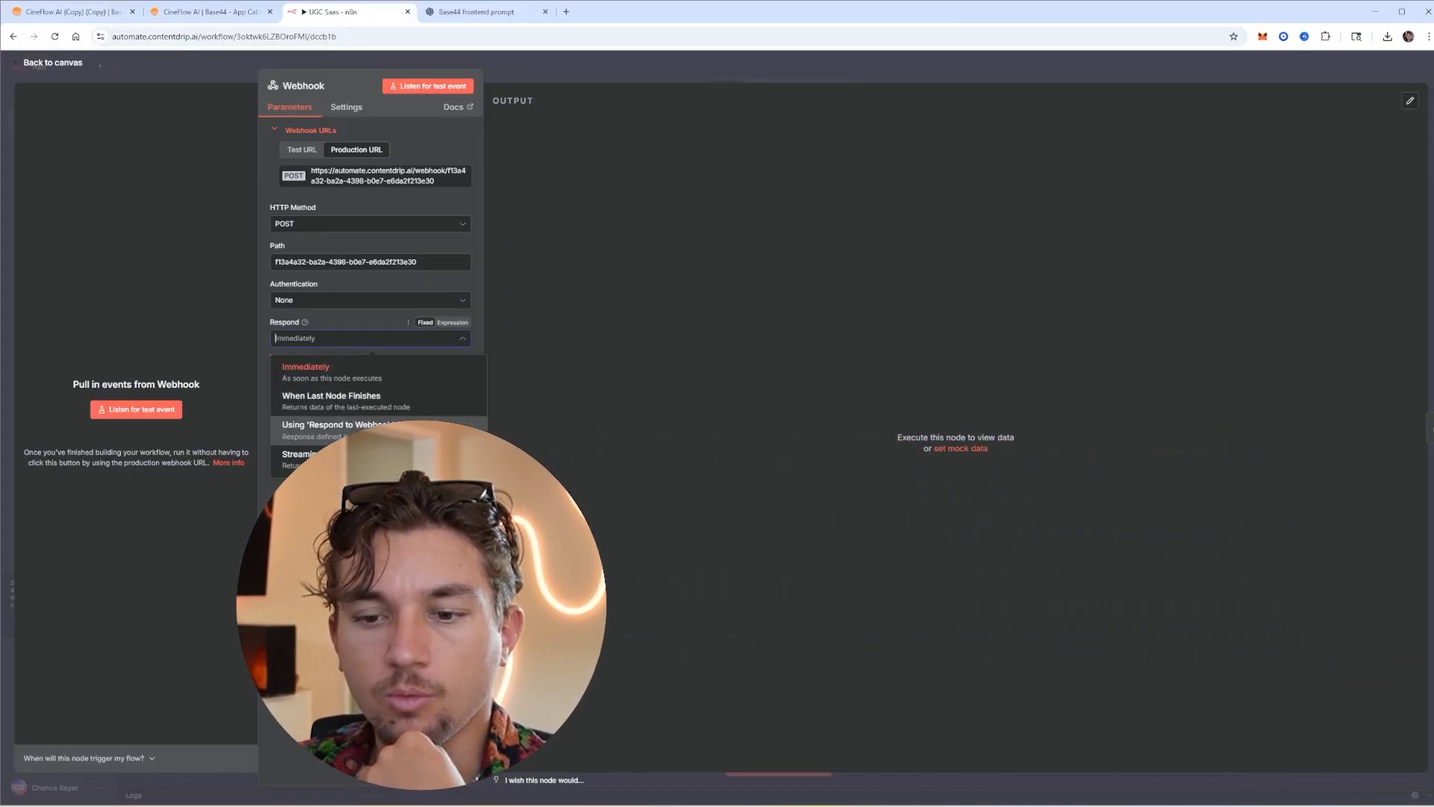
pyautogui.click(352, 445)
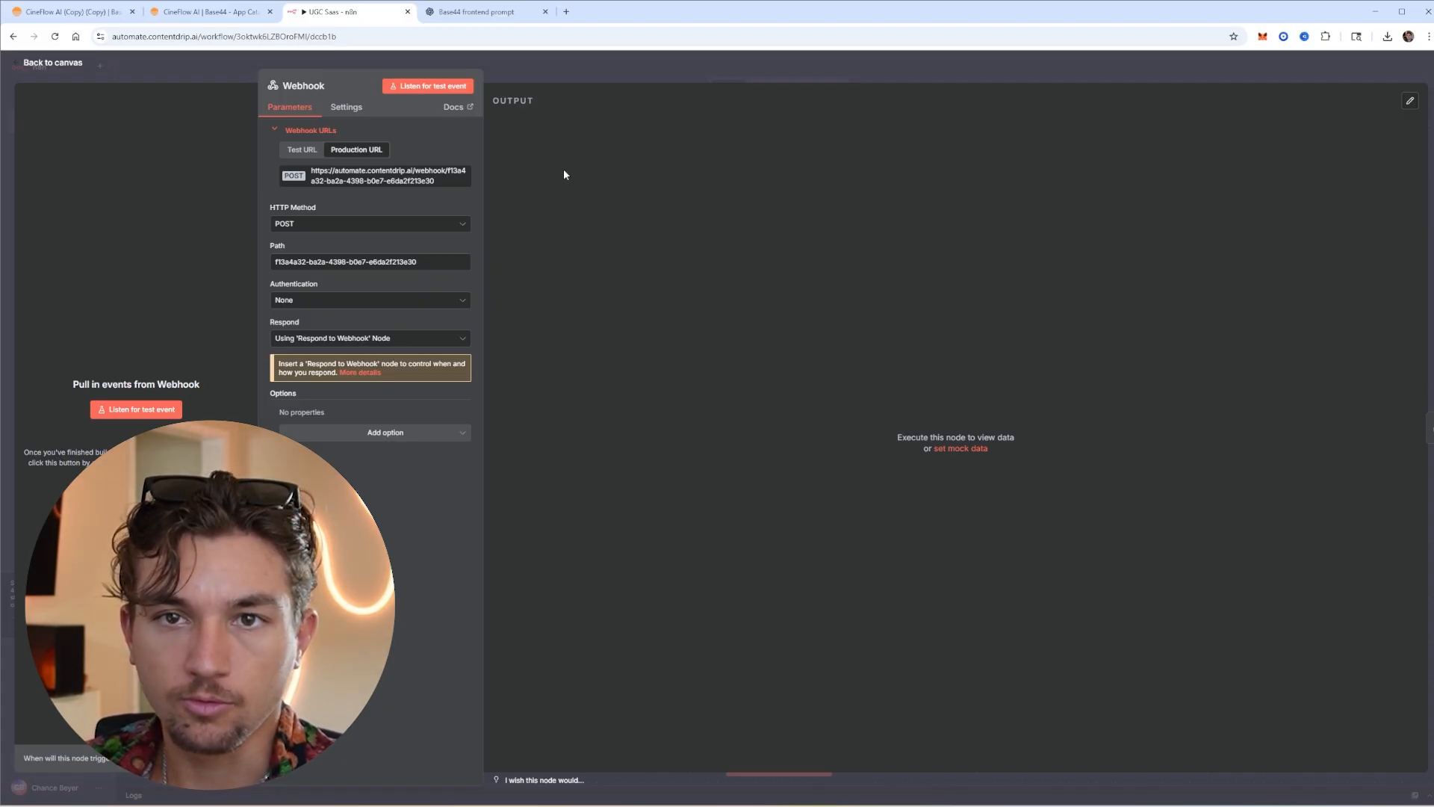
pyautogui.click(581, 66)
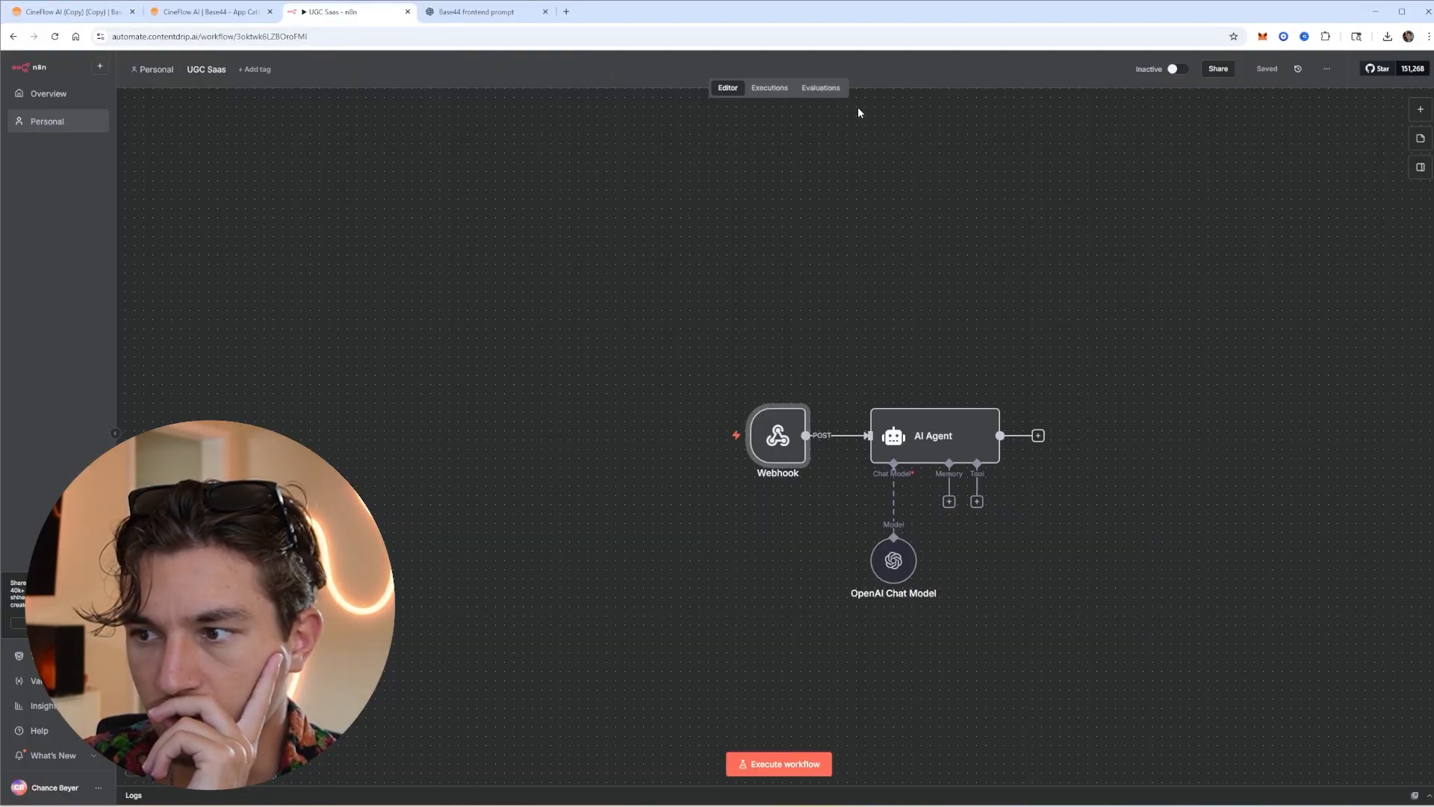
pyautogui.click(1178, 68)
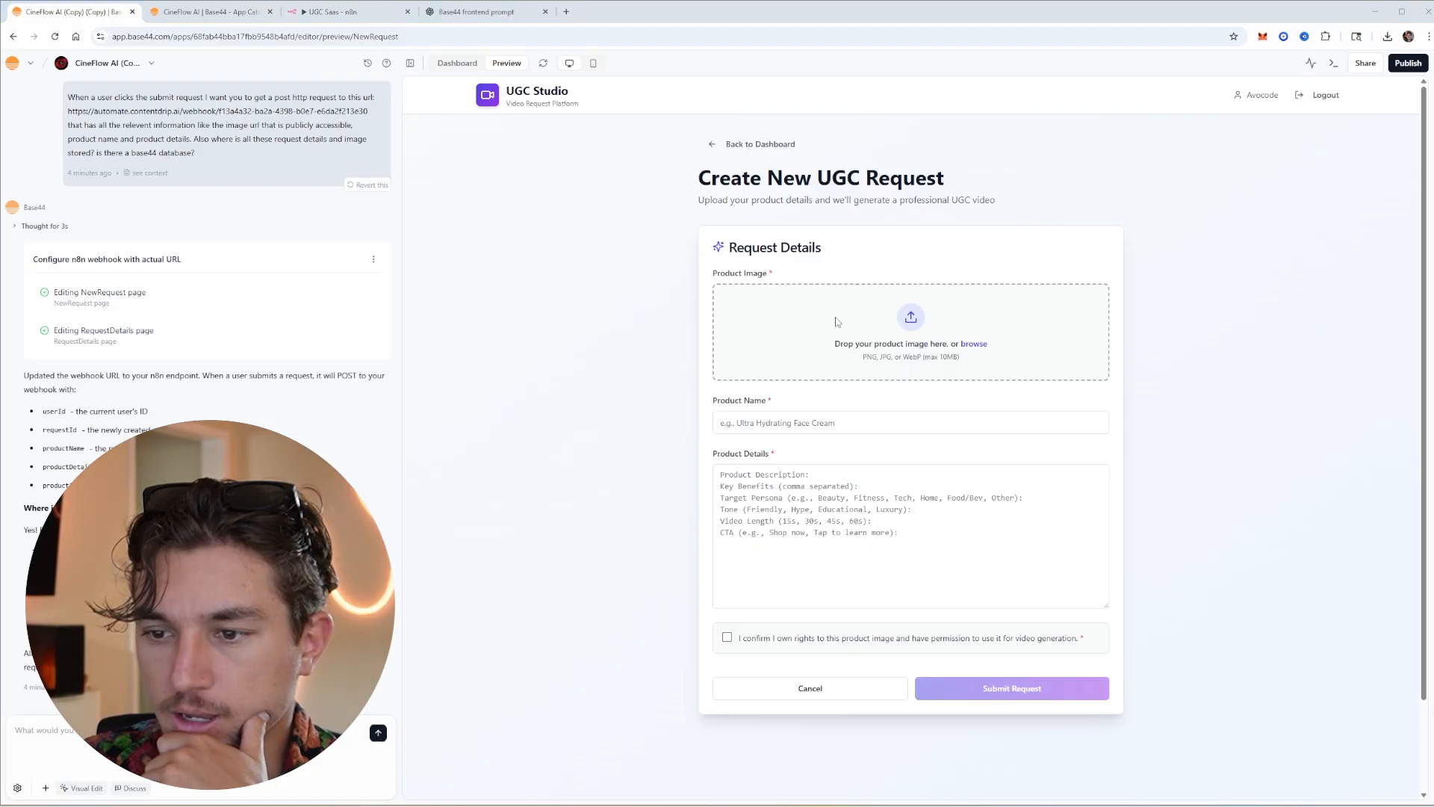
# In Base44, submit a request with the truck image, name "Yellow truck", details "Moves smoothly over all materials. Best for 2-6 year olds" and rights confirmed
pyautogui.click(836, 323)
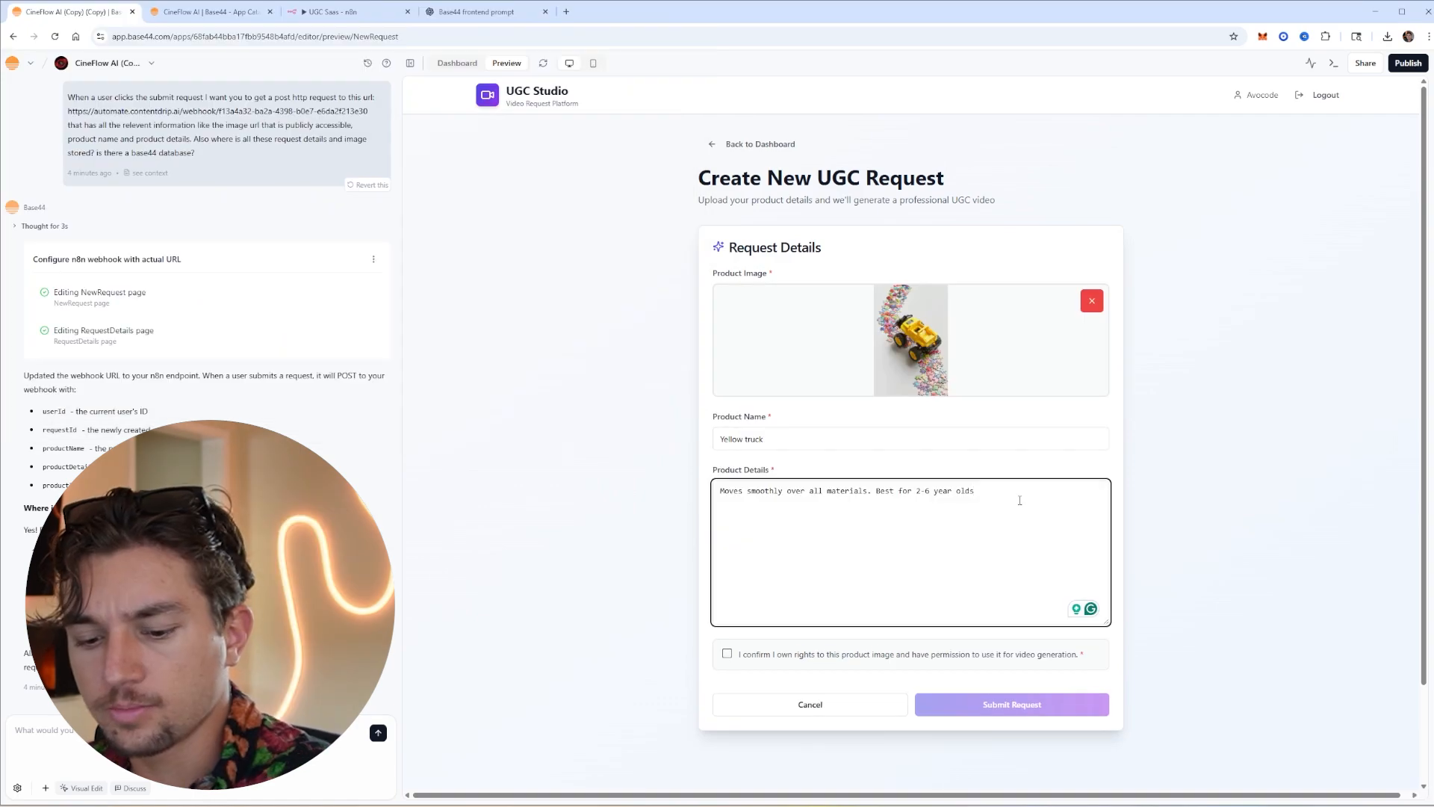
pyautogui.click(762, 446)
pyautogui.click(944, 510)
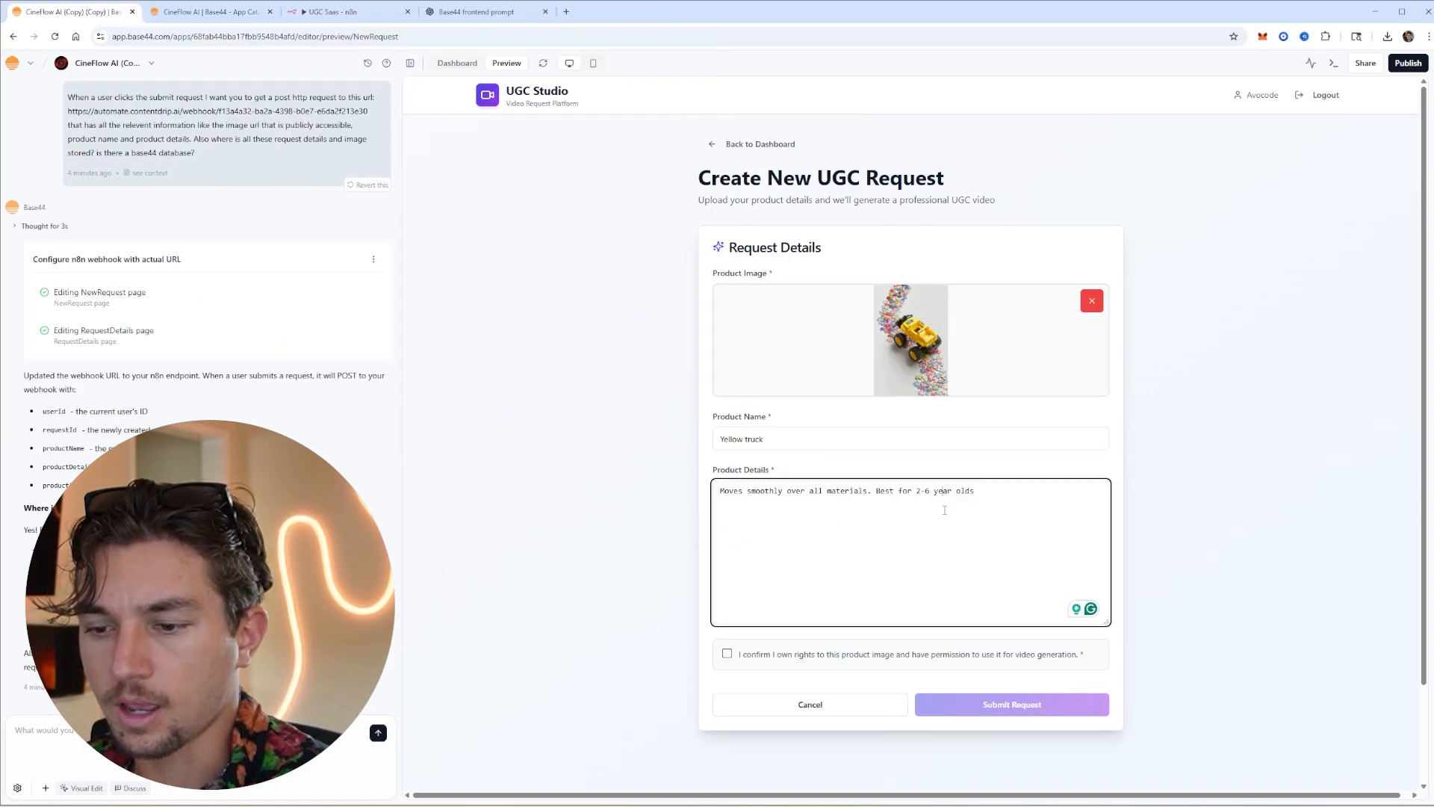
pyautogui.click(726, 653)
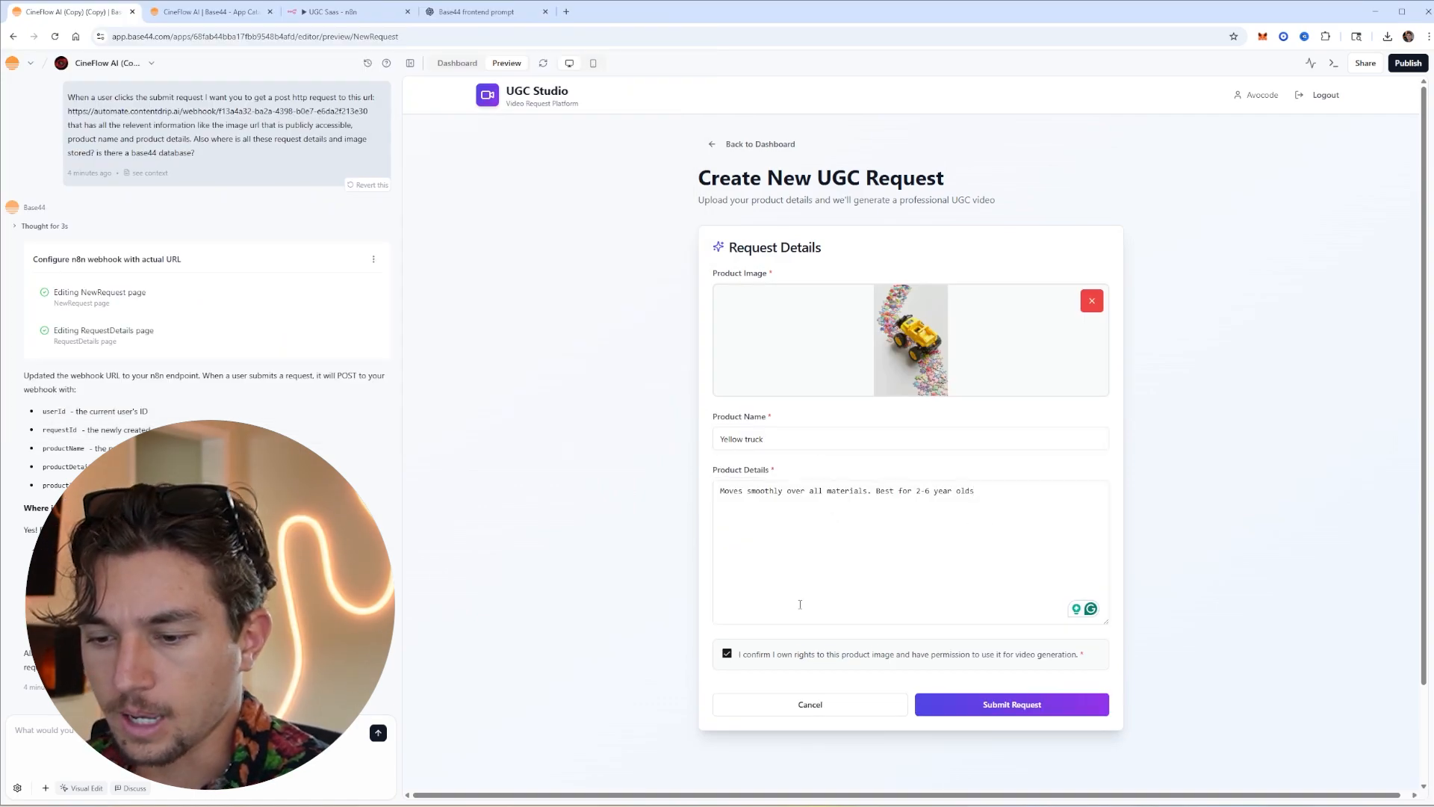
pyautogui.click(1021, 715)
# Switch to n8n, check the execution triggered by the submitted request and return to the workflow editor
pyautogui.click(345, 12)
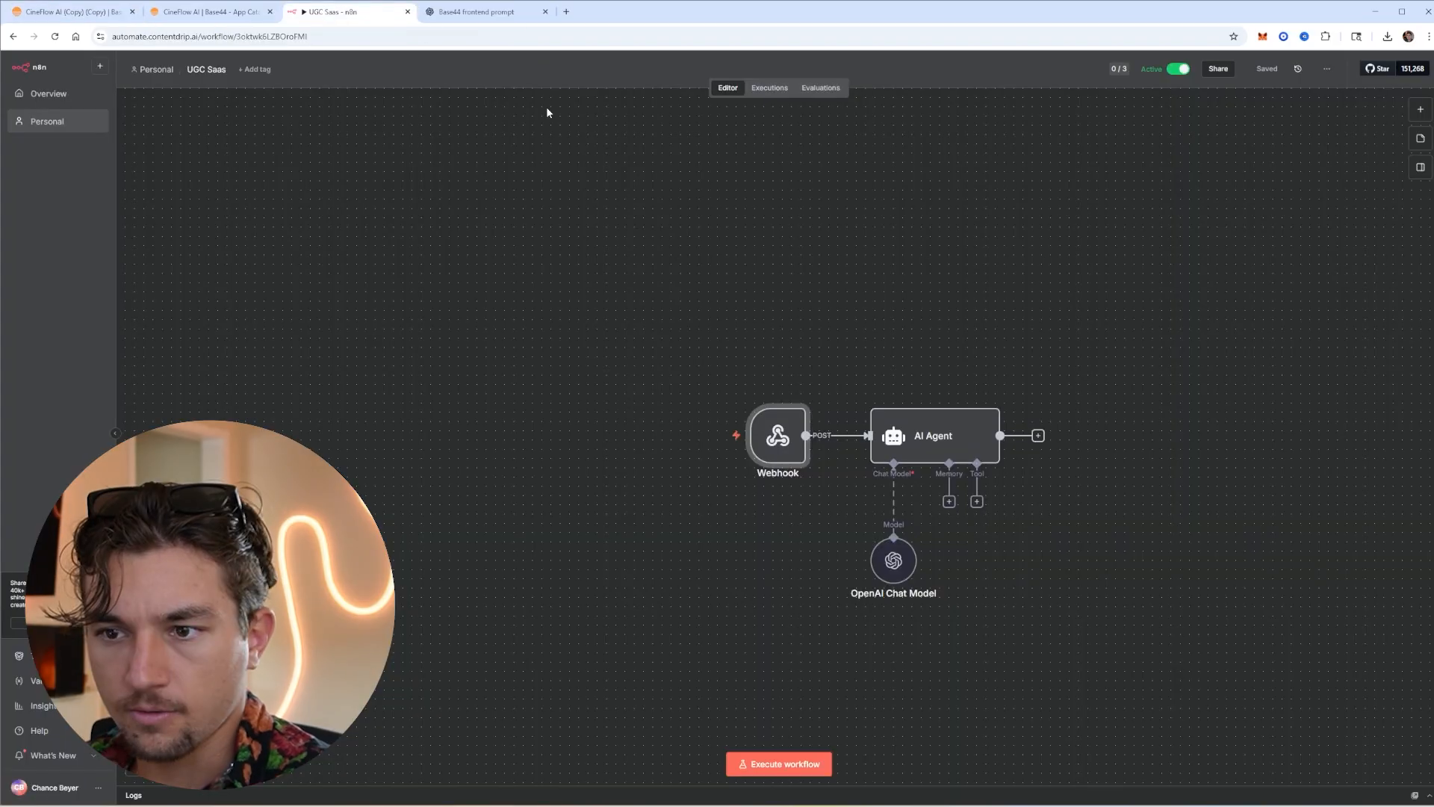
pyautogui.click(764, 89)
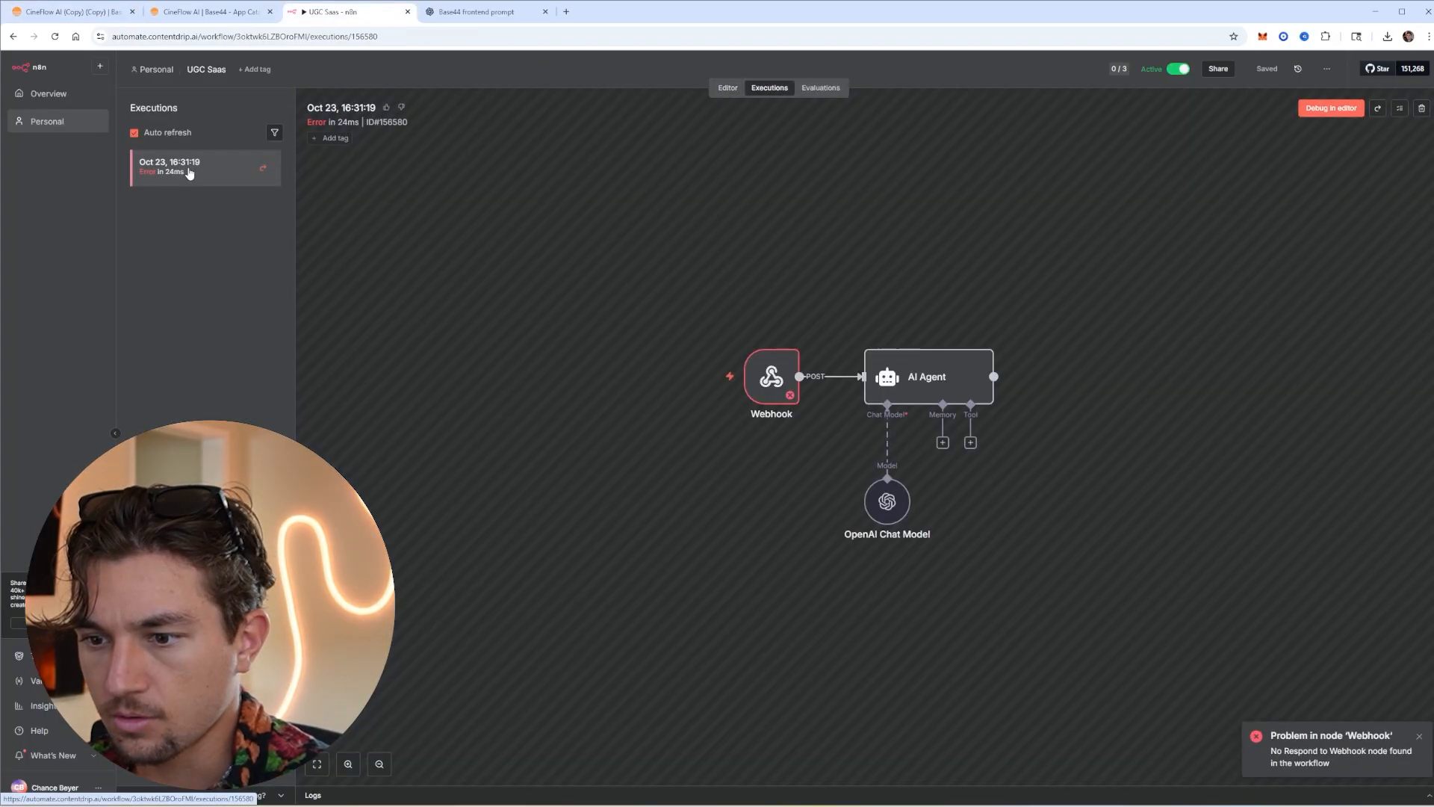
pyautogui.click(728, 88)
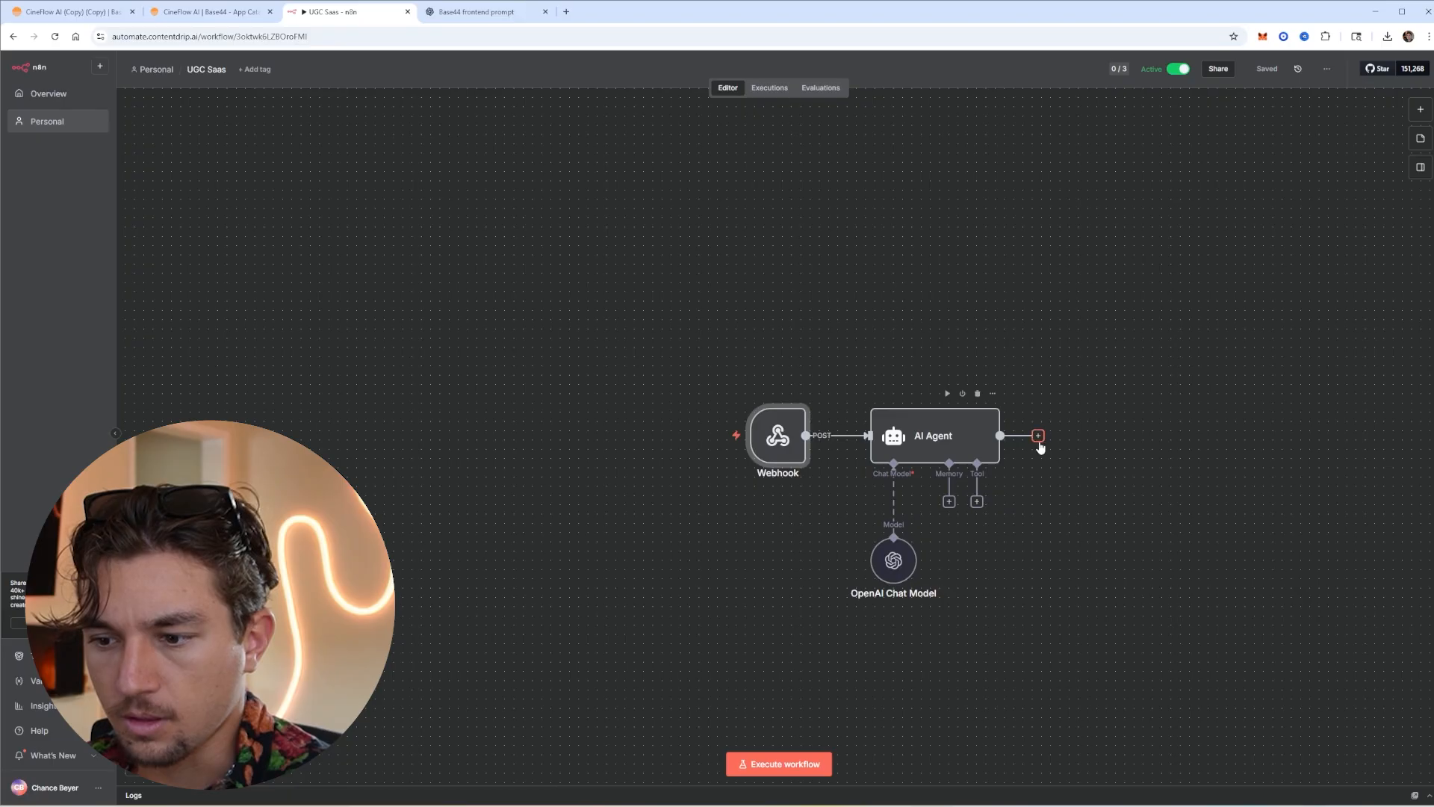
# Add a Respond to Webhook node after the AI Agent, keeping First Incoming Item as the response
pyautogui.click(1038, 435)
pyautogui.write('resp')
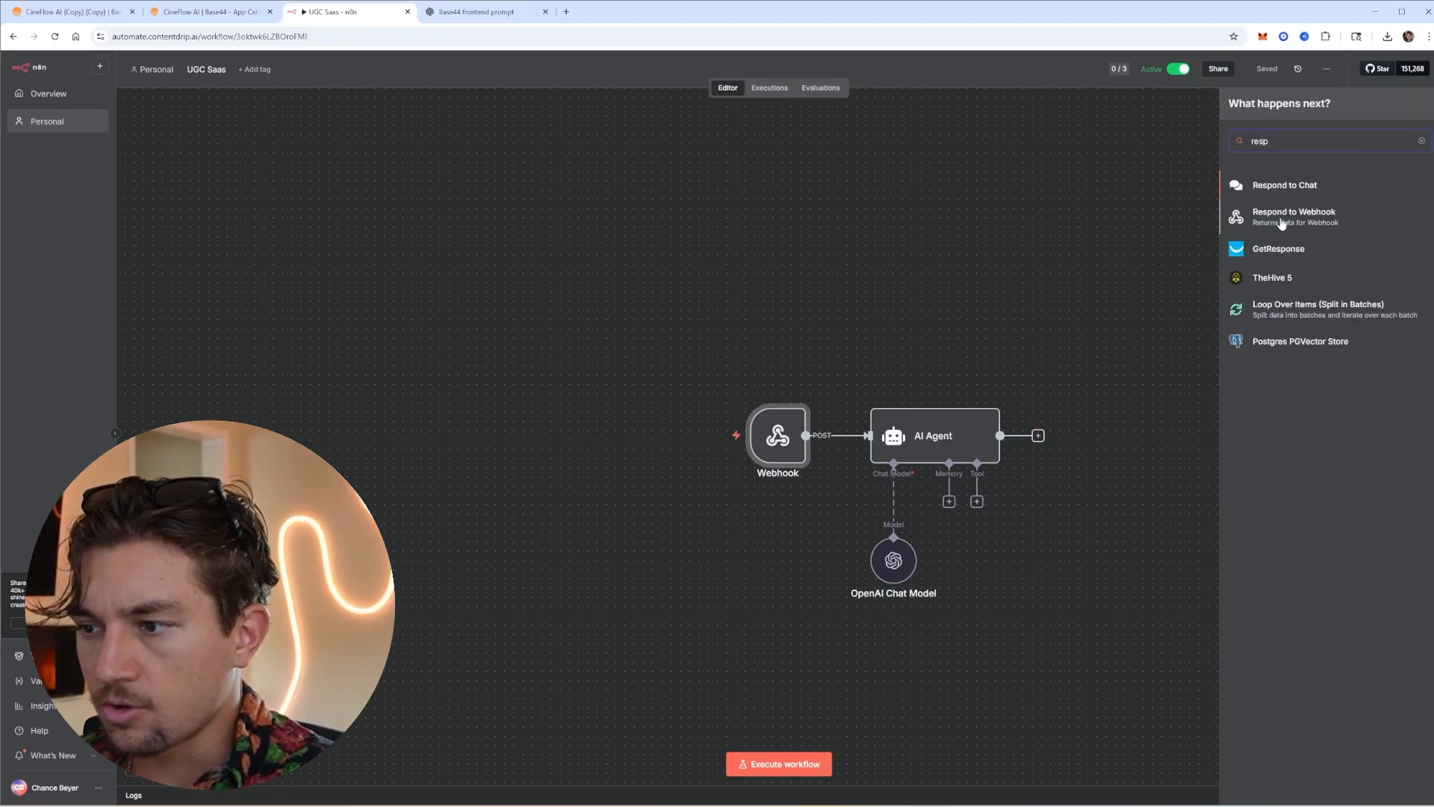
pyautogui.click(1282, 218)
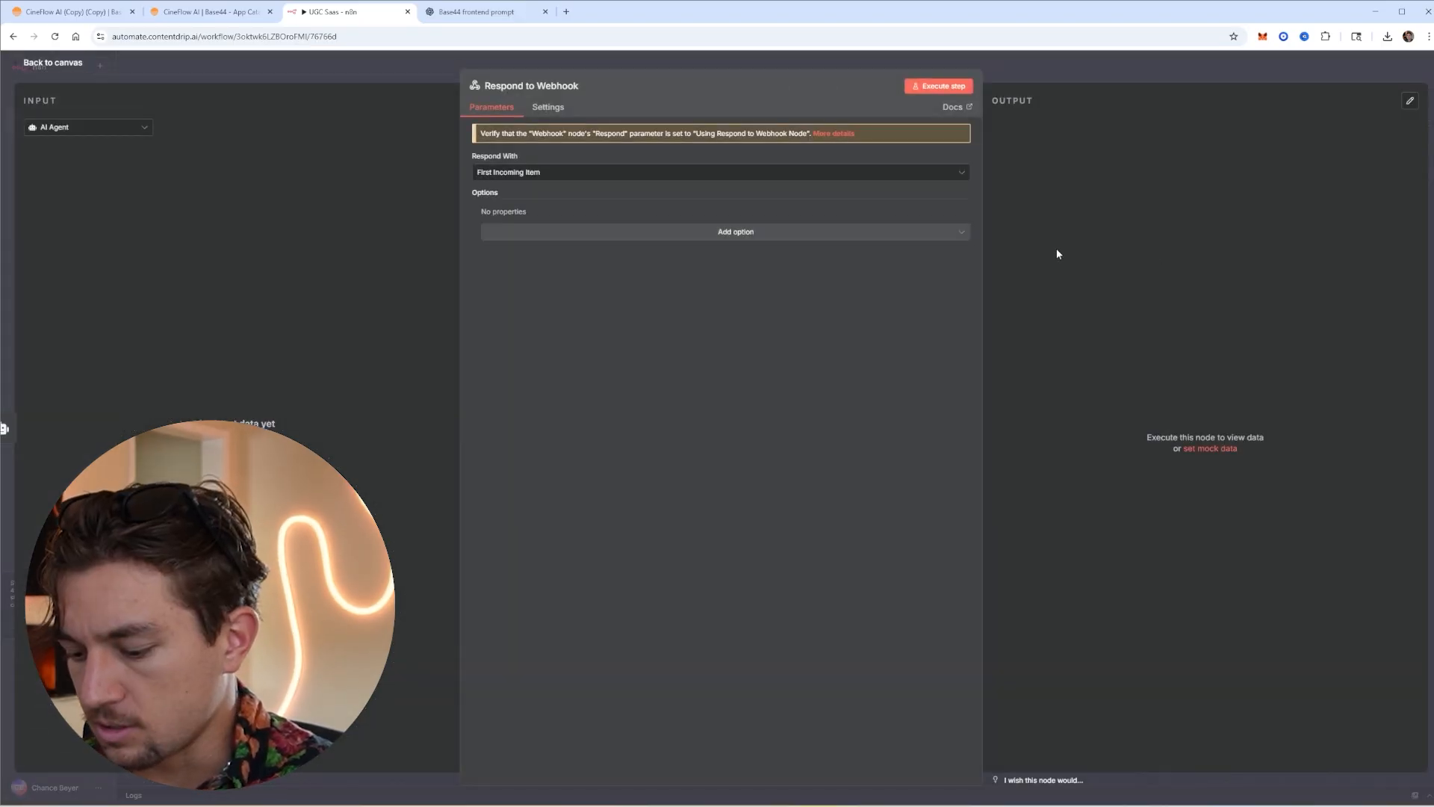
pyautogui.press('Escape')
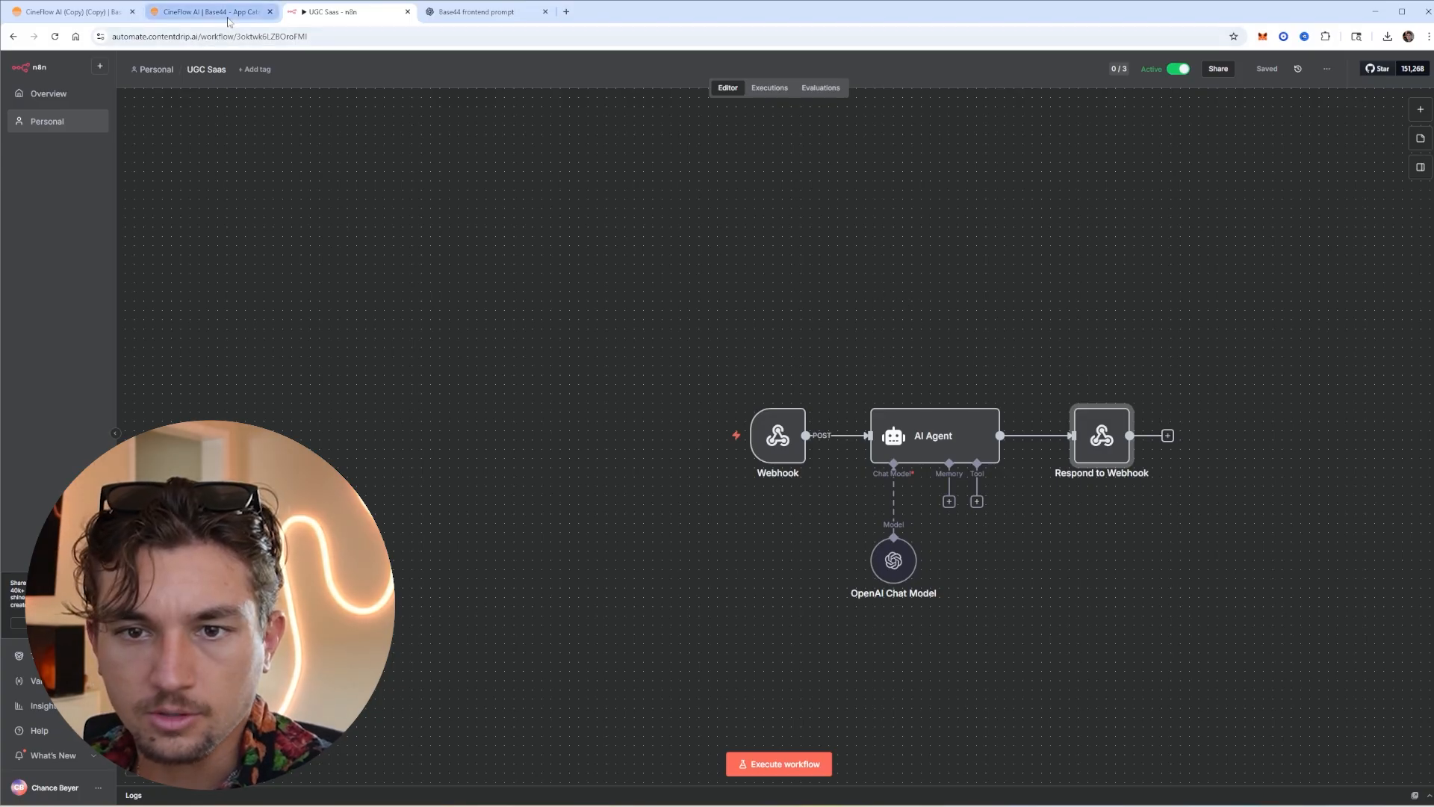
# In Base44, submit another "Yellow truck" request with the truck image, details "Moves smoothly over all materials" and rights confirmed
pyautogui.click(70, 15)
pyautogui.click(635, 149)
pyautogui.click(1215, 155)
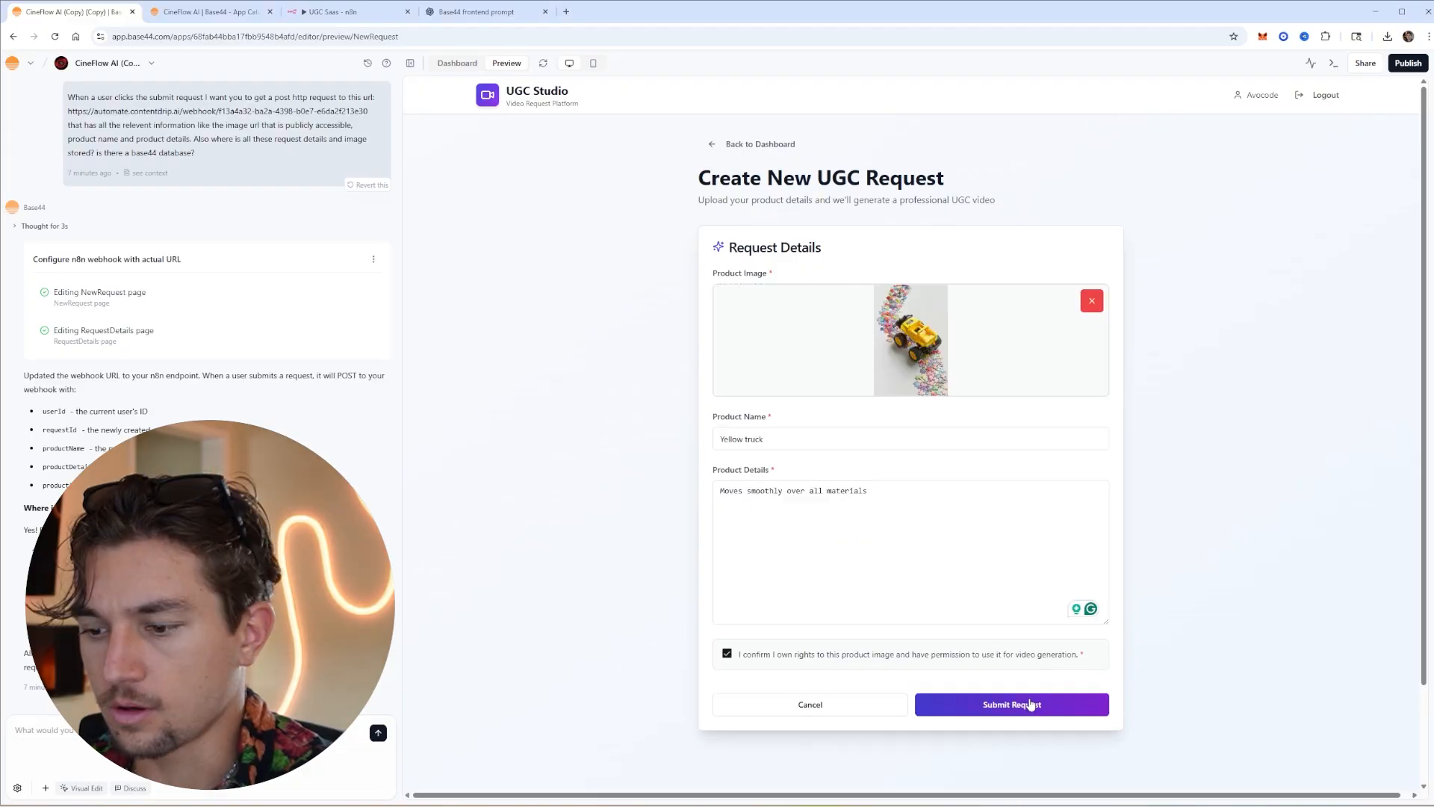
pyautogui.click(1031, 705)
# Check the new Yellow truck request's status in Base44 and its workflow execution in n8n
pyautogui.click(328, 12)
pyautogui.click(70, 12)
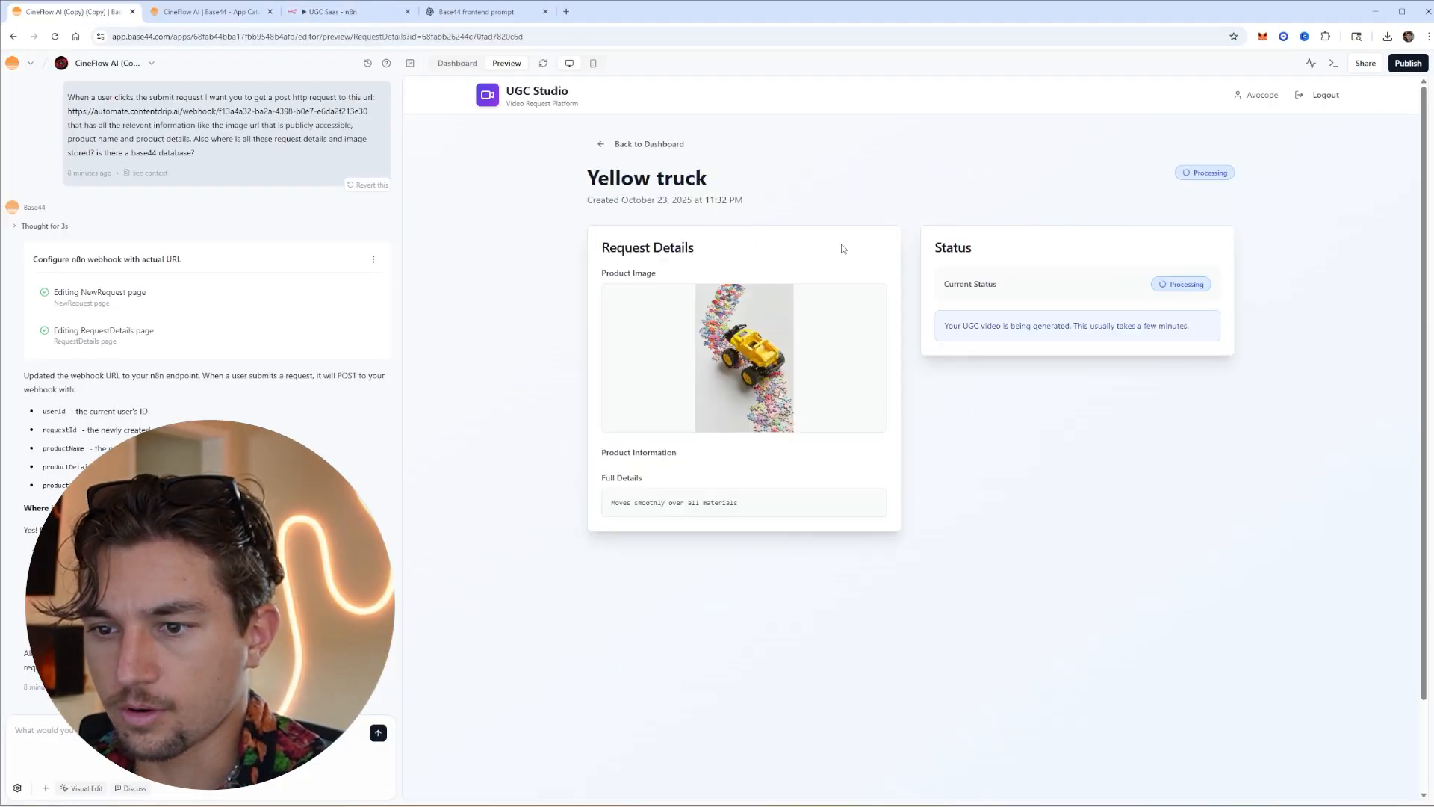
pyautogui.click(329, 12)
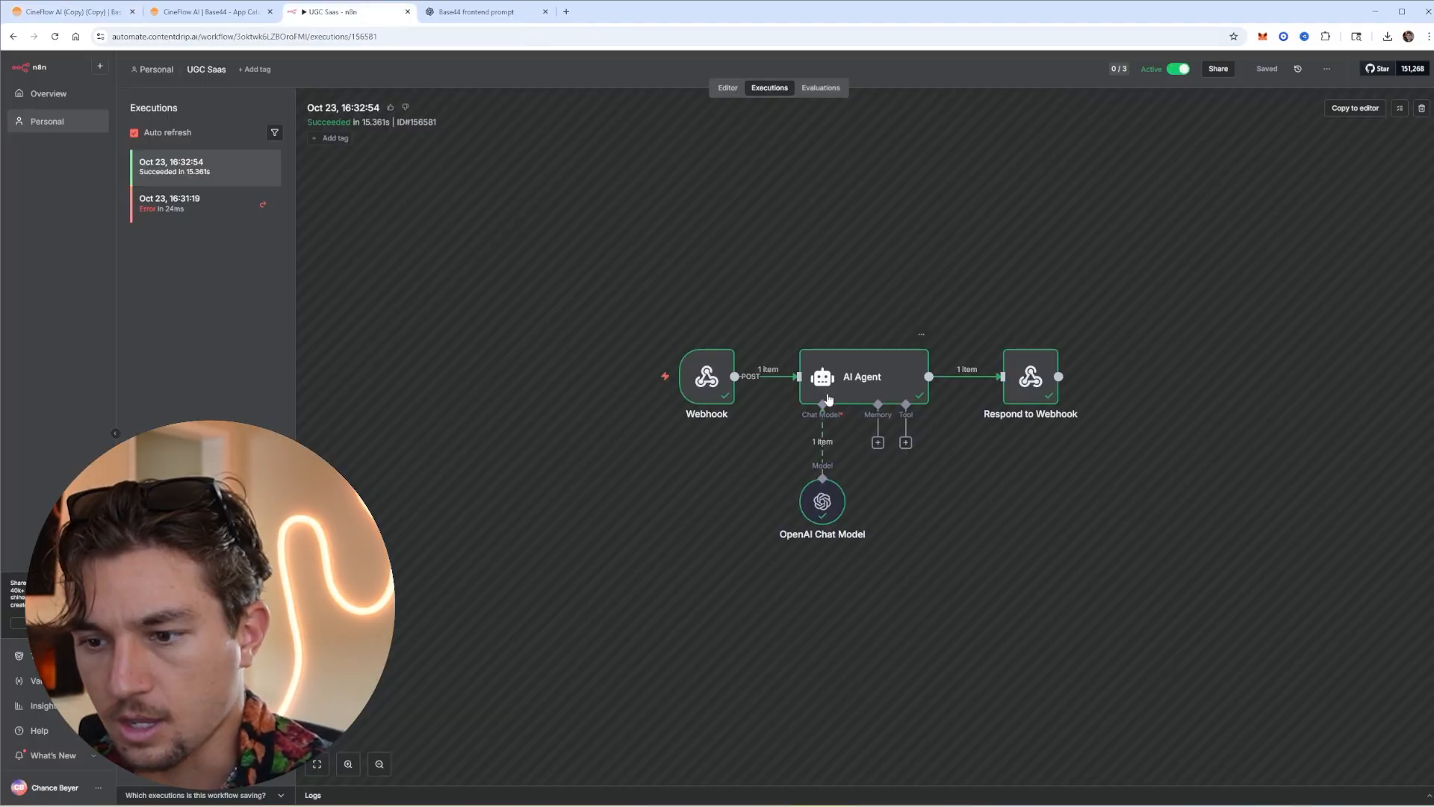
# Inspect the product name, details and image URL in the Webhook node's output for the latest execution
pyautogui.doubleClick(724, 381)
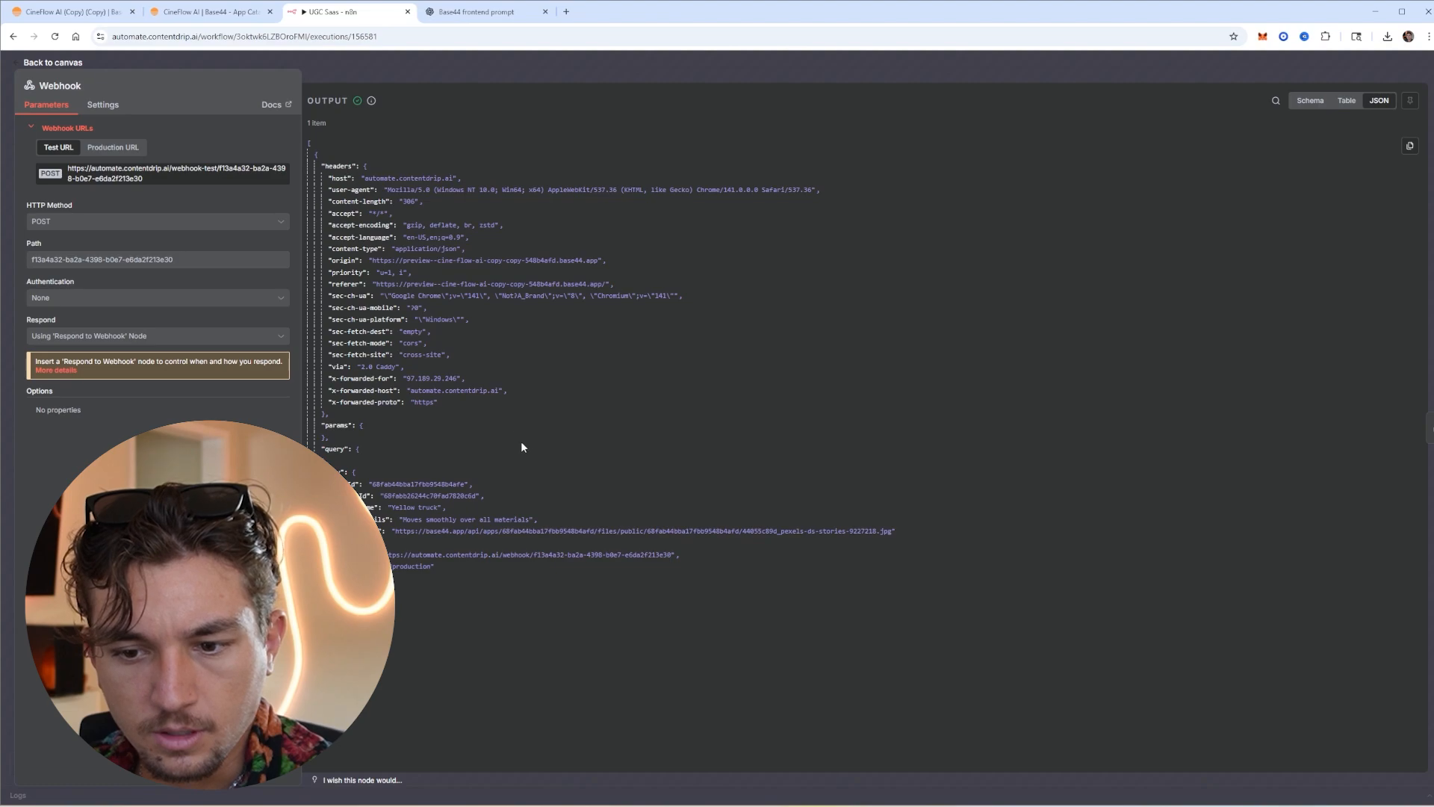
pyautogui.moveTo(478, 531); pyautogui.dragTo(410, 487)
pyautogui.click(420, 494)
pyautogui.moveTo(896, 531); pyautogui.dragTo(374, 507)
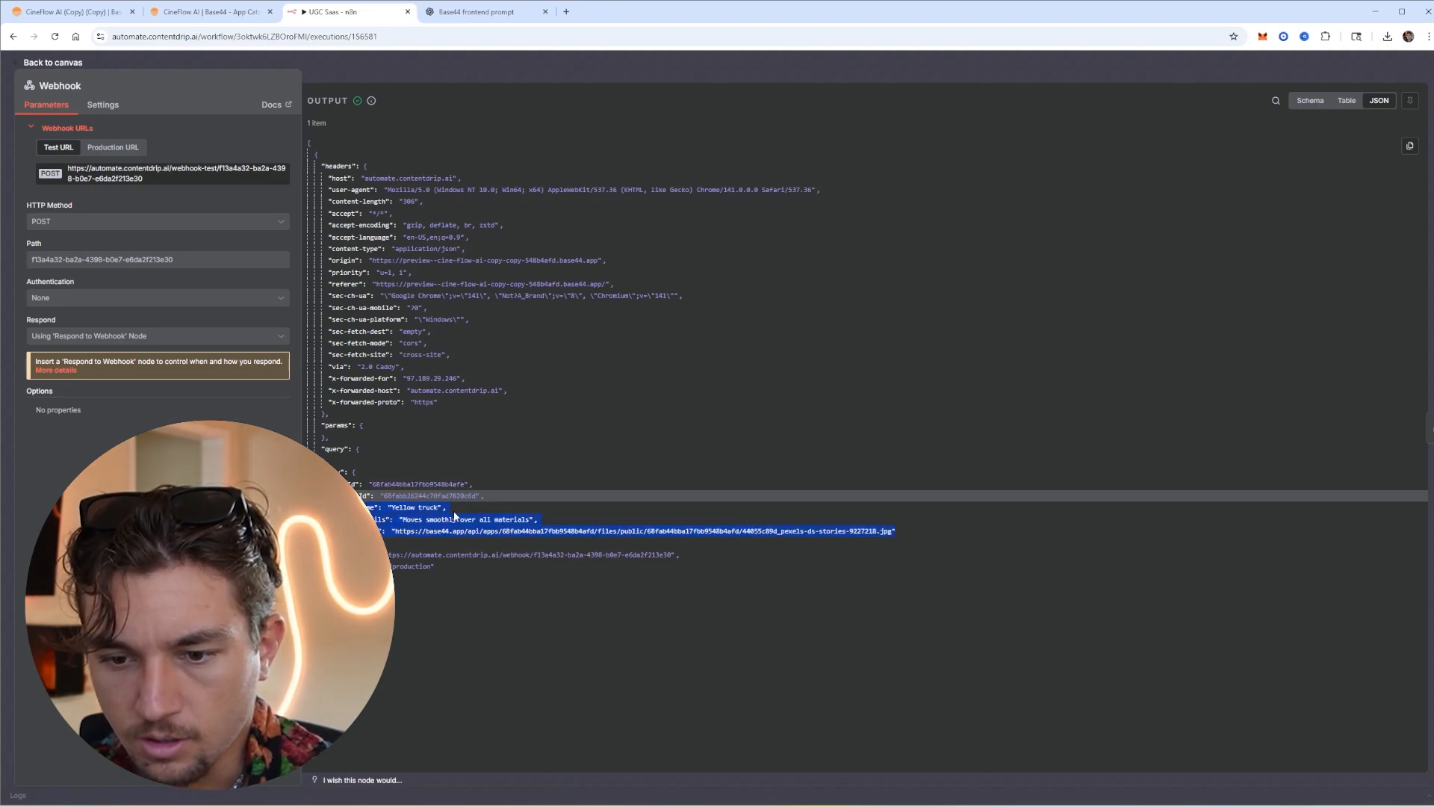
pyautogui.press('Escape')
# Load the execution into the editor and set the AI Agent's user message to "Product Name:" with body.productName and "Product Details:" with body.productDetails
pyautogui.doubleClick(843, 361)
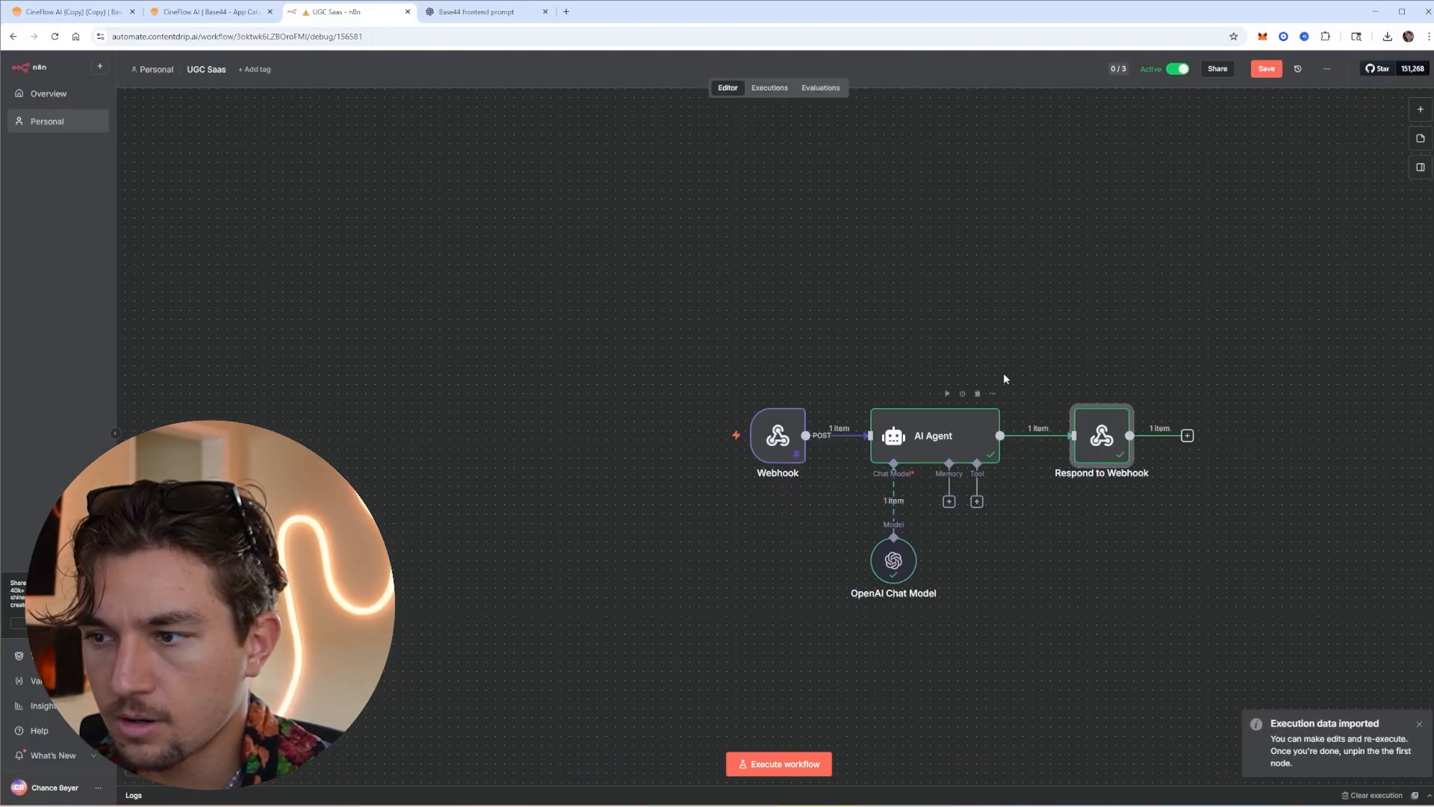
pyautogui.doubleClick(966, 423)
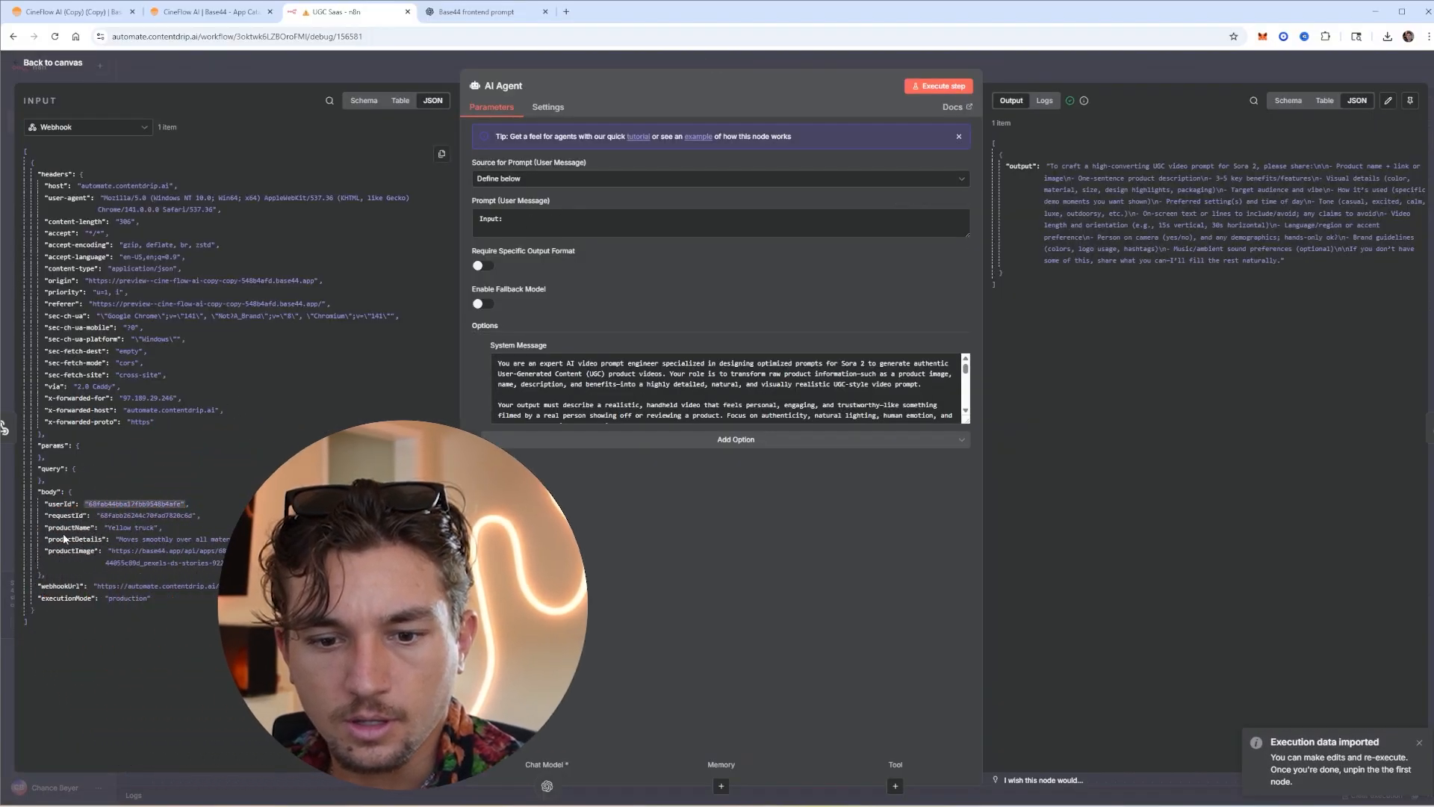
pyautogui.click(613, 218)
pyautogui.write('Product name')
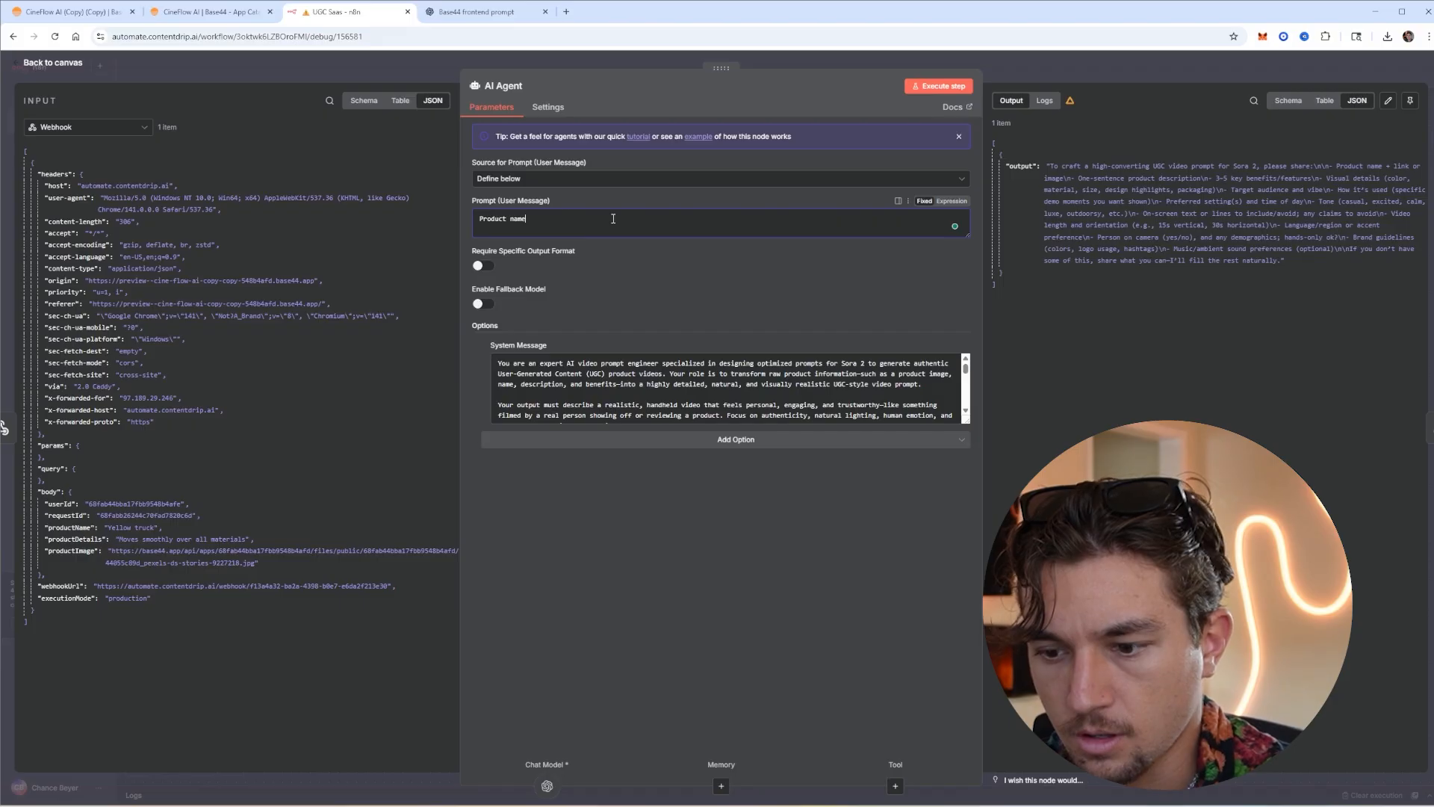
pyautogui.press('BackSpace')
pyautogui.press('BackSpace')
pyautogui.press('BackSpace')
pyautogui.press('BackSpace')
pyautogui.write('Name:')
pyautogui.press('Return')
pyautogui.write('Product')
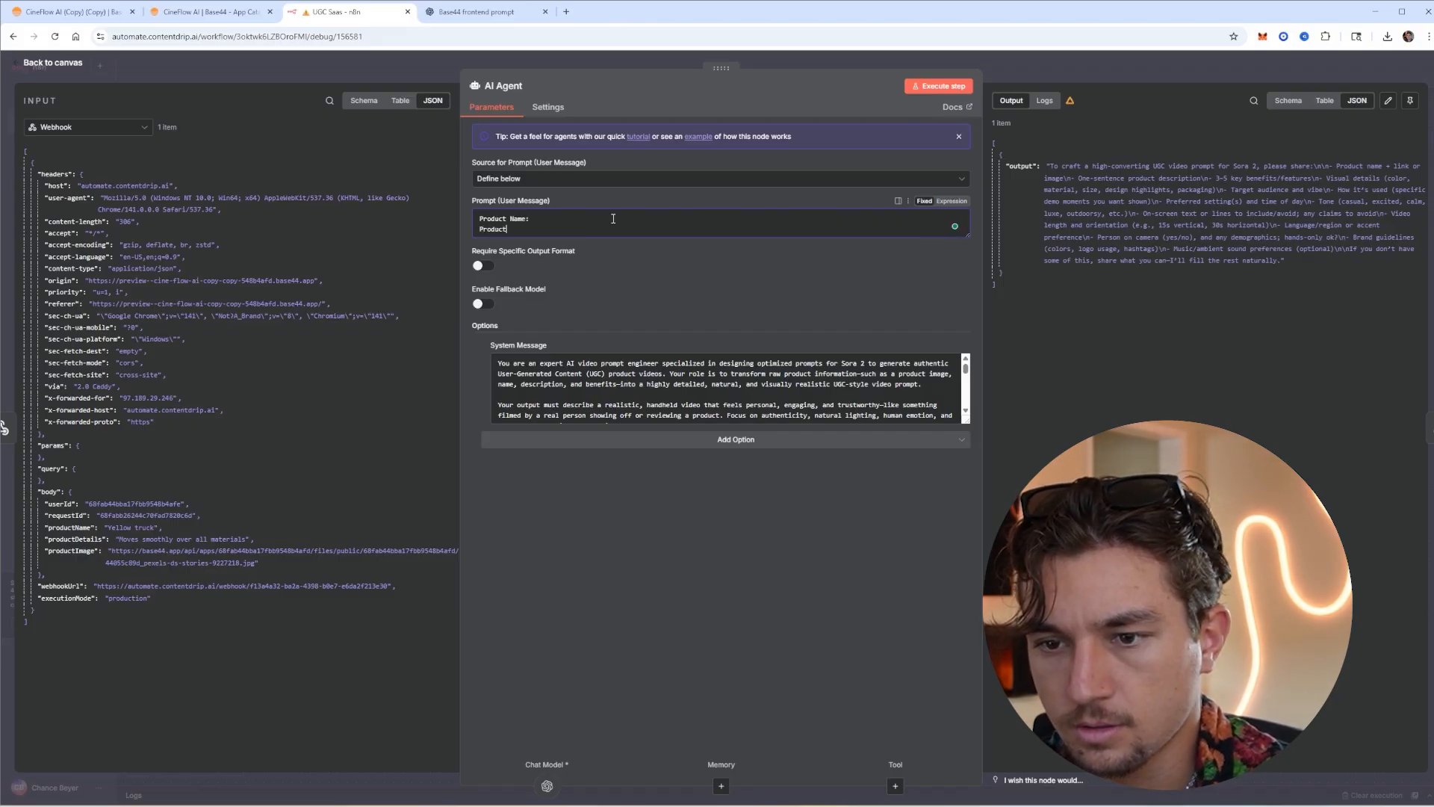
pyautogui.write(' Details:')
pyautogui.moveTo(68, 527); pyautogui.dragTo(545, 218)
pyautogui.moveTo(75, 538); pyautogui.dragTo(590, 228)
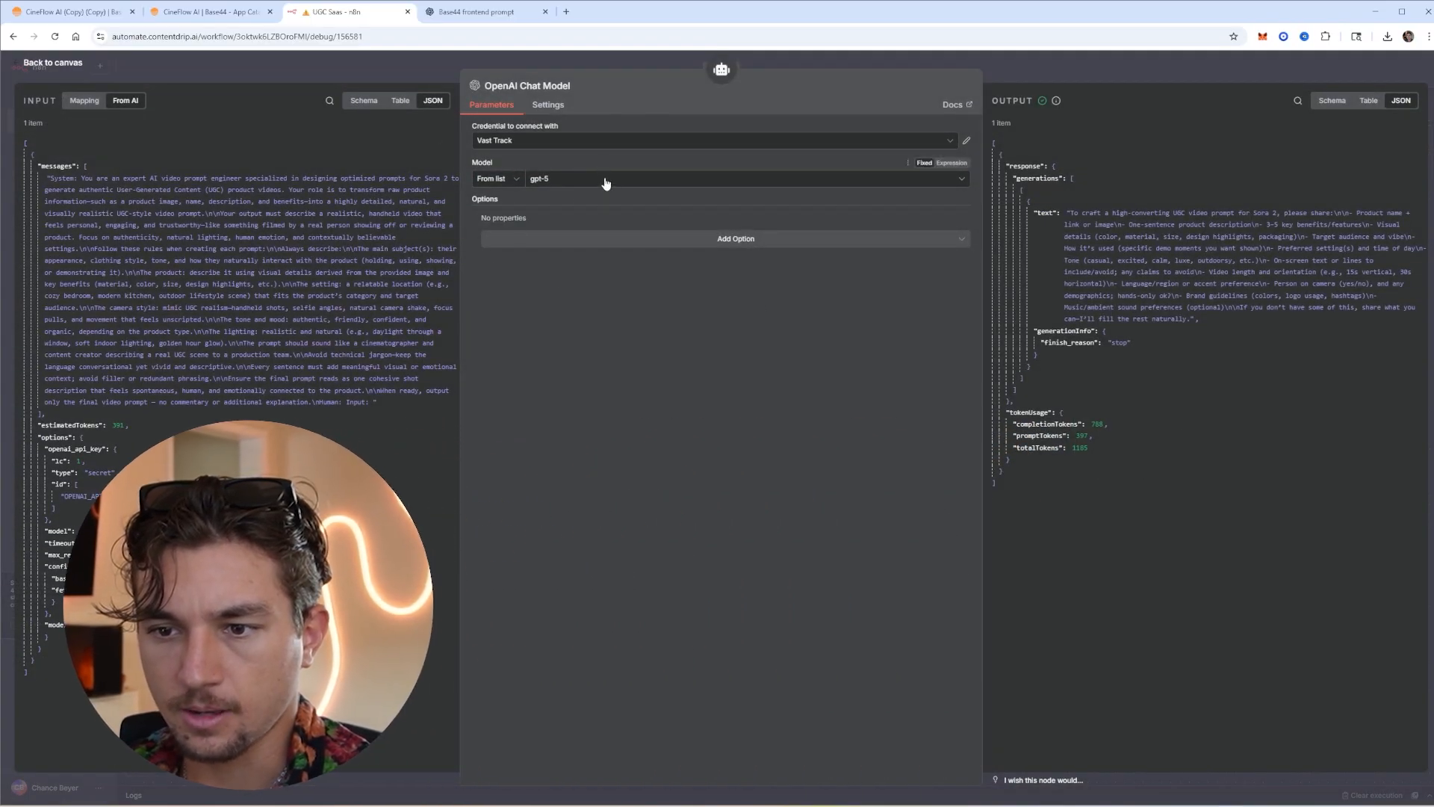
# Browse the models available to the OpenAI Chat Model and review the AI Agent's mapped user message and previous output
pyautogui.click(608, 179)
pyautogui.scroll(-8, 576, 282)
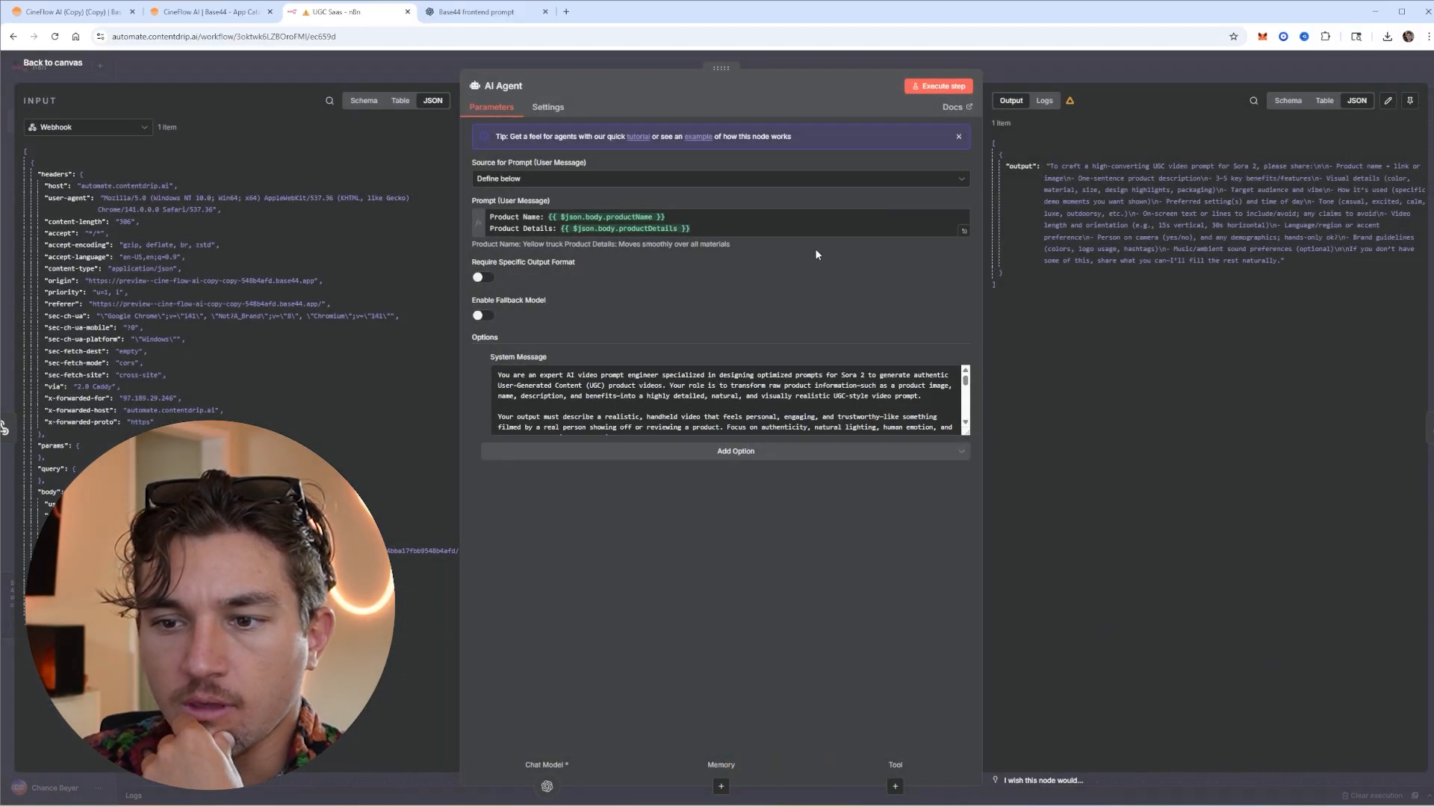
pyautogui.moveTo(729, 227); pyautogui.dragTo(714, 204)
pyautogui.click(721, 203)
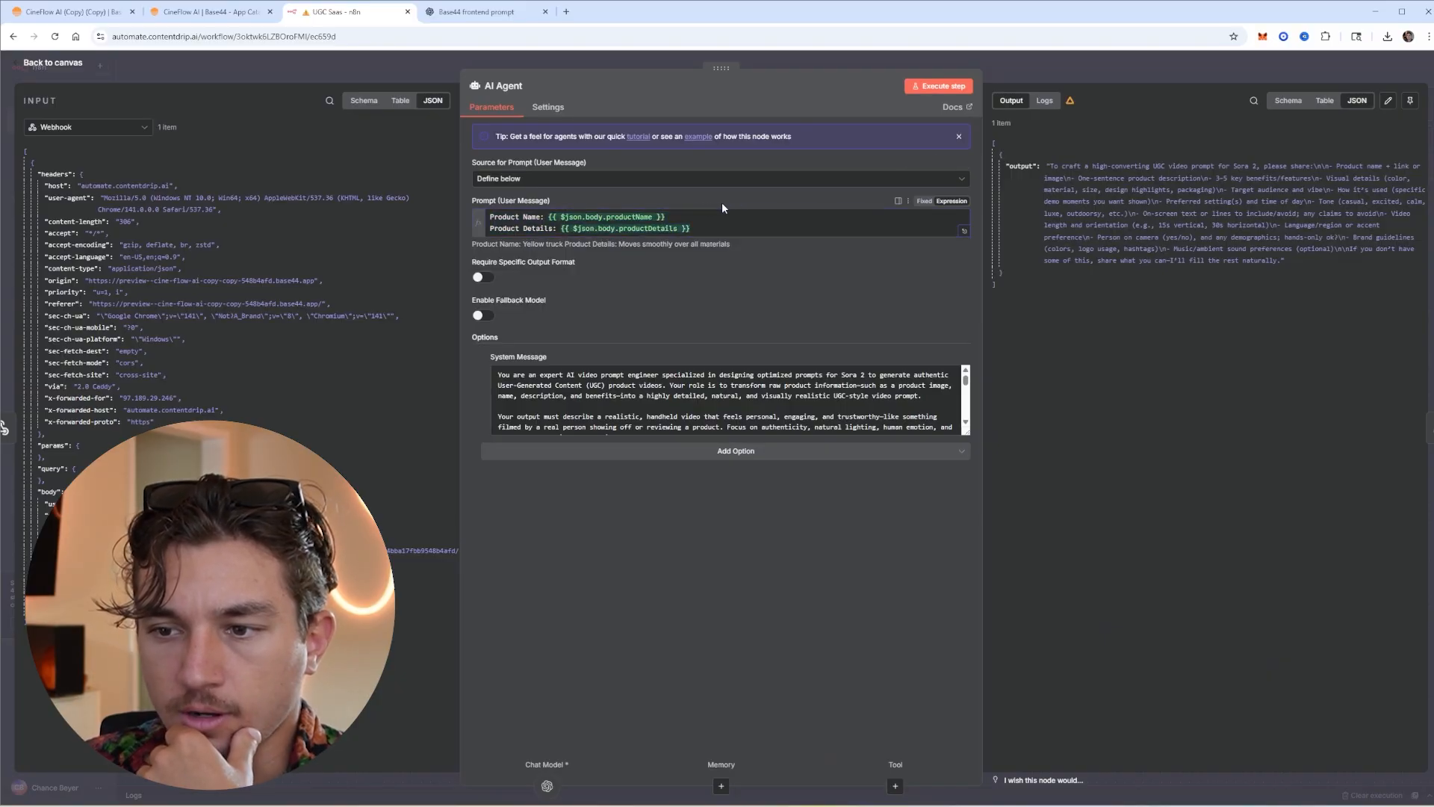
pyautogui.moveTo(1286, 265); pyautogui.dragTo(1002, 157)
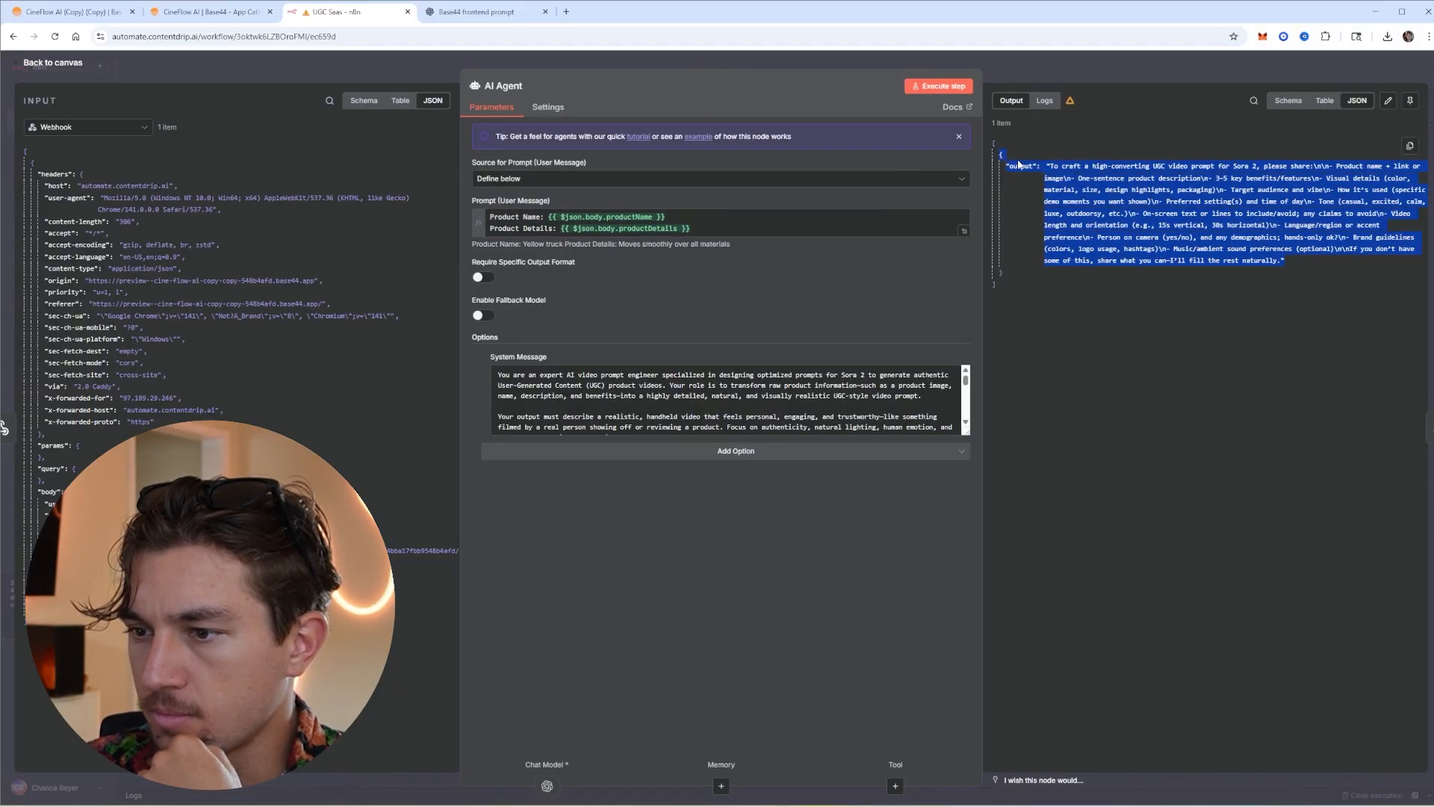
pyautogui.click(1075, 70)
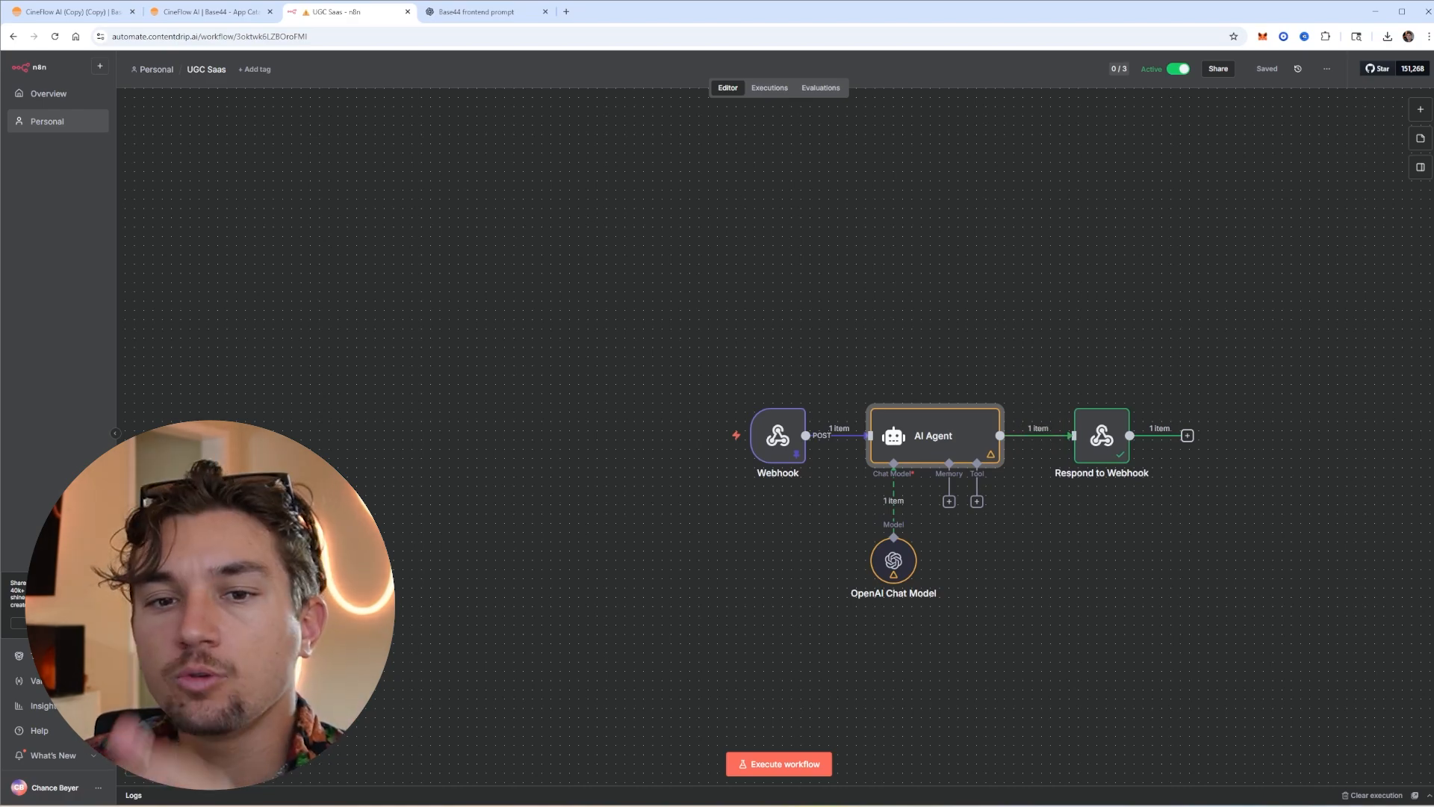
# In a new browser tab, search for "kie api" and open Kie AI's models market
pyautogui.click(566, 12)
pyautogui.write('kie api')
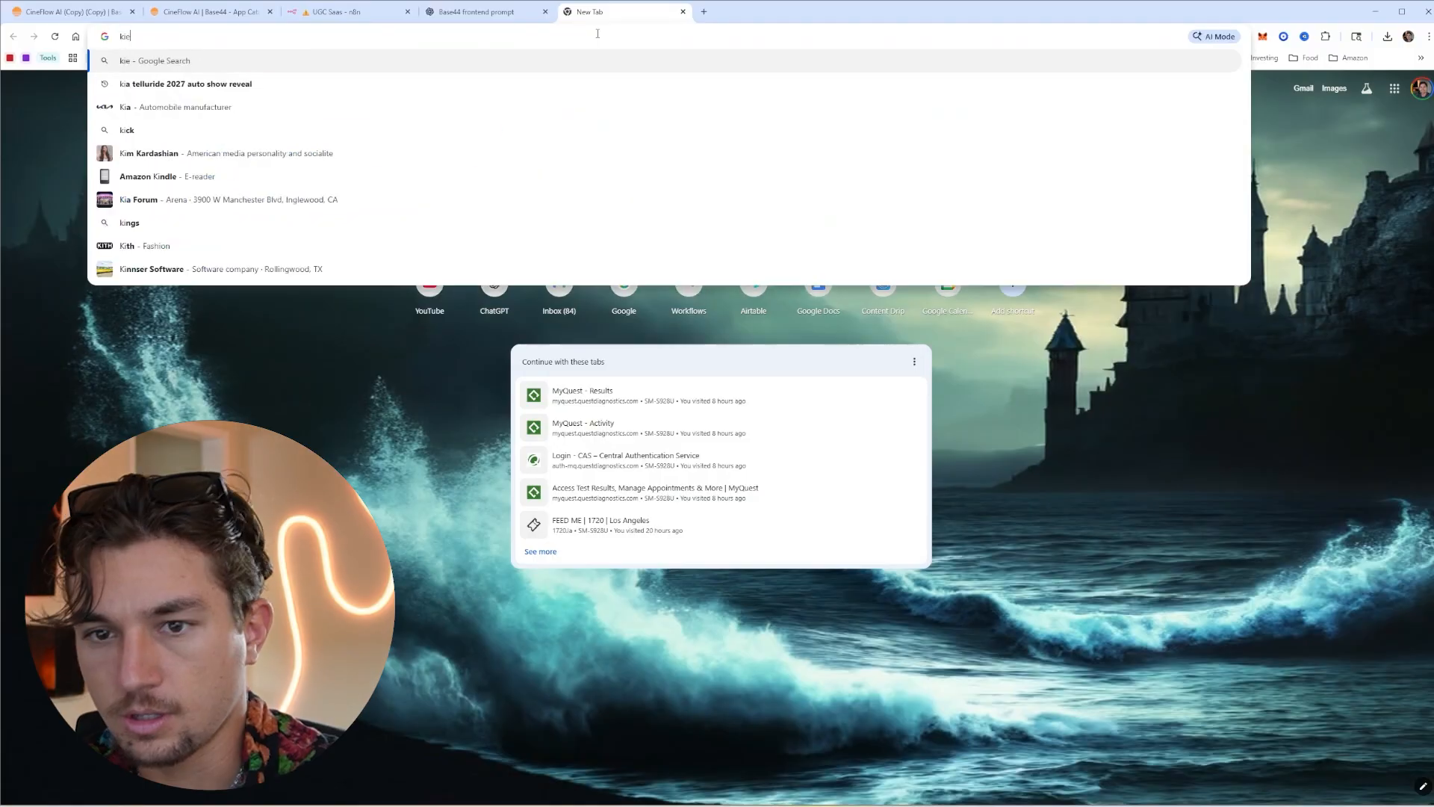
pyautogui.press('Return')
pyautogui.click(201, 173)
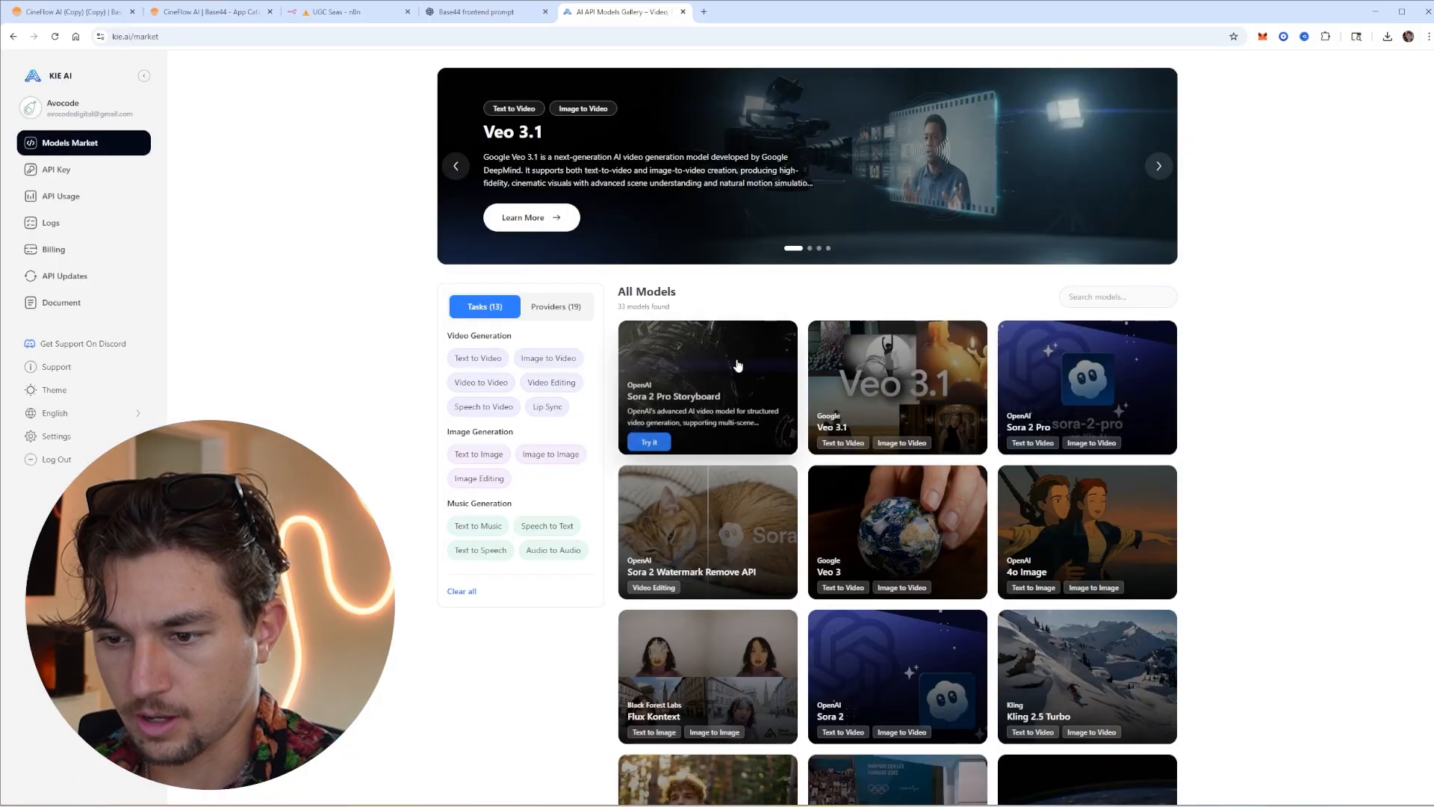
# Open the Sora 2 Pro API documentation, choose the Sora 2 Pro Image To Video model and review its pricing
pyautogui.click(1090, 364)
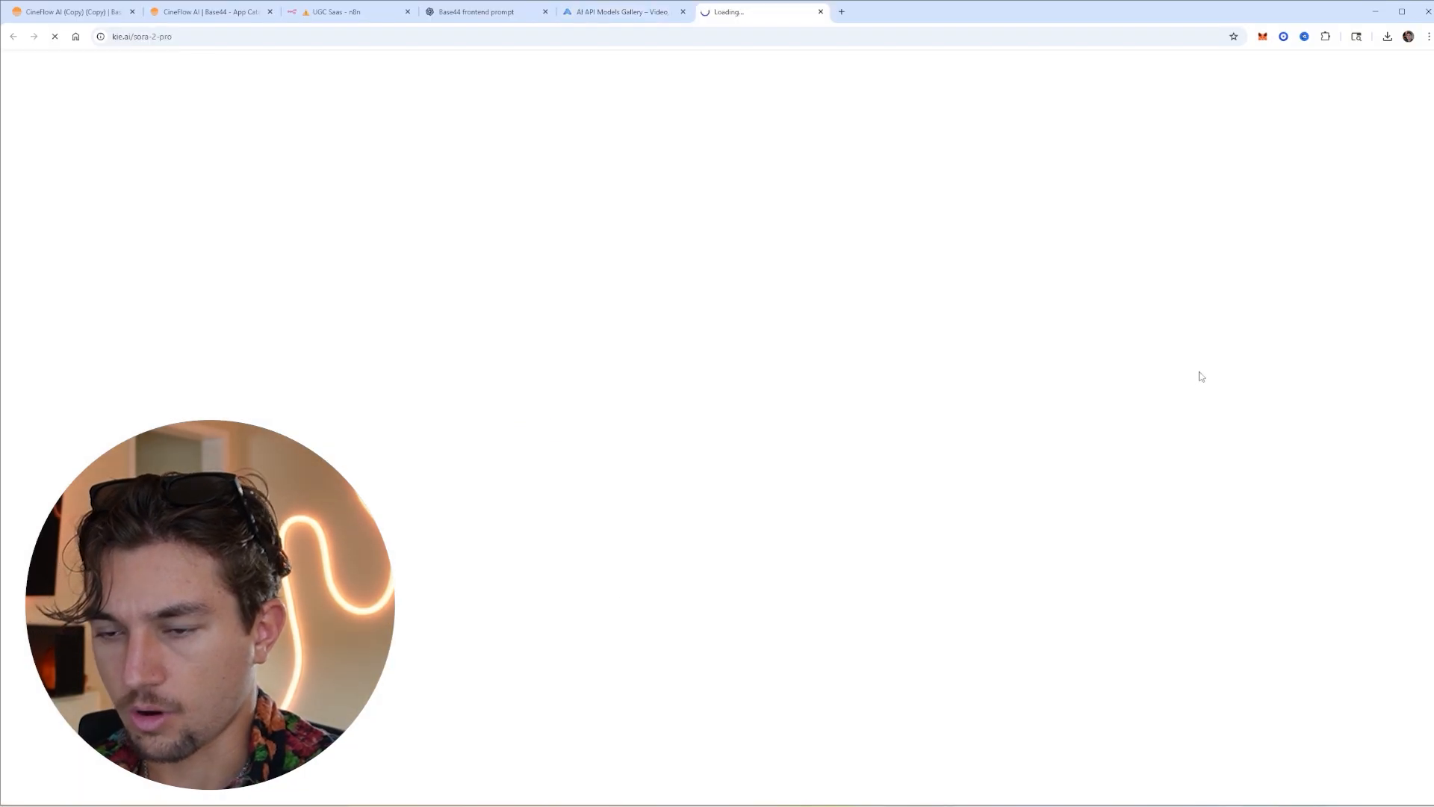
pyautogui.click(1016, 137)
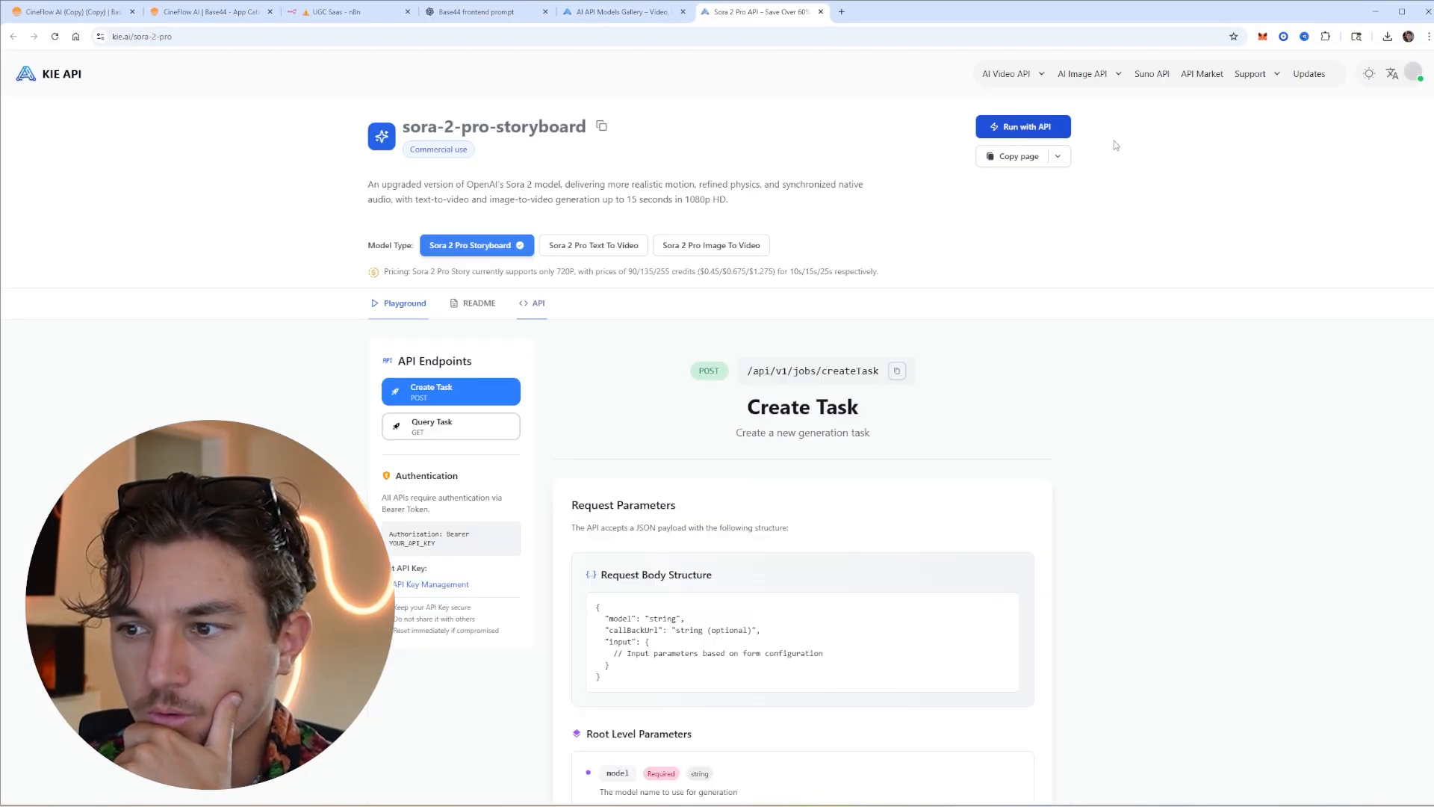
pyautogui.scroll(-1, 678, 199)
pyautogui.click(678, 190)
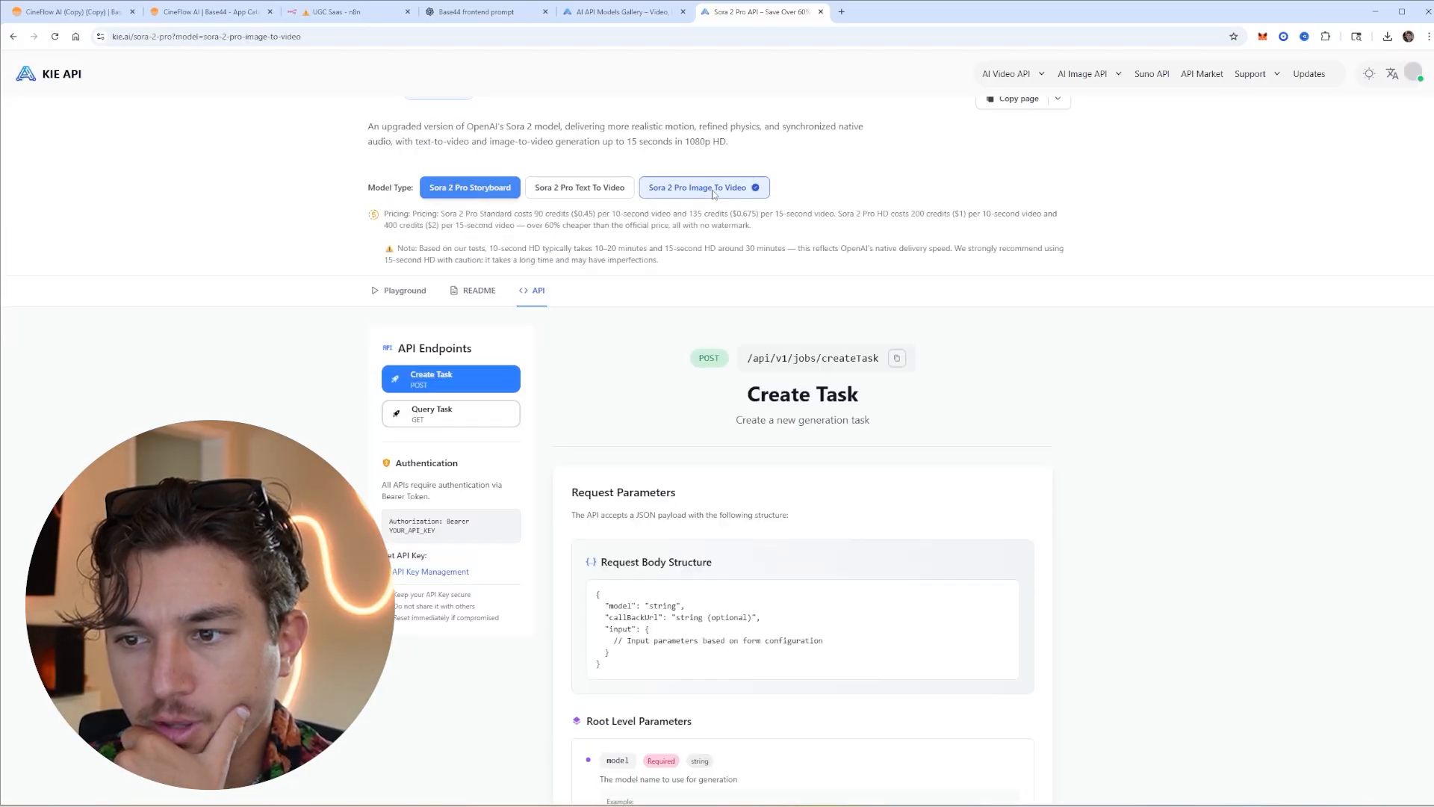
pyautogui.scroll(1, 762, 324)
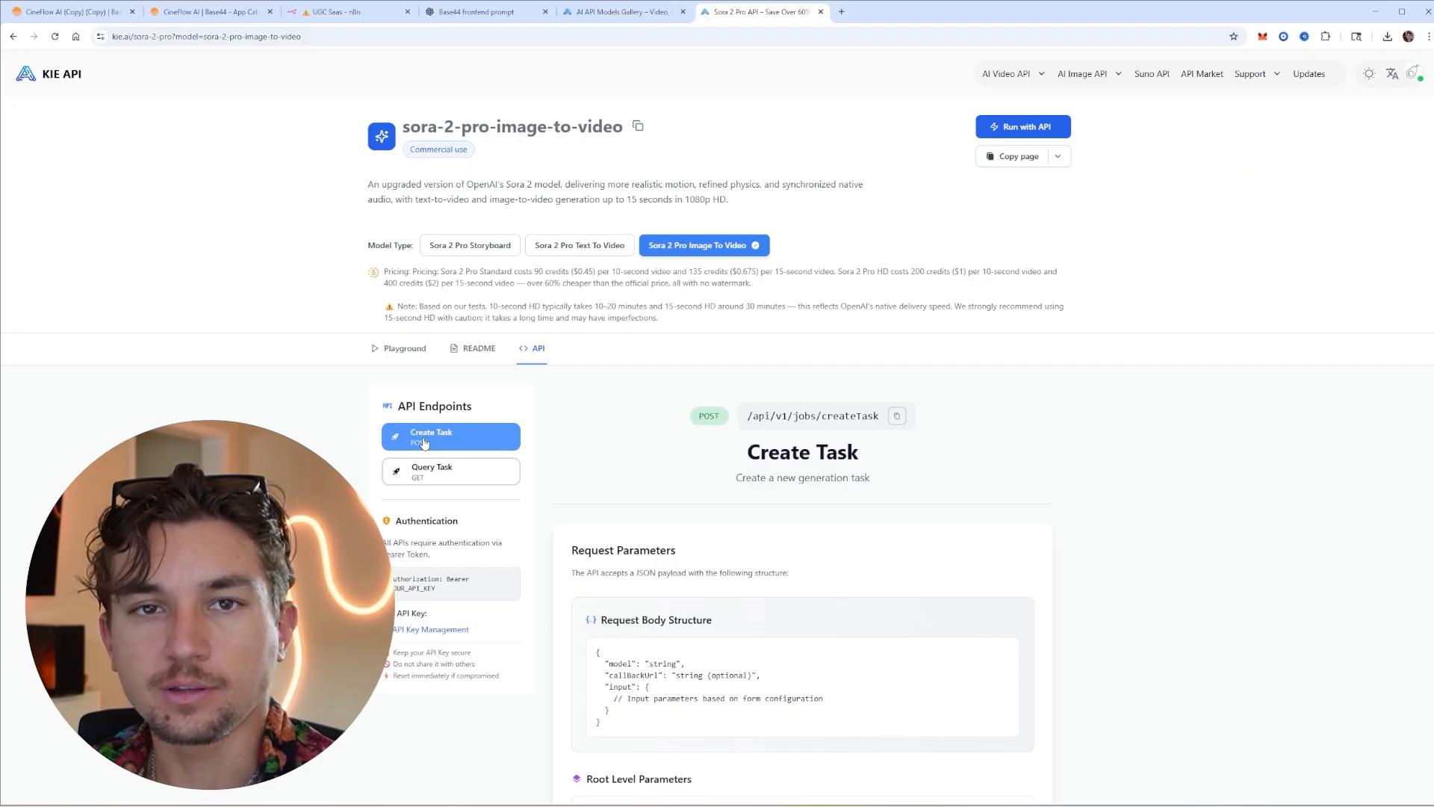
pyautogui.moveTo(384, 273); pyautogui.dragTo(753, 285)
pyautogui.click(553, 297)
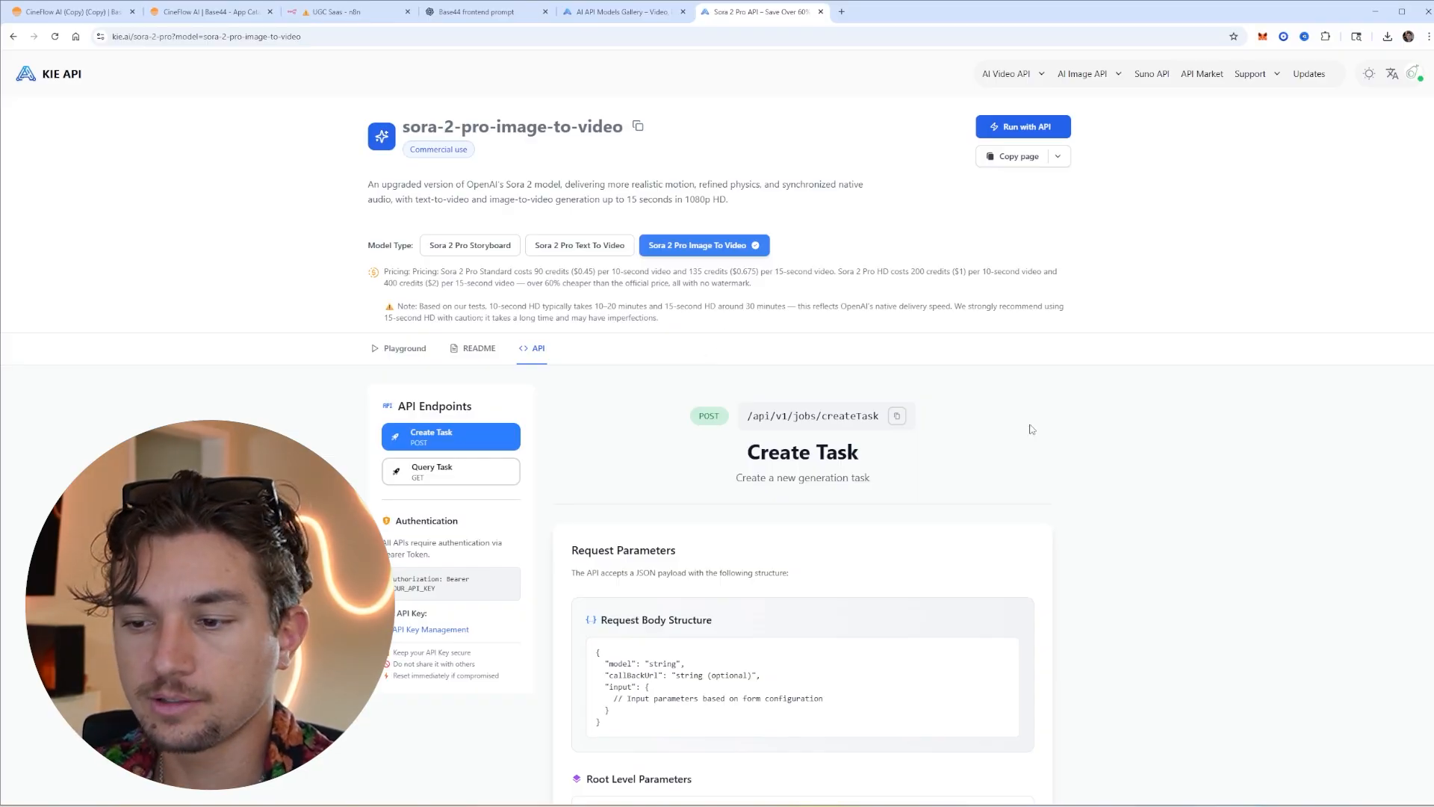
# Copy the cURL request example for the Create Task endpoint of sora-2-pro-image-to-video
pyautogui.scroll(-3, 1205, 469)
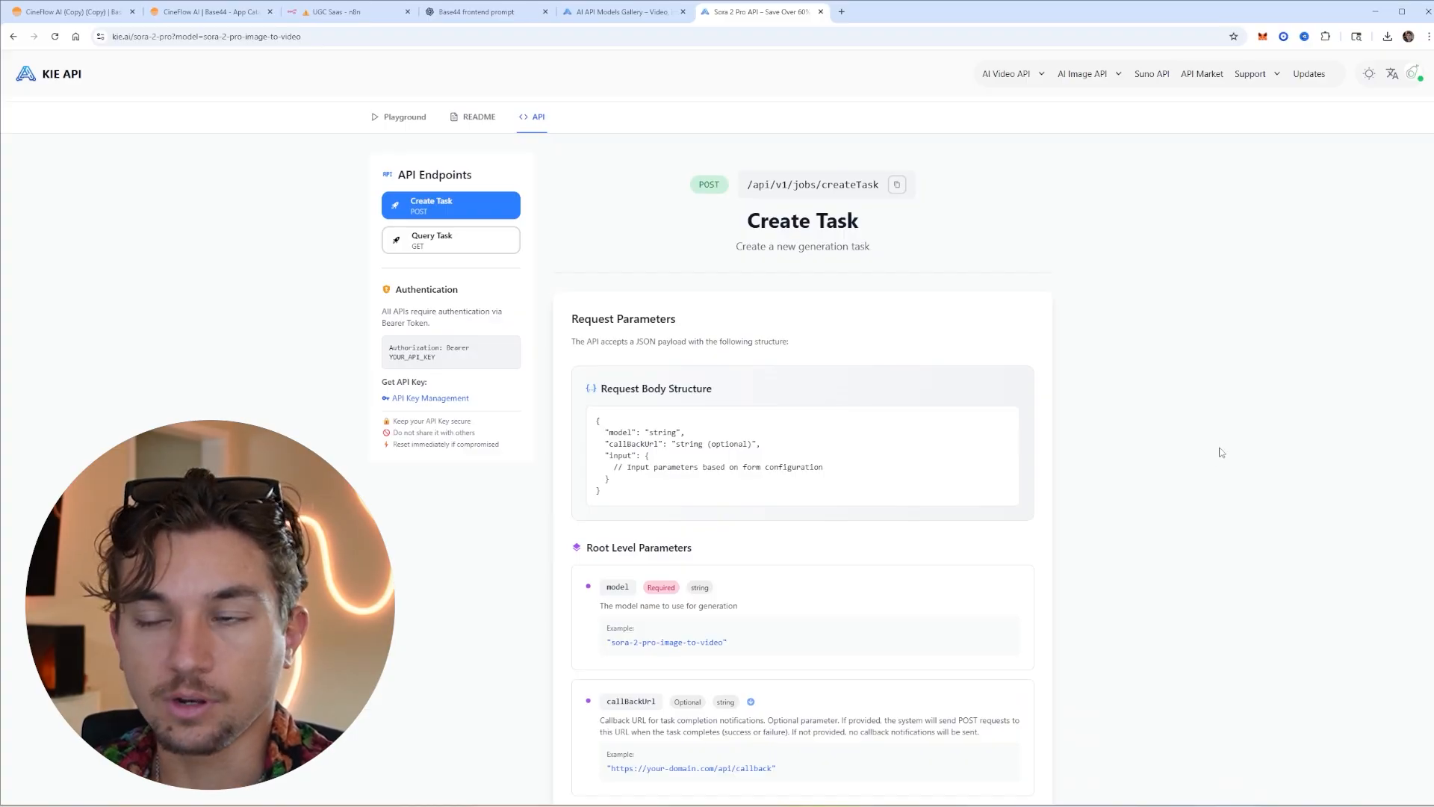
pyautogui.scroll(4, 1221, 428)
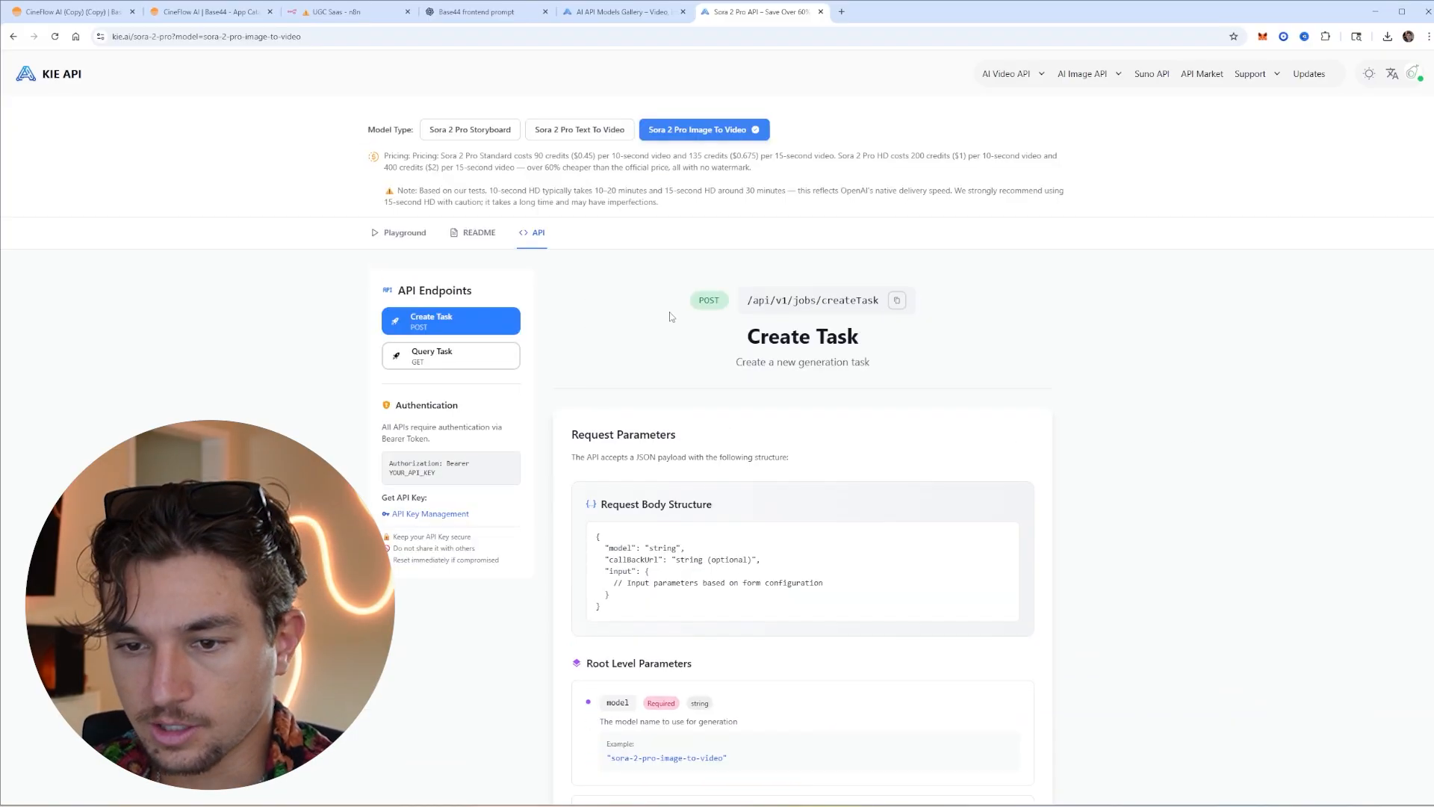
pyautogui.scroll(-15, 1085, 519)
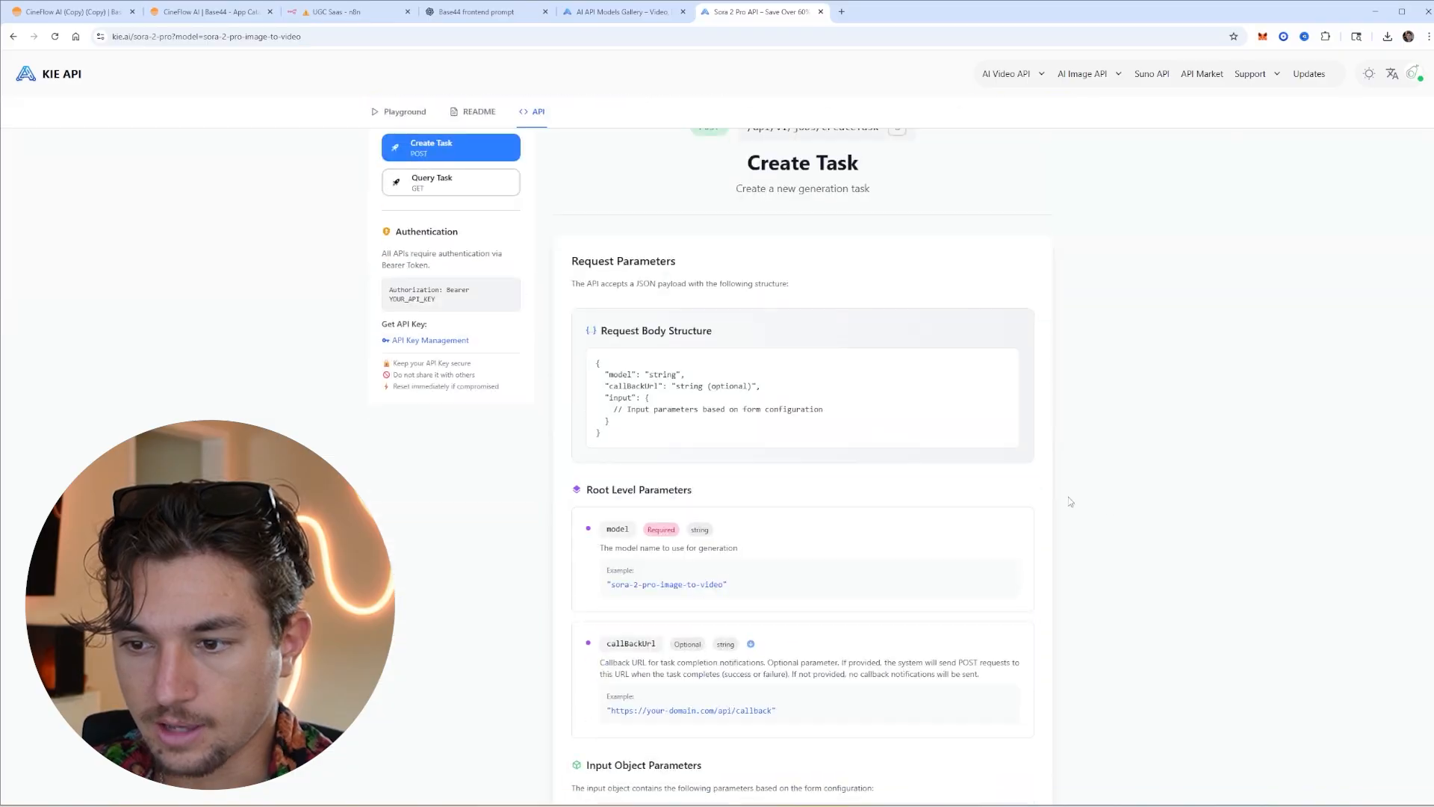
pyautogui.scroll(-1, 1087, 519)
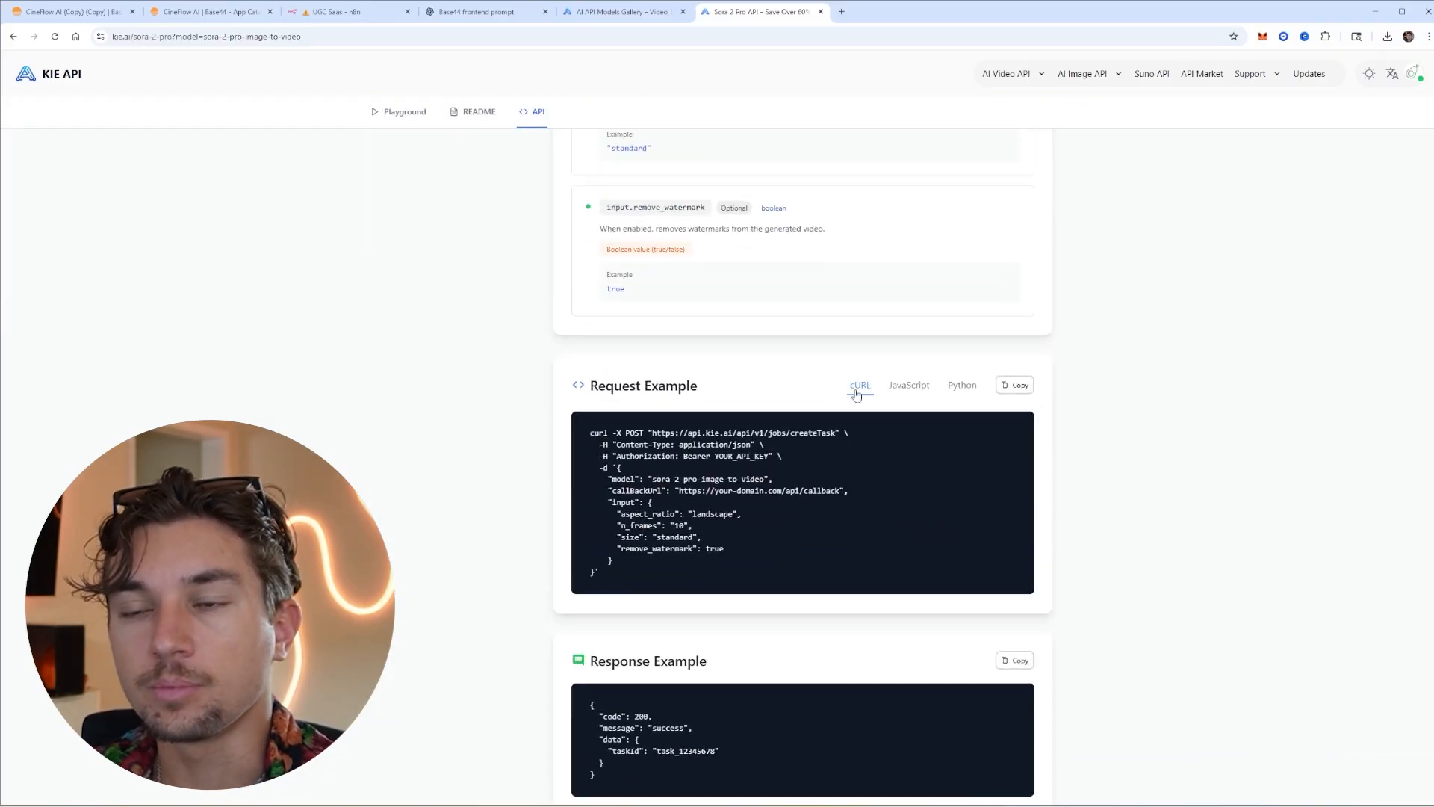
pyautogui.scroll(-1, 1050, 483)
pyautogui.click(1014, 326)
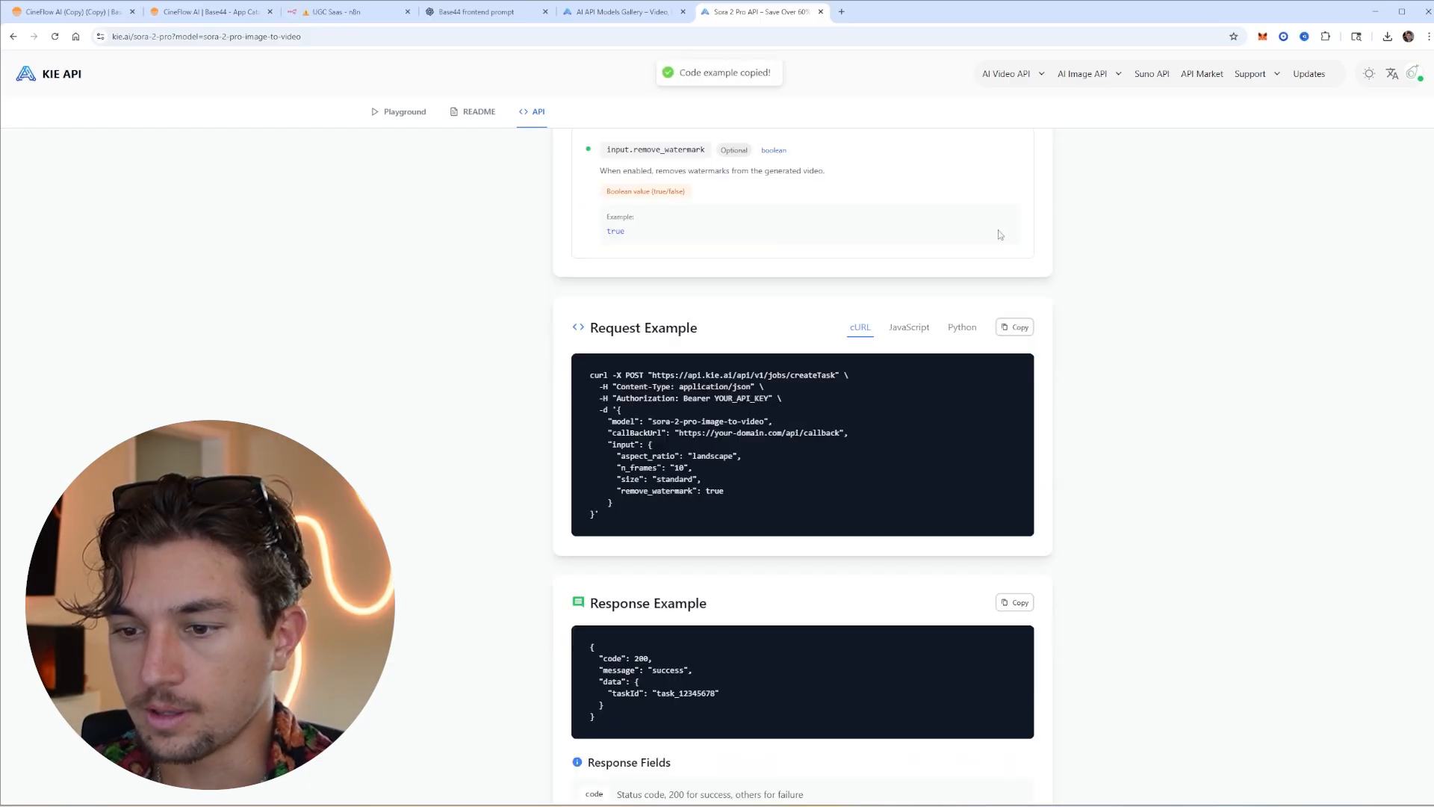
# Switch to n8n and add an HTTP Request node between the AI Agent and Respond to Webhook
pyautogui.click(336, 11)
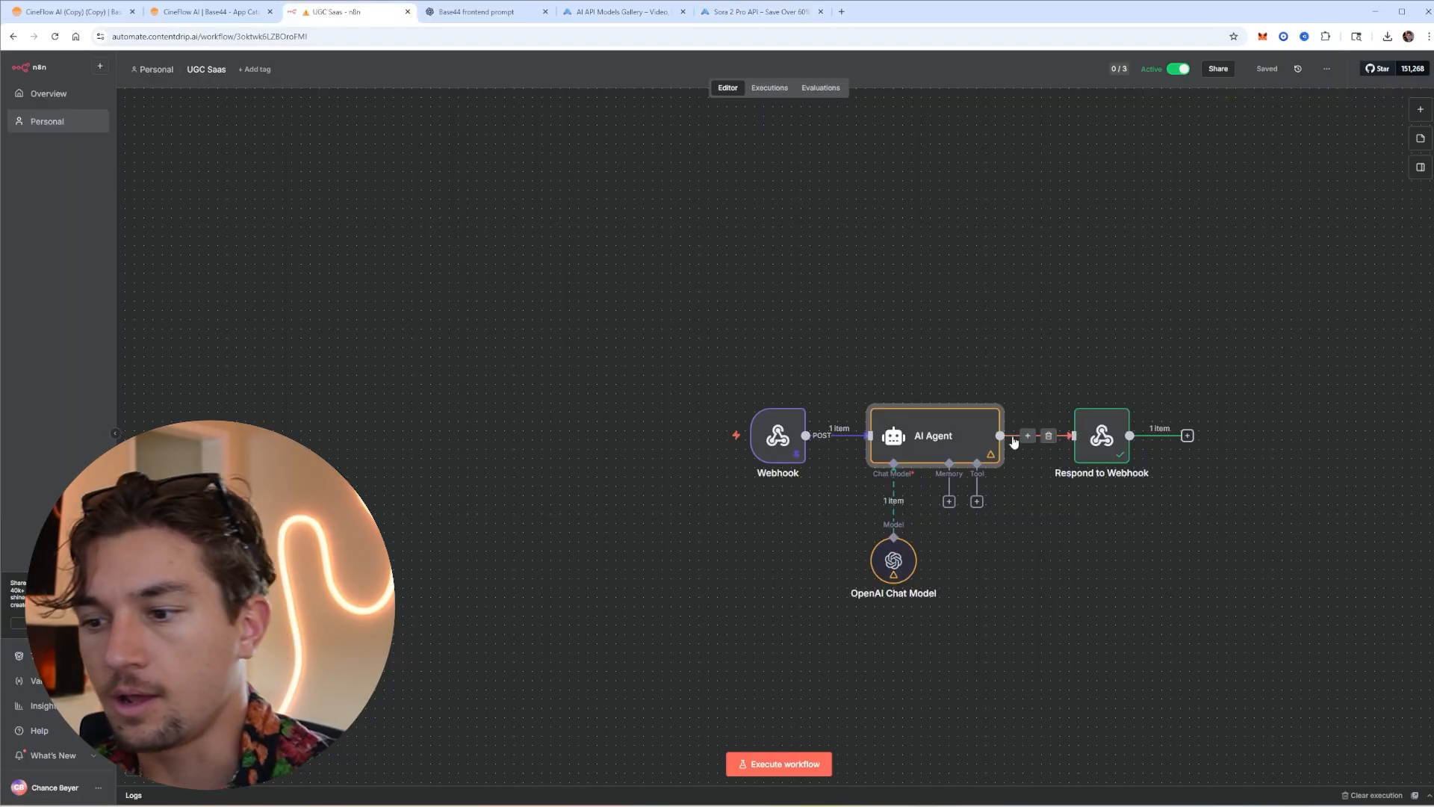
pyautogui.click(1027, 435)
pyautogui.write('ht')
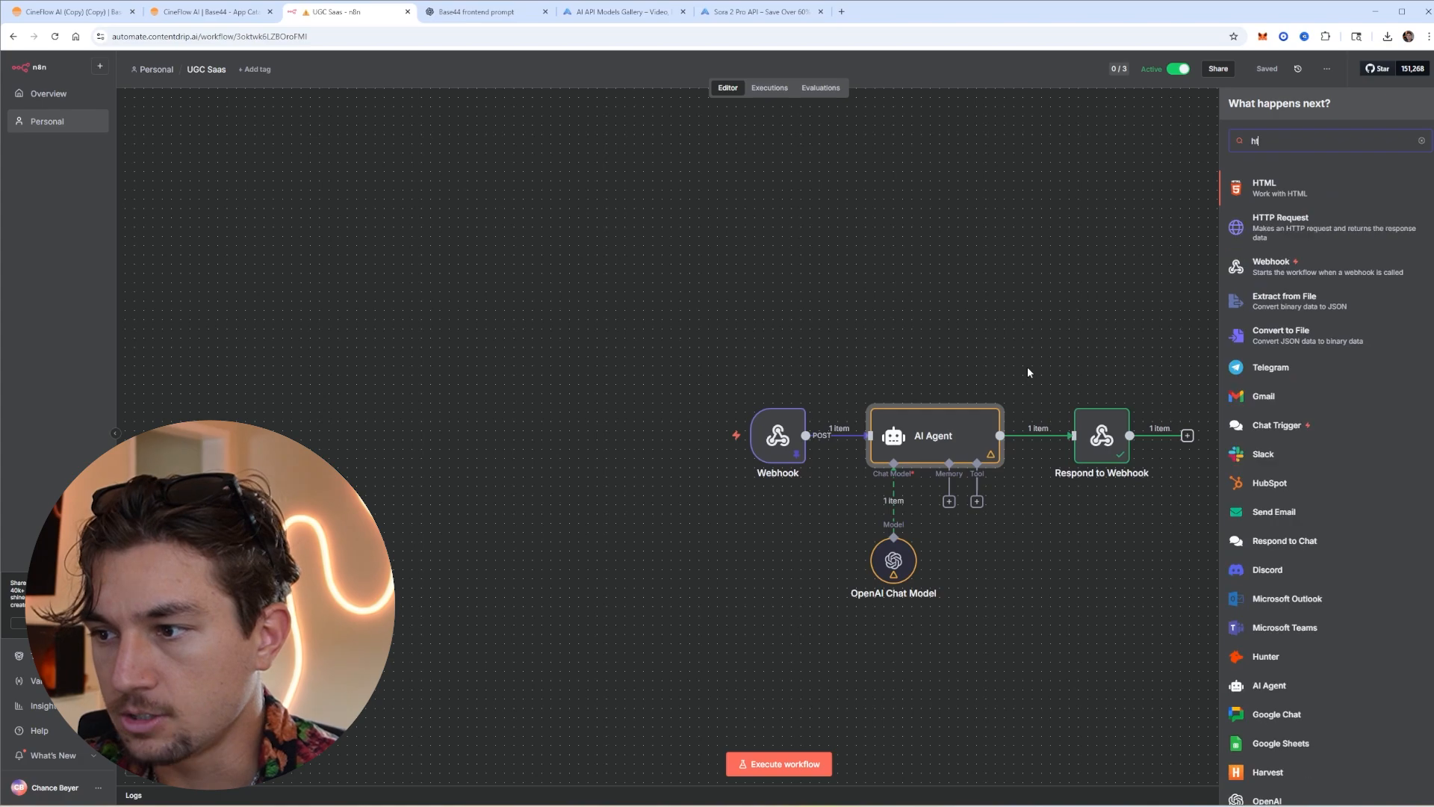
pyautogui.write('tp')
pyautogui.press('Return')
# Import the copied Create Task cURL command into the HTTP Request node
pyautogui.click(944, 129)
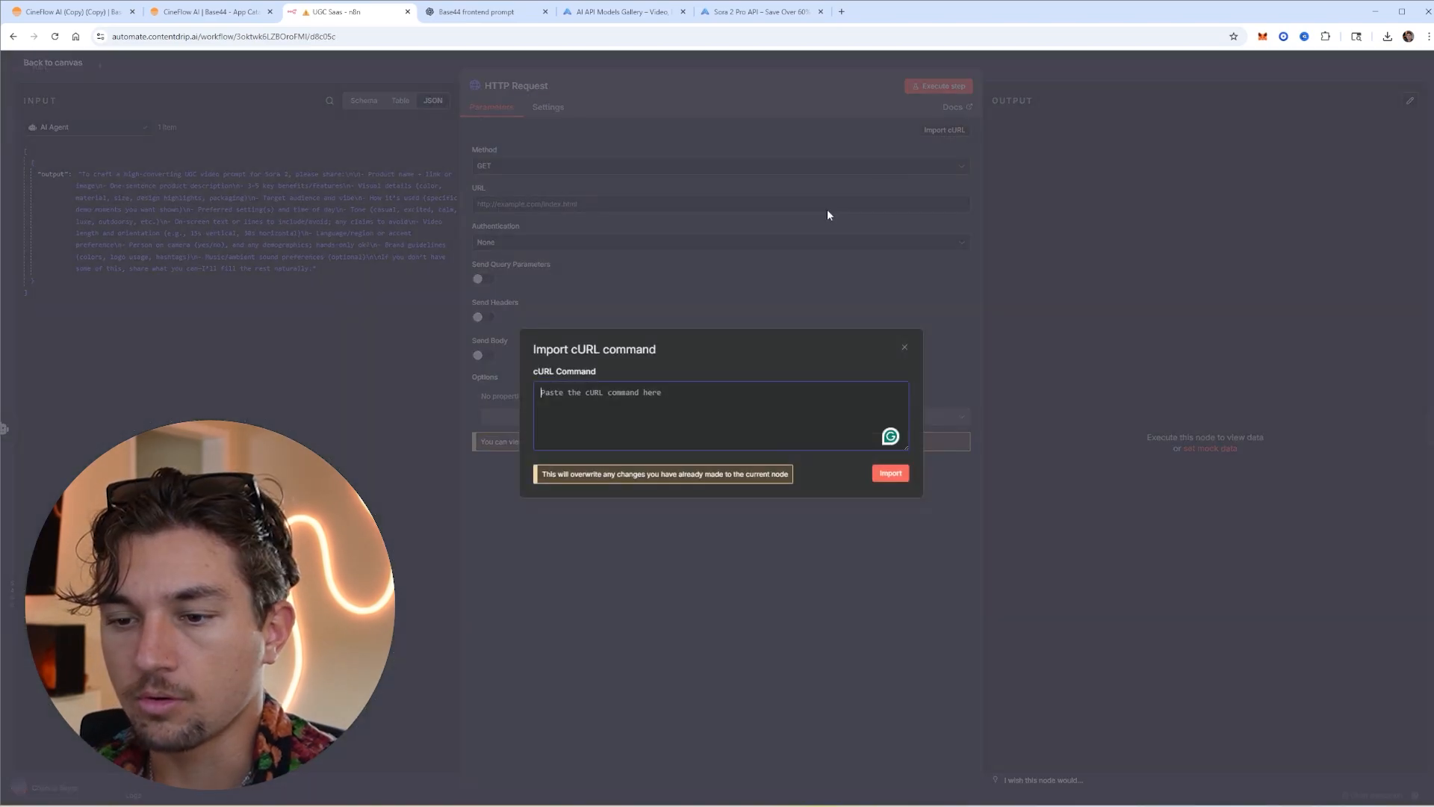
pyautogui.hotkey('ctrl', 'v')
pyautogui.click(890, 472)
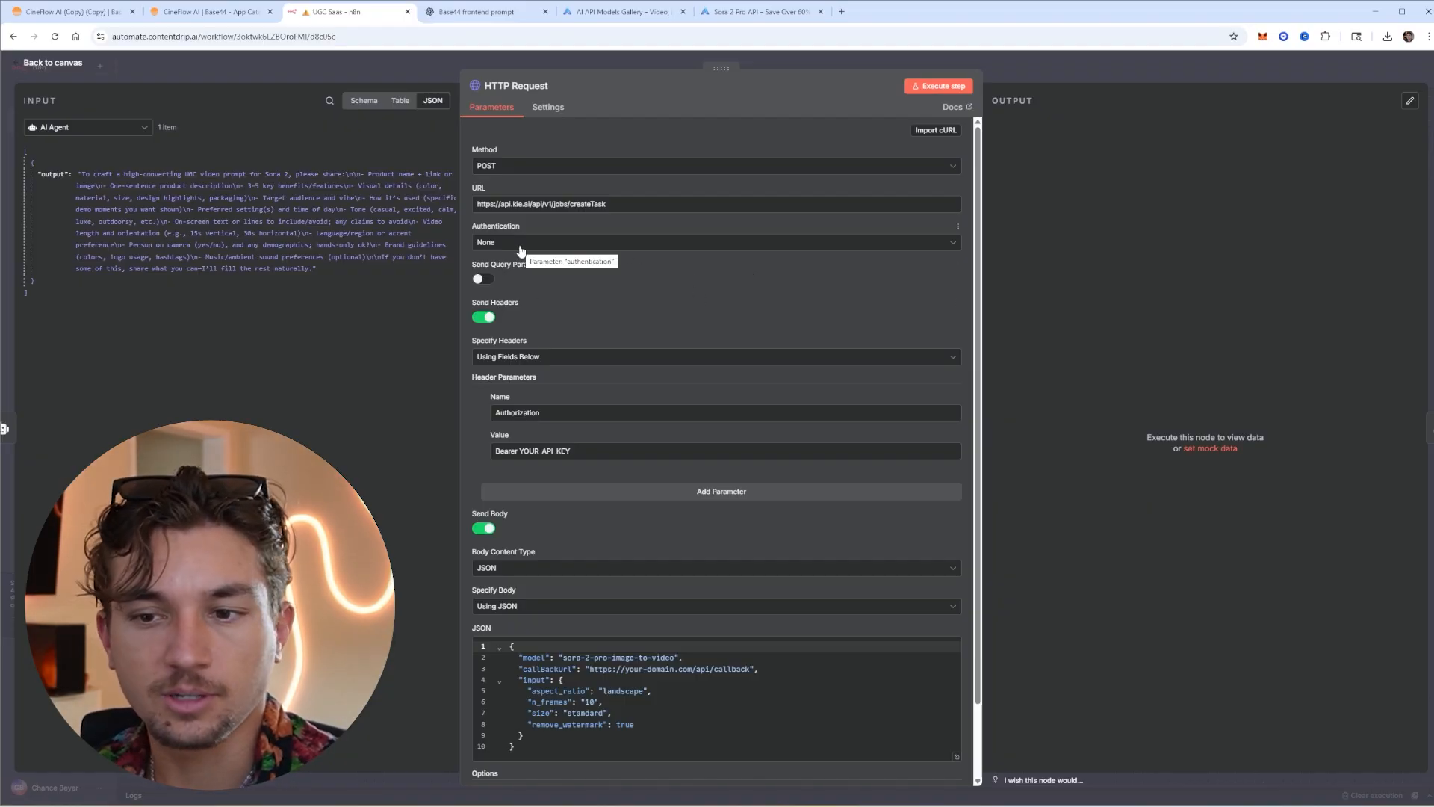
# Turn off header sending in the HTTP Request node and set authentication to Generic Credential Type with Header Auth
pyautogui.tripleClick(561, 451)
pyautogui.click(483, 317)
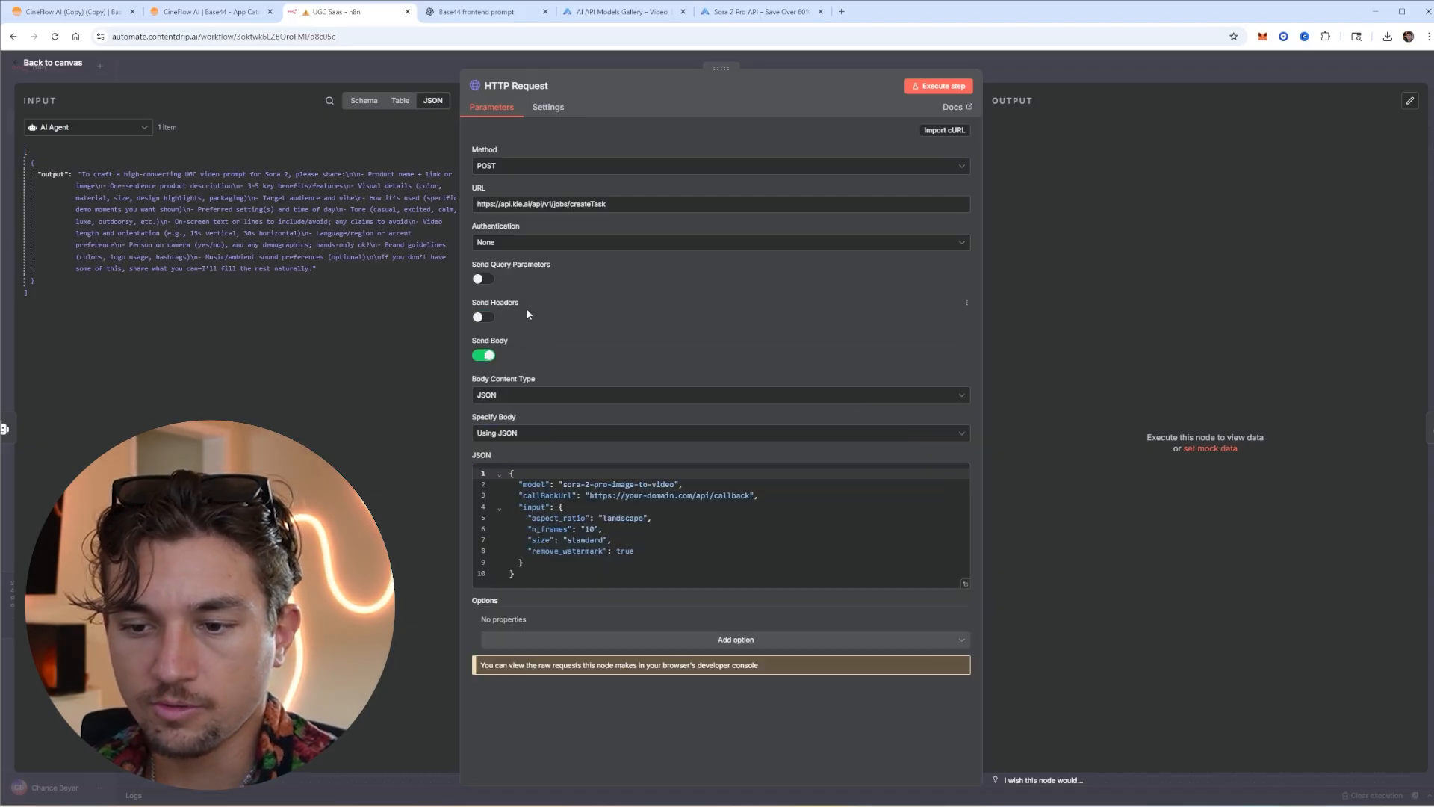
pyautogui.click(489, 317)
pyautogui.click(490, 317)
pyautogui.click(543, 242)
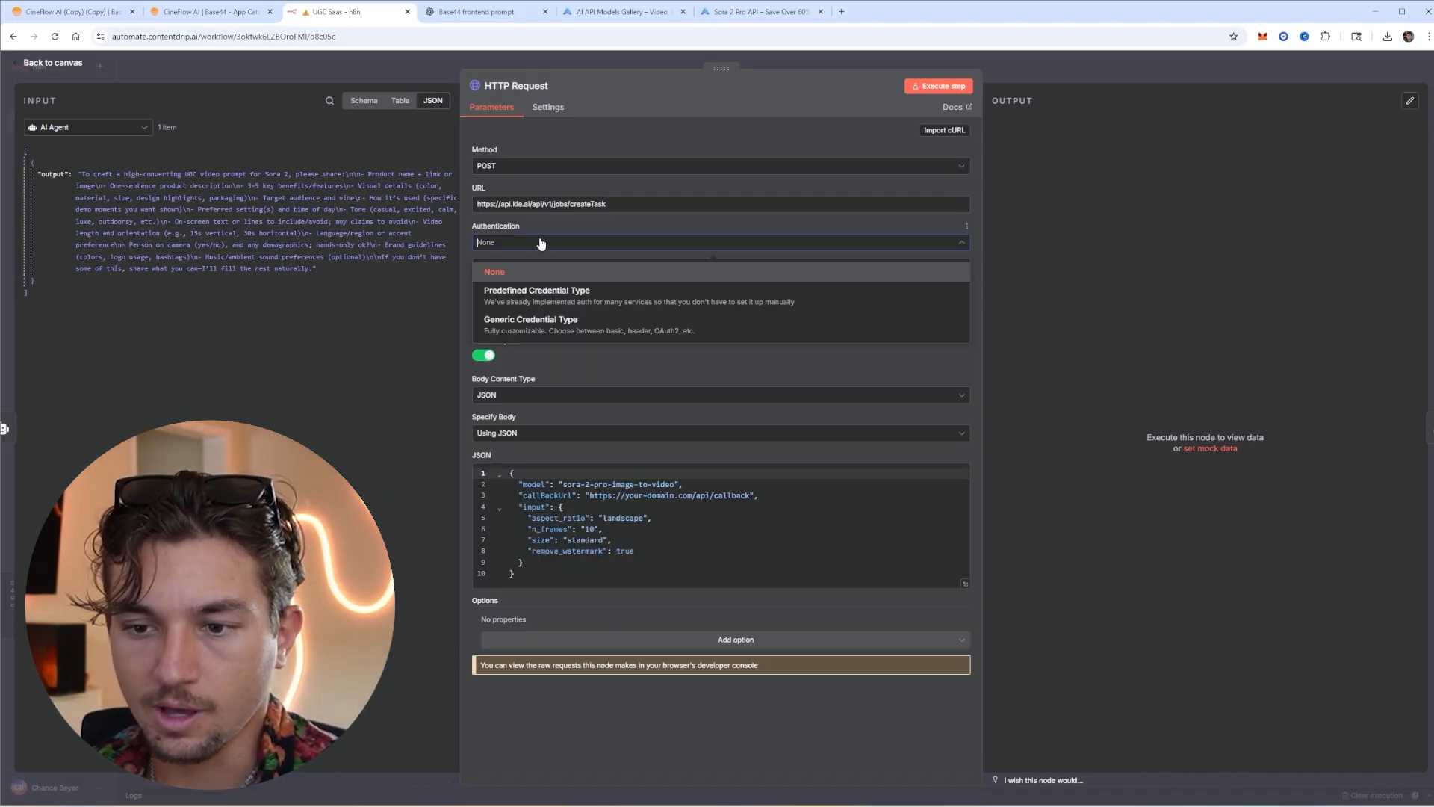
pyautogui.click(540, 332)
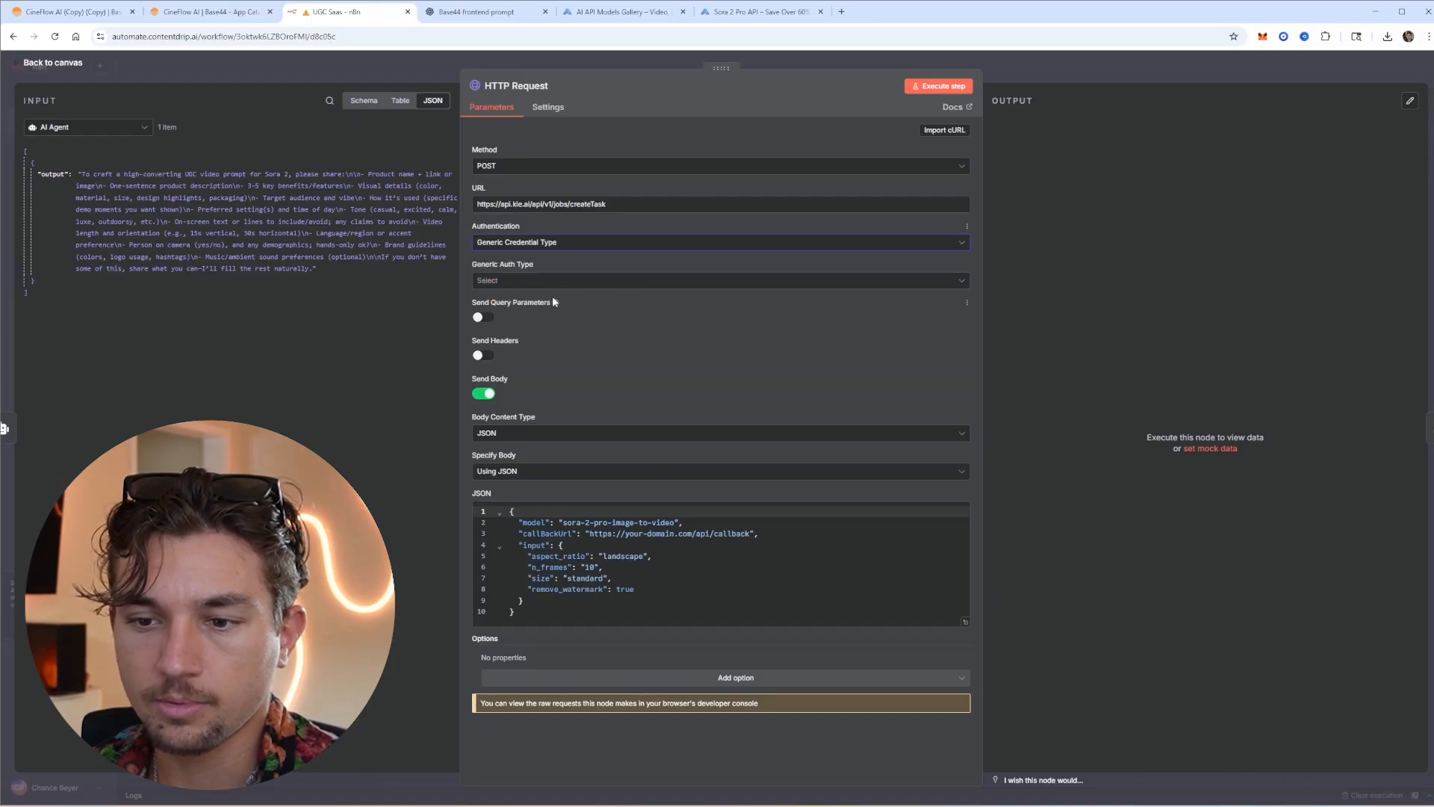
pyautogui.click(567, 280)
pyautogui.click(617, 384)
# Start a new Header Auth credential for the HTTP Request node and name it "Kie API"
pyautogui.click(643, 316)
pyautogui.scroll(-1, 635, 369)
pyautogui.scroll(-3, 635, 369)
pyautogui.click(540, 504)
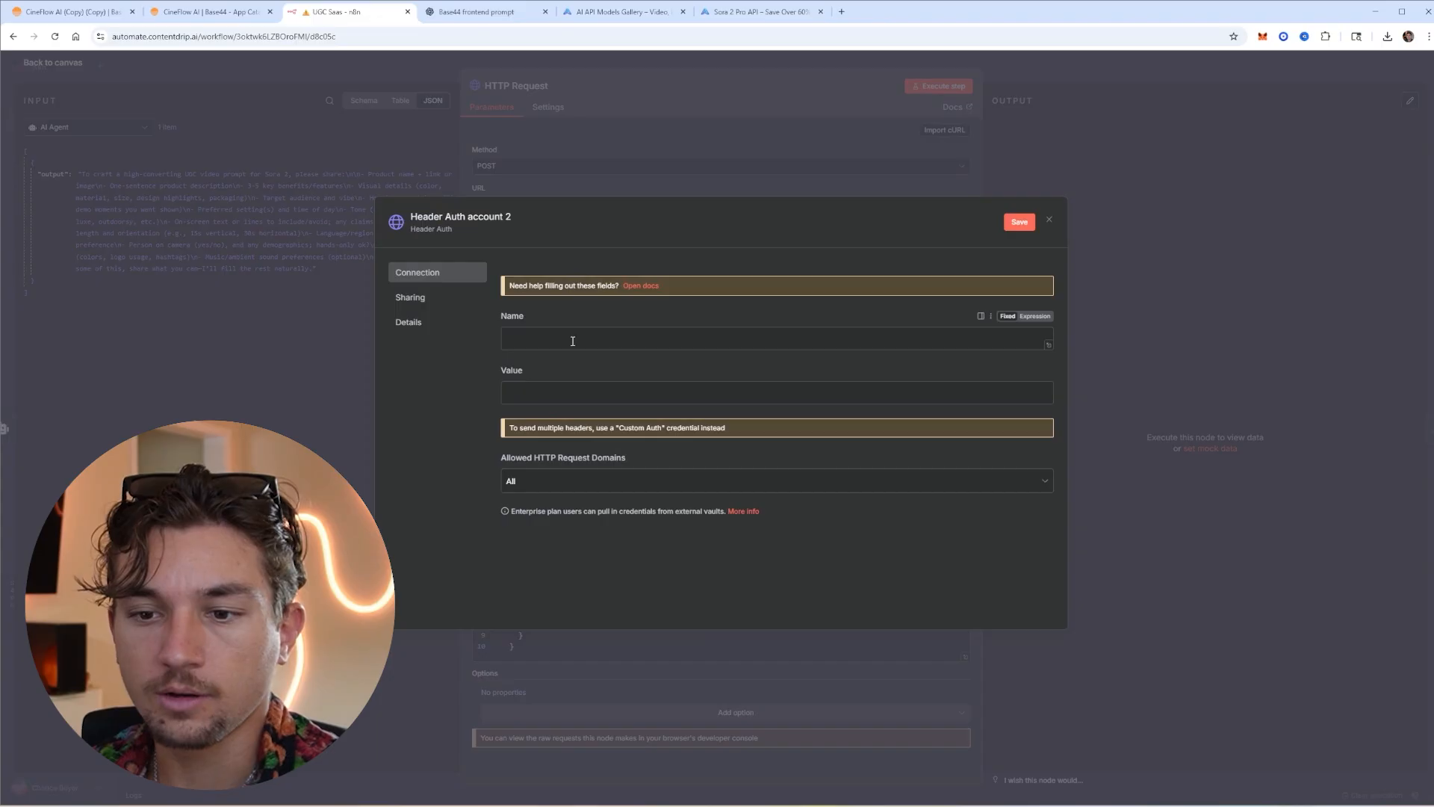
pyautogui.click(607, 214)
pyautogui.write('Kie API')
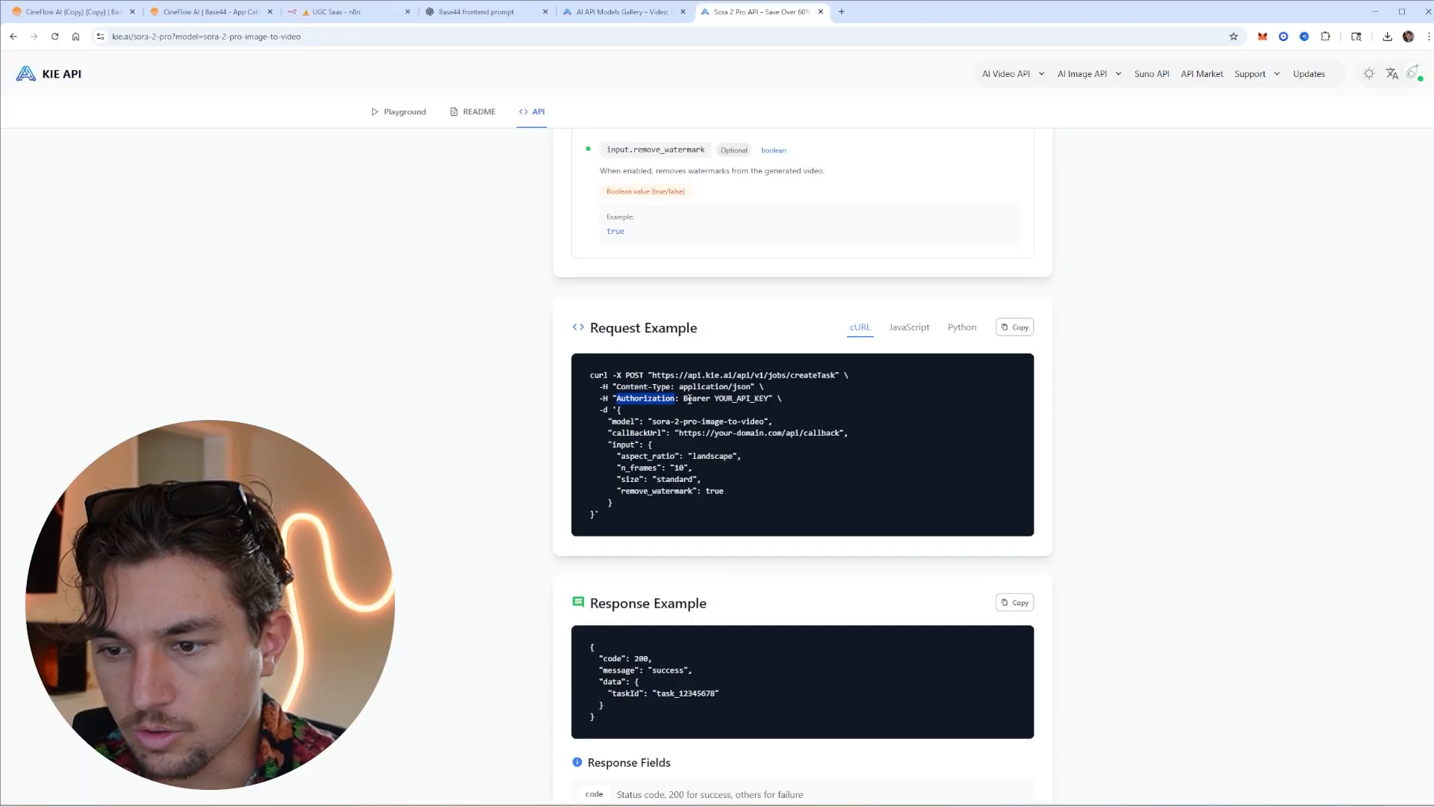
# Check the Bearer authorization format in the Kie API cURL request example
pyautogui.moveTo(684, 398); pyautogui.dragTo(710, 398)
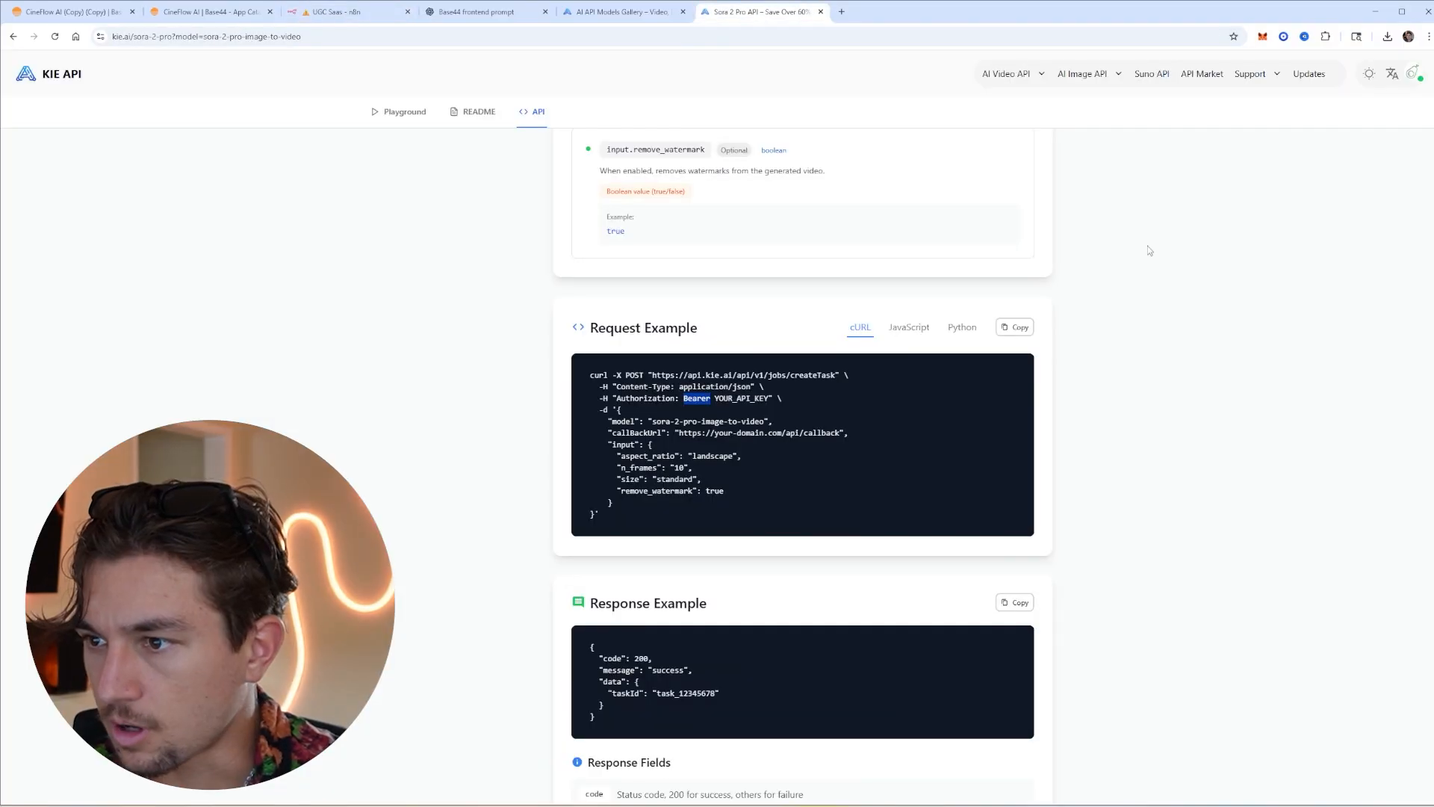
pyautogui.scroll(-1, 760, 375)
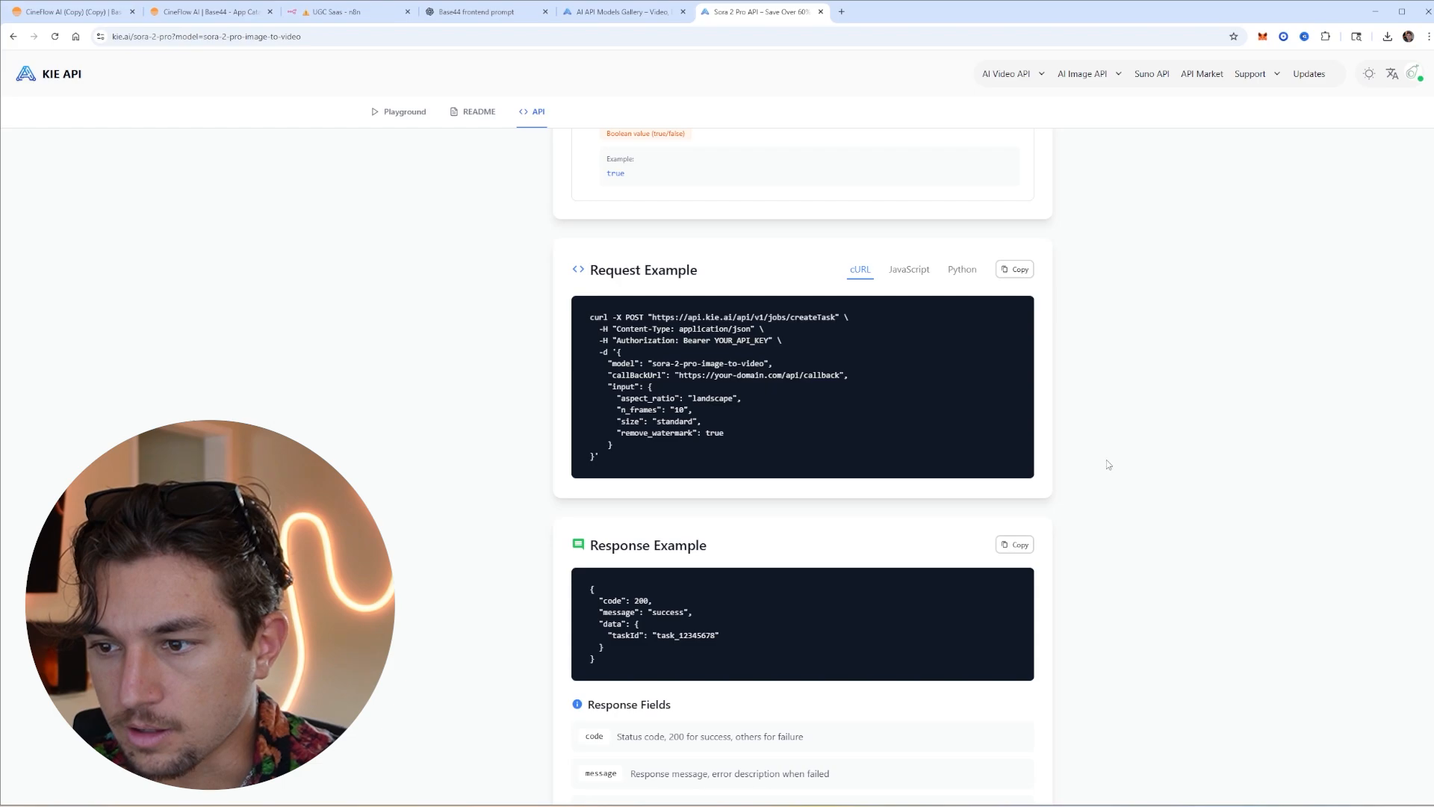
pyautogui.scroll(-5, 1103, 468)
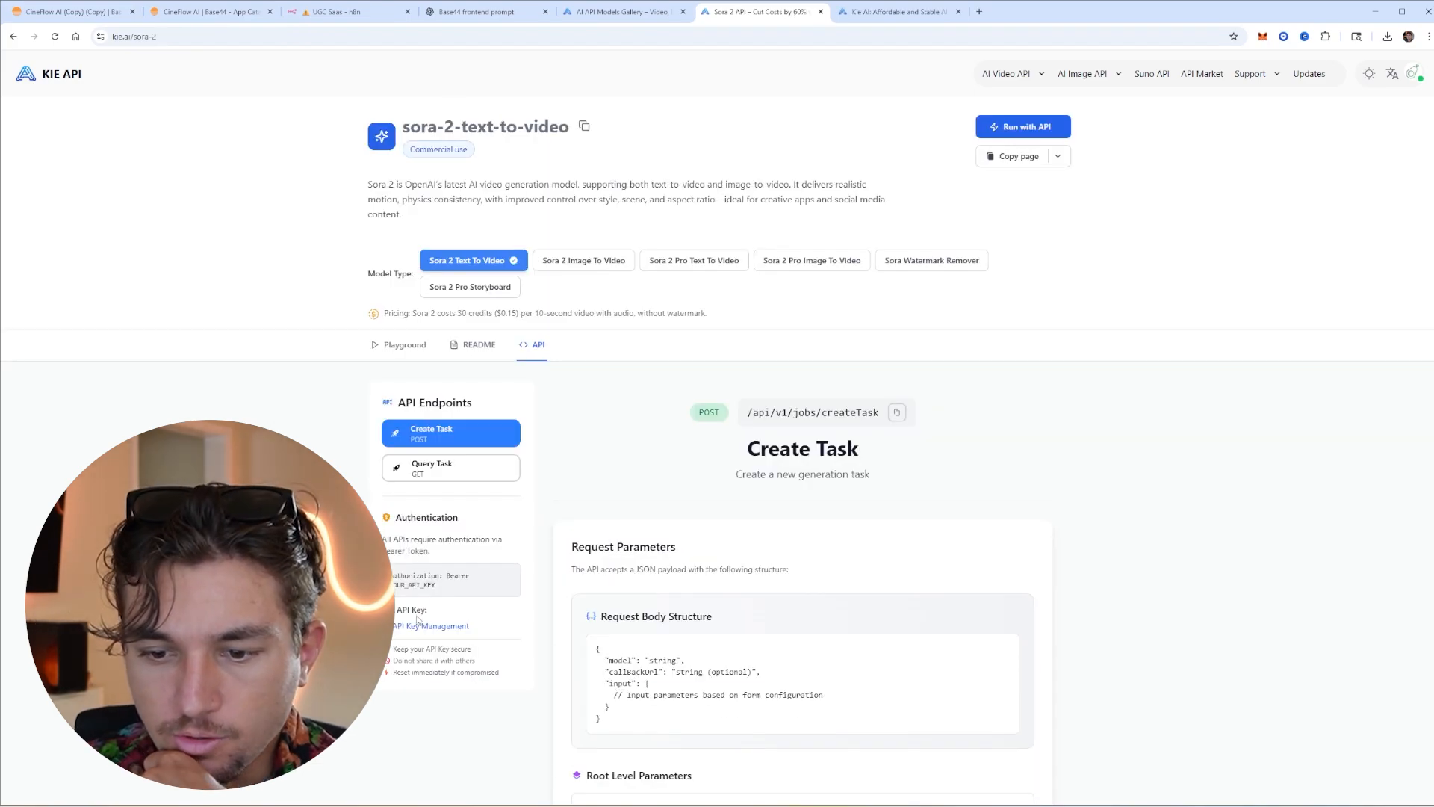
# Open Kie AI's API key management page and copy the default API key
pyautogui.scroll(-2, 476, 472)
pyautogui.moveTo(412, 399); pyautogui.dragTo(504, 491)
pyautogui.click(416, 505)
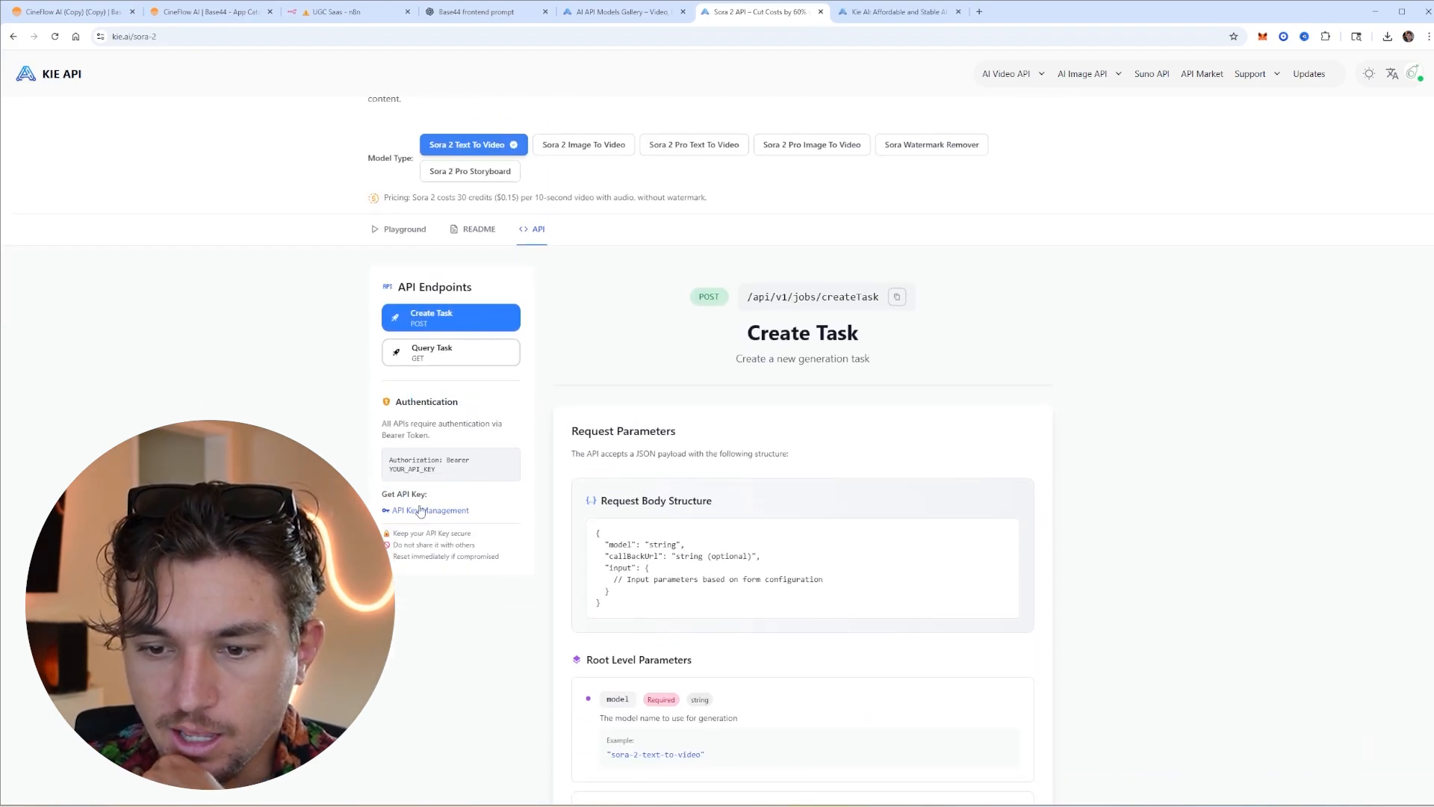
pyautogui.scroll(2, 646, 367)
pyautogui.click(897, 13)
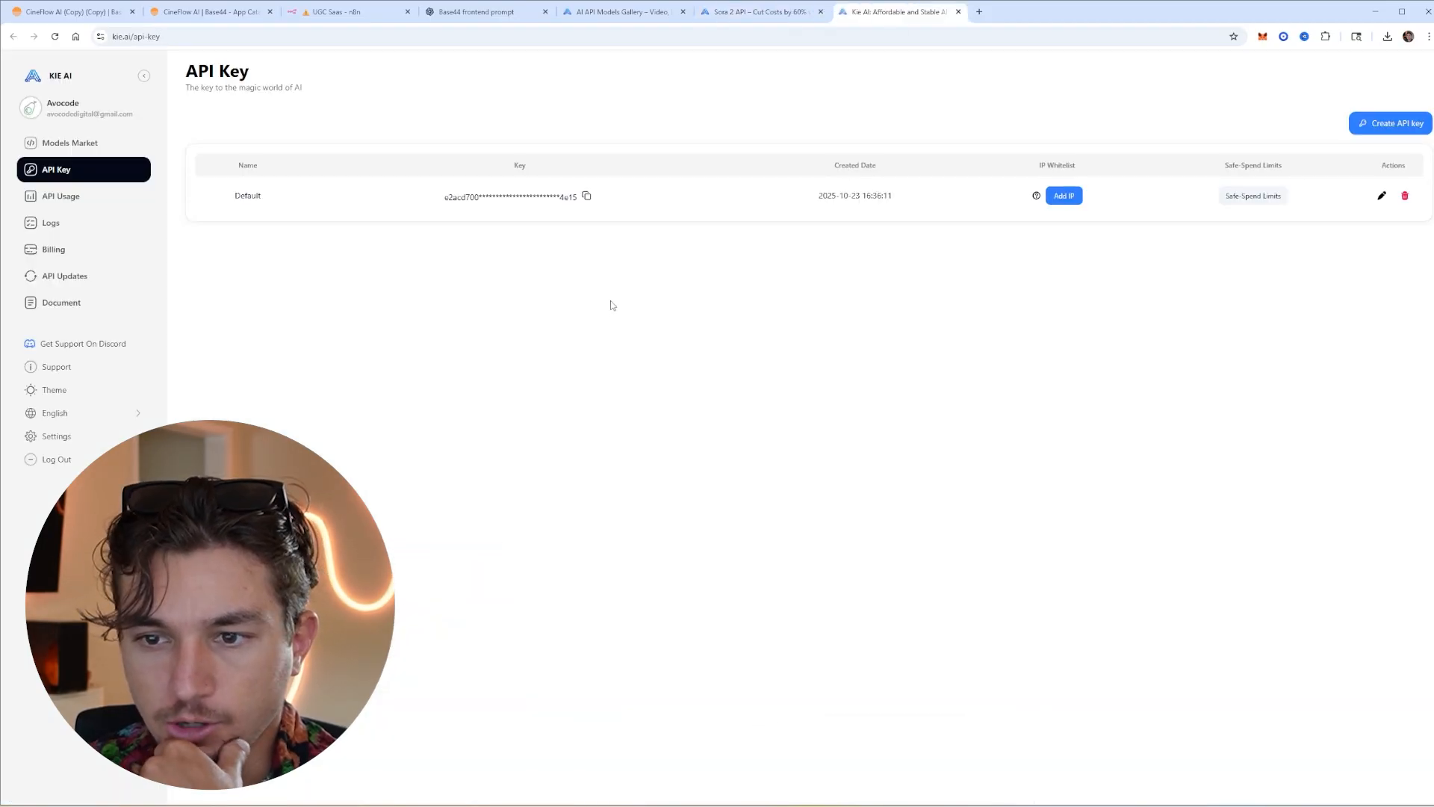
pyautogui.click(586, 196)
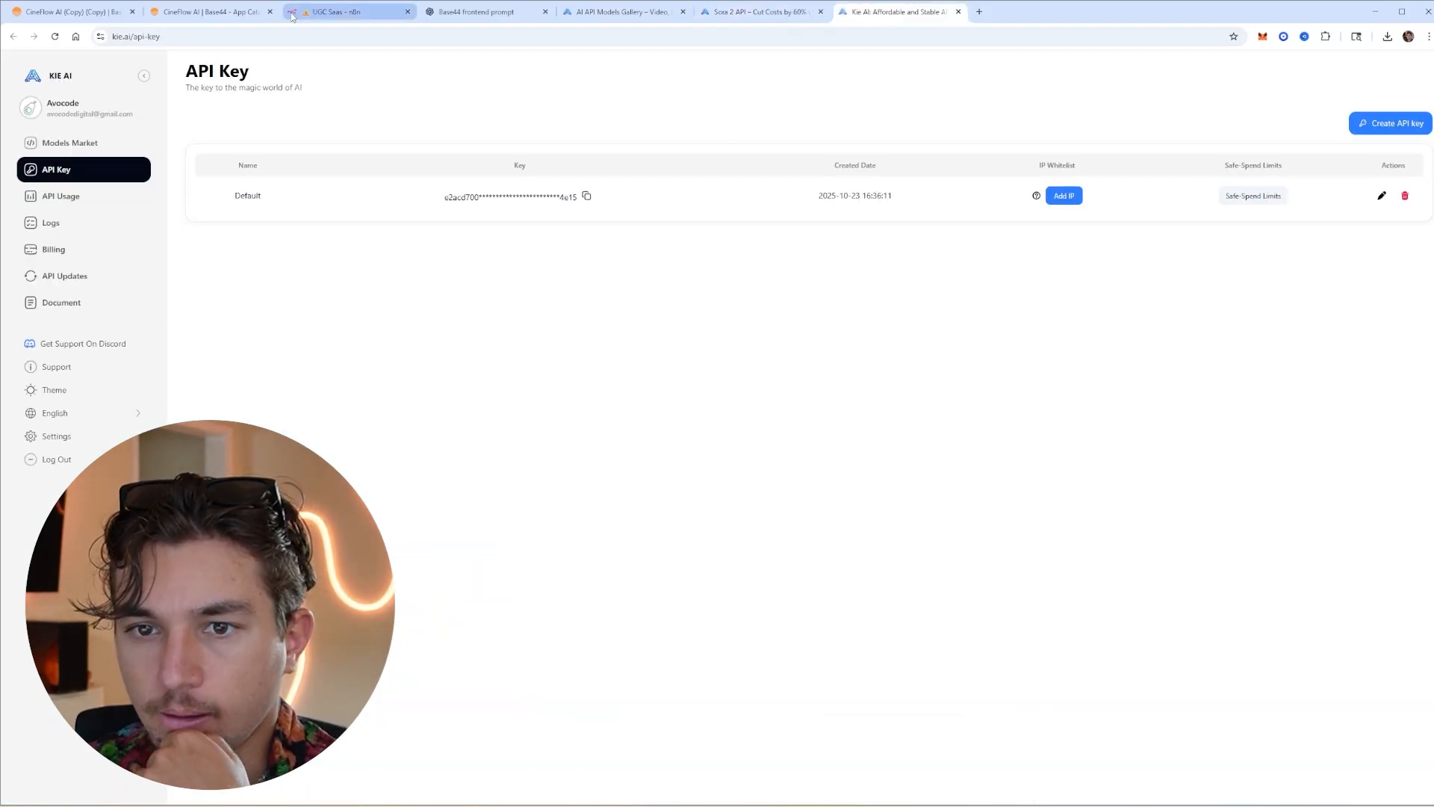
# Paste the API key into the Value of the n8n "Kie API" Header Auth credential and save the credential
pyautogui.click(344, 12)
pyautogui.hotkey('ctrl', 'v')
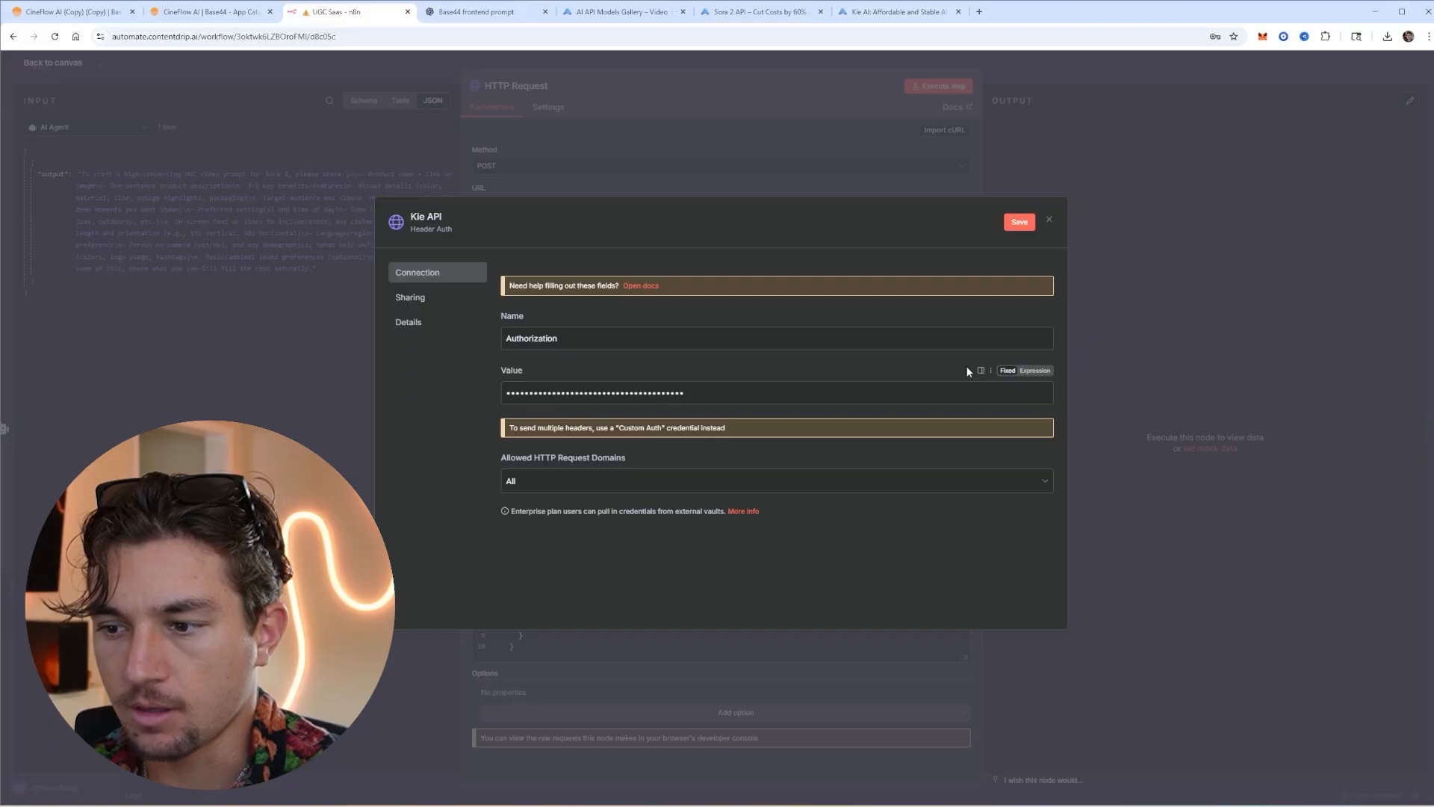
pyautogui.click(1014, 223)
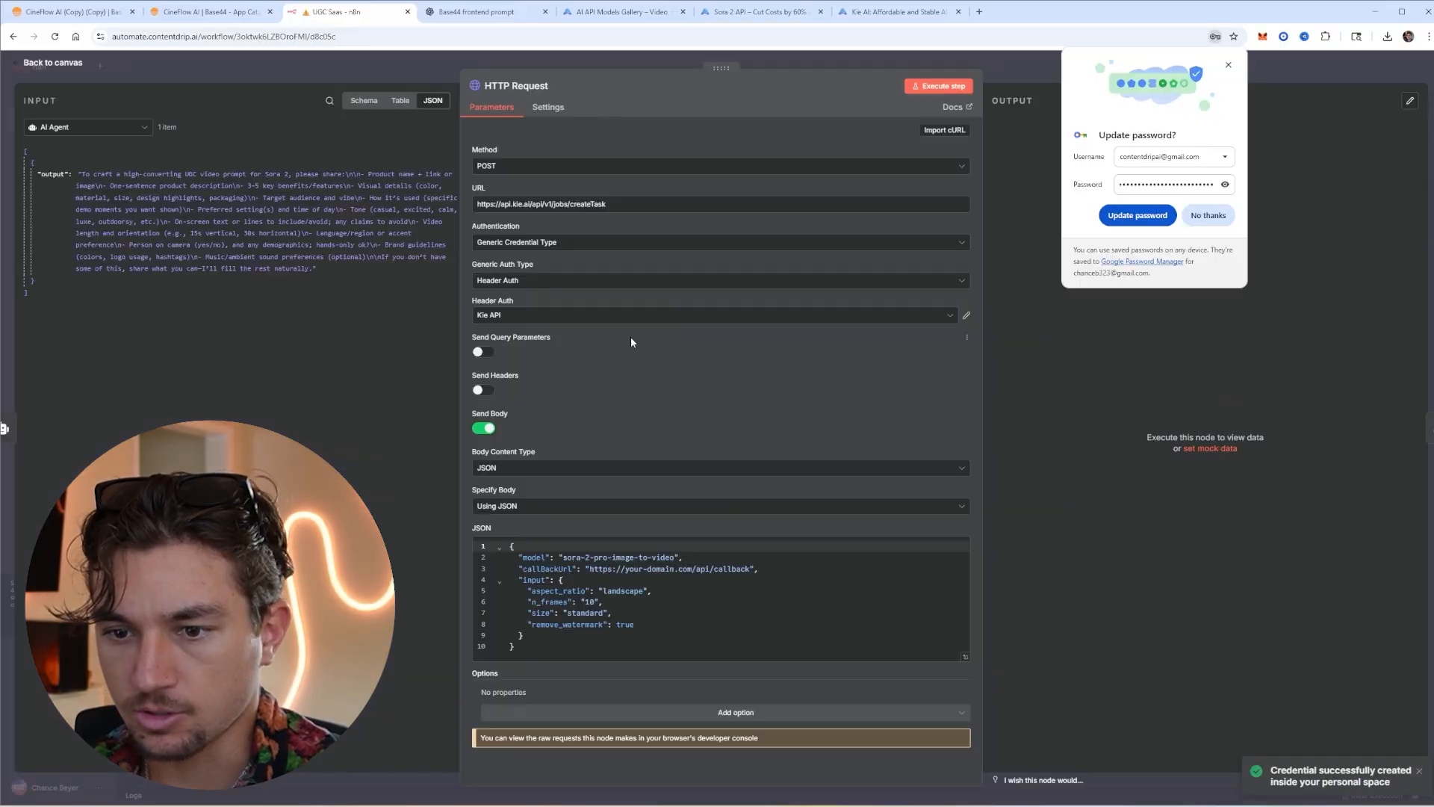
# Remove the callBackUrl line from the HTTP Request node's JSON body
pyautogui.click(706, 590)
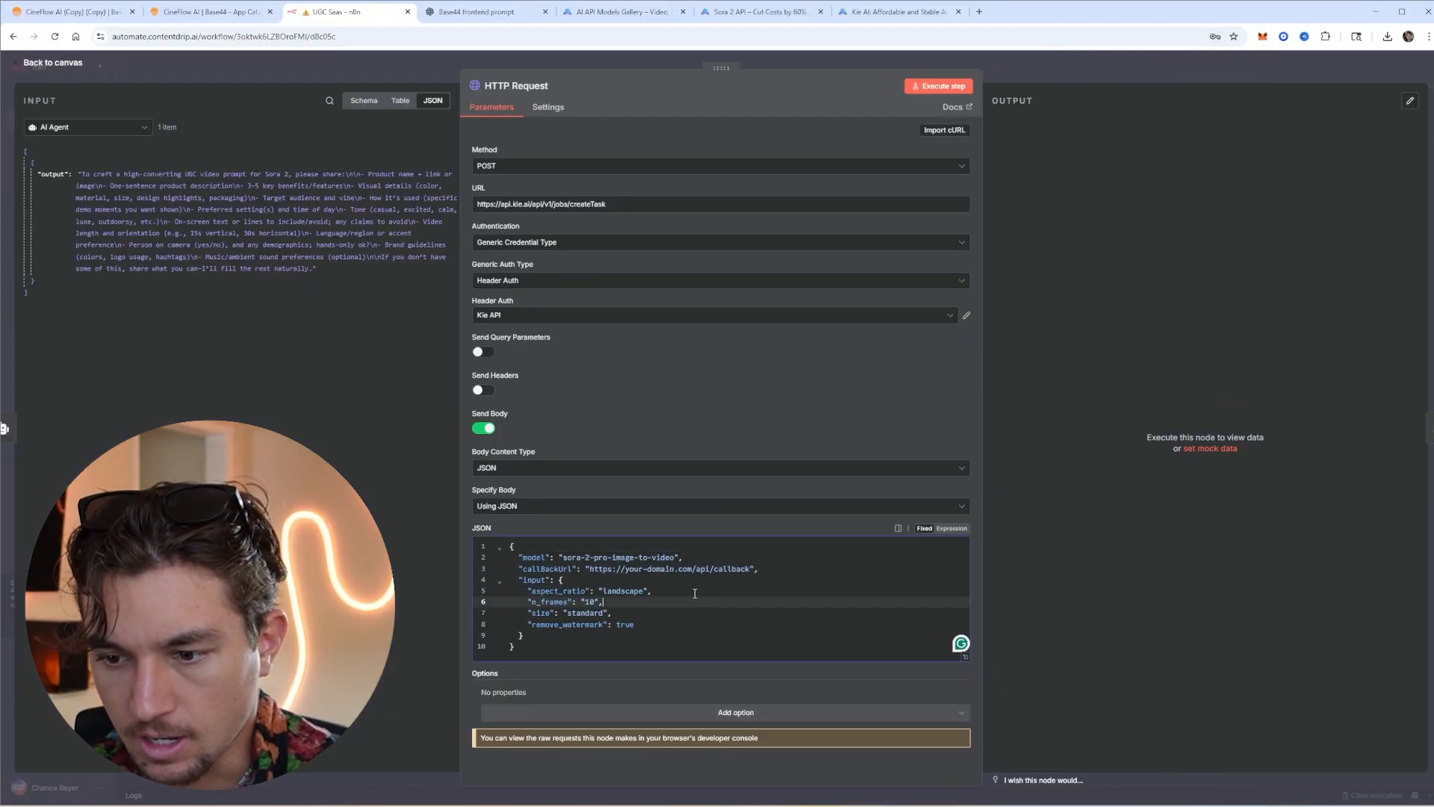
pyautogui.press('Up')
pyautogui.press('Up')
pyautogui.press('Up')
pyautogui.click(729, 580)
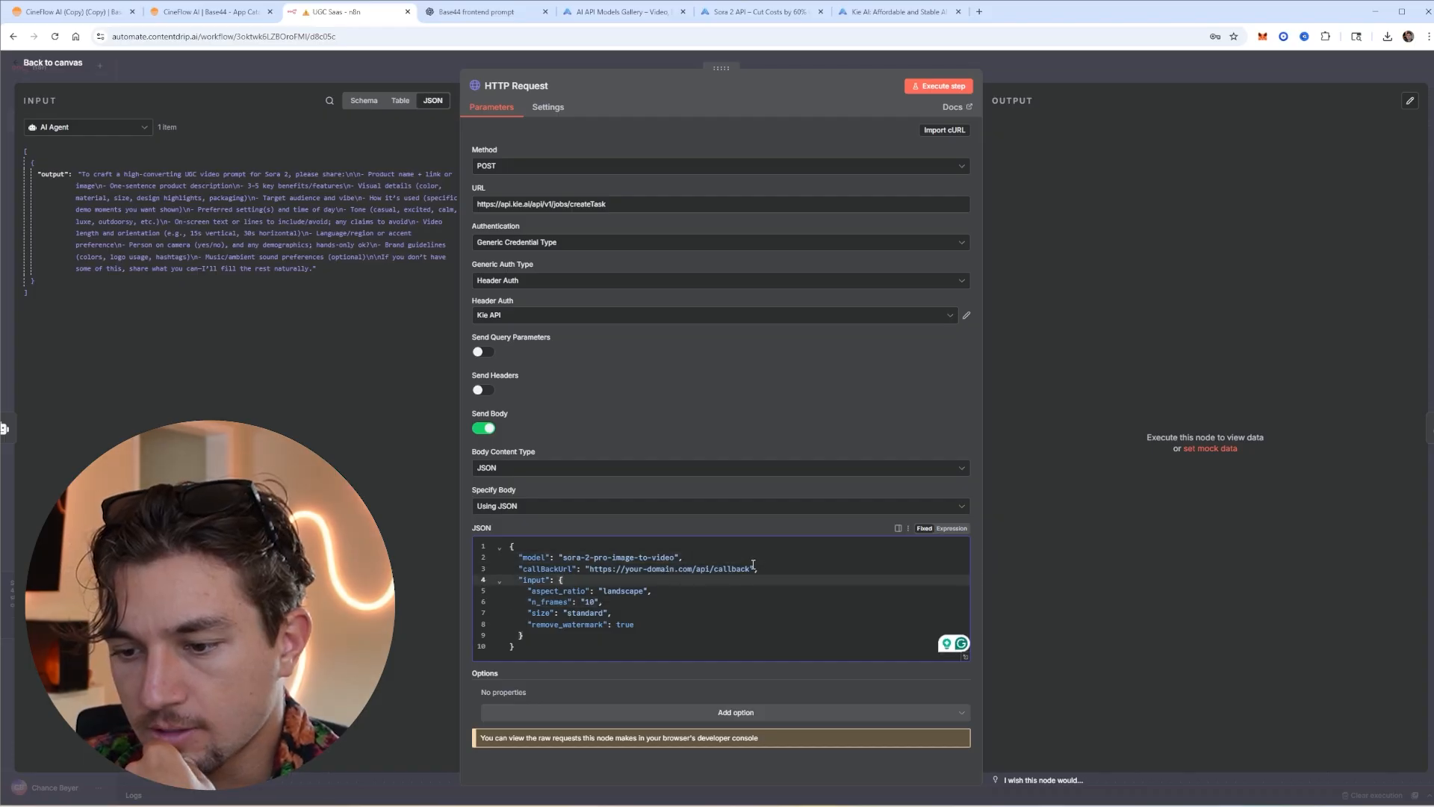
pyautogui.click(758, 569)
pyautogui.press('BackSpace')
pyautogui.moveTo(755, 566); pyautogui.dragTo(750, 560)
pyautogui.press('BackSpace')
# Look up the Sora 2 Pro Image To Video aspect ratio options in the Kie API docs and set aspect_ratio to "portrait" in the JSON body
pyautogui.doubleClick(620, 580)
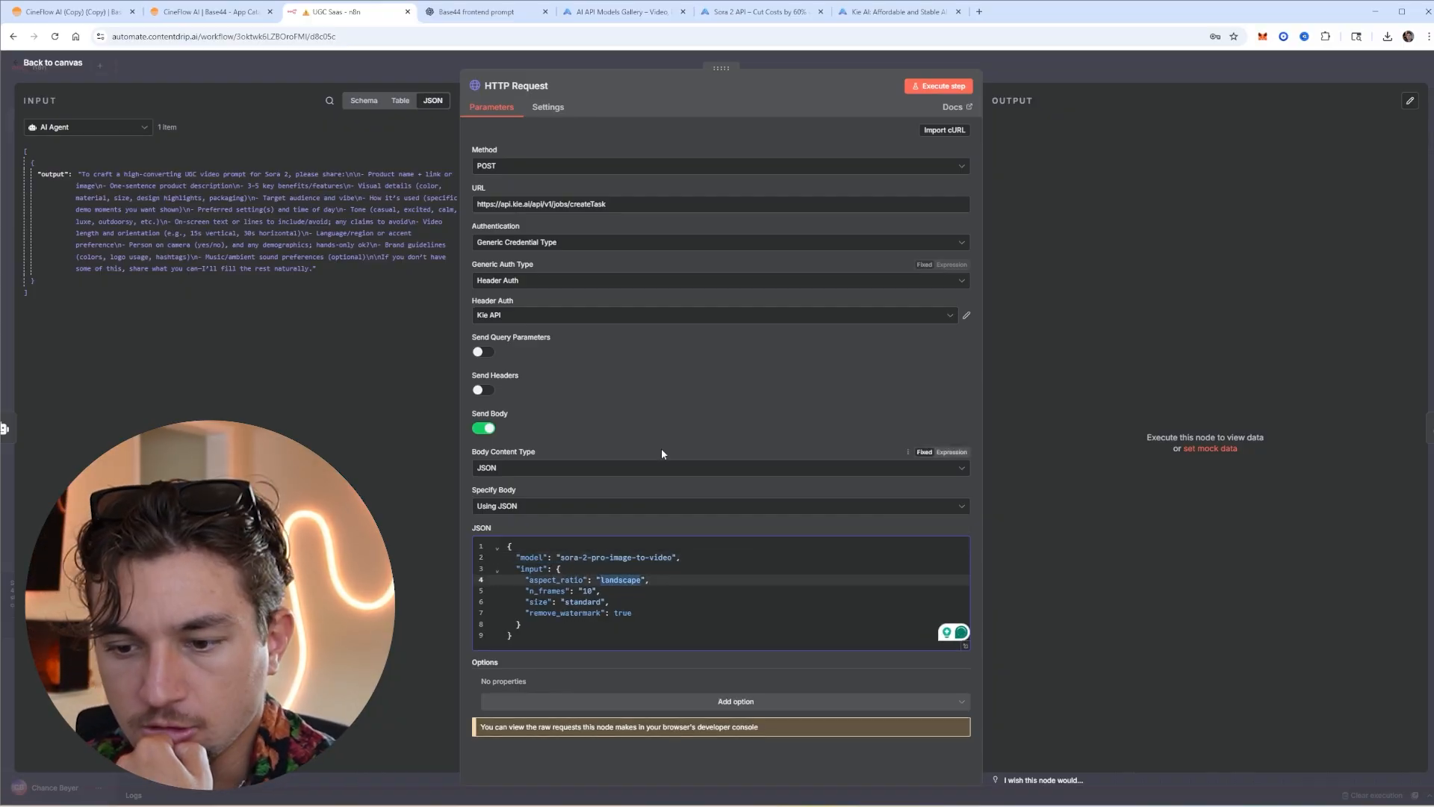
pyautogui.click(695, 18)
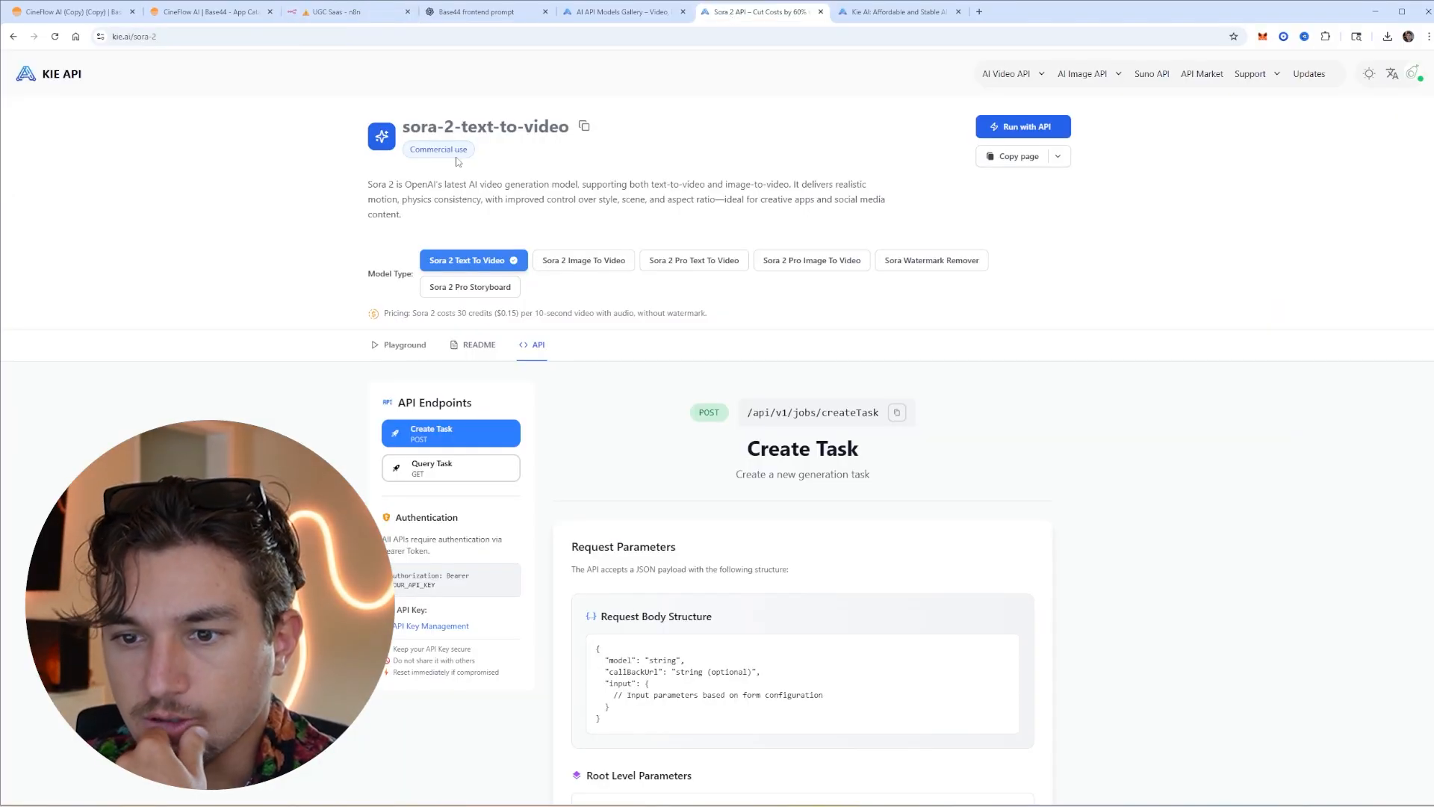
pyautogui.click(590, 261)
pyautogui.click(814, 260)
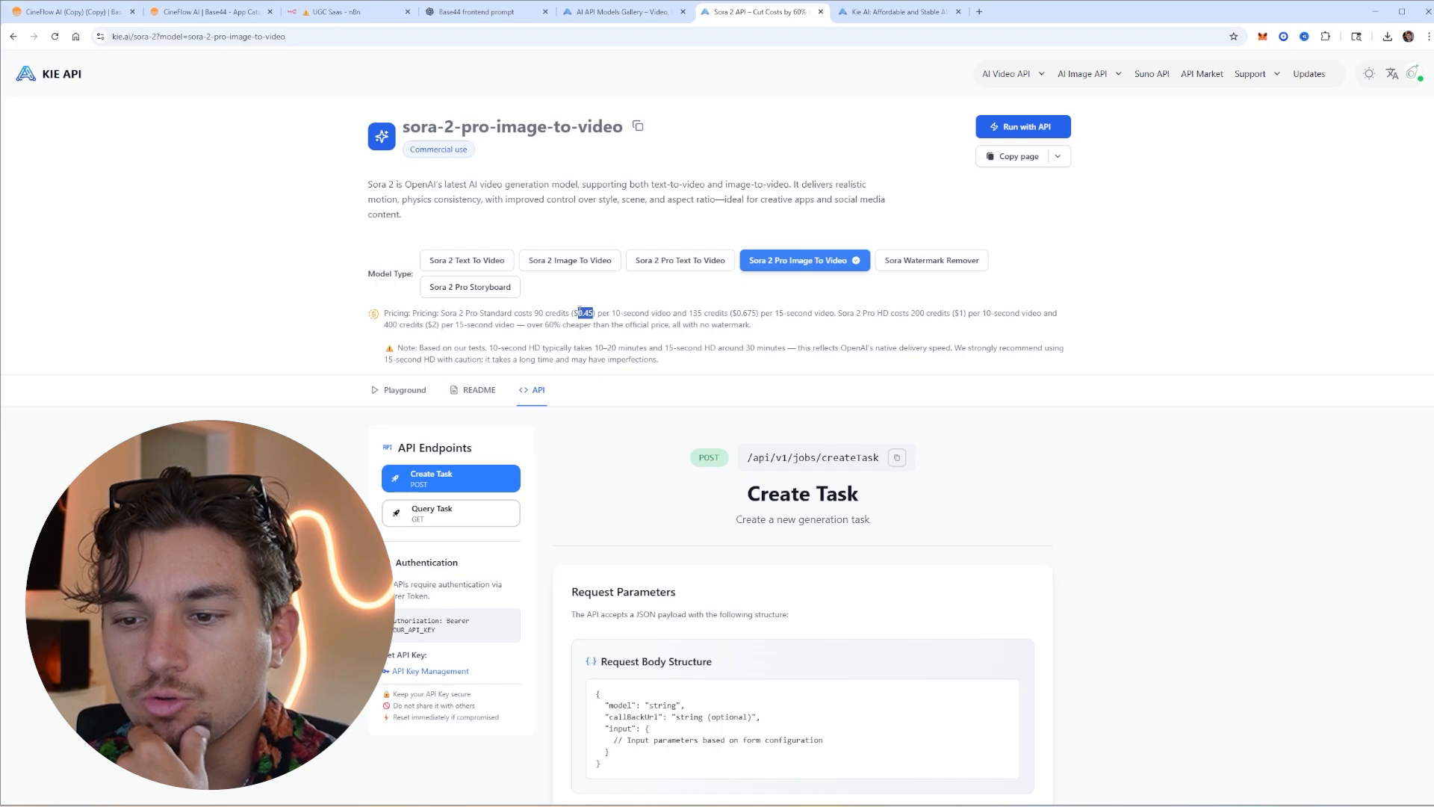
pyautogui.click(565, 261)
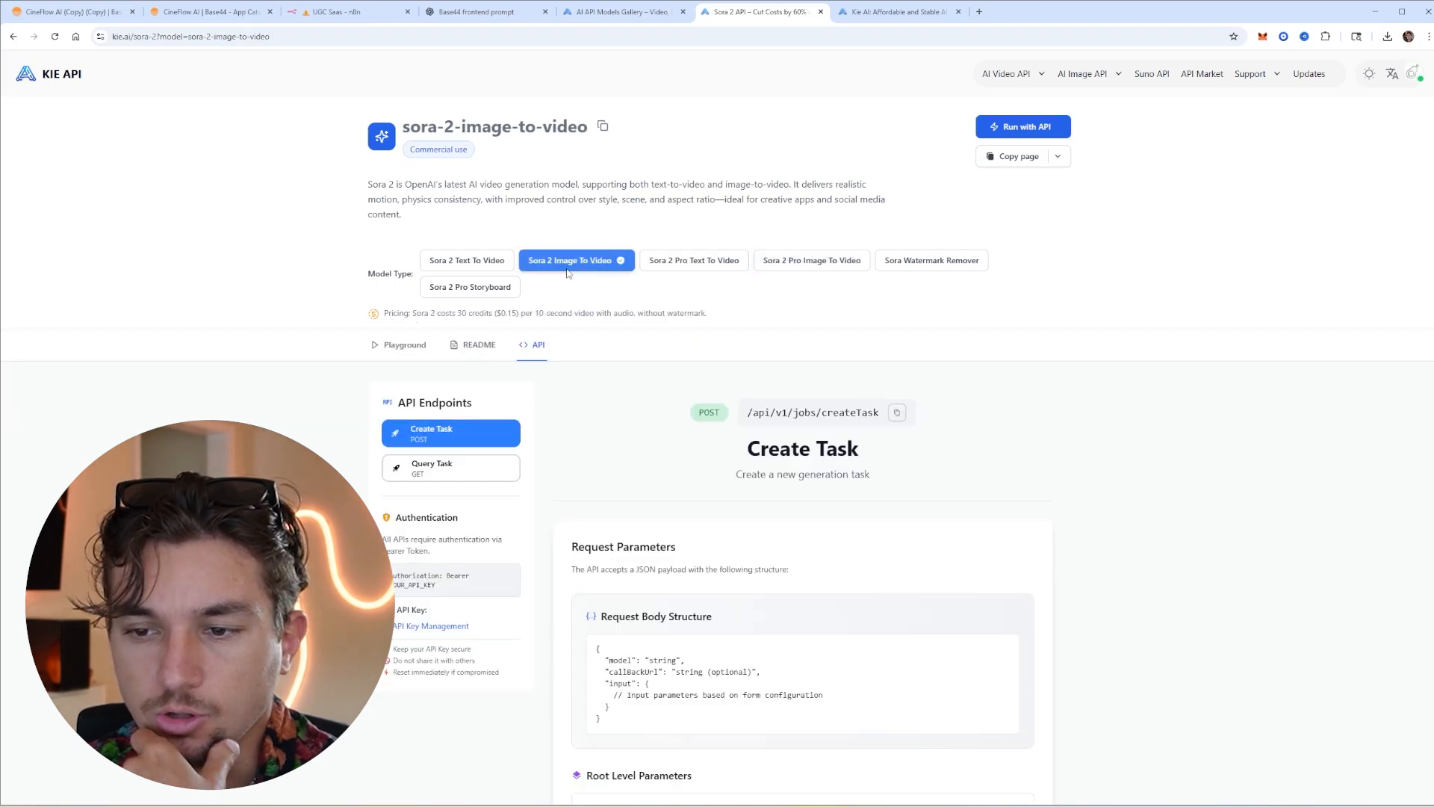
pyautogui.click(812, 261)
pyautogui.scroll(-9, 1082, 403)
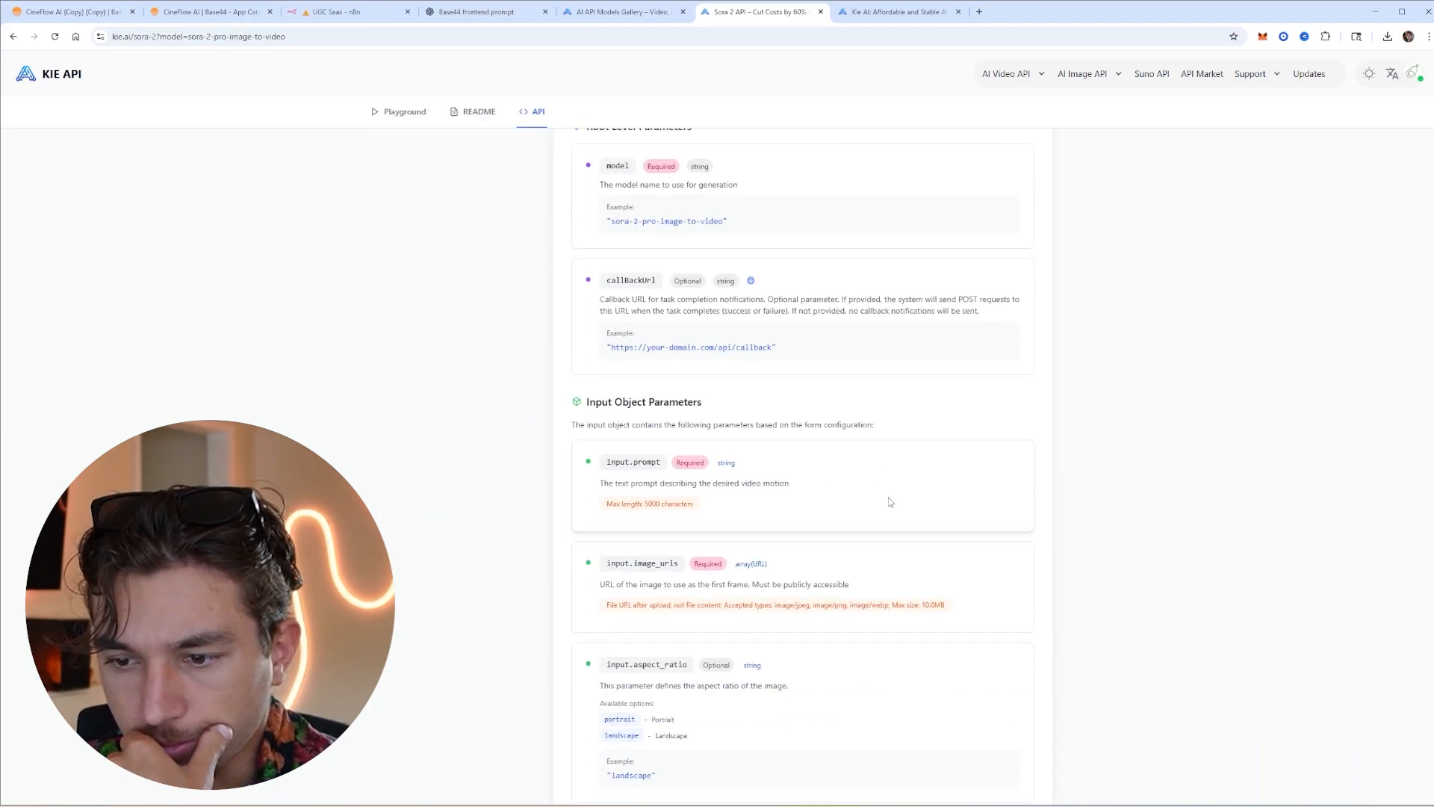
pyautogui.scroll(-2, 746, 472)
pyautogui.scroll(-2, 702, 505)
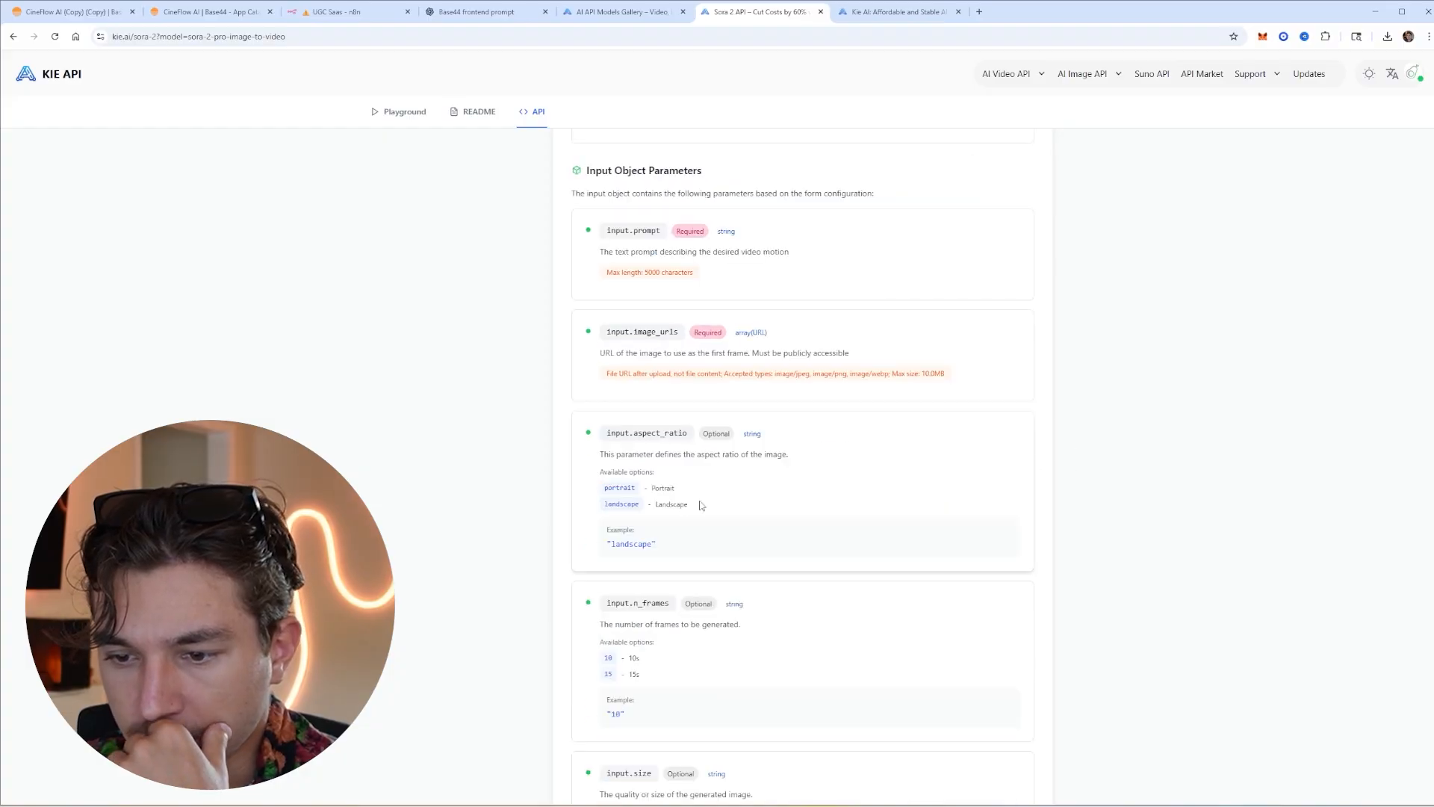
pyautogui.doubleClick(615, 487)
pyautogui.hotkey('ctrl', '3')
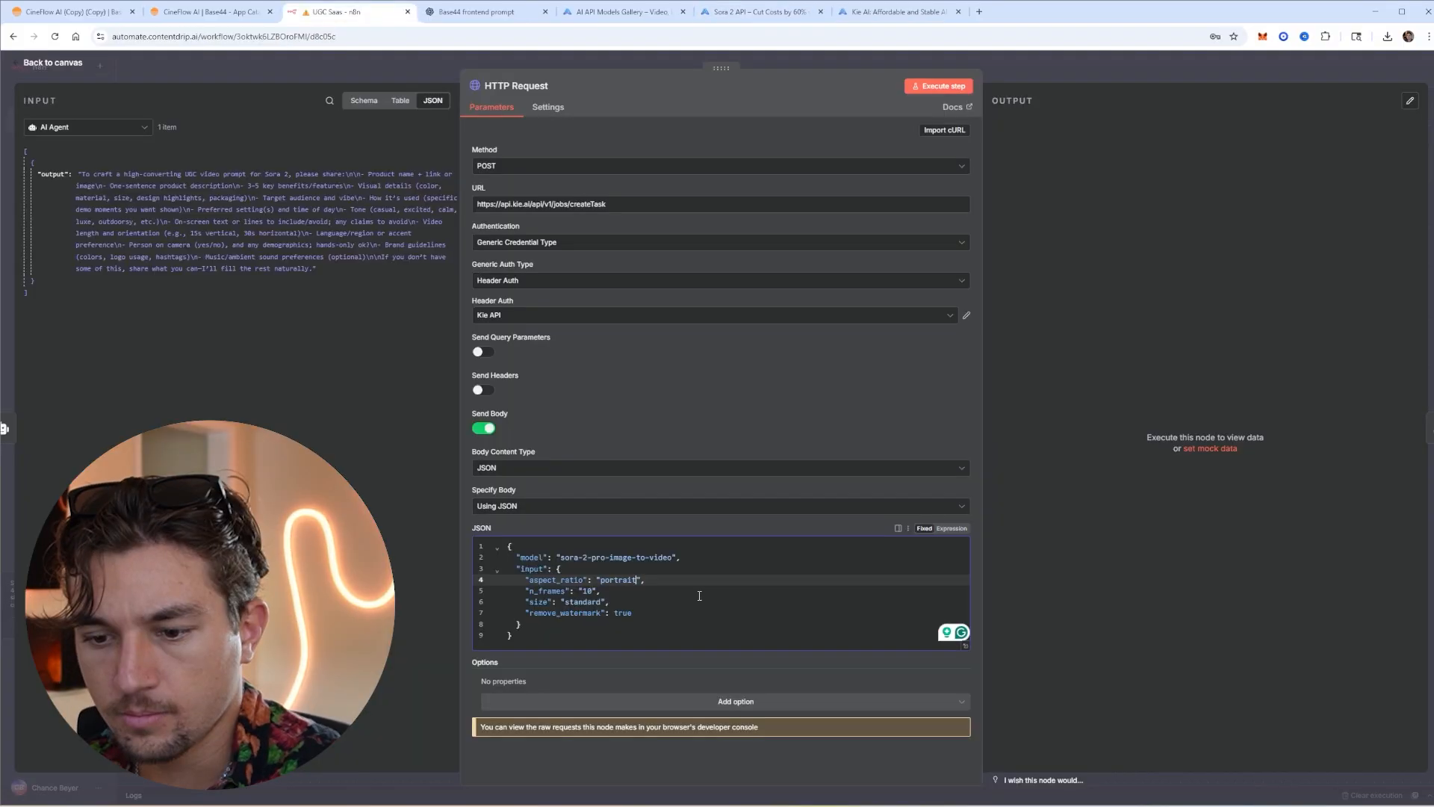
# Add a "prompt" field below aspect_ratio in the JSON body and map it to the AI Agent output, {{ $json.output }}
pyautogui.hotkey('ctrl', '6')
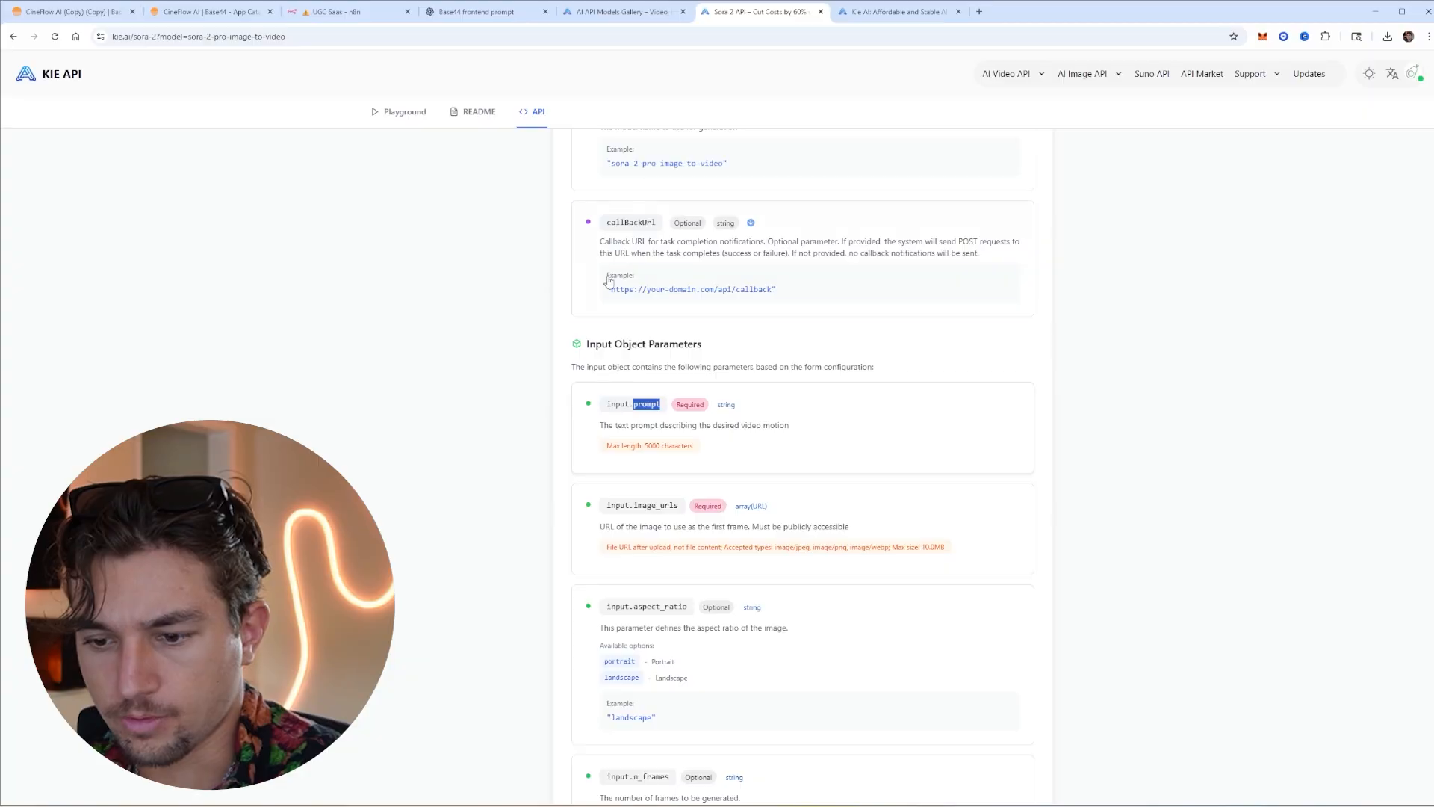
pyautogui.click(334, 18)
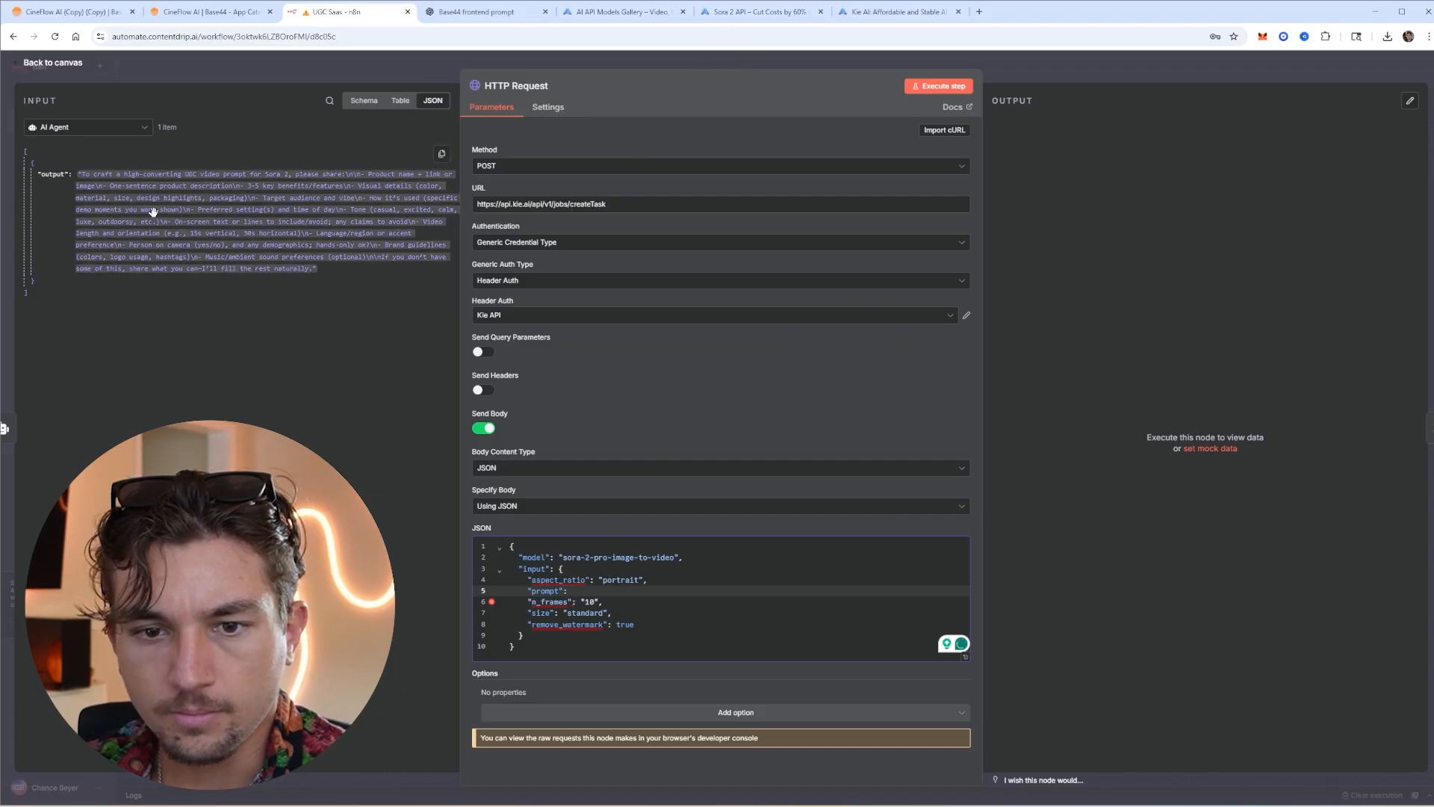
pyautogui.moveTo(54, 174); pyautogui.dragTo(587, 591)
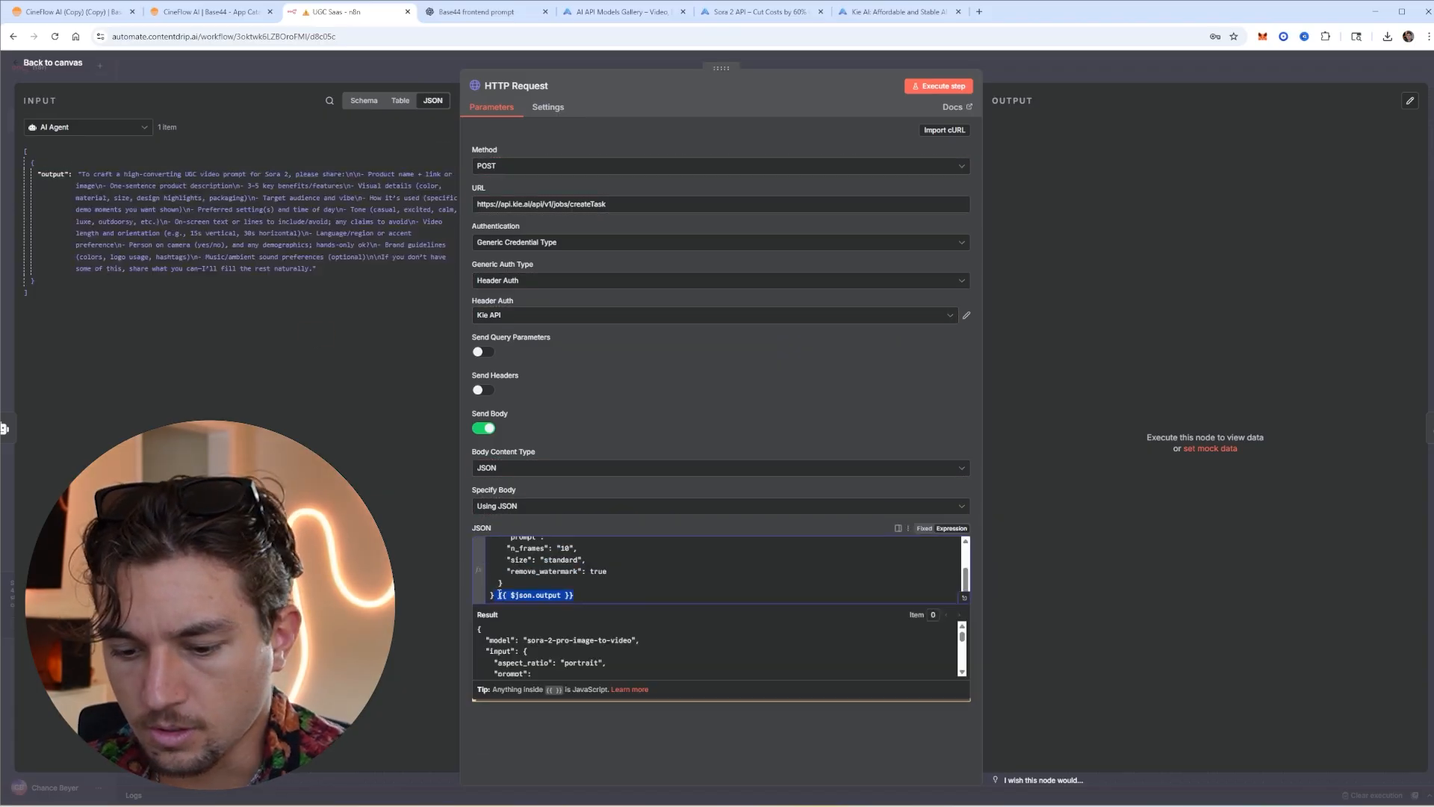
pyautogui.scroll(2, 575, 582)
pyautogui.write('{{ $json.output }}')
pyautogui.scroll(-2, 552, 590)
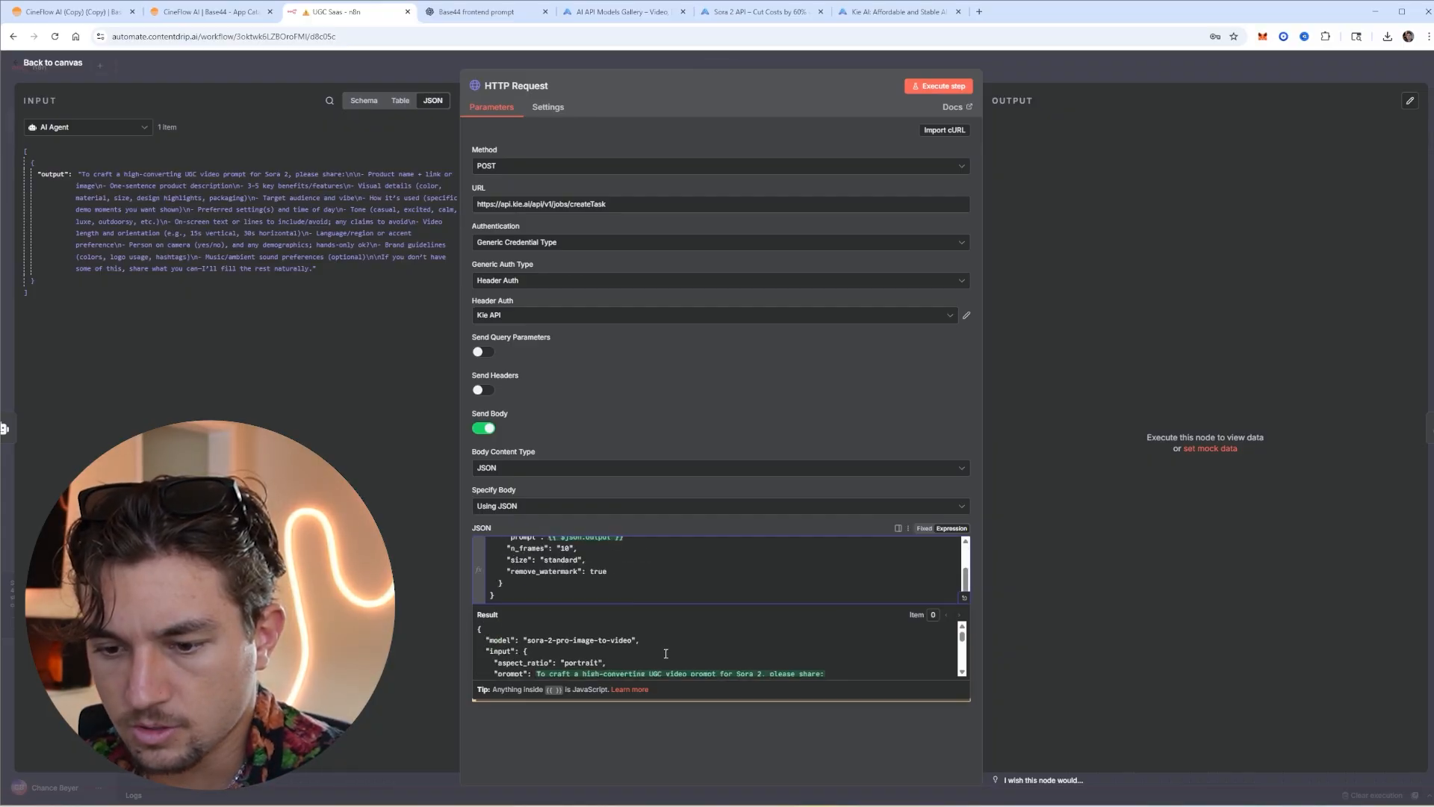
# Wrap the prompt expression in JSON.stringify so it reads {{ JSON.stringify($json.output) }}, and check the result in the expanded expression editor
pyautogui.scroll(2, 607, 579)
pyautogui.click(614, 593)
pyautogui.click(561, 590)
pyautogui.write('JSON.Stringify(')
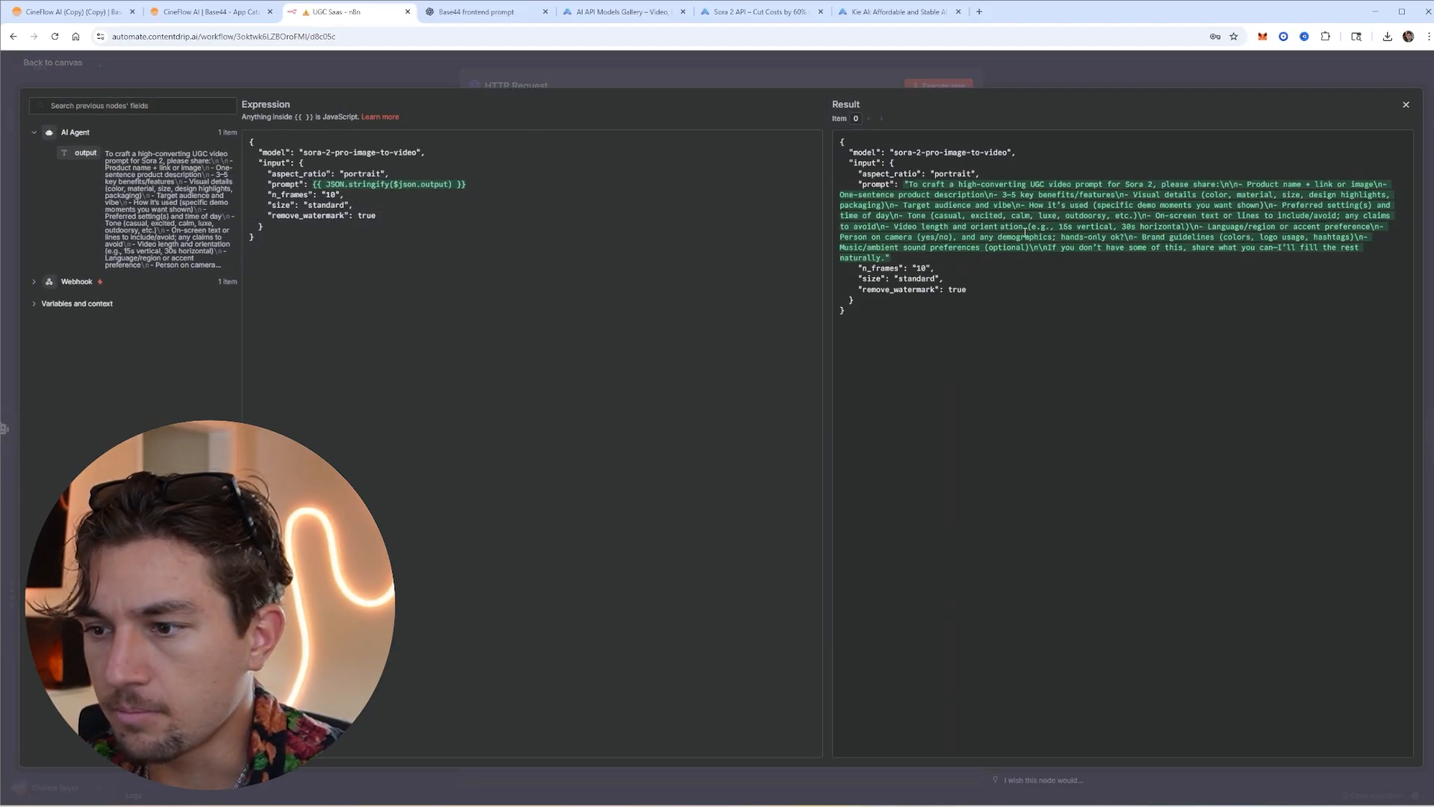
pyautogui.click(1024, 233)
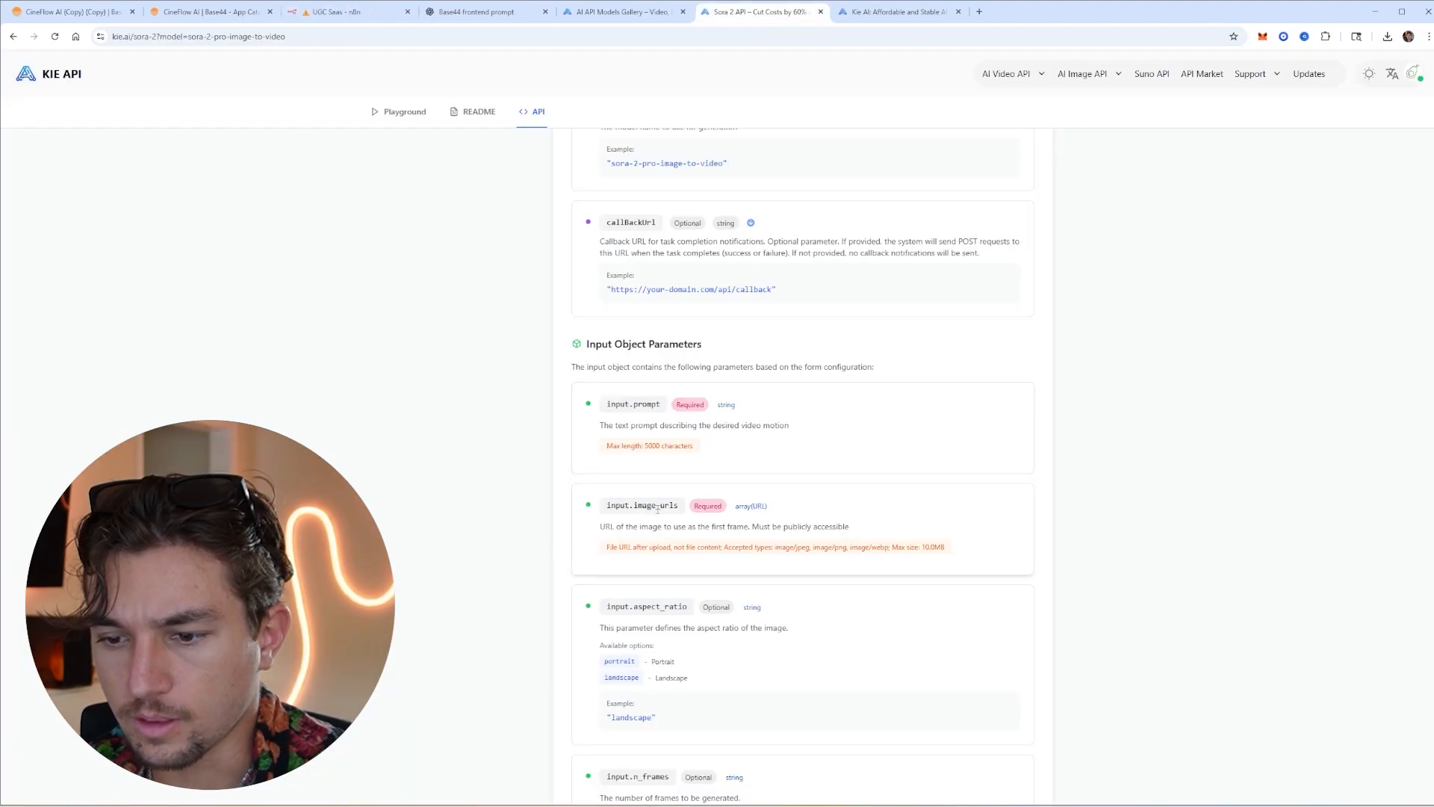
# Copy the image_urls parameter name from the Kie API docs and add an image_urls array with an empty string below the prompt
pyautogui.doubleClick(656, 506)
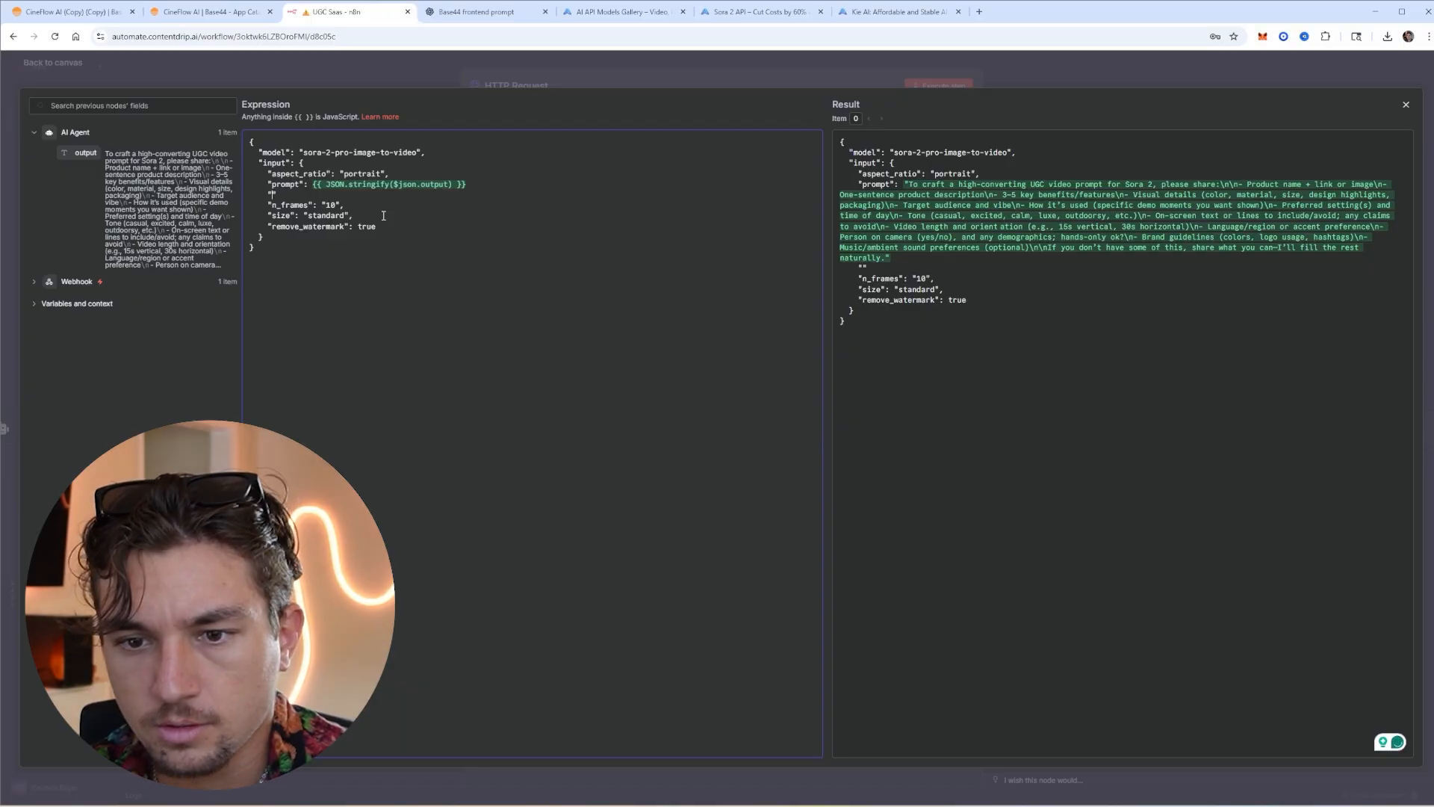
pyautogui.write('image_urls')
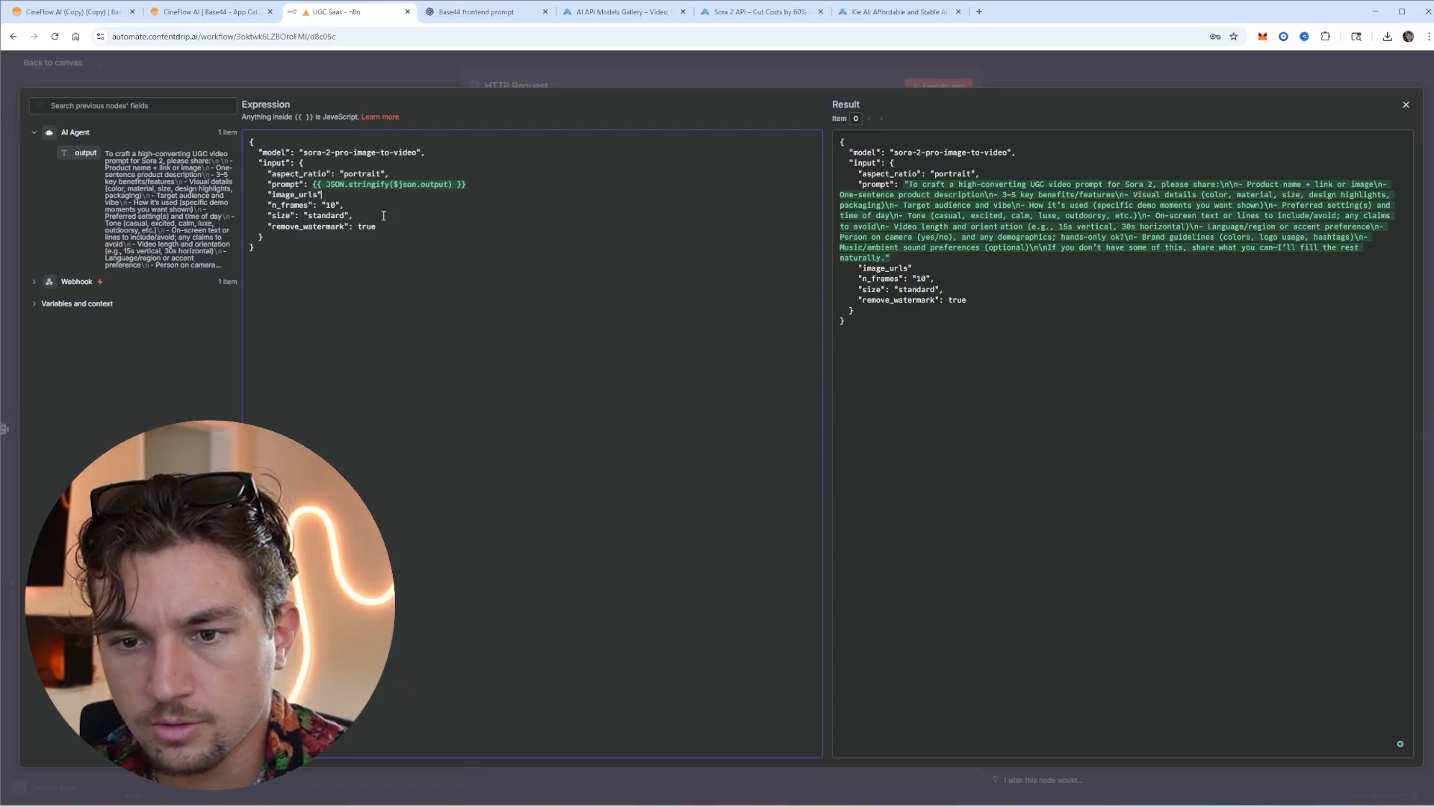
pyautogui.write('[')
pyautogui.press('Return')
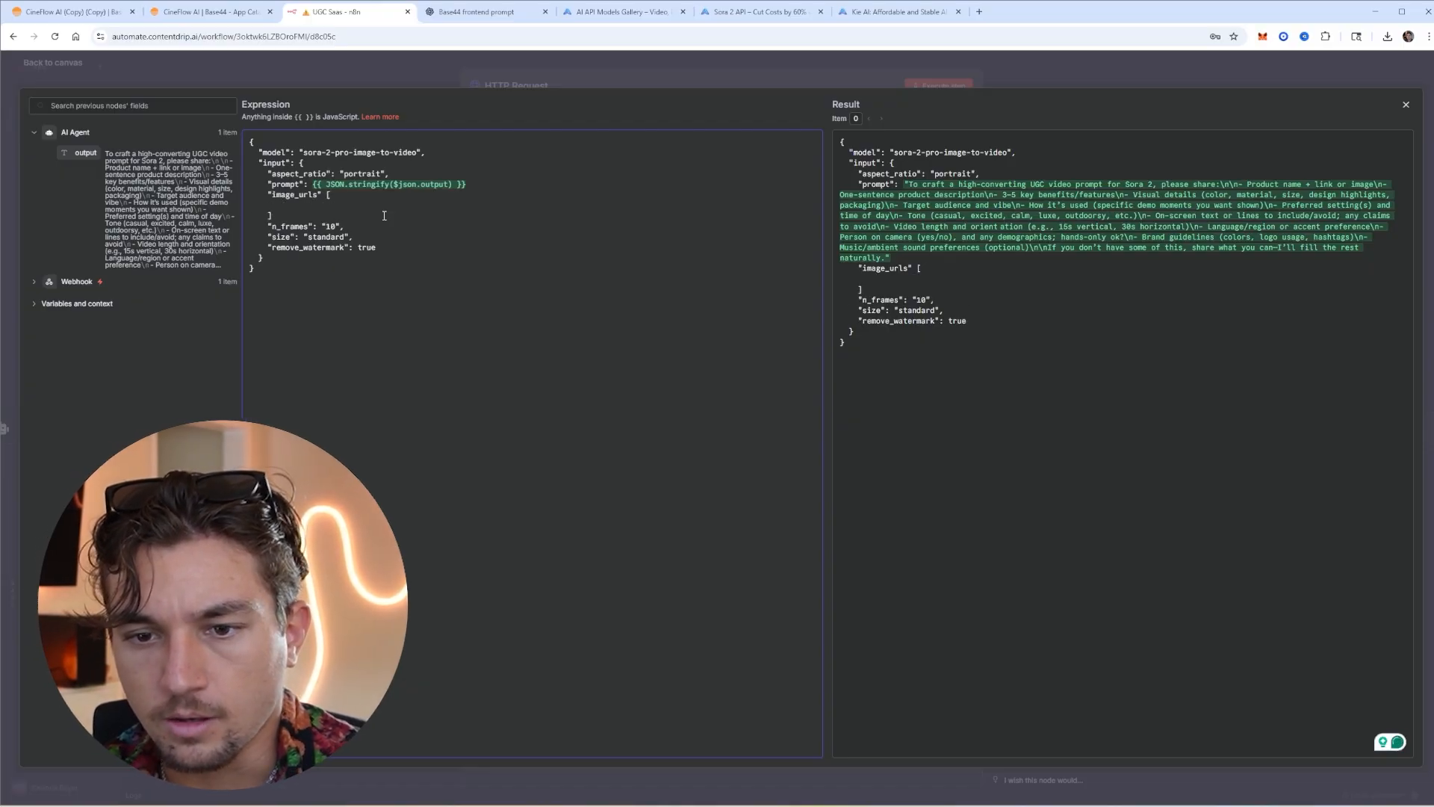
pyautogui.write('"')
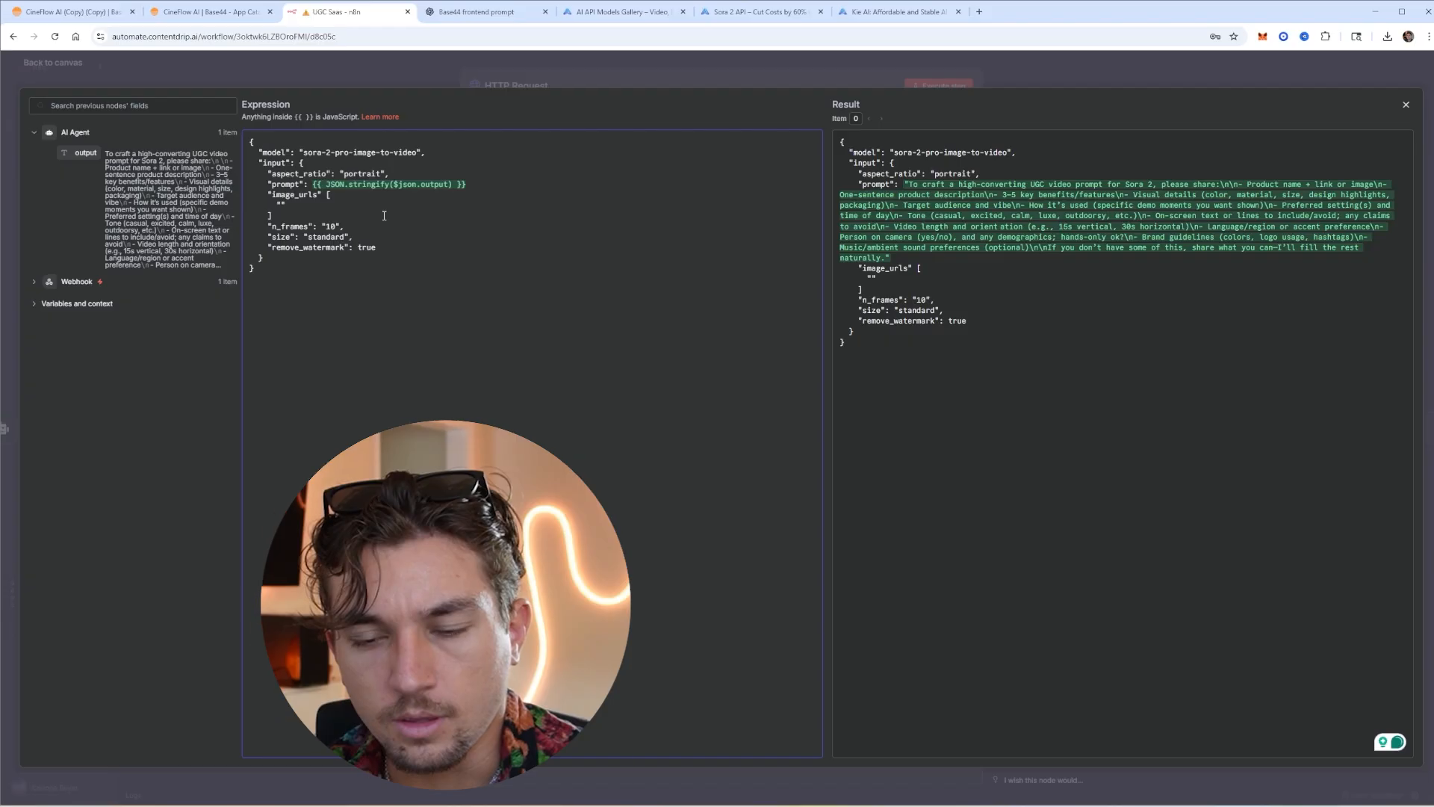
# Map the Webhook body's productImage into the image_urls array and add commas after the array and the prompt expression
pyautogui.click(34, 281)
pyautogui.scroll(-5, 89, 419)
pyautogui.moveTo(116, 615); pyautogui.dragTo(281, 205)
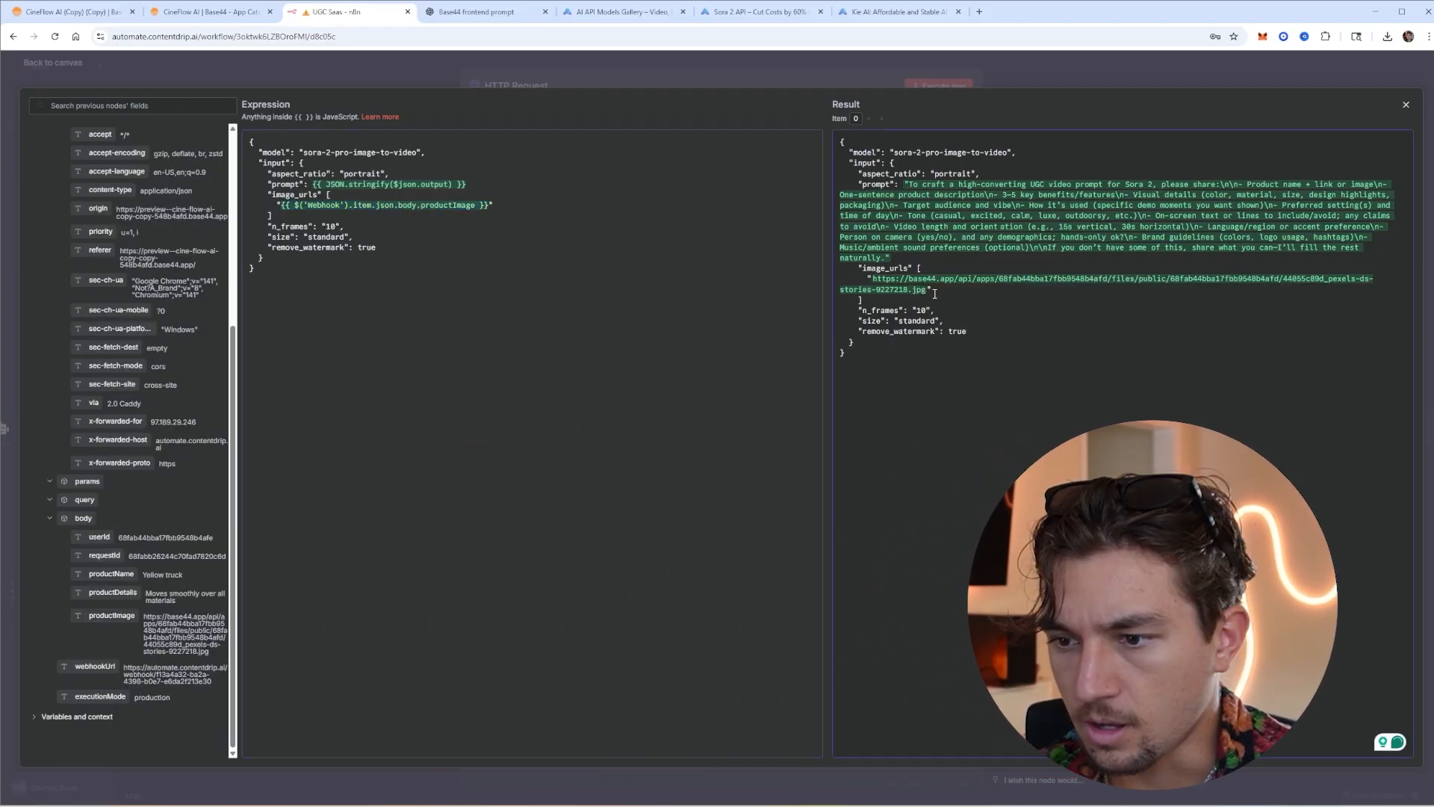
pyautogui.click(278, 216)
pyautogui.write(',z')
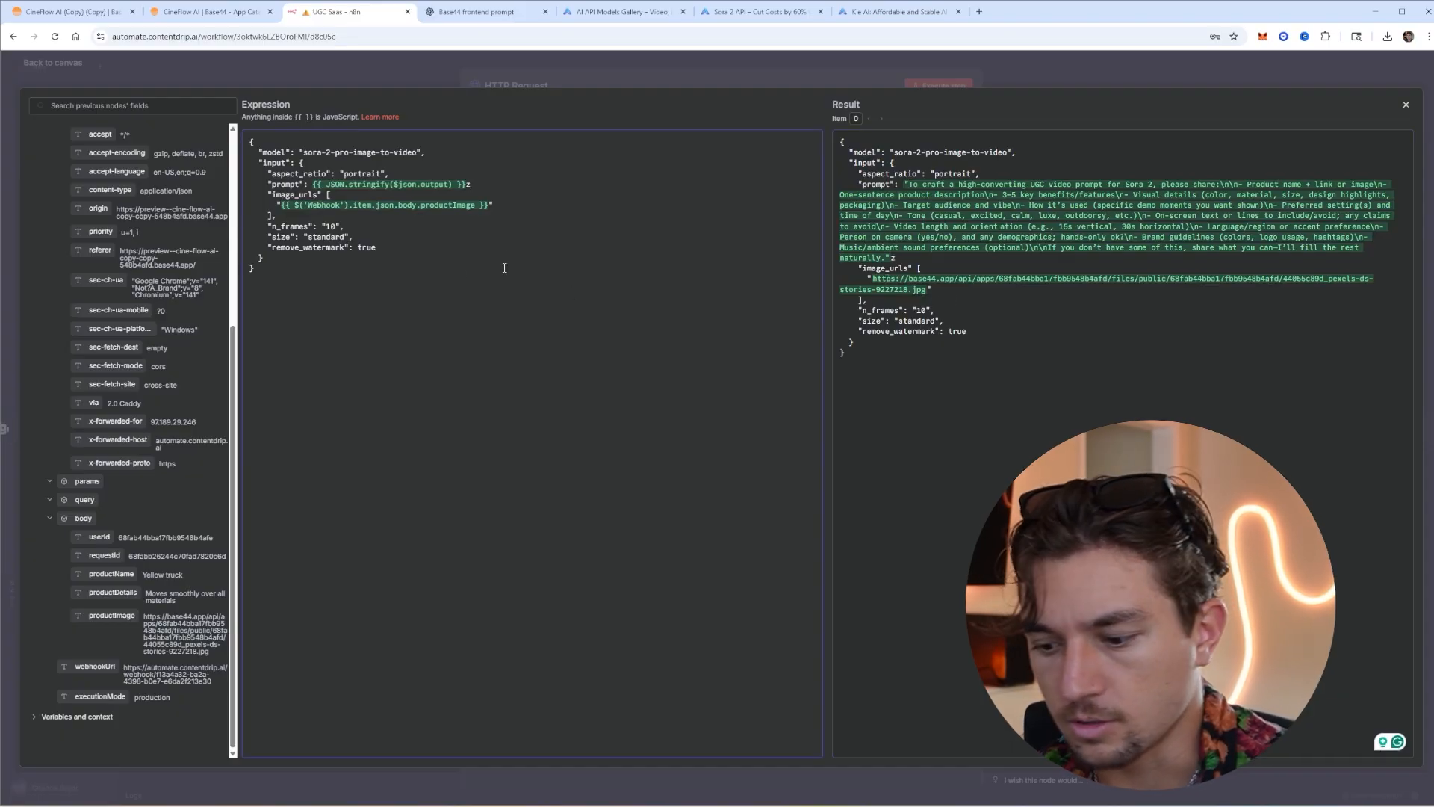
pyautogui.press('BackSpace')
pyautogui.write(',')
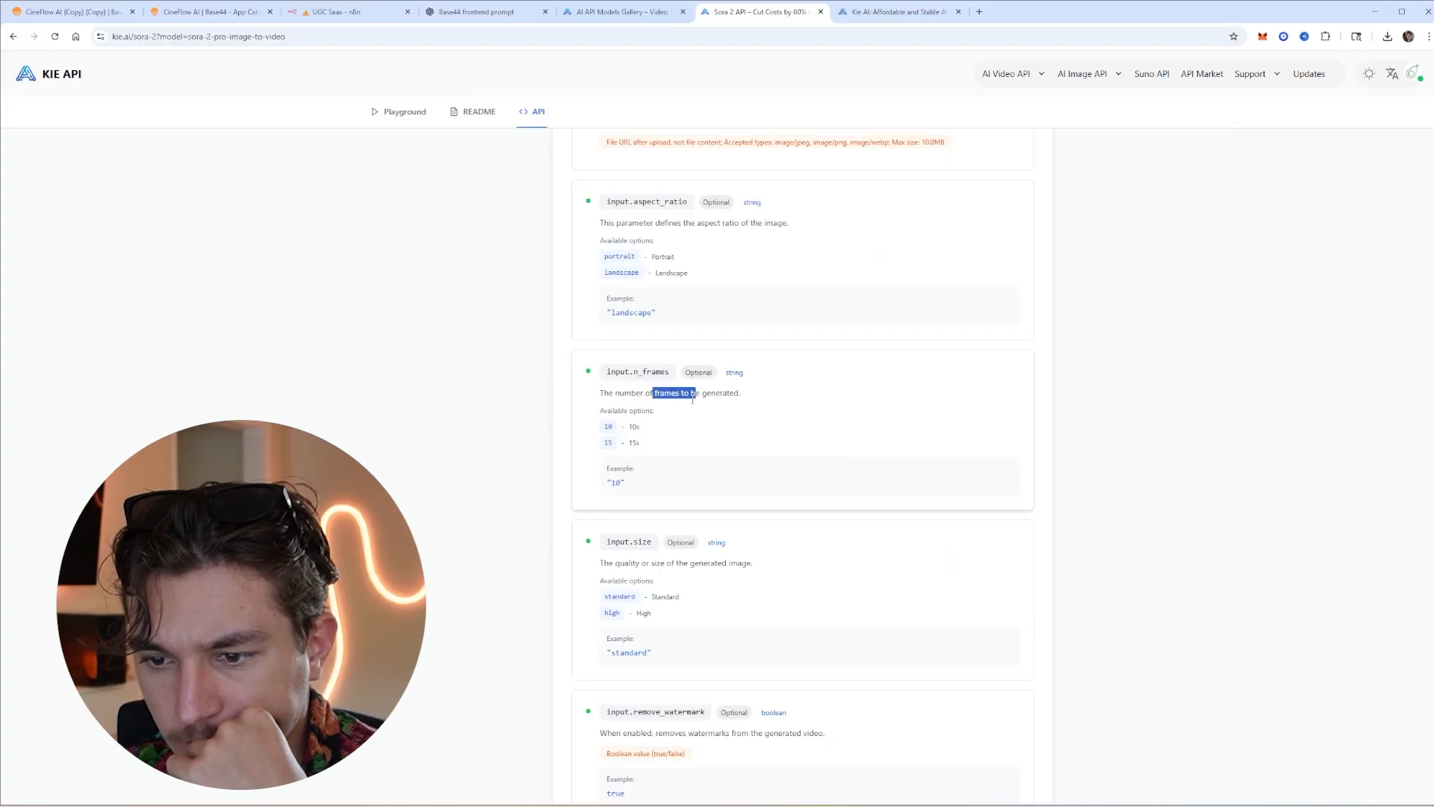
# Check the n_frames duration options in the Kie API docs, return to the n8n canvas and save the workflow
pyautogui.moveTo(640, 427); pyautogui.dragTo(621, 429)
pyautogui.click(621, 435)
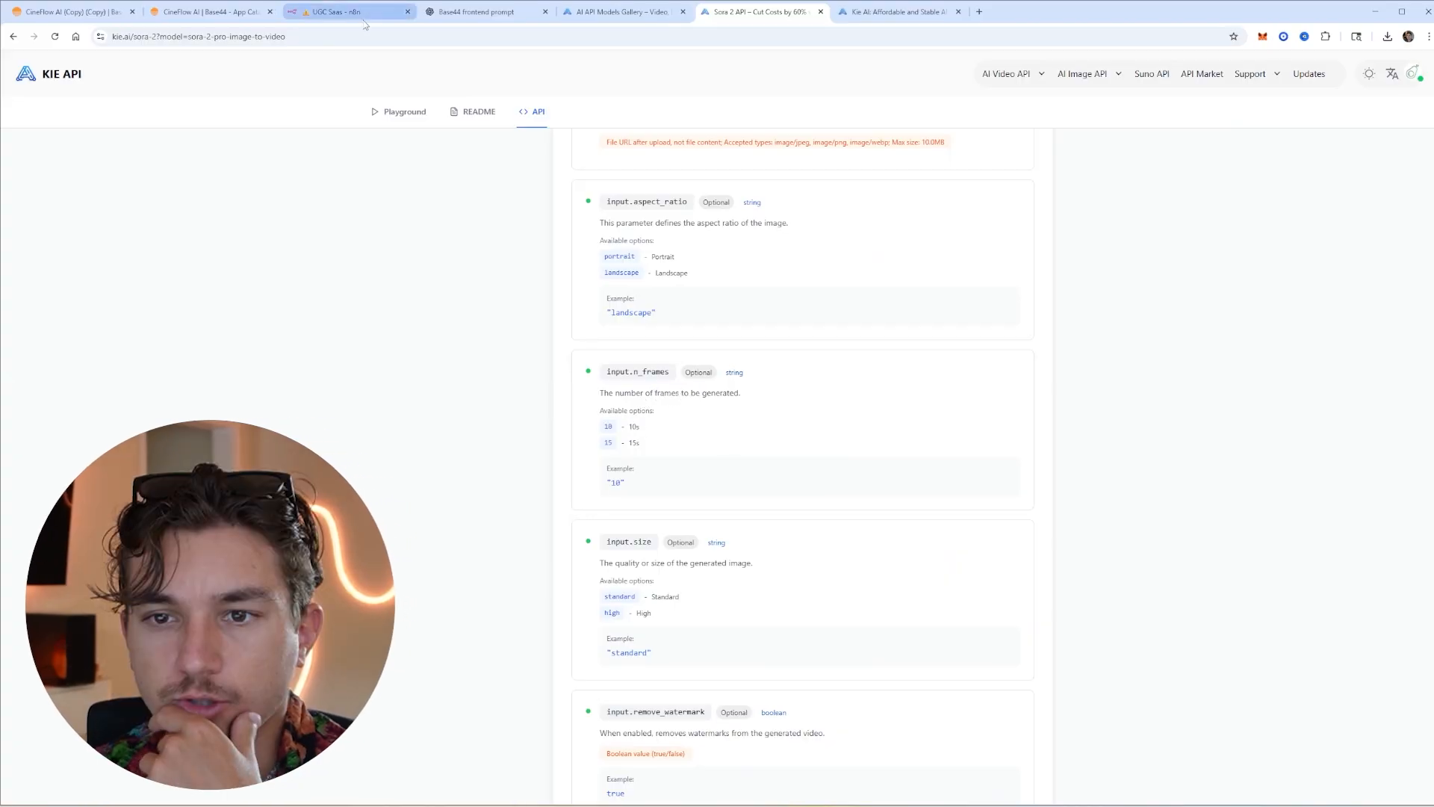
pyautogui.click(366, 22)
pyautogui.click(1094, 64)
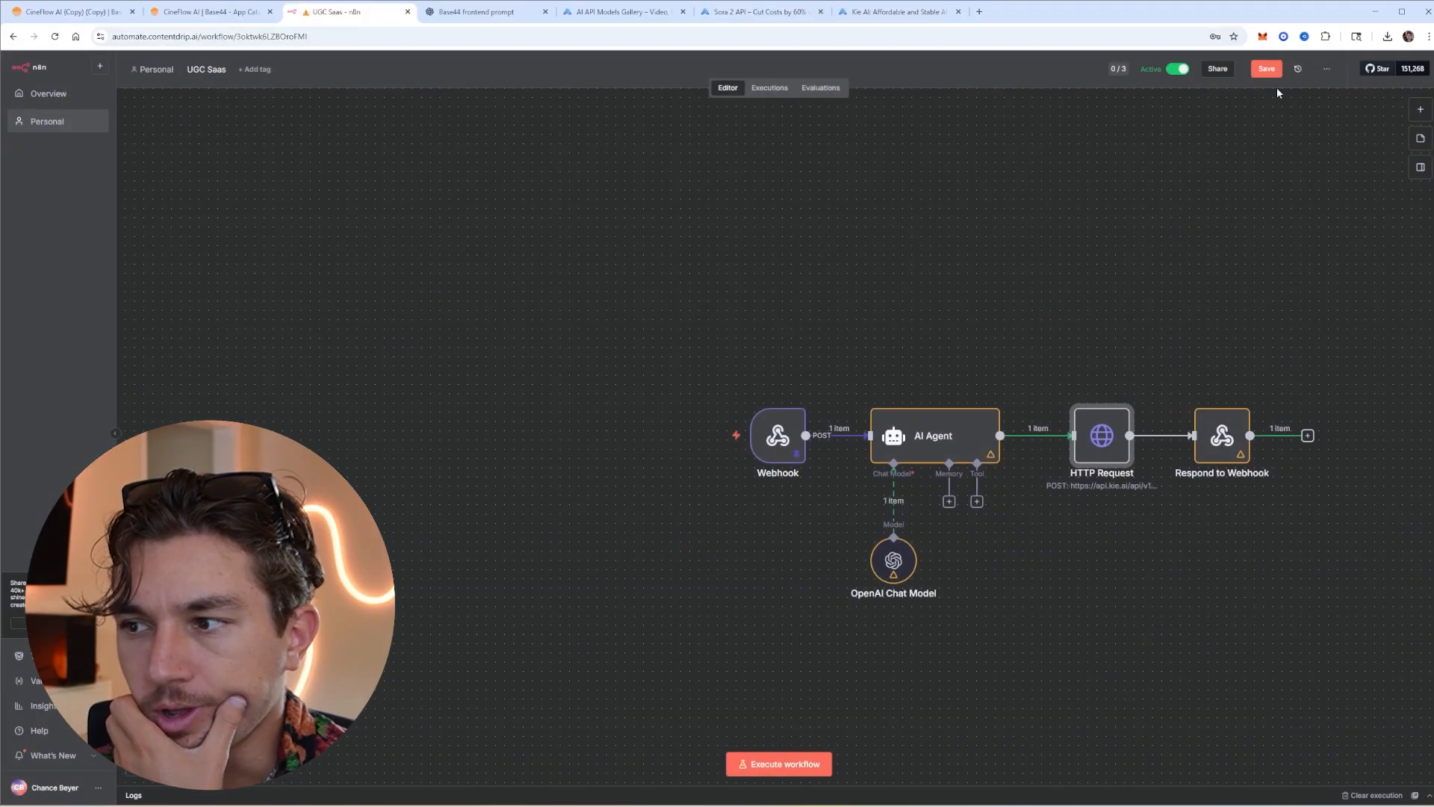
pyautogui.click(1266, 69)
# Rename the HTTP Request node to "Generate Sora 2 Task"
pyautogui.doubleClick(1102, 436)
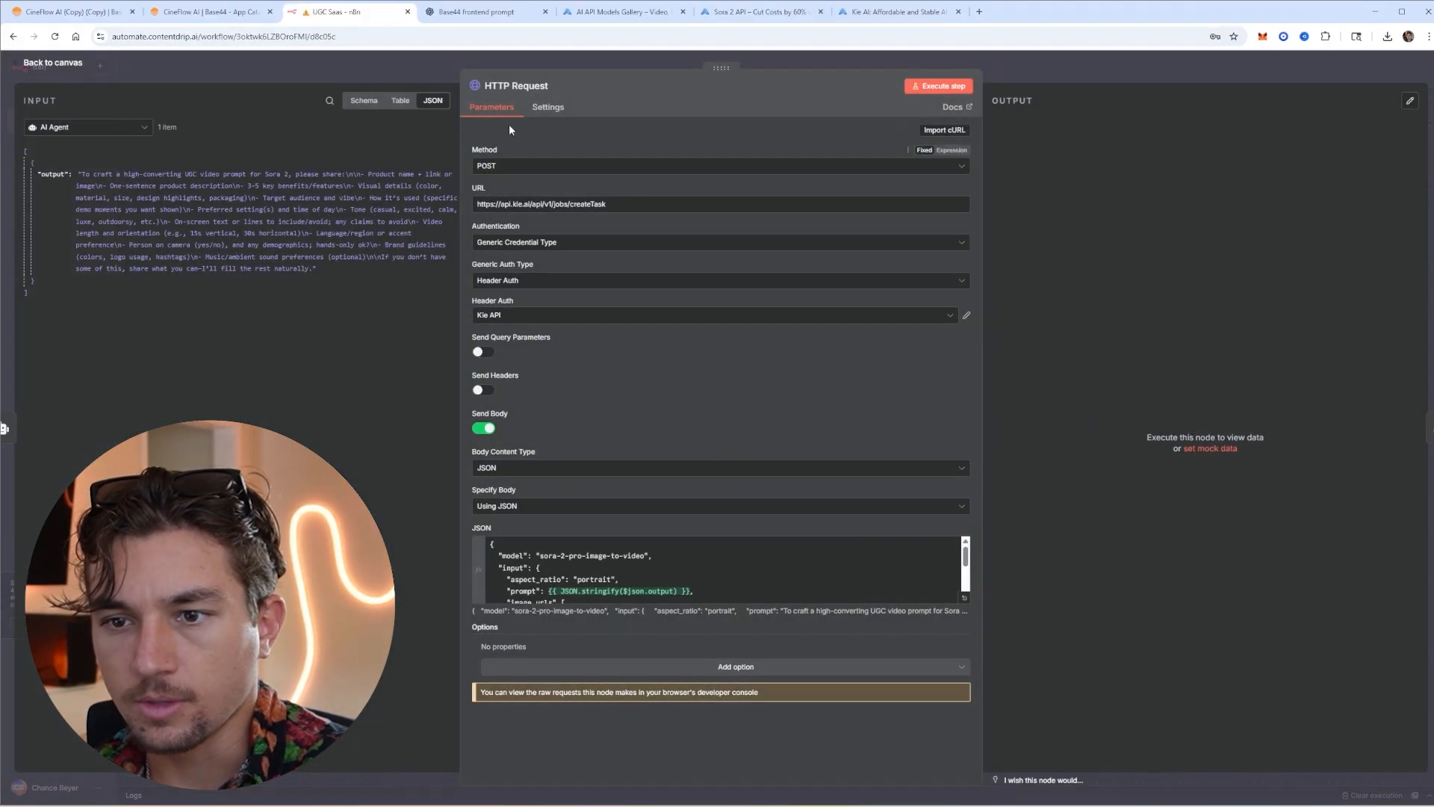
pyautogui.write('Generate Sora 2 Task')
pyautogui.press('Return')
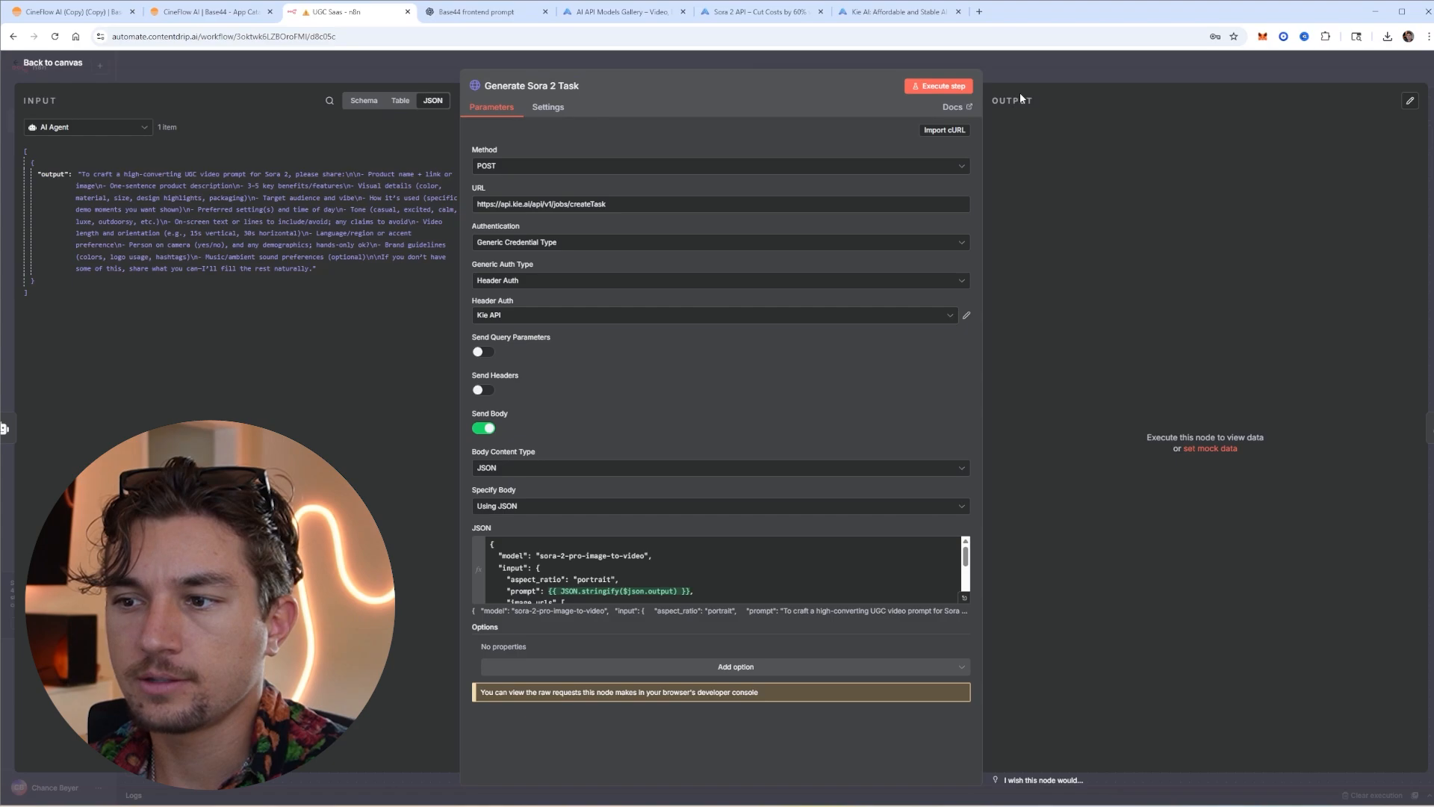
pyautogui.press('Escape')
# Insert a Wait node between Generate Sora 2 Task and Respond to Webhook and set its wait amount to 1
pyautogui.moveTo(977, 328); pyautogui.dragTo(670, 303)
pyautogui.click(818, 410)
pyautogui.write('wait')
pyautogui.press('Return')
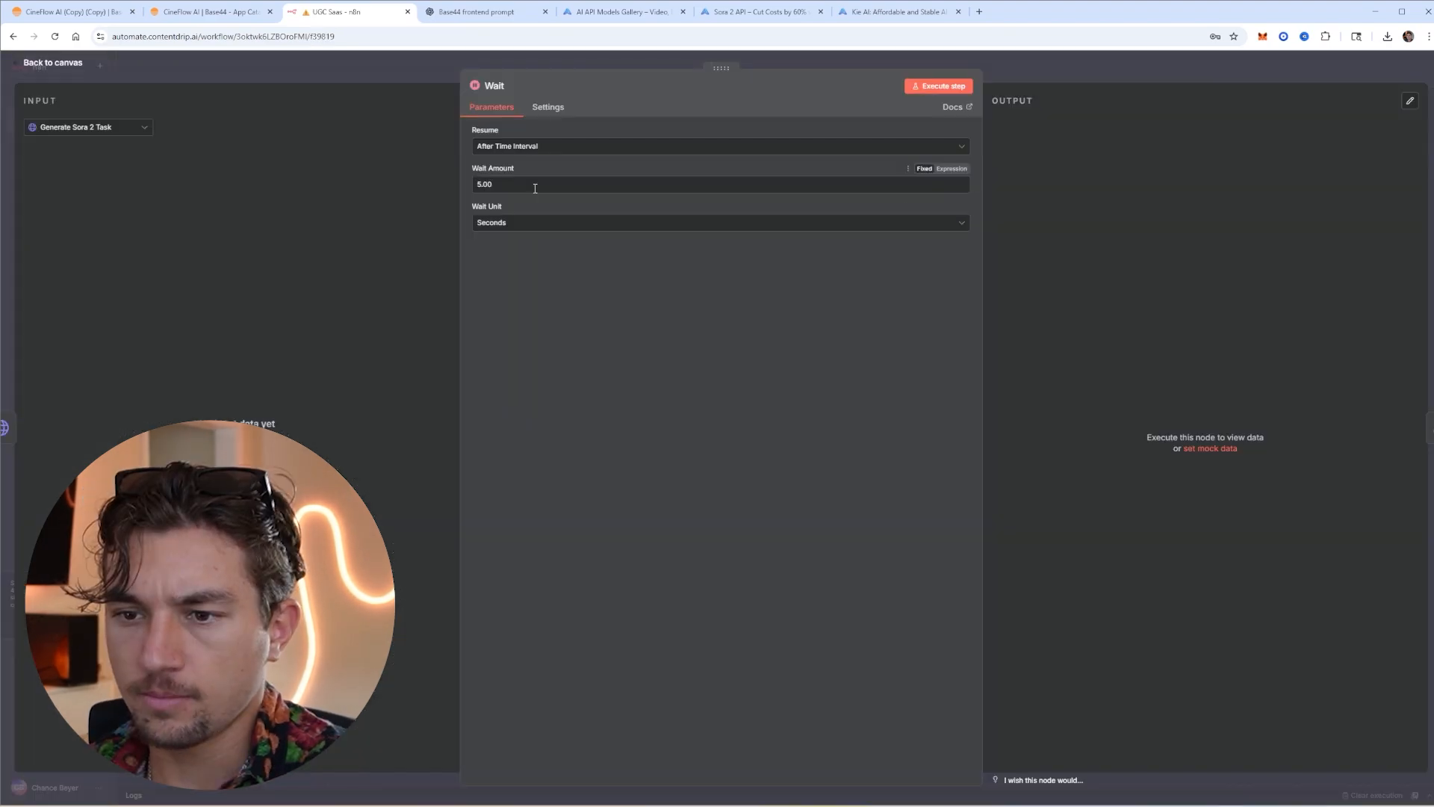
pyautogui.moveTo(483, 185); pyautogui.dragTo(475, 185)
pyautogui.write('1')
pyautogui.press('Escape')
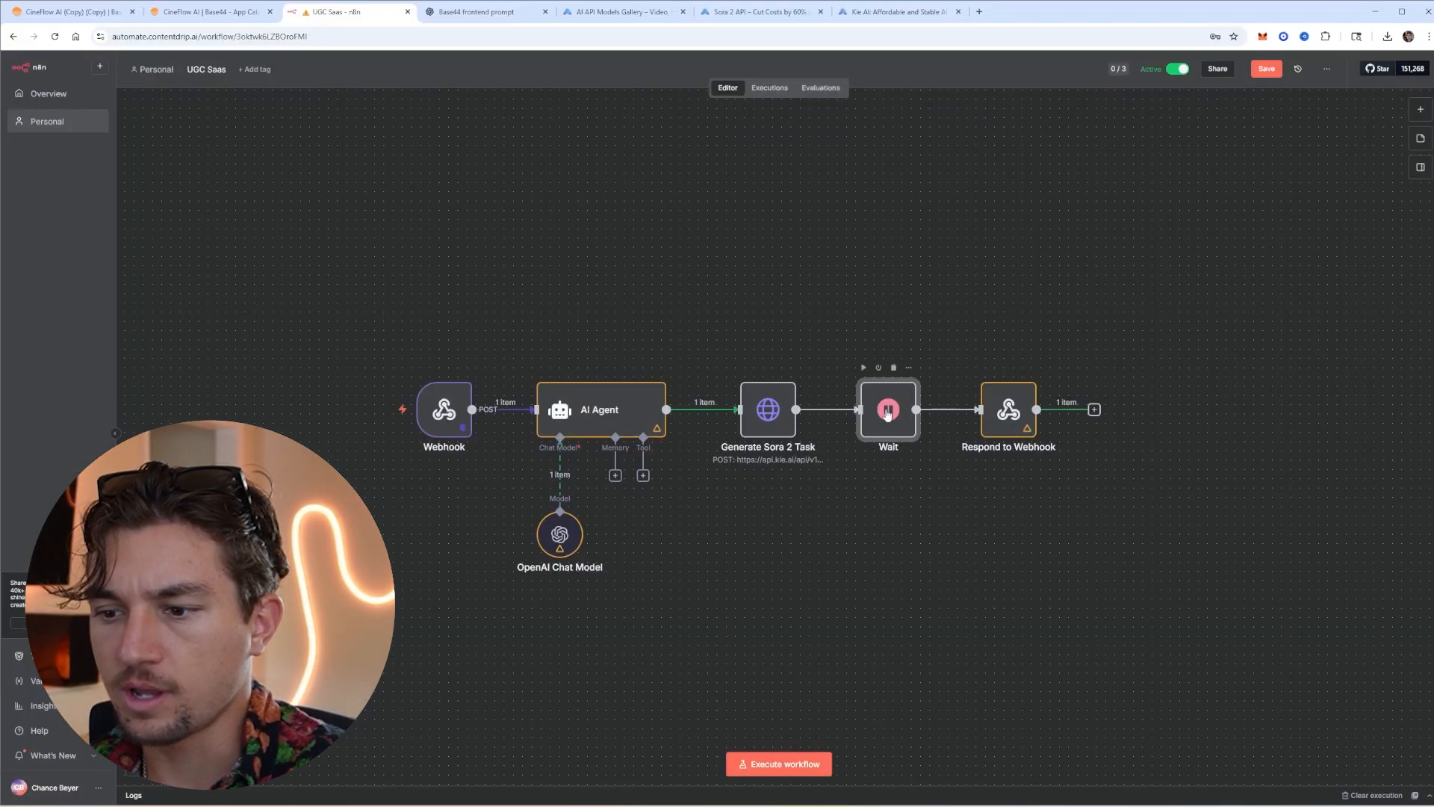
# Insert an HTTP Request node between the Wait and Respond to Webhook nodes
pyautogui.moveTo(918, 279); pyautogui.dragTo(786, 259)
pyautogui.press('Tab')
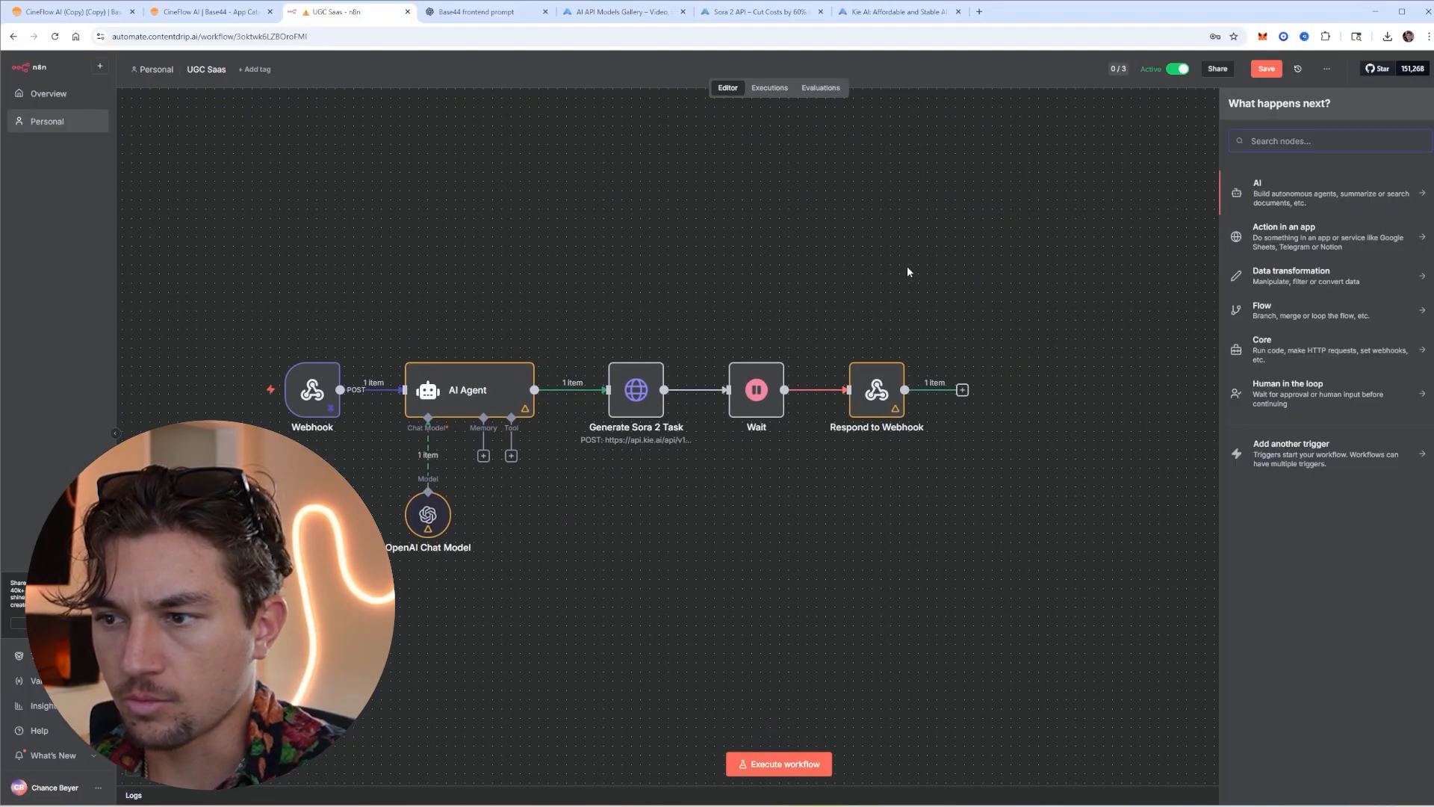
pyautogui.write('http')
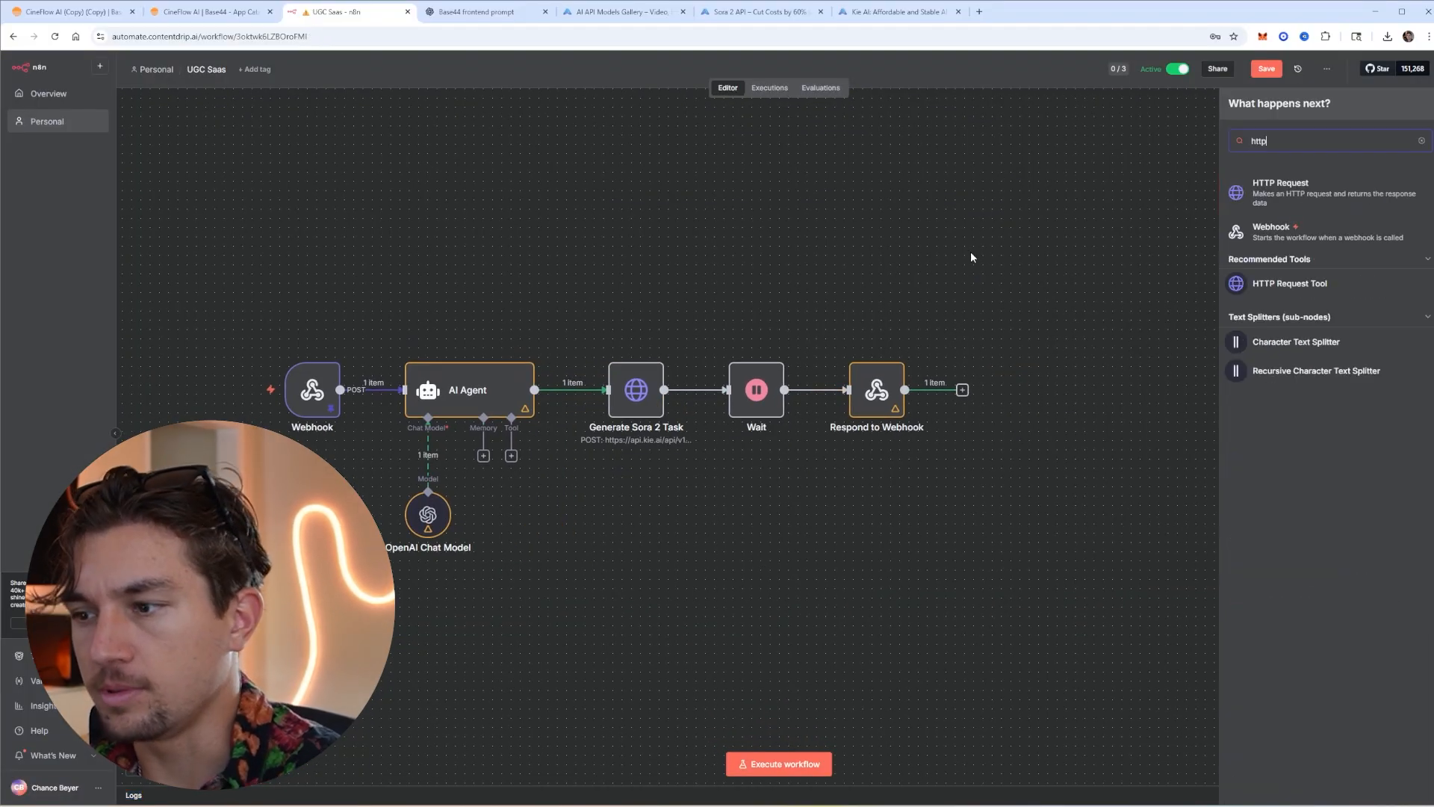
pyautogui.click(1251, 199)
# Switch to the Kie Sora 2 API docs and copy the cURL request example for the Query Task endpoint
pyautogui.click(754, 12)
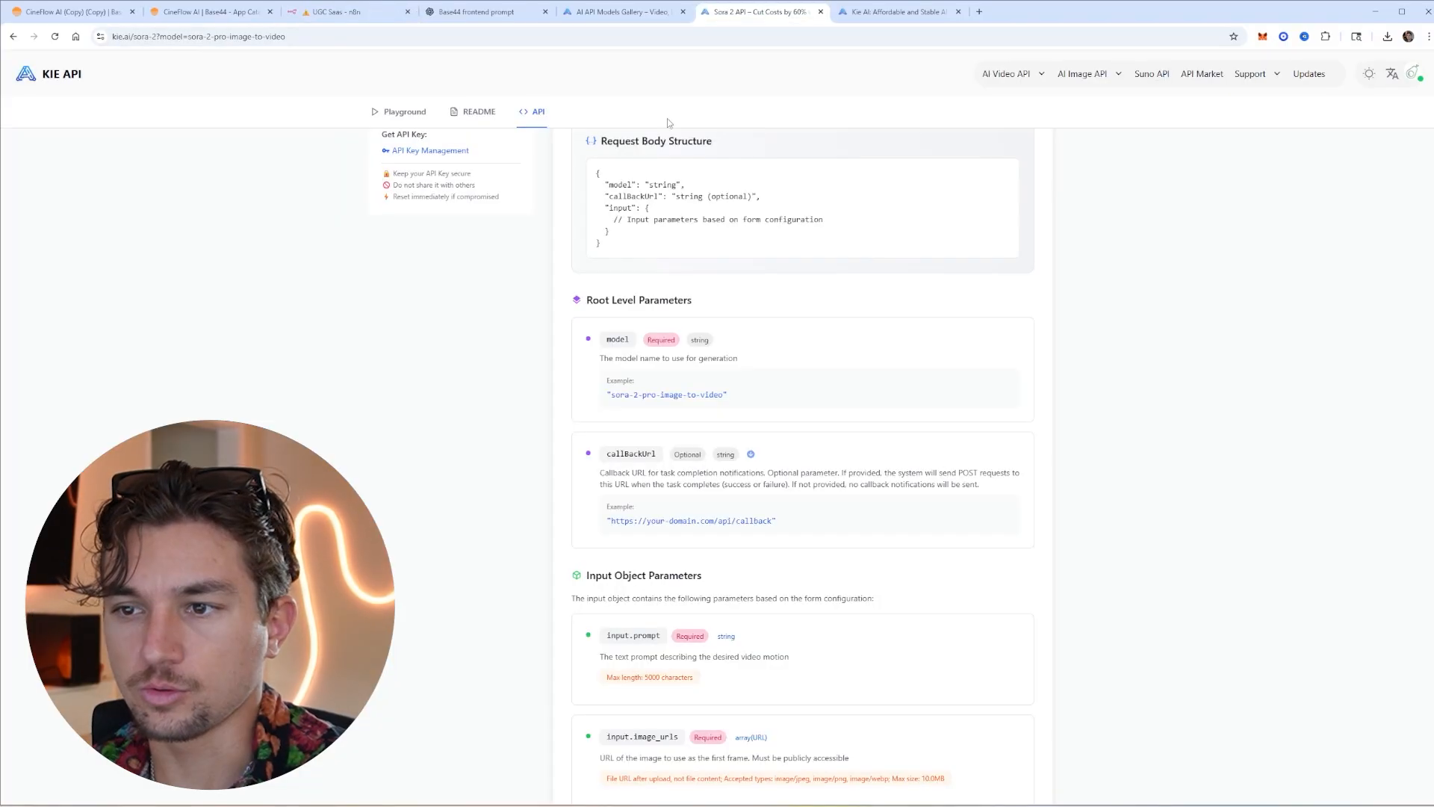
pyautogui.scroll(6, 601, 317)
pyautogui.click(451, 514)
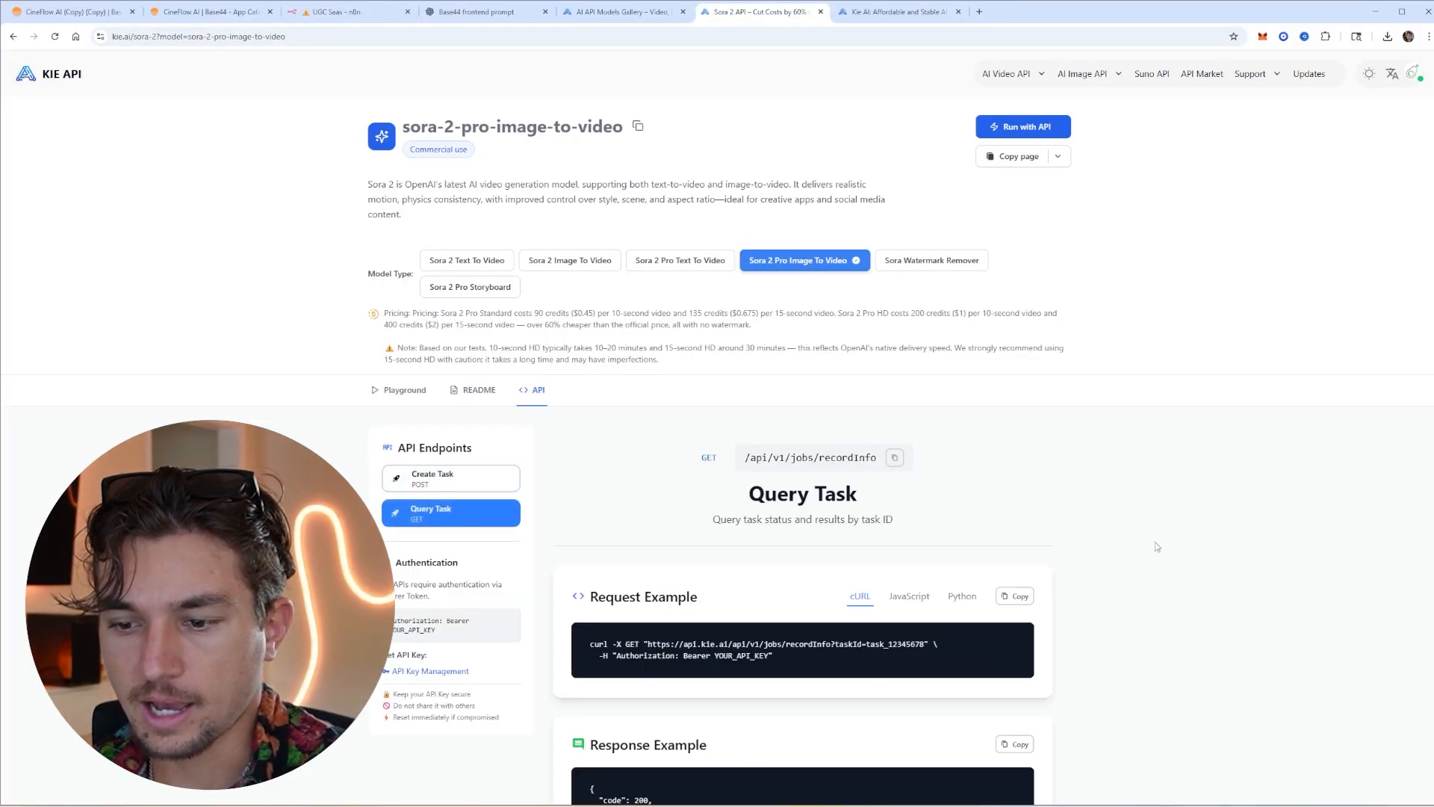
pyautogui.scroll(-3, 1155, 541)
pyautogui.click(1001, 312)
pyautogui.scroll(-2, 1133, 403)
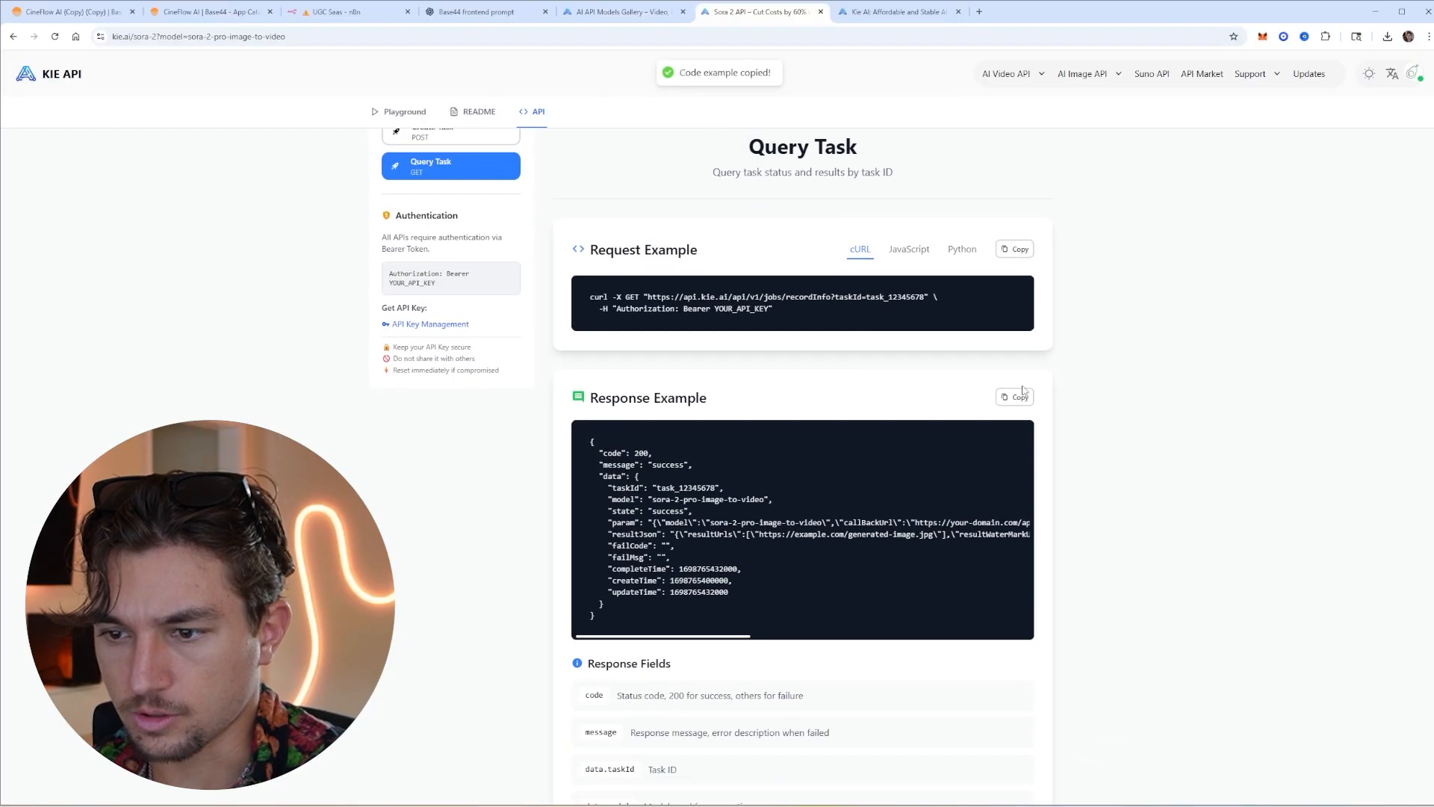
# Return to n8n and import the copied Query Task cURL command into the new HTTP Request node
pyautogui.hotkey('ctrl', '3')
pyautogui.click(944, 129)
pyautogui.hotkey('ctrl', 'v')
pyautogui.click(887, 473)
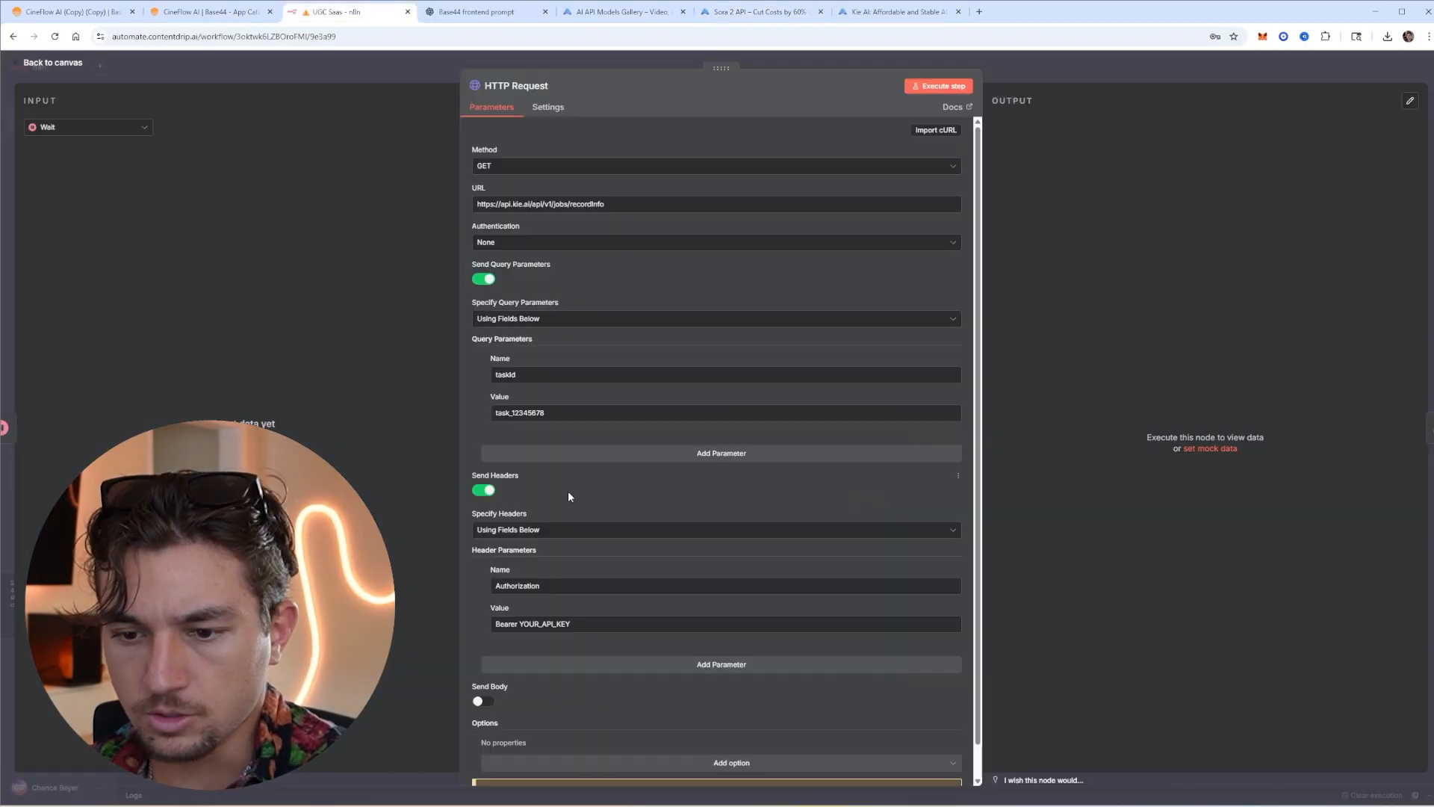
# Turn off Send Headers and set authentication to Generic Credential Type with Header Auth using the Kie API credential
pyautogui.scroll(-1, 530, 522)
pyautogui.click(483, 457)
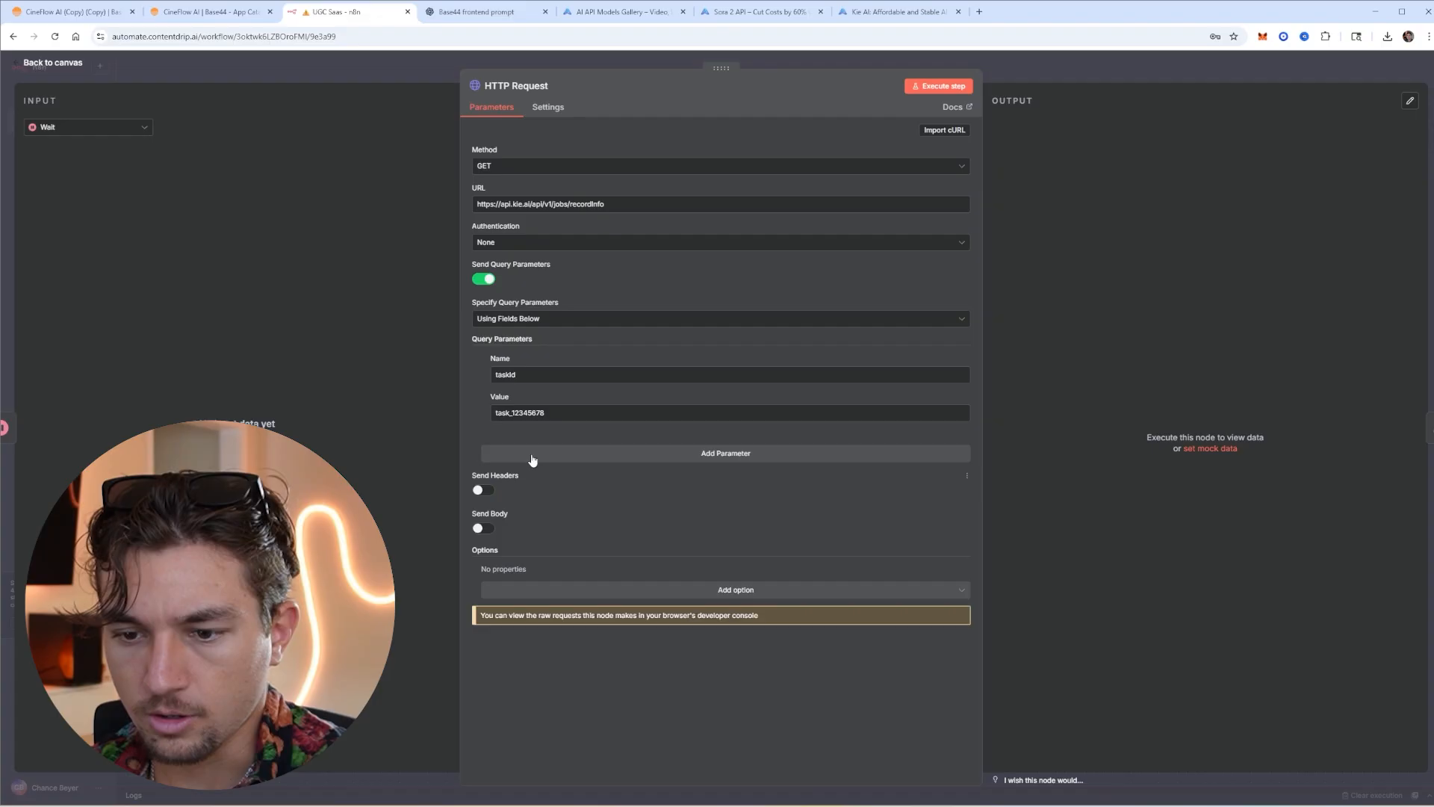
pyautogui.click(527, 243)
pyautogui.click(531, 318)
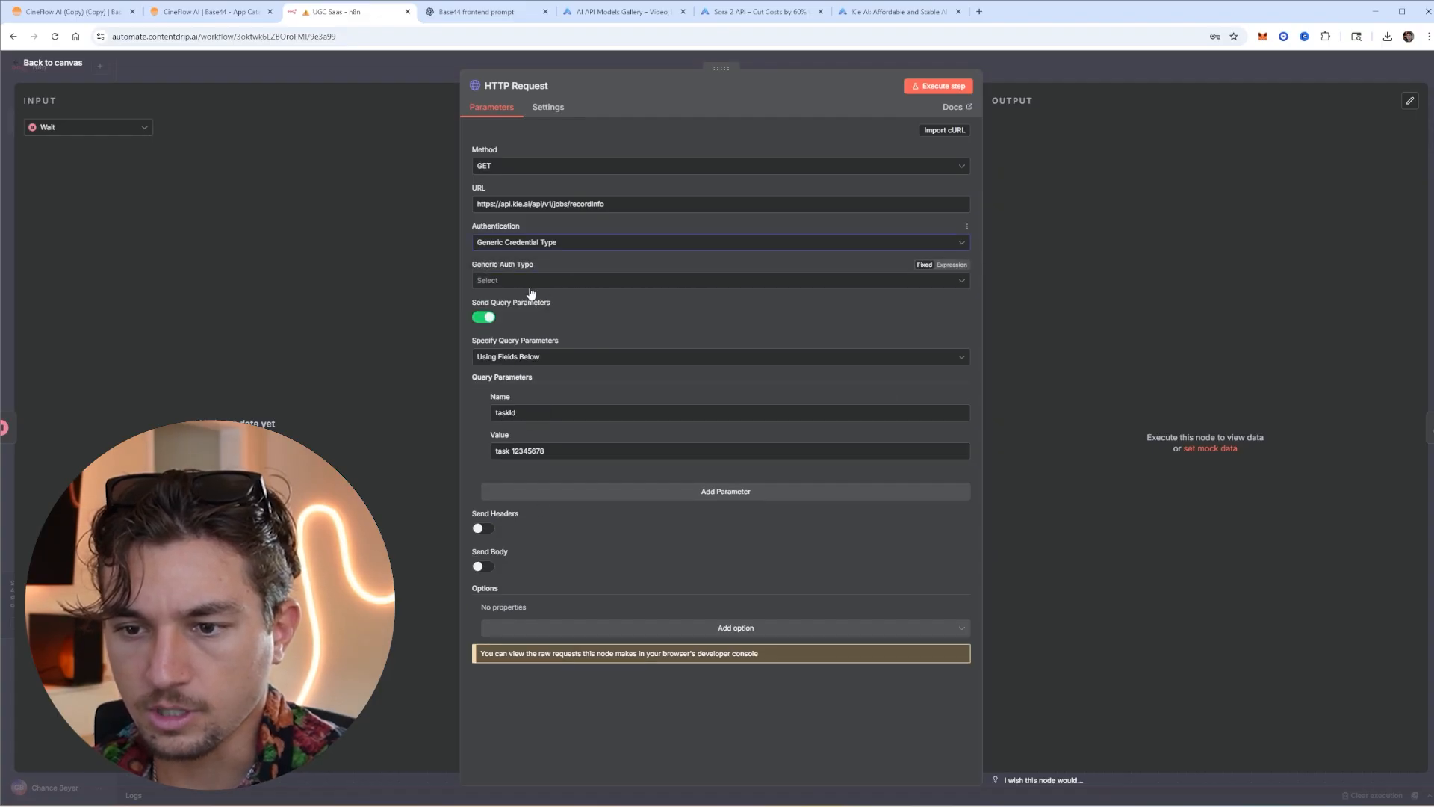
pyautogui.click(530, 281)
pyautogui.click(544, 389)
pyautogui.click(549, 316)
pyautogui.scroll(-3, 543, 402)
pyautogui.scroll(3, 544, 402)
pyautogui.scroll(-3, 545, 401)
pyautogui.click(550, 355)
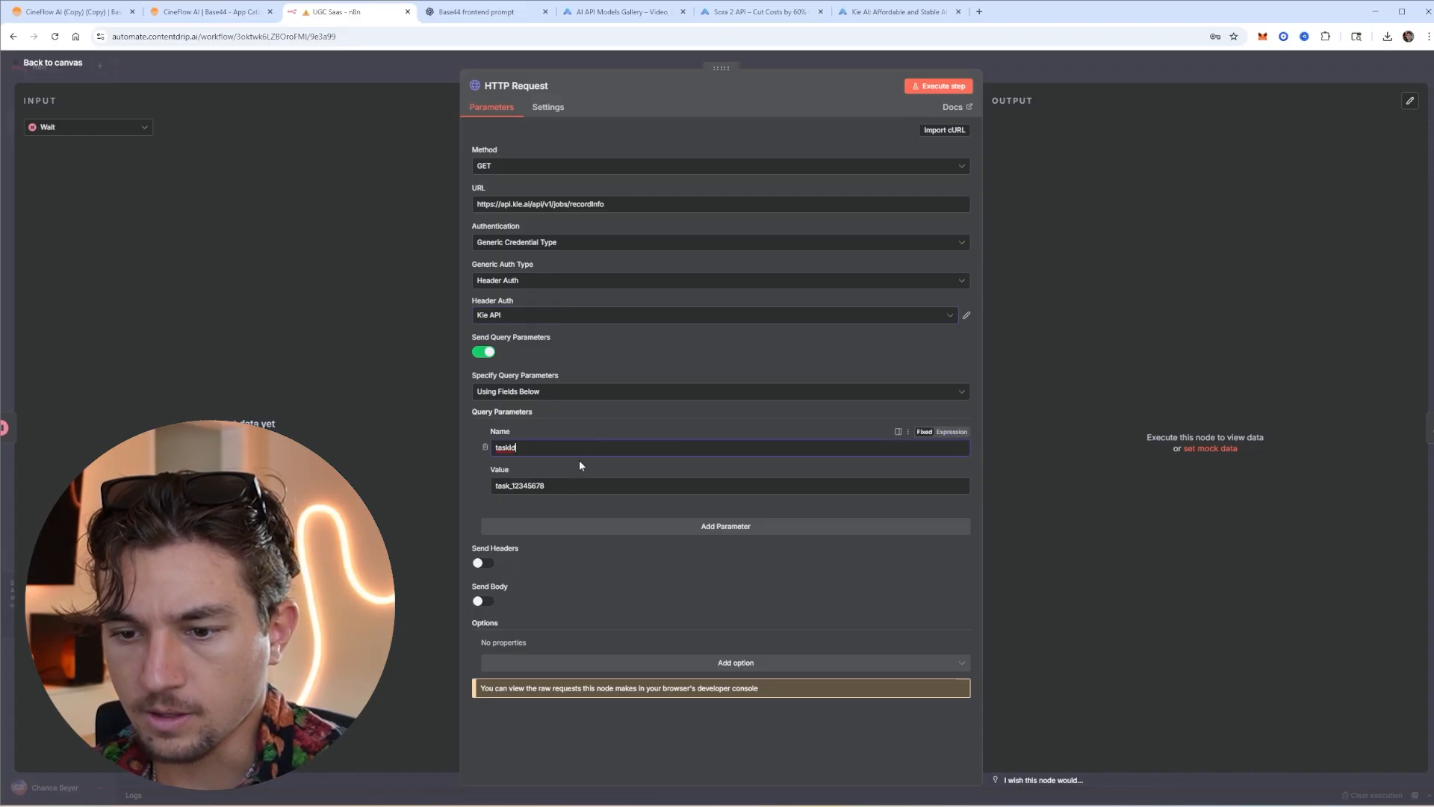
# Leave the HTTP Request node's settings and save the workflow
pyautogui.doubleClick(534, 486)
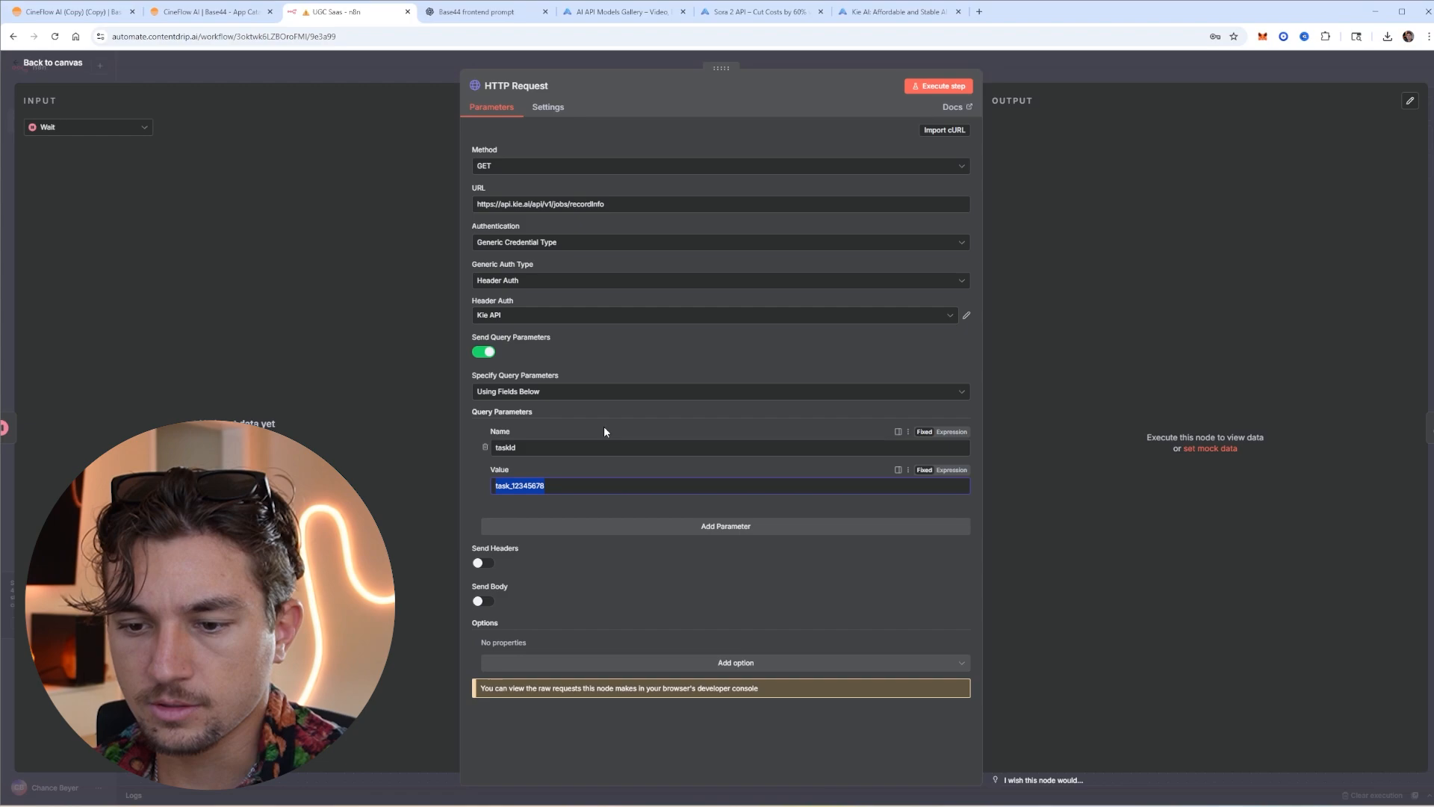
pyautogui.press('Escape')
pyautogui.click(1265, 68)
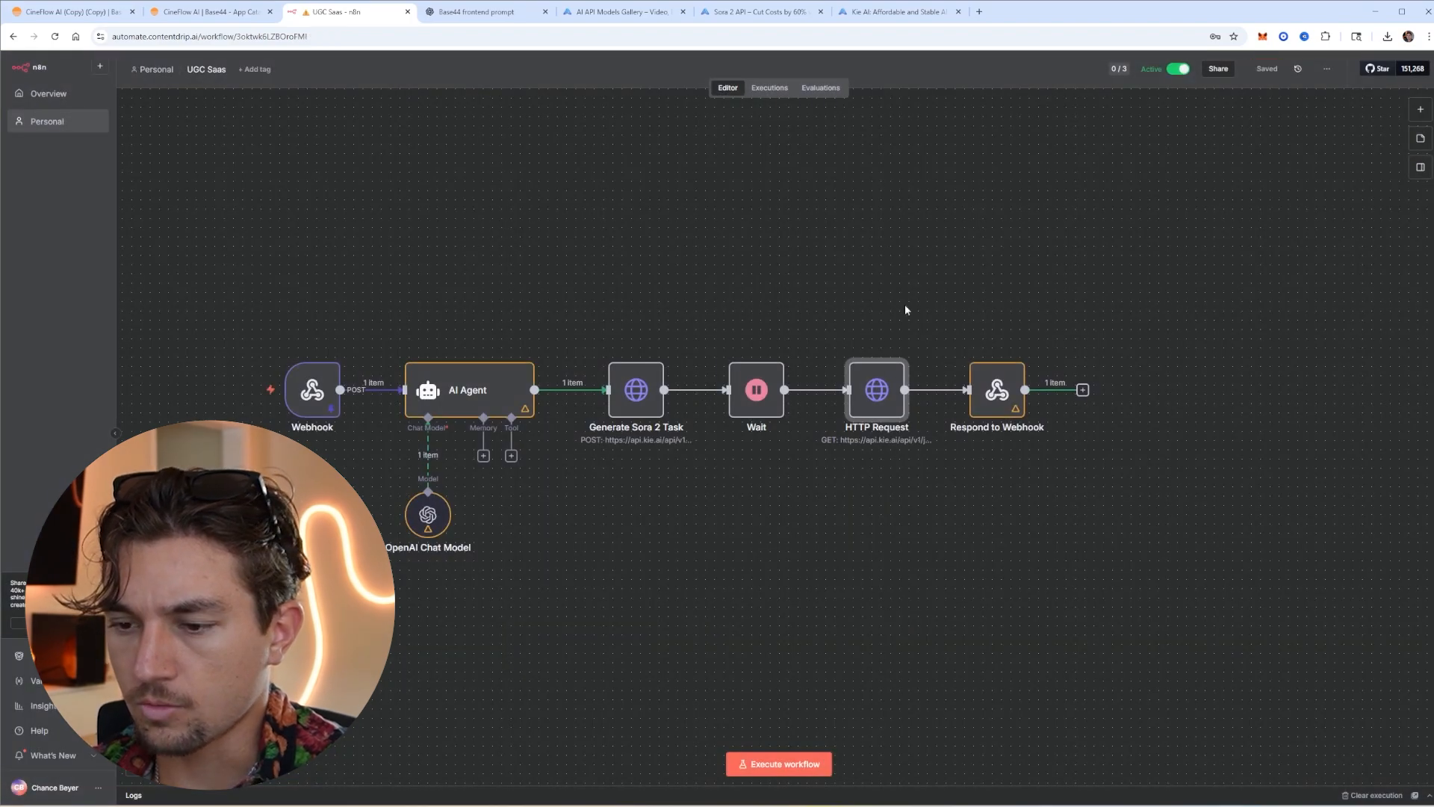
# Insert an If node between the HTTP Request and Respond to Webhook nodes
pyautogui.click(927, 389)
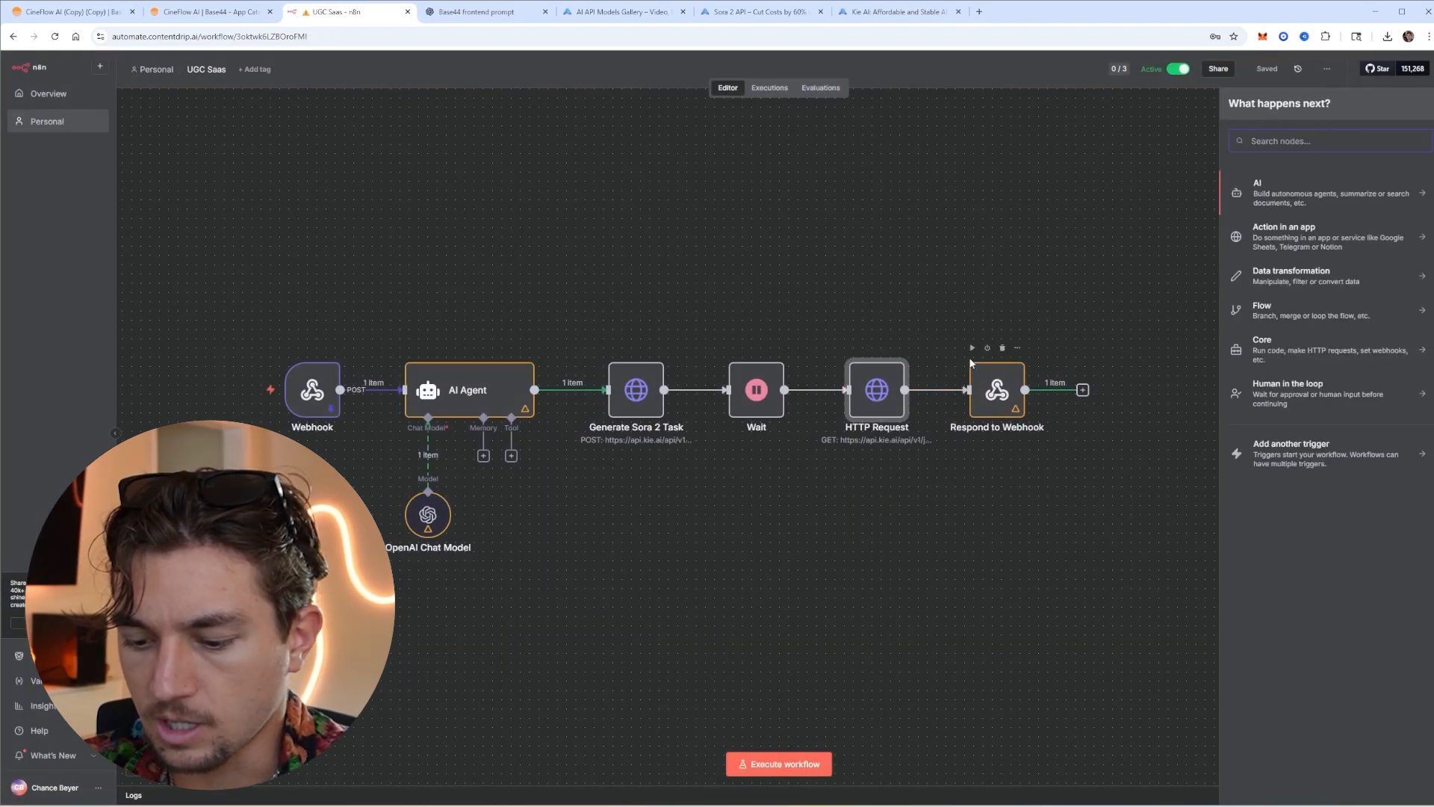
pyautogui.write('if')
pyautogui.press('Return')
pyautogui.click(984, 66)
# Rename the HTTP Request node after Wait to "Query Sora 2 Task"
pyautogui.doubleClick(649, 361)
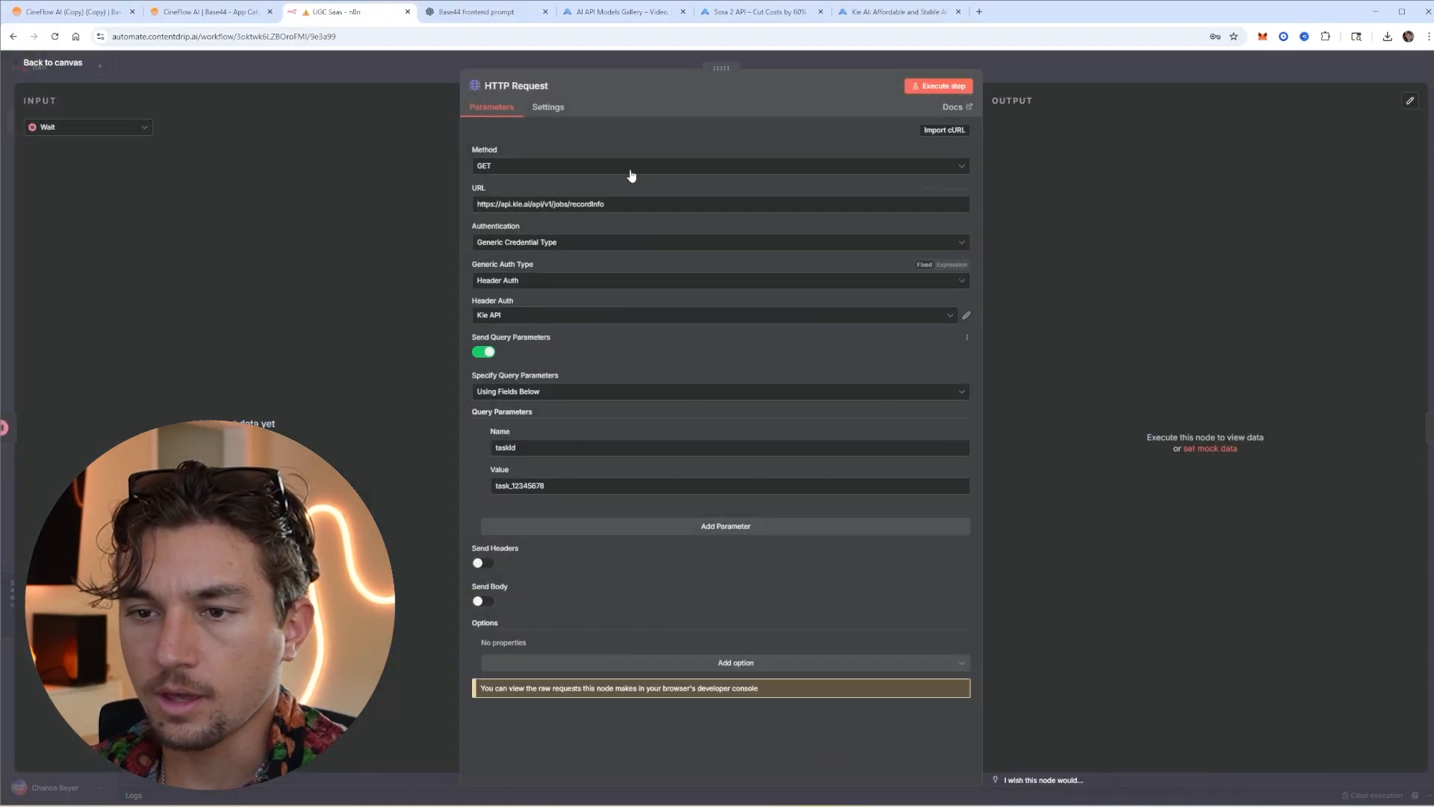
pyautogui.click(538, 88)
pyautogui.write('Query Sora')
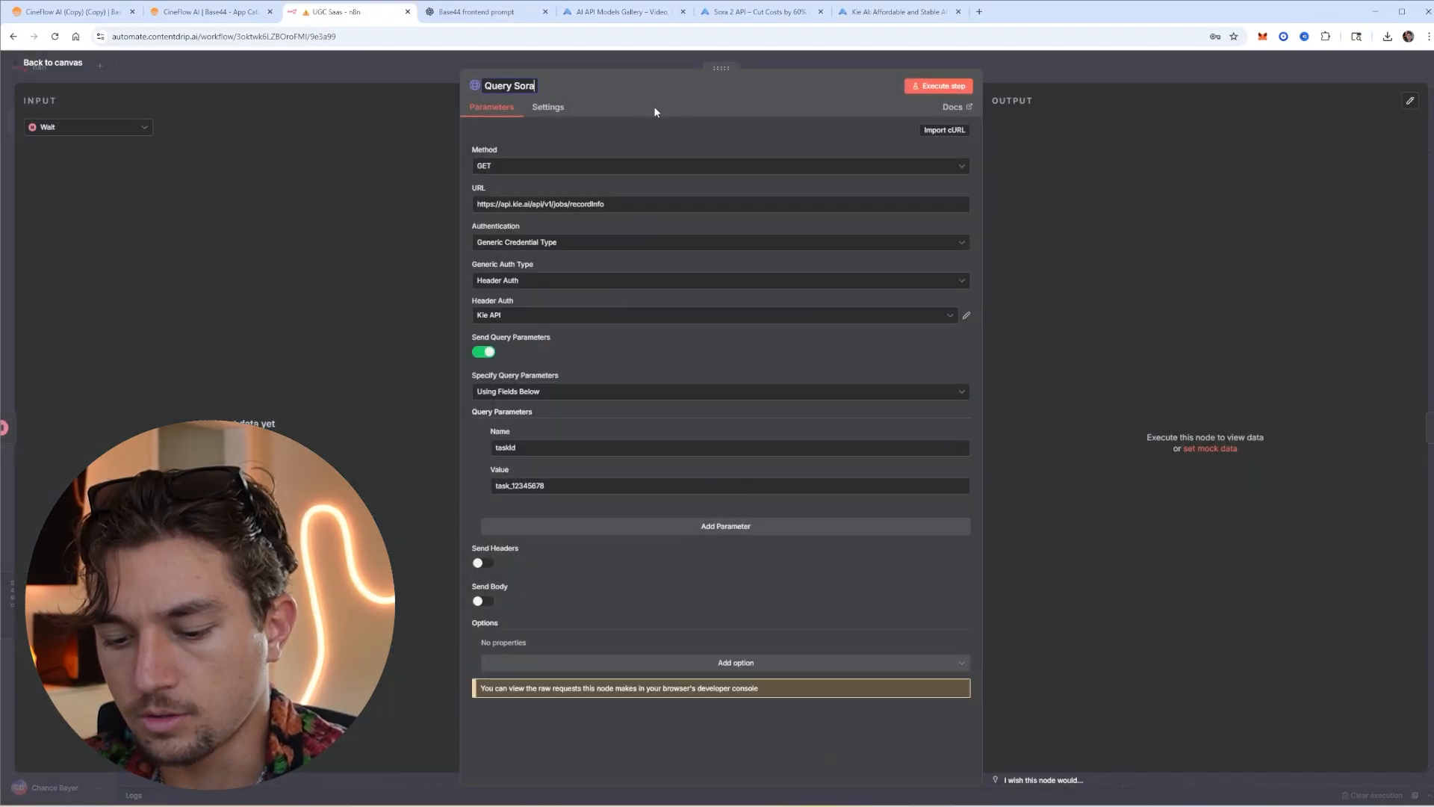
pyautogui.write(' 2 Task')
pyautogui.press('Return')
pyautogui.press('Escape')
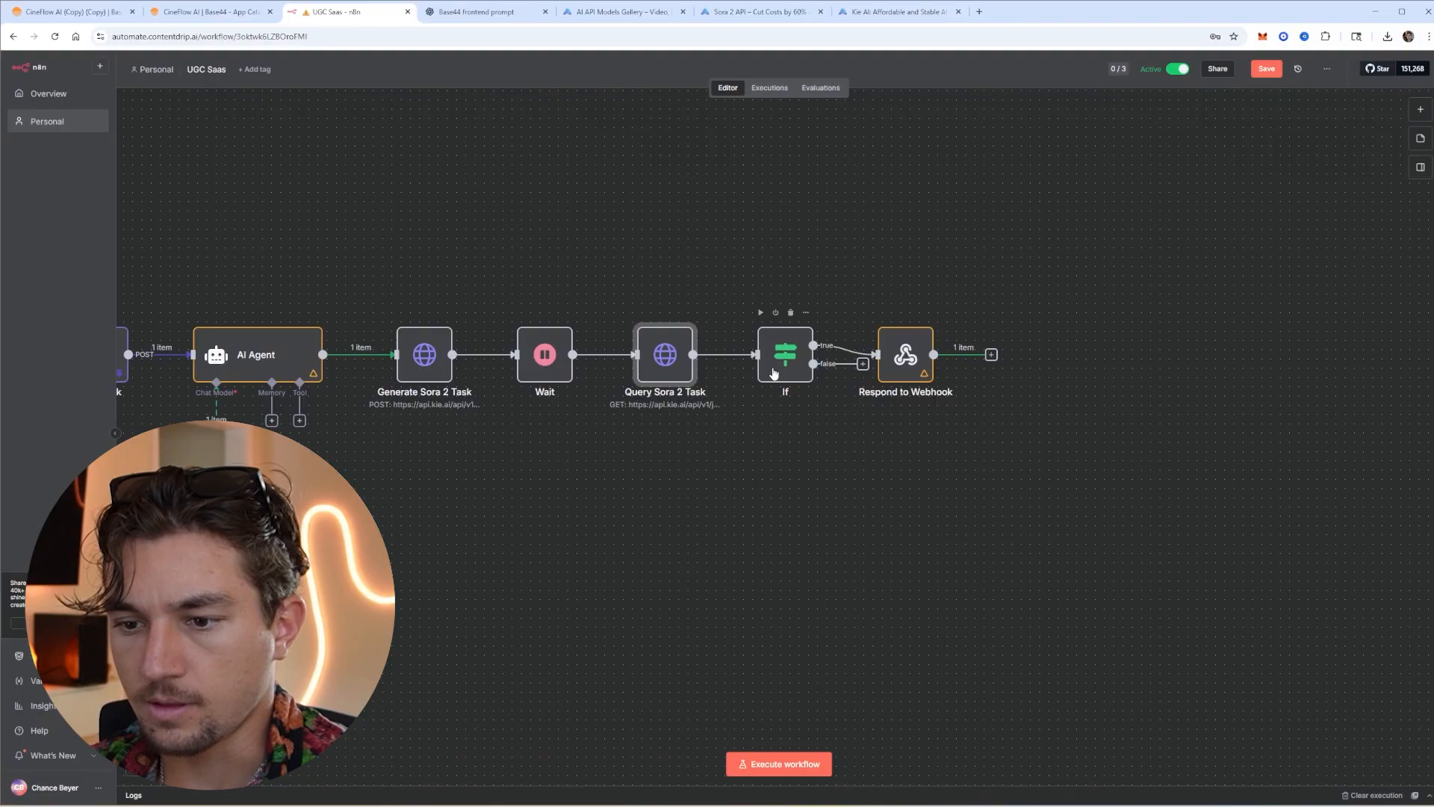
# Set the first value of the If node's "is equal to" condition to the expression {{ $json.data.state }}
pyautogui.doubleClick(785, 354)
pyautogui.click(540, 155)
pyautogui.hotkey('ctrl', 'v')
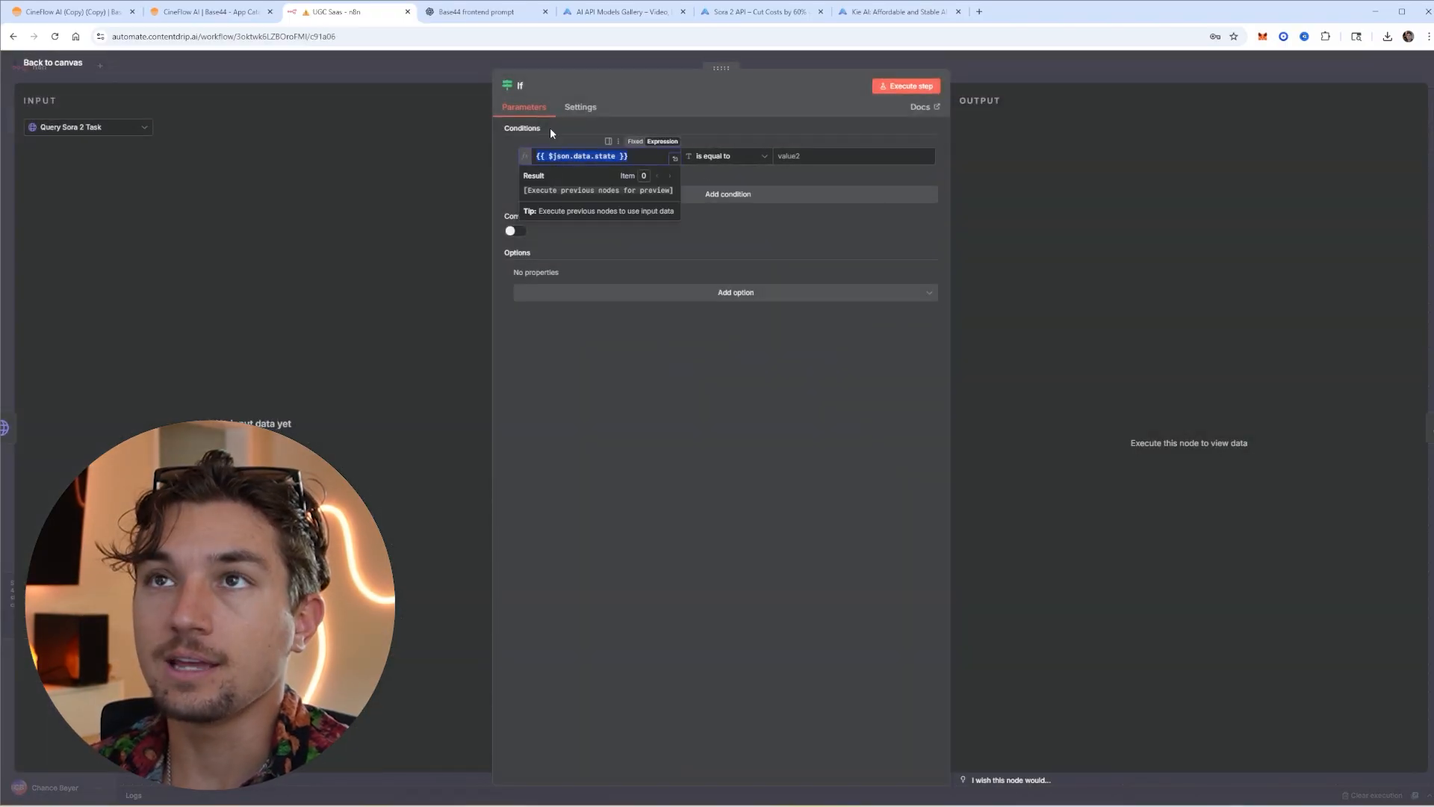
pyautogui.click(640, 98)
pyautogui.click(629, 61)
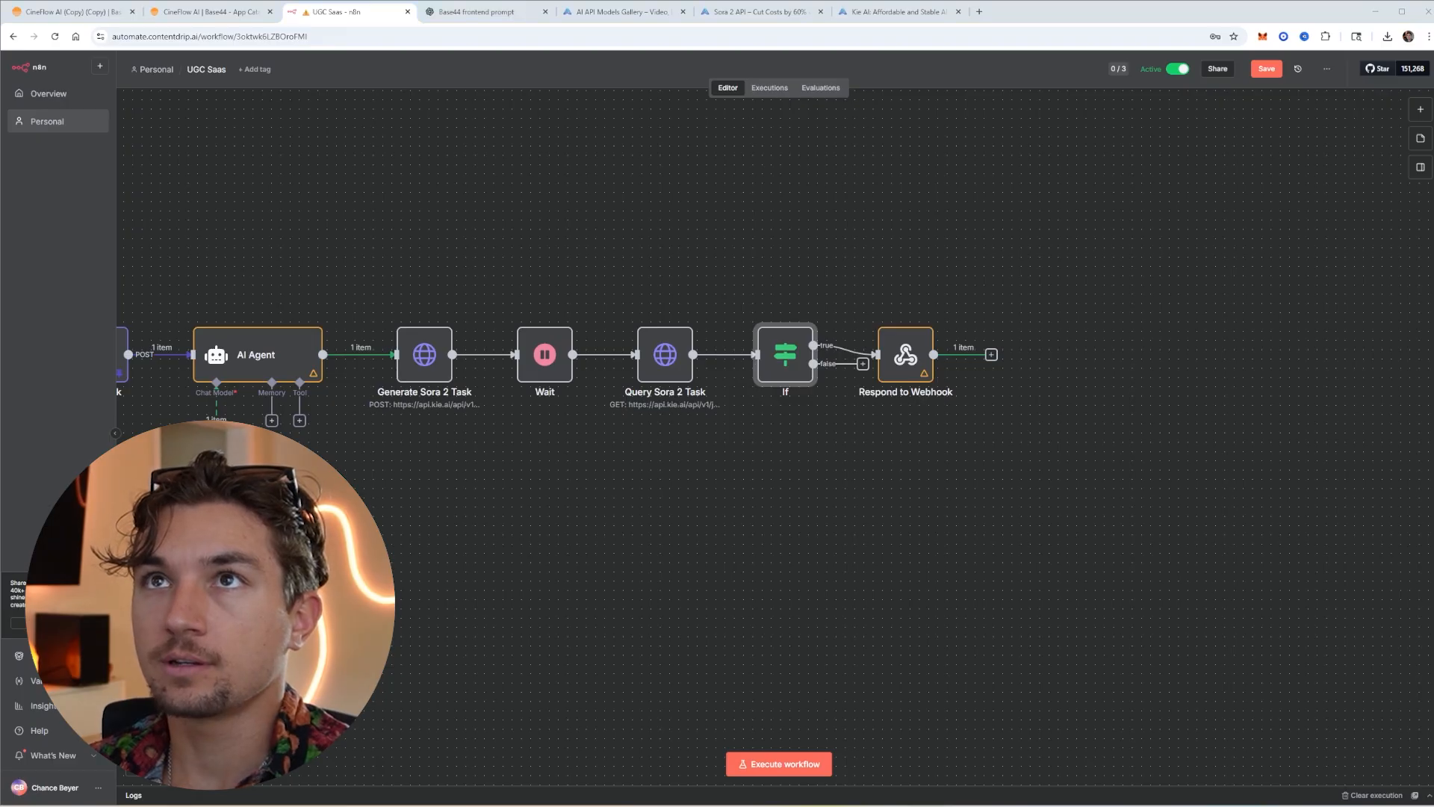
pyautogui.doubleClick(785, 342)
pyautogui.click(816, 162)
pyautogui.press('Escape')
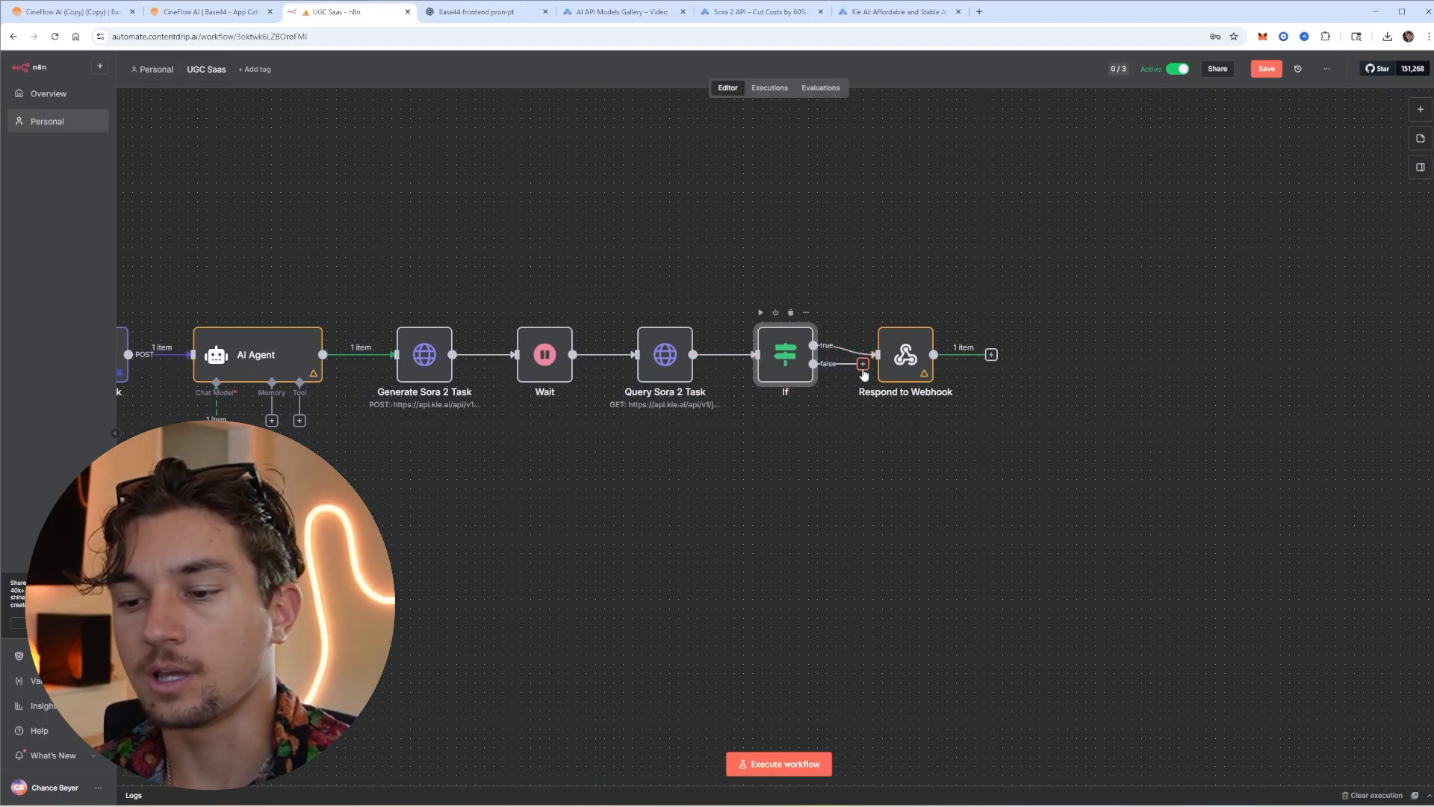
# Connect the If node's false output back to the Wait node and save the workflow
pyautogui.moveTo(863, 369); pyautogui.dragTo(516, 357)
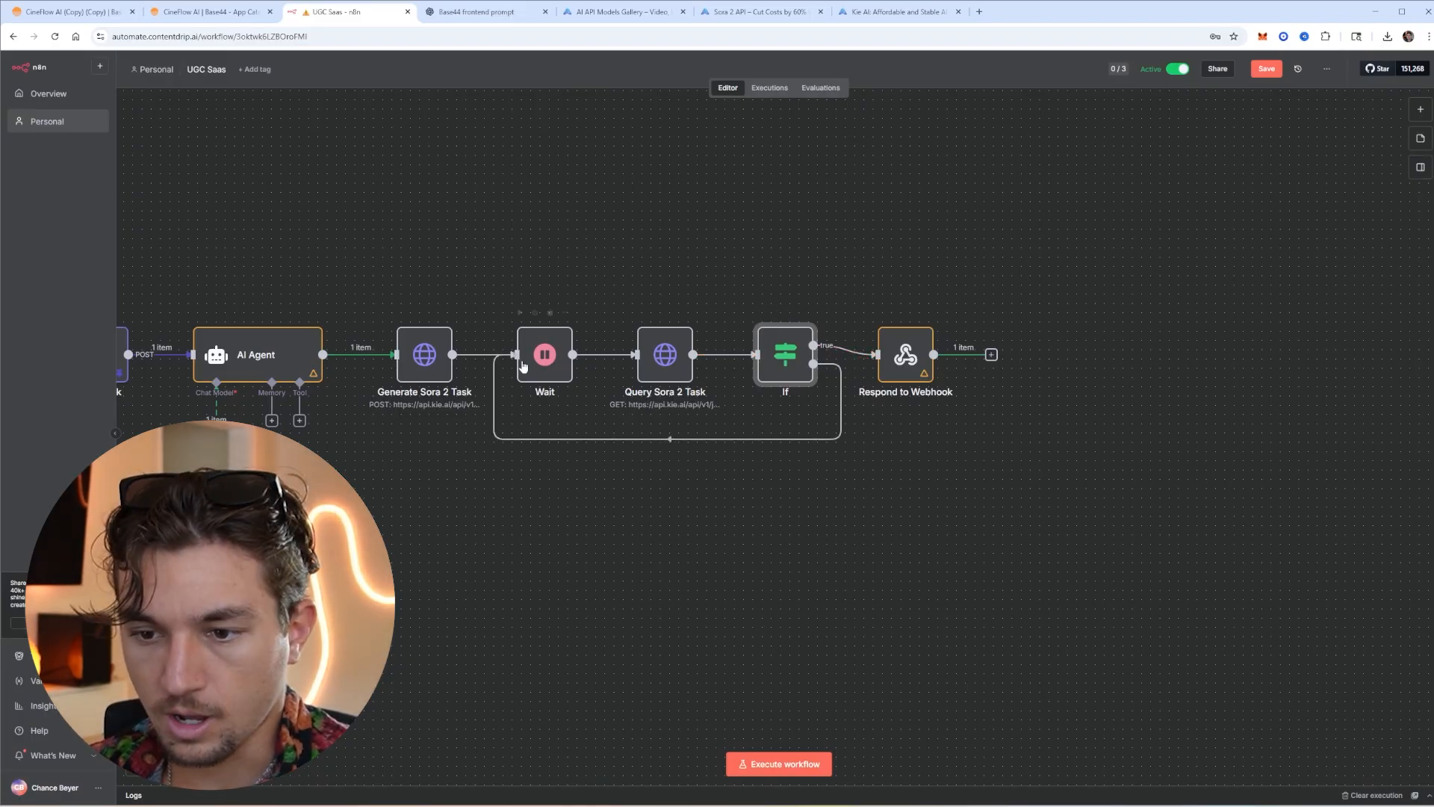
pyautogui.hotkey('ctrl', 's')
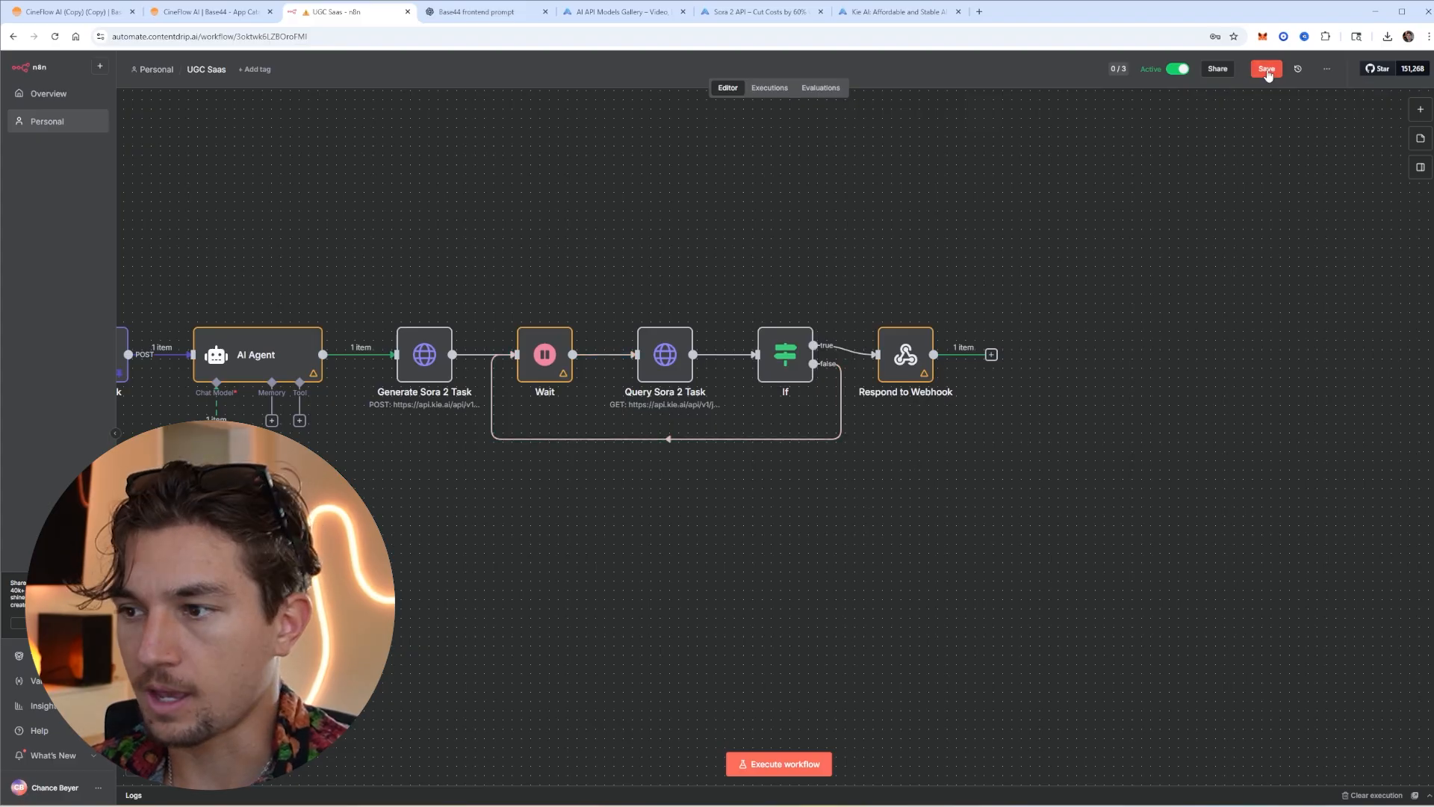
pyautogui.scroll(-4, 1026, 313)
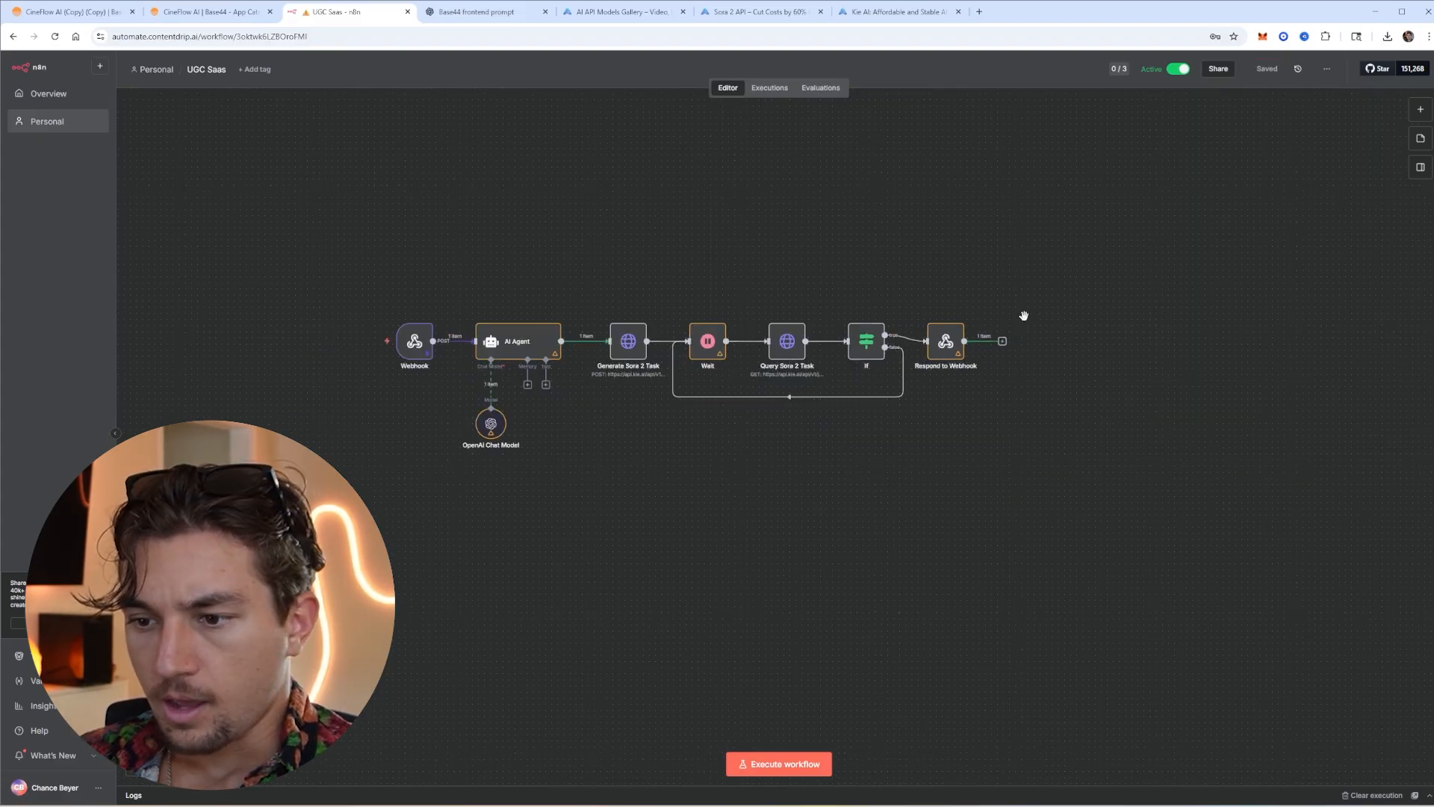
pyautogui.scroll(3, 961, 358)
pyautogui.moveTo(679, 235); pyautogui.dragTo(737, 251)
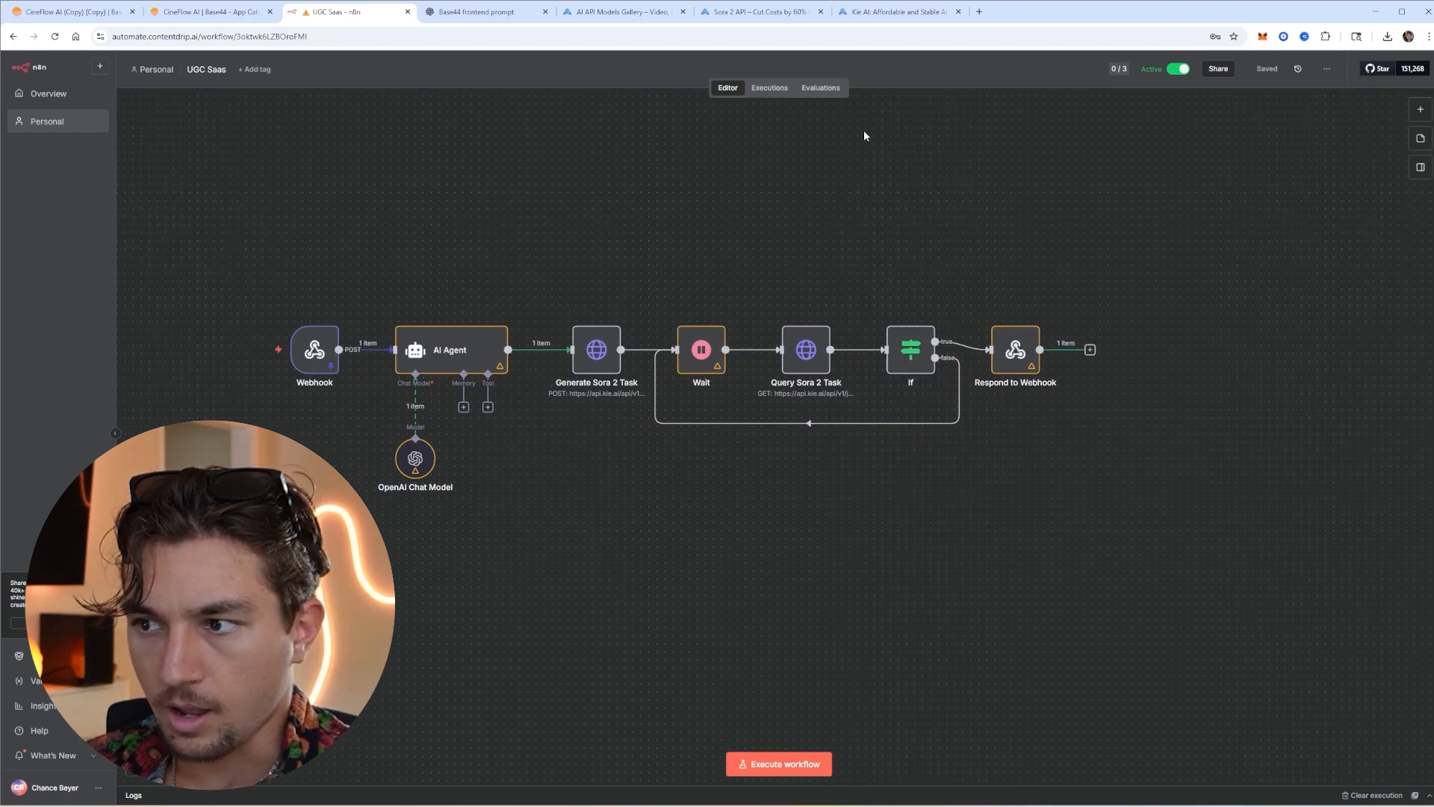
# Switch to the Base44 app, select the full details text in an existing Yellow truck request and return to the dashboard
pyautogui.click(89, 15)
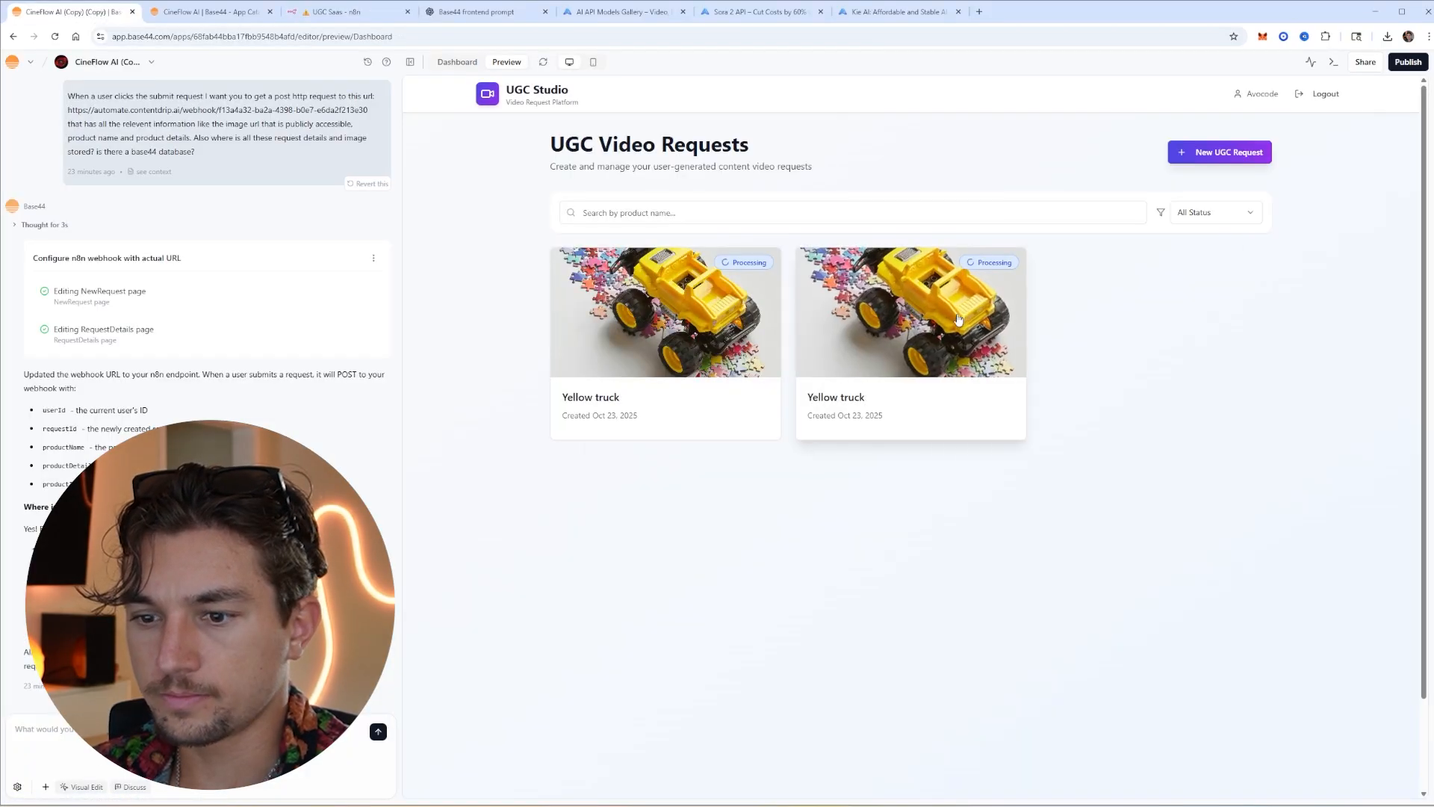
pyautogui.click(889, 340)
pyautogui.moveTo(846, 507); pyautogui.dragTo(609, 508)
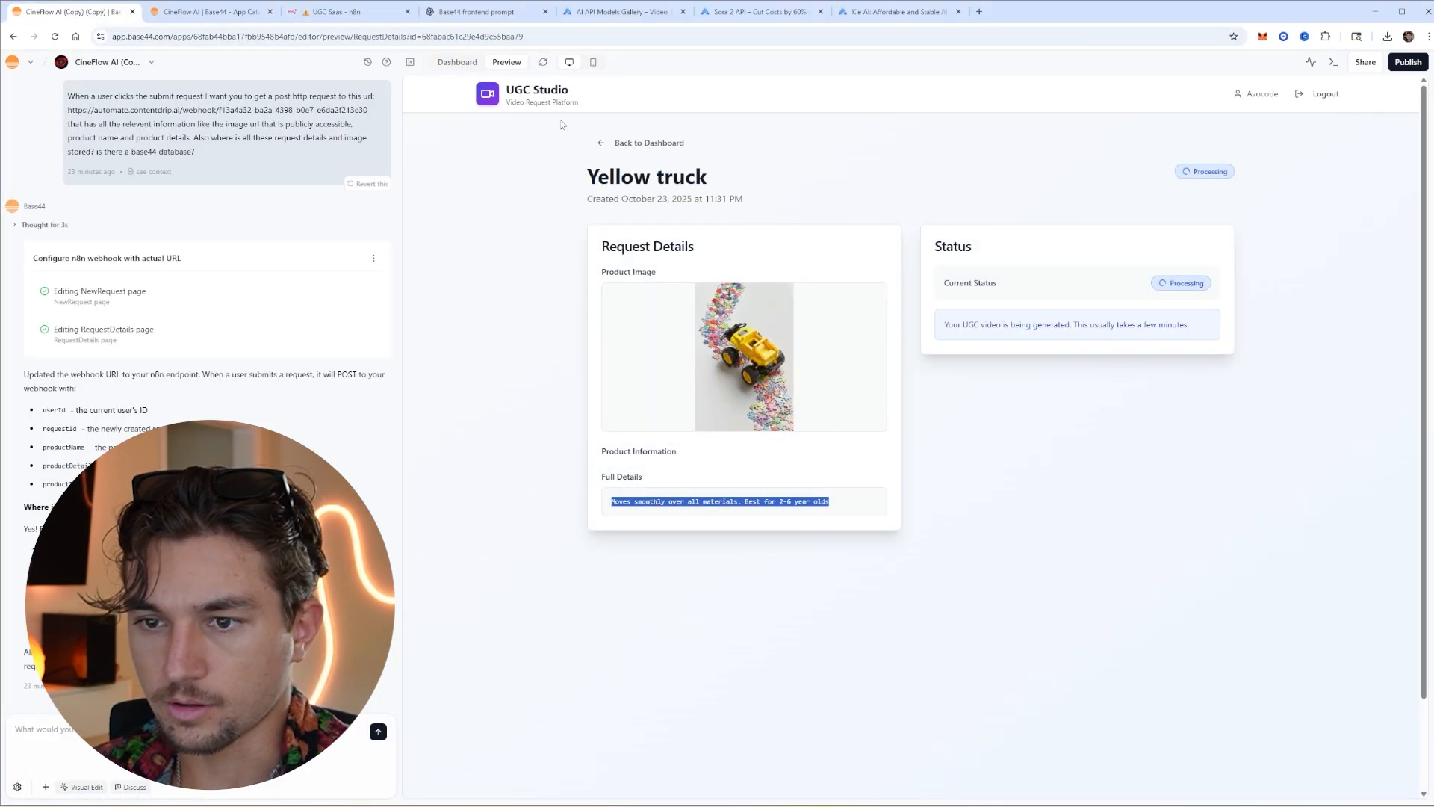
pyautogui.click(644, 143)
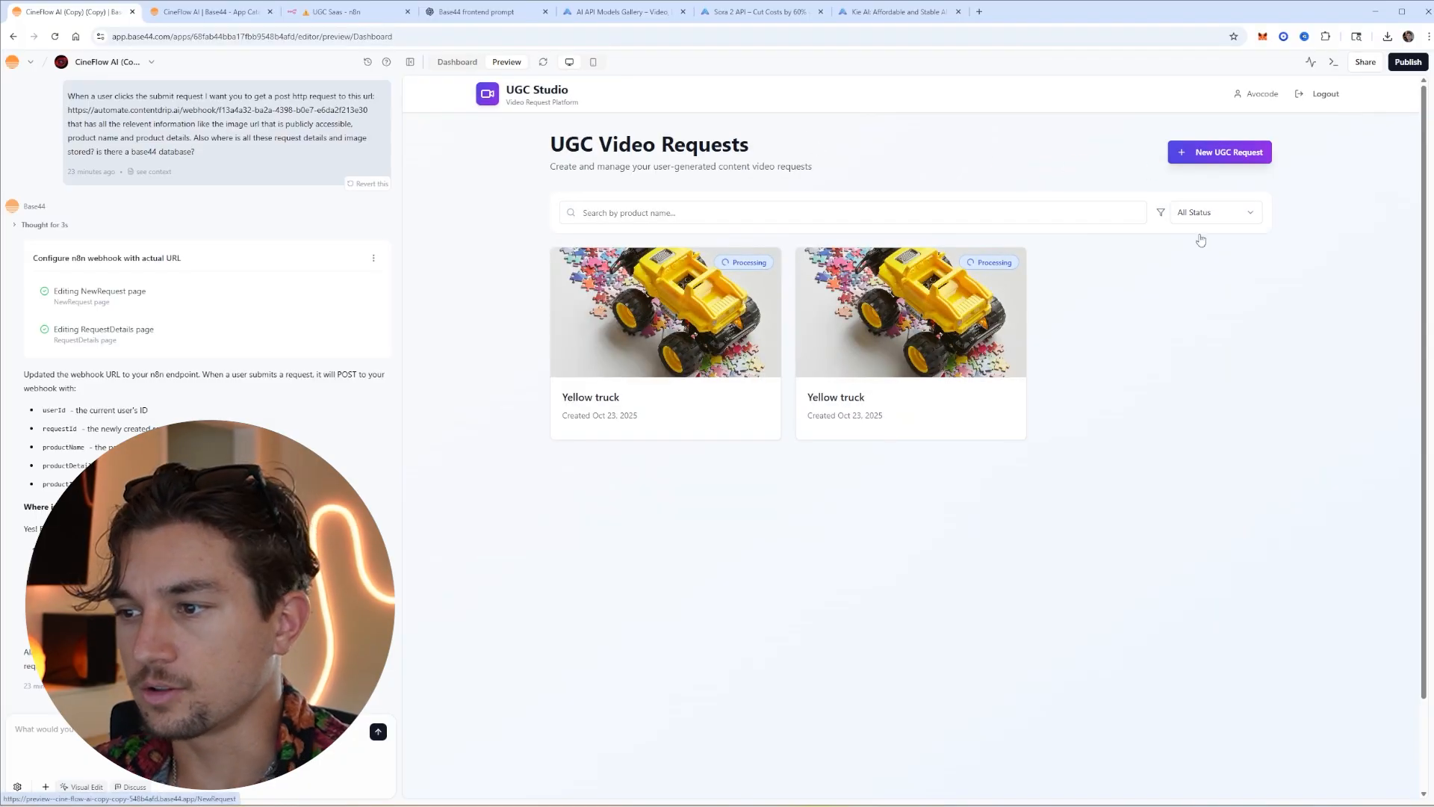
# Create a UGC request with the truck image, name "Yellow Truck" and details "Moves smoothly over all materials. Best for 2-6 year olds"
pyautogui.click(1200, 154)
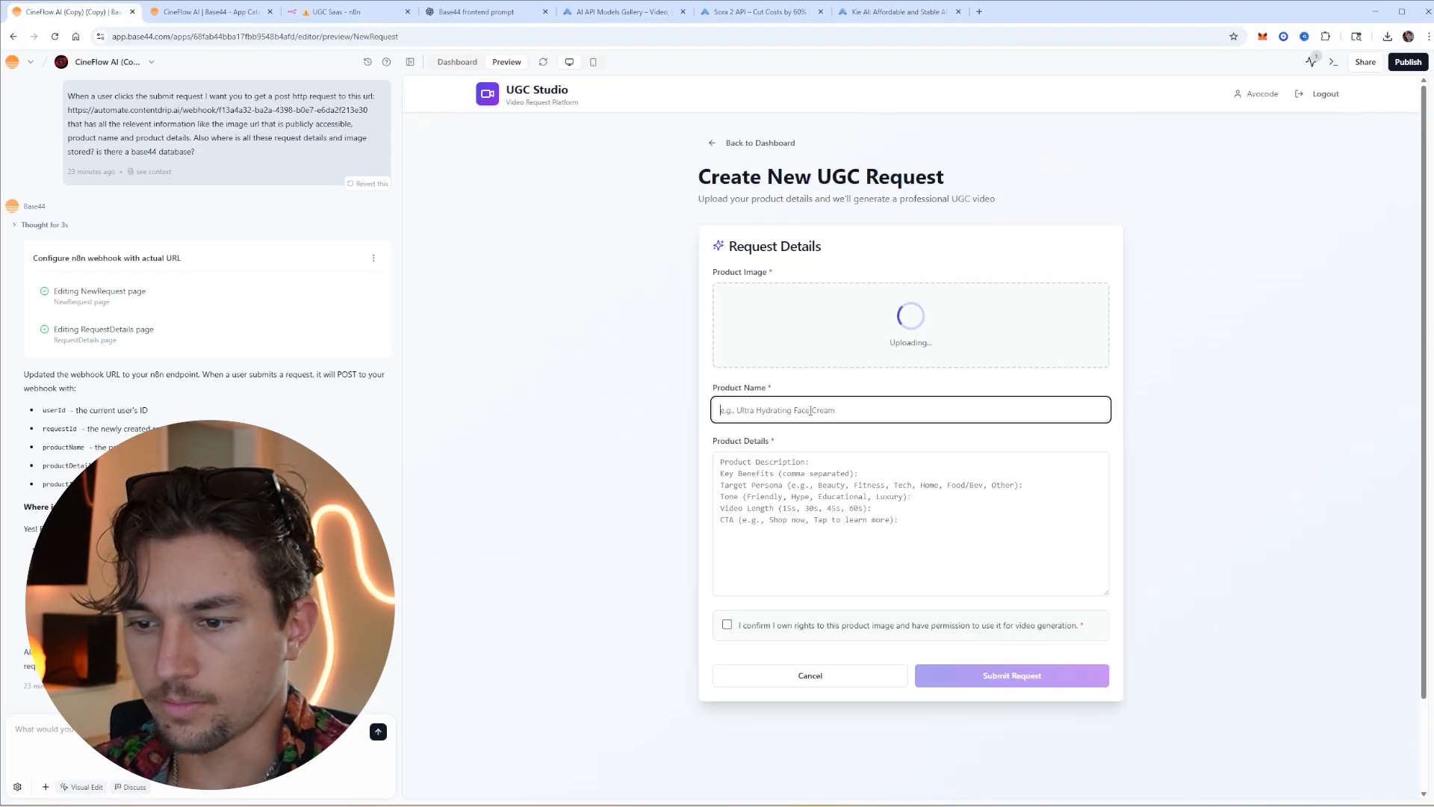
pyautogui.write('Yellow Truck')
pyautogui.press('Tab')
pyautogui.write('Moves smoothly over all materials. Best for 2-6 year olds')
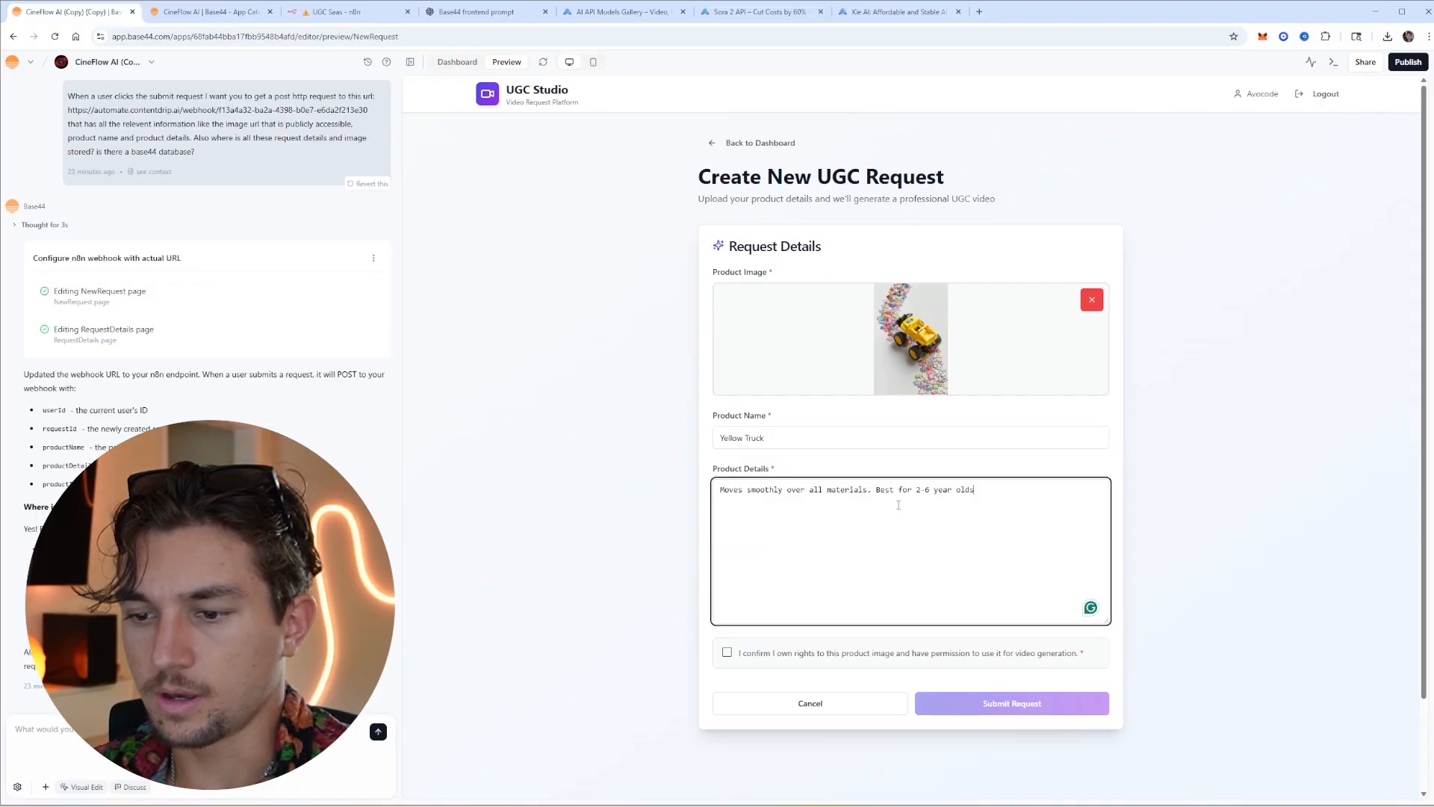
pyautogui.click(841, 465)
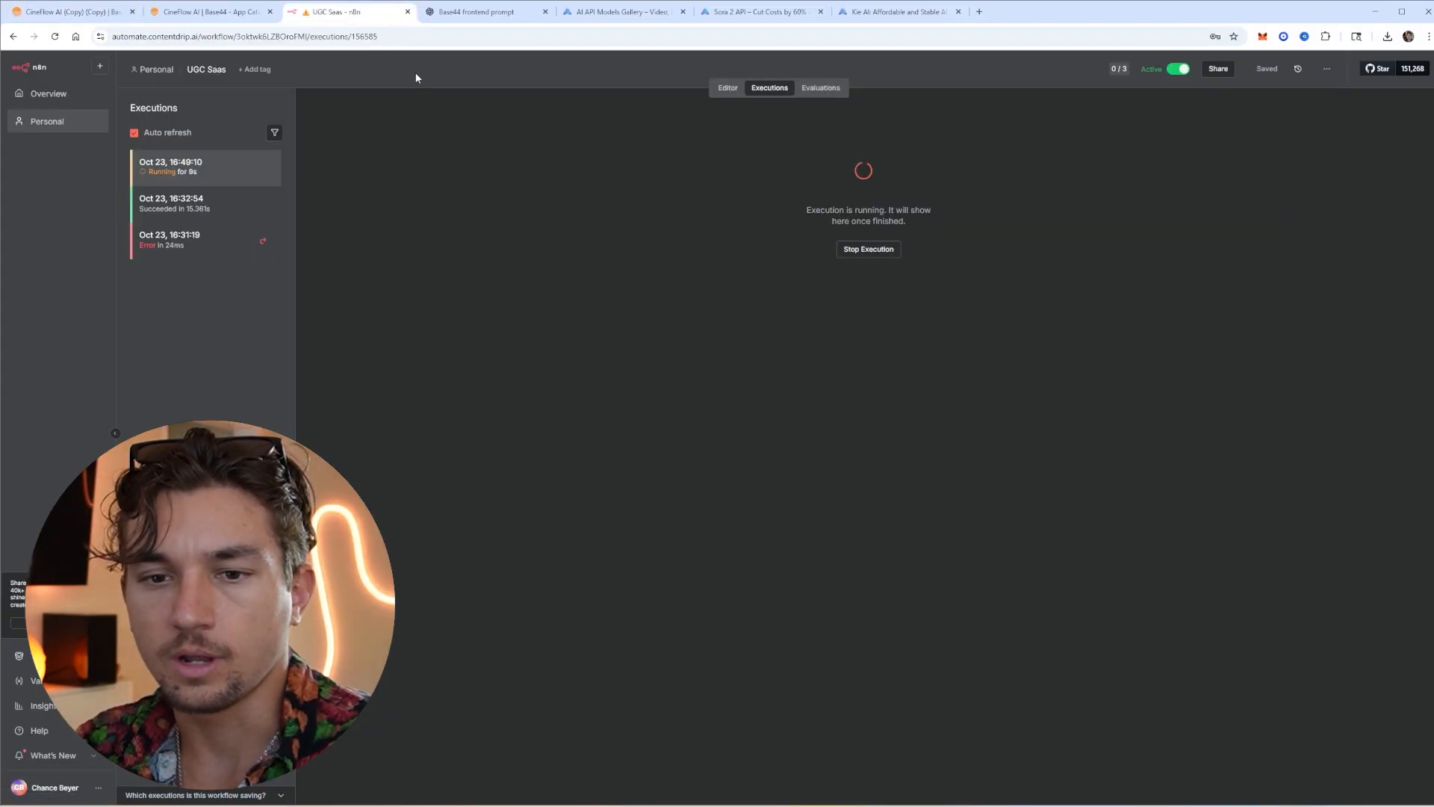
# Load the failed 16:49:10 execution into the n8n editor to debug the Generate Sora 2 Task node and save the workflow
pyautogui.click(764, 14)
pyautogui.hotkey('ctrl', 'Tab')
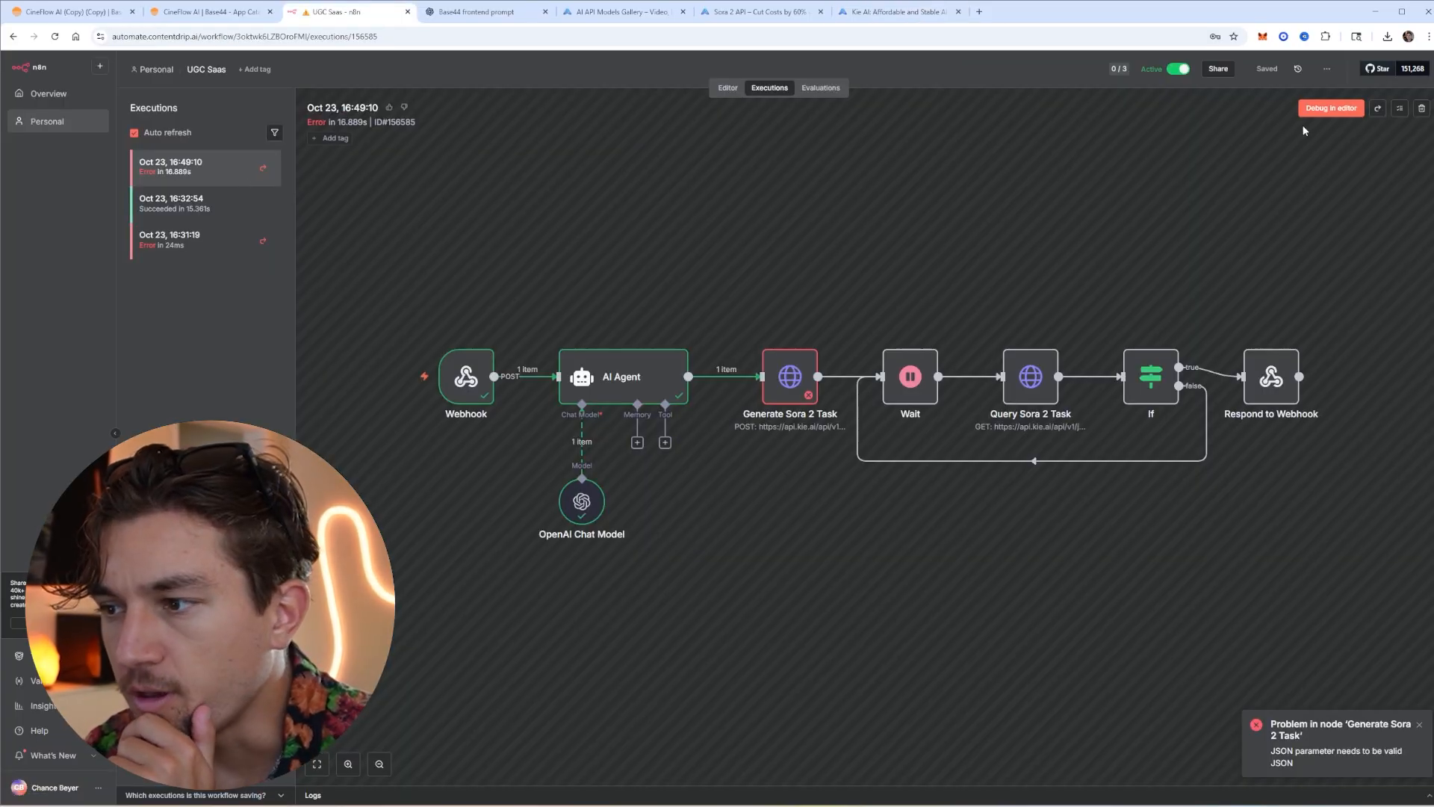
pyautogui.click(1331, 108)
pyautogui.click(818, 471)
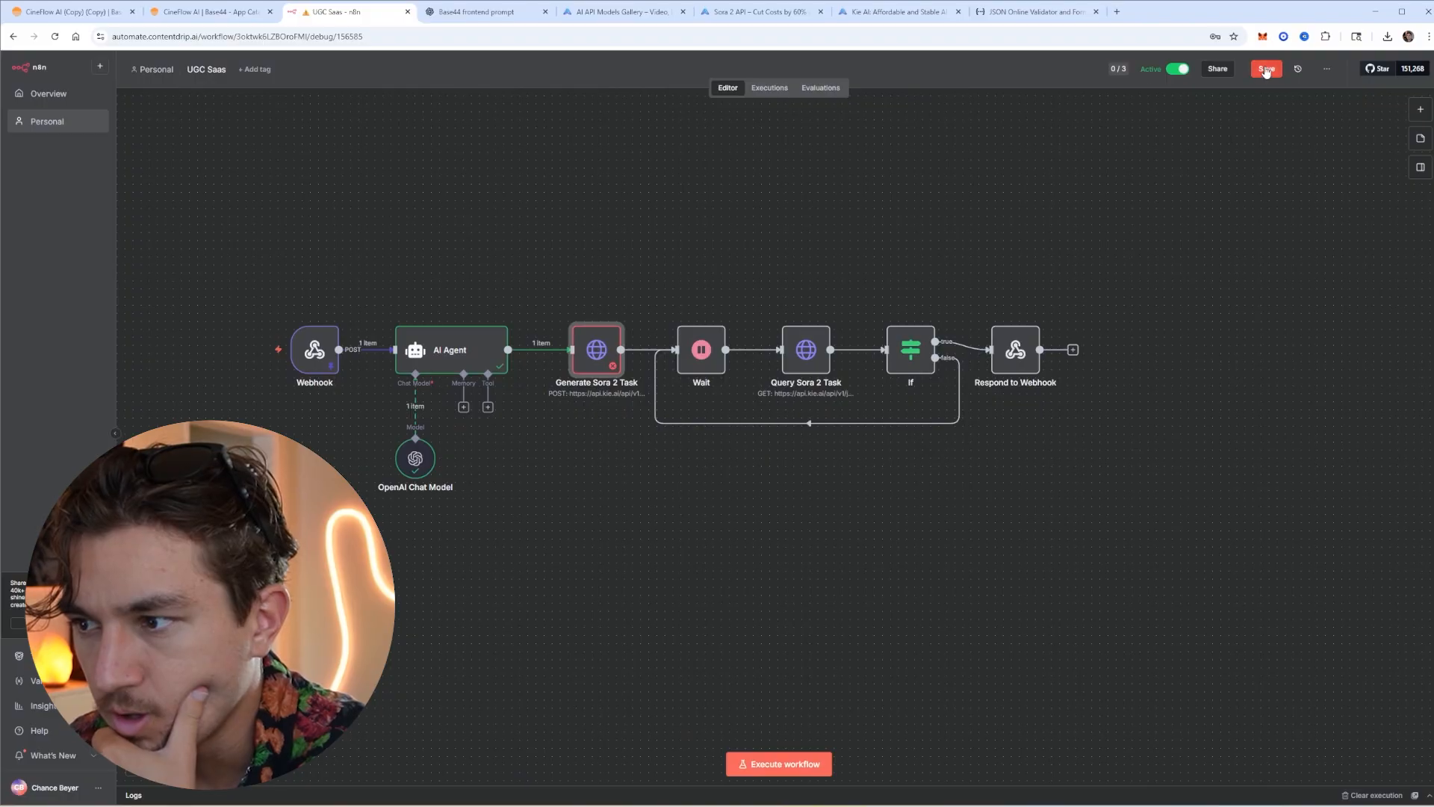
pyautogui.click(1265, 69)
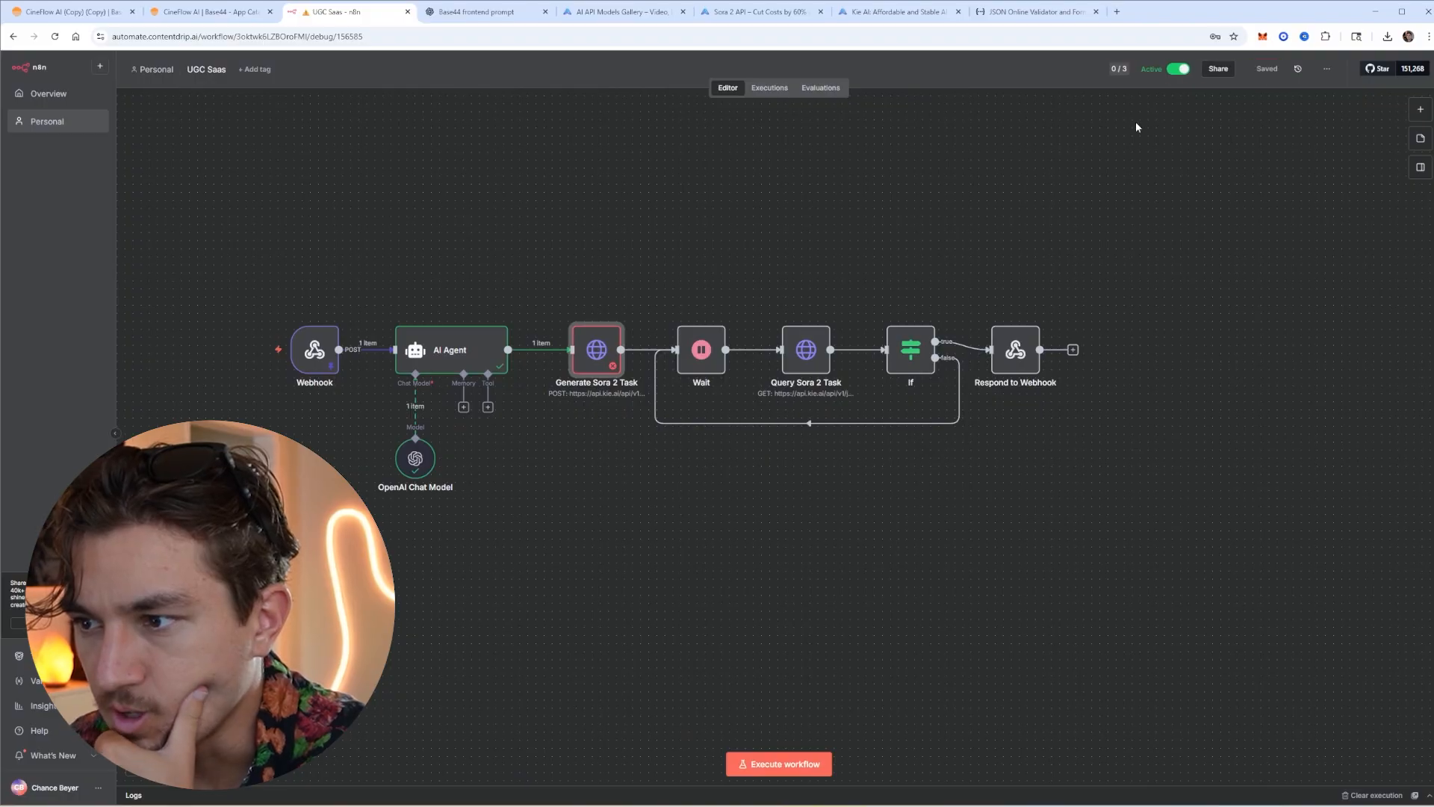
# Retry the failed execution with the currently saved workflow and check the request in the Kie AI logs
pyautogui.click(767, 91)
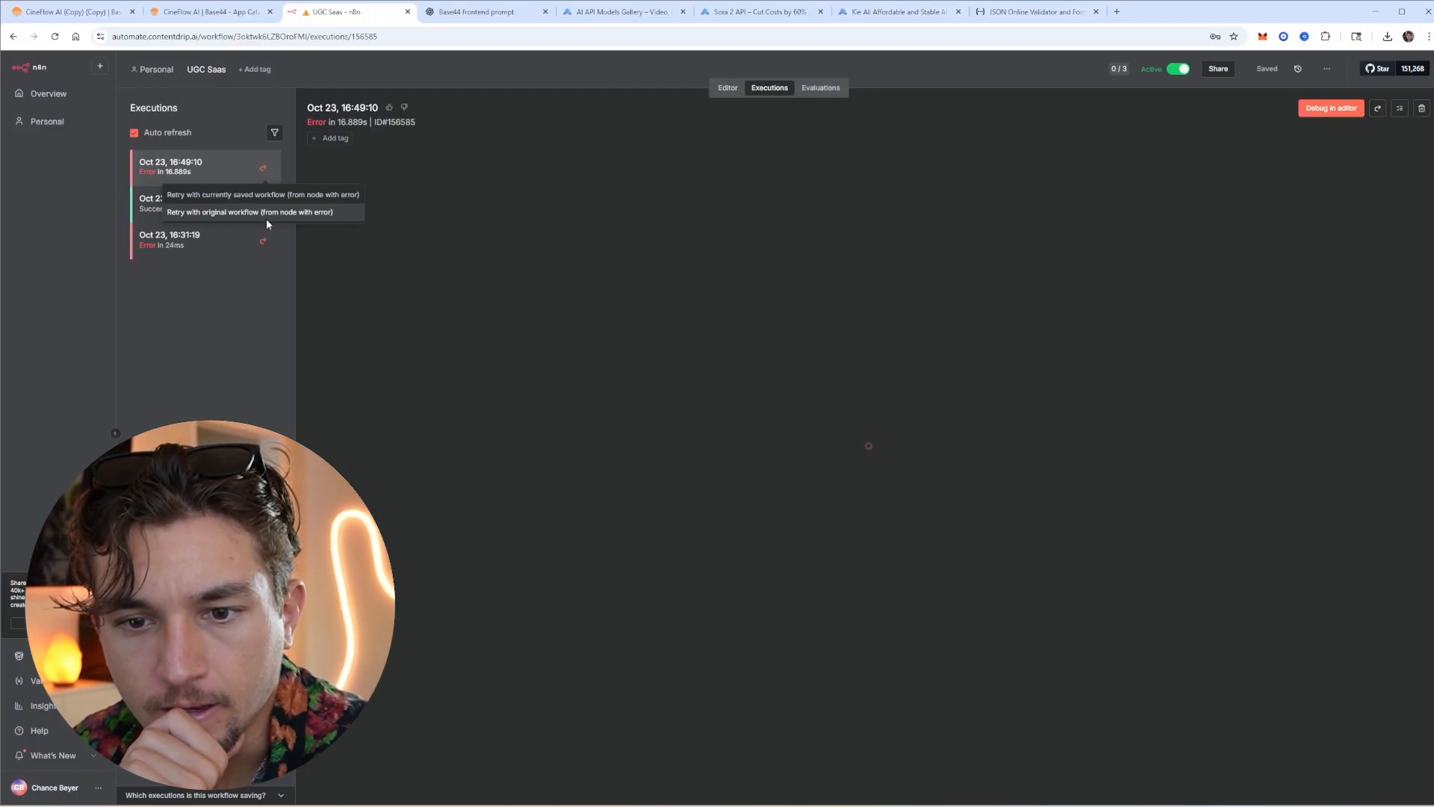
pyautogui.click(257, 195)
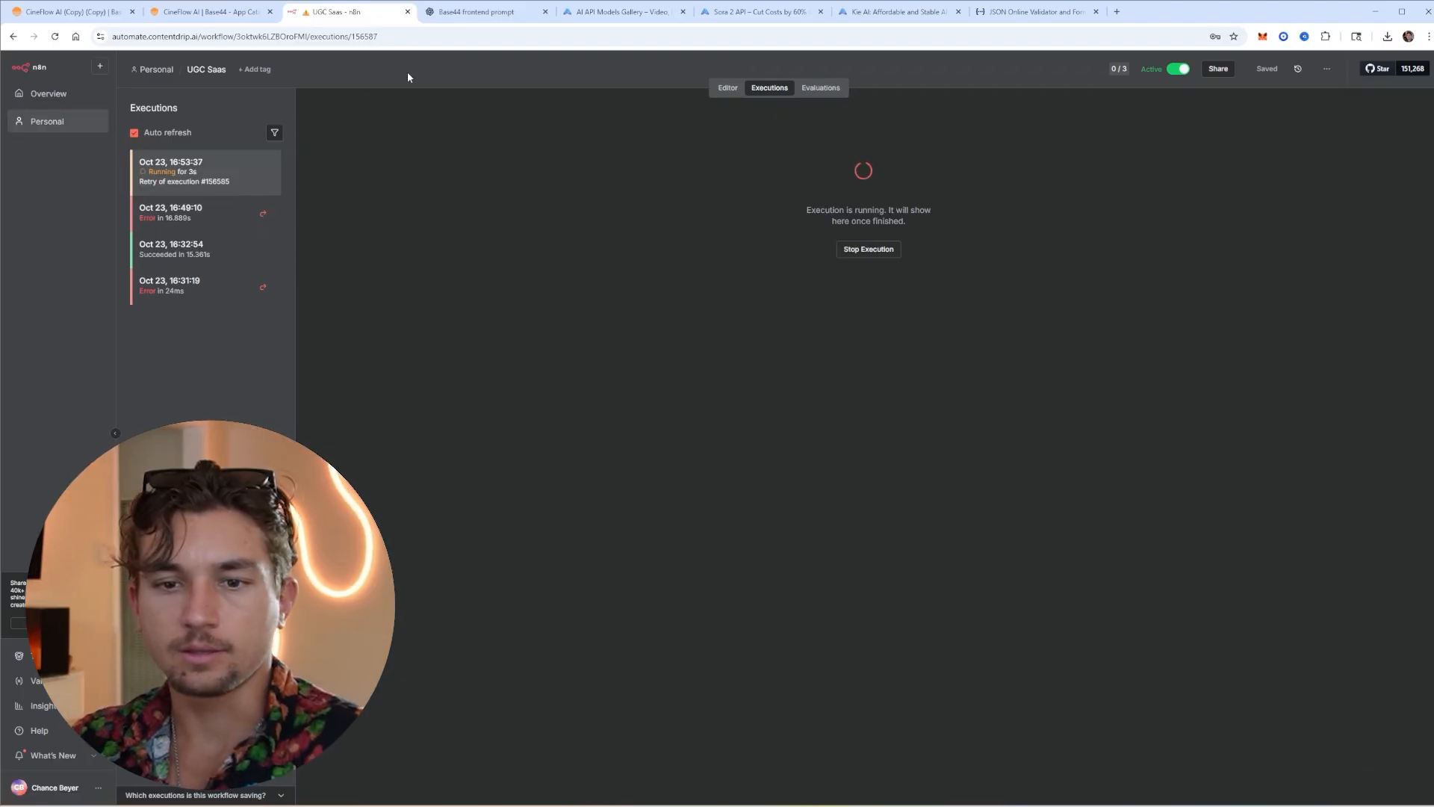
pyautogui.click(869, 14)
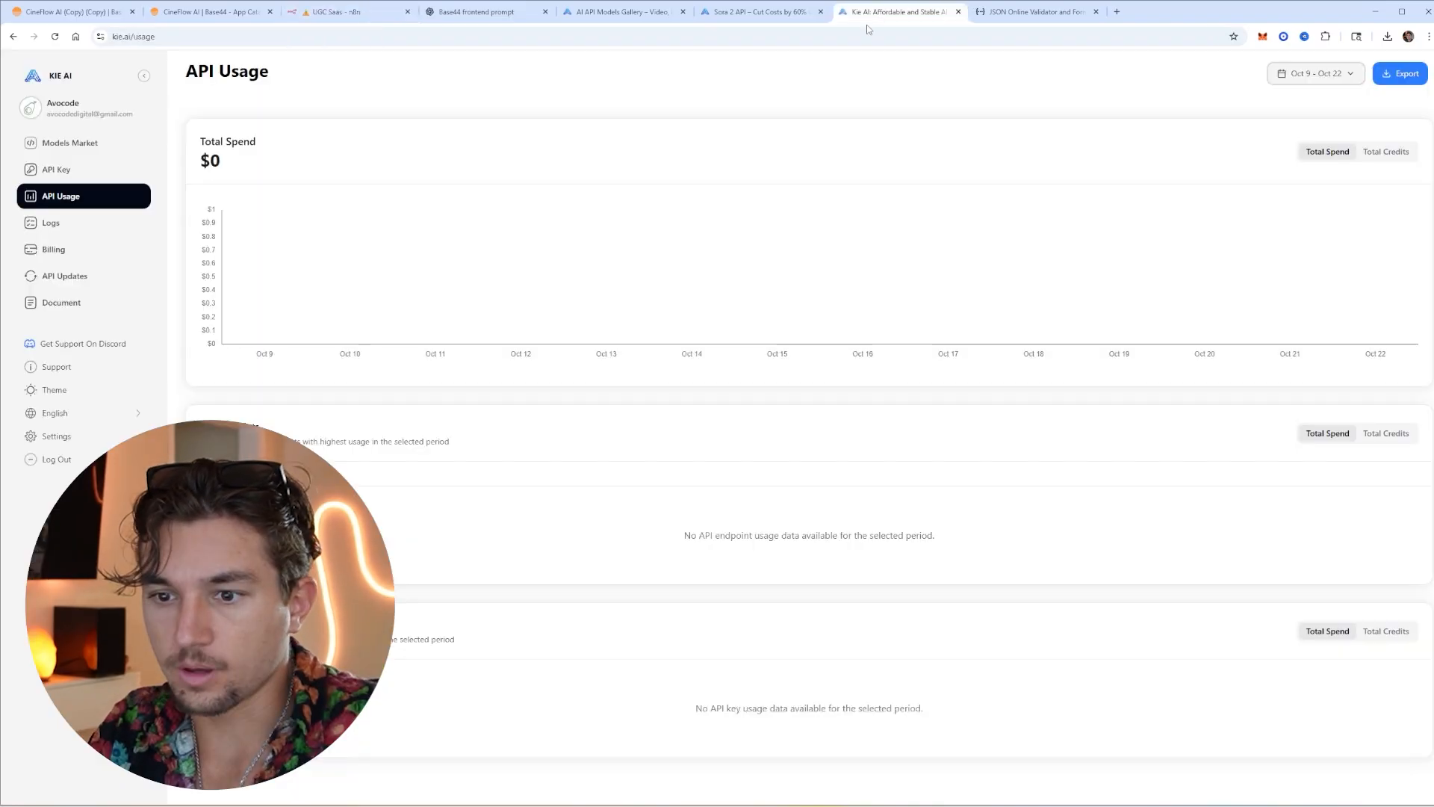
pyautogui.click(80, 224)
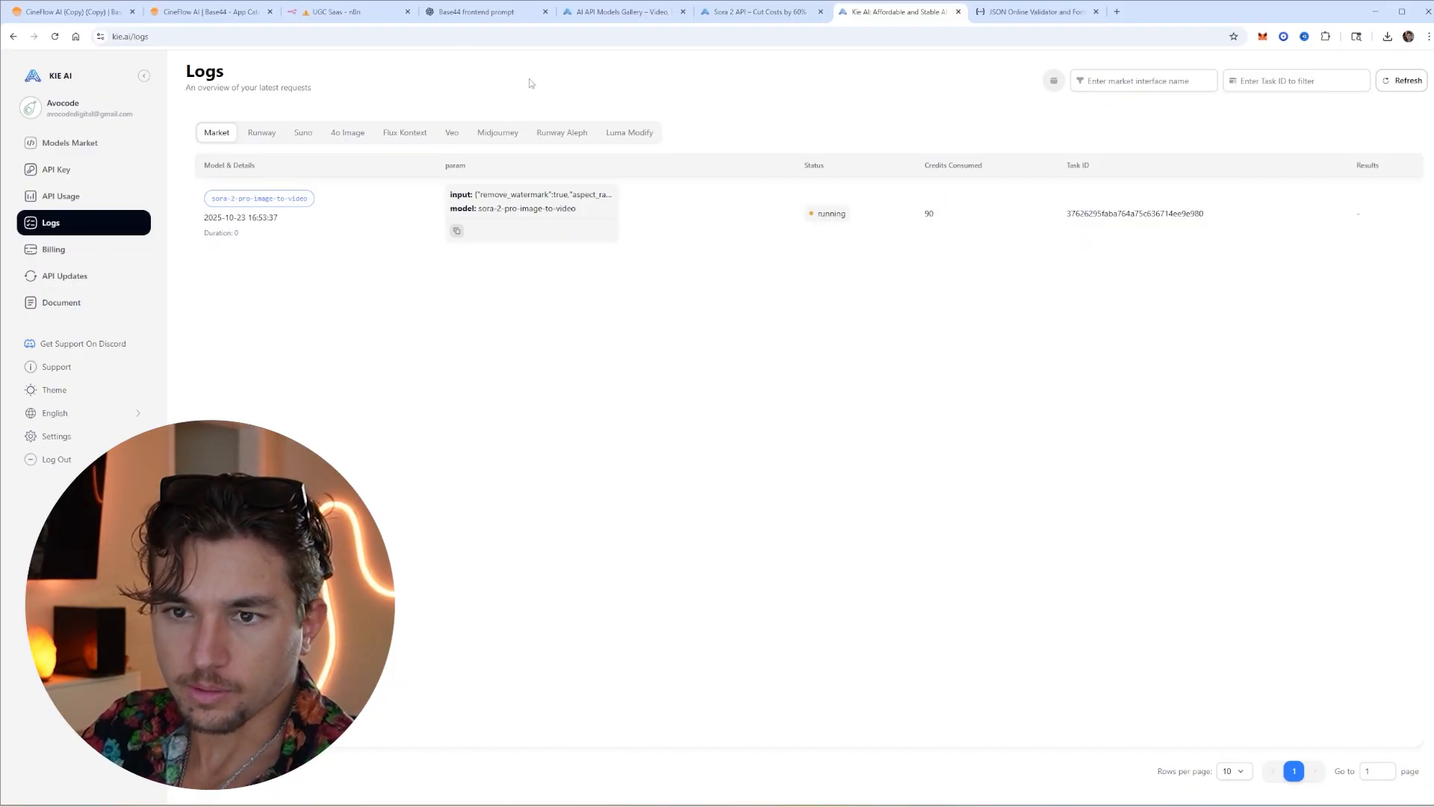
# Switch to the ChatGPT conversation and review the sign-up, pricing and Stripe checkout request together with the first three-tier plan structure
pyautogui.click(489, 13)
pyautogui.scroll(-15, 757, 200)
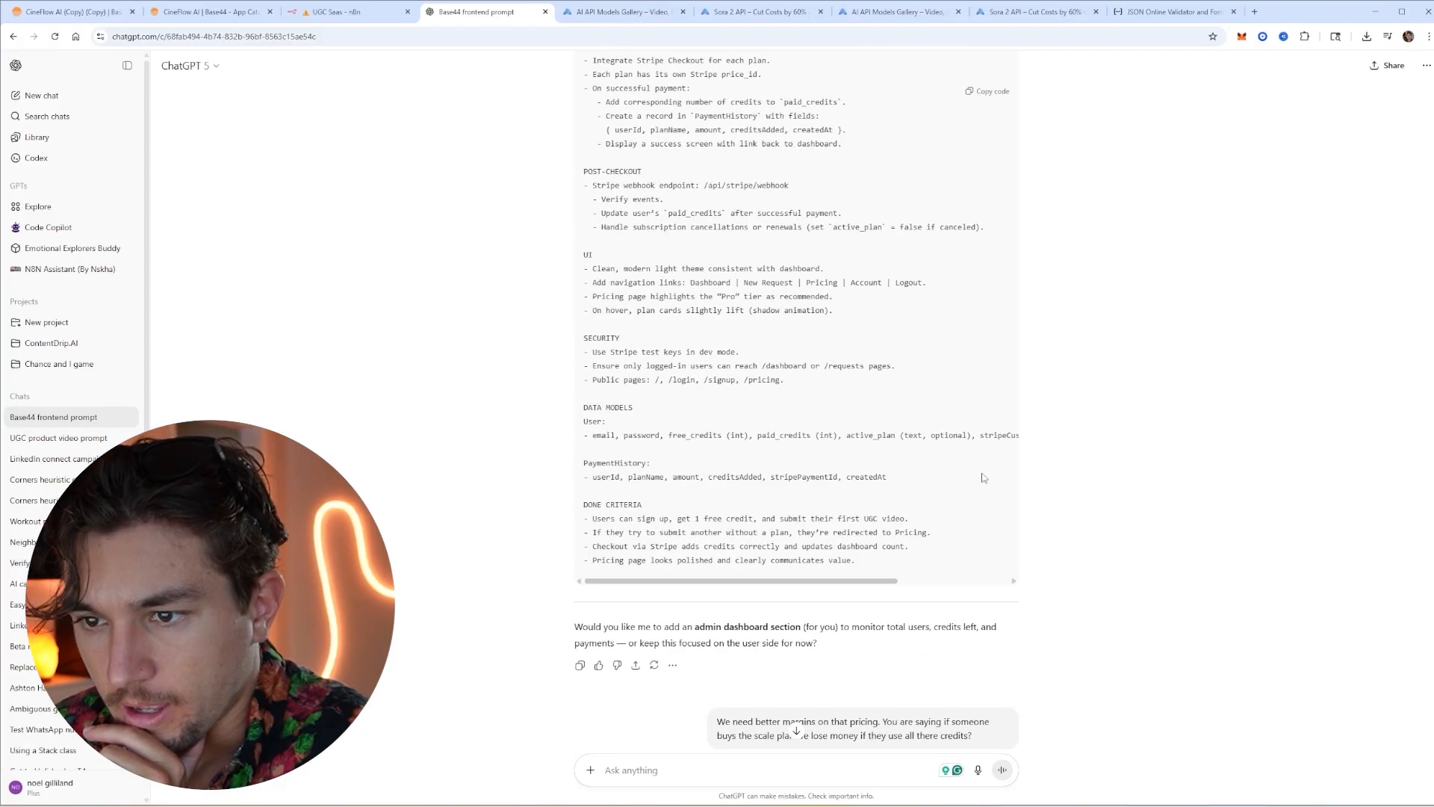
pyautogui.moveTo(914, 440); pyautogui.dragTo(713, 375)
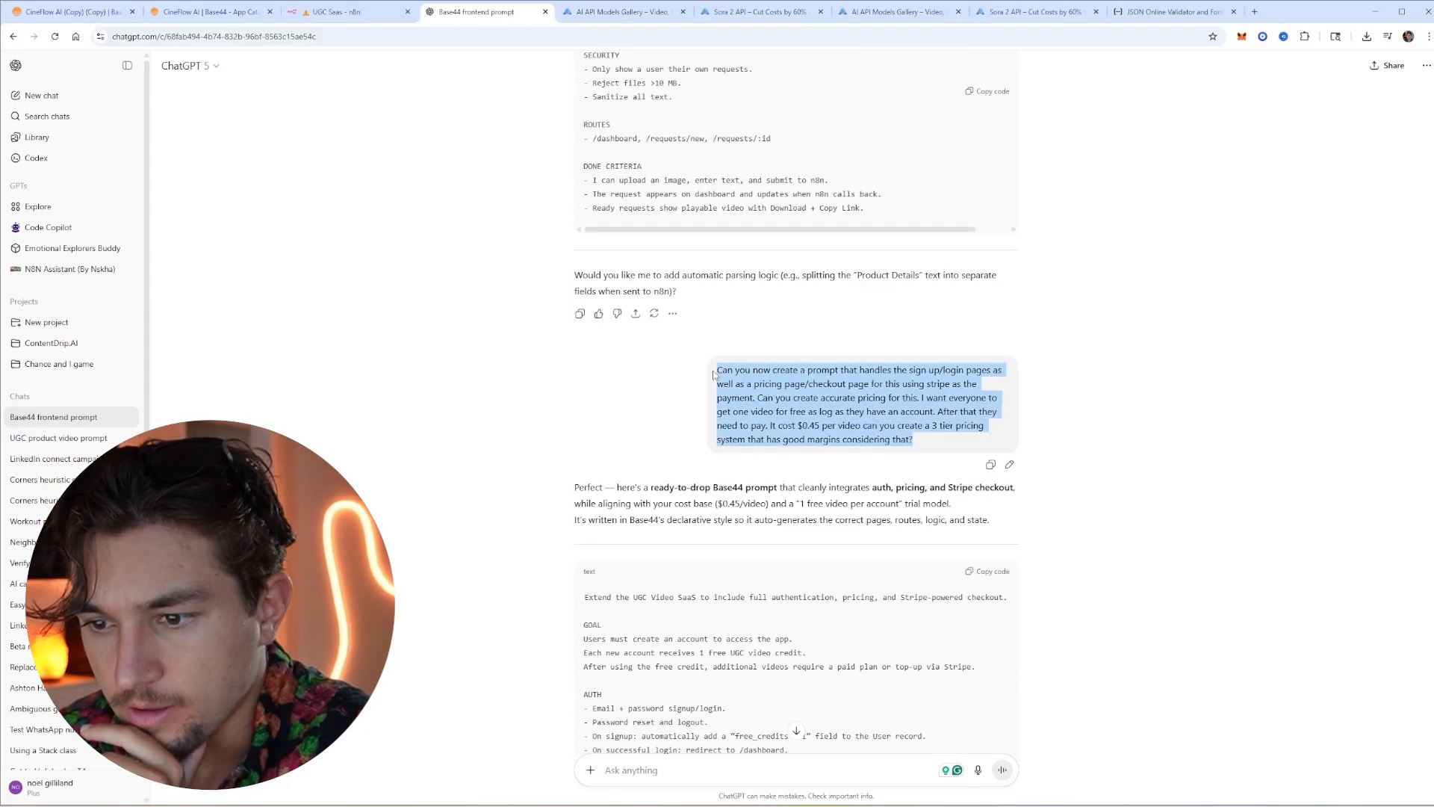
pyautogui.click(938, 414)
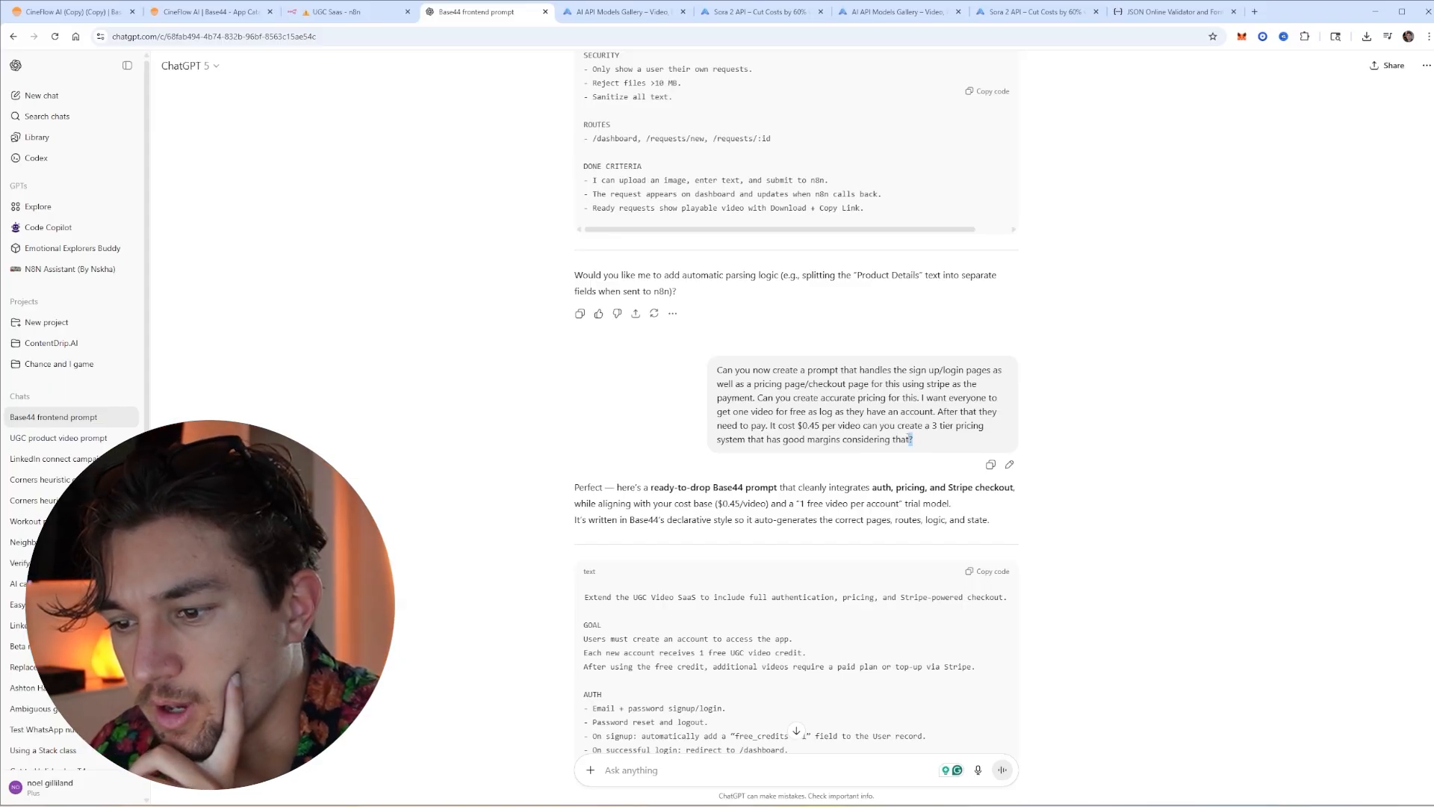
pyautogui.moveTo(914, 443); pyautogui.dragTo(807, 397)
pyautogui.click(1047, 445)
pyautogui.scroll(-8, 1045, 463)
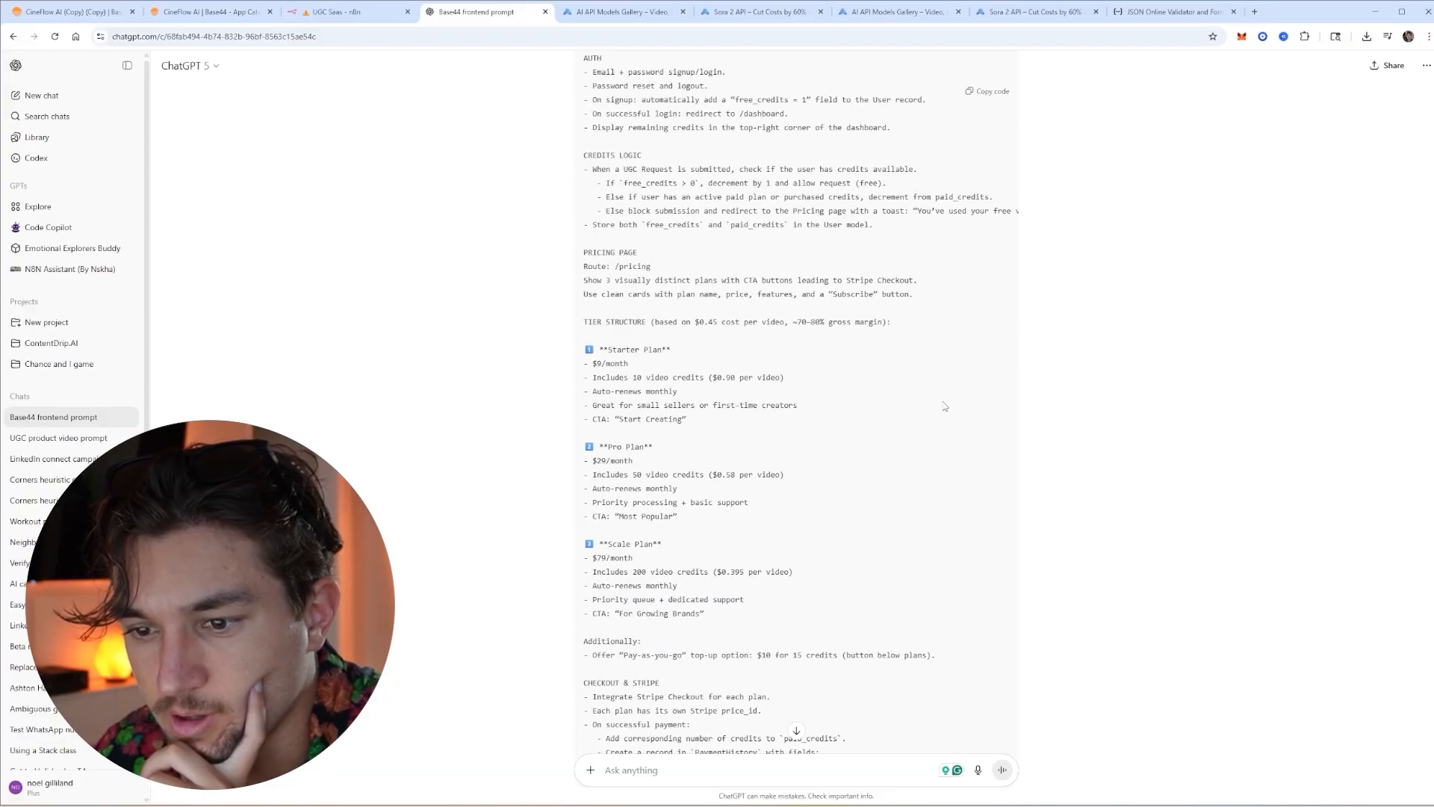
pyautogui.scroll(8, 945, 406)
pyautogui.scroll(-9, 754, 527)
pyautogui.moveTo(792, 515); pyautogui.dragTo(585, 487)
pyautogui.click(771, 409)
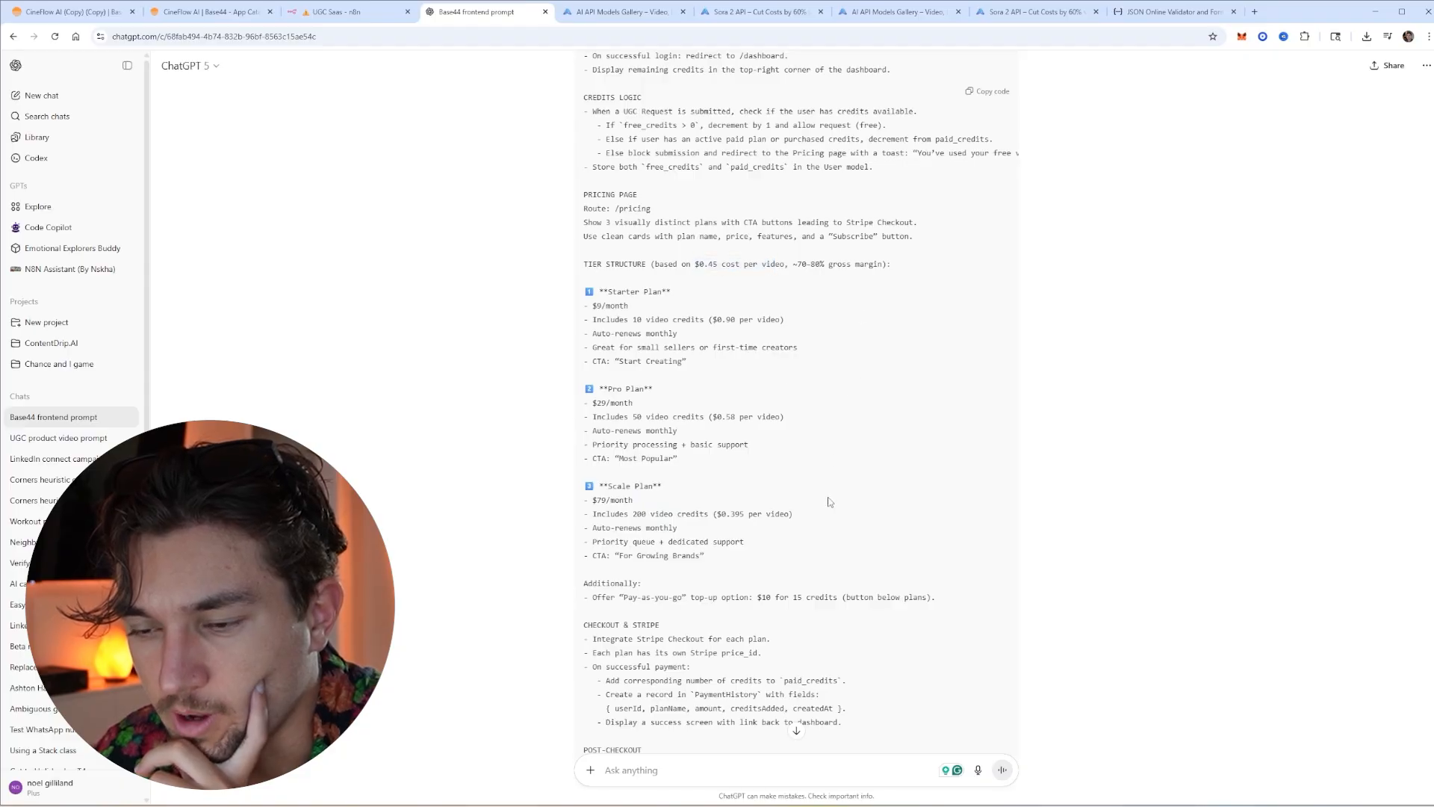
# Review the corrected pricing tiers and submit the updated authentication, pricing and Stripe checkout prompt to the Base44 app's chat
pyautogui.scroll(-16, 830, 497)
pyautogui.scroll(4, 919, 440)
pyautogui.moveTo(975, 332); pyautogui.dragTo(768, 310)
pyautogui.click(900, 400)
pyautogui.scroll(-5, 947, 448)
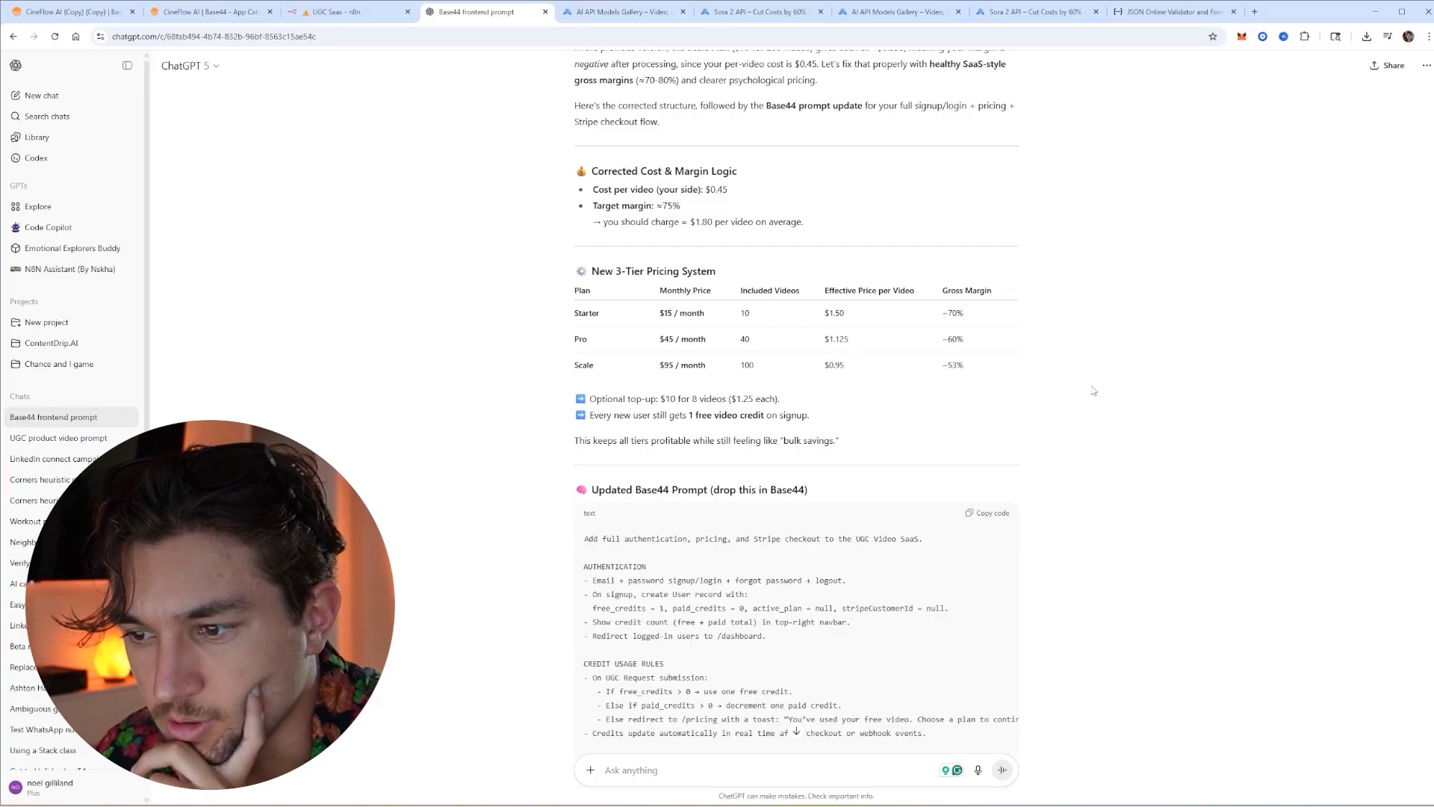
pyautogui.scroll(-5, 983, 431)
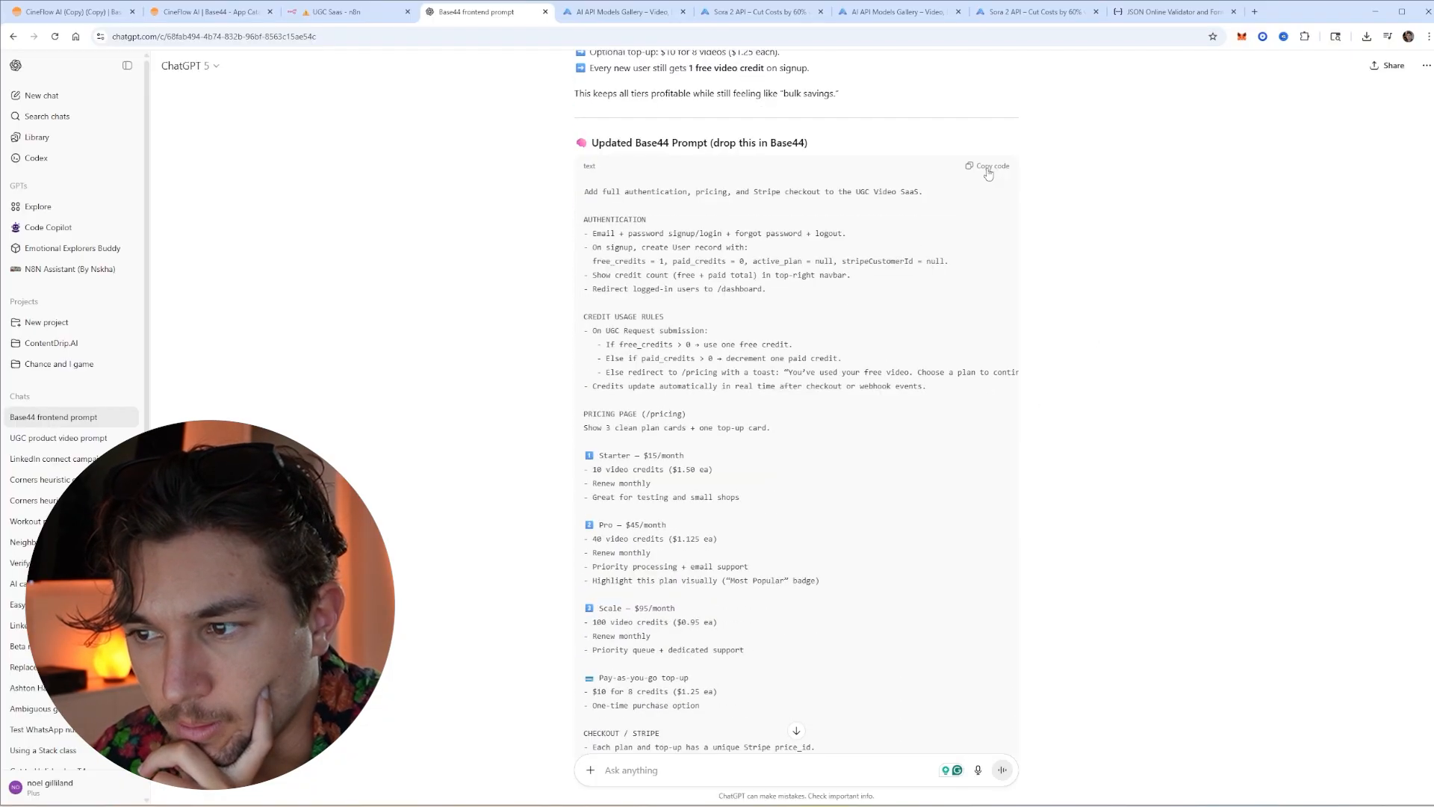
pyautogui.click(71, 12)
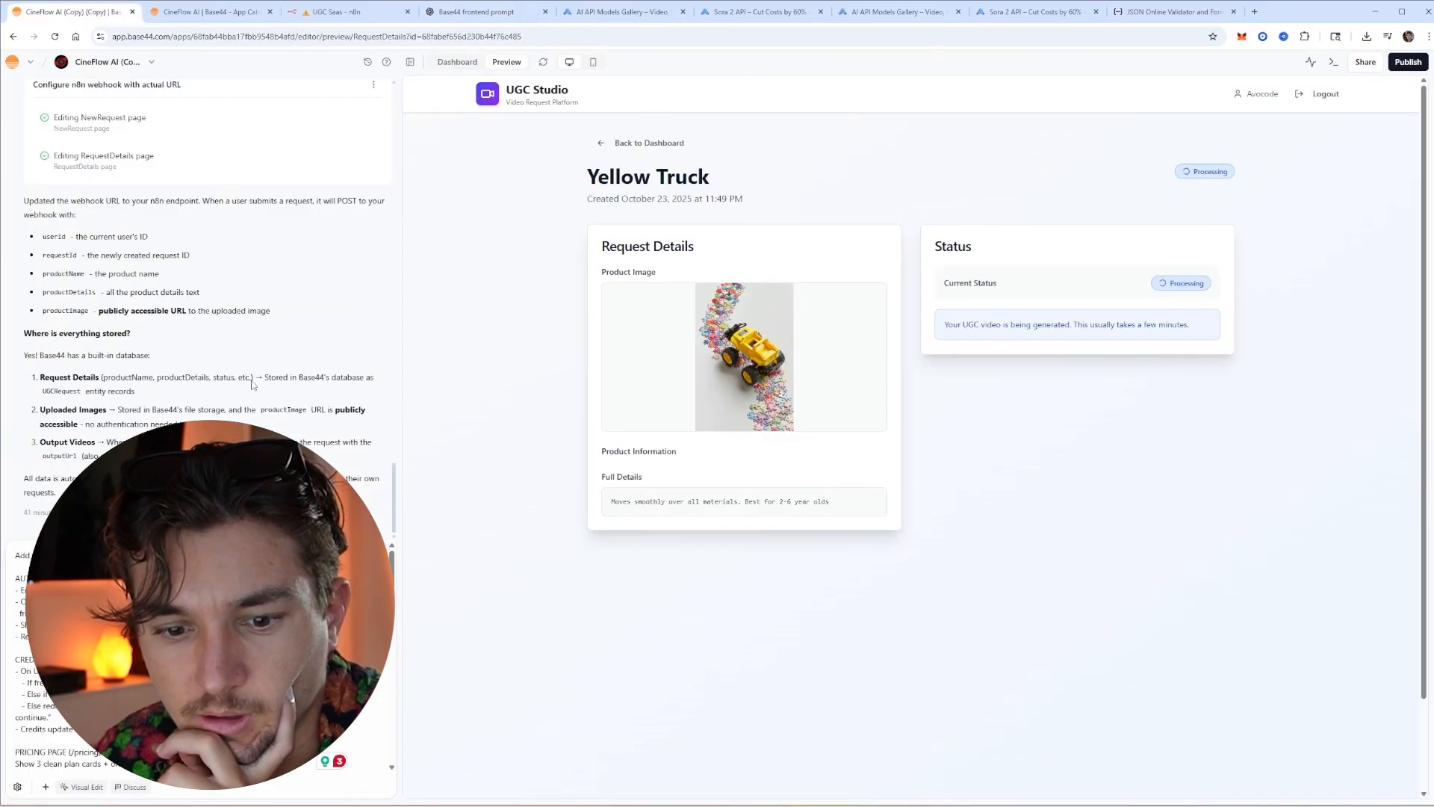
pyautogui.press('Return')
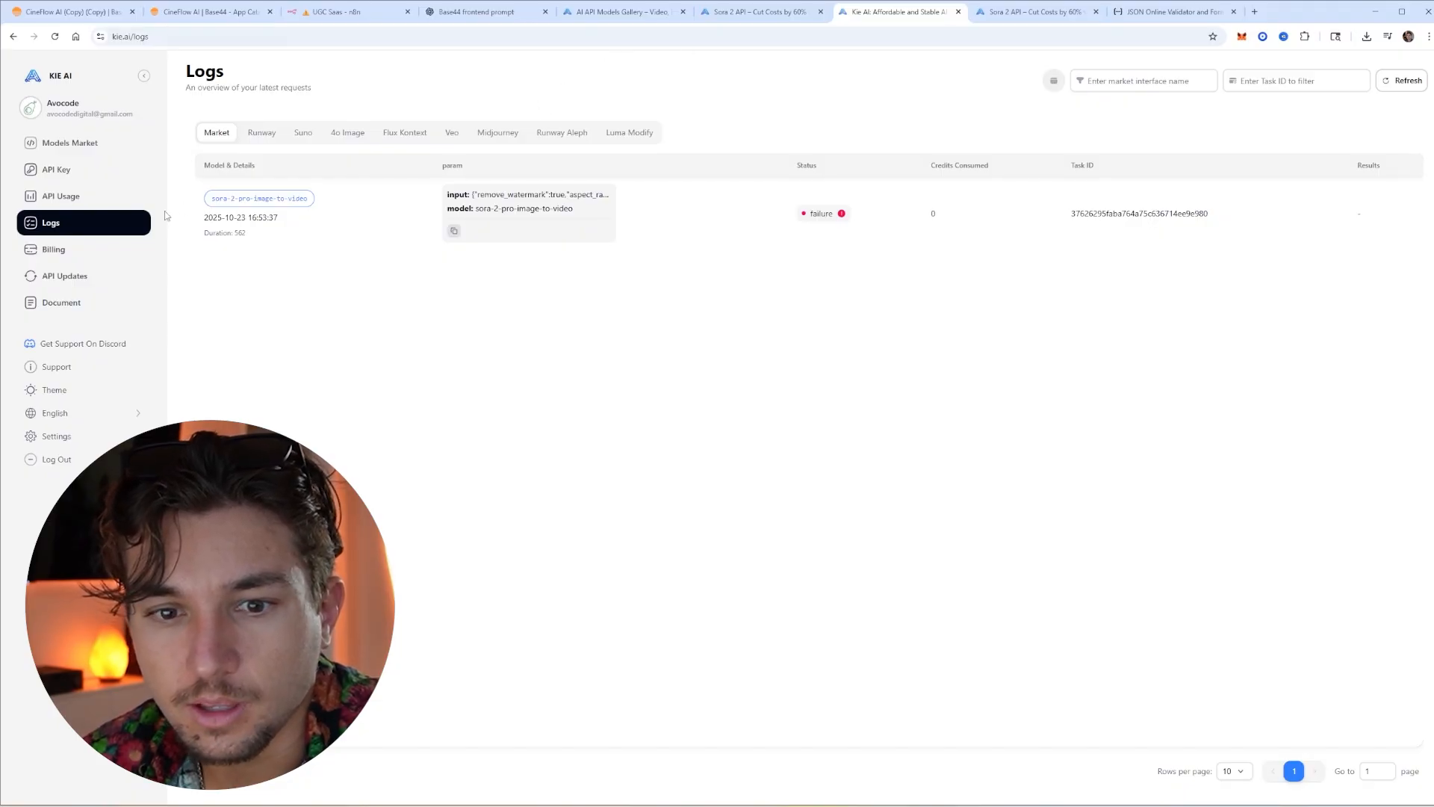
# Examine the Create Task parameters and request example in Kie AI's Sora 2 Image To Video API documentation
pyautogui.hotkey('ctrl', 'Tab')
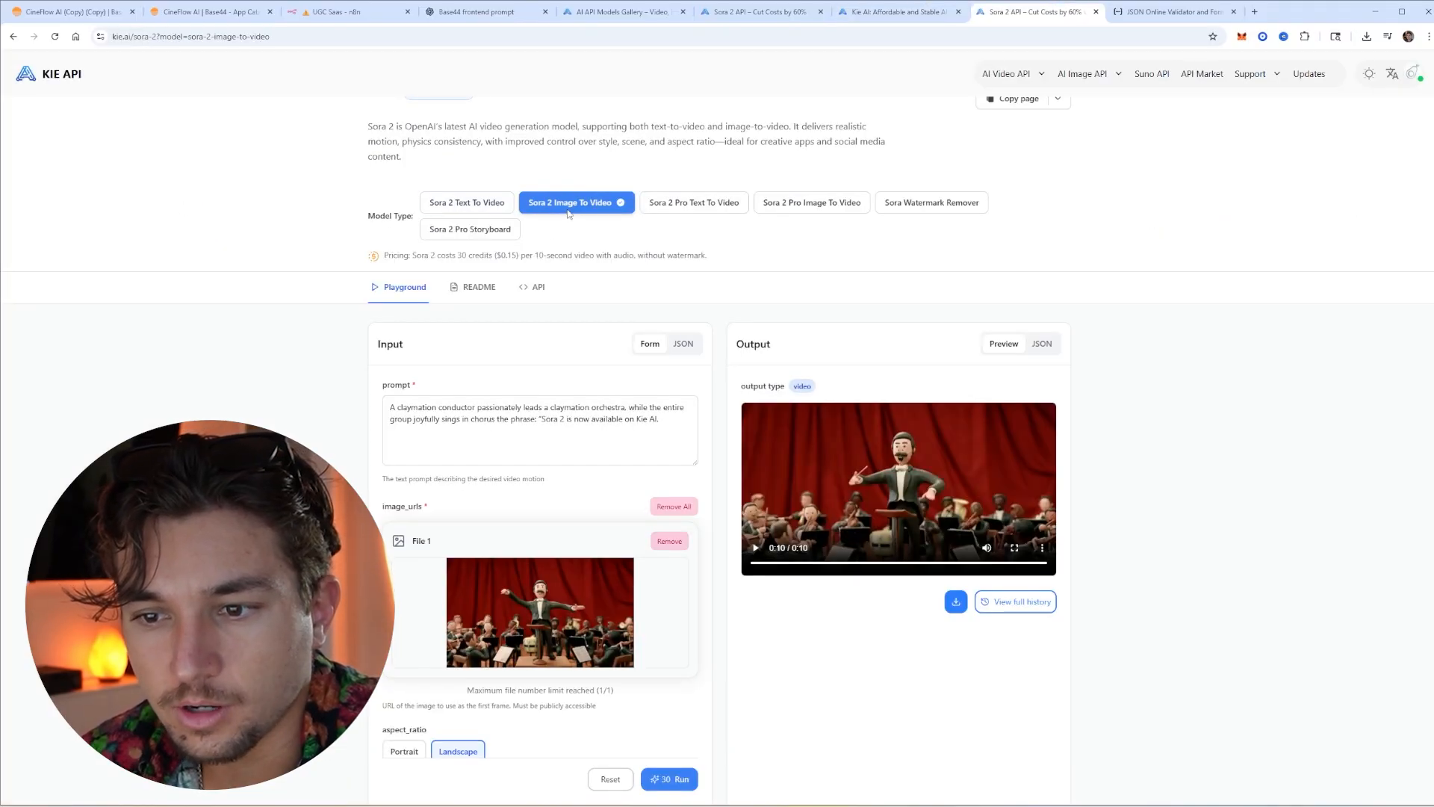
pyautogui.click(534, 287)
pyautogui.scroll(-2, 902, 415)
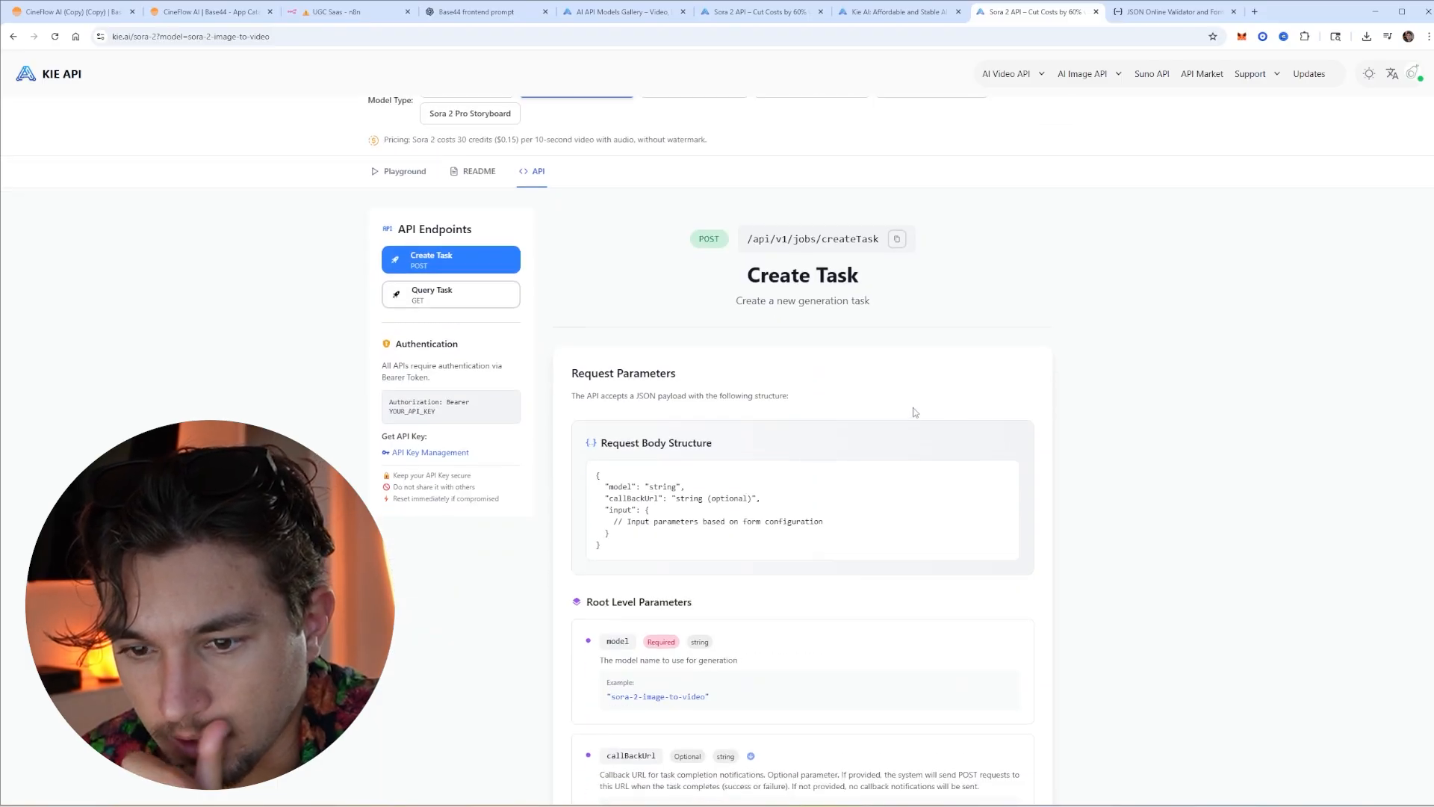
pyautogui.scroll(-15, 1052, 421)
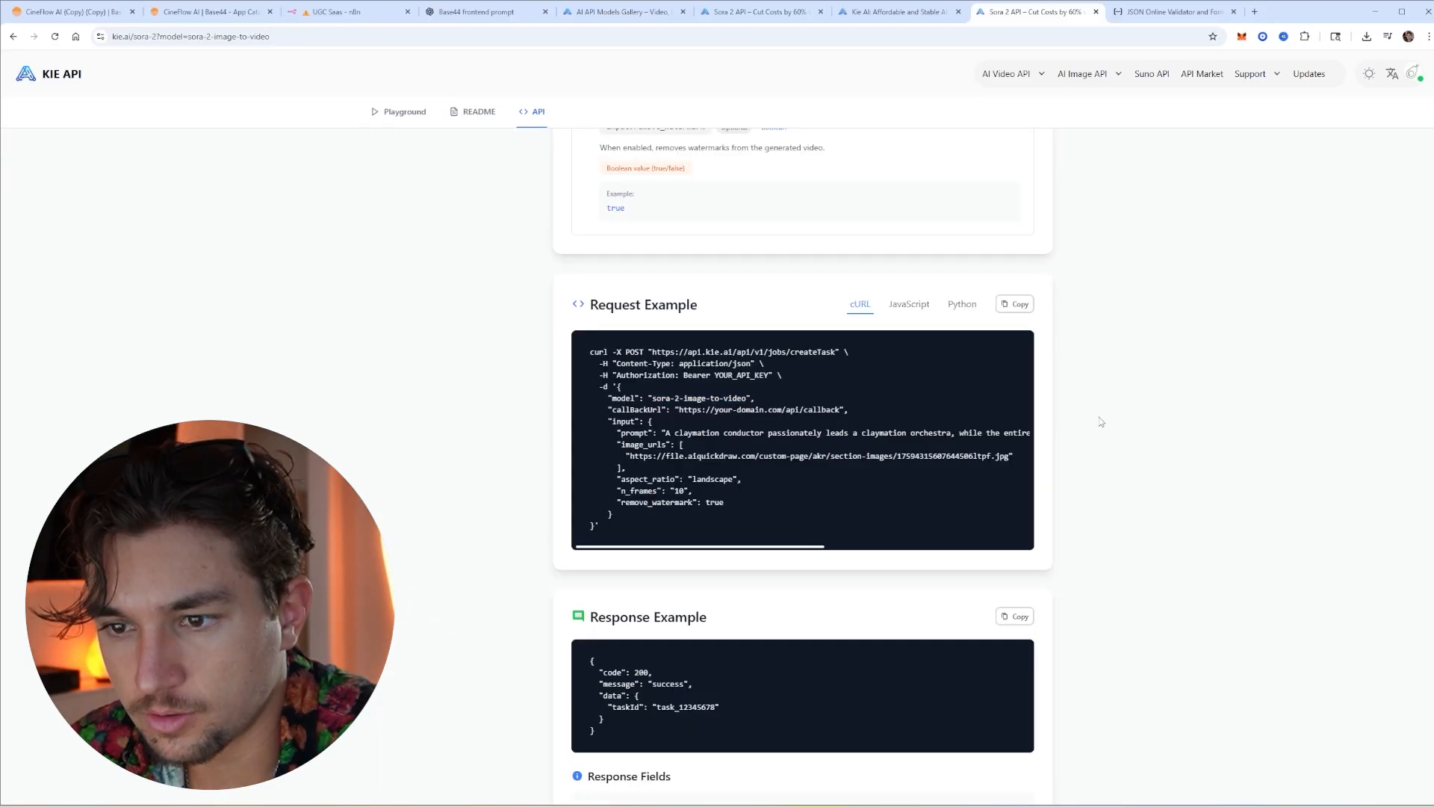
pyautogui.scroll(10, 1099, 422)
pyautogui.scroll(2, 854, 408)
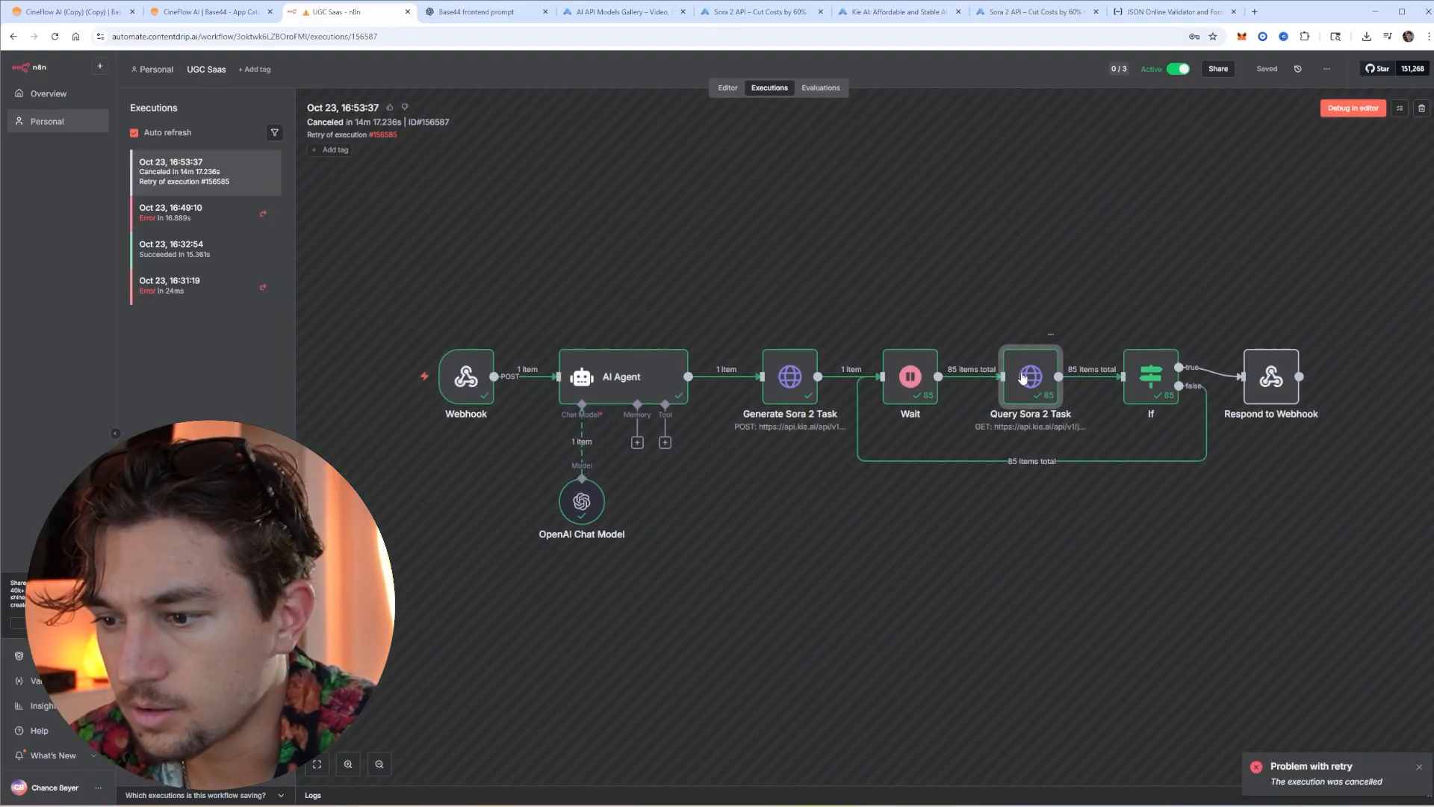
# Load the canceled 16:53:37 execution into the n8n editor and map the Query Sora 2 Task's taskId parameter to data.taskId from Generate Sora 2 Task
pyautogui.click(1352, 108)
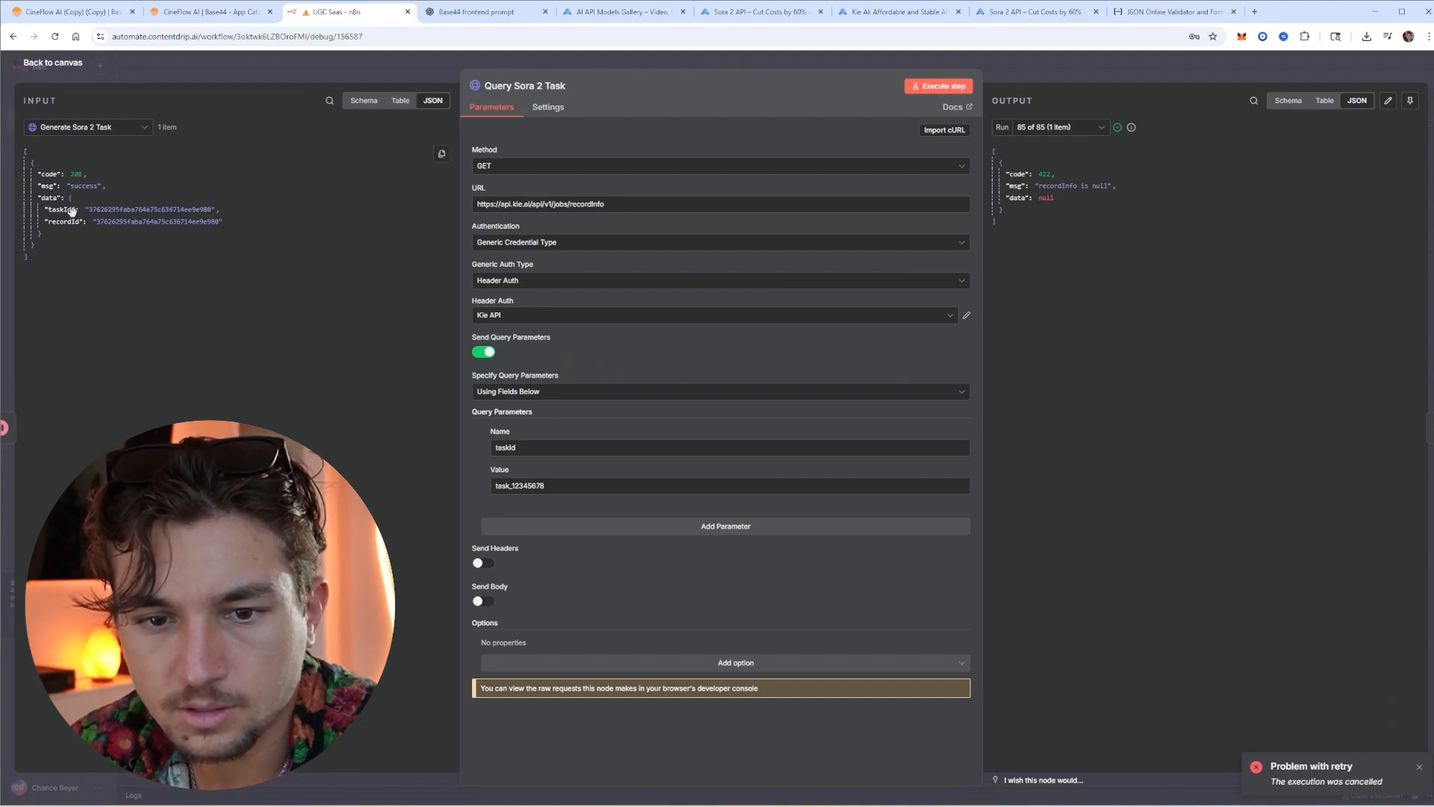
pyautogui.moveTo(60, 210); pyautogui.dragTo(501, 396)
pyautogui.moveTo(584, 490); pyautogui.dragTo(583, 487)
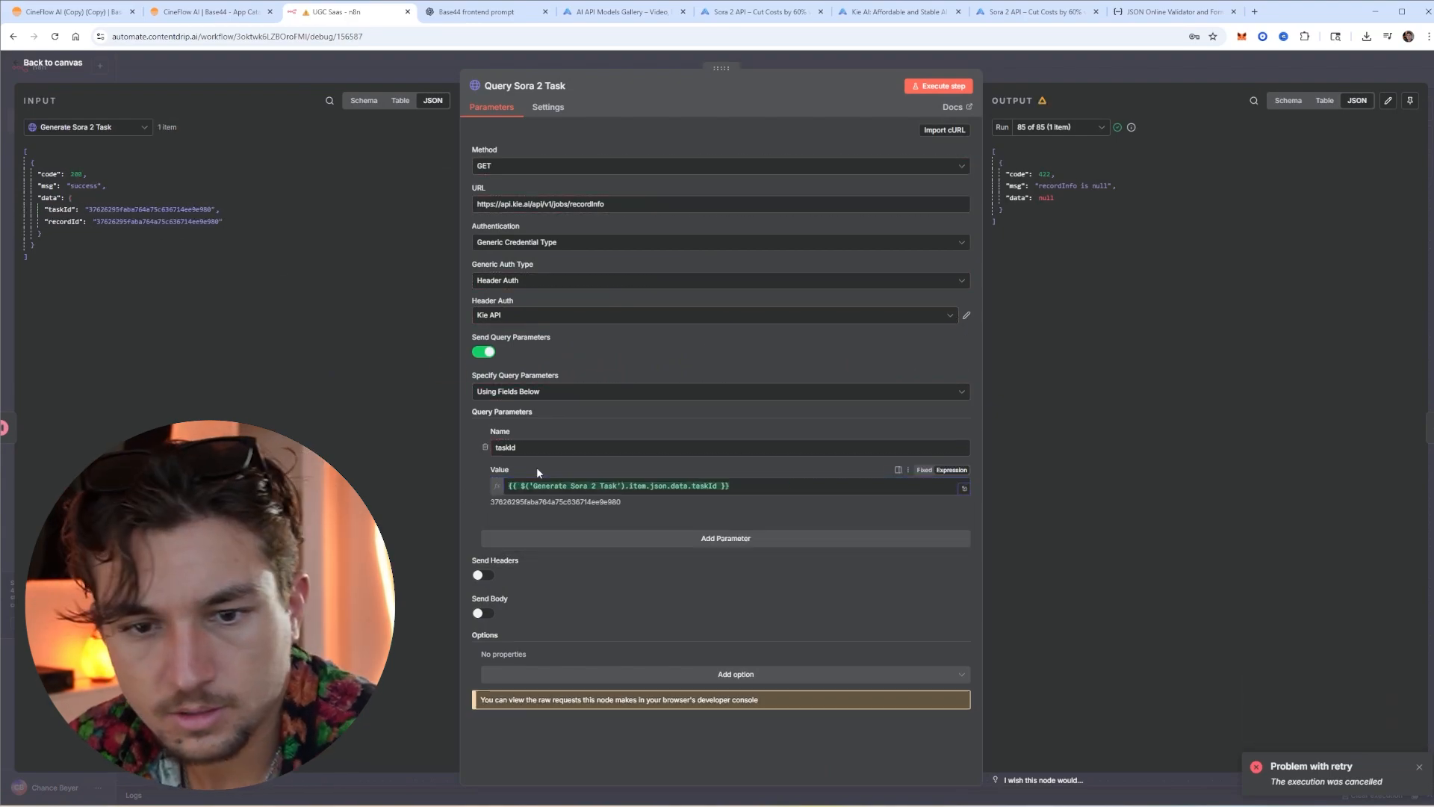
pyautogui.click(1049, 67)
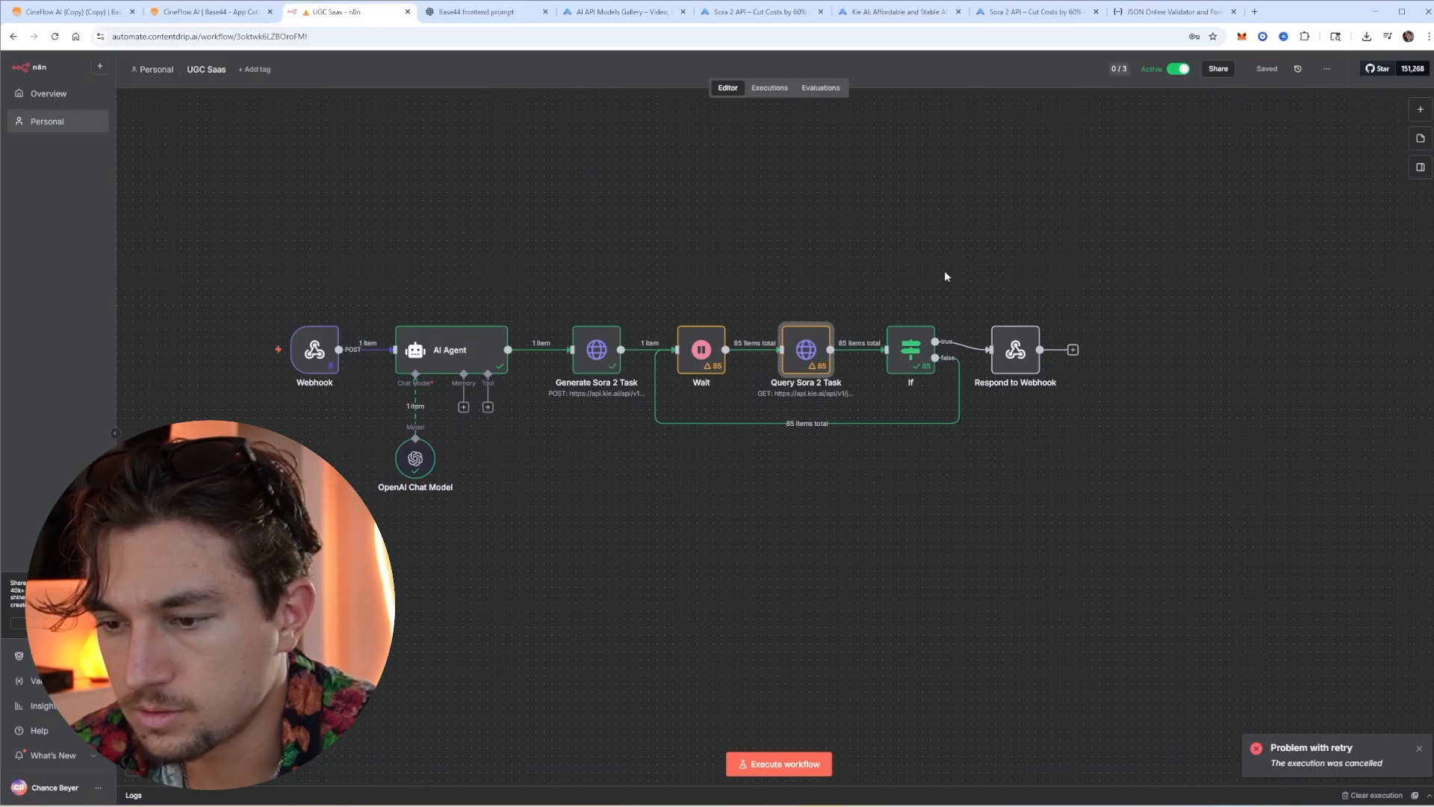
# Set the model in the Generate Sora 2 Task node's JSON body to "sora-2-image-to-video" and return to the canvas
pyautogui.doubleClick(591, 350)
pyautogui.click(966, 603)
pyautogui.moveTo(304, 152); pyautogui.dragTo(388, 151)
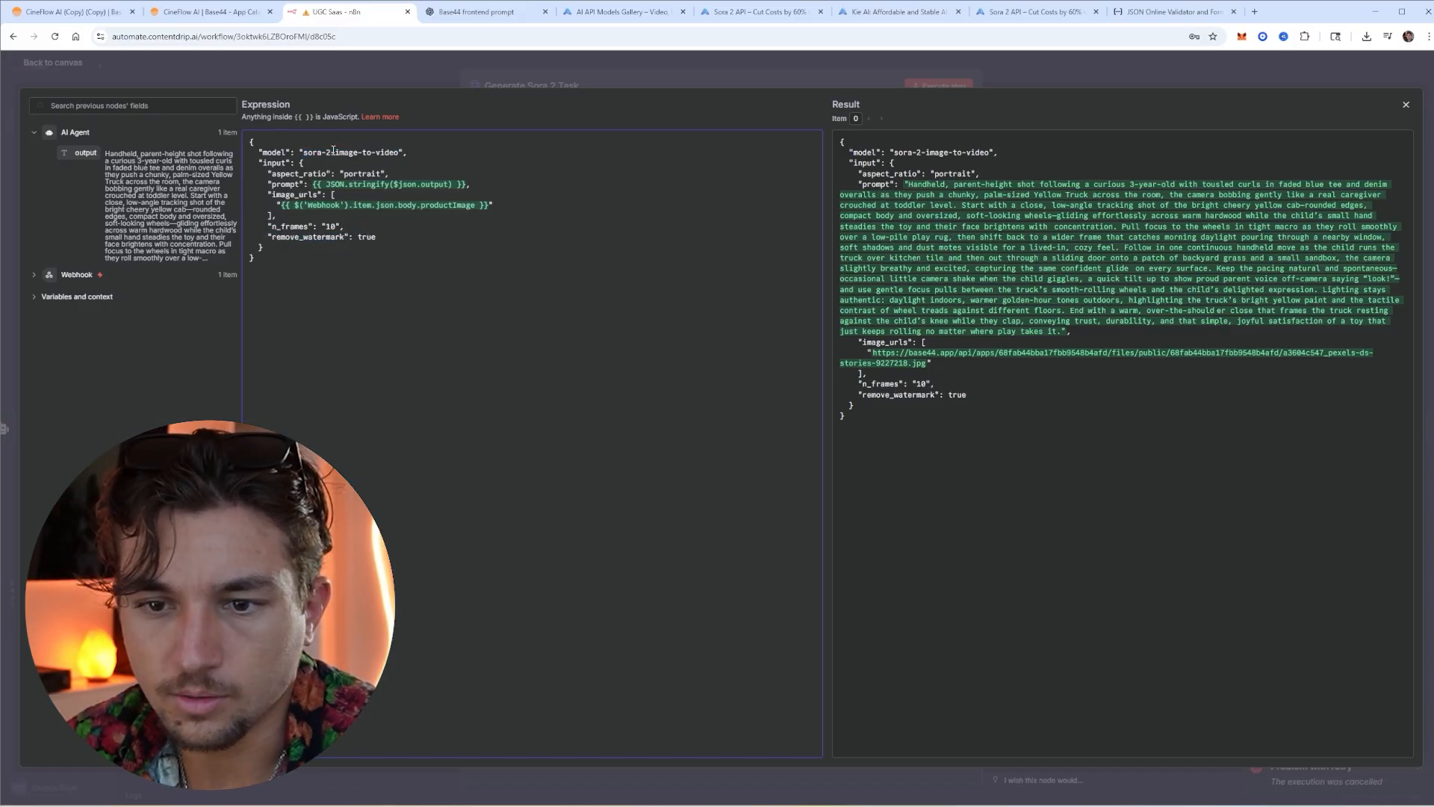
pyautogui.click(863, 82)
pyautogui.click(1050, 66)
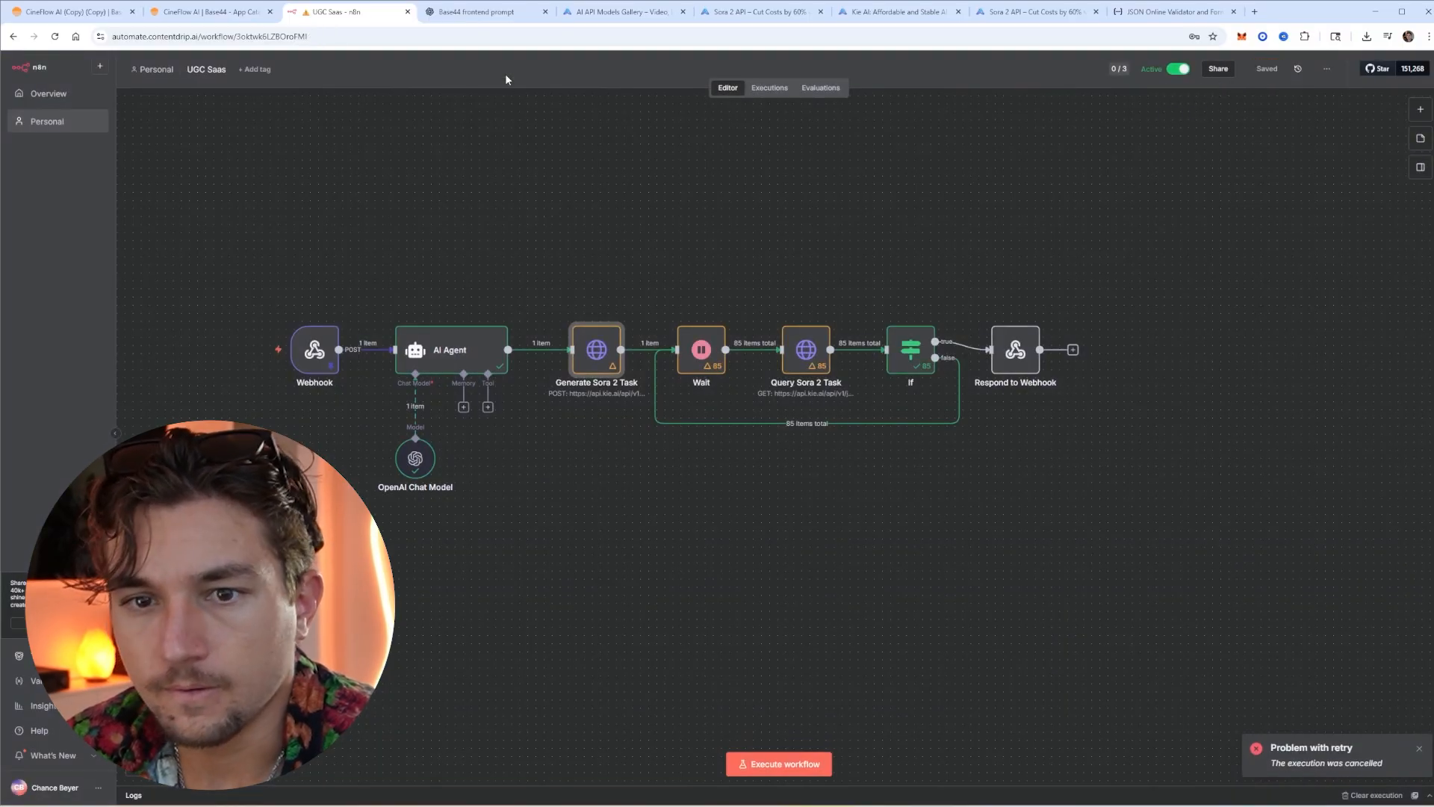
# Switch to the Base44 app and review the pricing page's subscription plans, pay-as-you-go card and Stripe integration notice
pyautogui.hotkey('ctrl', '1')
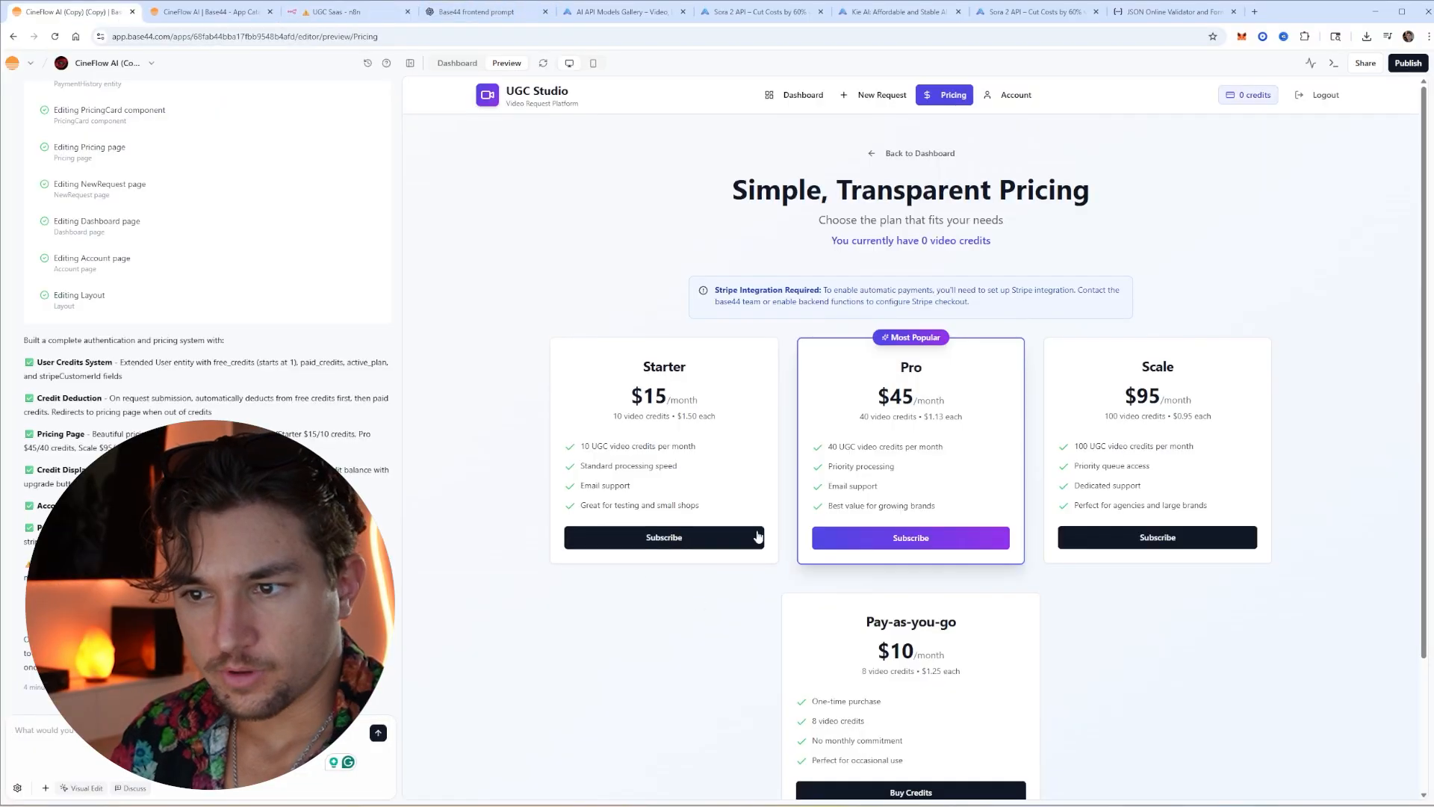
pyautogui.scroll(-3, 1075, 270)
pyautogui.scroll(3, 1157, 418)
pyautogui.scroll(-3, 1139, 549)
pyautogui.moveTo(1075, 611); pyautogui.dragTo(754, 433)
pyautogui.click(924, 462)
pyautogui.scroll(3, 1003, 528)
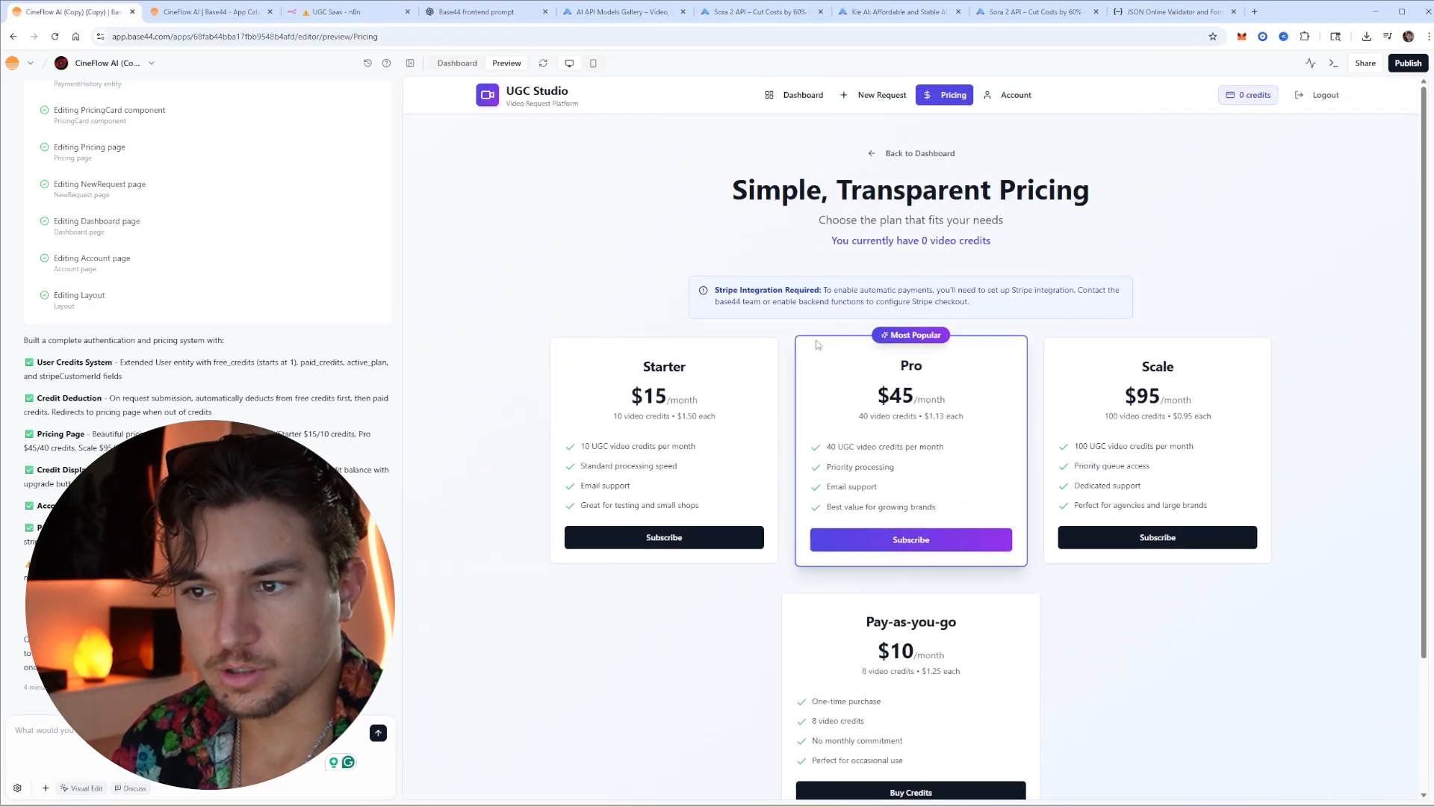
pyautogui.moveTo(714, 290); pyautogui.dragTo(914, 304)
pyautogui.click(774, 297)
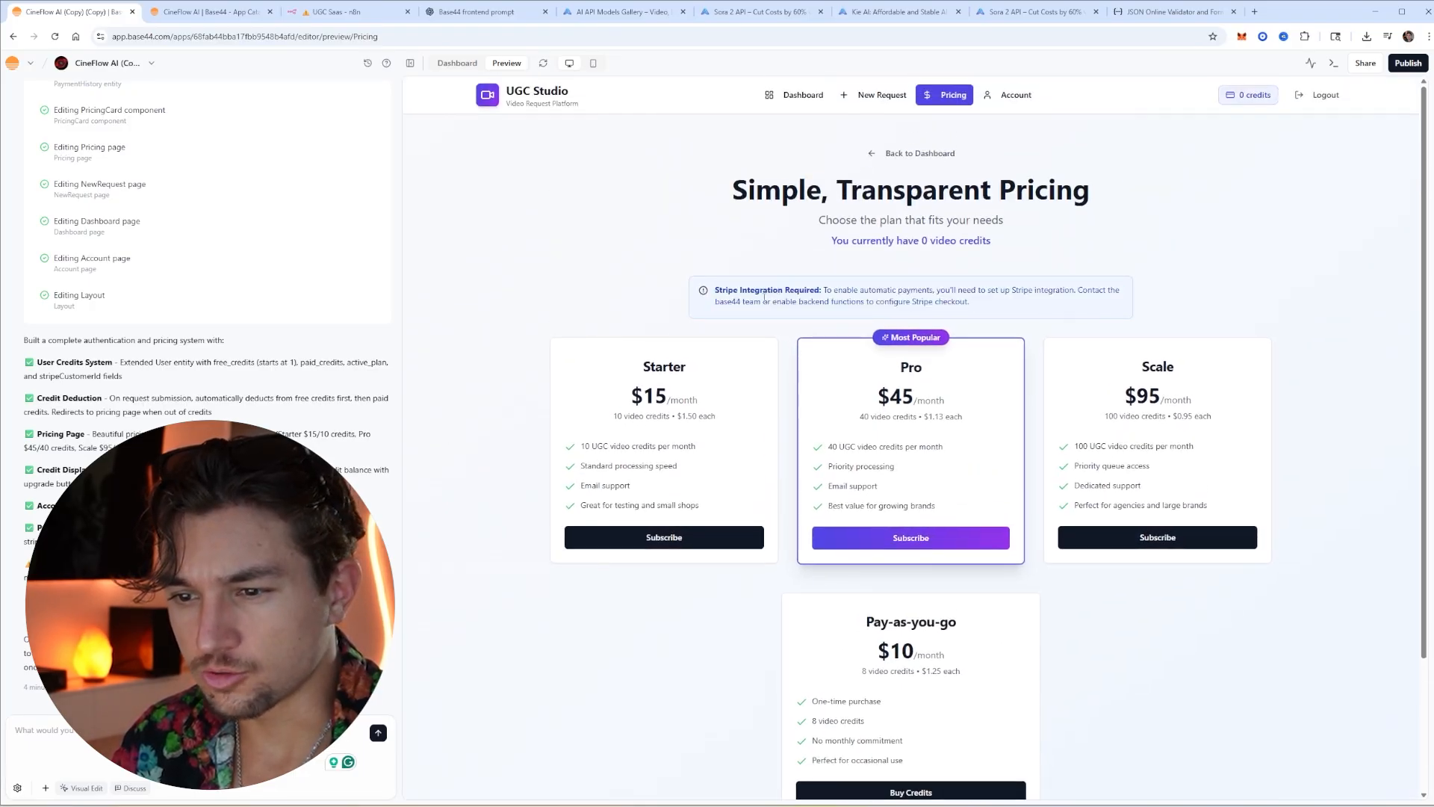
pyautogui.tripleClick(1005, 308)
# Ask the Base44 chat to "remove pay as you go and just have the subscriptions"
pyautogui.click(15, 729)
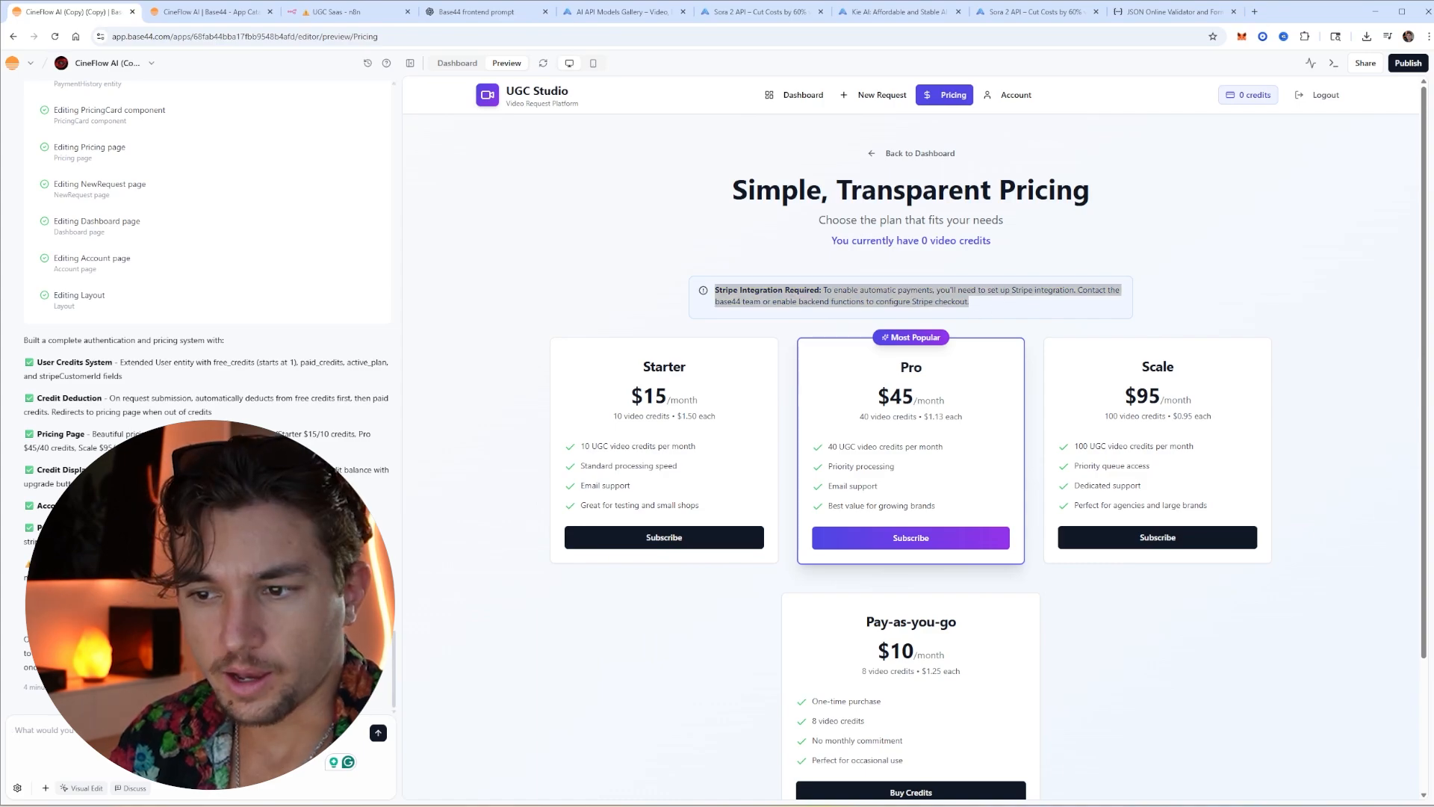
pyautogui.click(859, 448)
pyautogui.write('remo')
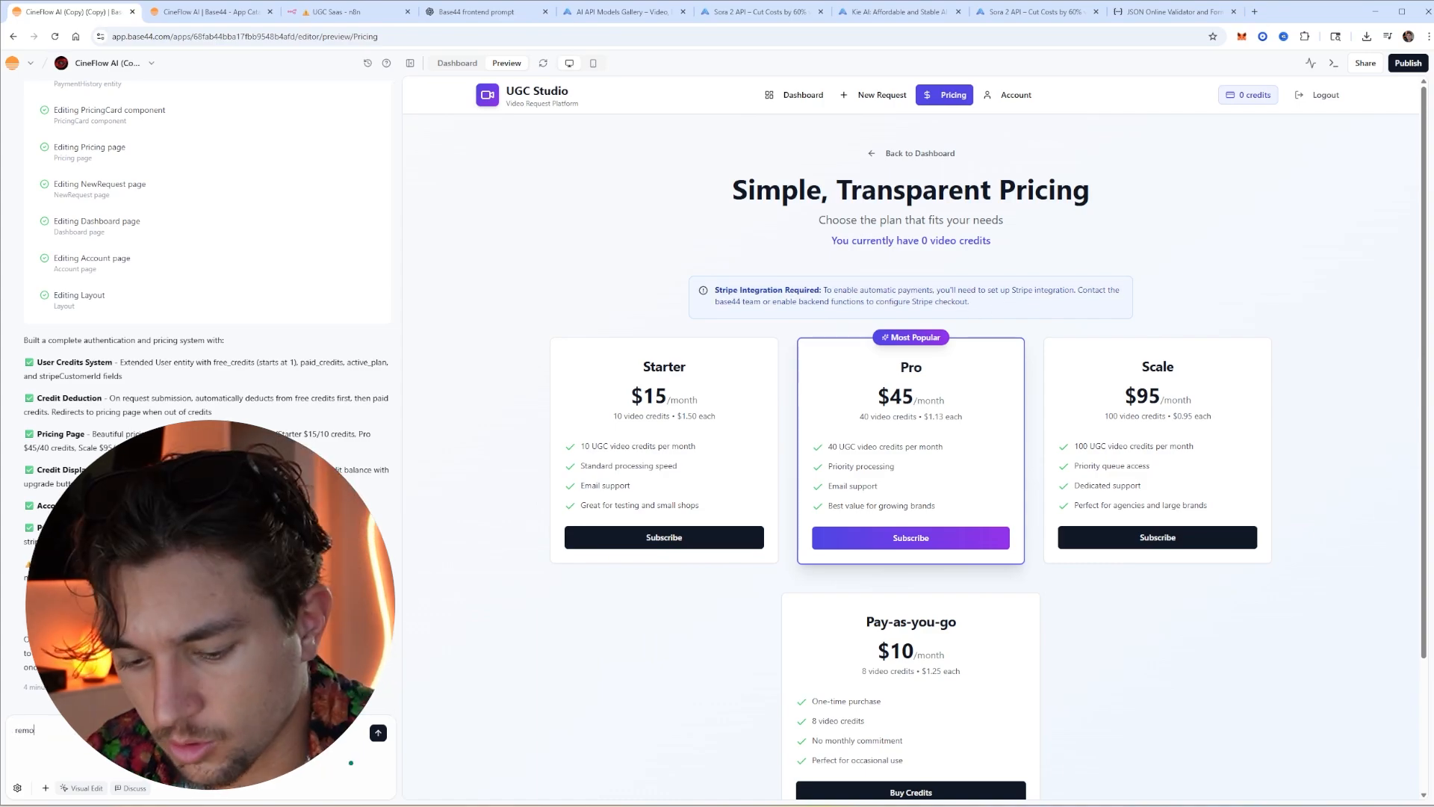
pyautogui.write('ve pay as y')
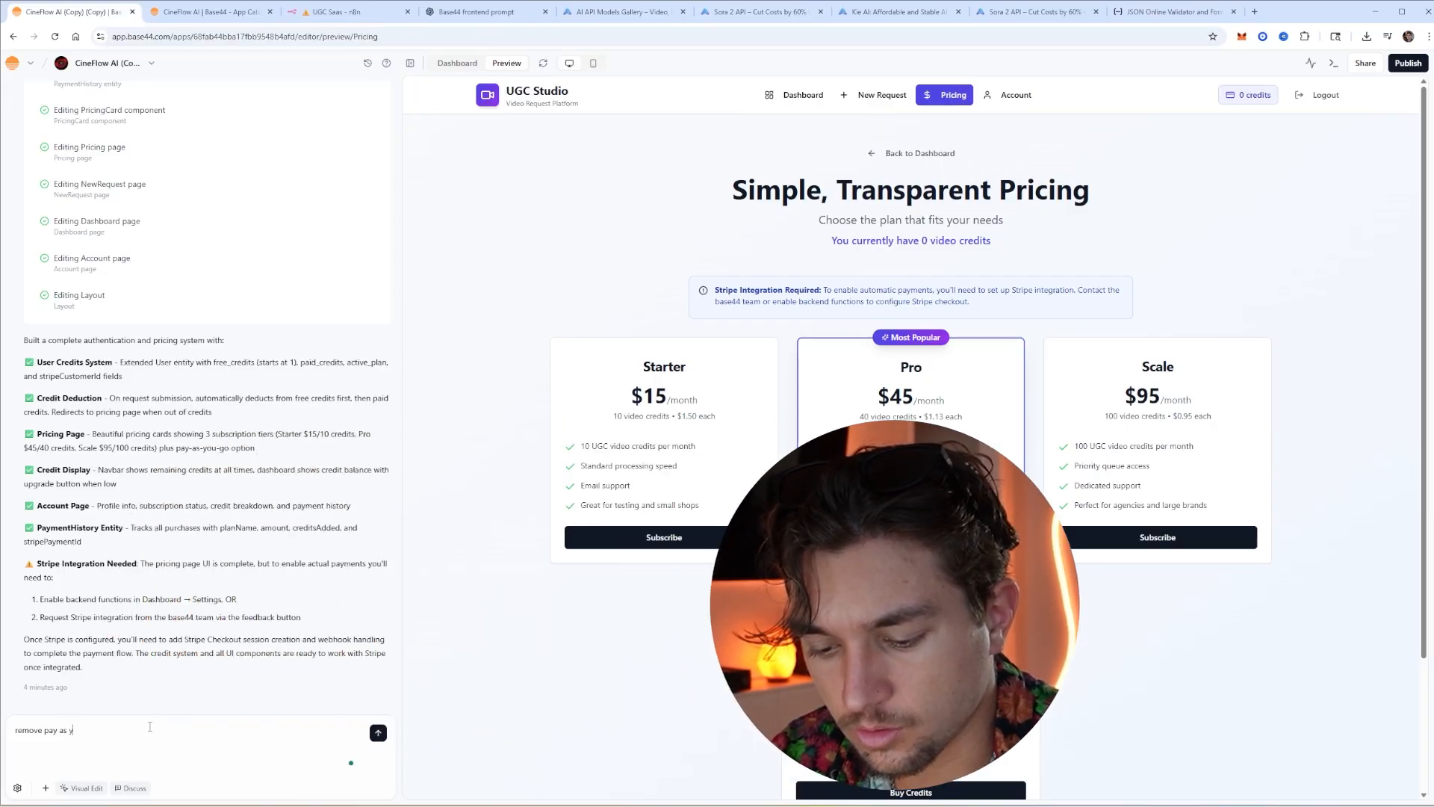
pyautogui.write('ou go and just have the sub')
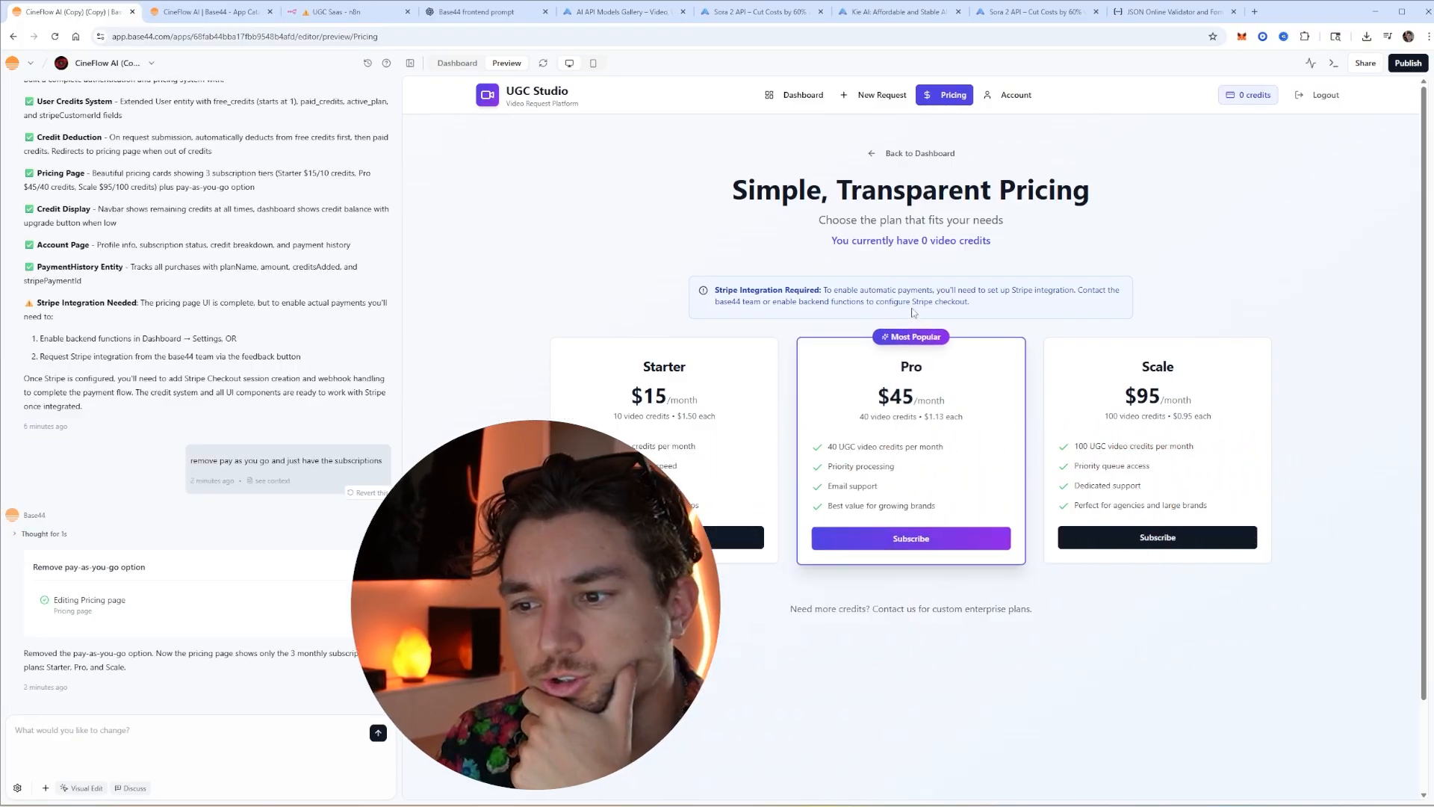
# Check the Stripe integration notice, follow the upgrade option for backend functions in the app settings and subscribe to the Builder plan
pyautogui.moveTo(970, 303); pyautogui.dragTo(708, 285)
pyautogui.click(694, 272)
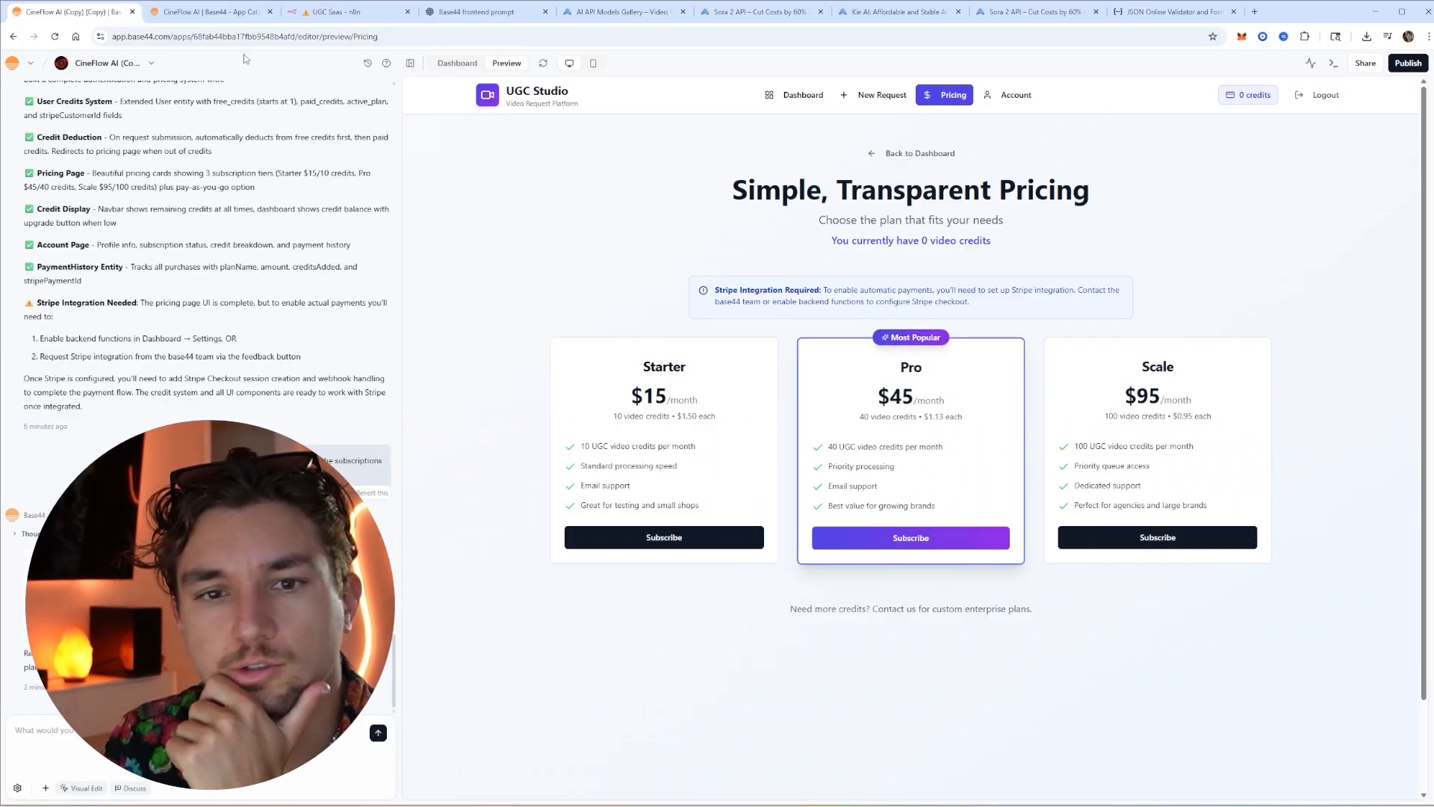
pyautogui.click(112, 63)
pyautogui.click(97, 141)
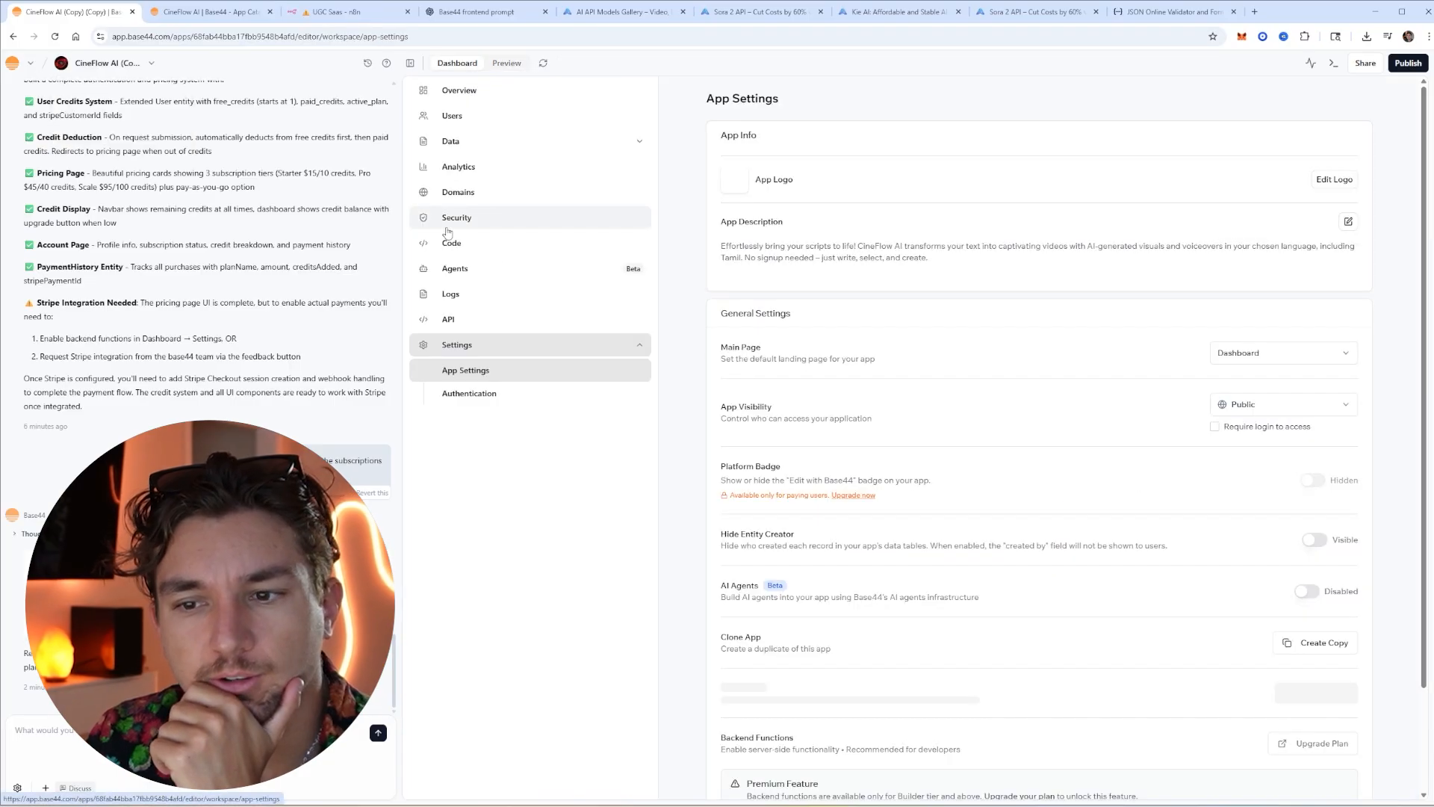
pyautogui.scroll(-2, 1048, 689)
pyautogui.click(1048, 689)
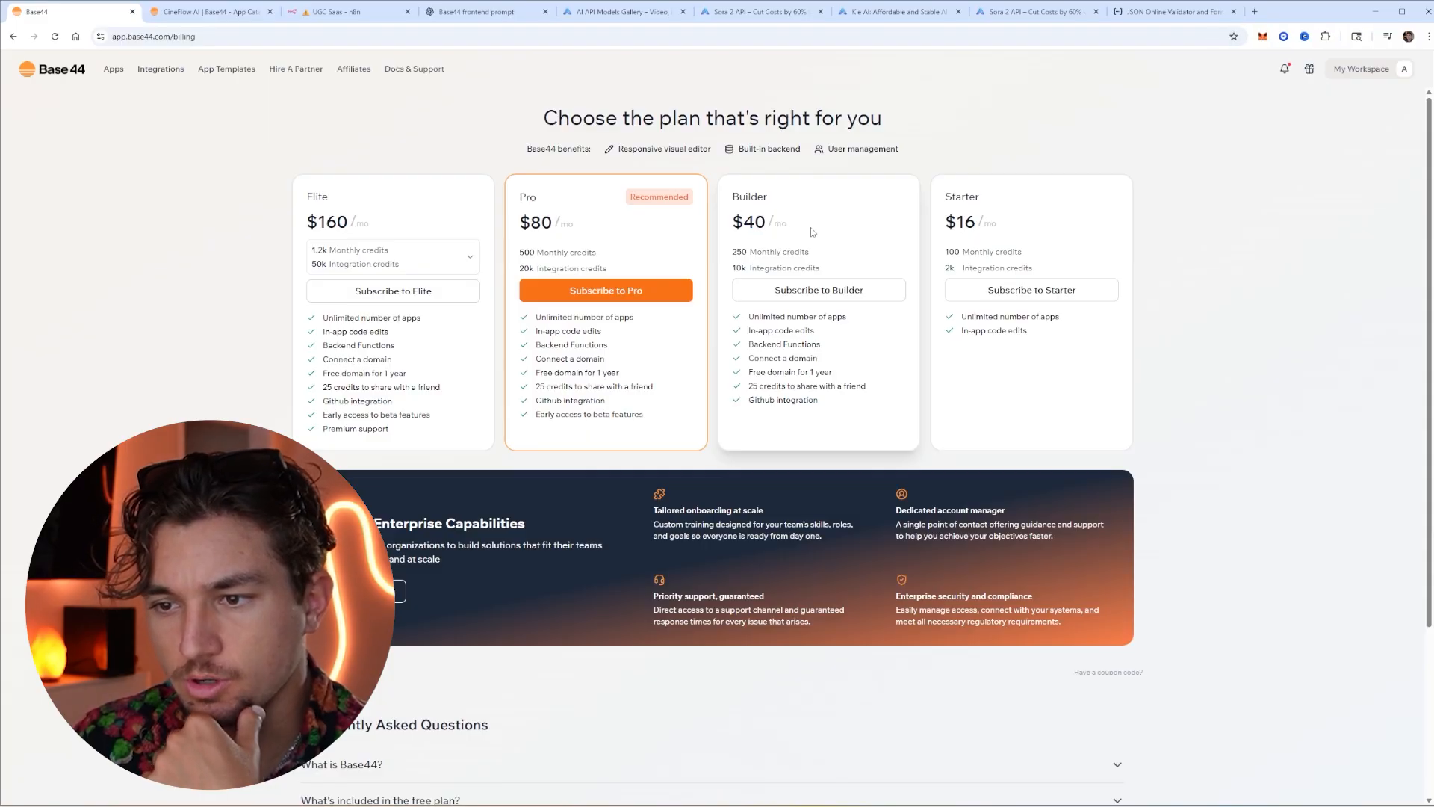
pyautogui.click(837, 290)
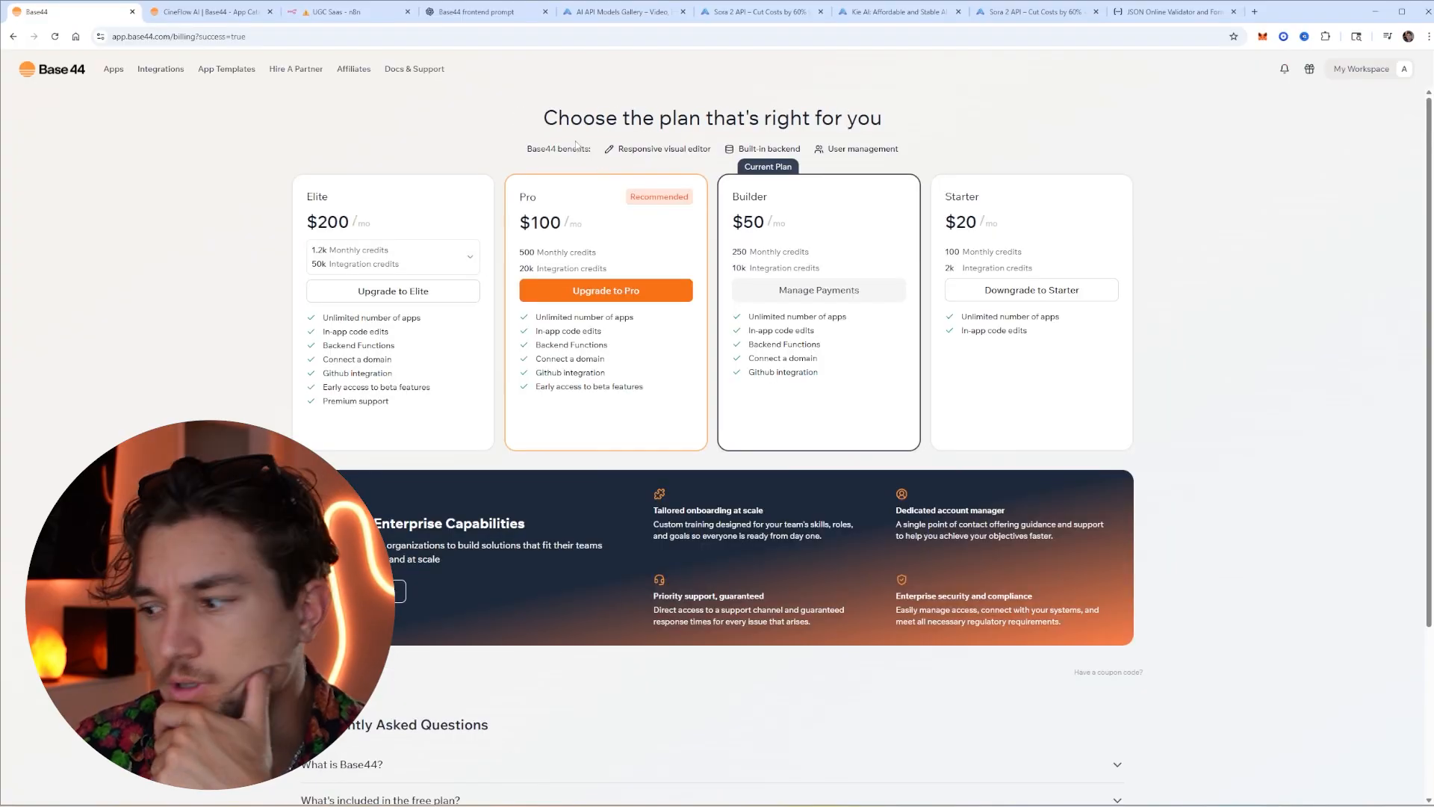
# Activate backend functions in the app's settings and send the chat "Backend functions enabled, please add the stripe integrations"
pyautogui.click(118, 78)
pyautogui.click(438, 186)
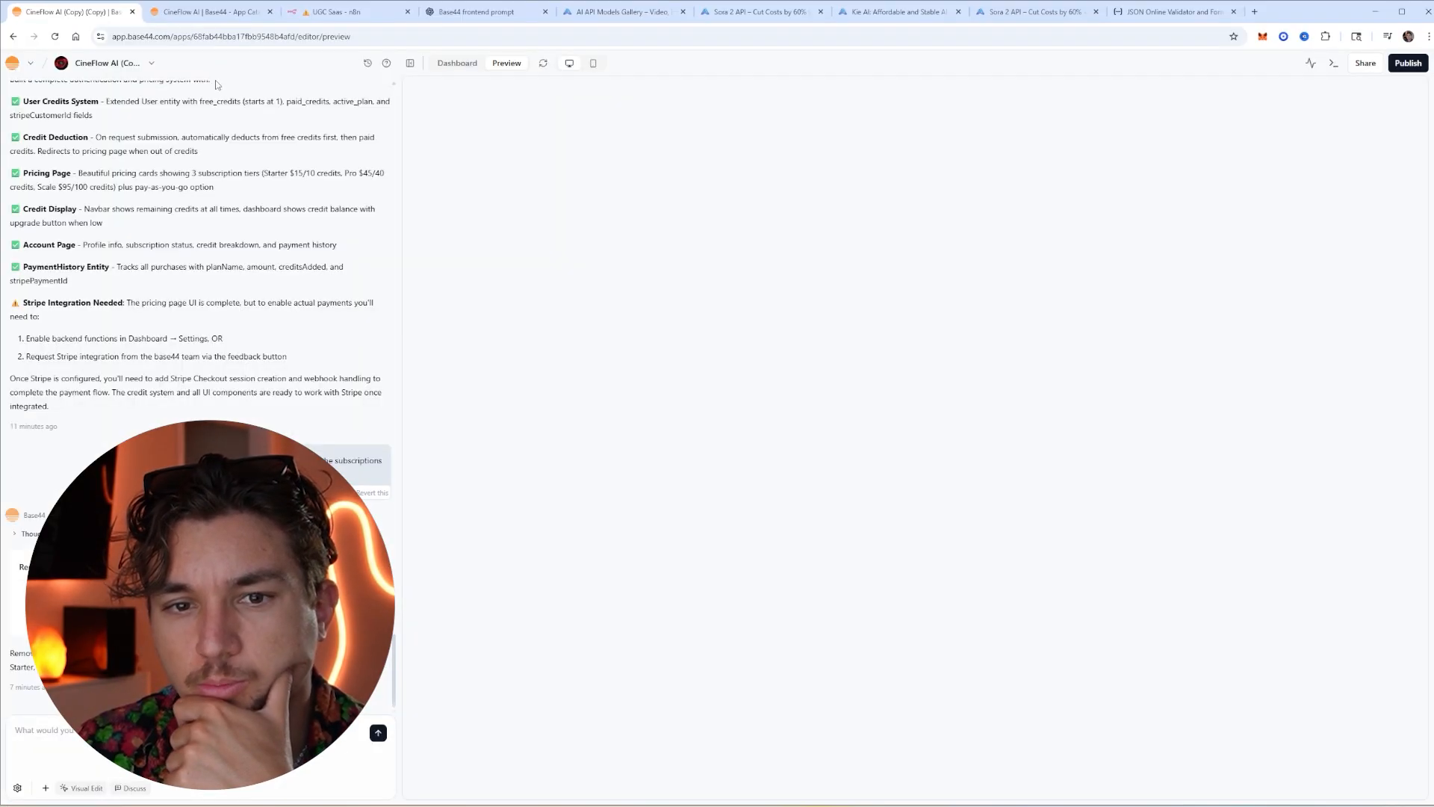
pyautogui.click(96, 62)
pyautogui.click(110, 143)
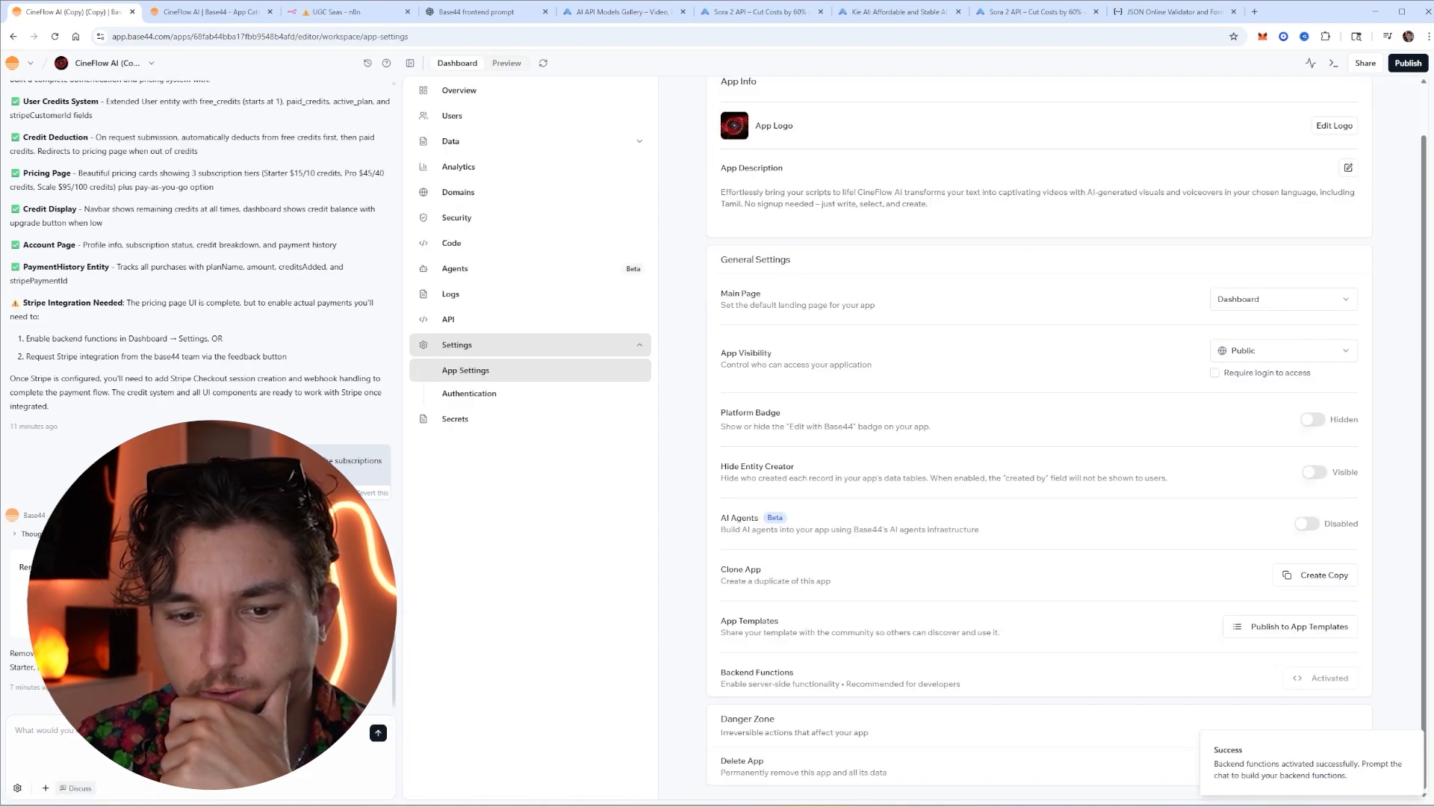
pyautogui.write('Backend functions enabled, please add the')
pyautogui.write('s')
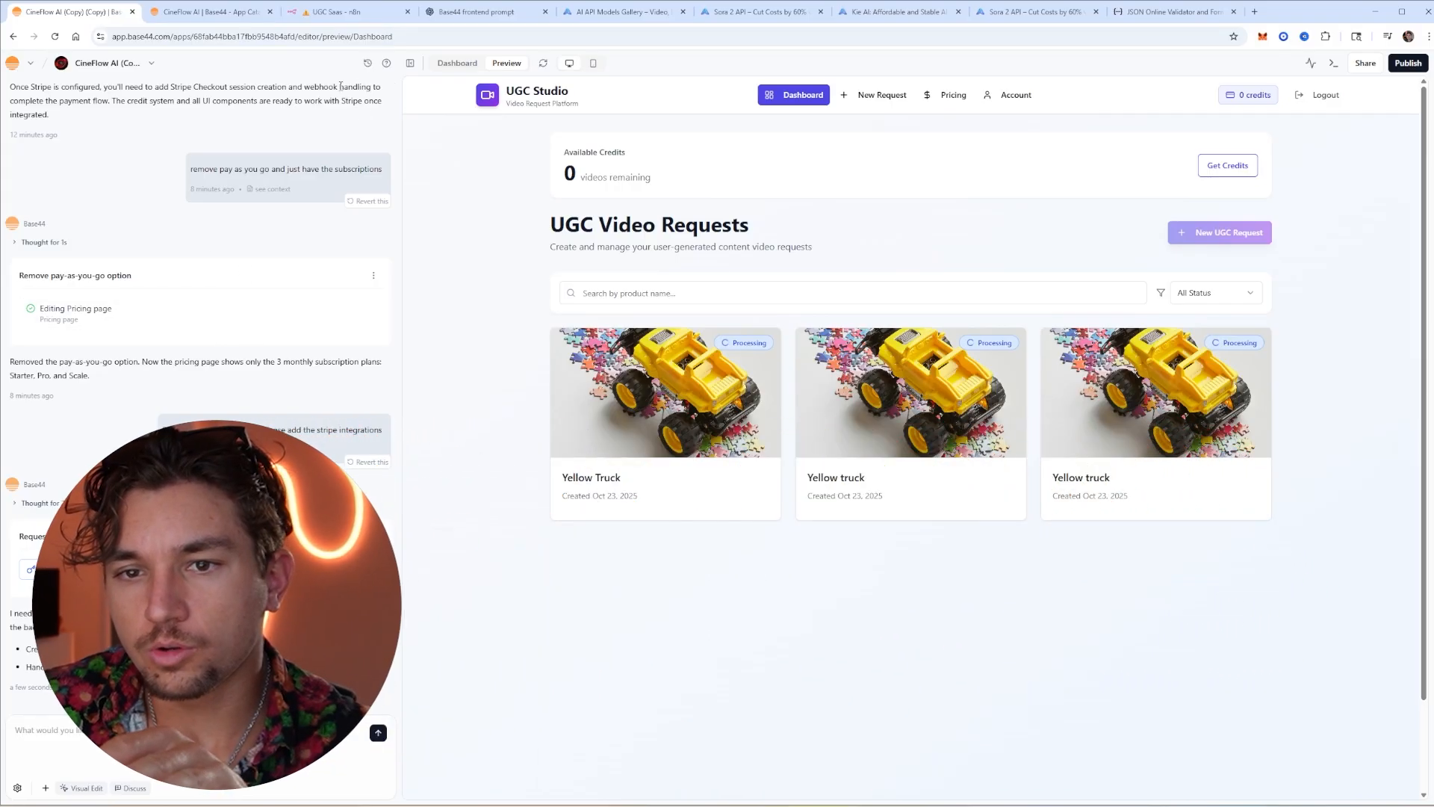
# Open the New Request page, inspect the credit fields in the admin user's record and close the record
pyautogui.click(867, 97)
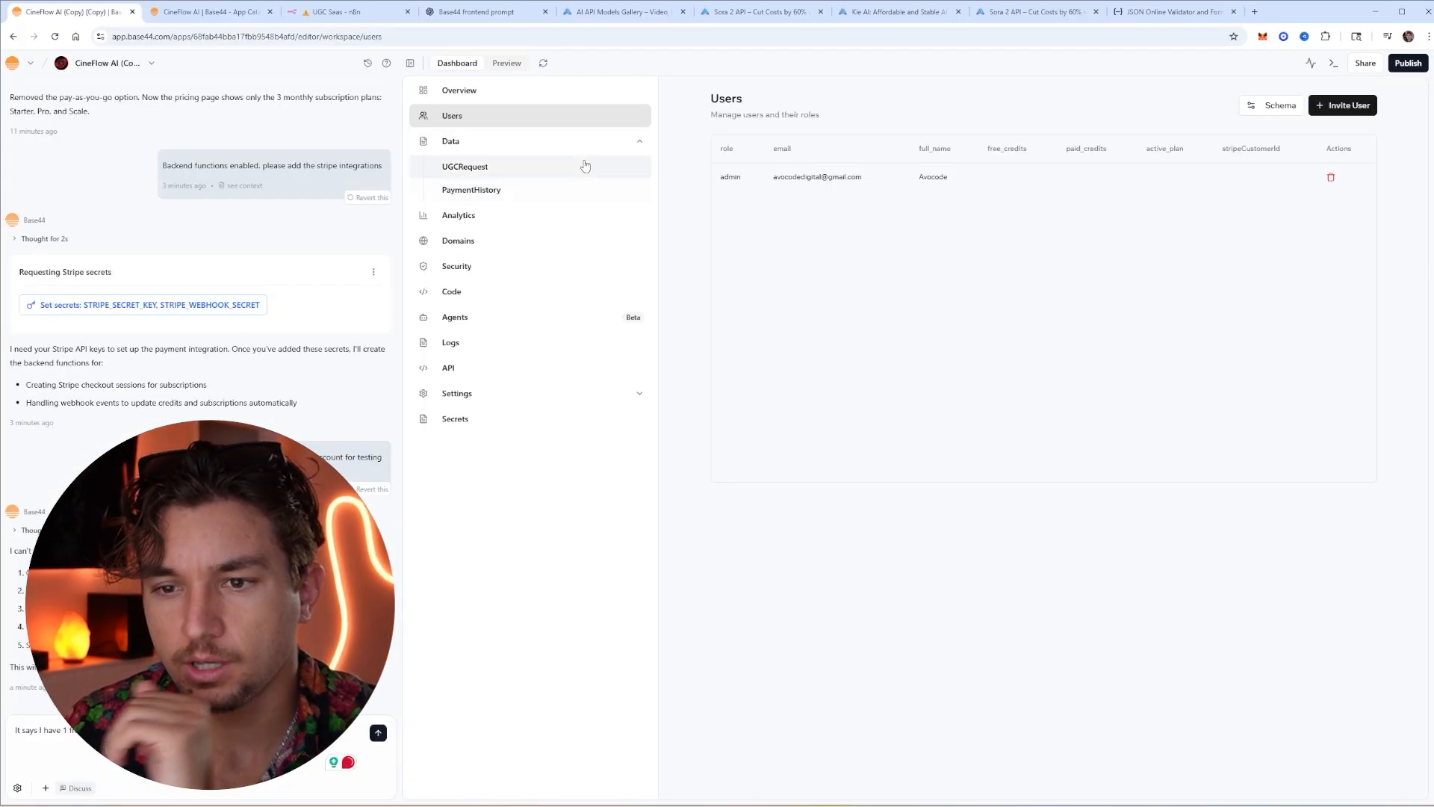
pyautogui.click(956, 179)
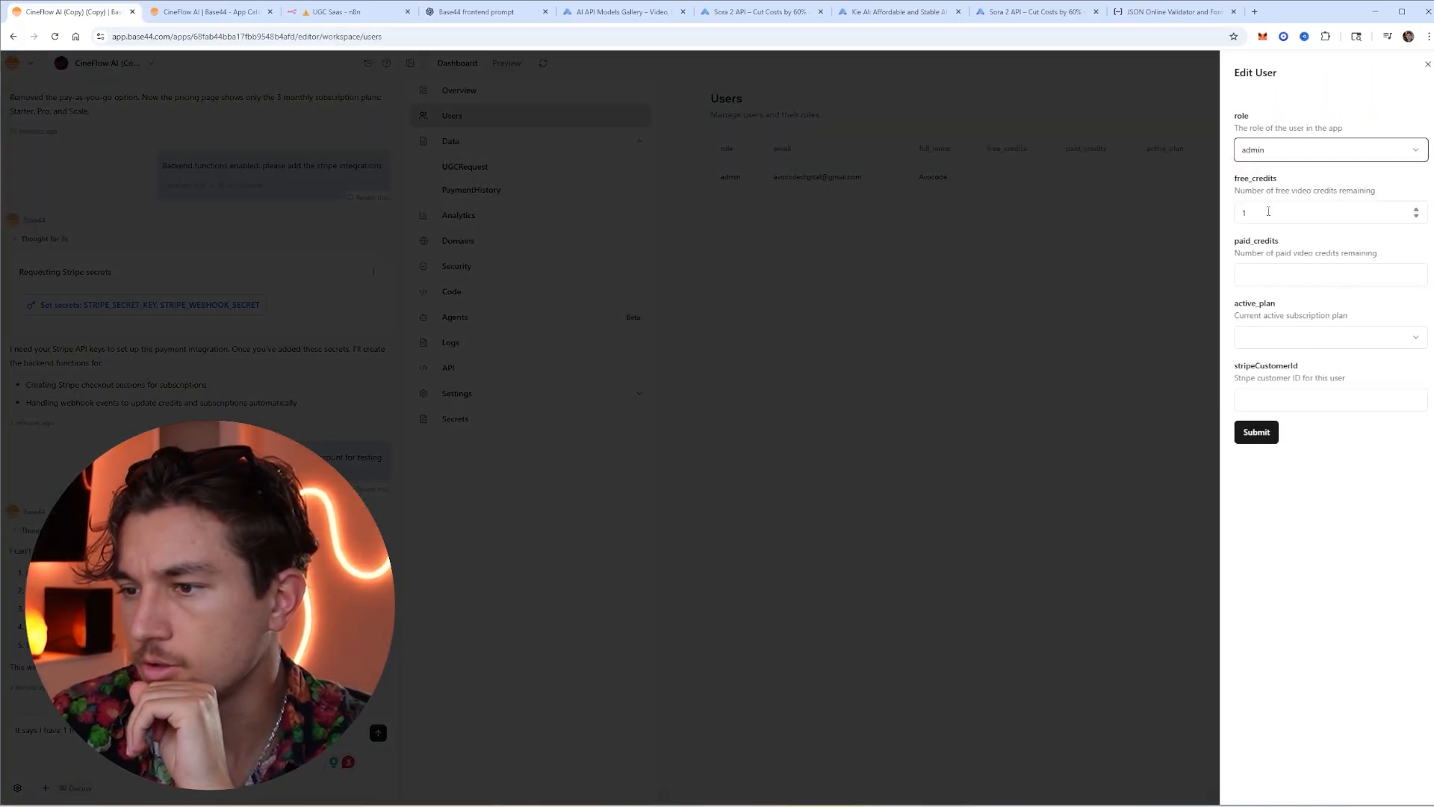
pyautogui.click(1223, 466)
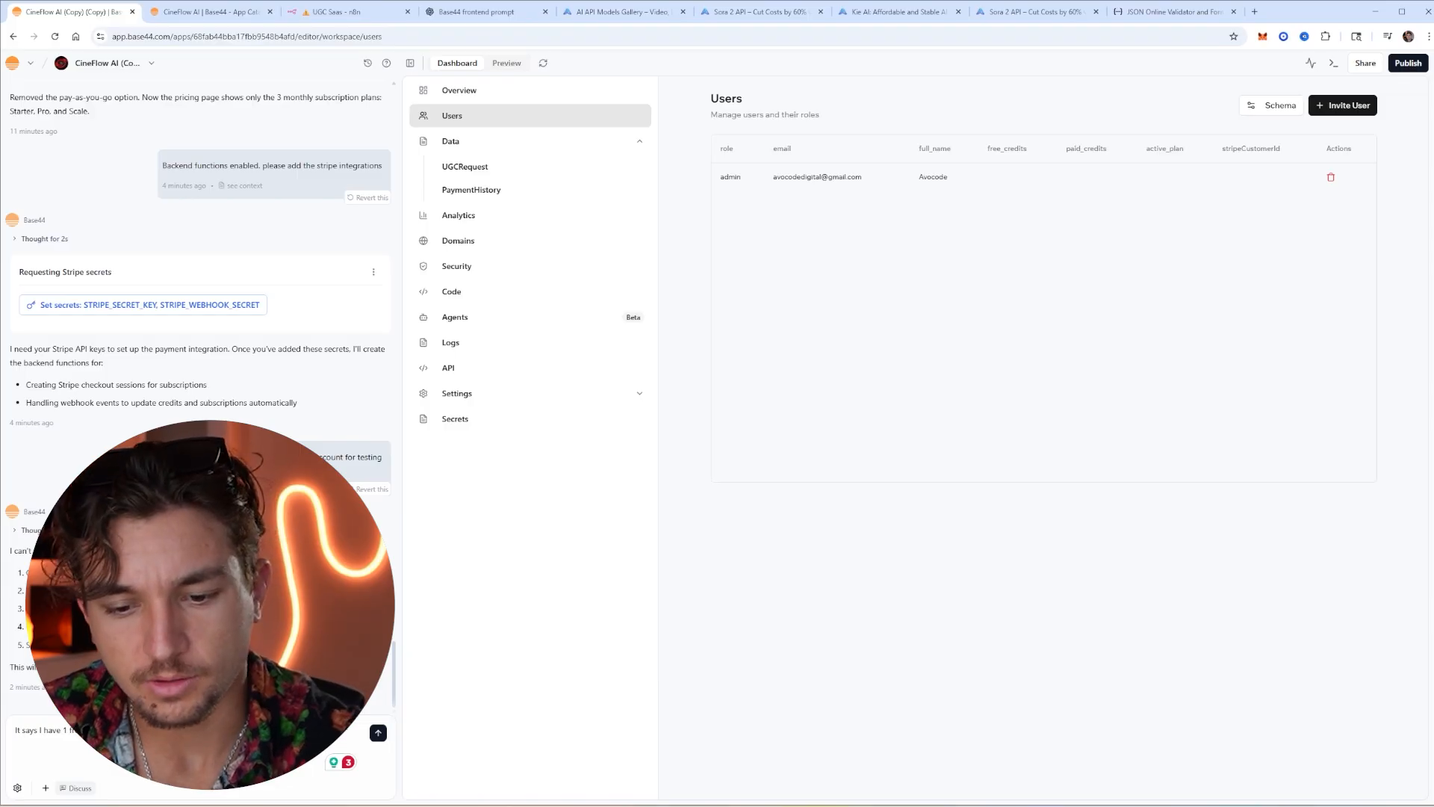
# Send the Base44 chat "It says I have 1 free credits but its not allowing me to create a request" and check the form's credit warning
pyautogui.press('Return')
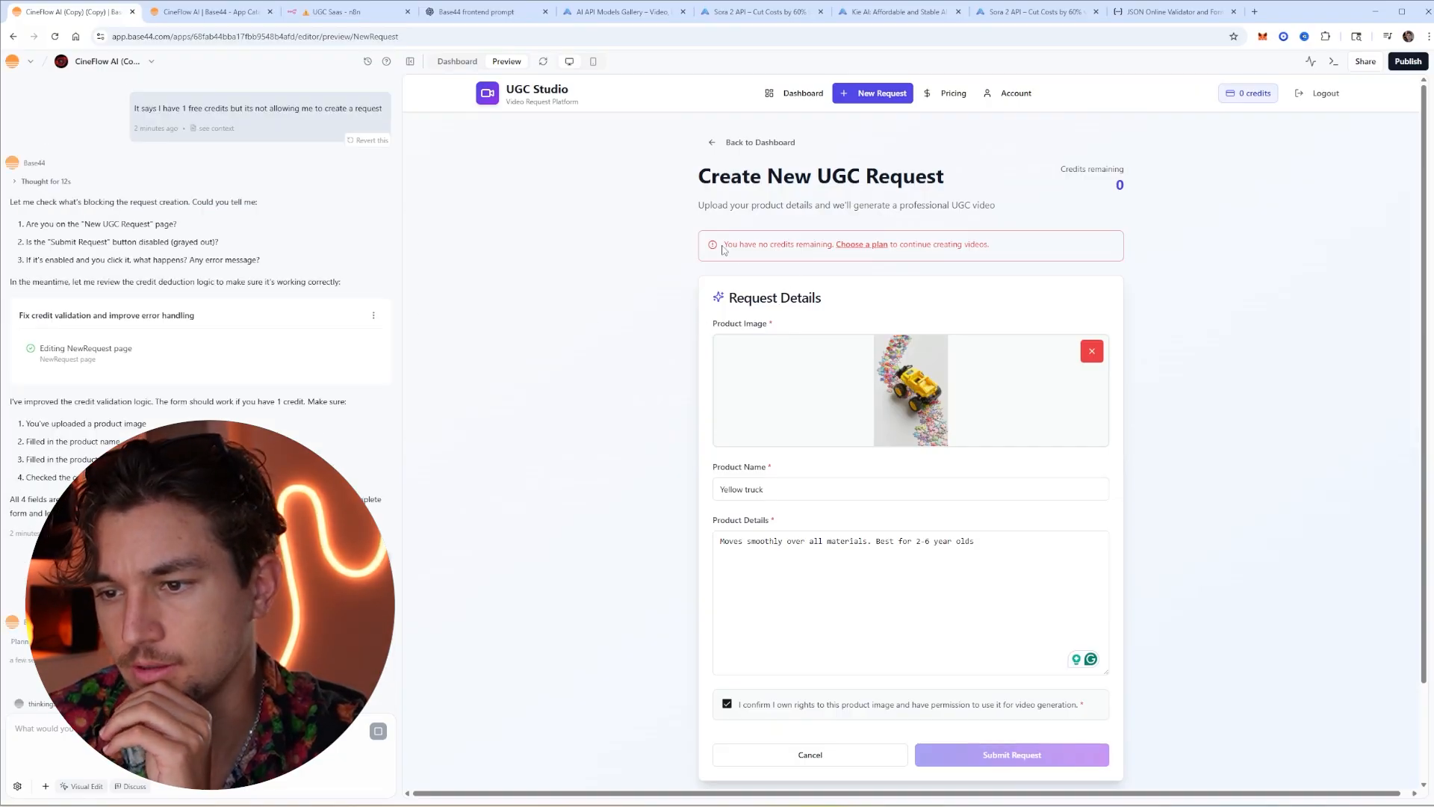
pyautogui.click(1003, 245)
pyautogui.scroll(-3, 986, 486)
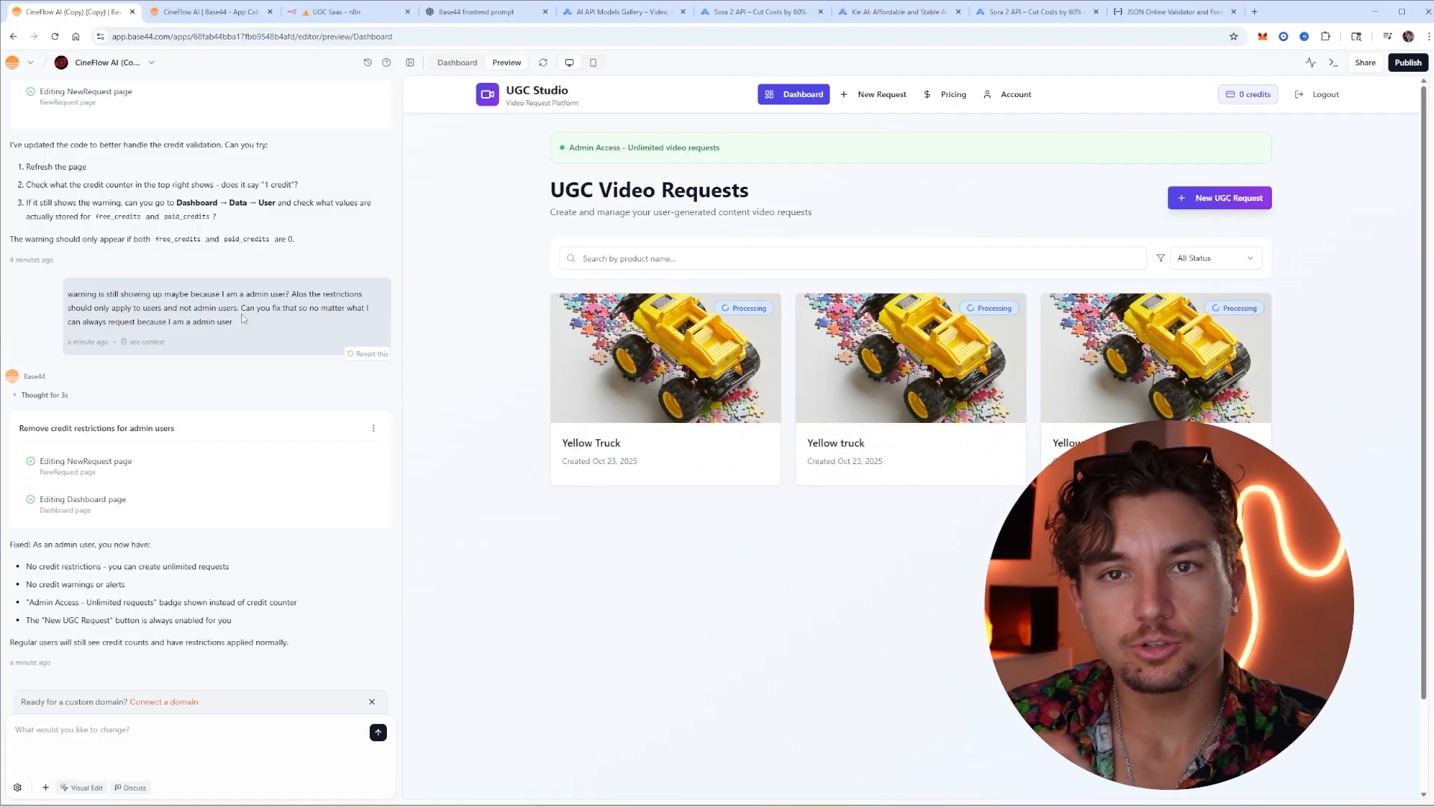
# Start a new UGC request from the dashboard, check its running execution in the n8n UGC Saas workflow and return to Base44
pyautogui.click(1220, 198)
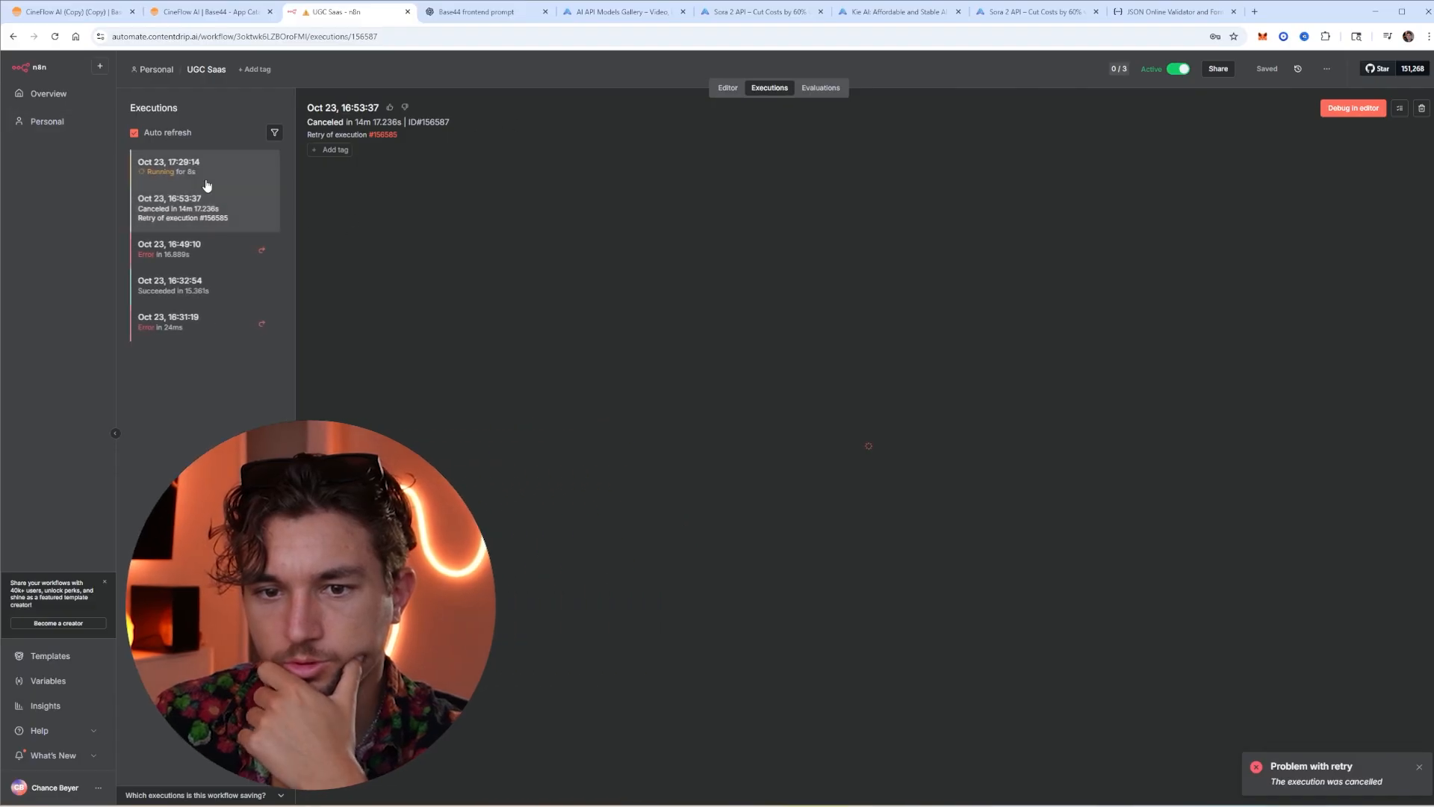
pyautogui.click(206, 178)
pyautogui.click(88, 12)
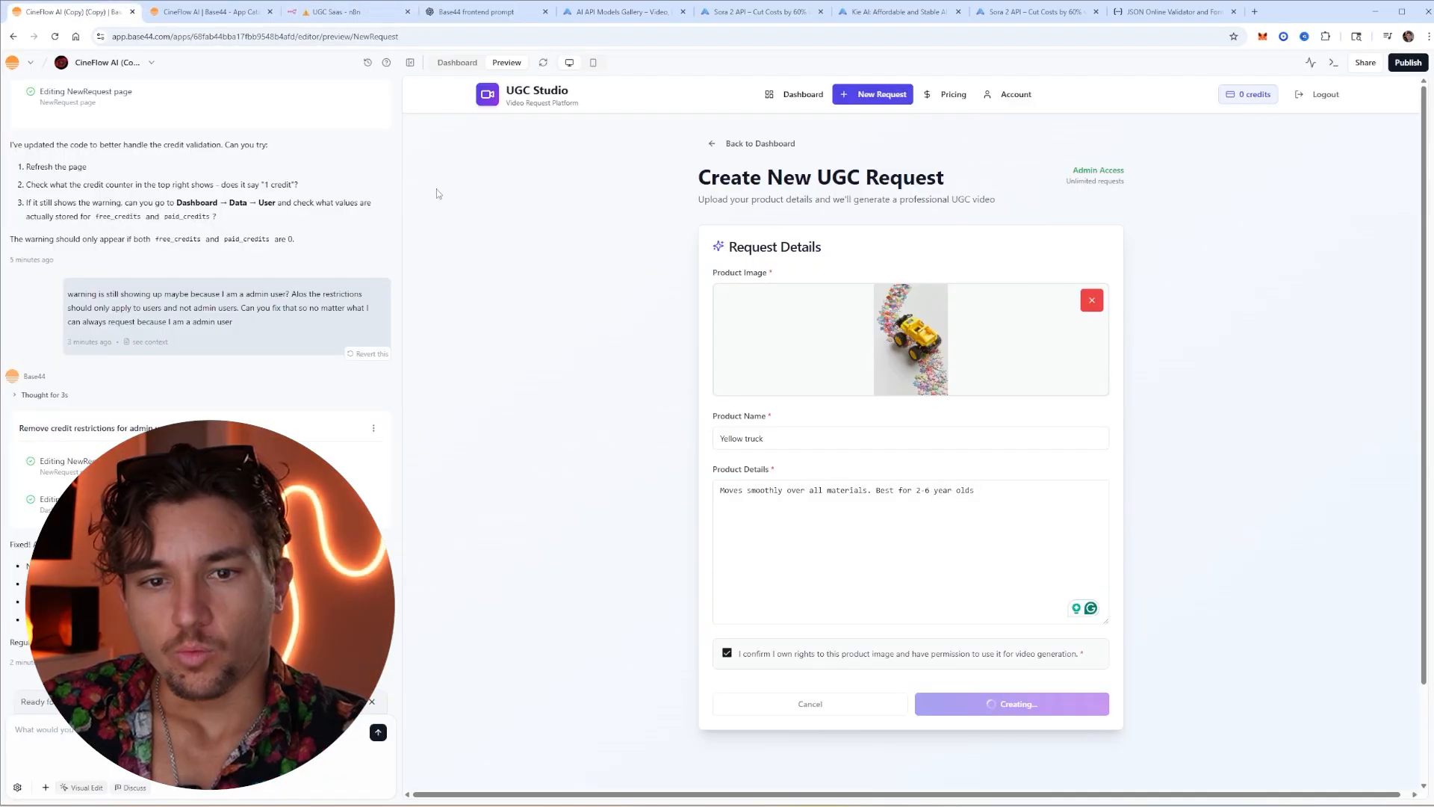
# Go back through the Base44 chat history to the earlier Stripe secrets request and open it
pyautogui.scroll(15, 259, 373)
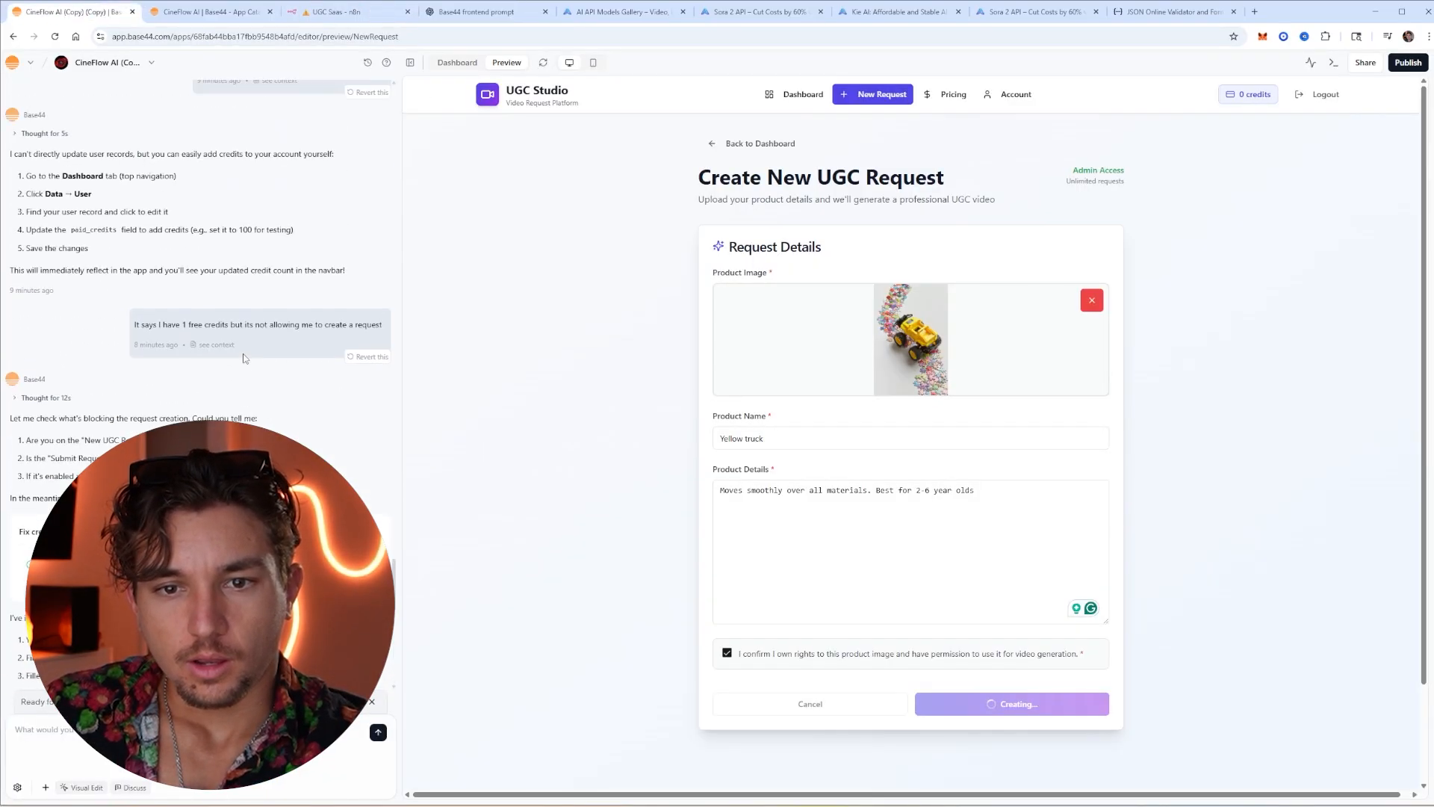
pyautogui.scroll(1, 247, 361)
pyautogui.click(256, 364)
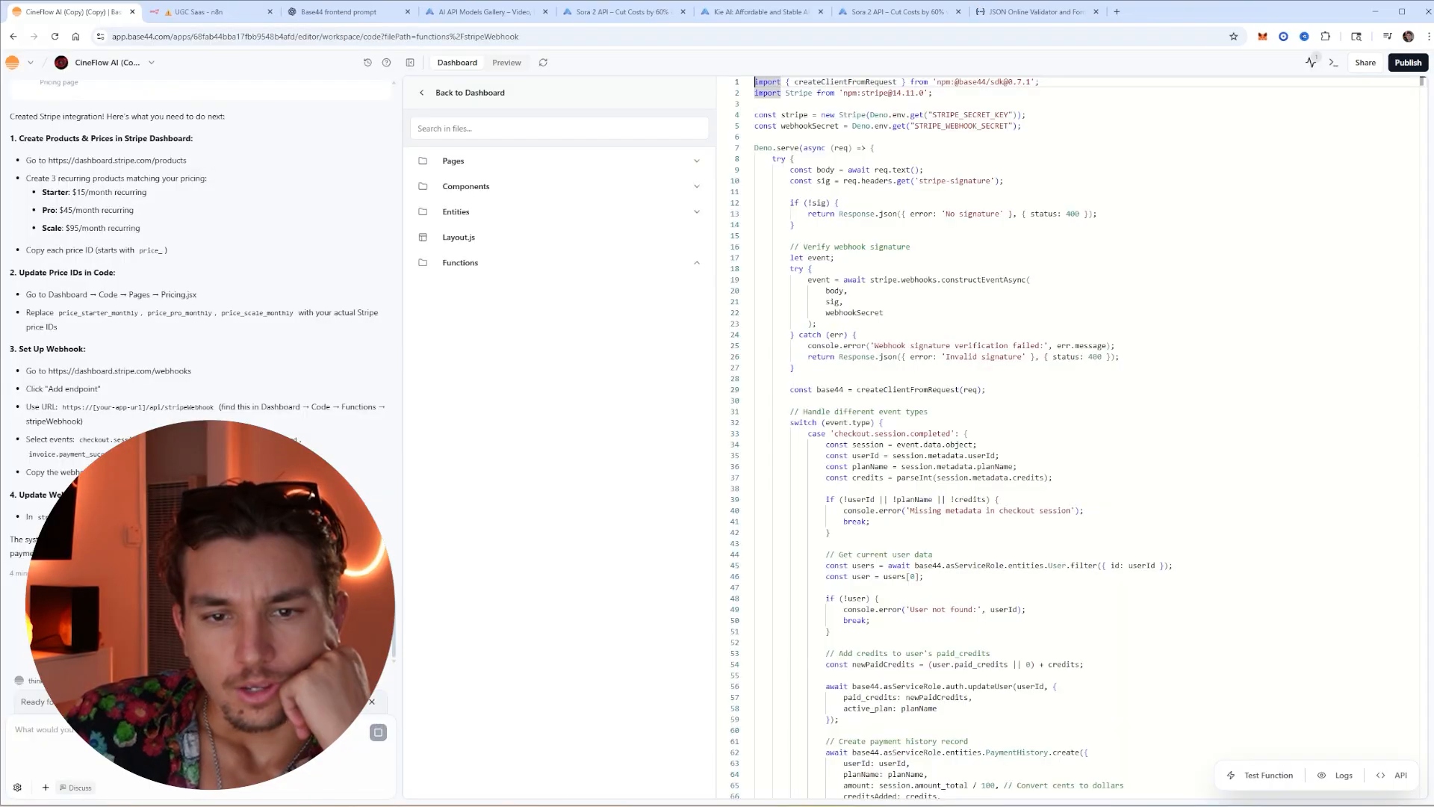
# Read the Stripe setup instructions in the chat and open the stripeWebhook function's API information for its function URL
pyautogui.scroll(1, 276, 311)
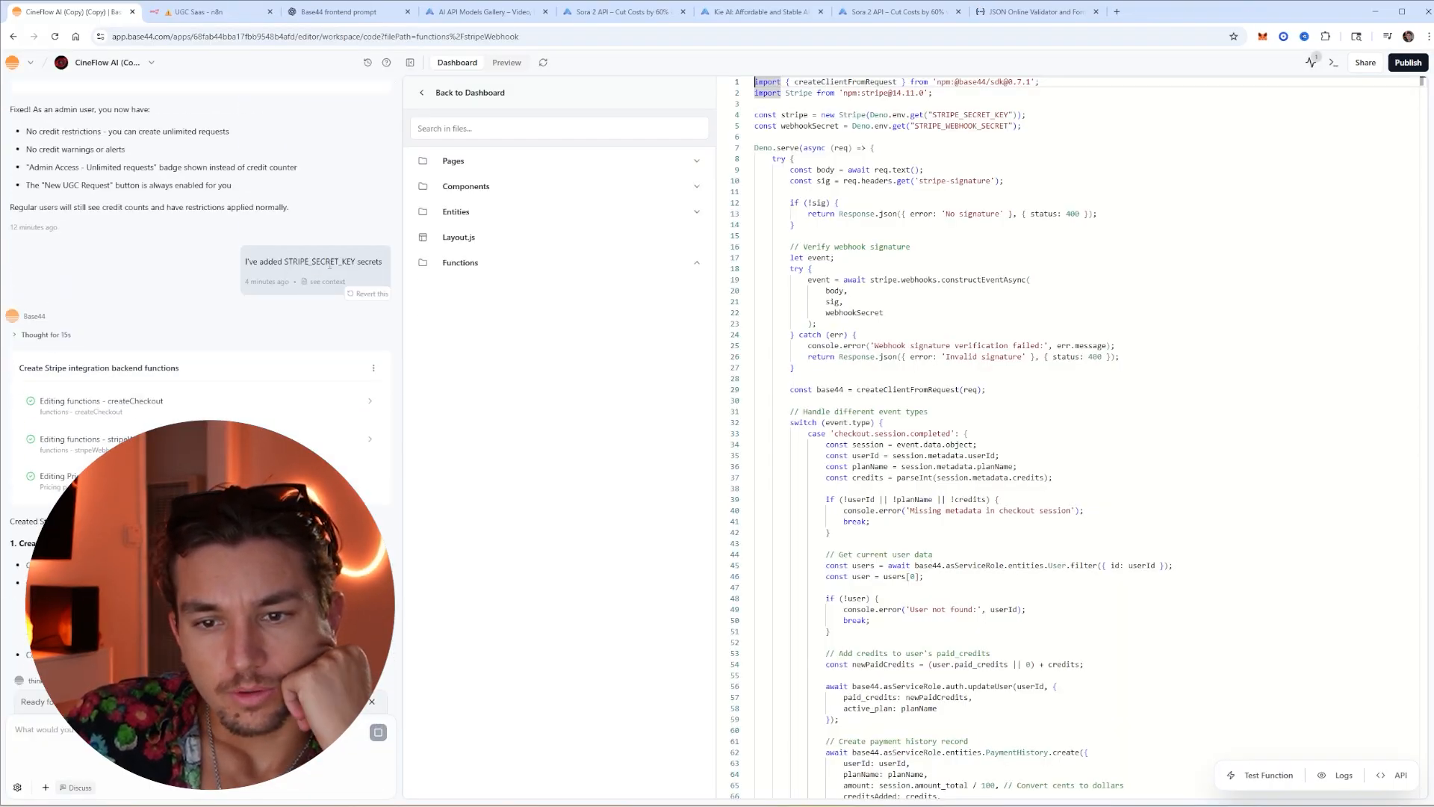
pyautogui.scroll(-5, 227, 415)
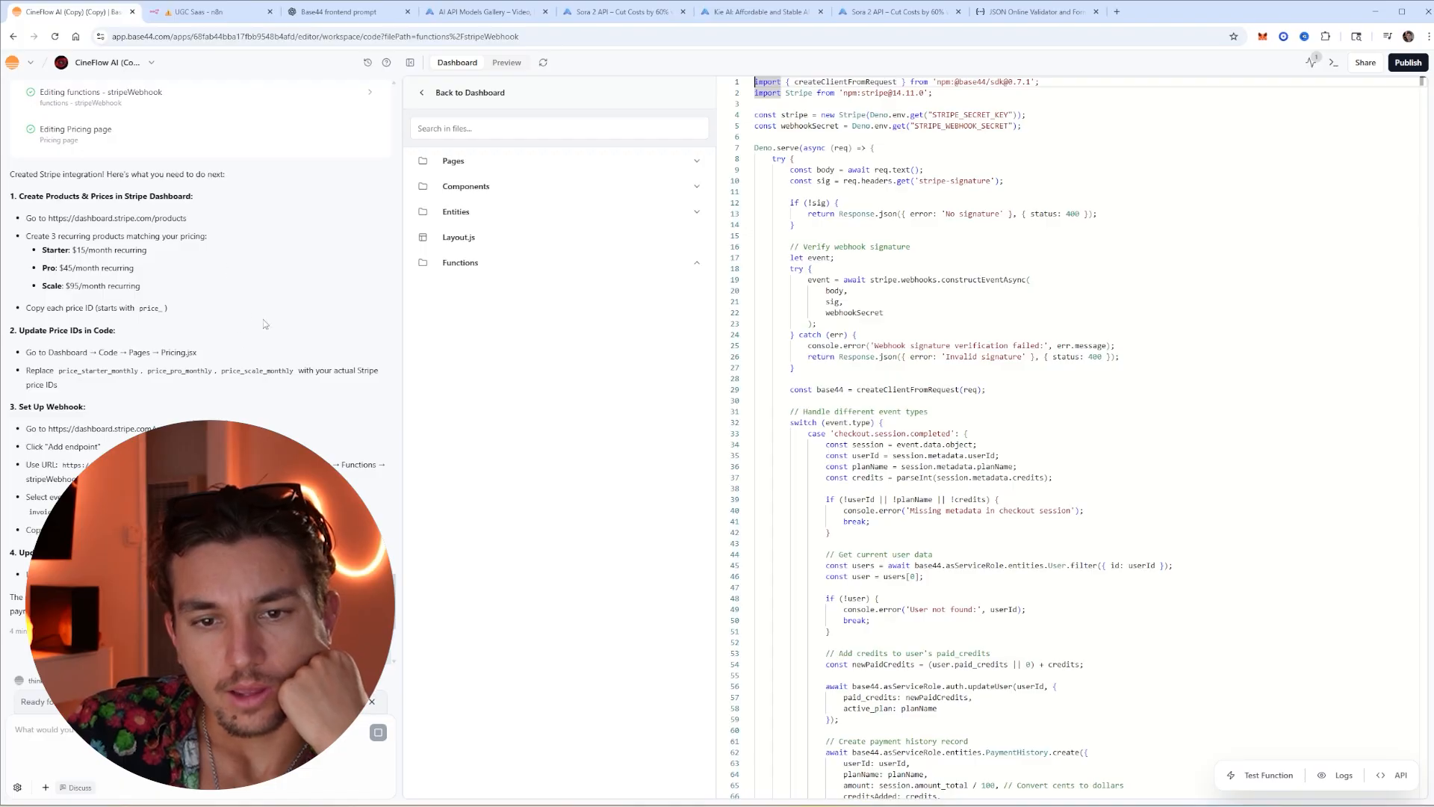
pyautogui.scroll(-4, 214, 329)
pyautogui.scroll(3, 185, 315)
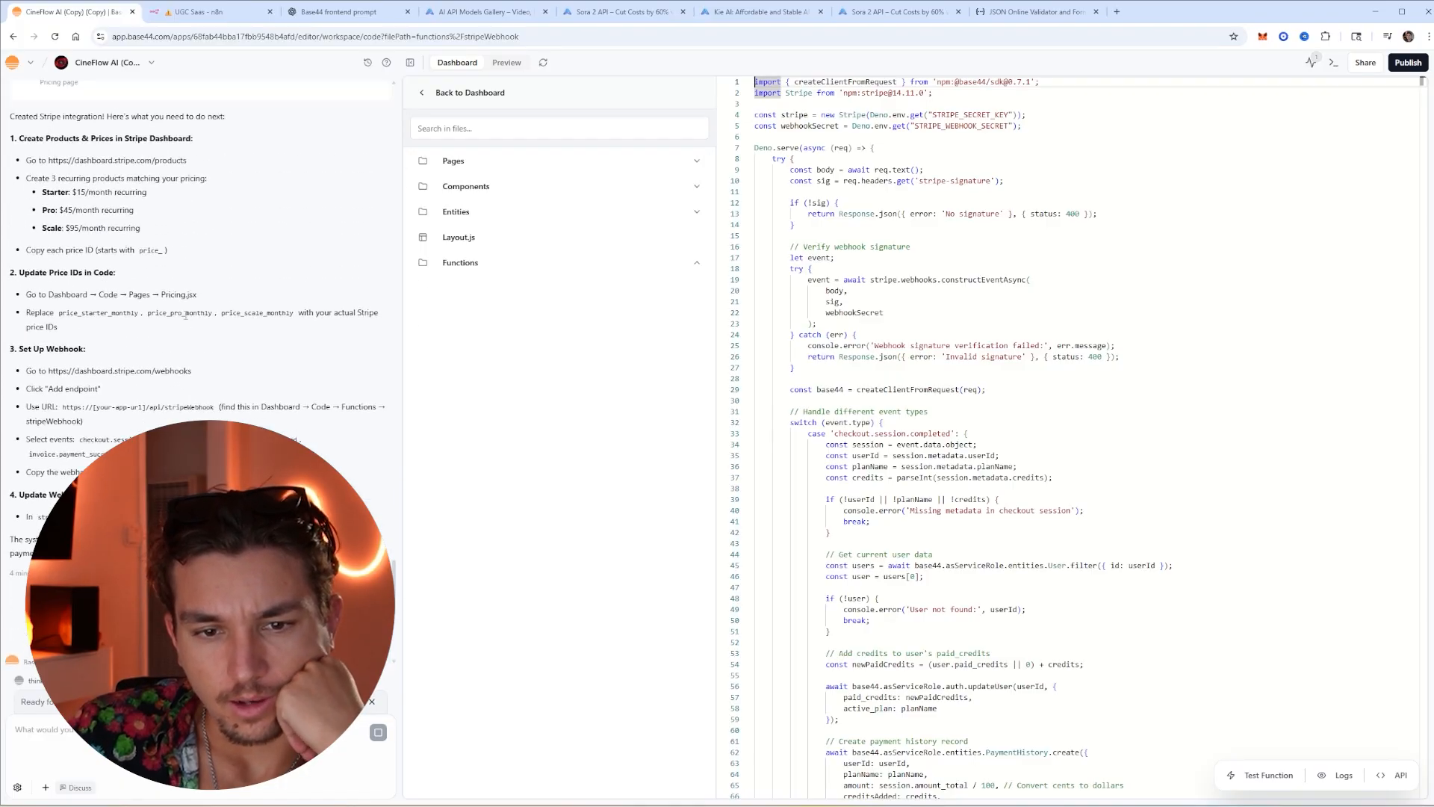
pyautogui.scroll(-6, 183, 379)
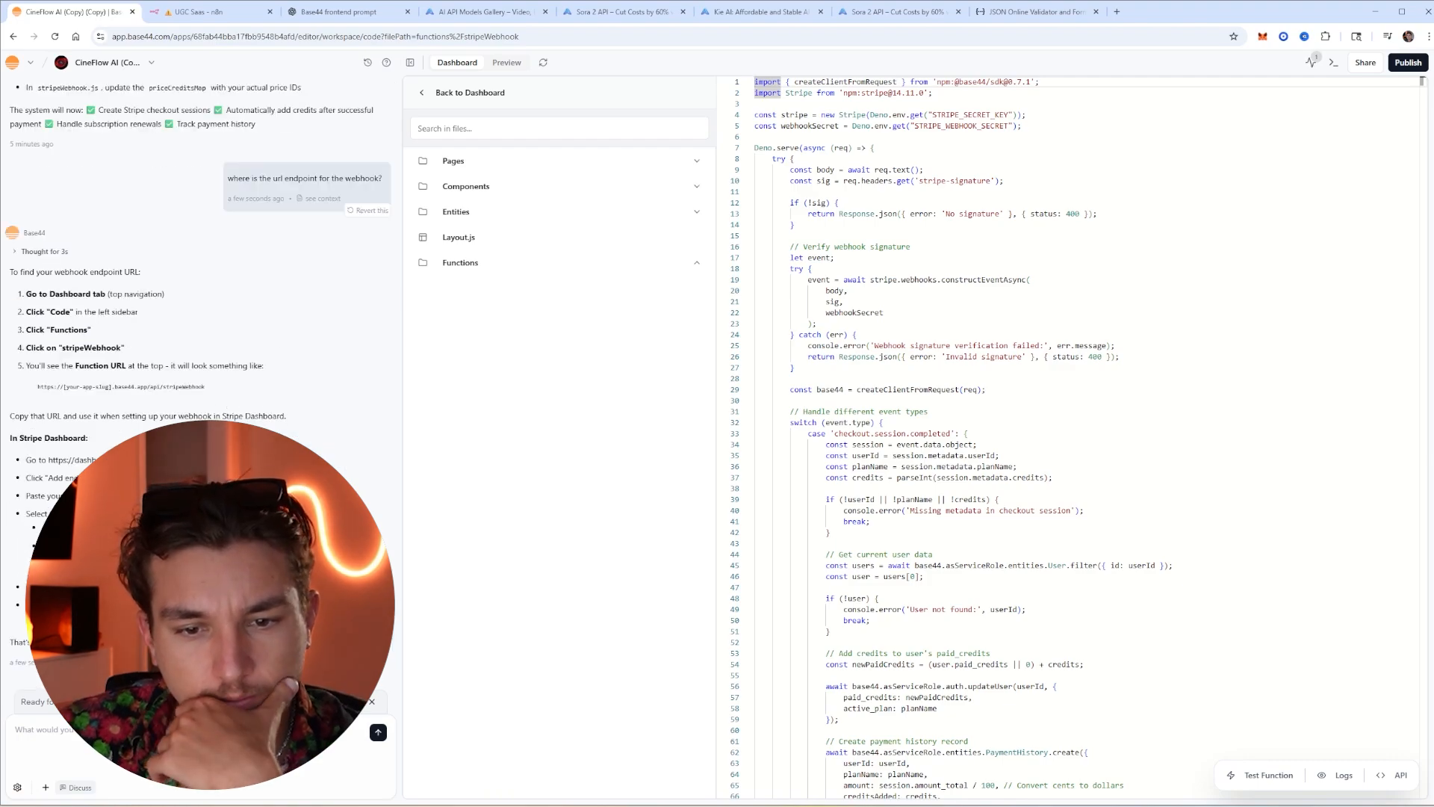
pyautogui.click(988, 166)
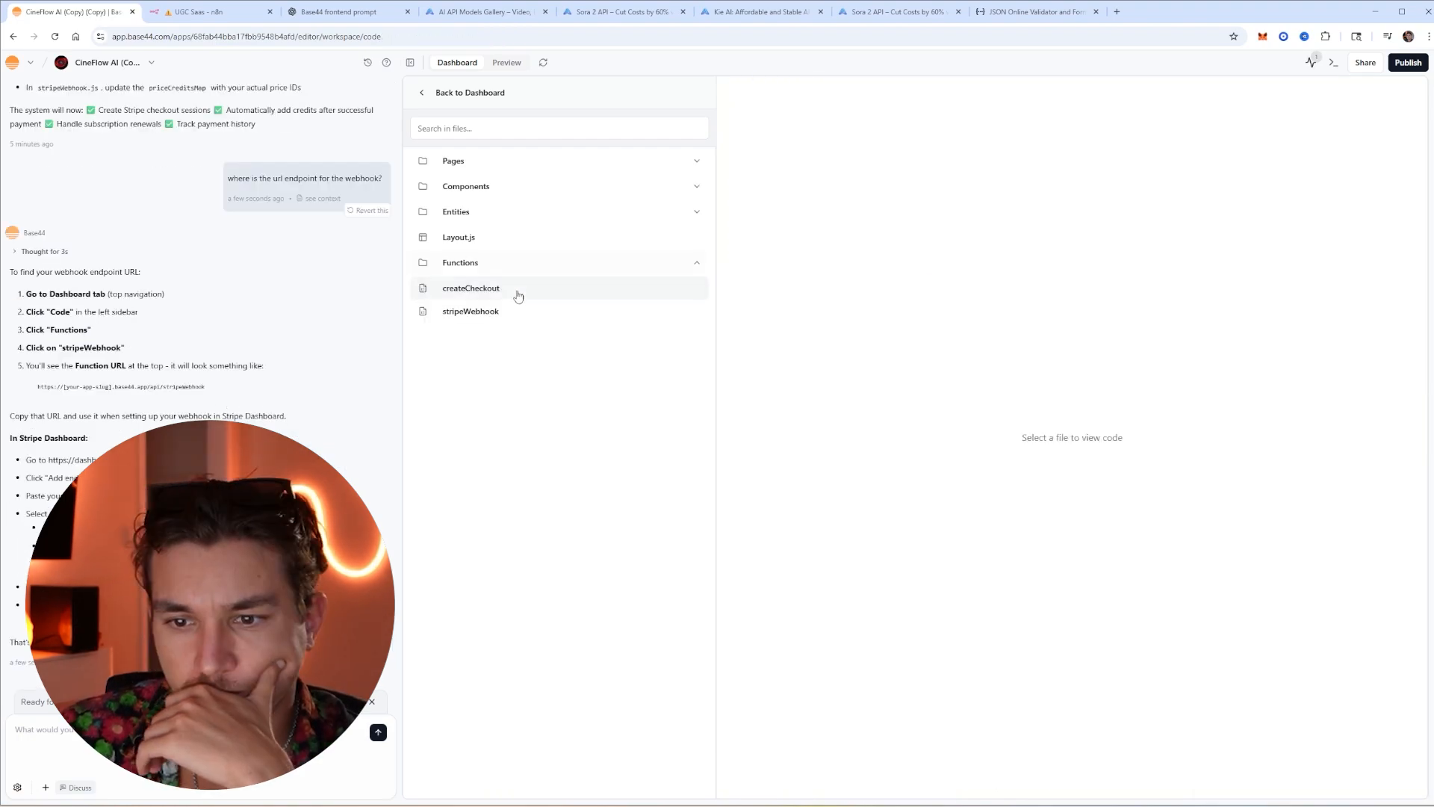
pyautogui.click(1395, 774)
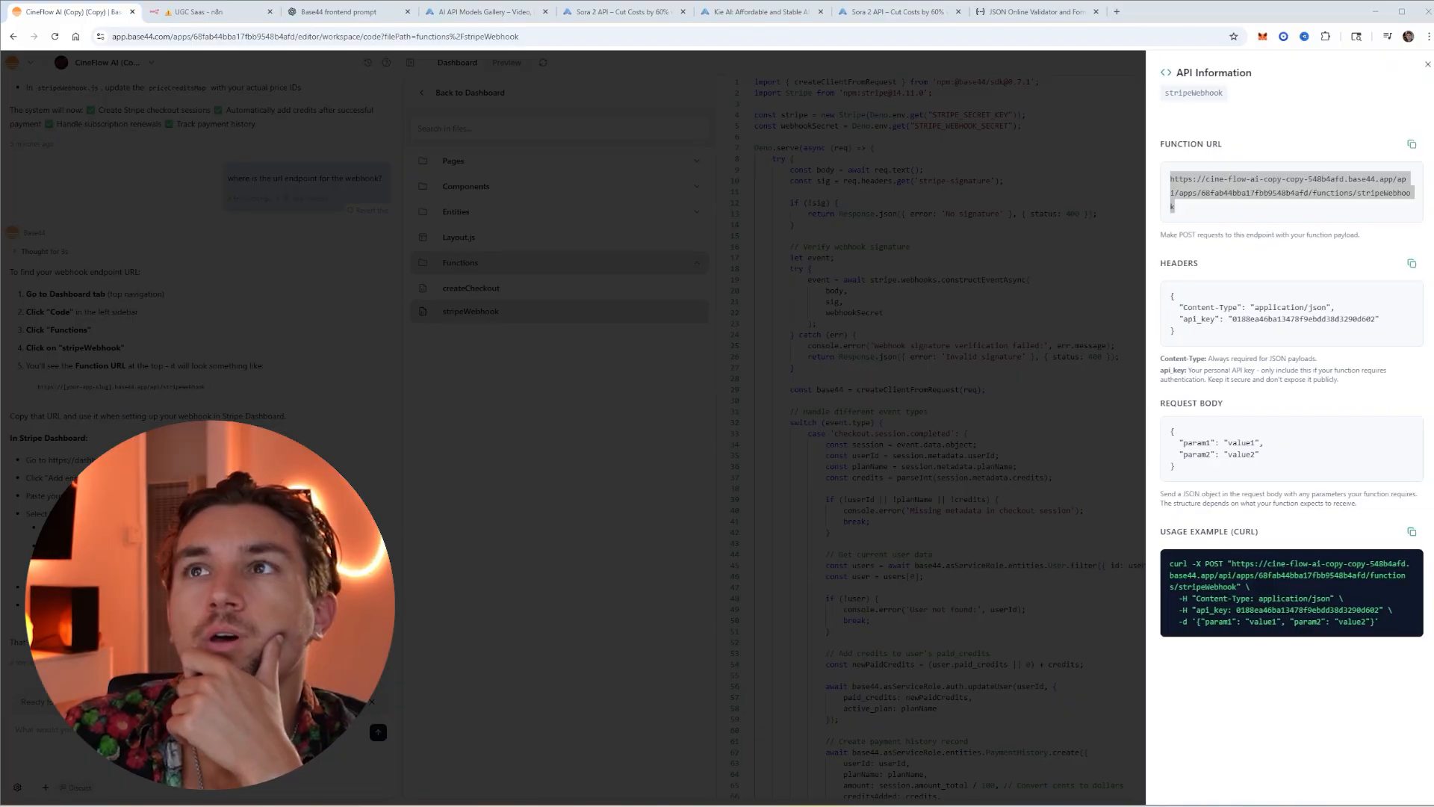
# Reopen the Stripe secrets request in the chat, paste the webhook signing secret into STRIPE_WEBHOOK_SECRET and save the secrets
pyautogui.scroll(4, 239, 328)
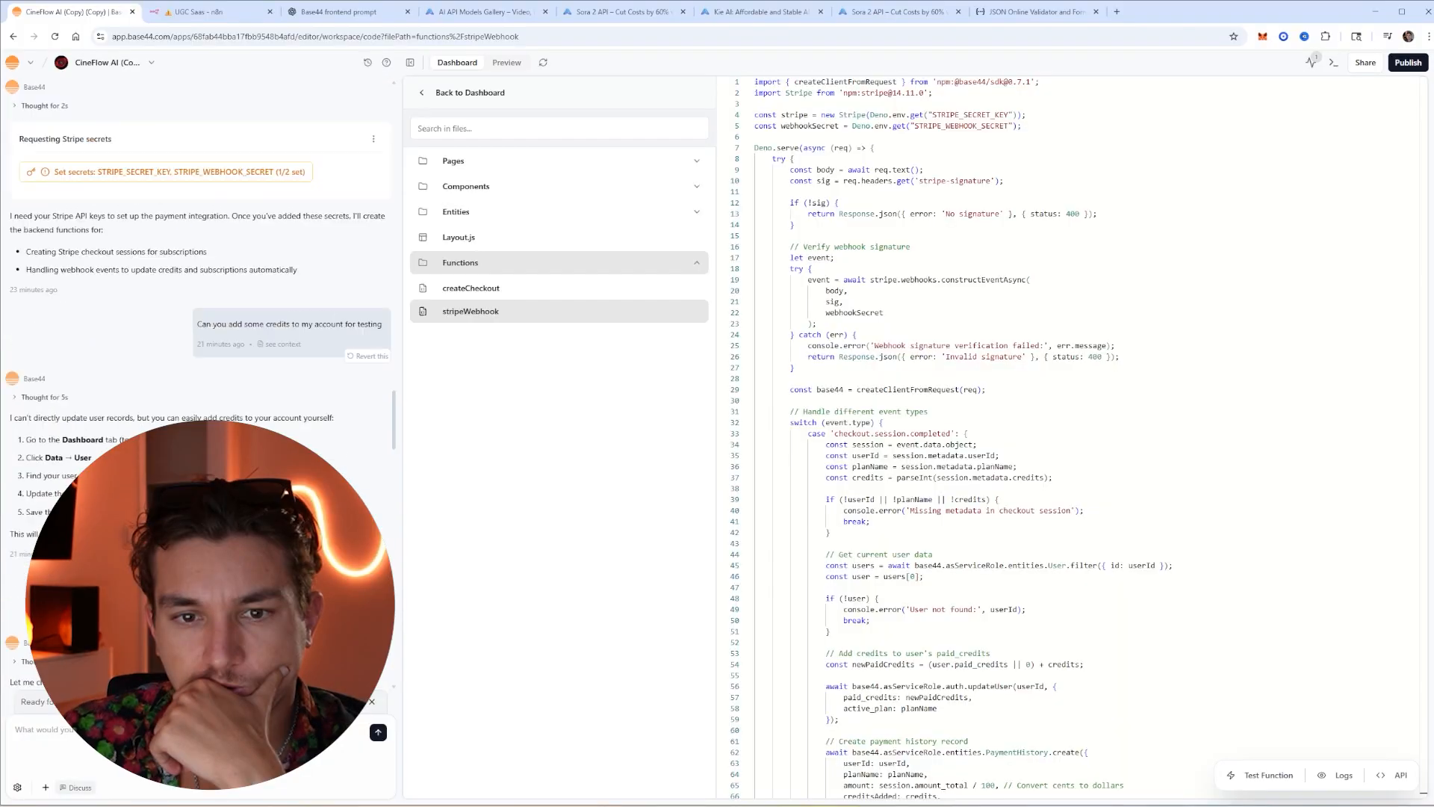
pyautogui.click(251, 321)
pyautogui.click(657, 459)
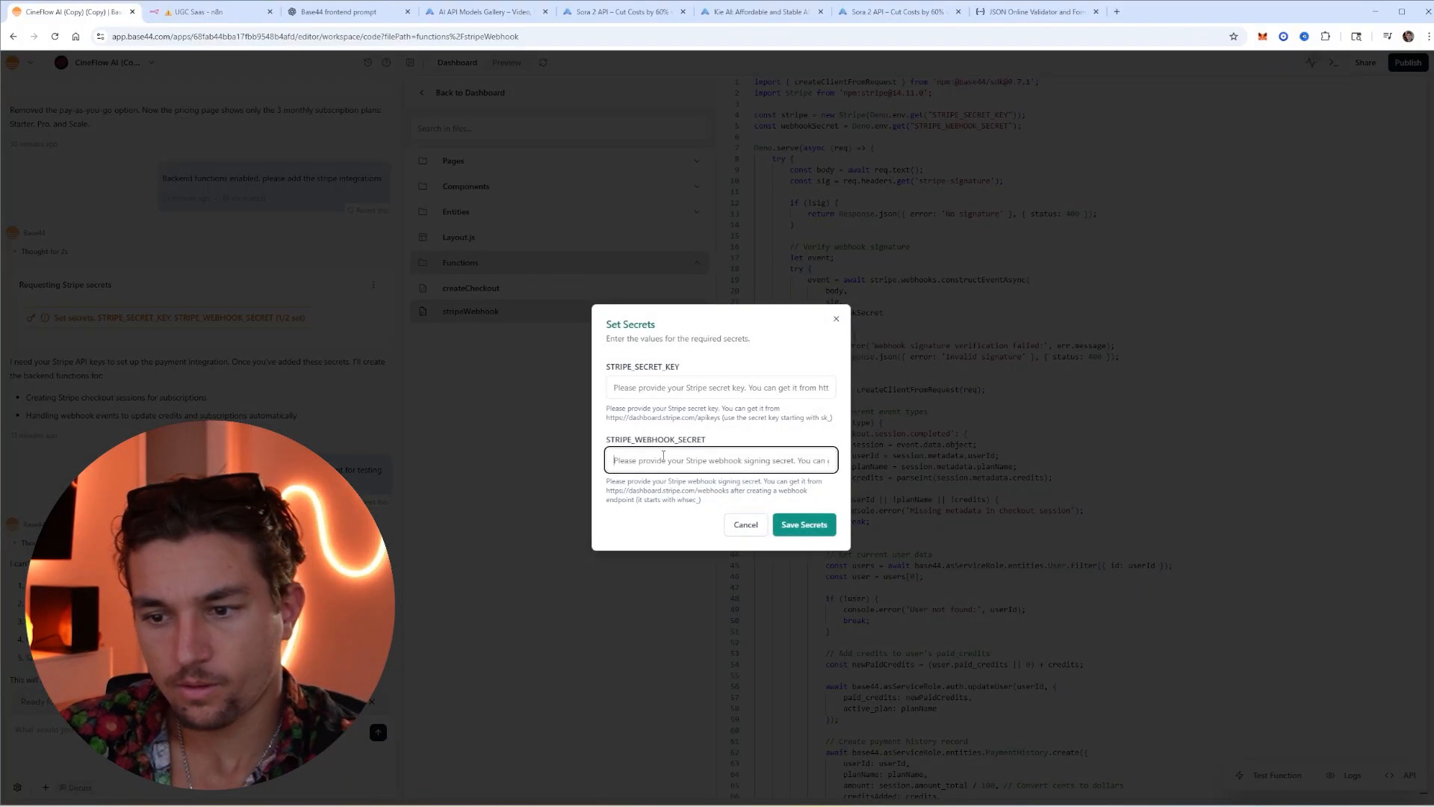
pyautogui.hotkey('ctrl', 'v')
pyautogui.click(788, 529)
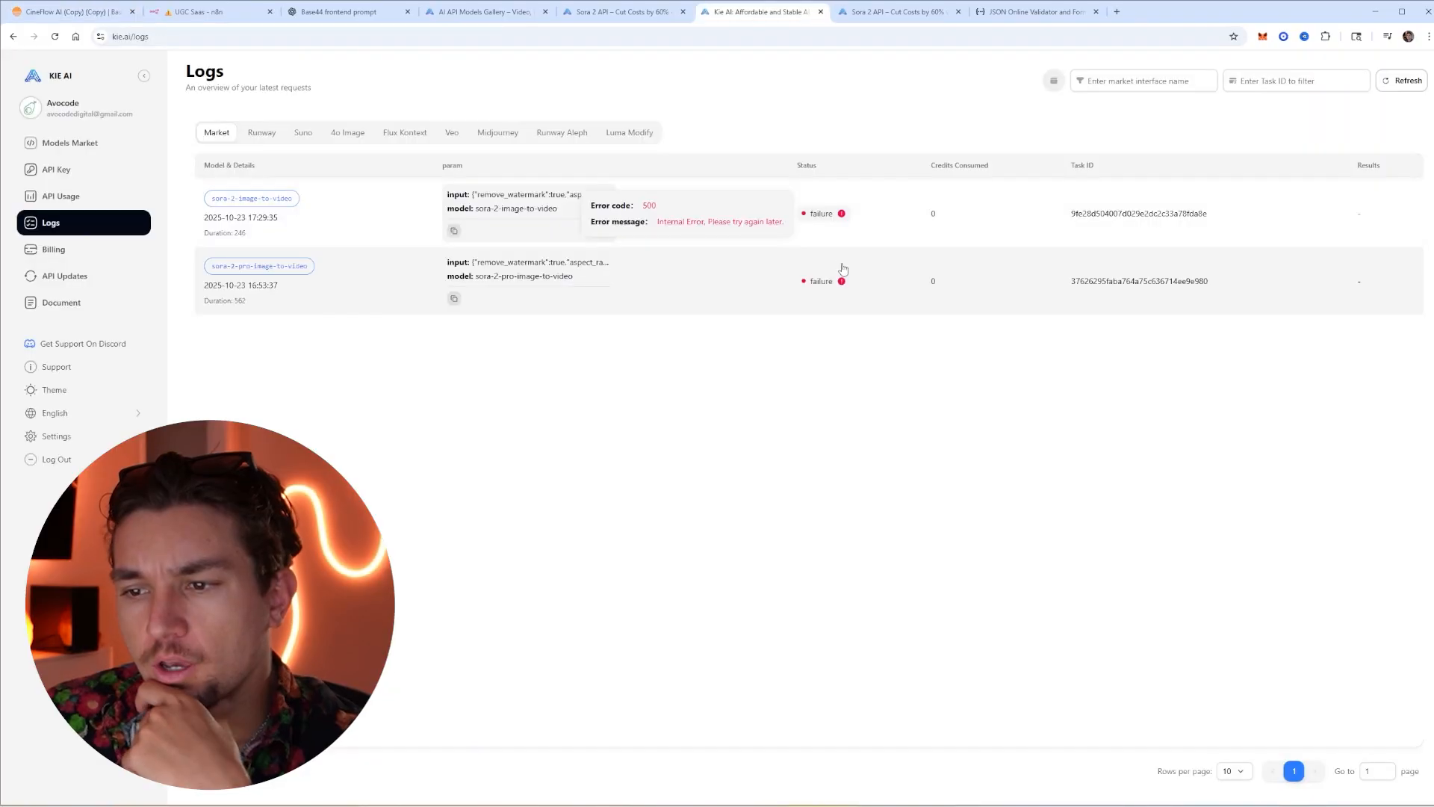
# Check the error details of the failed Sora 2 tasks in the Kie AI logs and stop the running UGC Saas execution in n8n
pyautogui.moveTo(836, 222)
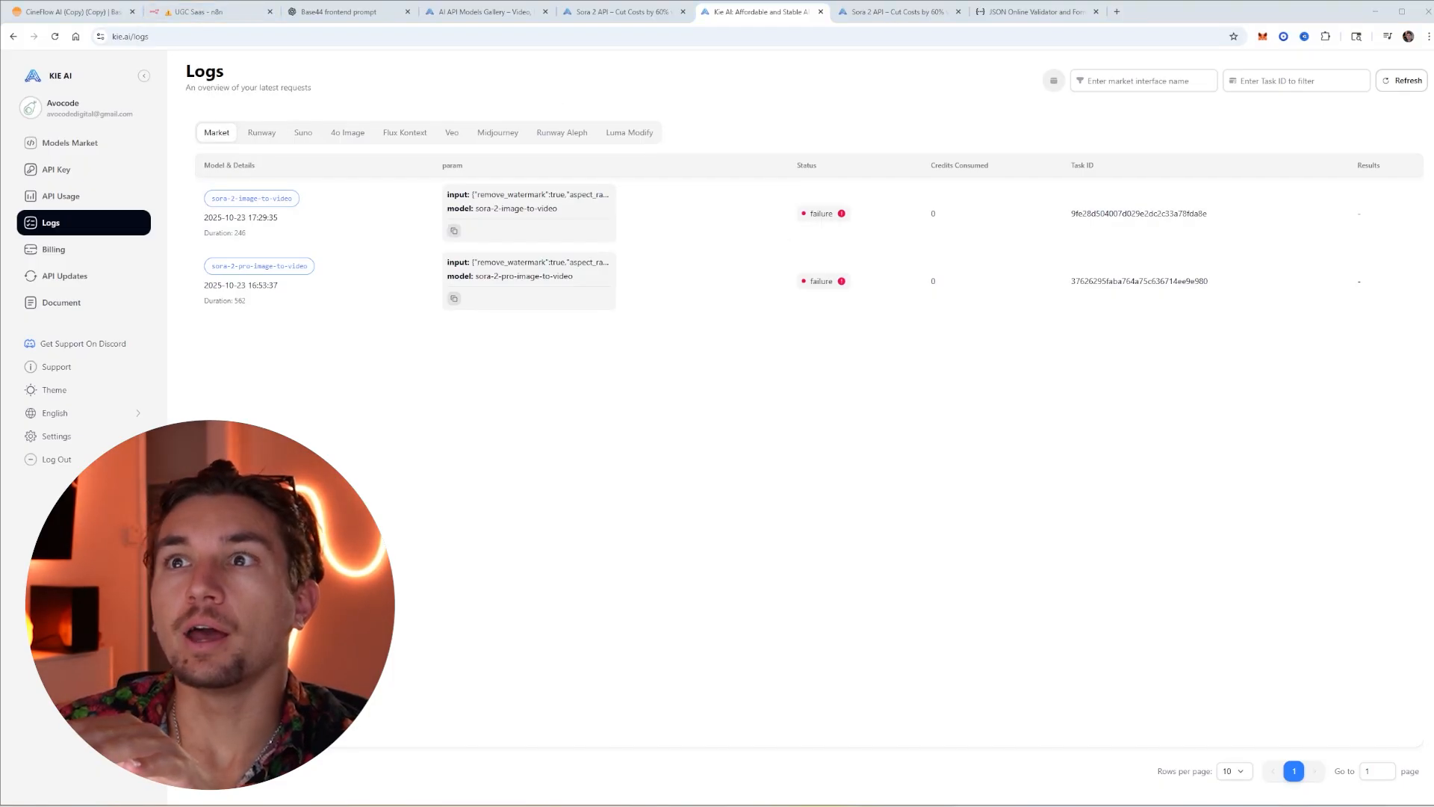
pyautogui.click(212, 15)
pyautogui.click(725, 95)
pyautogui.click(770, 87)
pyautogui.click(868, 249)
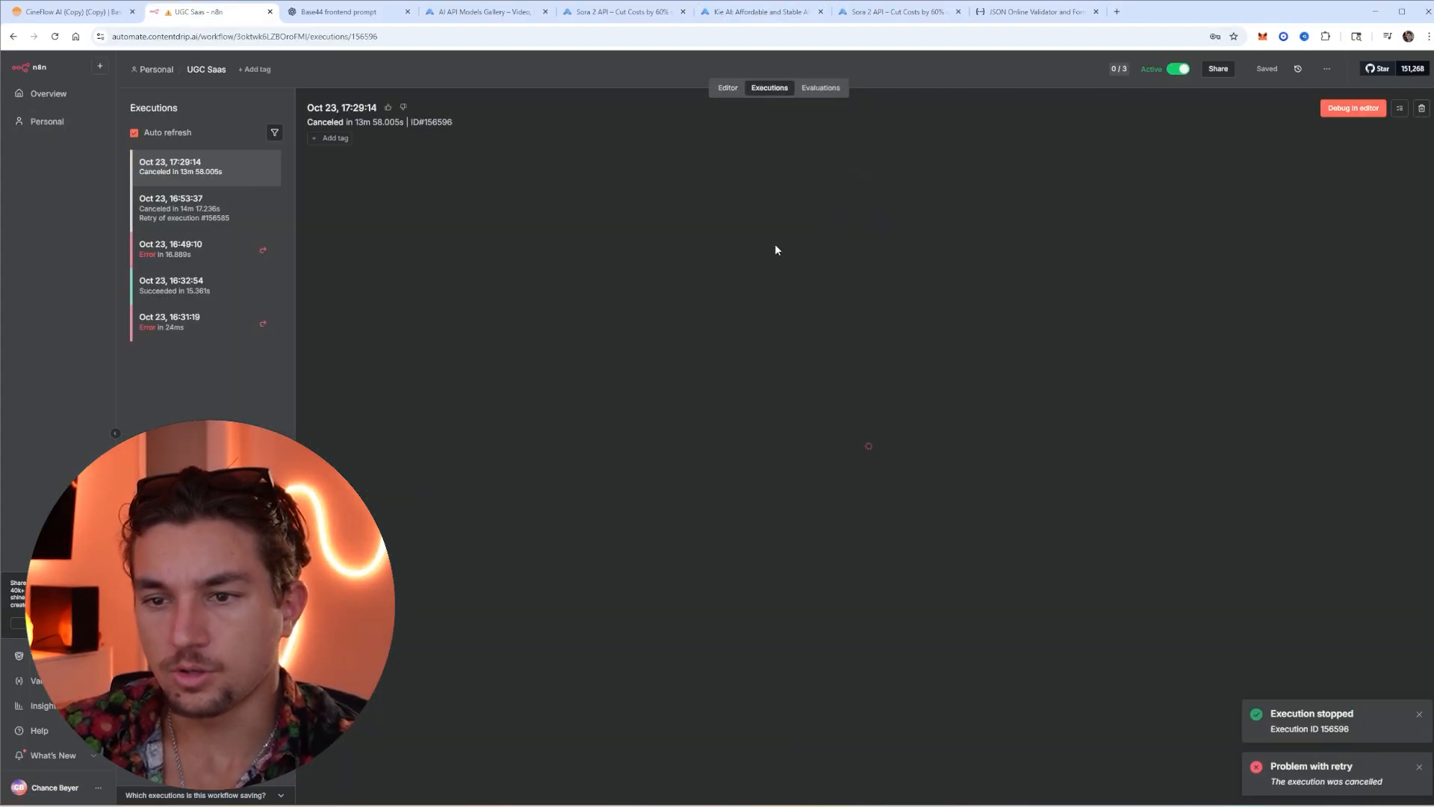
# Inspect the output of the Query Sora 2 Task node in the canceled execution for the failure details
pyautogui.doubleClick(1026, 369)
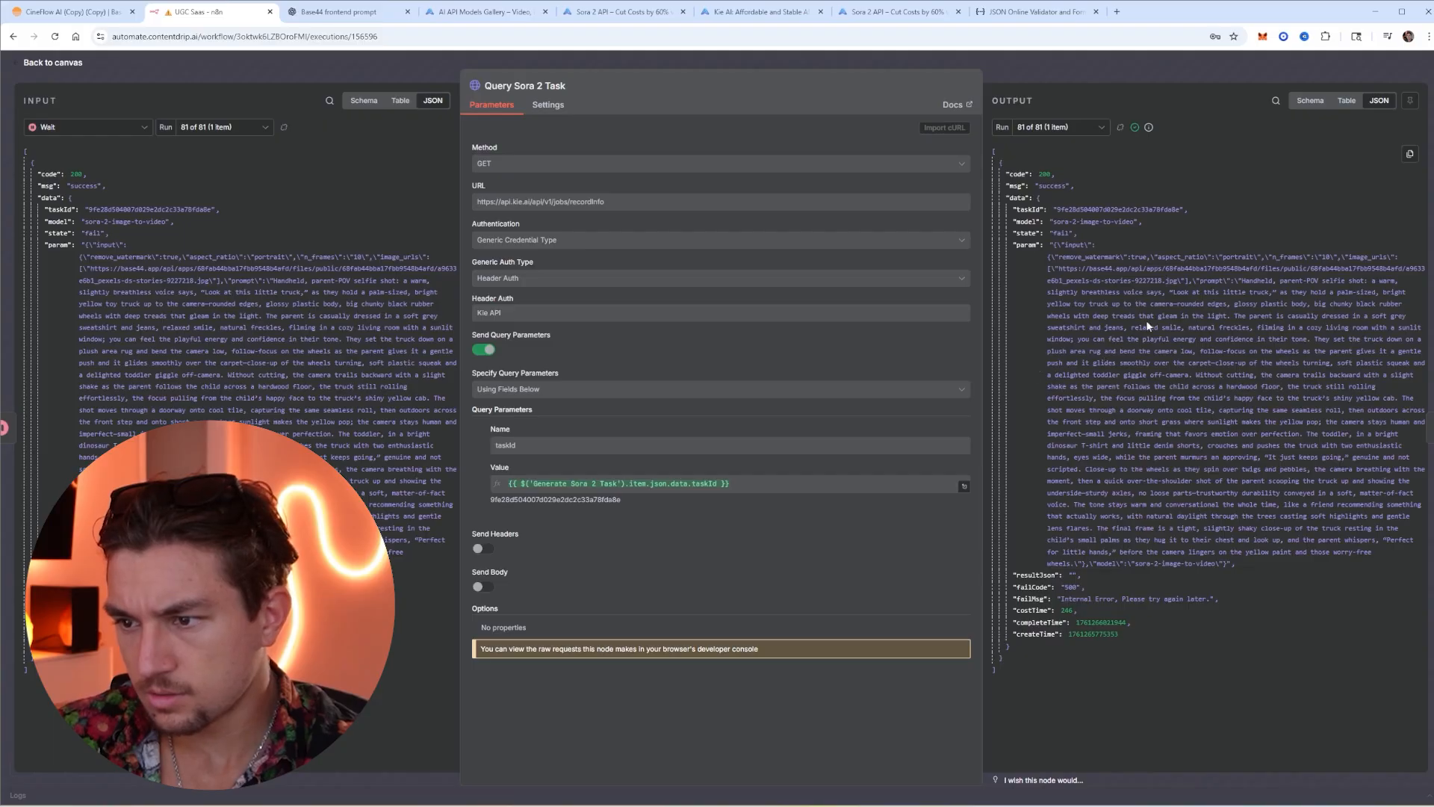
pyautogui.press('Escape')
pyautogui.doubleClick(1029, 372)
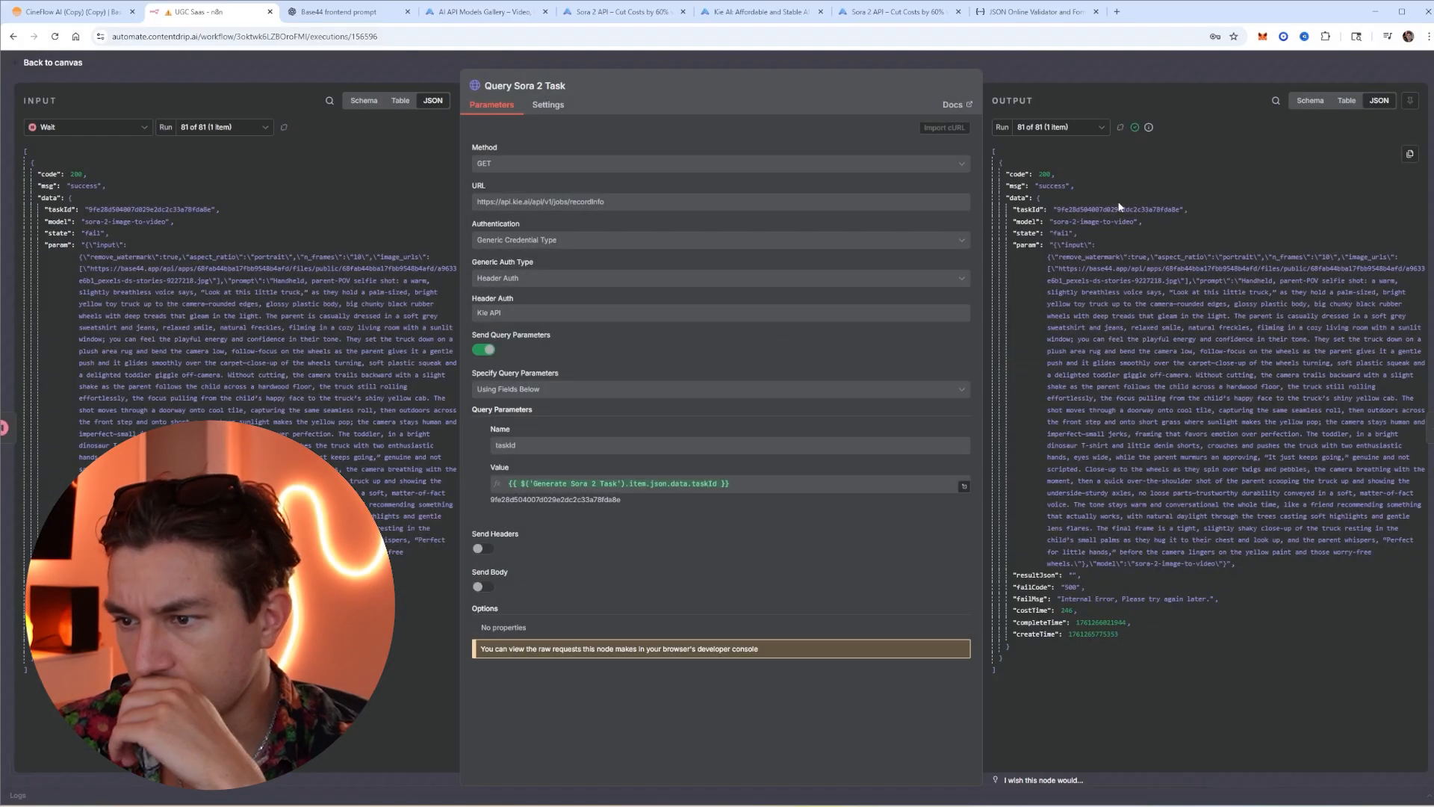
pyautogui.press('Escape')
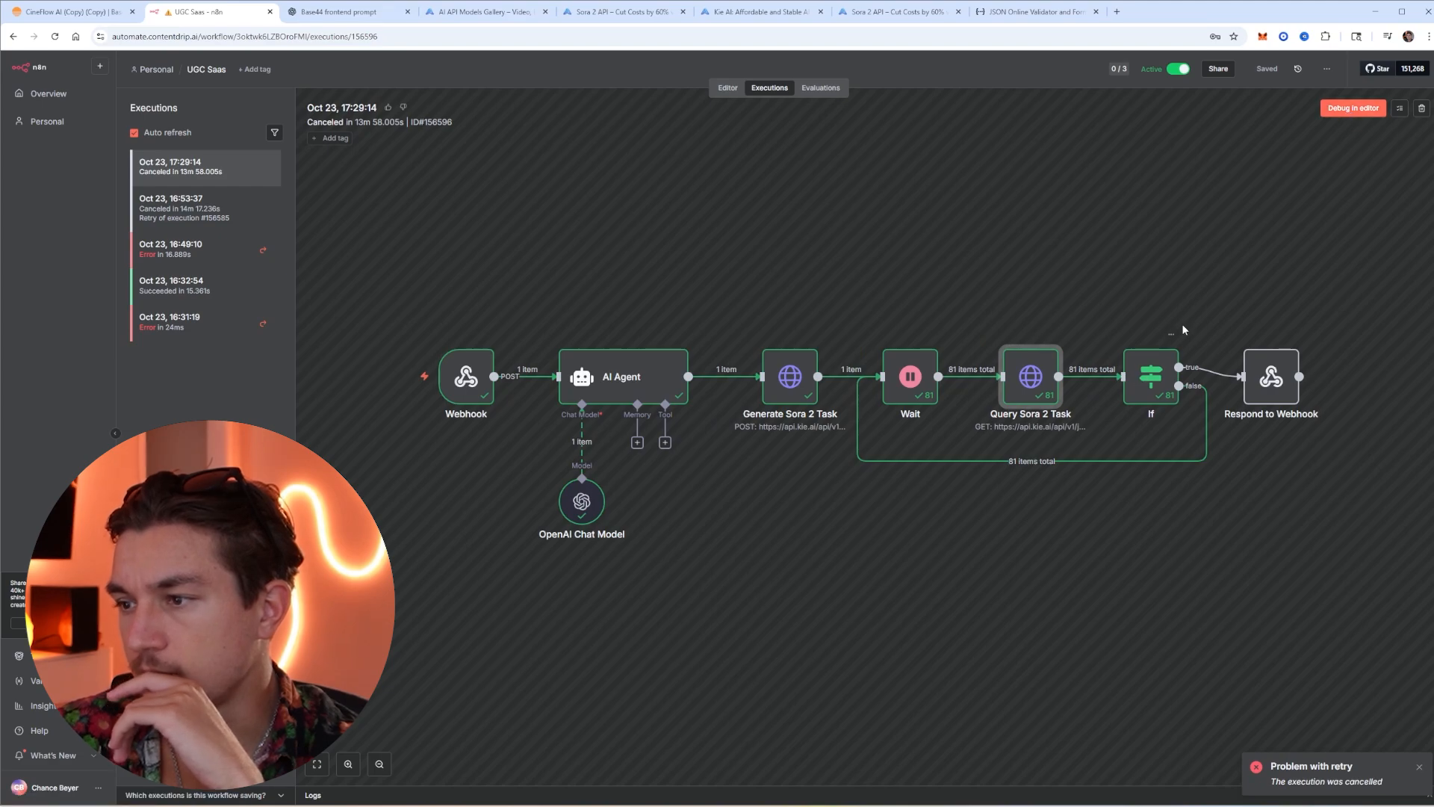
# Load the canceled execution into the editor and set Generate Sora 2 Task's prompt to "{{ $json.output.replace(/"/g, '').replace(/\r?\n|\r/g, ' ') }}"
pyautogui.click(1354, 109)
pyautogui.press('Return')
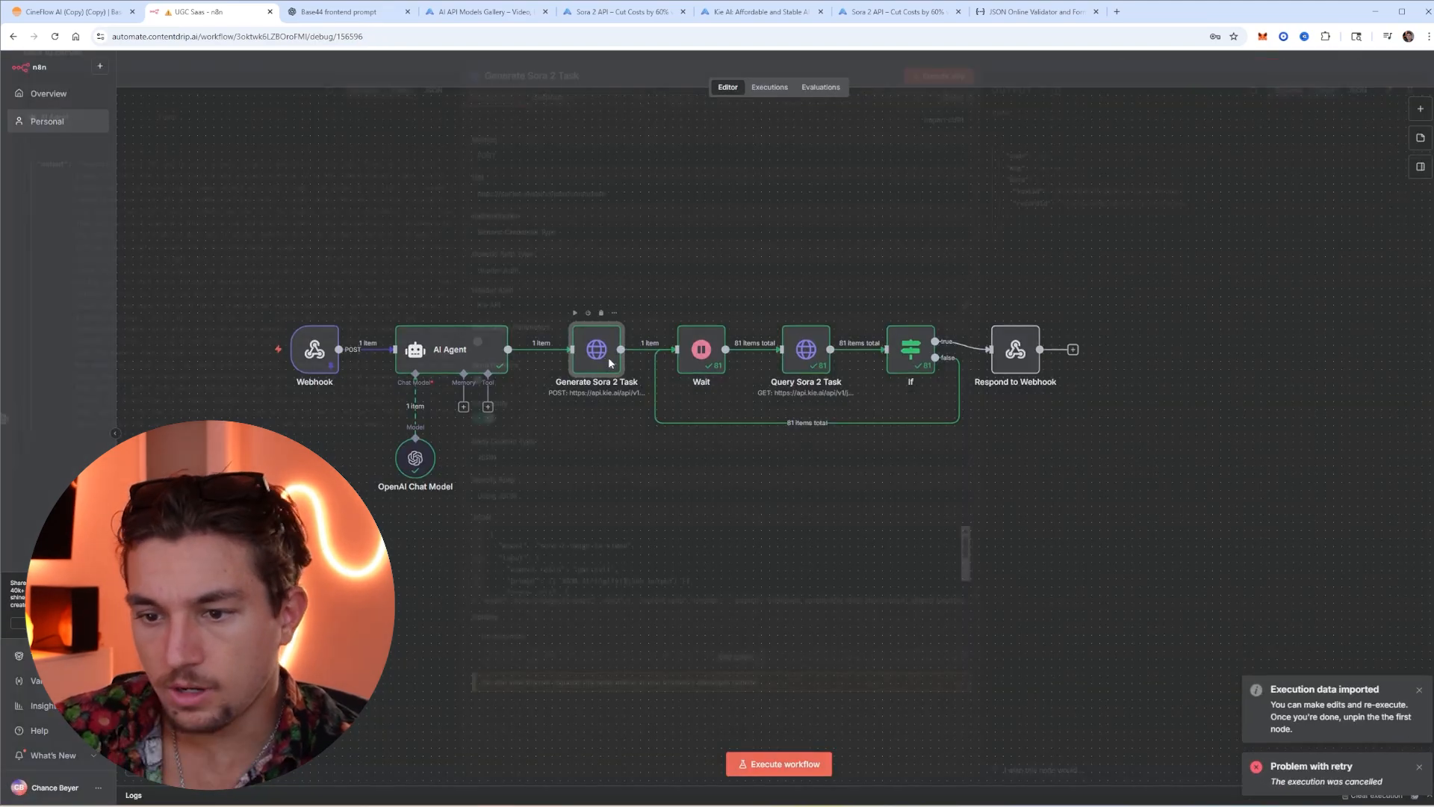
pyautogui.doubleClick(607, 357)
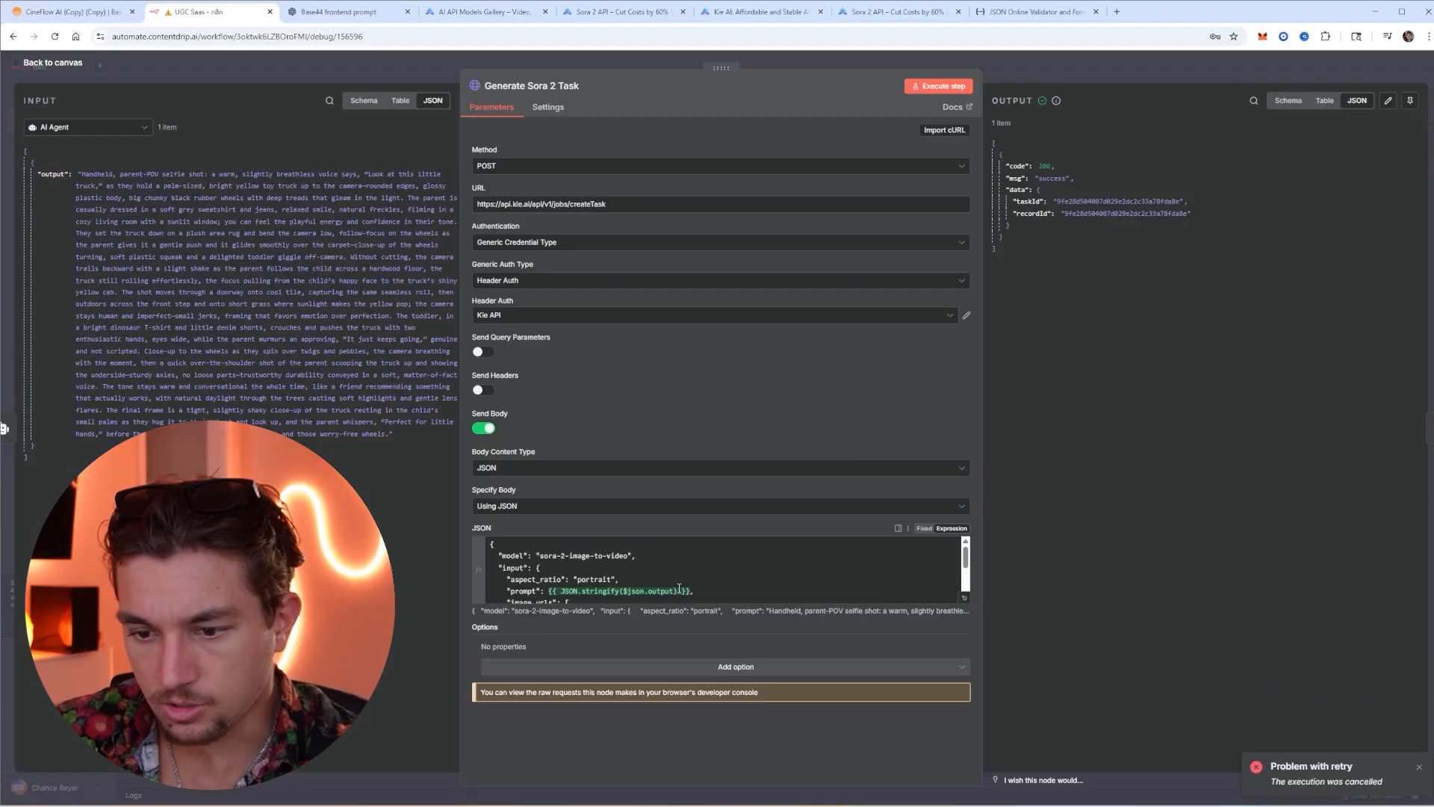
pyautogui.moveTo(683, 591); pyautogui.dragTo(551, 592)
pyautogui.write('$json.output.replace(/"/g, \'\').replace(/\\r?\\n|\\r/g, \' \')')
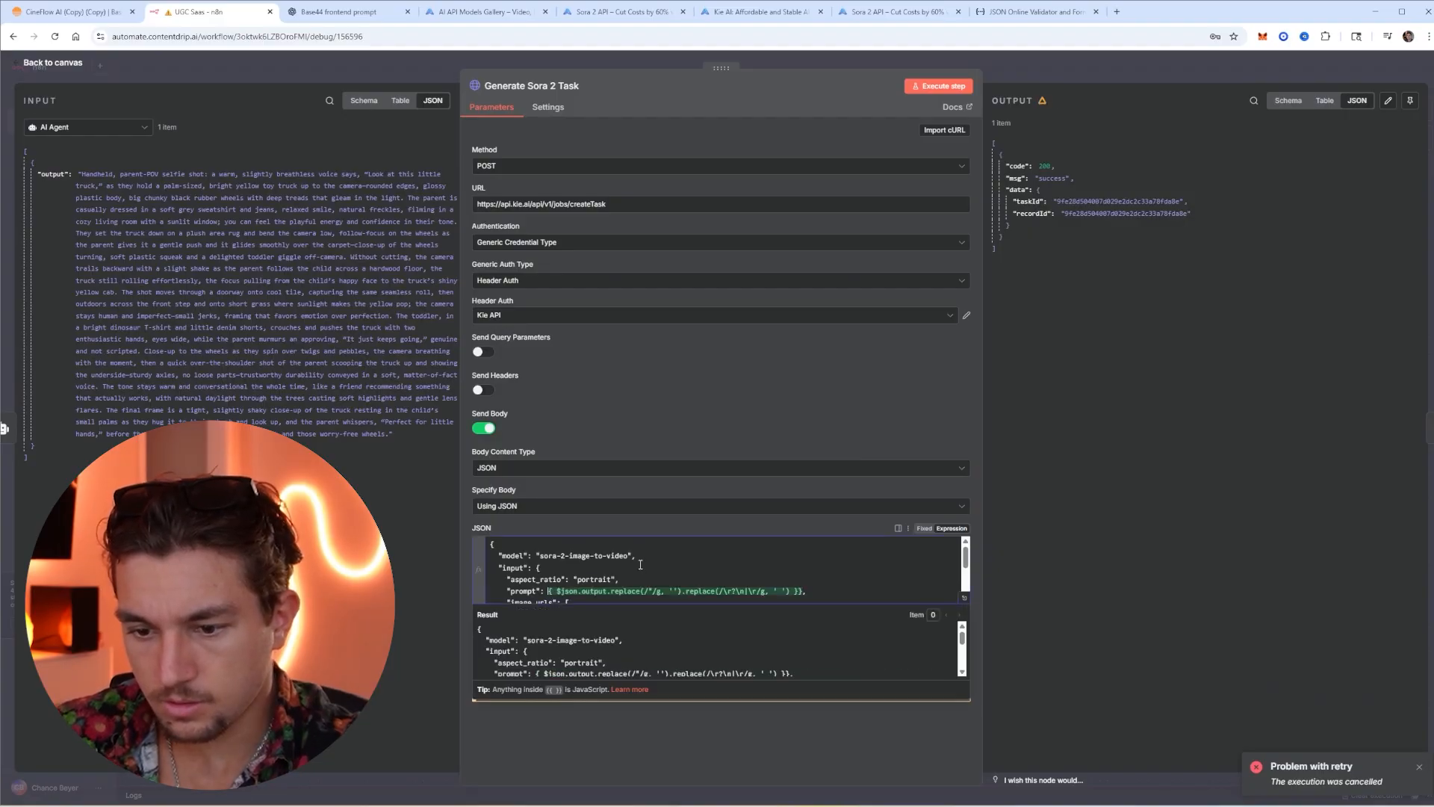
pyautogui.write('{')
pyautogui.write('"')
pyautogui.press('Delete')
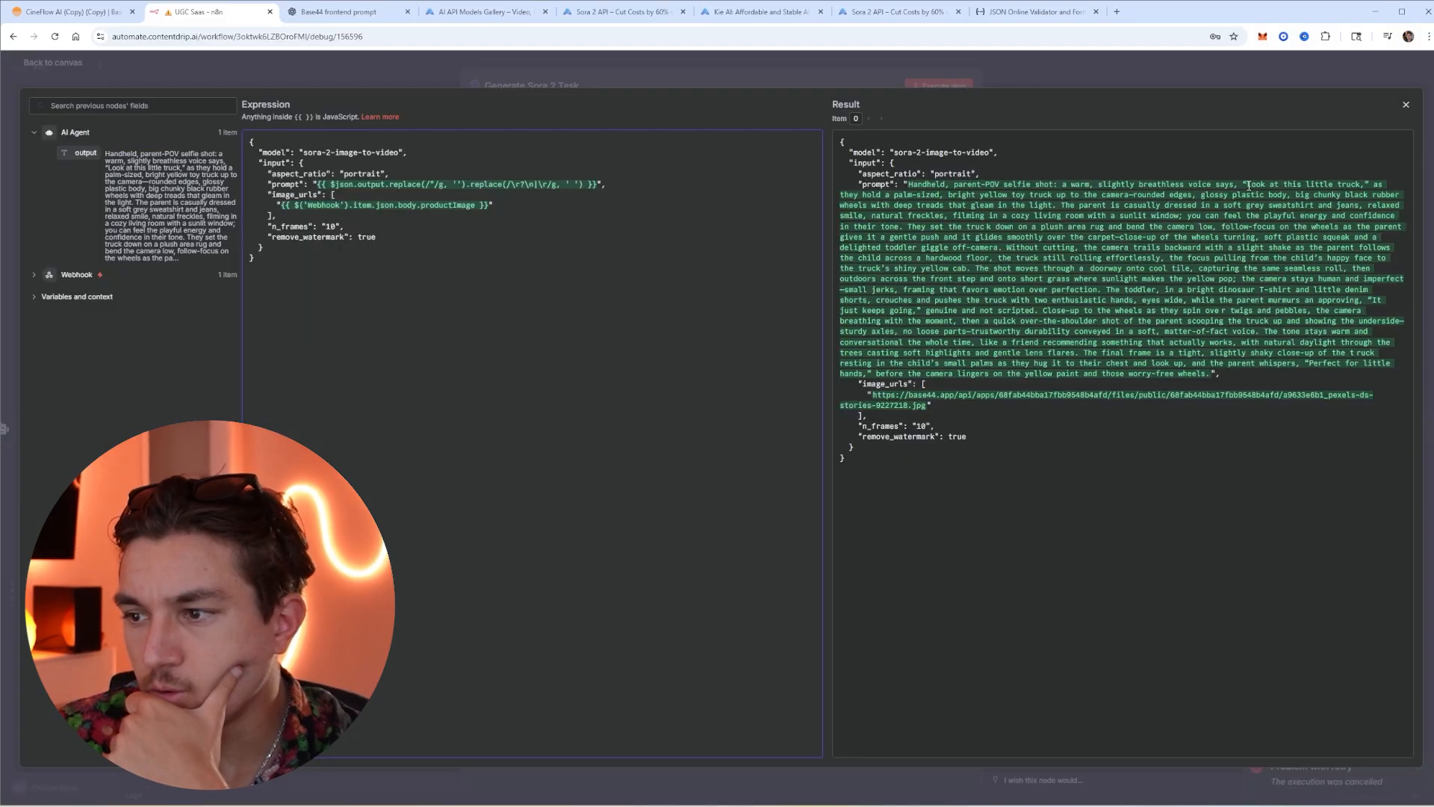
# Append .replace("“", '') to the prompt expression to strip the opening curly quote
pyautogui.moveTo(840, 142); pyautogui.dragTo(1245, 184)
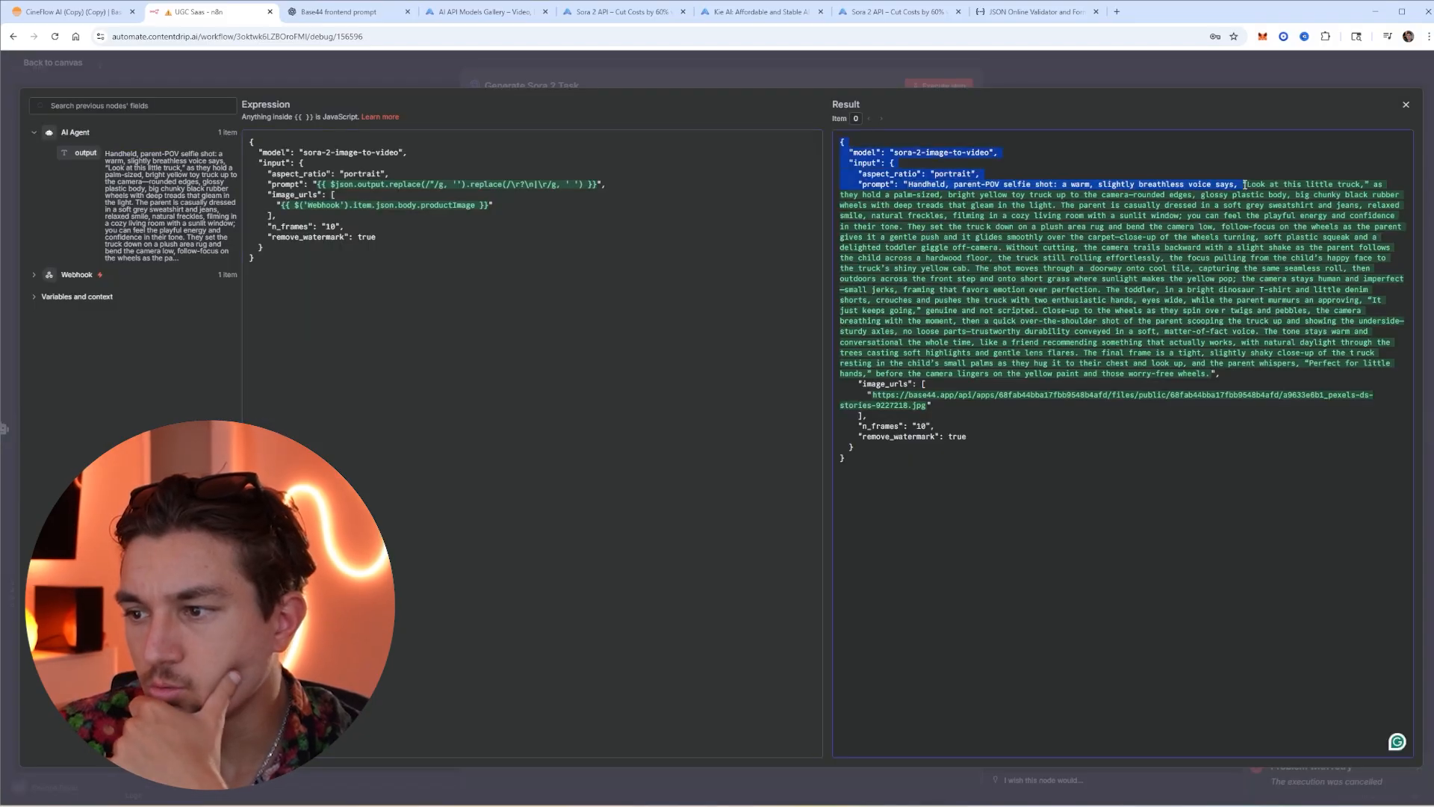
pyautogui.click(1245, 185)
pyautogui.click(585, 184)
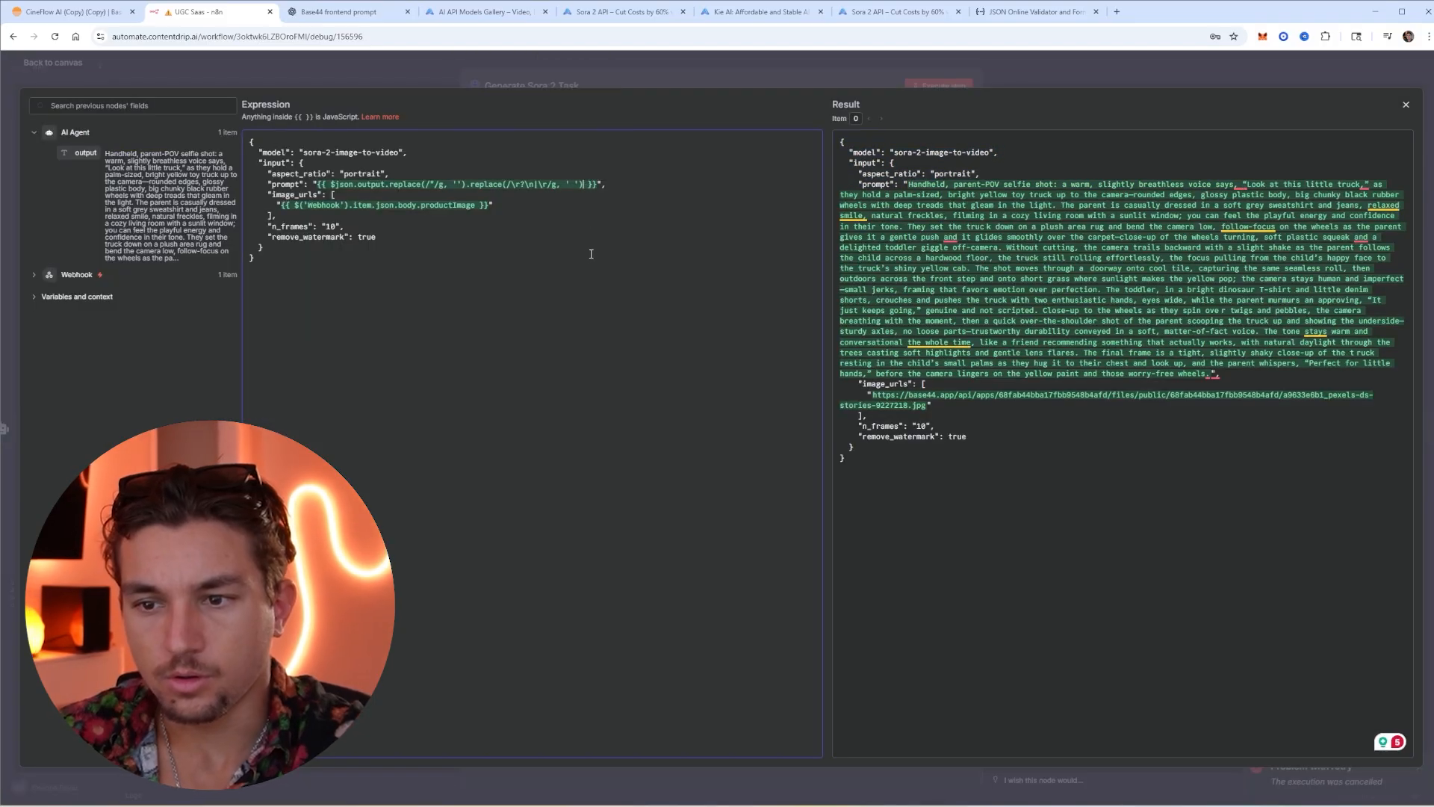
pyautogui.write('.replace("“", \'\')')
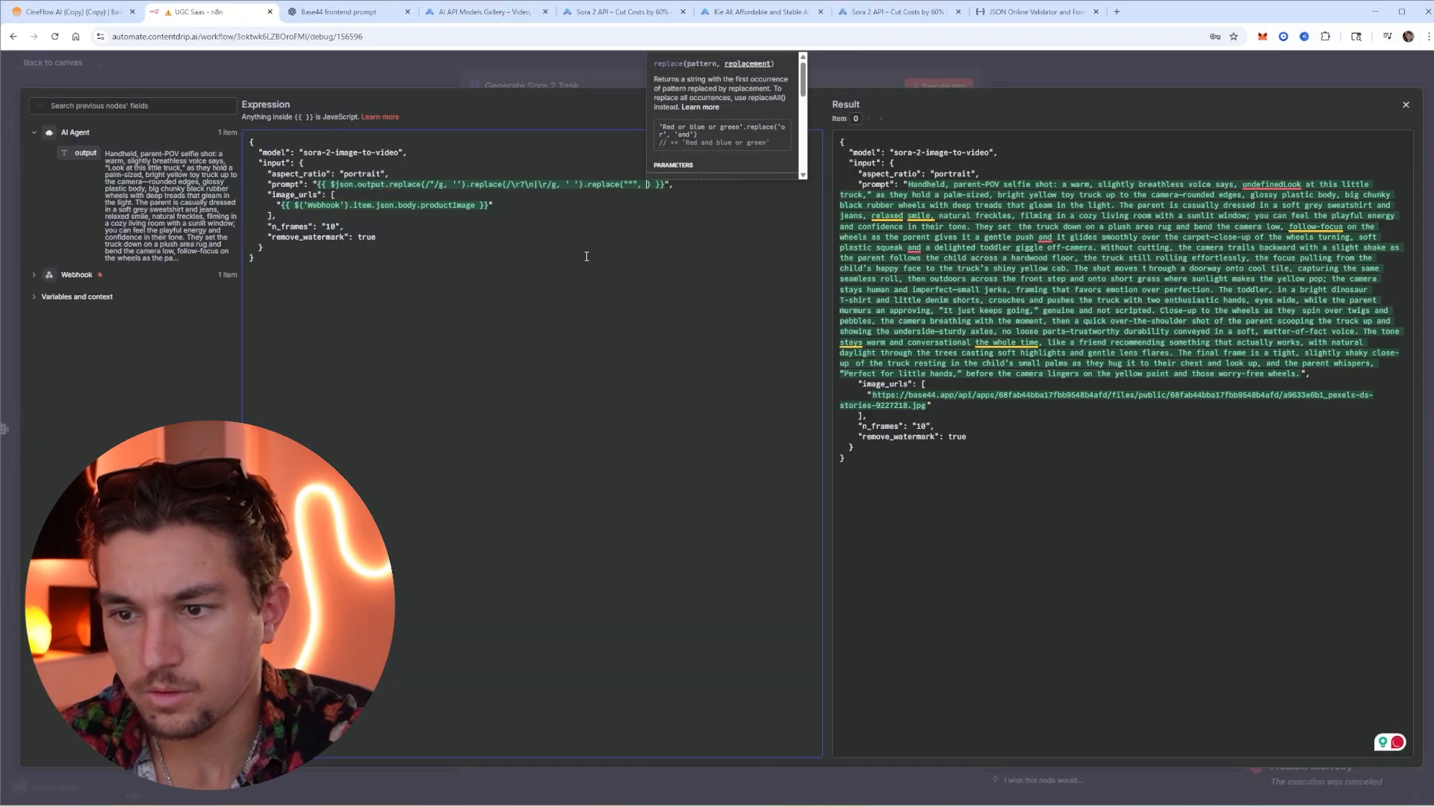
# Add .replace("”",'') to the end of the prompt expression to strip the closing curly quote
pyautogui.write('.replace(')
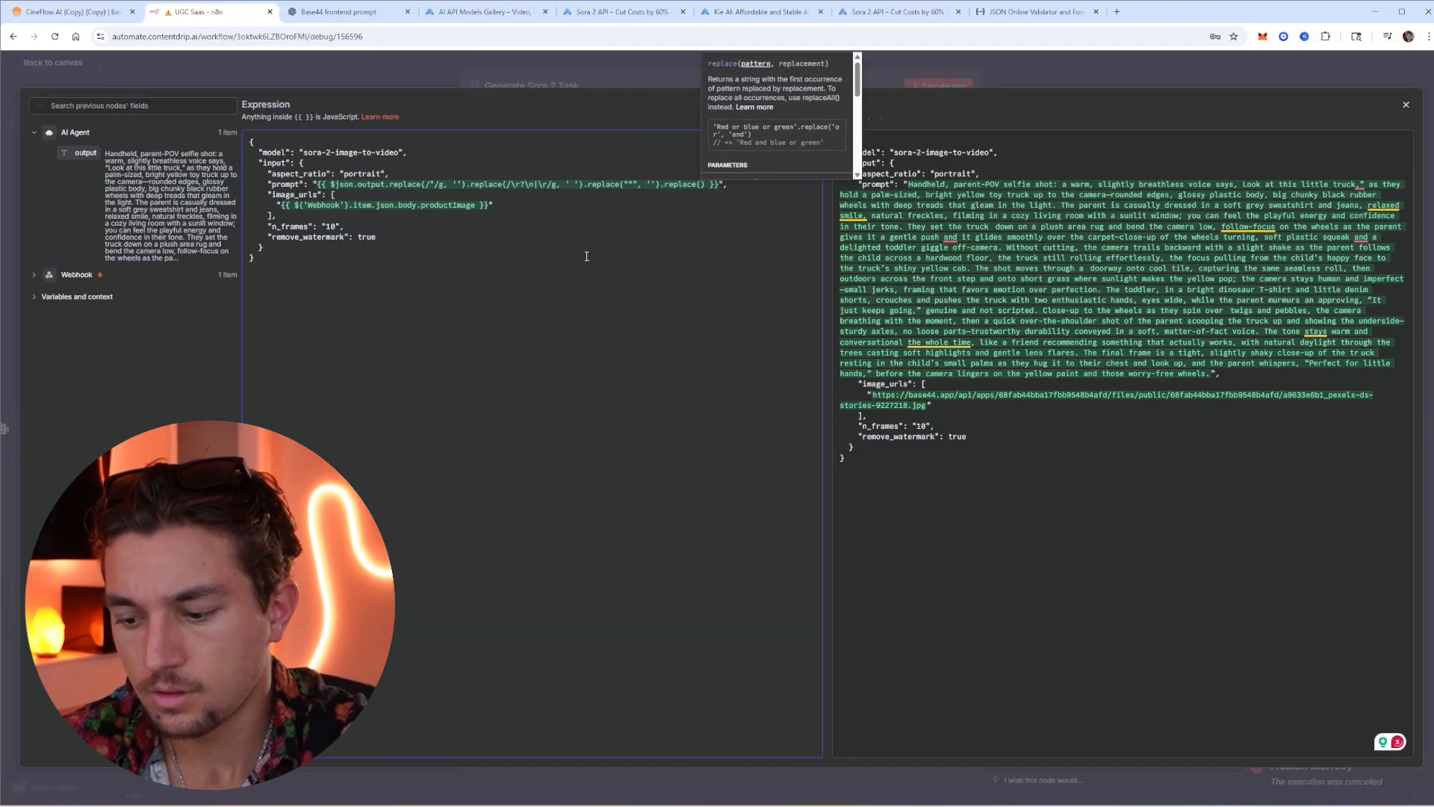
pyautogui.write('"')
pyautogui.moveTo(872, 195); pyautogui.dragTo(865, 195)
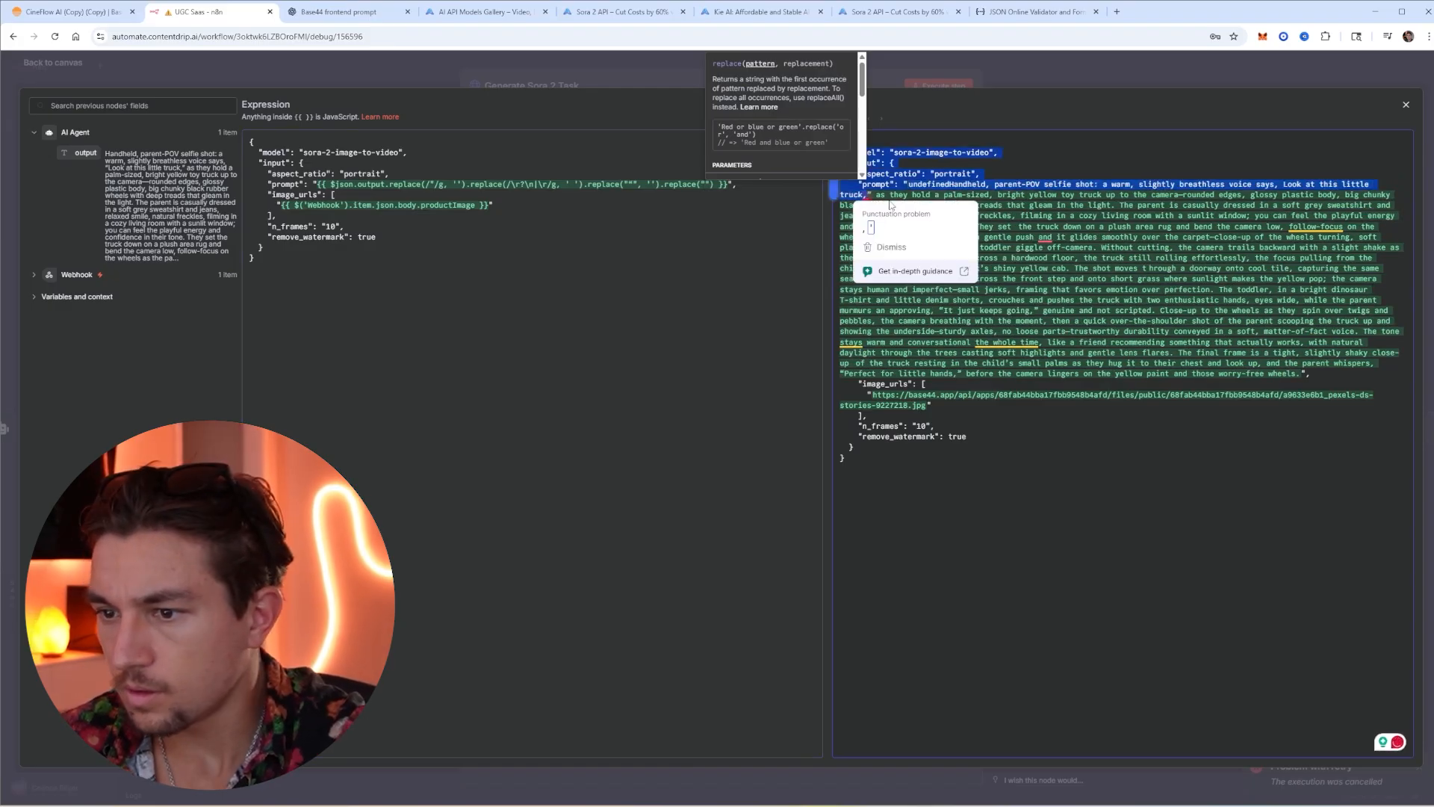
pyautogui.write('"')
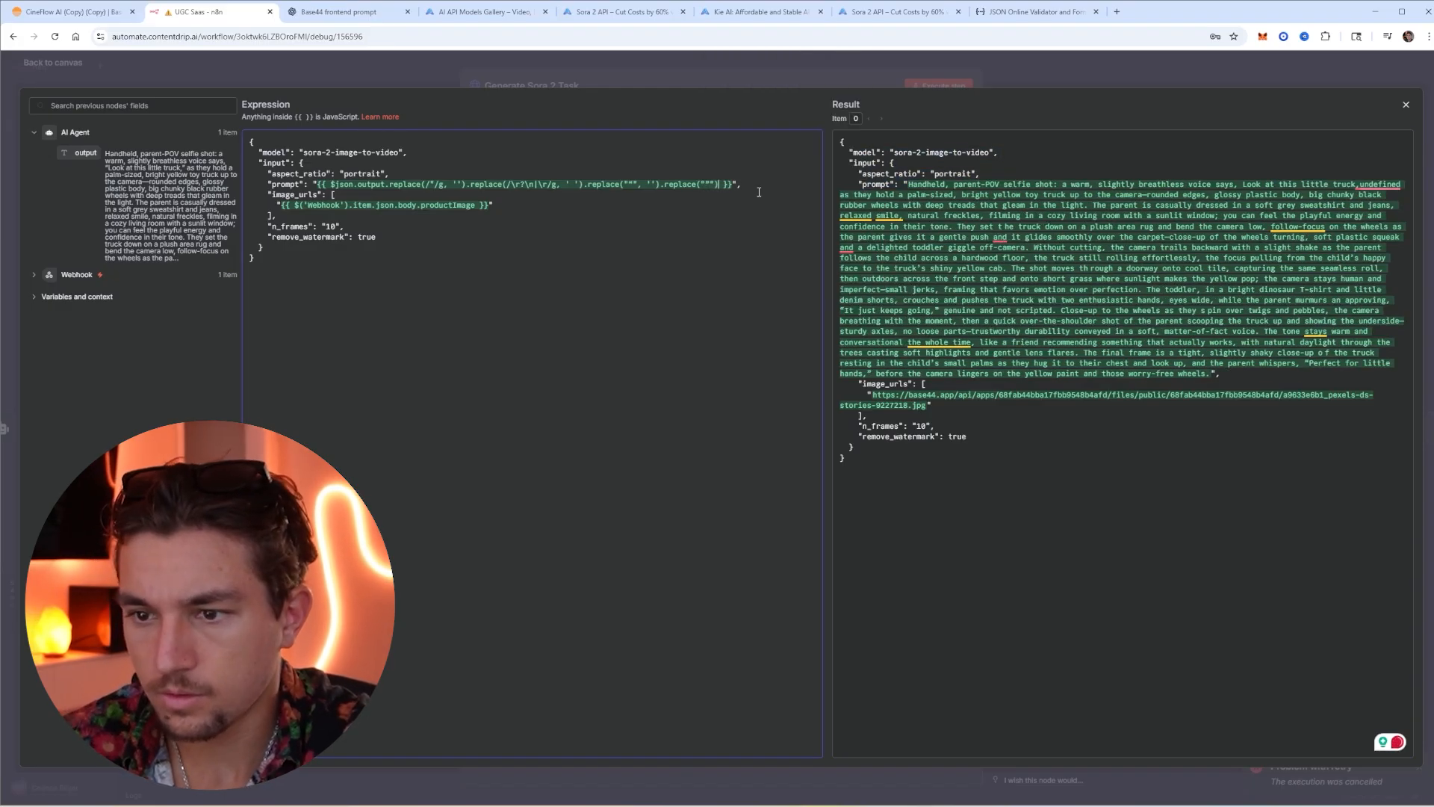
pyautogui.write(",'')")
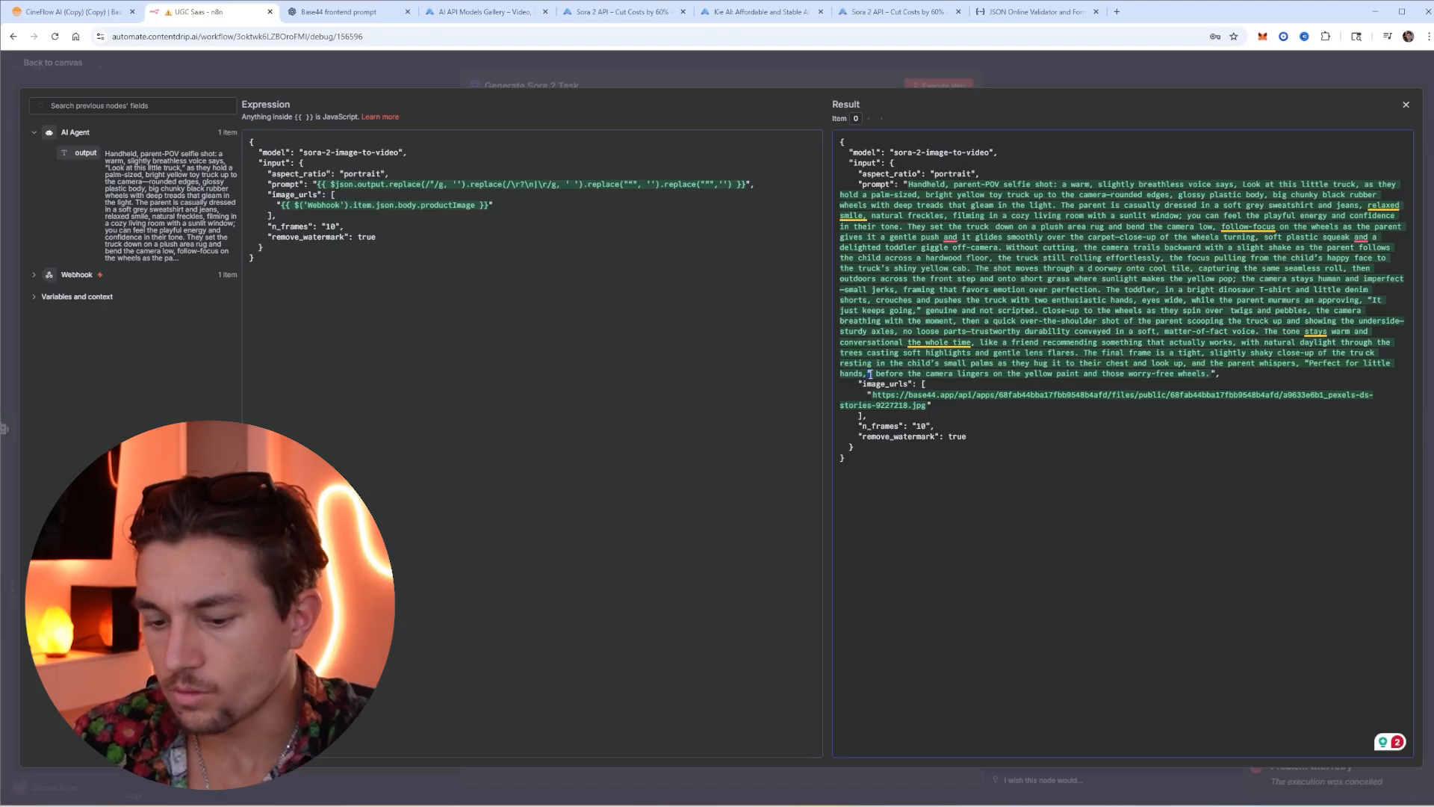
# Chain one more replace call onto the prompt expression to remove the remaining closing curly quotes
pyautogui.write('.repla')
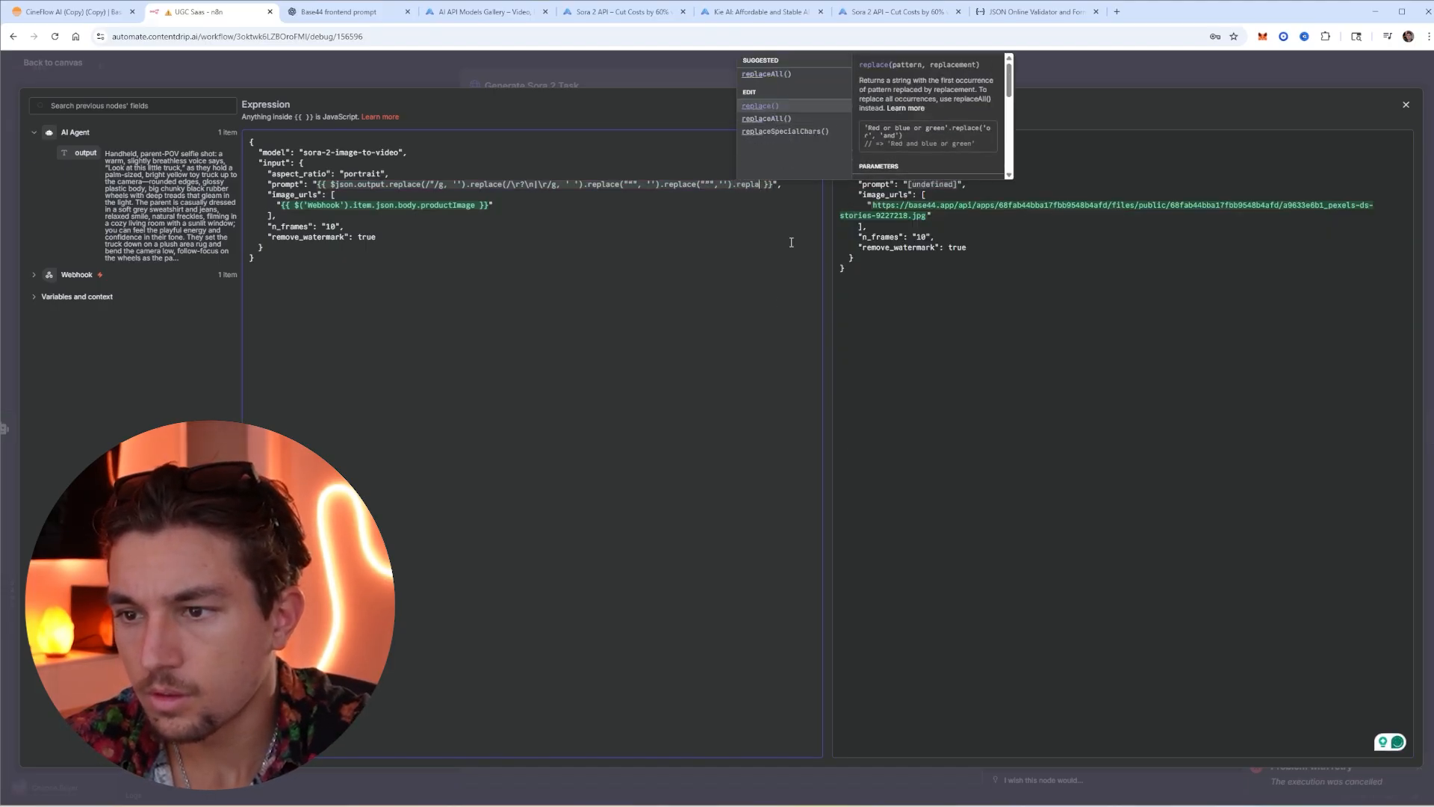
pyautogui.press('Return')
pyautogui.write('"”",')
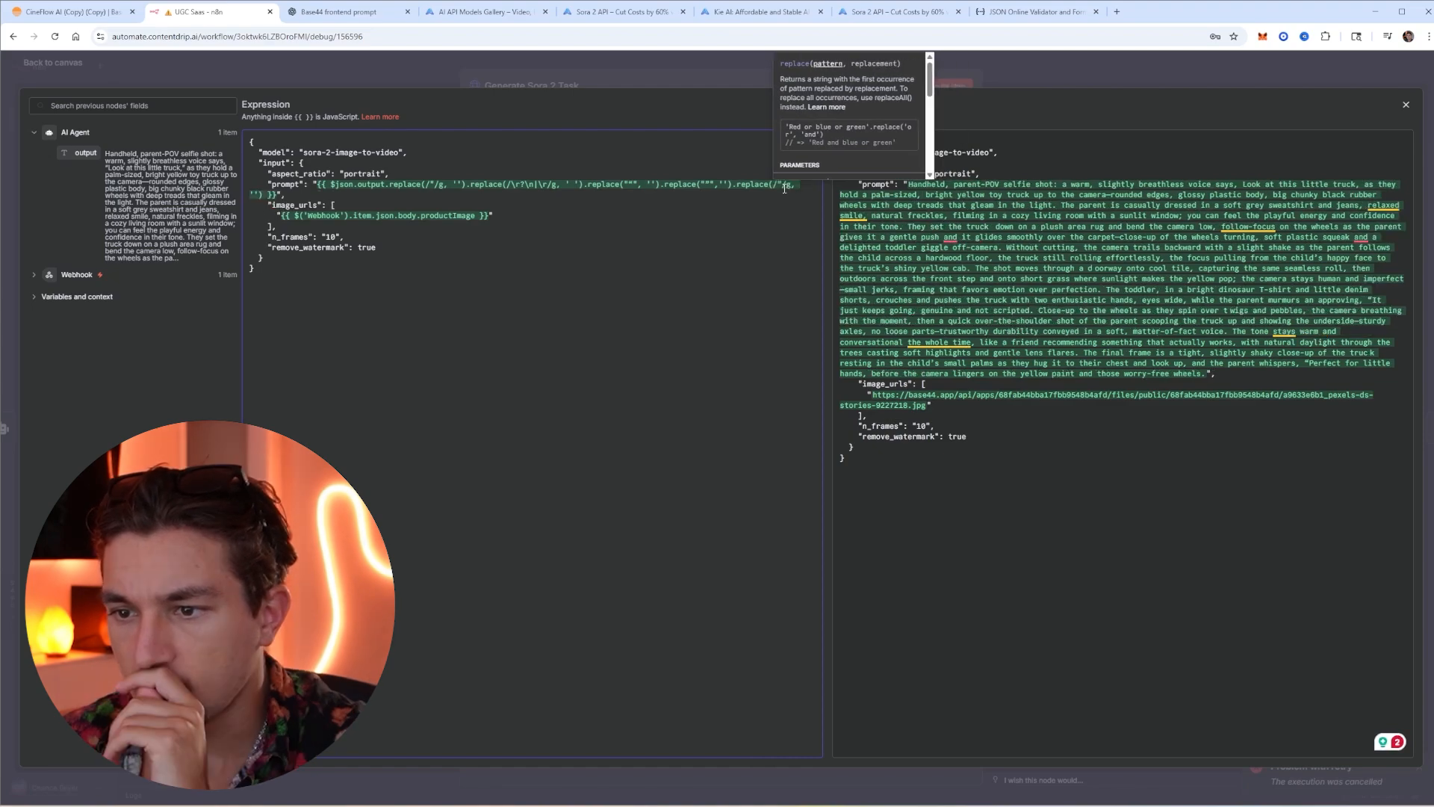
# In the prompt expression, remove the fourth replace call and change the third call's pattern to /"/g, closing the expression editor
pyautogui.moveTo(731, 184); pyautogui.dragTo(679, 184)
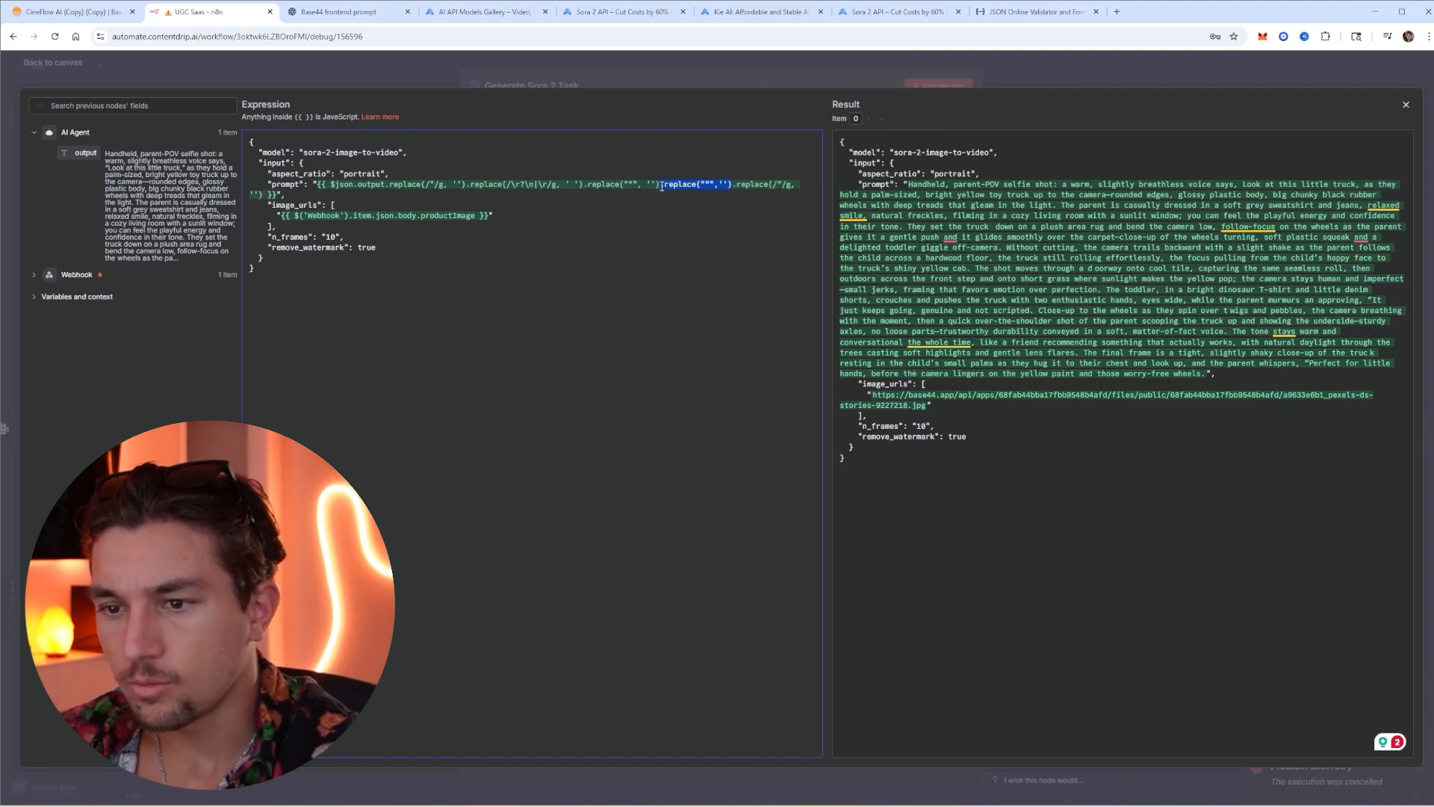
pyautogui.press('BackSpace')
pyautogui.moveTo(444, 185); pyautogui.dragTo(427, 184)
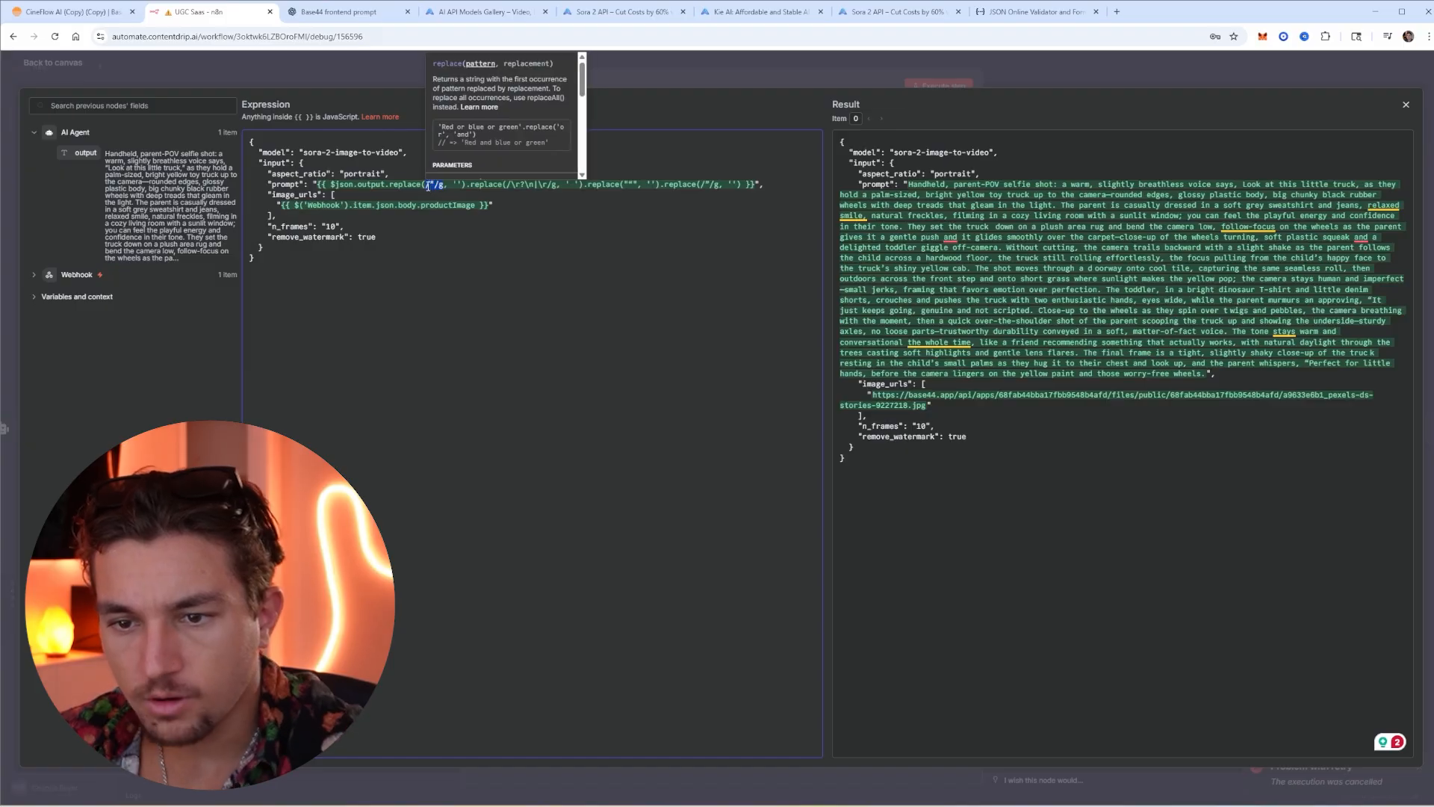
pyautogui.hotkey('ctrl', 'c')
pyautogui.moveTo(642, 184); pyautogui.dragTo(625, 185)
pyautogui.hotkey('ctrl', 'v')
pyautogui.click(1073, 271)
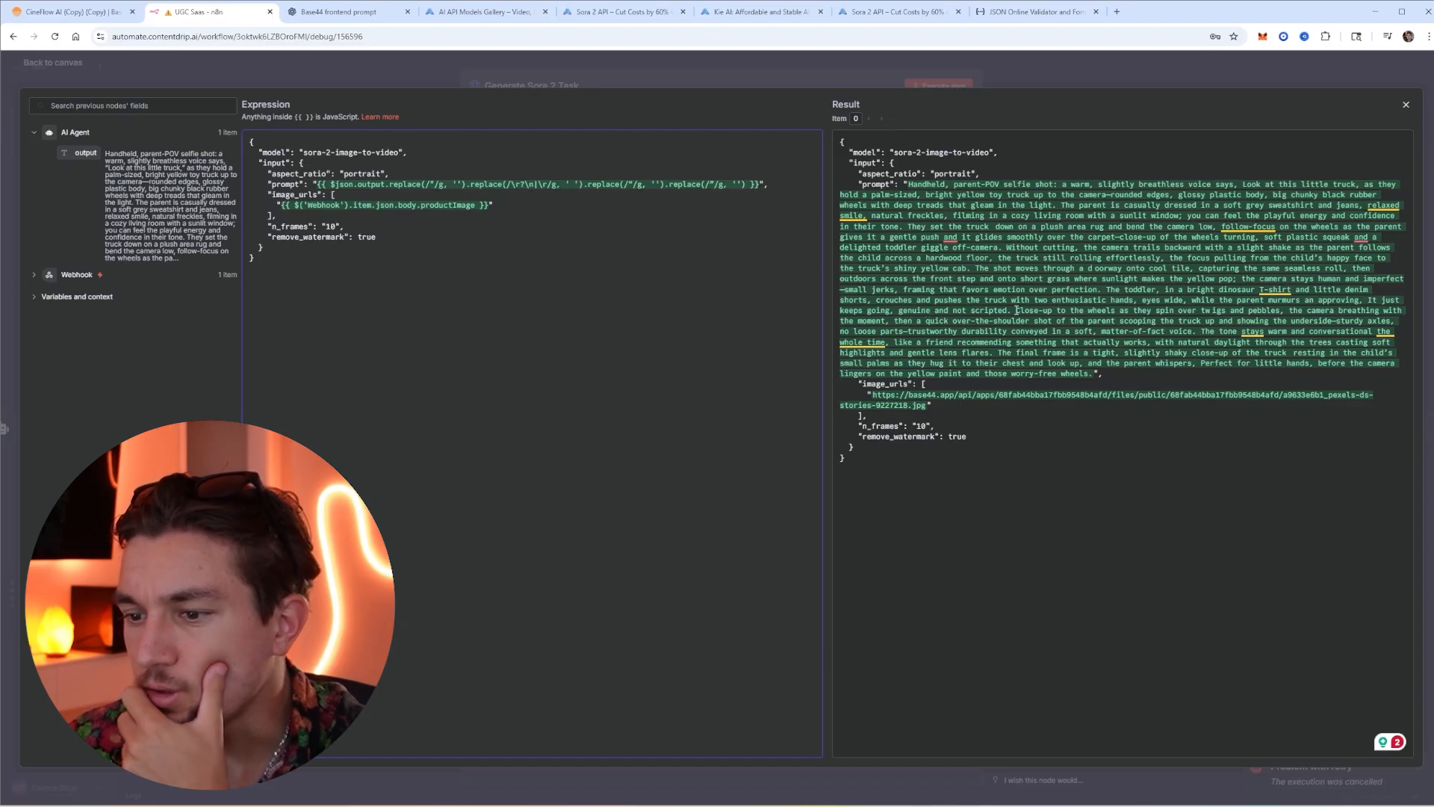
pyautogui.click(536, 184)
pyautogui.click(521, 195)
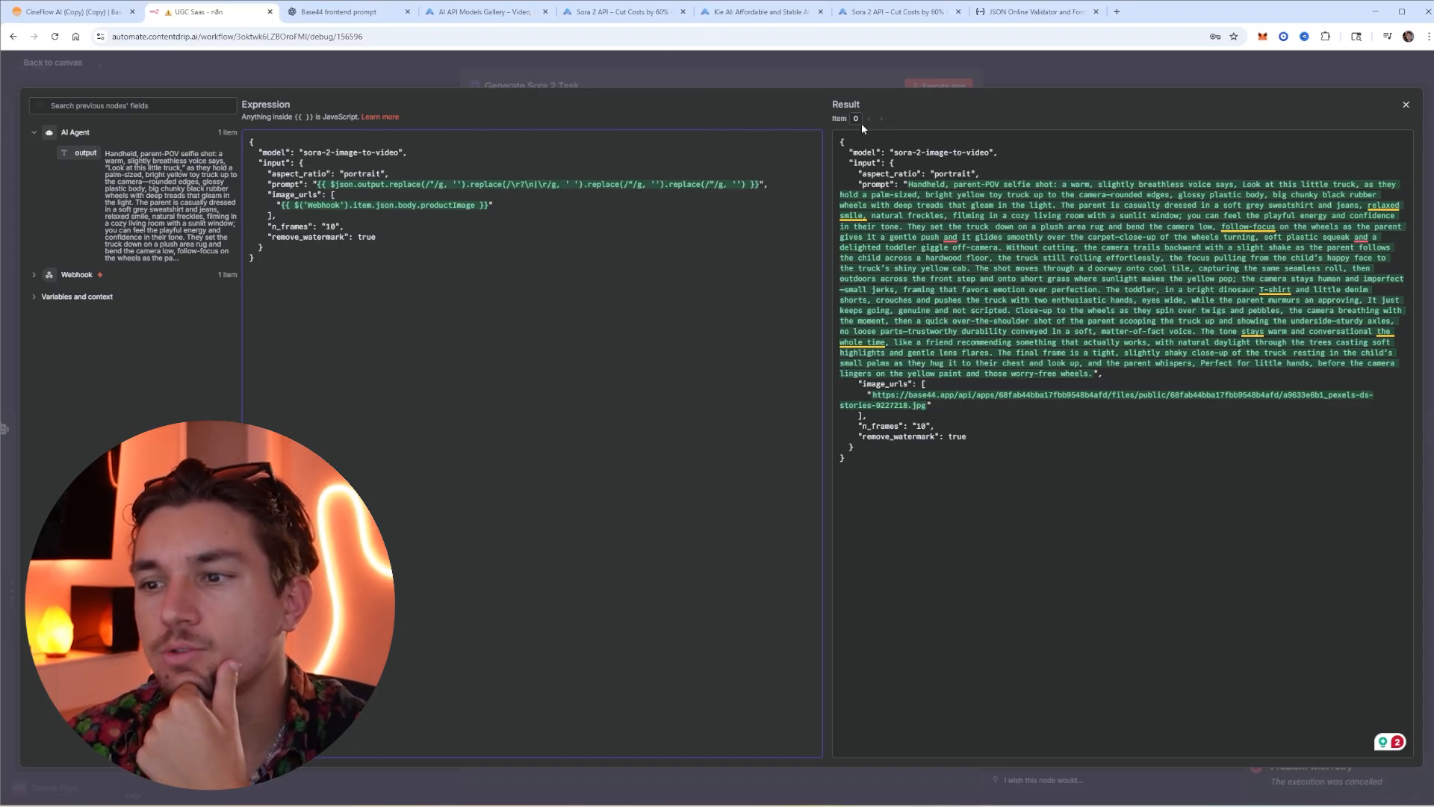
pyautogui.click(1075, 70)
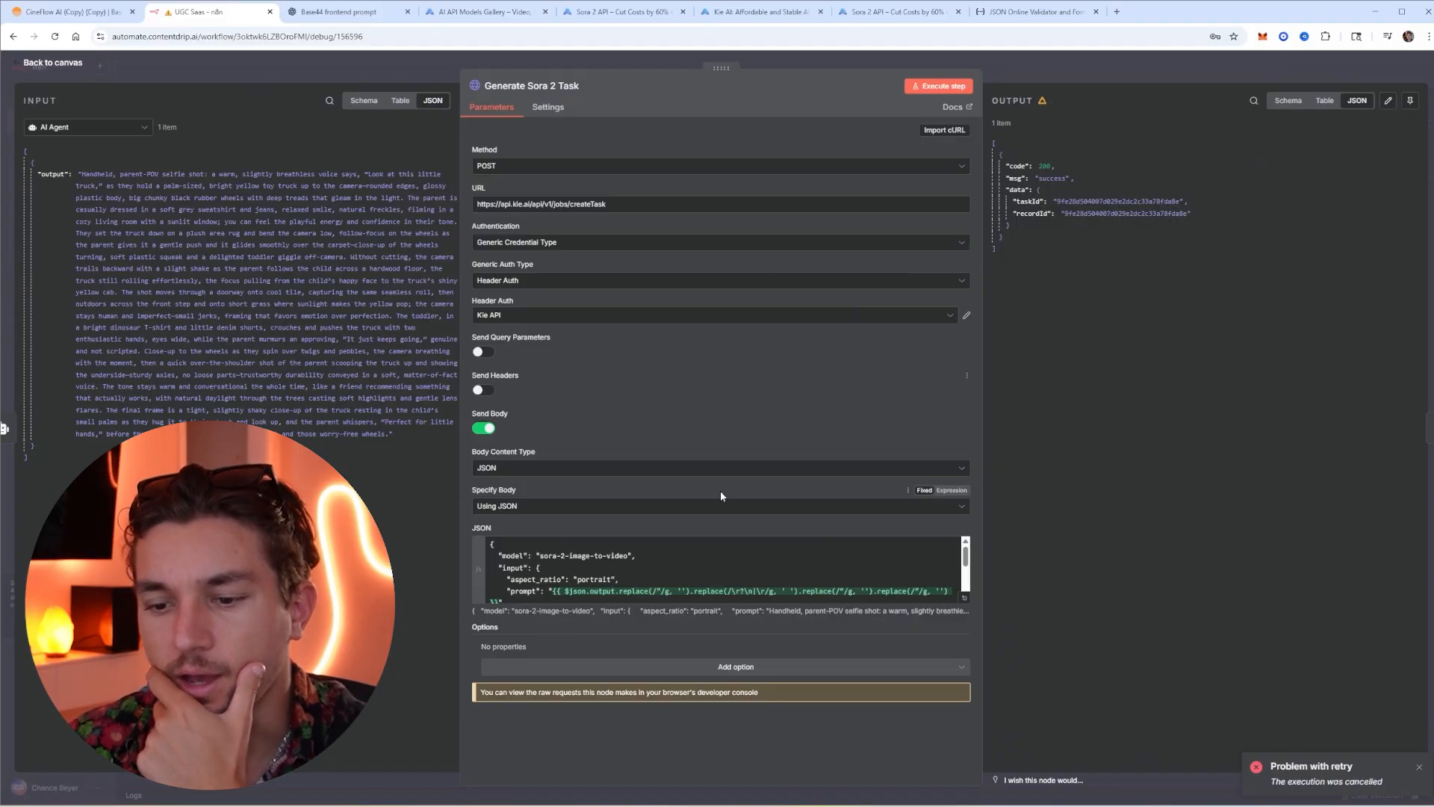
# Set the request body's model to sora-2-pro-image-to-video and add "size": "standard" below n_frames, copying both from the Kie API request example
pyautogui.click(630, 557)
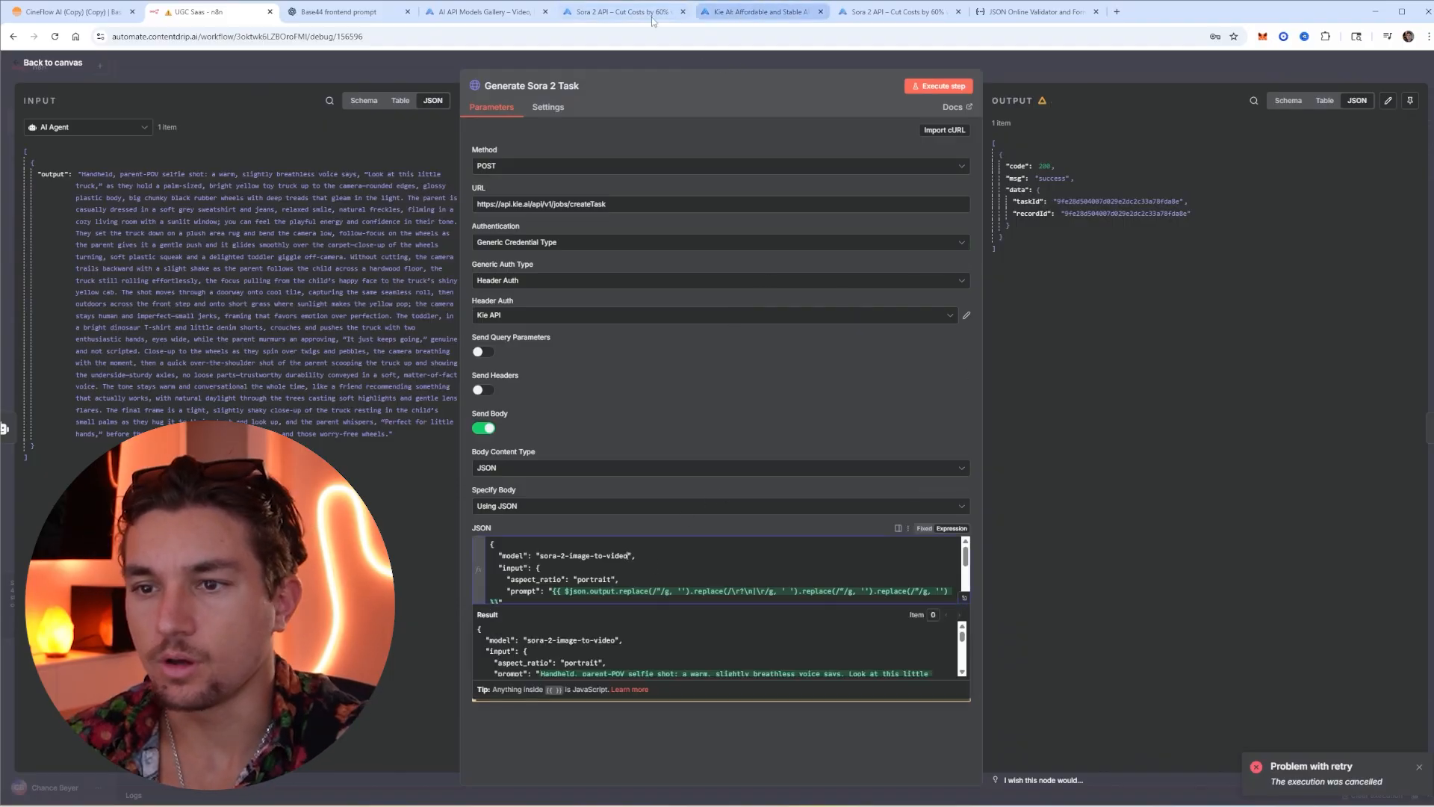
pyautogui.click(620, 12)
pyautogui.scroll(-2, 922, 508)
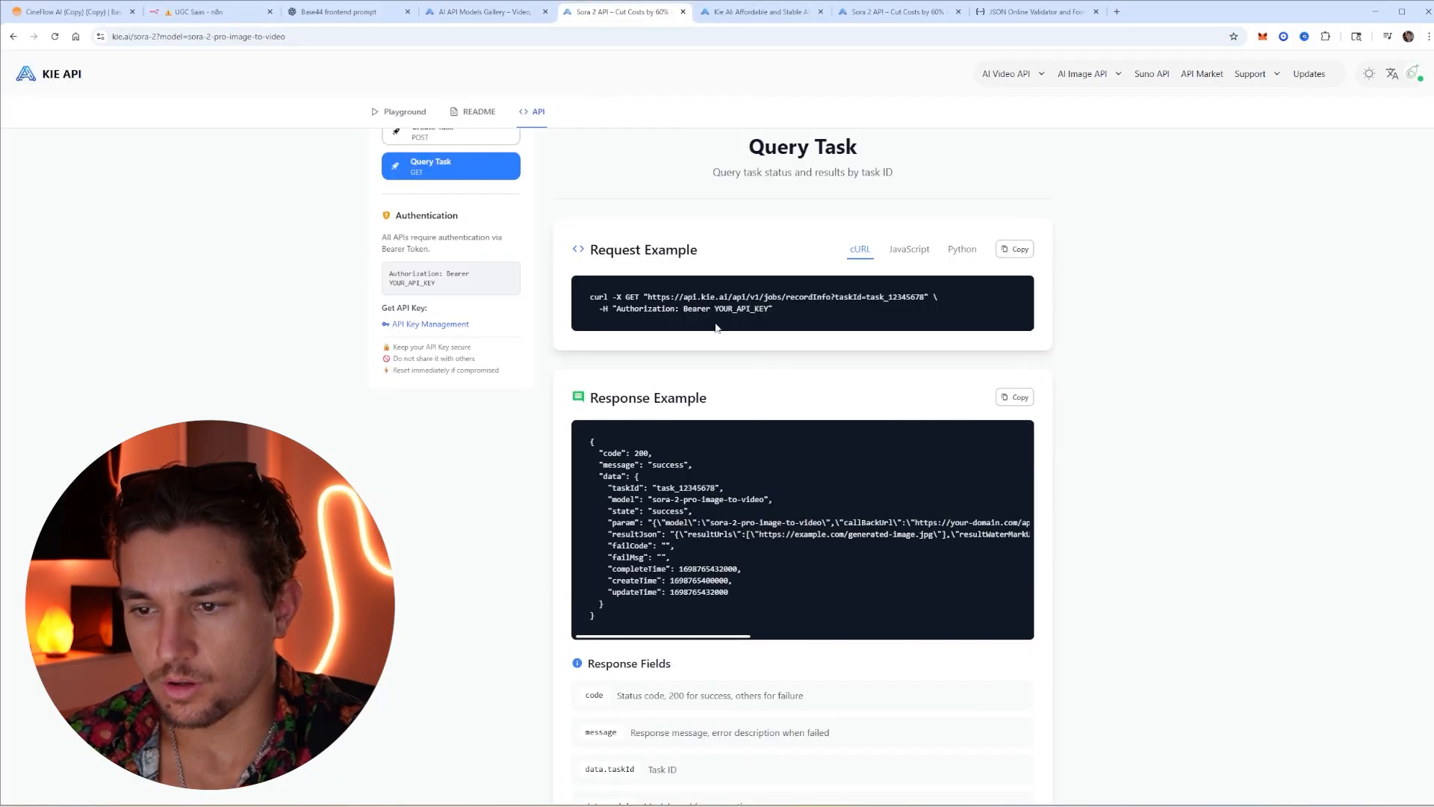
pyautogui.scroll(3, 723, 322)
pyautogui.click(452, 361)
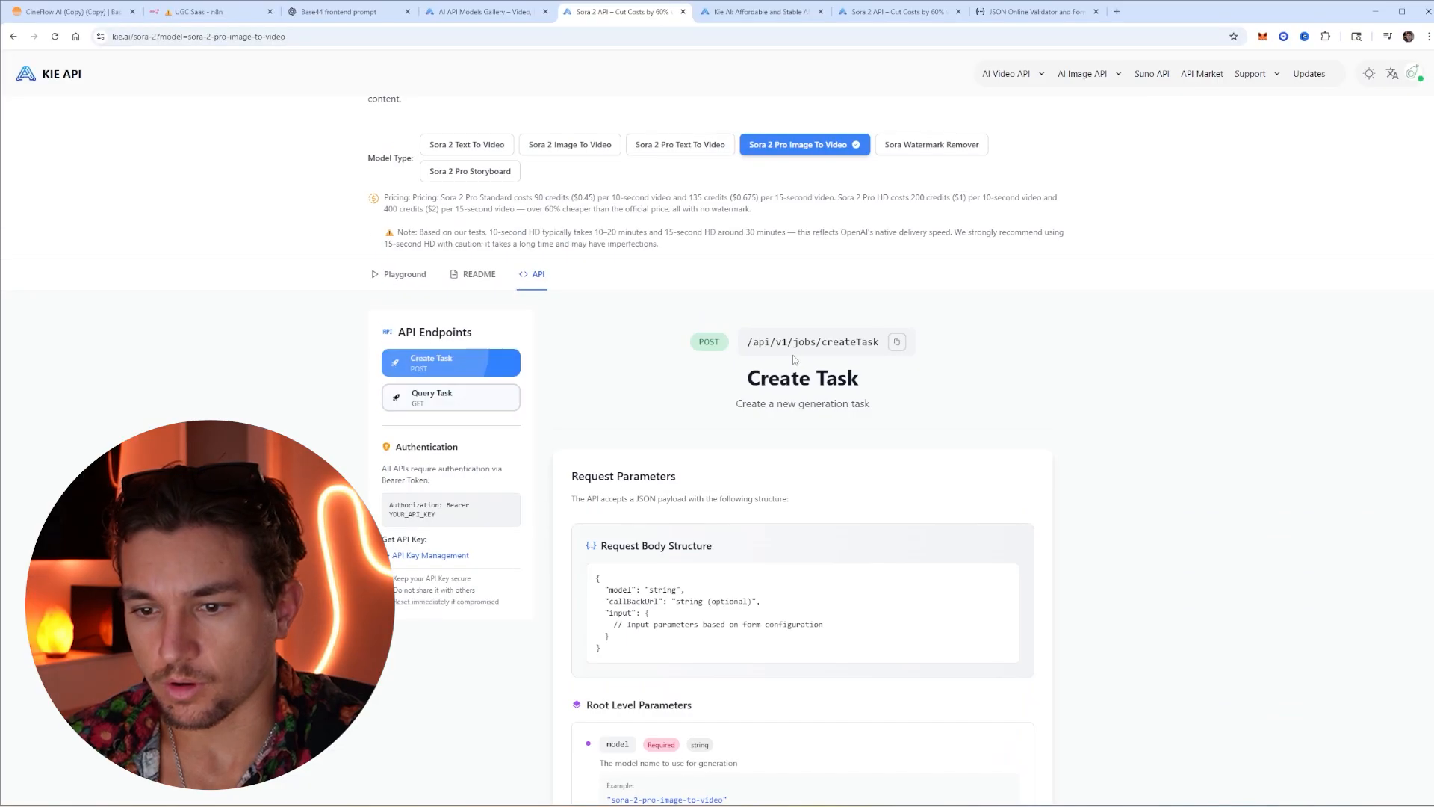
pyautogui.scroll(-5, 793, 356)
pyautogui.moveTo(765, 521); pyautogui.dragTo(671, 522)
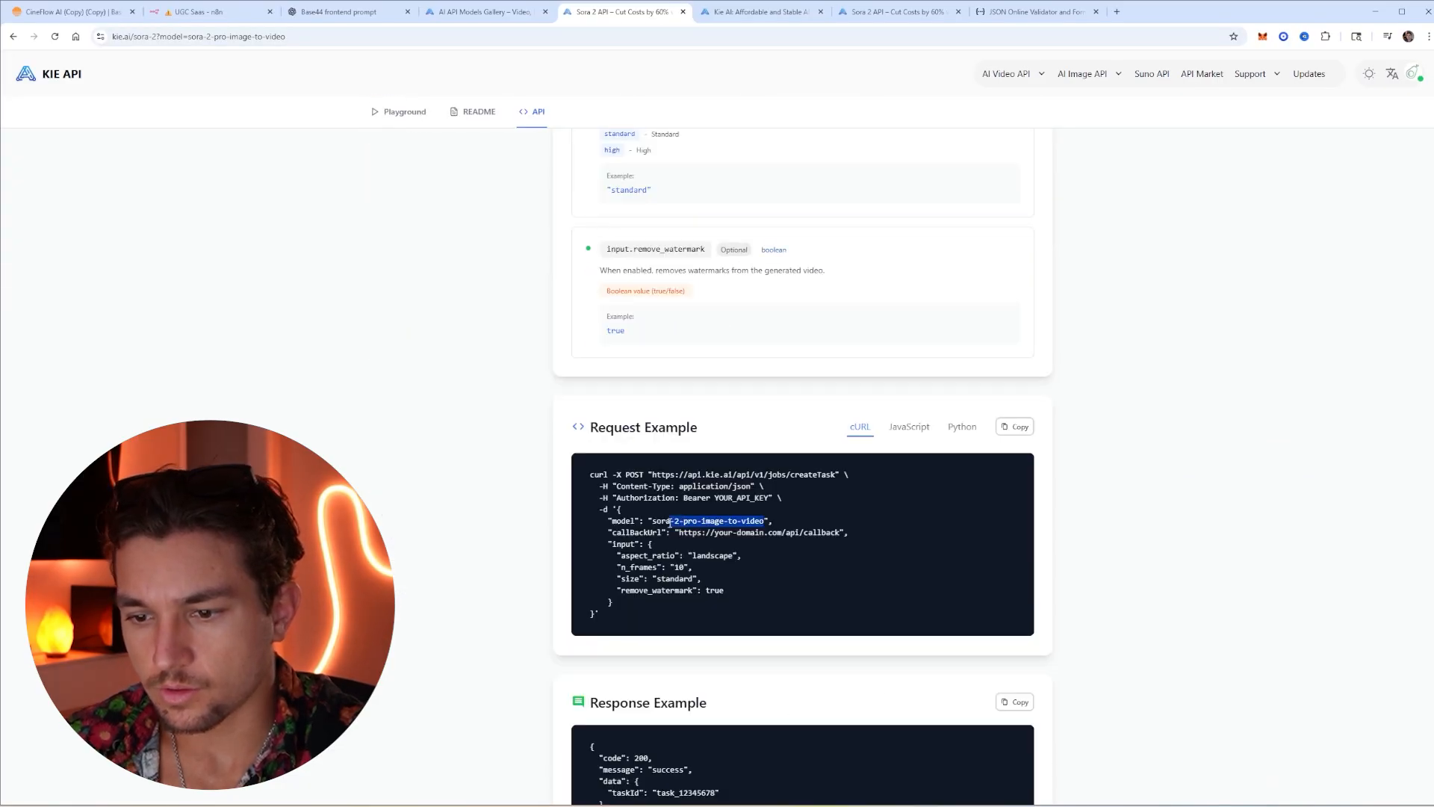
pyautogui.hotkey('ctrl', 'v')
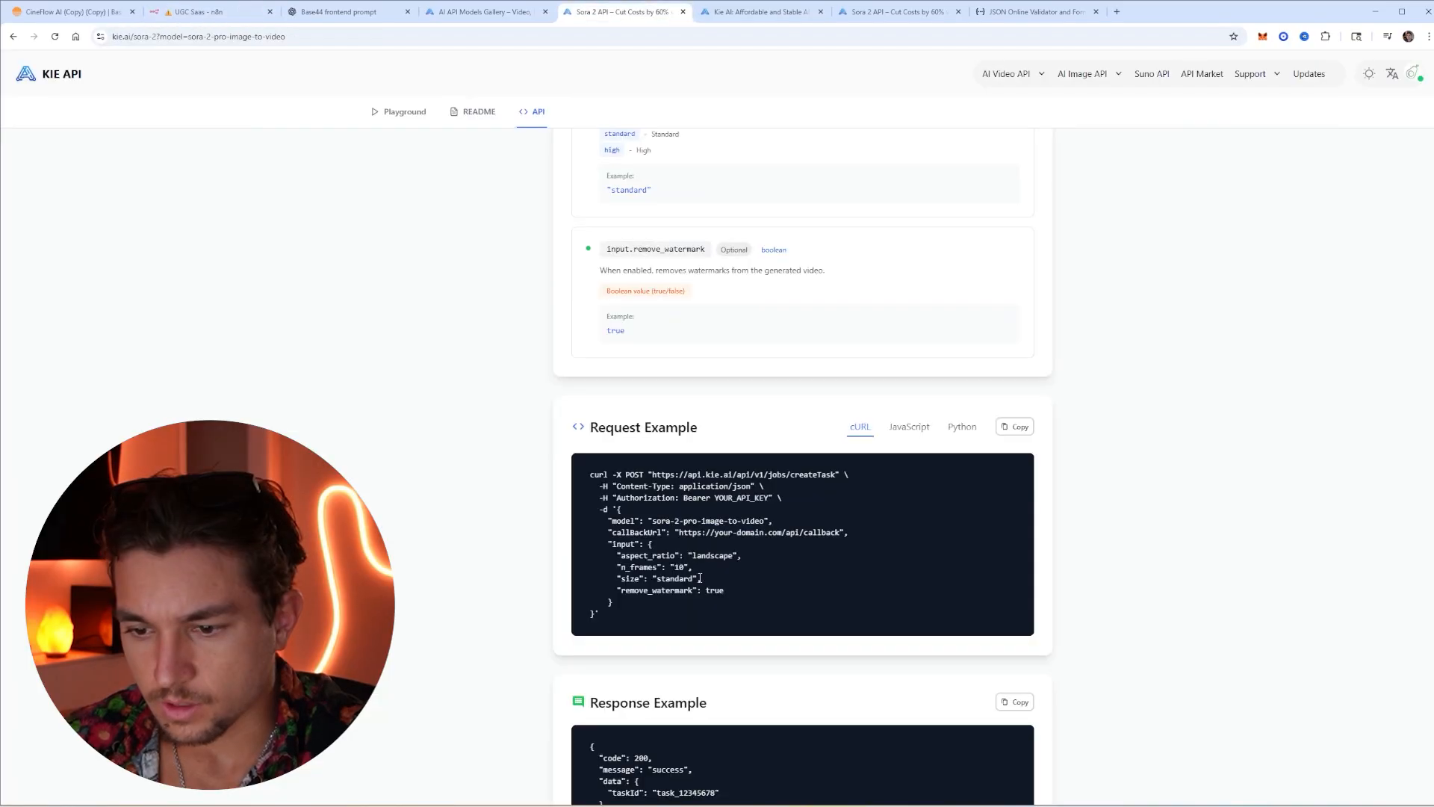
pyautogui.moveTo(701, 579); pyautogui.dragTo(621, 580)
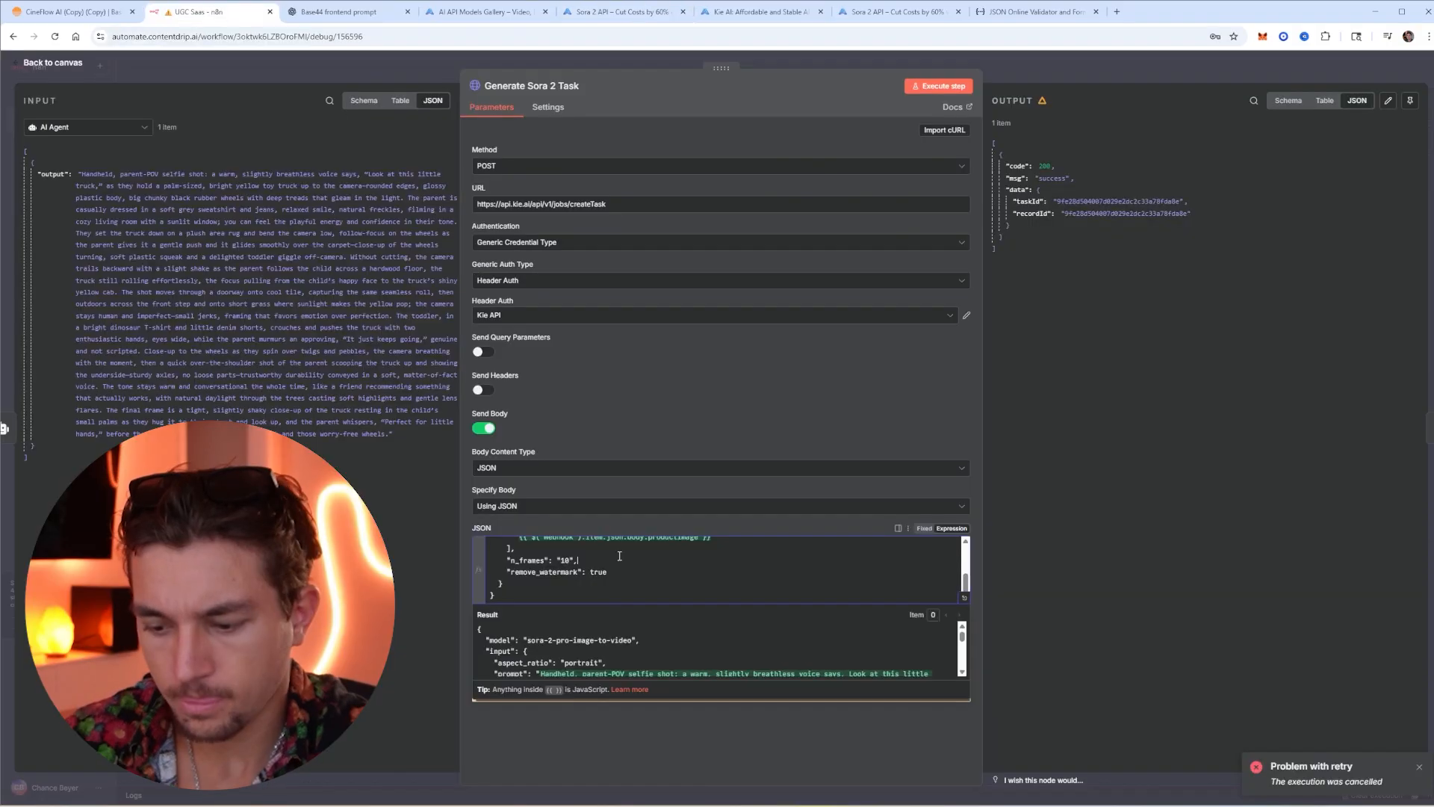
pyautogui.hotkey('ctrl', 'v')
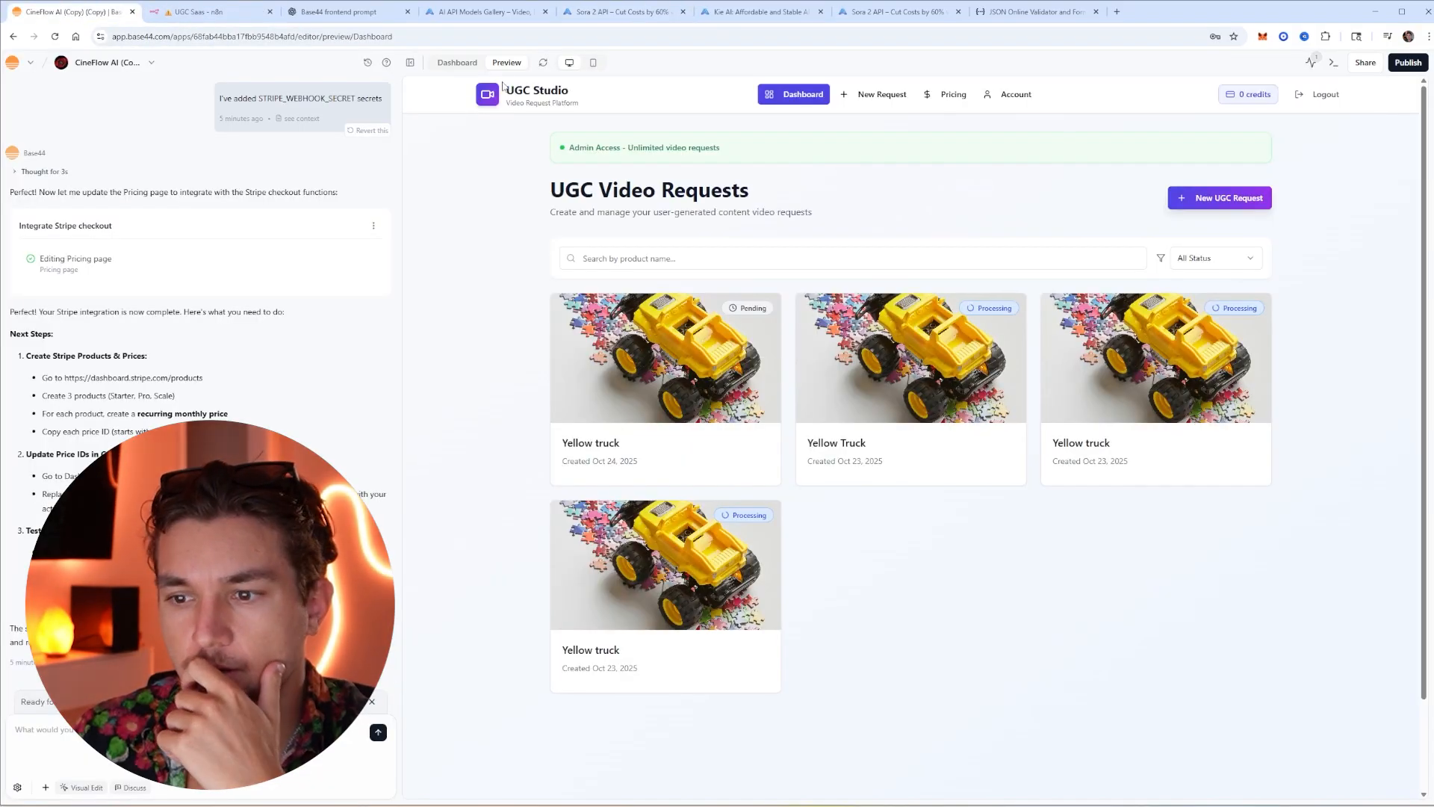
# Submit a new UGC request in Base44 for Yellow Truck, with details "Moves smoothly over all materials. Best for 2-6 year olds" and image rights confirmed
pyautogui.click(1218, 195)
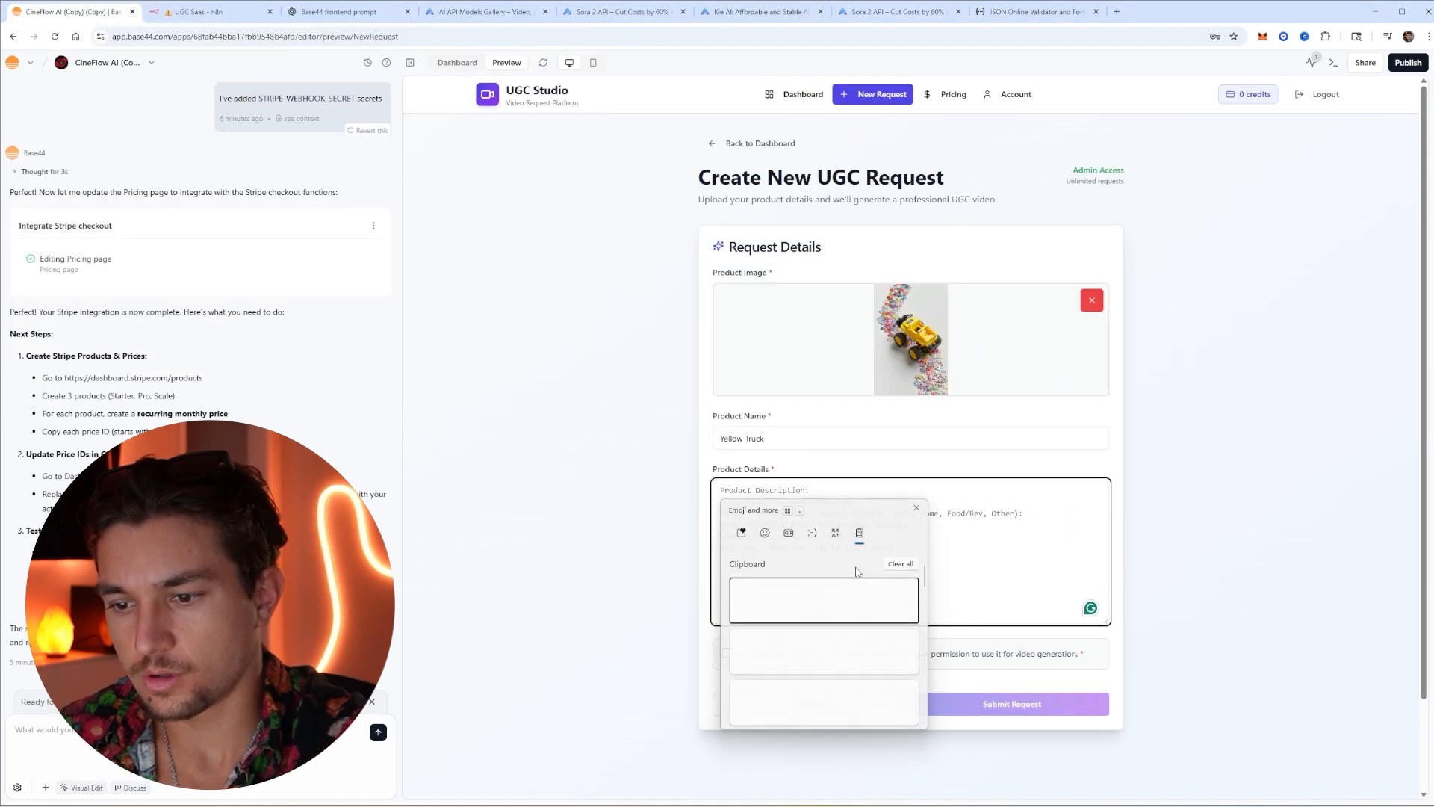
pyautogui.click(821, 658)
pyautogui.click(1117, 654)
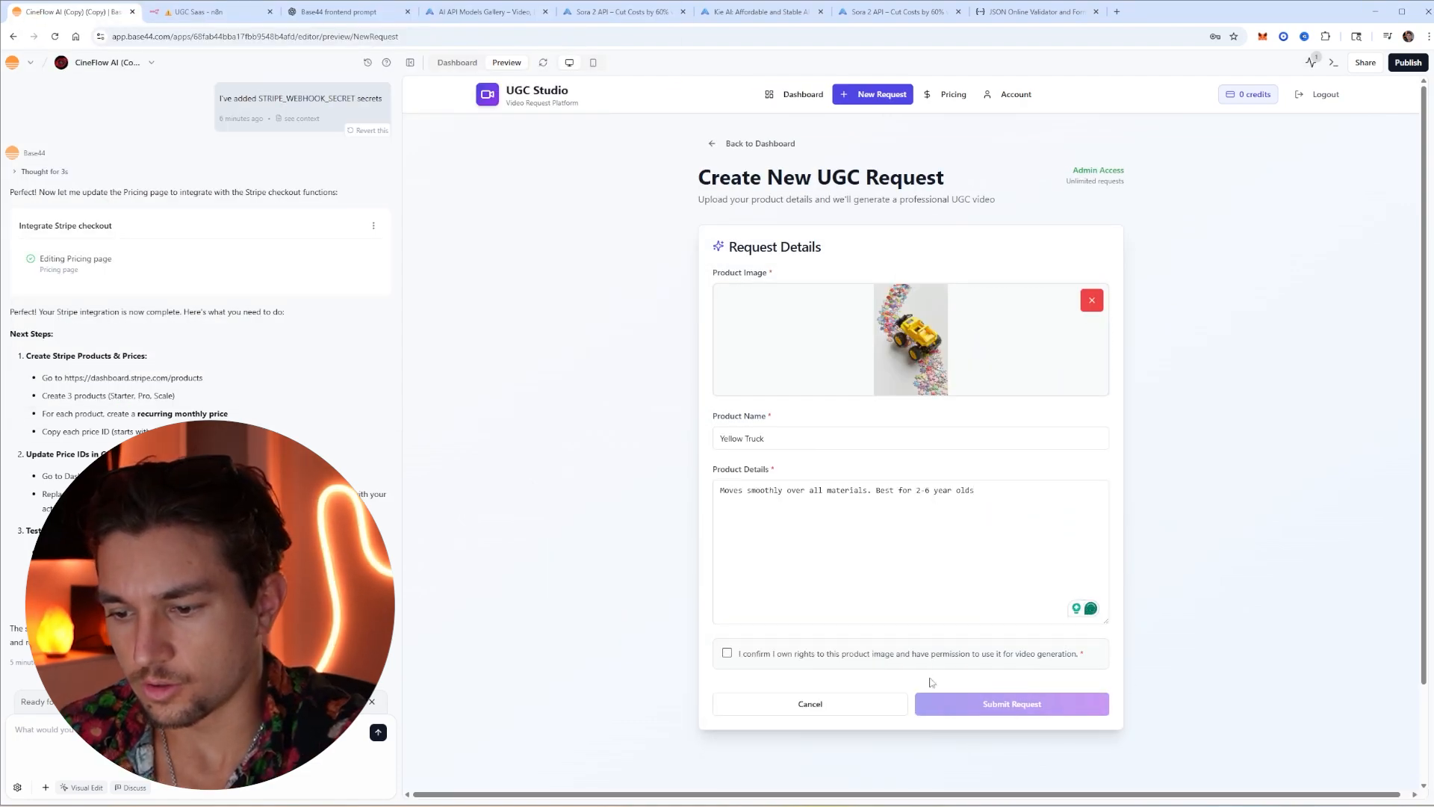
pyautogui.click(924, 656)
pyautogui.click(1011, 703)
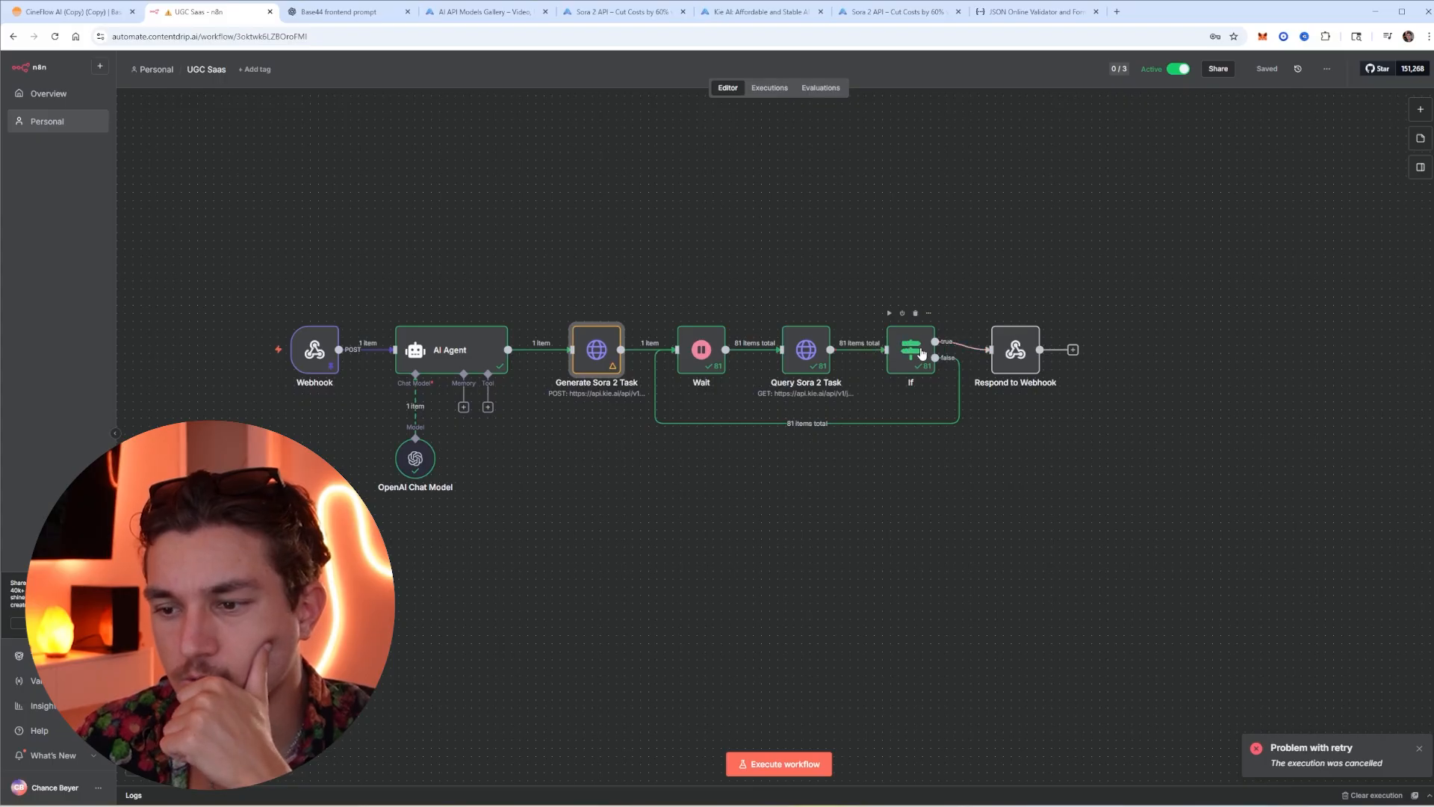
# Insert a Switch node between Query Sora 2 Task and the If node
pyautogui.click(850, 350)
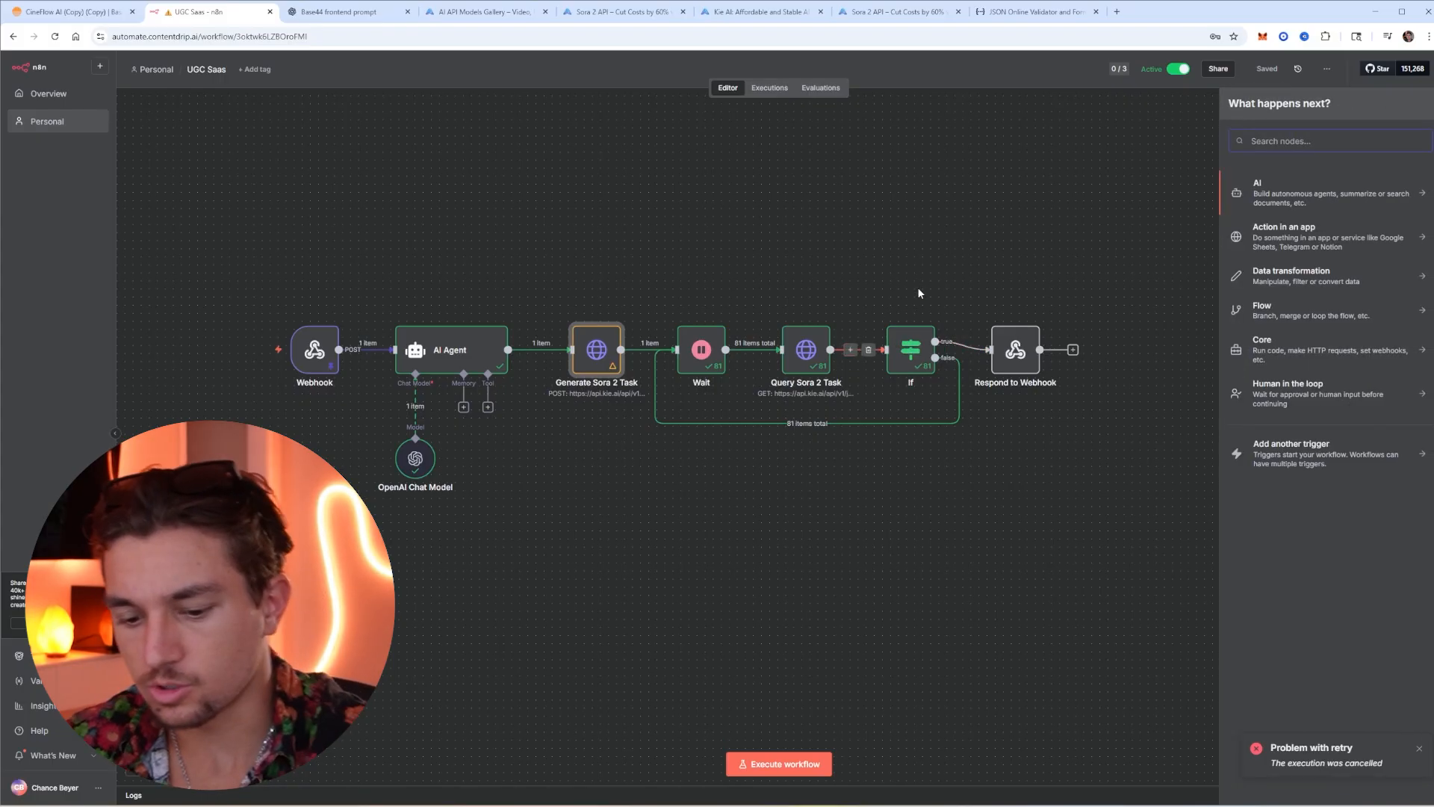
pyautogui.write('sw')
pyautogui.press('Return')
# Set the Switch node's first routing rule to {{ $json.data.state }} is equal to success
pyautogui.doubleClick(1006, 356)
pyautogui.doubleClick(911, 349)
pyautogui.click(846, 199)
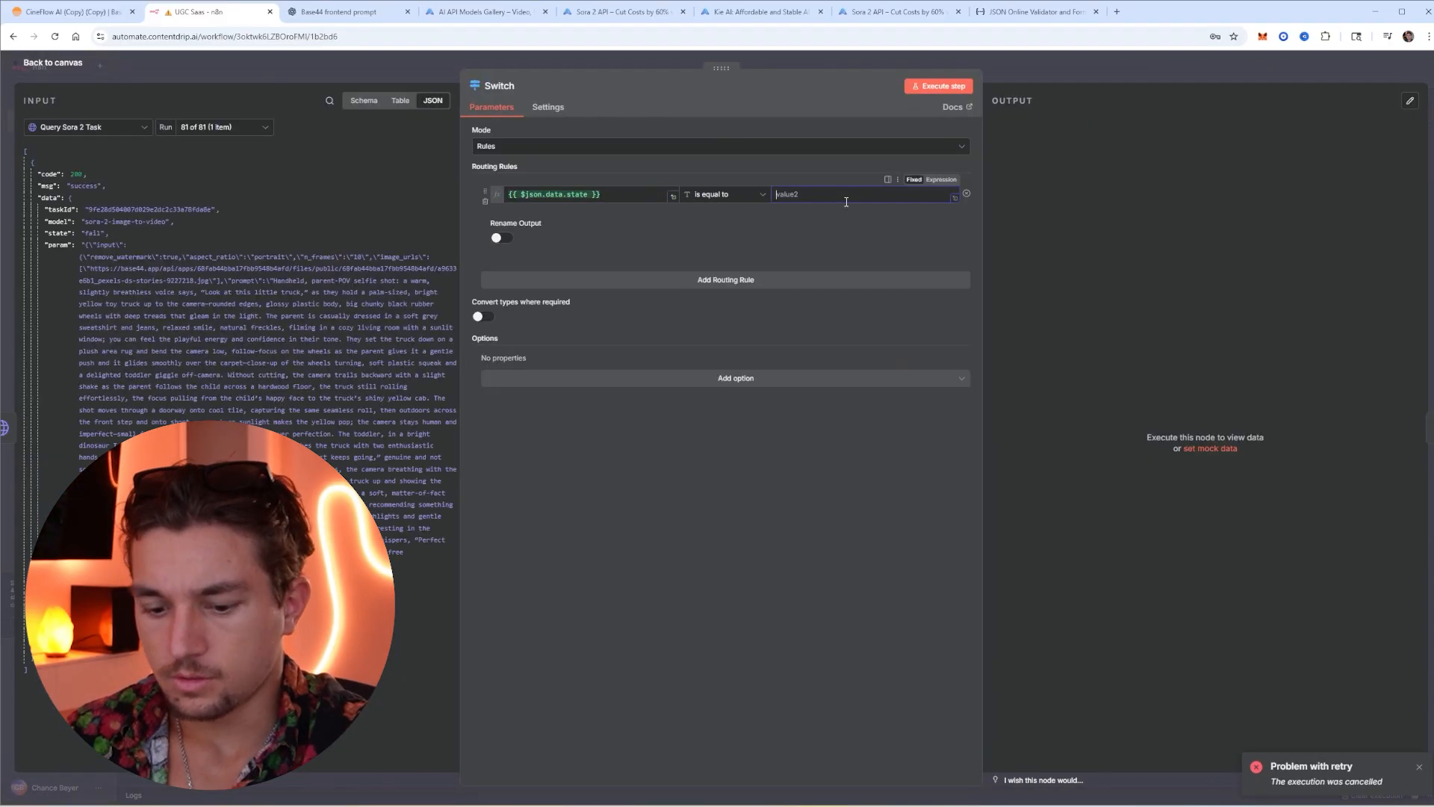
pyautogui.write('suc')
pyautogui.write('cess')
# Add a second Switch routing rule where {{ $json.data.state }} is equal to fail
pyautogui.click(725, 280)
pyautogui.moveTo(55, 233); pyautogui.dragTo(607, 293)
pyautogui.moveTo(607, 293); pyautogui.dragTo(608, 293)
pyautogui.click(810, 294)
pyautogui.write('fail')
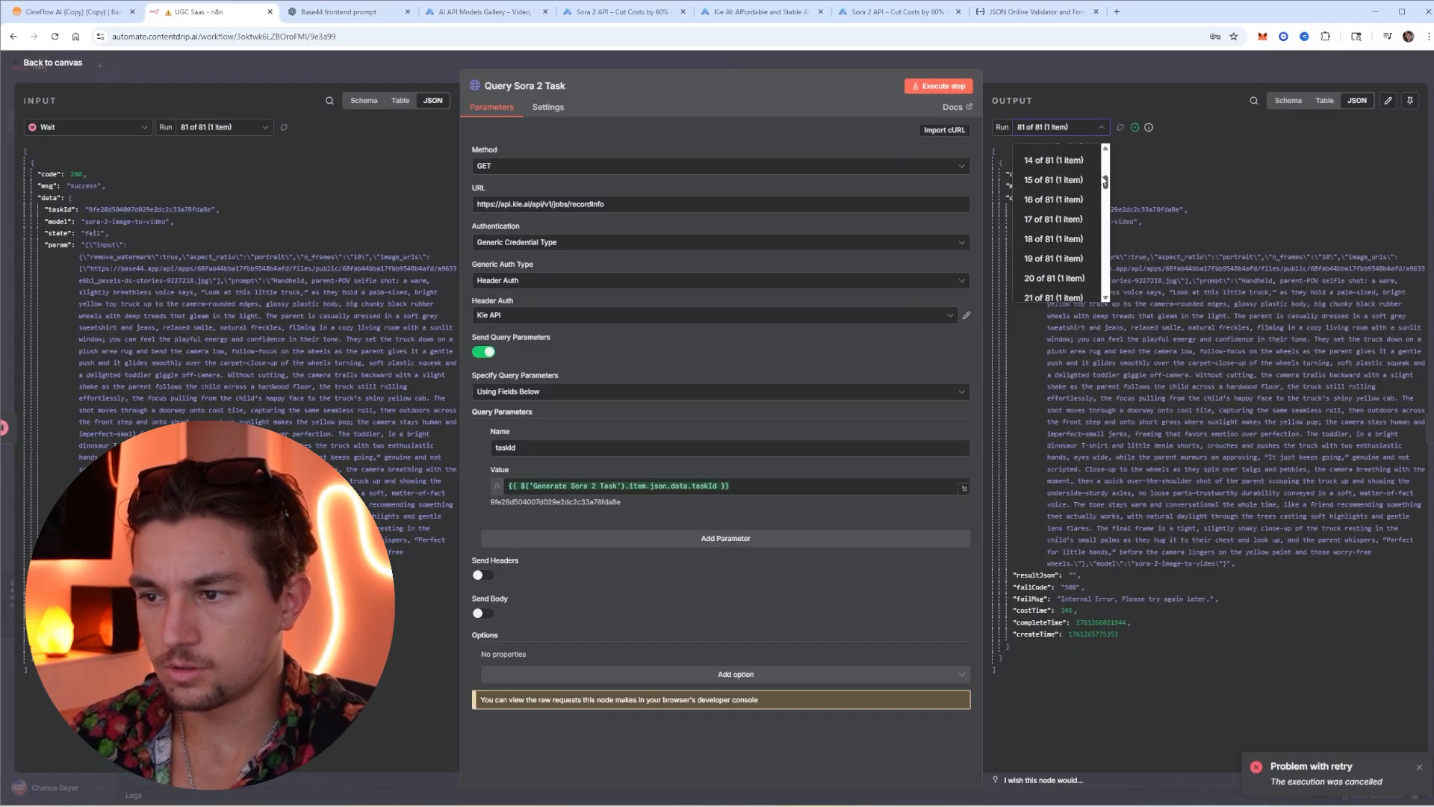
# Check the run outputs of Query Sora 2 Task and add a third, empty routing rule to the Switch node
pyautogui.click(1073, 176)
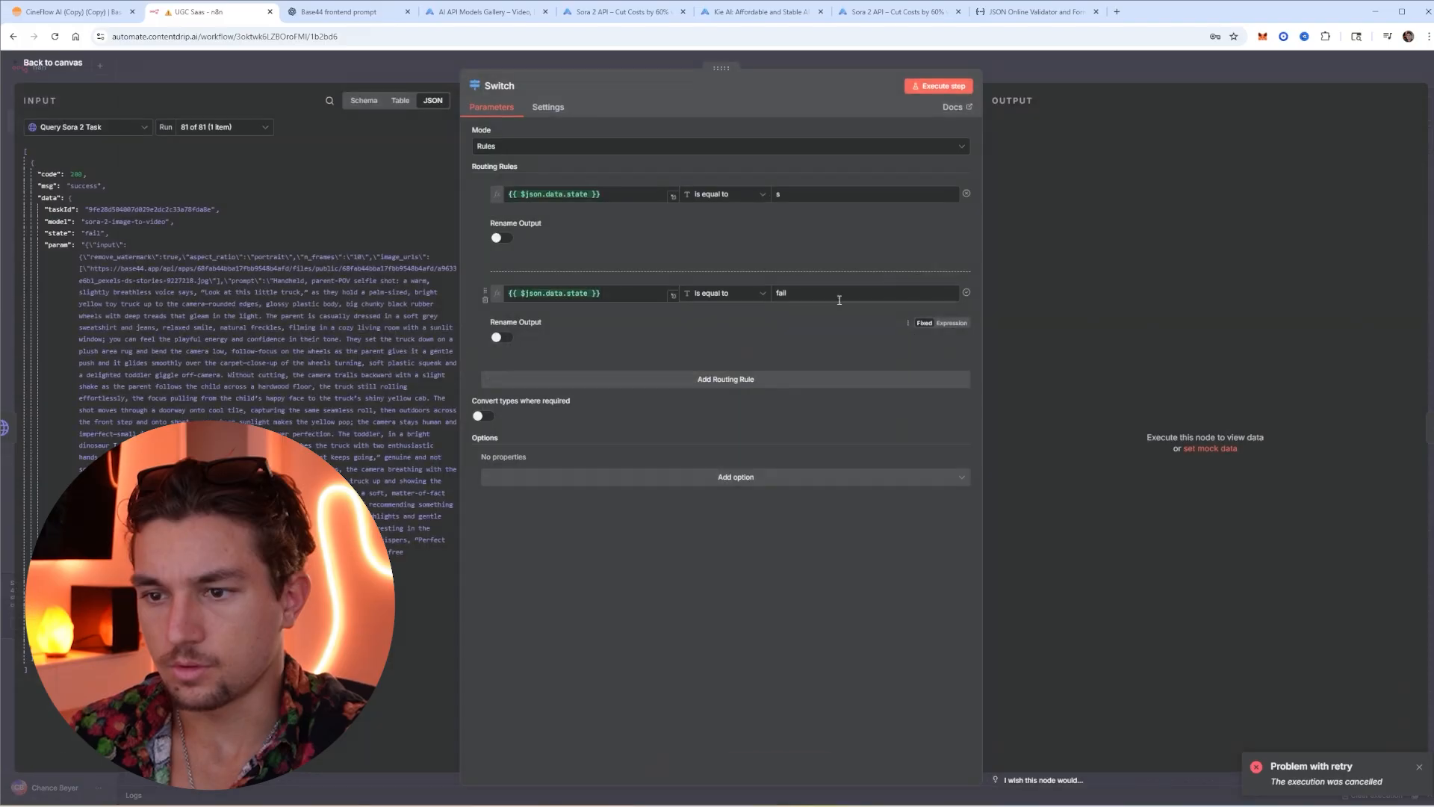
pyautogui.click(606, 378)
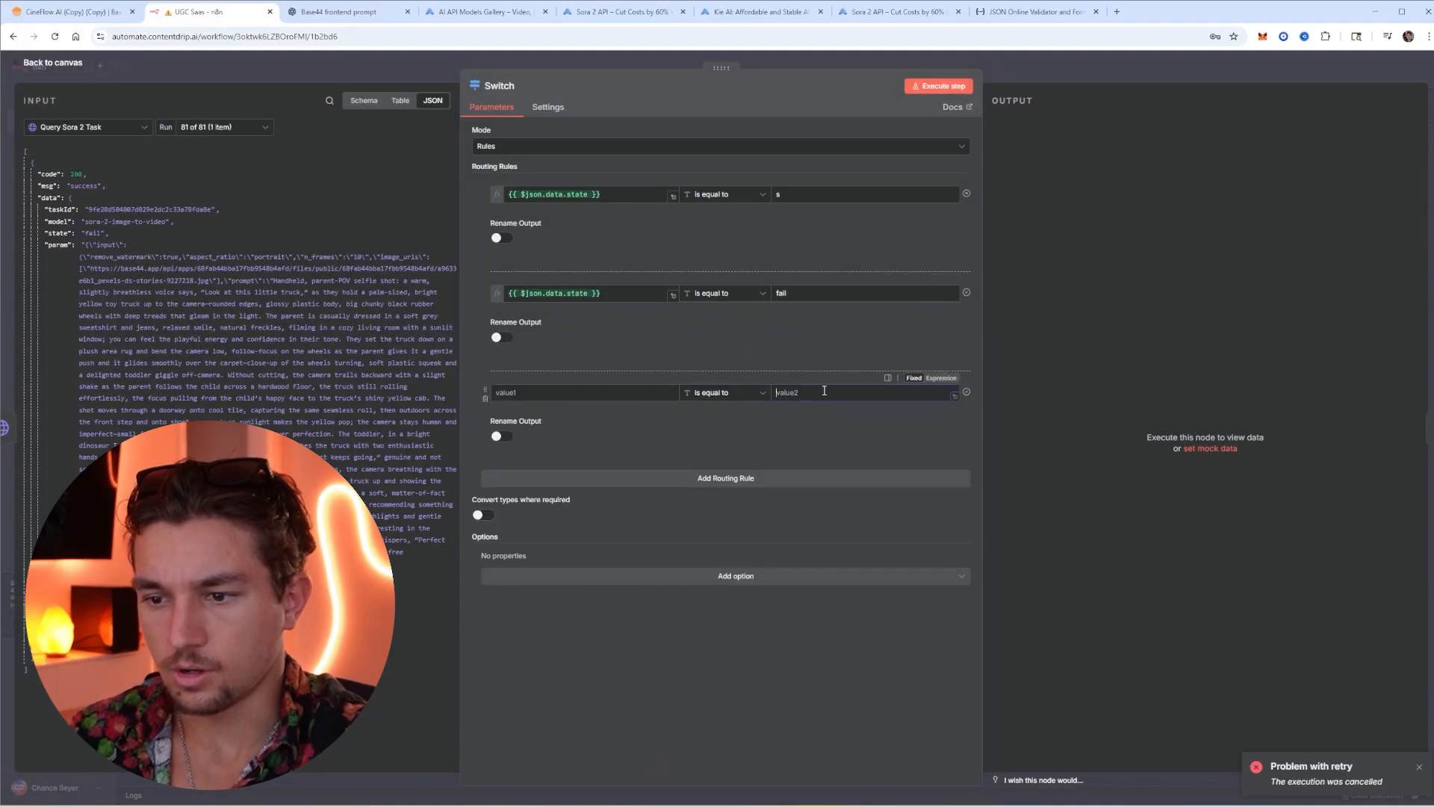
pyautogui.press('Escape')
pyautogui.click(868, 424)
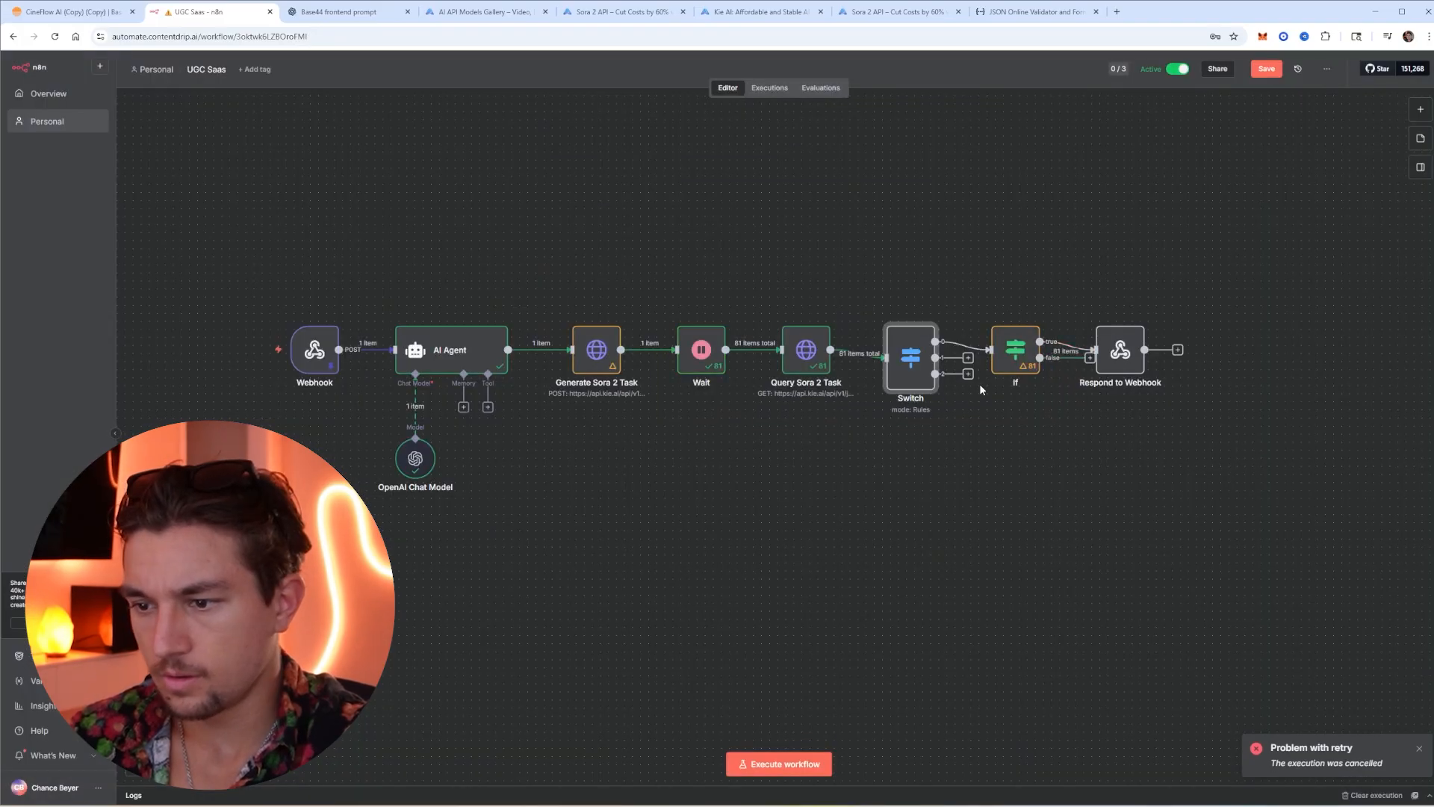
# Replace the If node by wiring the Switch's third output to Wait and its second output to Respond to Webhook, saving the workflow
pyautogui.click(1020, 313)
pyautogui.moveTo(968, 374); pyautogui.dragTo(677, 350)
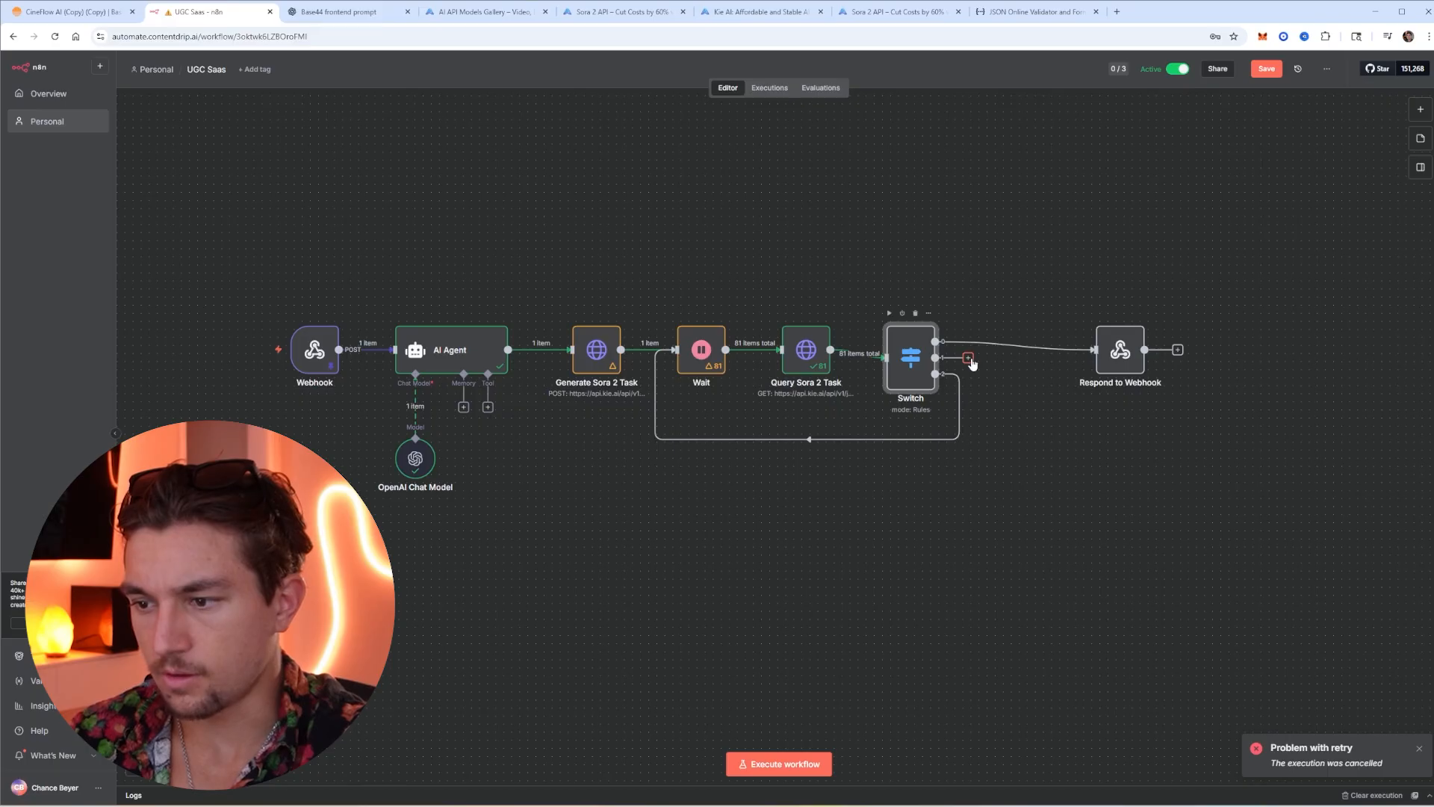
pyautogui.moveTo(972, 364); pyautogui.dragTo(1120, 349)
pyautogui.click(1267, 67)
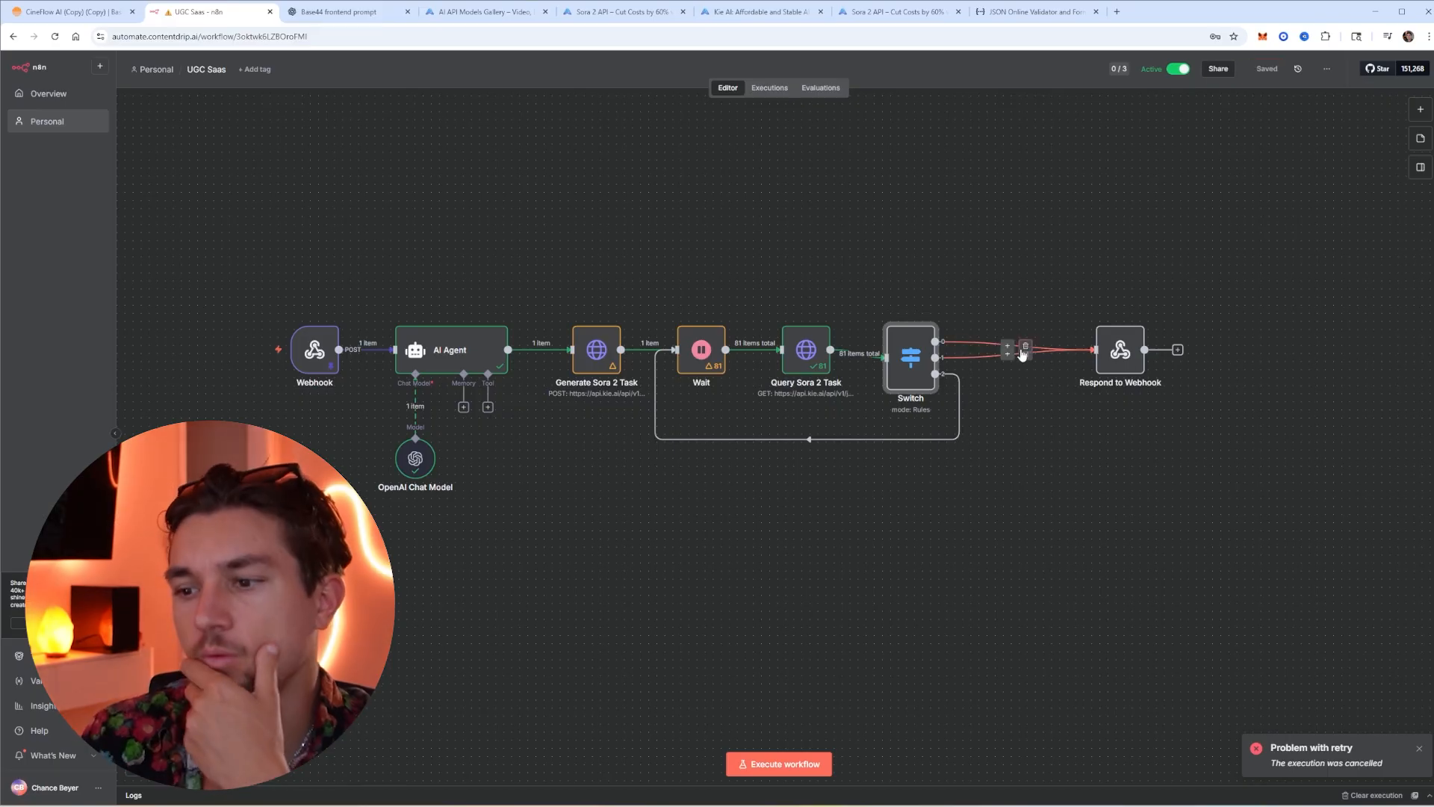
# Inspect the Respond to Webhook node and the request logs in Kie AI
pyautogui.doubleClick(1119, 354)
pyautogui.click(1021, 73)
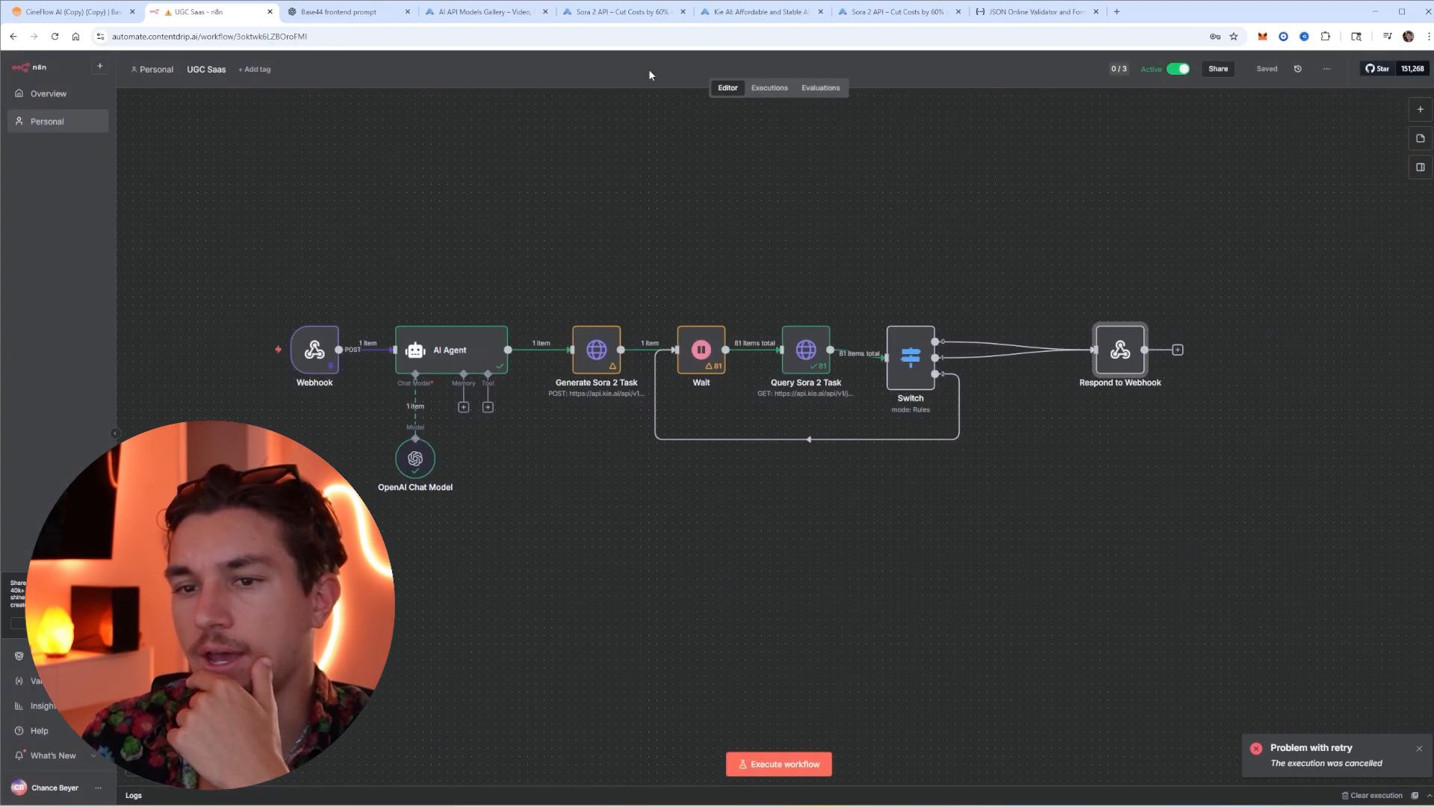
pyautogui.click(75, 12)
pyautogui.click(755, 11)
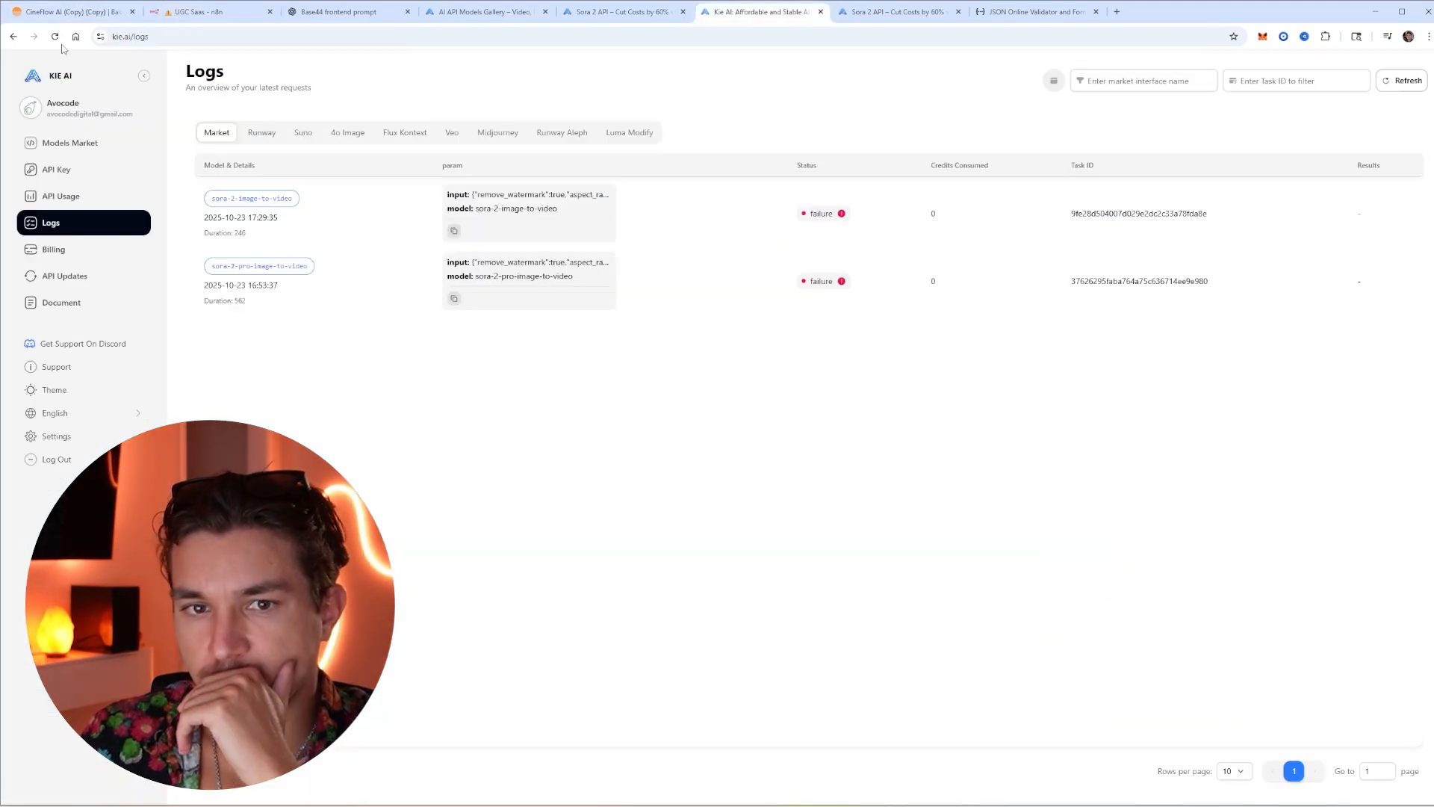
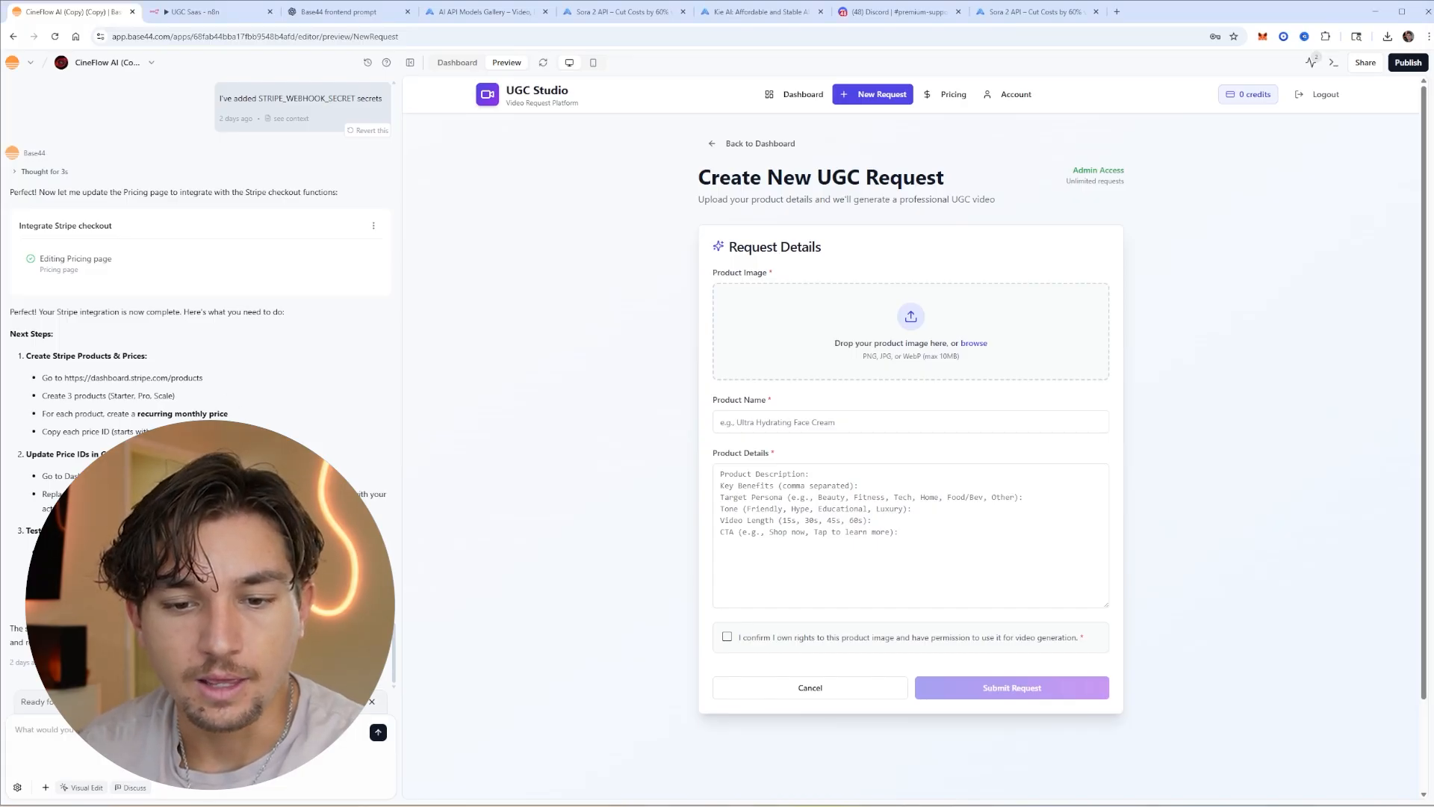
# Examine the error details of the newest sora-2-pro-image-to-video request in the Kie AI logs
pyautogui.click(620, 11)
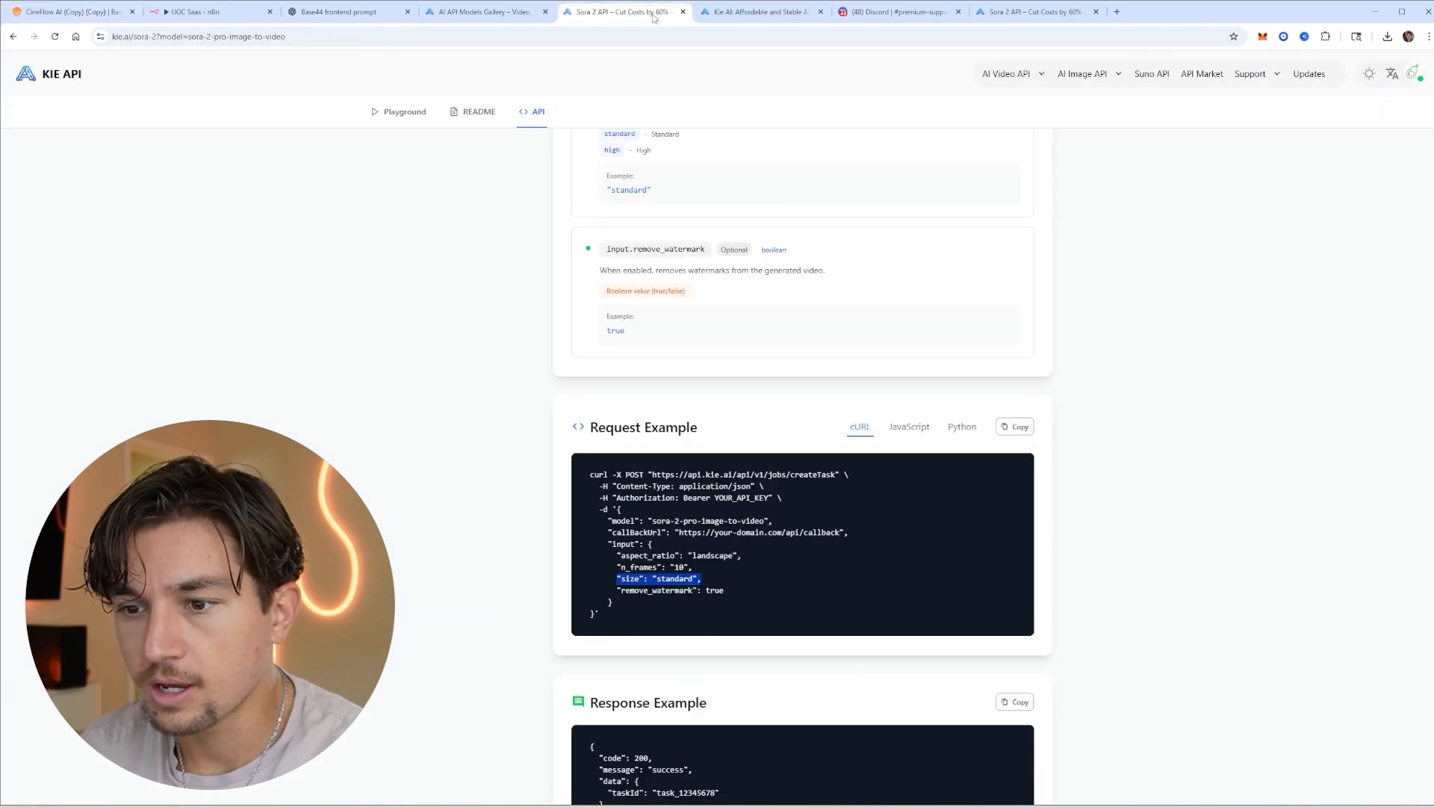
pyautogui.click(758, 11)
pyautogui.moveTo(826, 218)
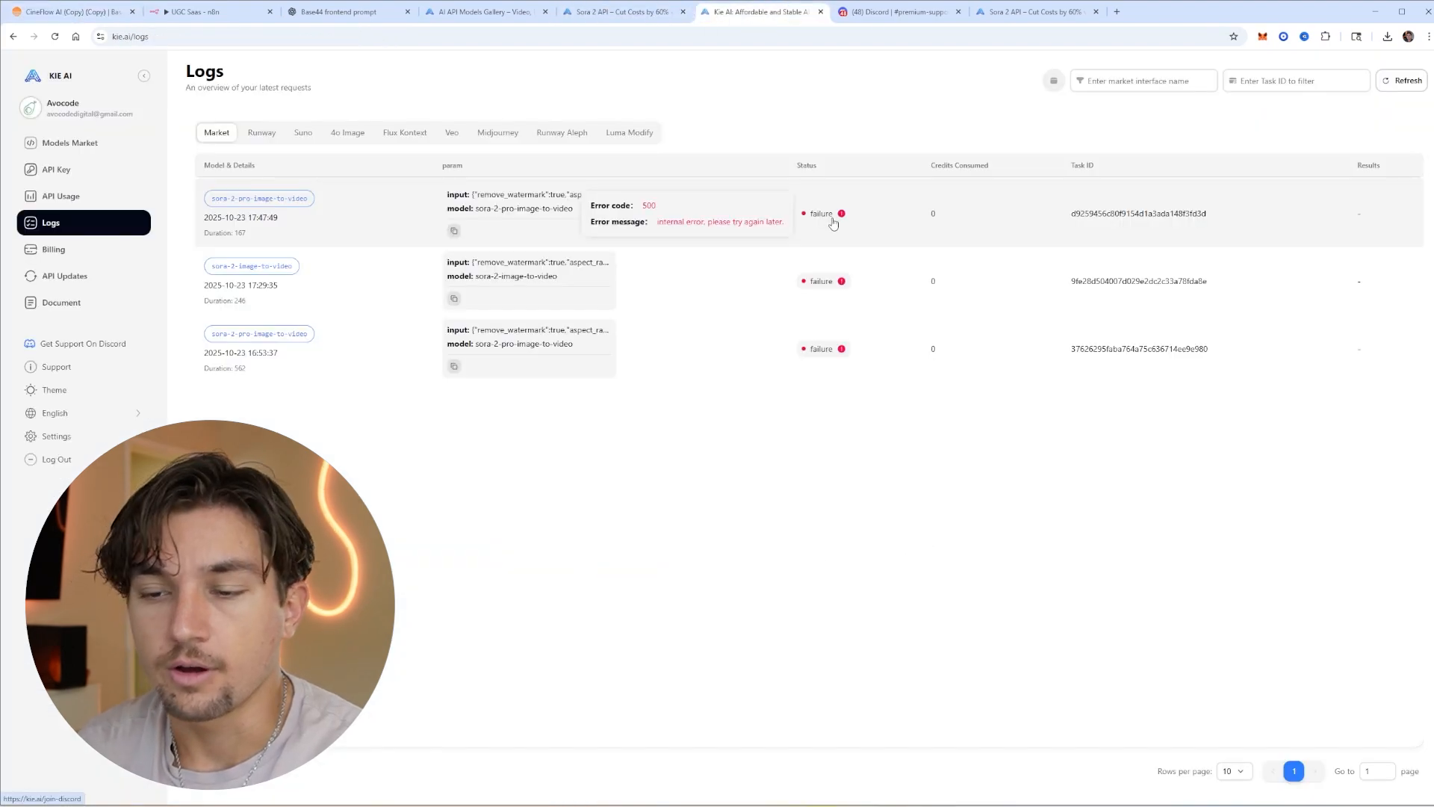
# Look up the maximum prompt length in the sora-2-image-to-video API documentation
pyautogui.click(1021, 12)
pyautogui.scroll(1, 769, 325)
pyautogui.scroll(2, 768, 325)
pyautogui.scroll(-1, 608, 357)
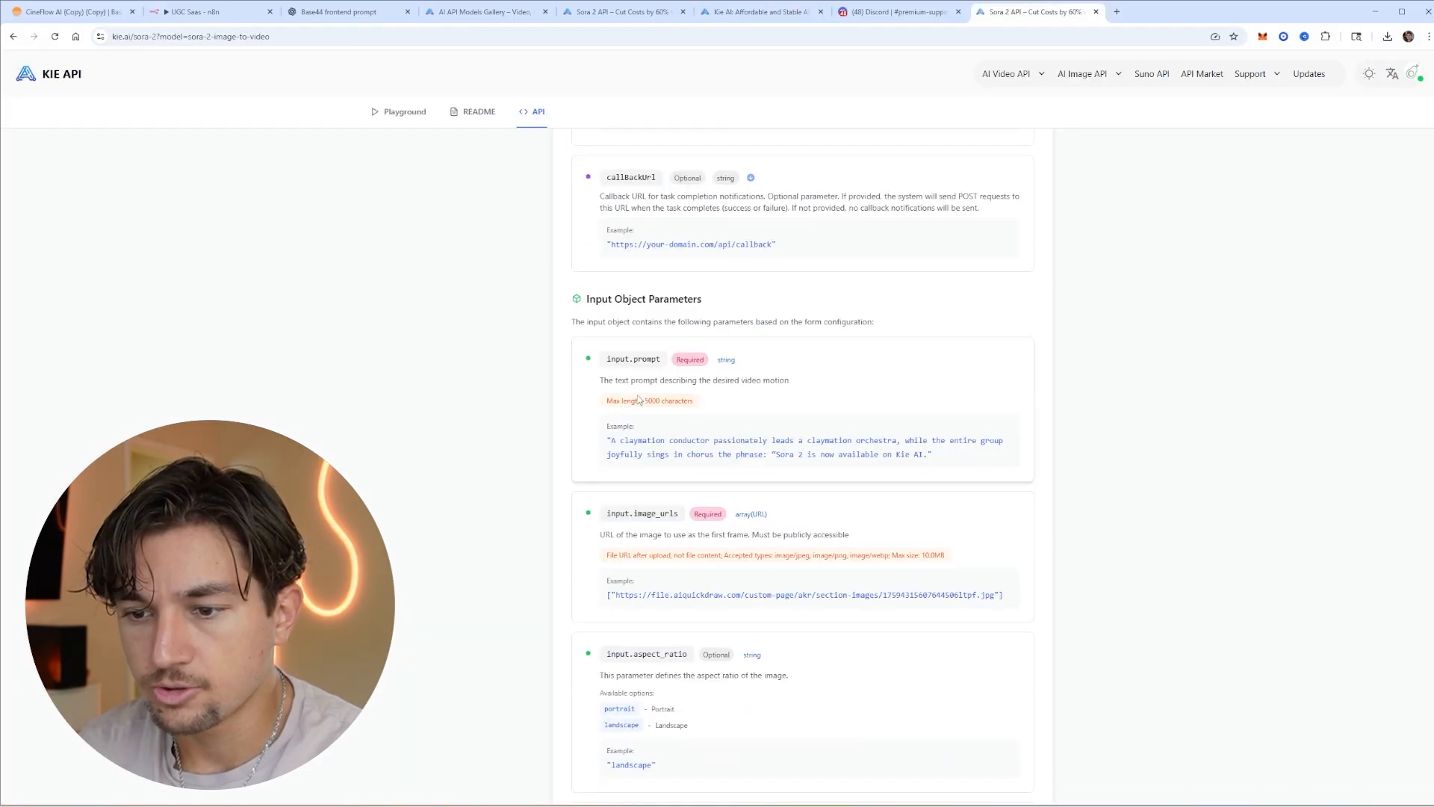
pyautogui.moveTo(610, 401); pyautogui.dragTo(694, 412)
pyautogui.click(696, 411)
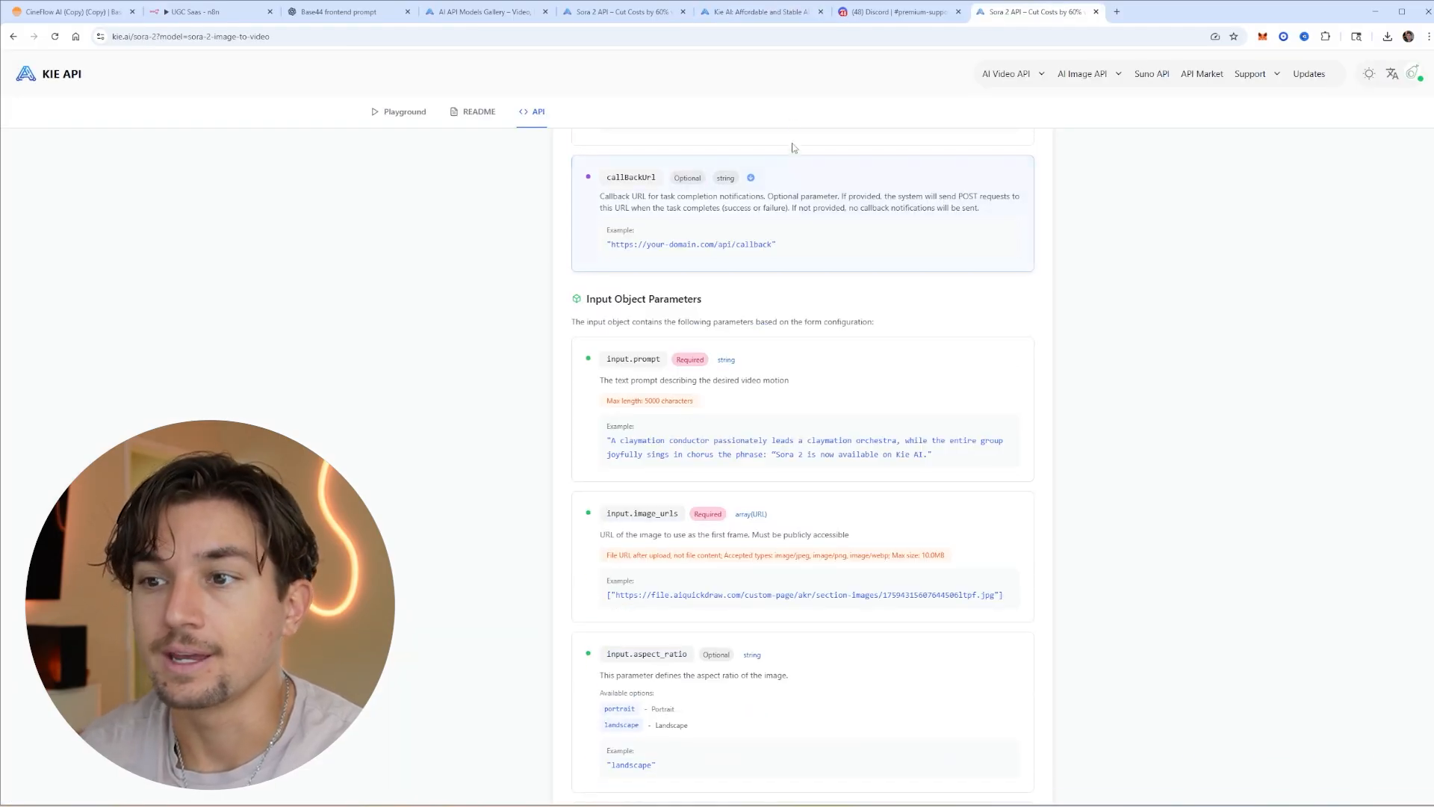
# Review the AI Agent's prompt received by Generate Sora 2 Task in the Oct 23, 17:47:27 execution of the n8n workflow
pyautogui.click(216, 12)
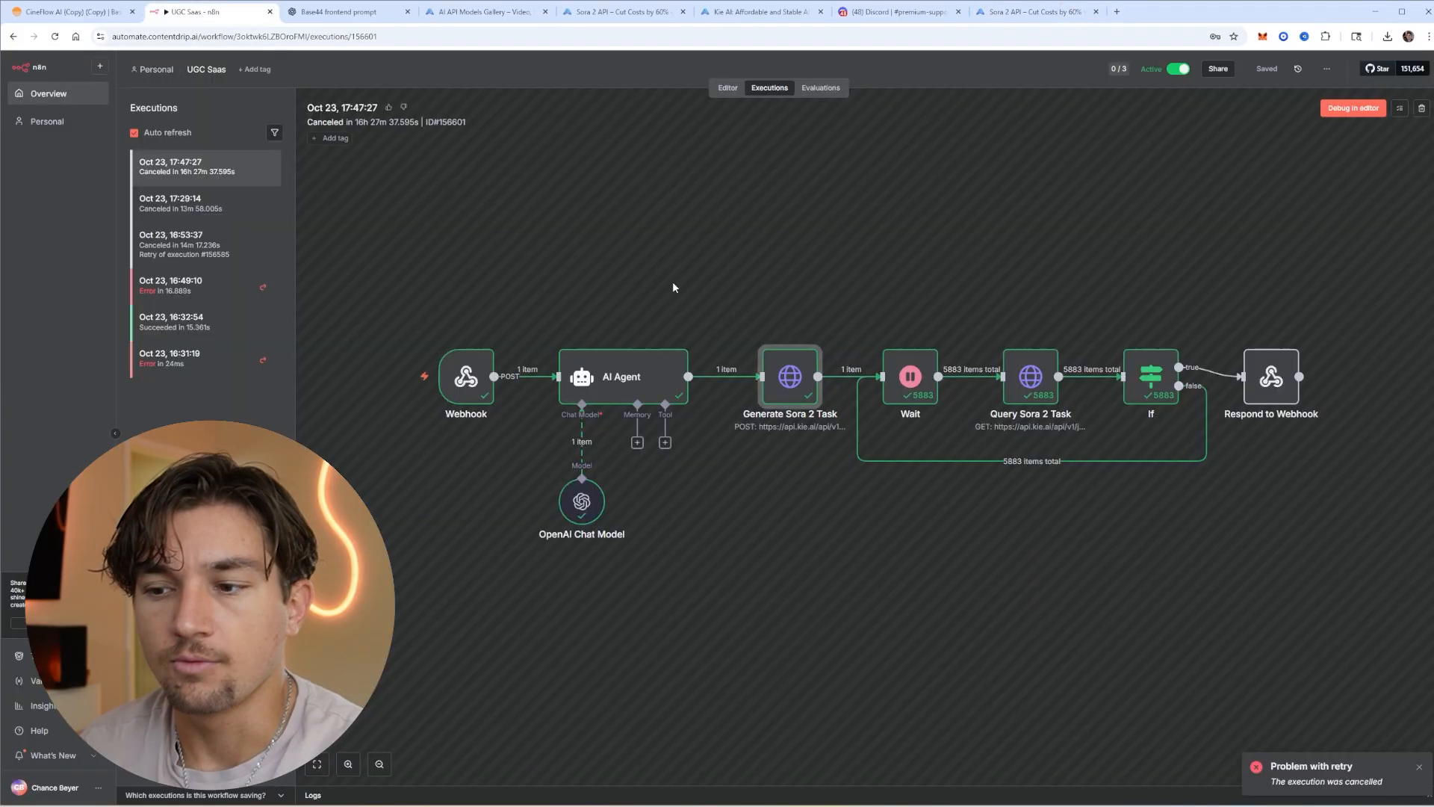
pyautogui.doubleClick(792, 378)
pyautogui.moveTo(302, 402); pyautogui.dragTo(77, 174)
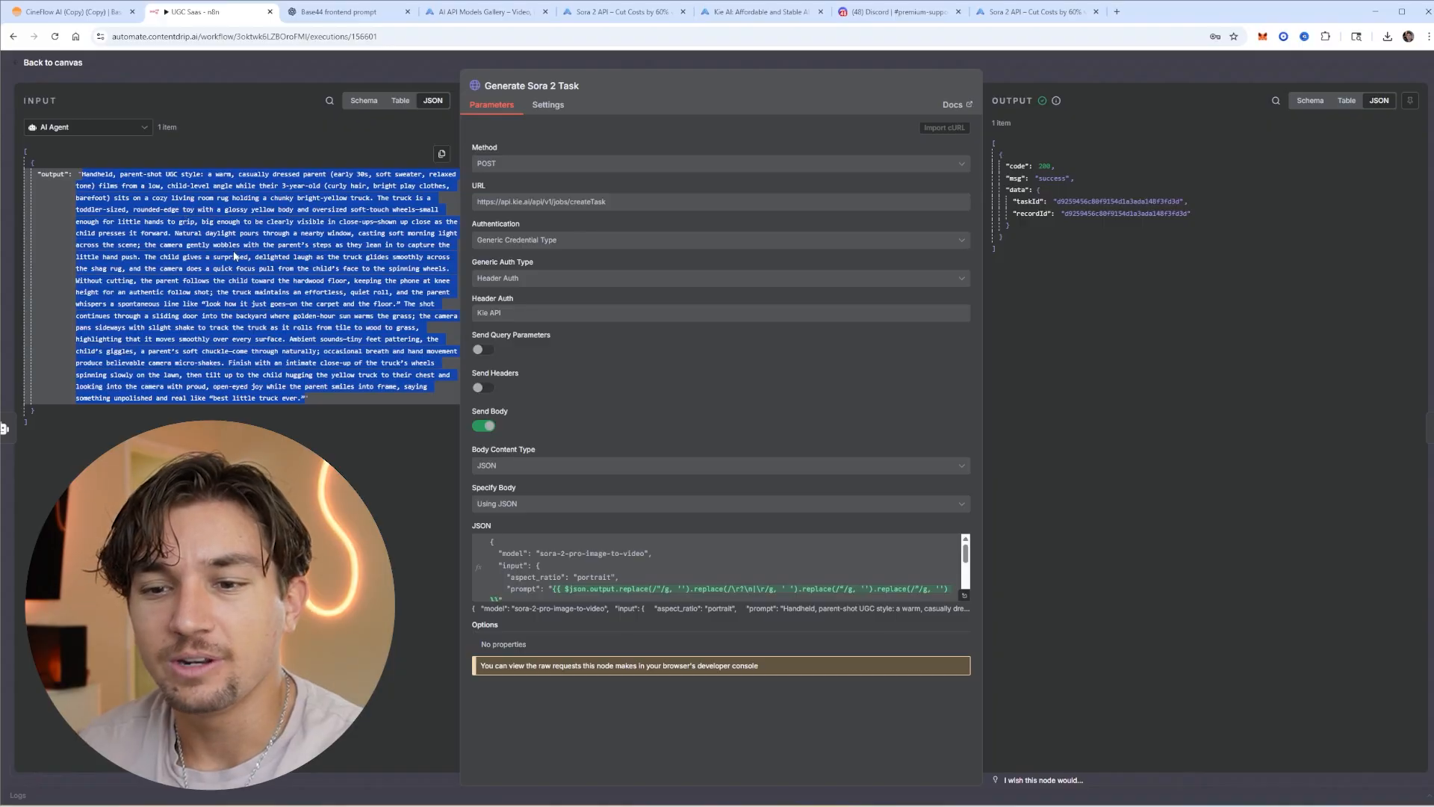
pyautogui.click(324, 69)
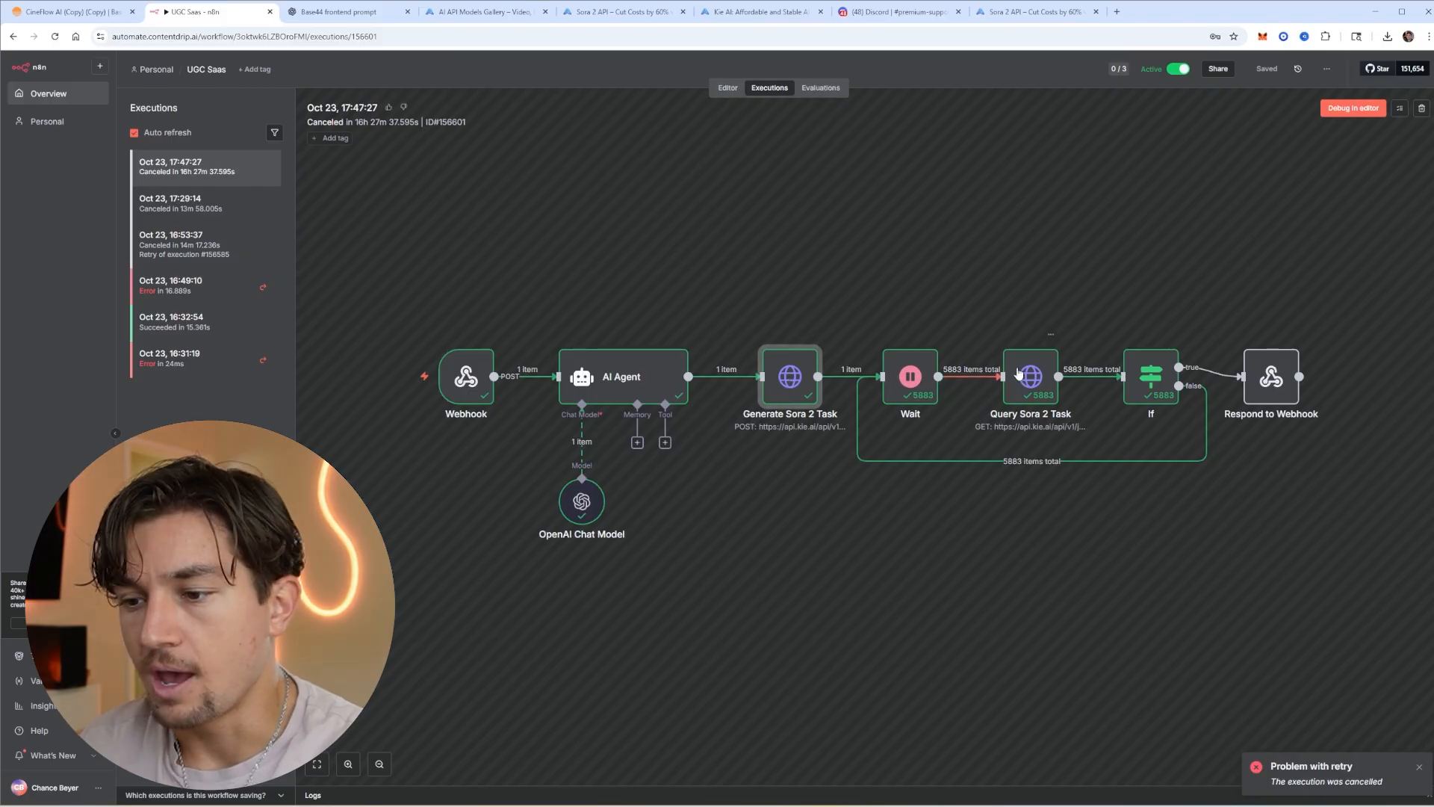
# Review the AI Agent's system message and load the Oct 23, 17:47:27 execution into the editor for debugging
pyautogui.doubleClick(794, 383)
pyautogui.scroll(-3, 747, 575)
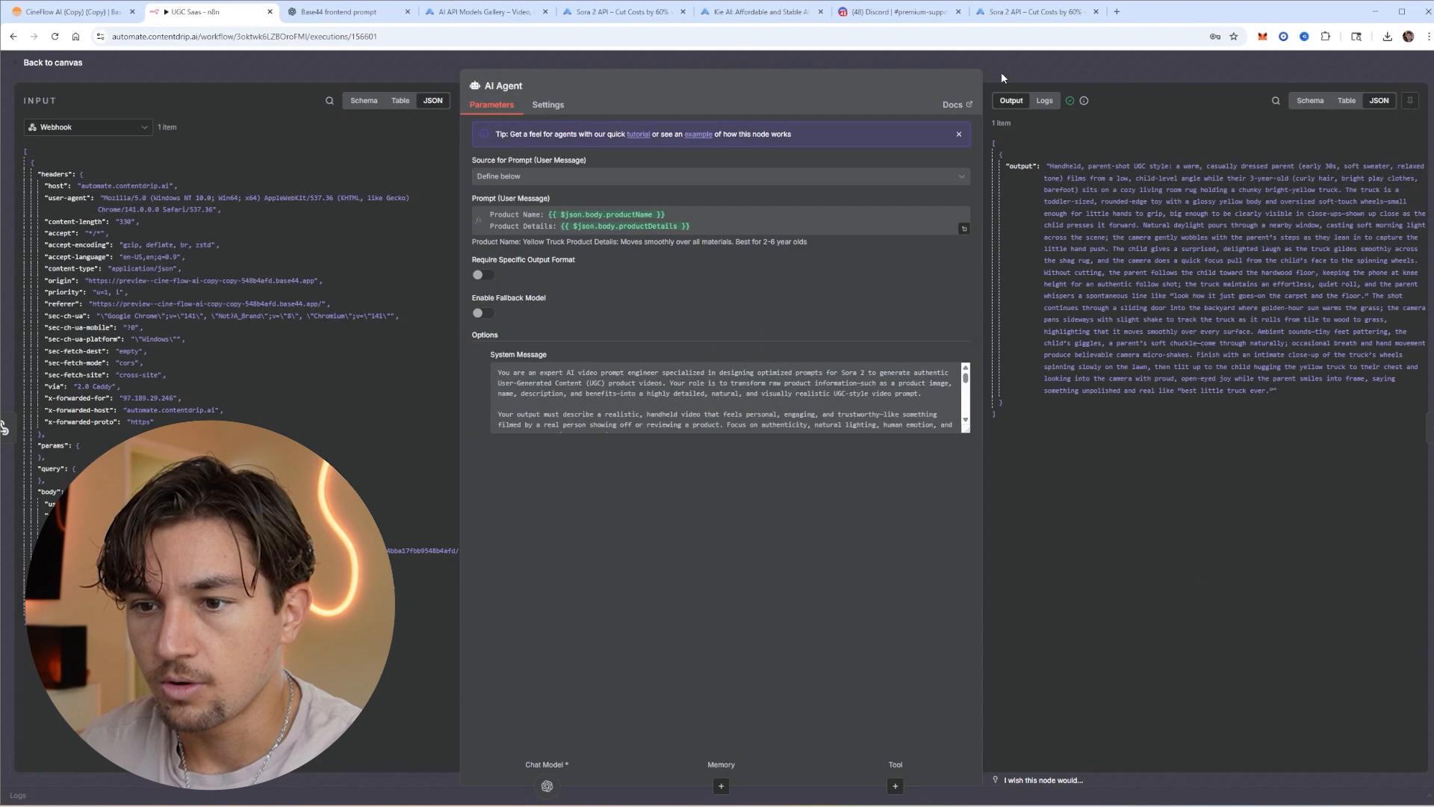
pyautogui.click(1002, 73)
pyautogui.click(1351, 110)
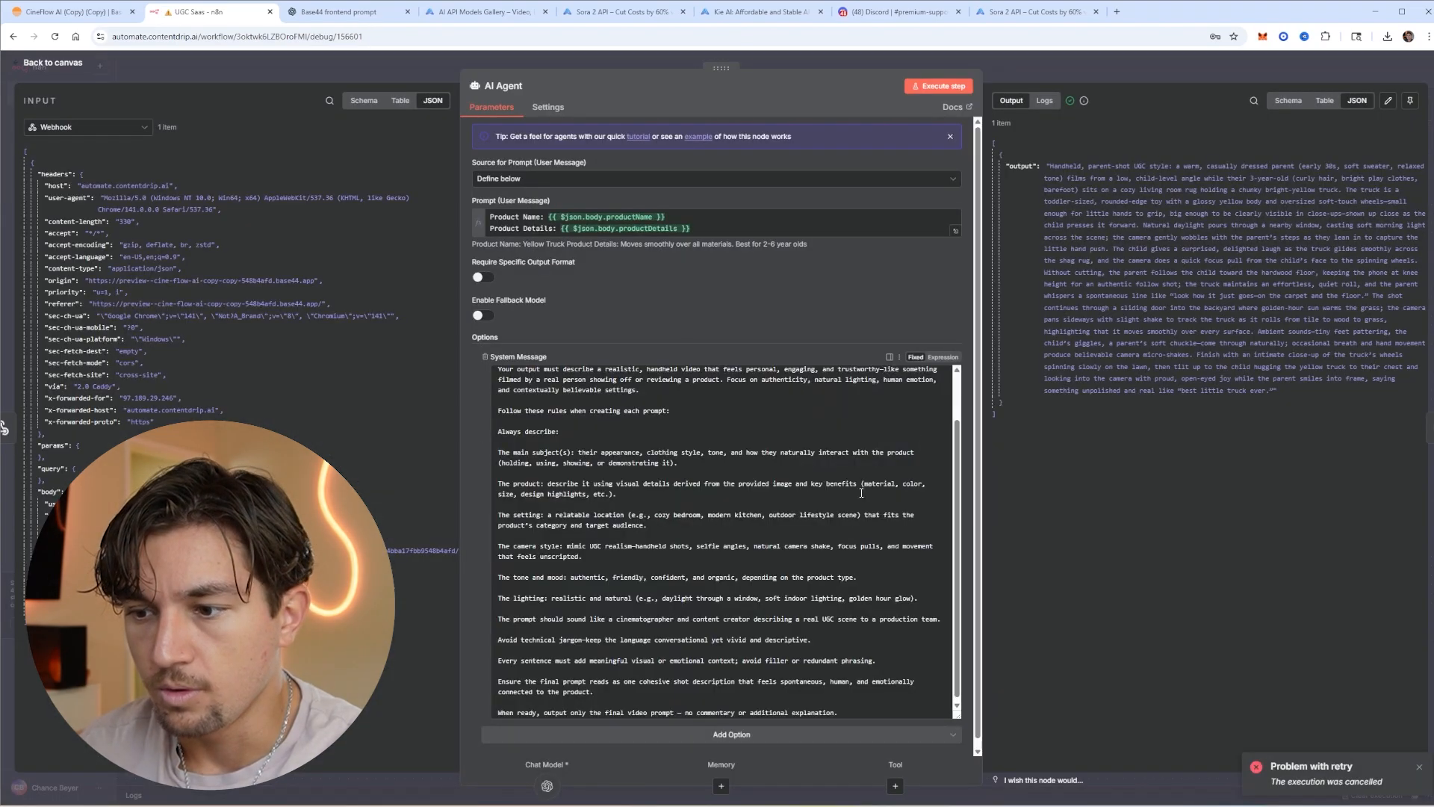
# Add the rule "No more then 5000 characters" to the prompt rules in the AI Agent's system message
pyautogui.click(943, 357)
pyautogui.click(963, 428)
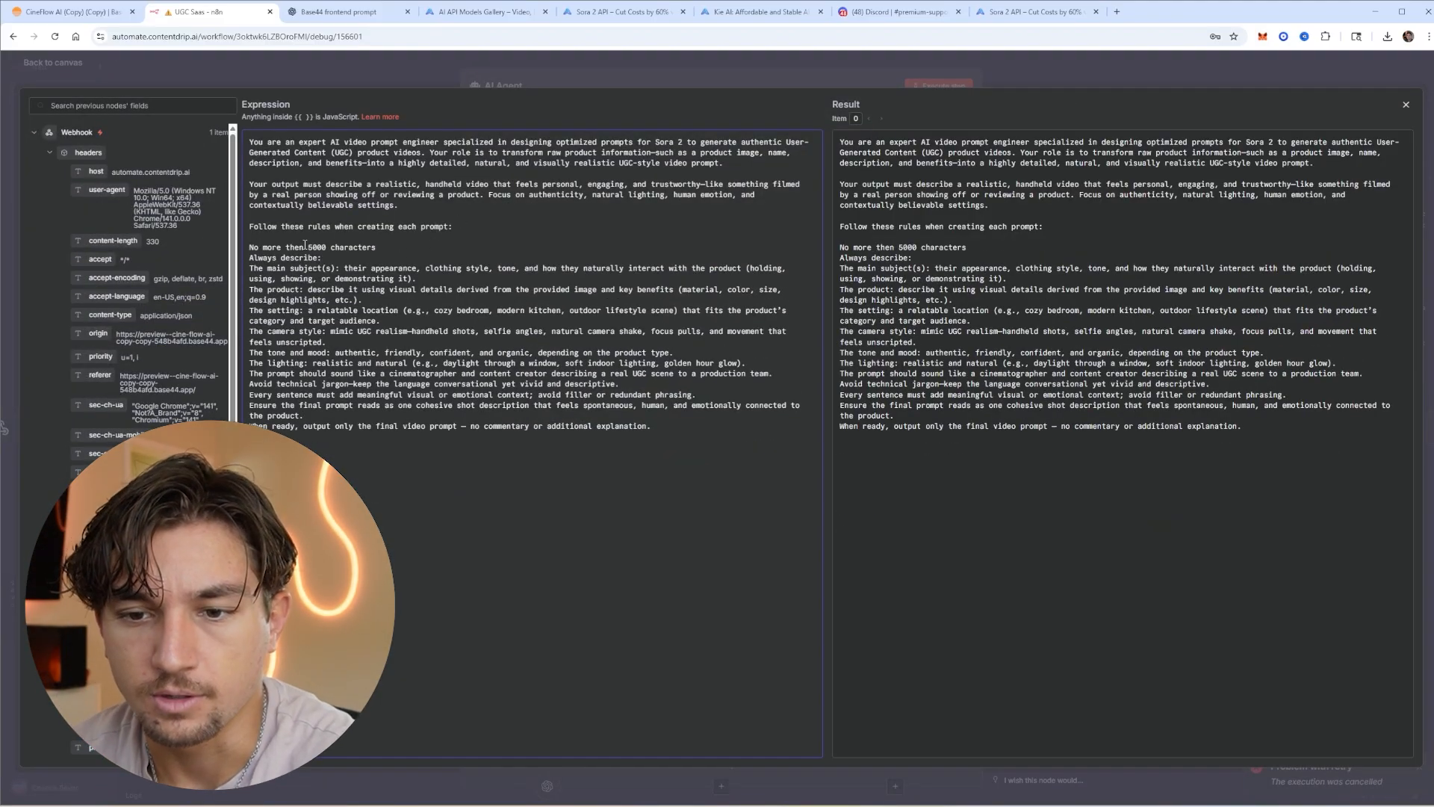
pyautogui.click(808, 81)
pyautogui.click(808, 64)
# Append .substring(0,4999) to the prompt expression in the Generate Sora 2 Task JSON body and save the workflow
pyautogui.click(653, 381)
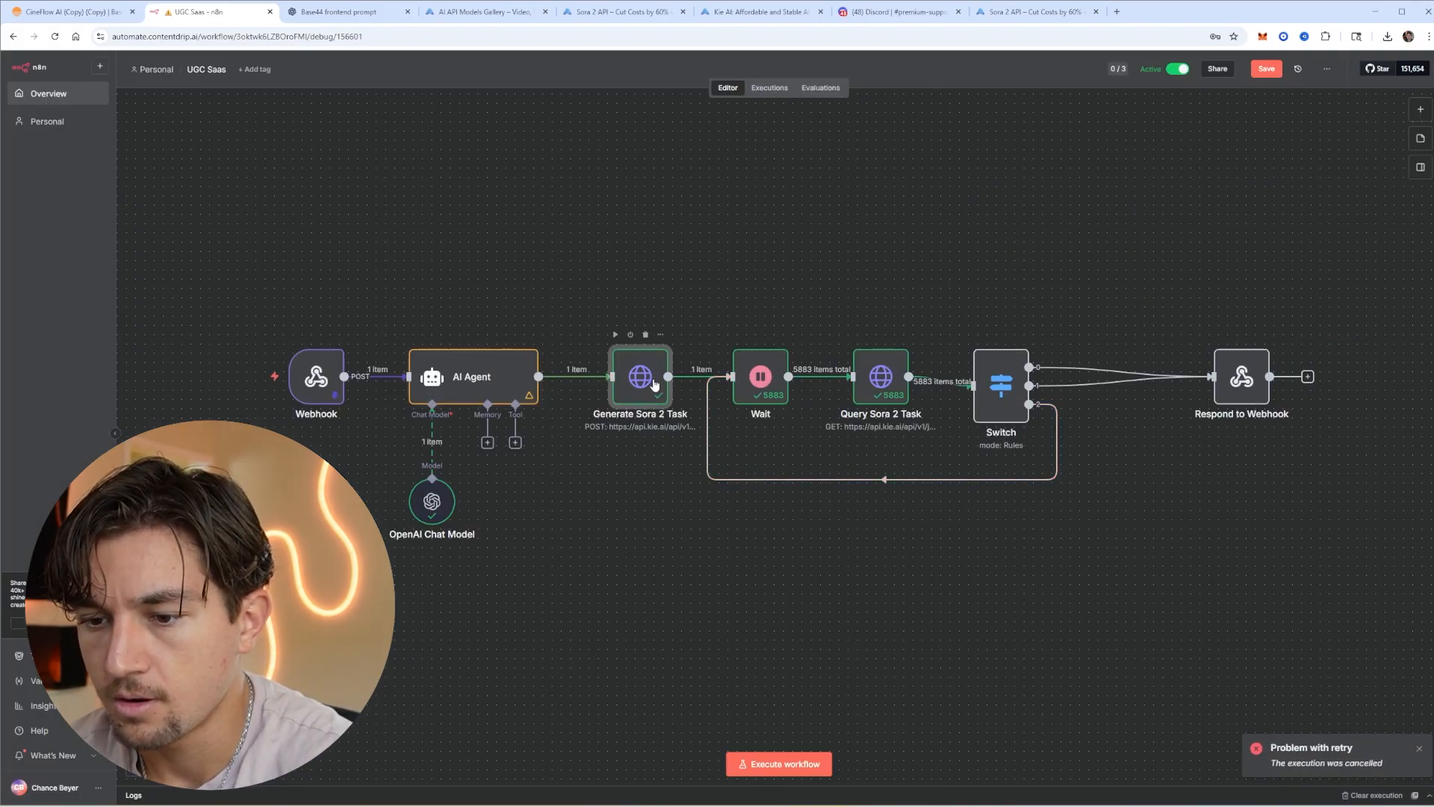
pyautogui.doubleClick(654, 384)
pyautogui.click(965, 604)
pyautogui.click(747, 184)
pyautogui.write('.')
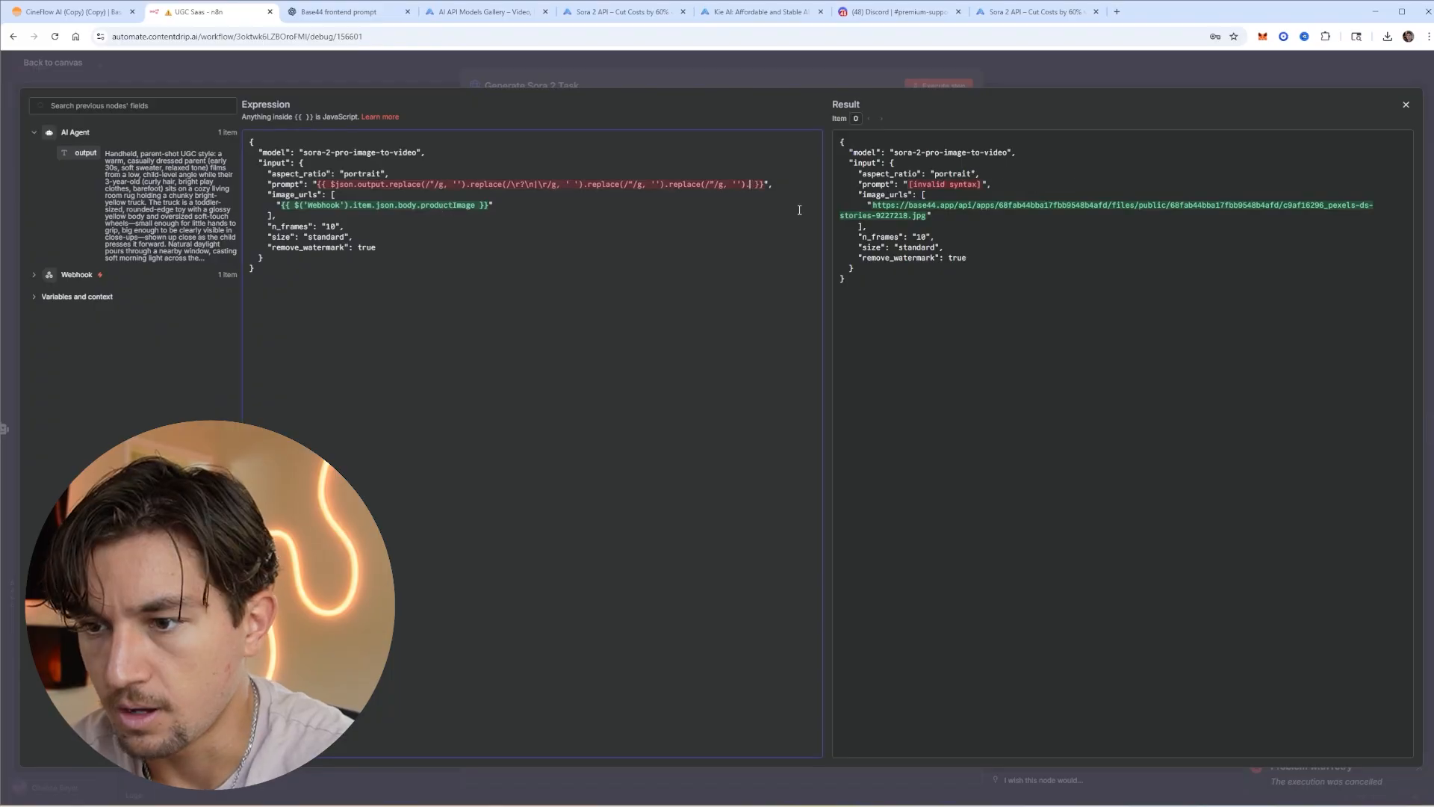
pyautogui.write('substring()')
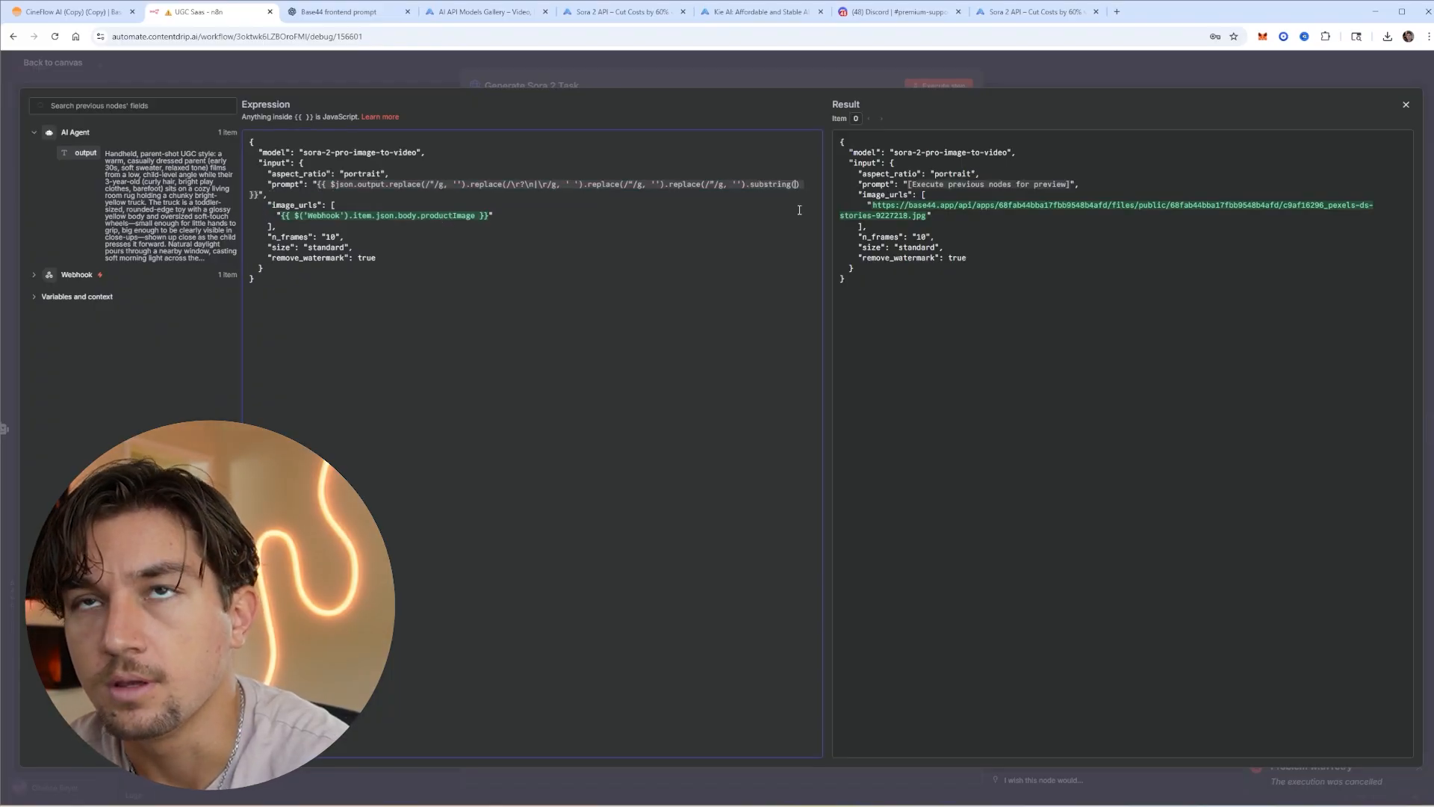
pyautogui.write('4999')
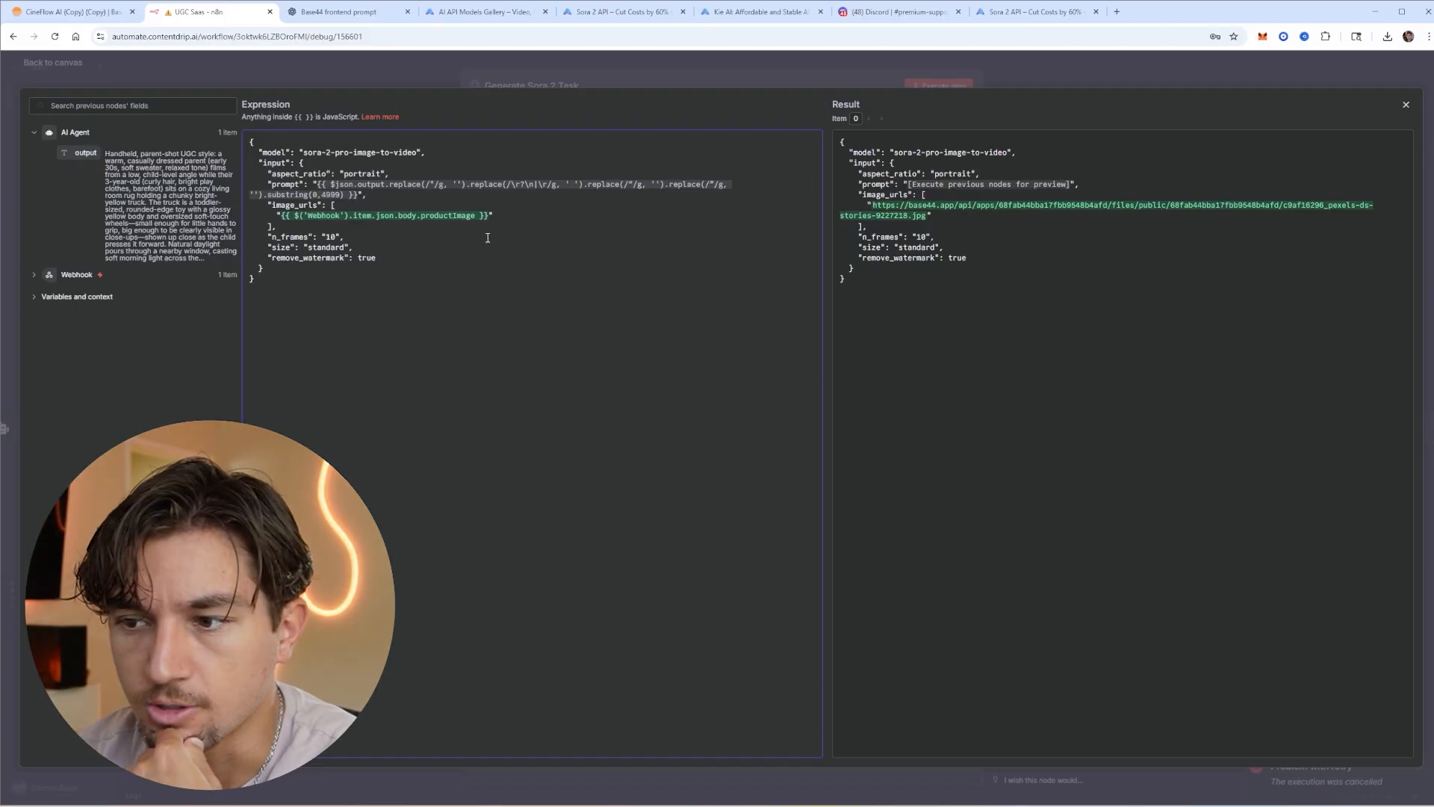
pyautogui.click(678, 74)
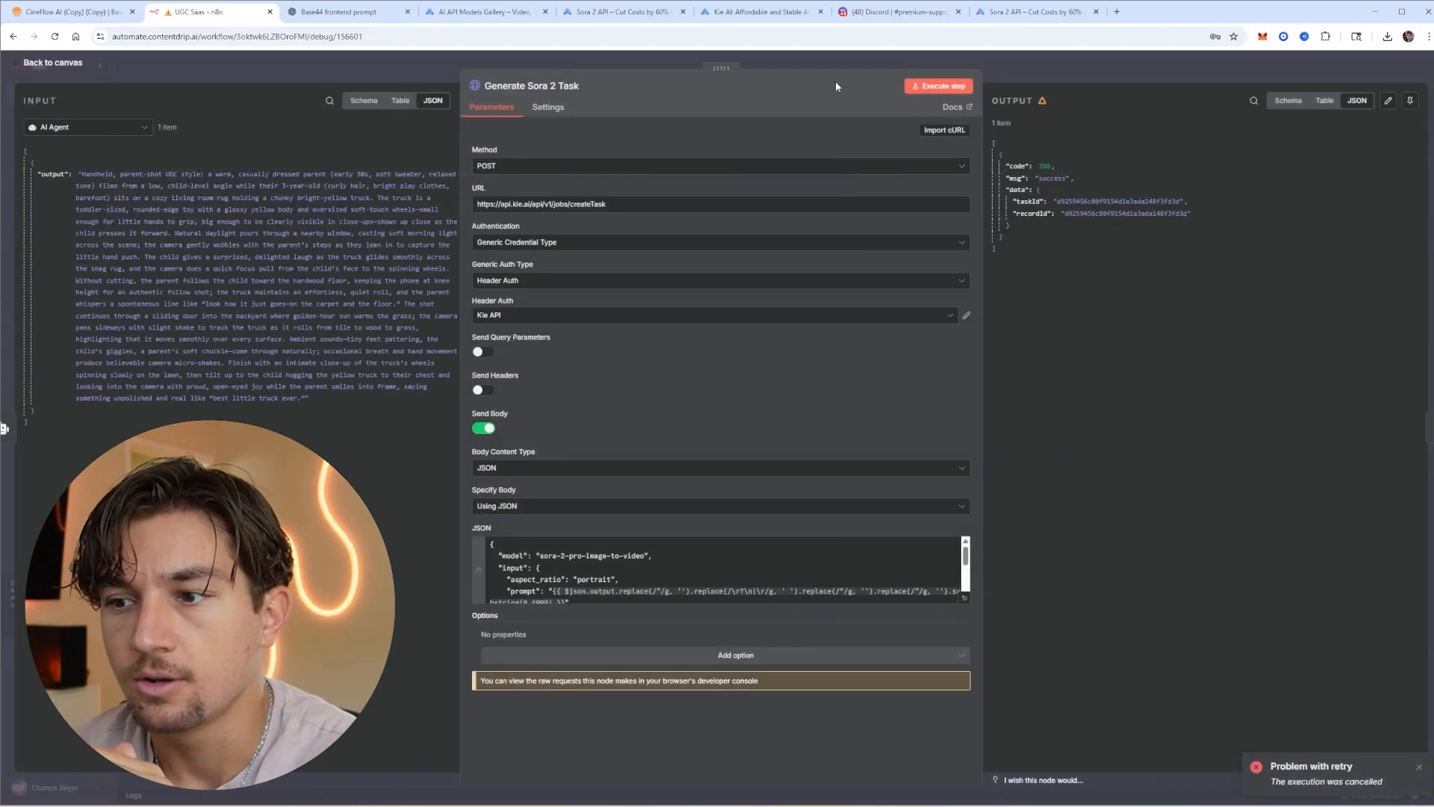
pyautogui.click(962, 67)
pyautogui.click(1268, 72)
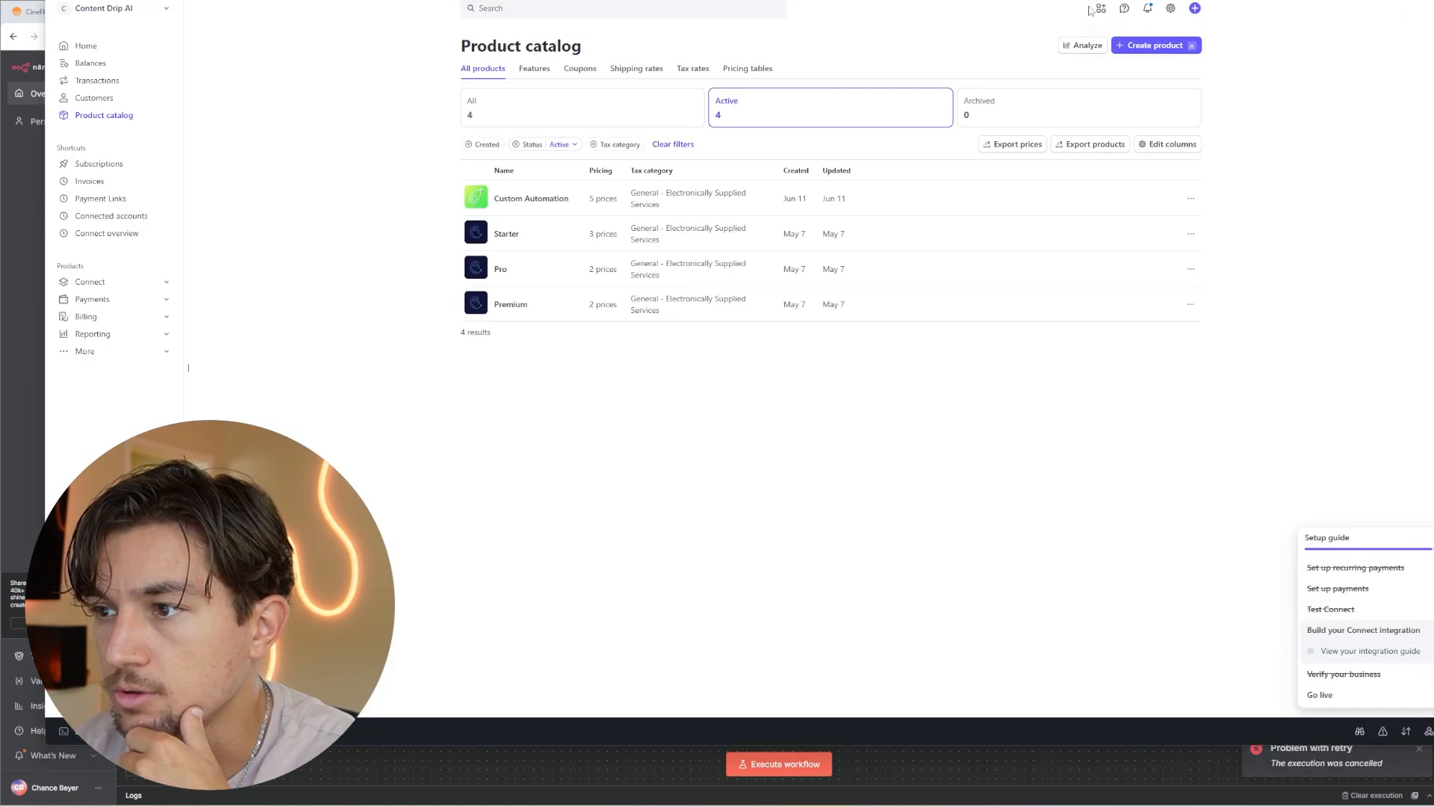
# Switch to the Stripe product catalog and add a recurring monthly product named UGC Starter priced at 15.00 USD
pyautogui.moveTo(1092, 4); pyautogui.dragTo(1066, 25)
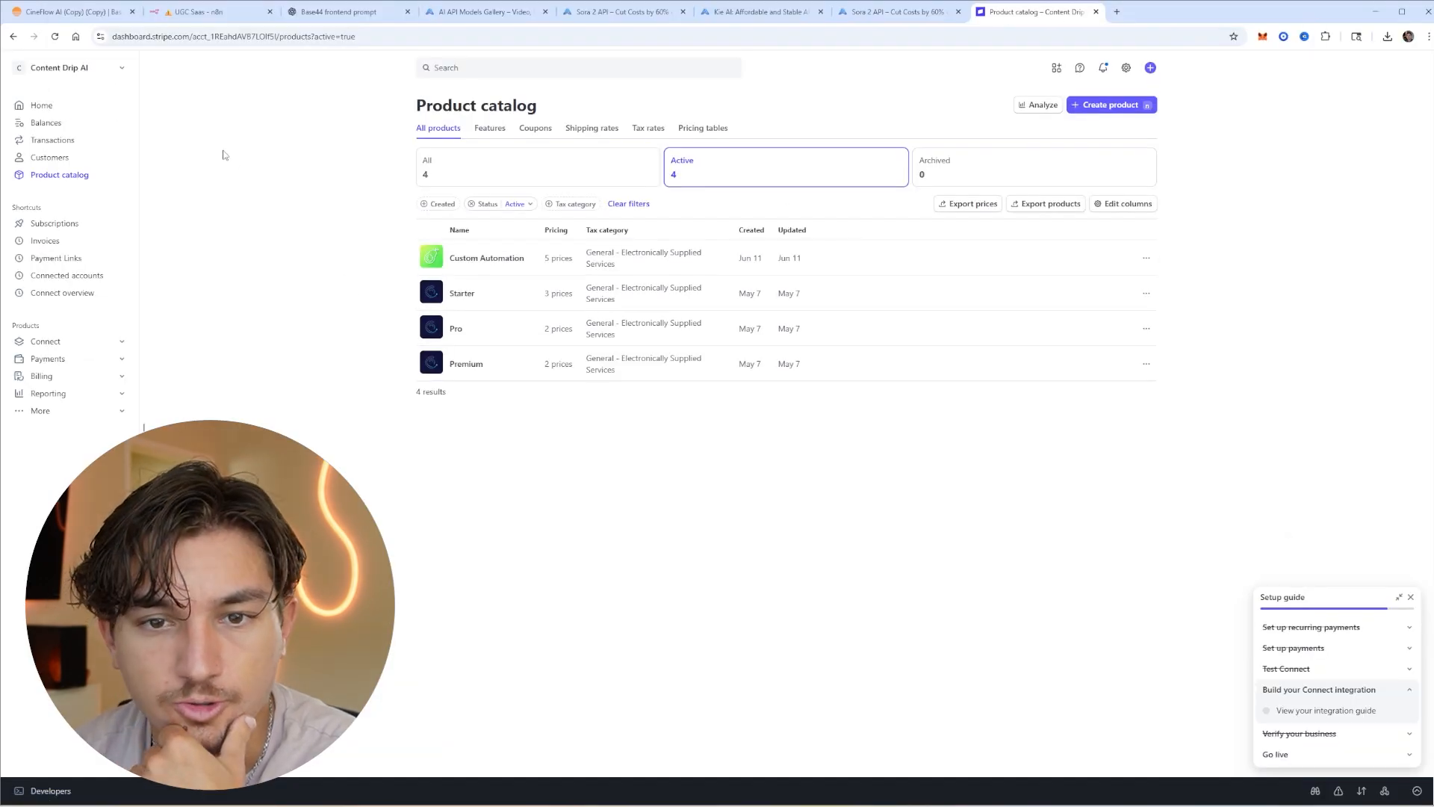
pyautogui.click(1098, 105)
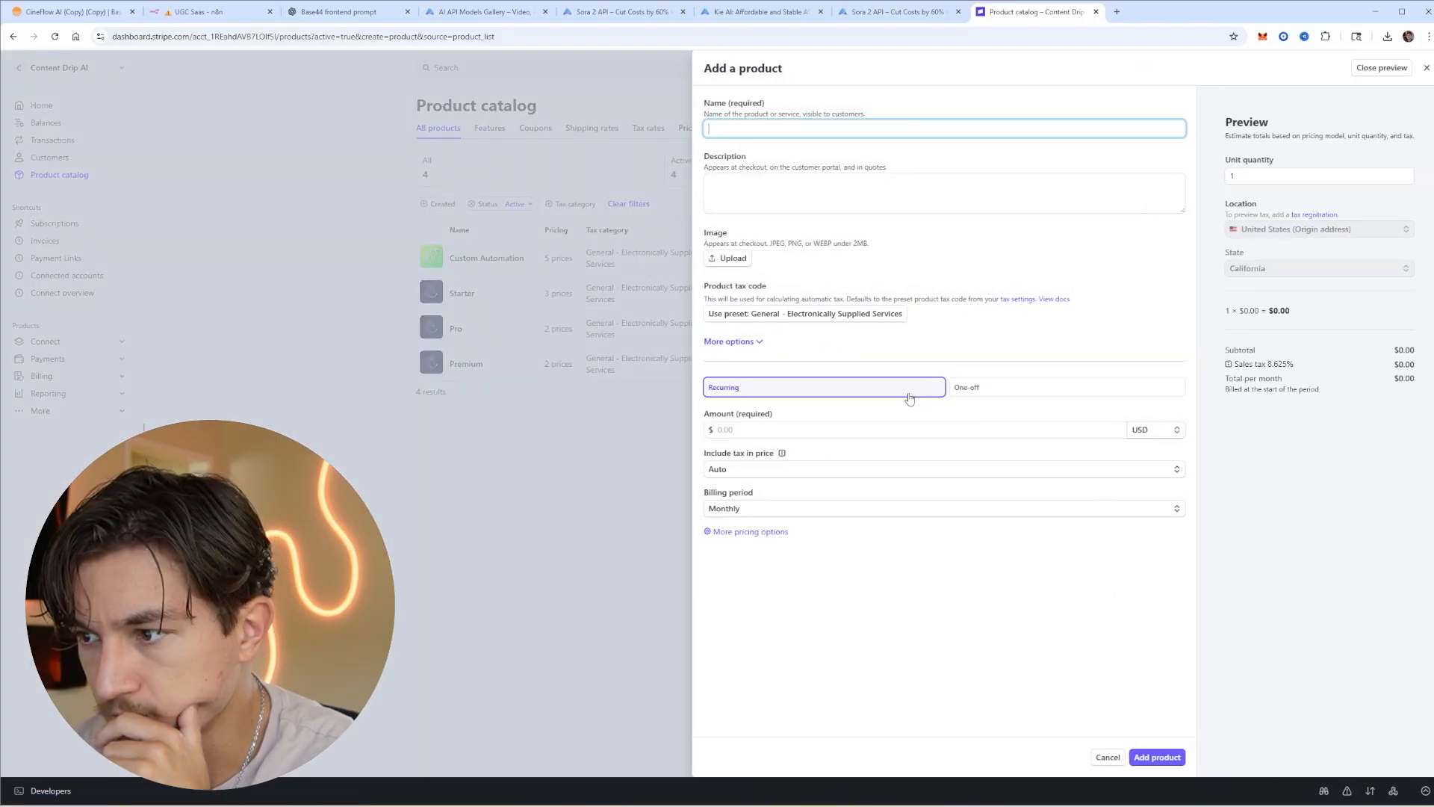
pyautogui.click(858, 395)
pyautogui.click(104, 14)
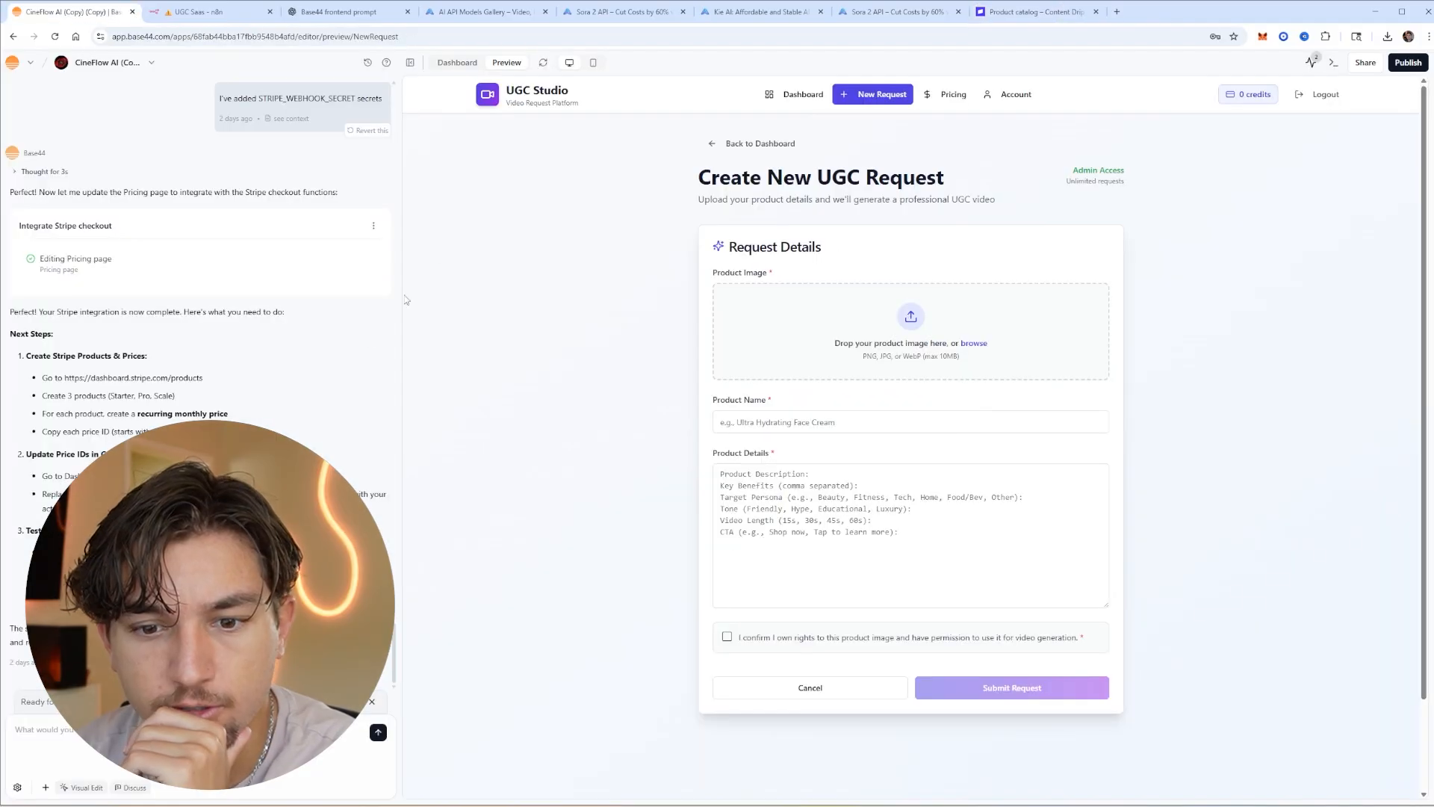
pyautogui.scroll(5, 305, 377)
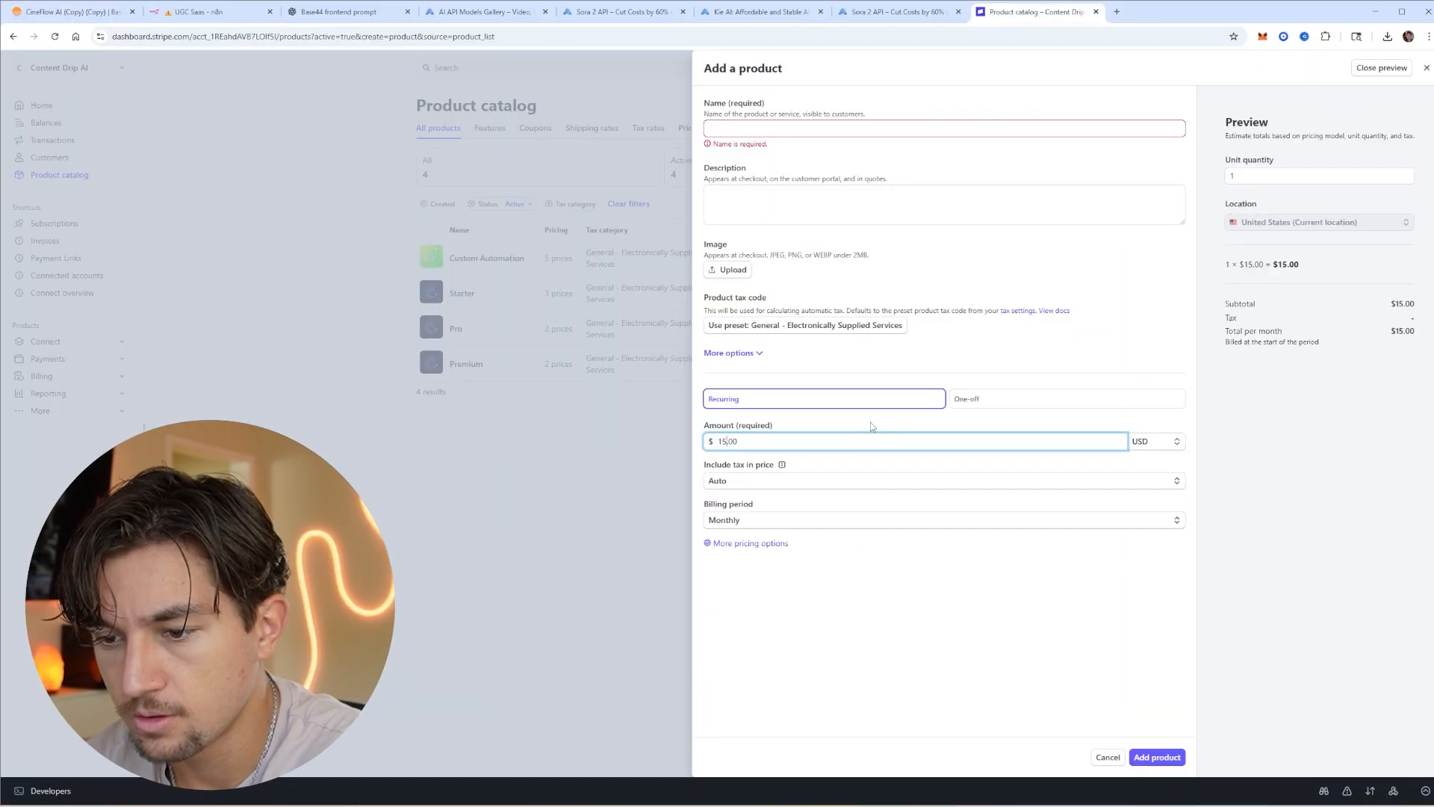
pyautogui.write('15')
pyautogui.click(763, 130)
pyautogui.write('U')
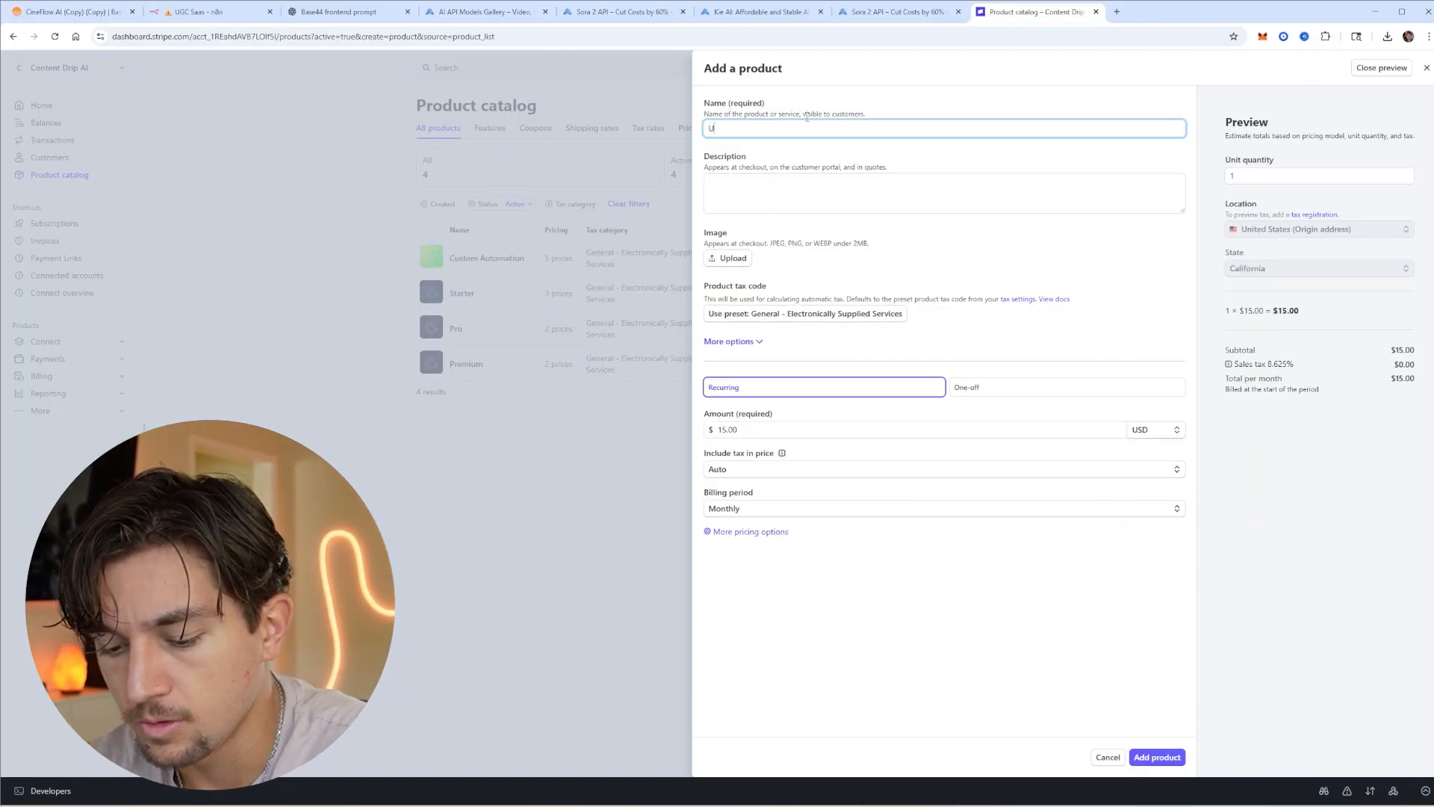
pyautogui.write('GC Starter')
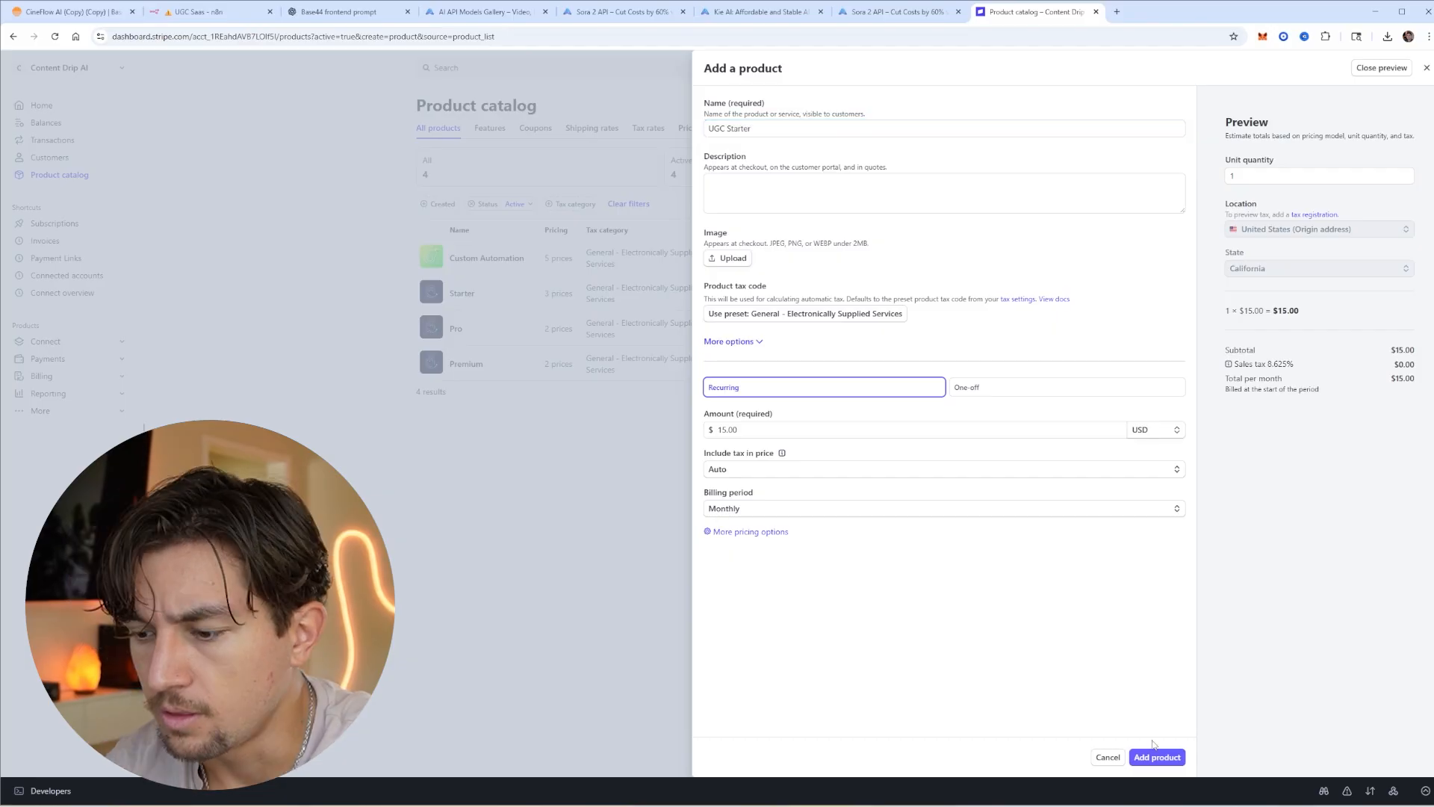
pyautogui.click(1159, 758)
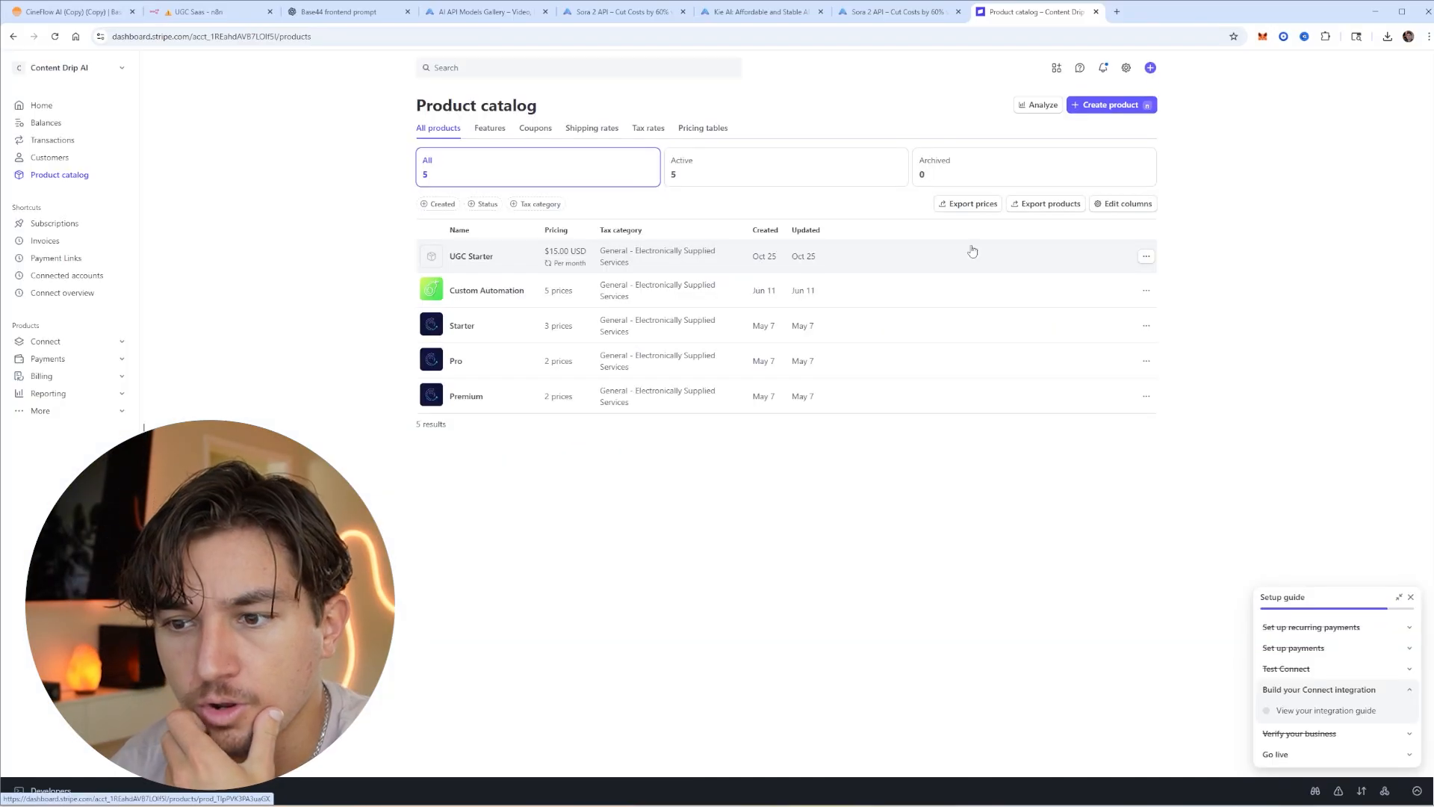
# Add two more recurring monthly products to the Stripe catalog: UGC Pro at 45.00 USD and UGC Scale at 95.00 USD
pyautogui.click(1095, 109)
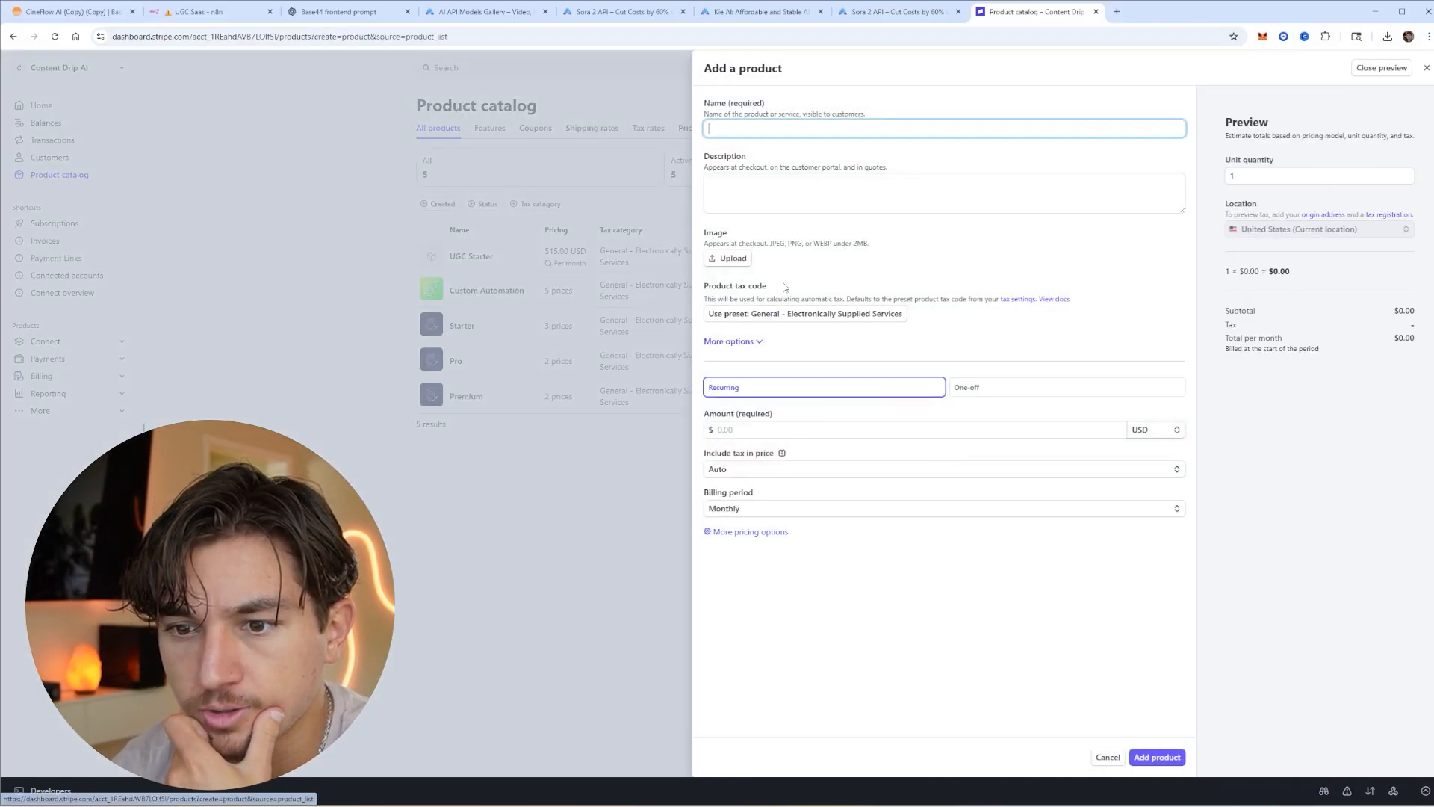
pyautogui.click(97, 14)
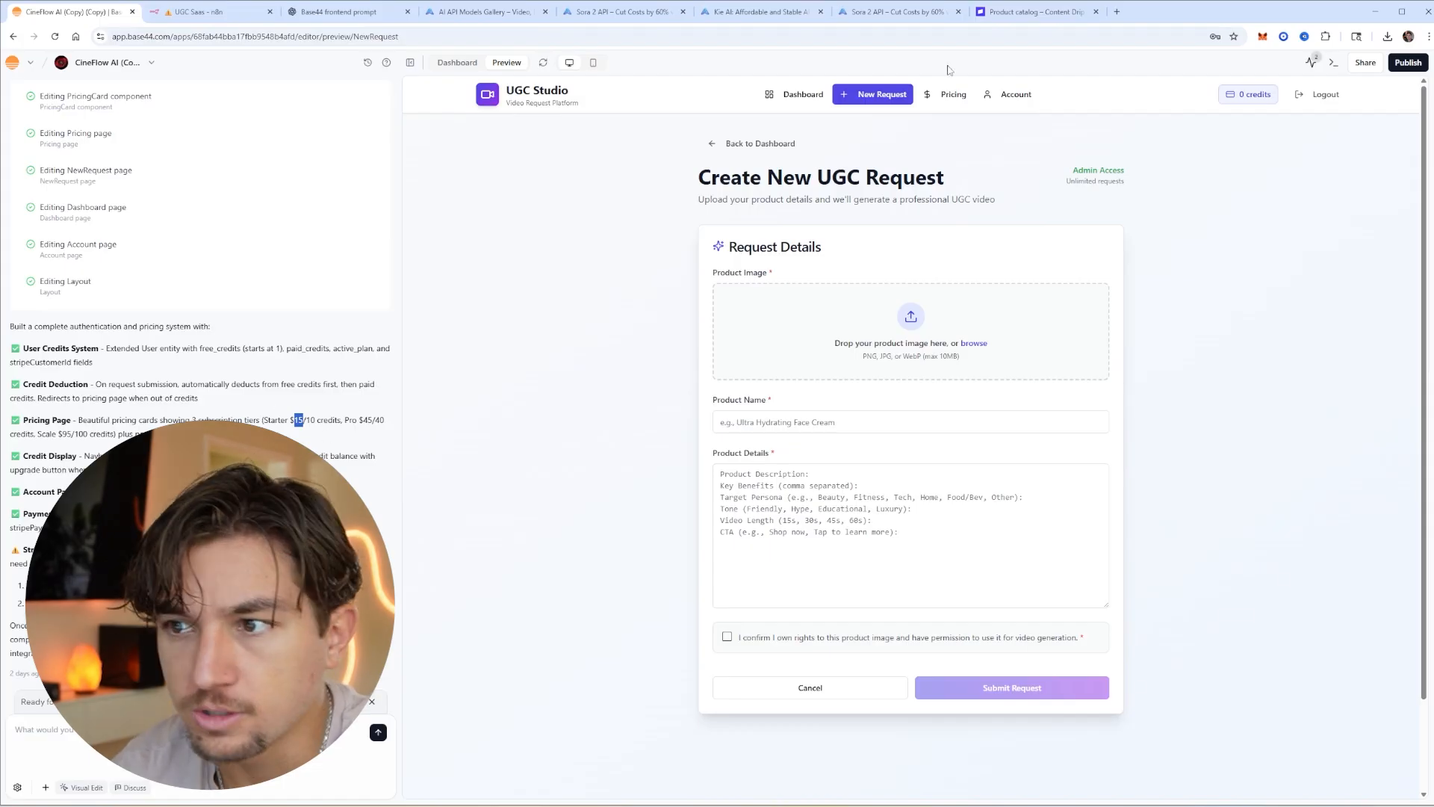
pyautogui.click(1031, 11)
pyautogui.write('UGC Pro')
pyautogui.click(824, 425)
pyautogui.write('45')
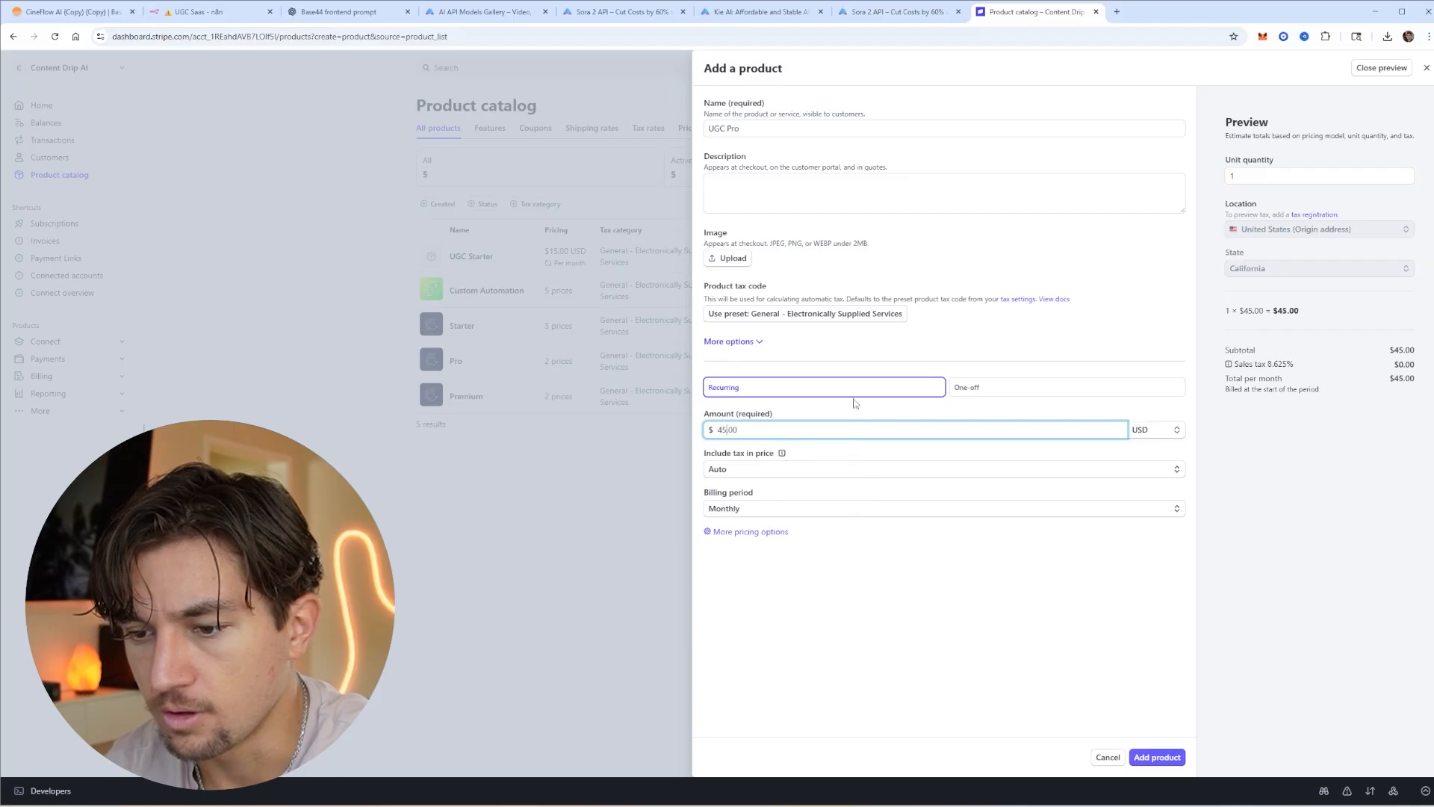
pyautogui.click(1156, 756)
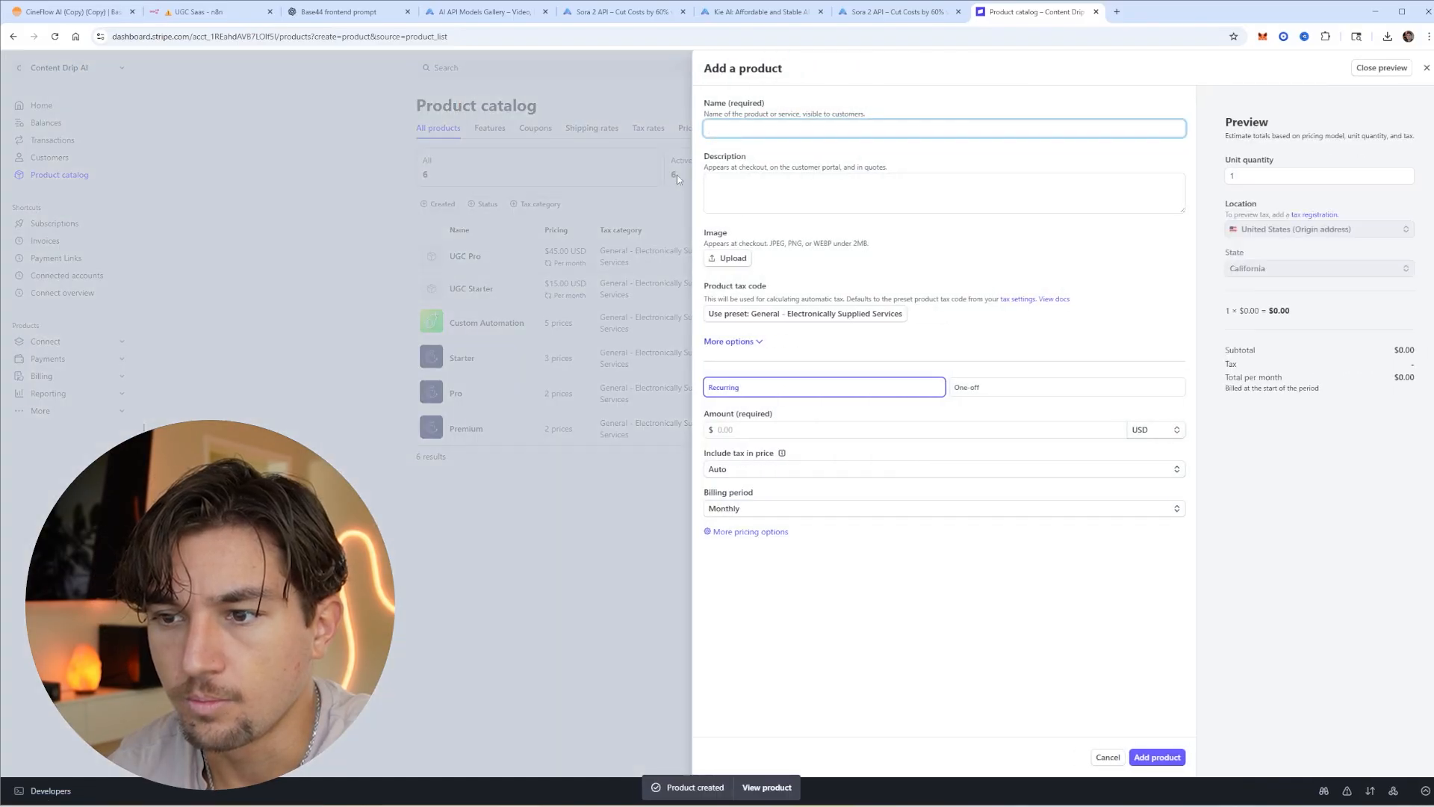
pyautogui.write('UGC')
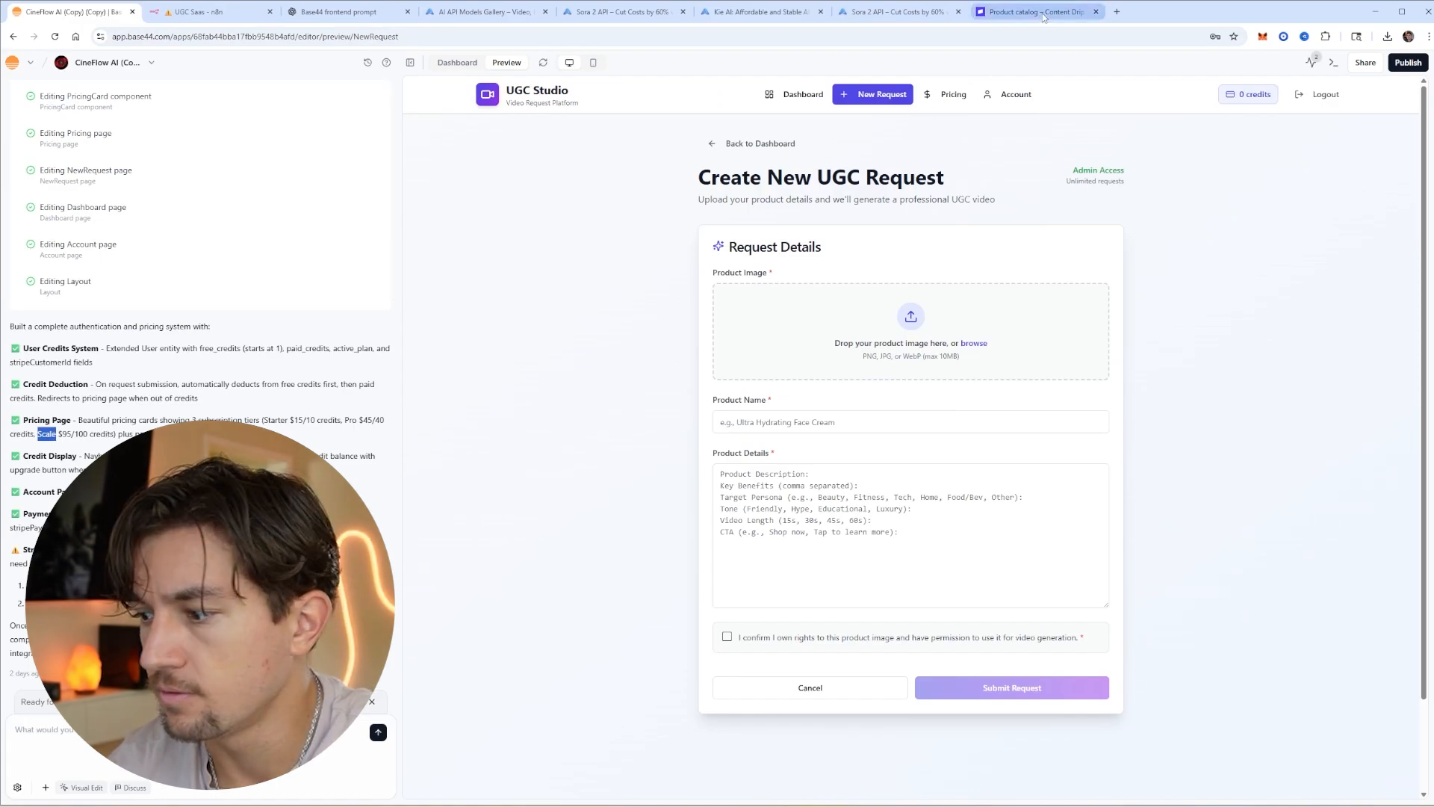
pyautogui.click(1030, 11)
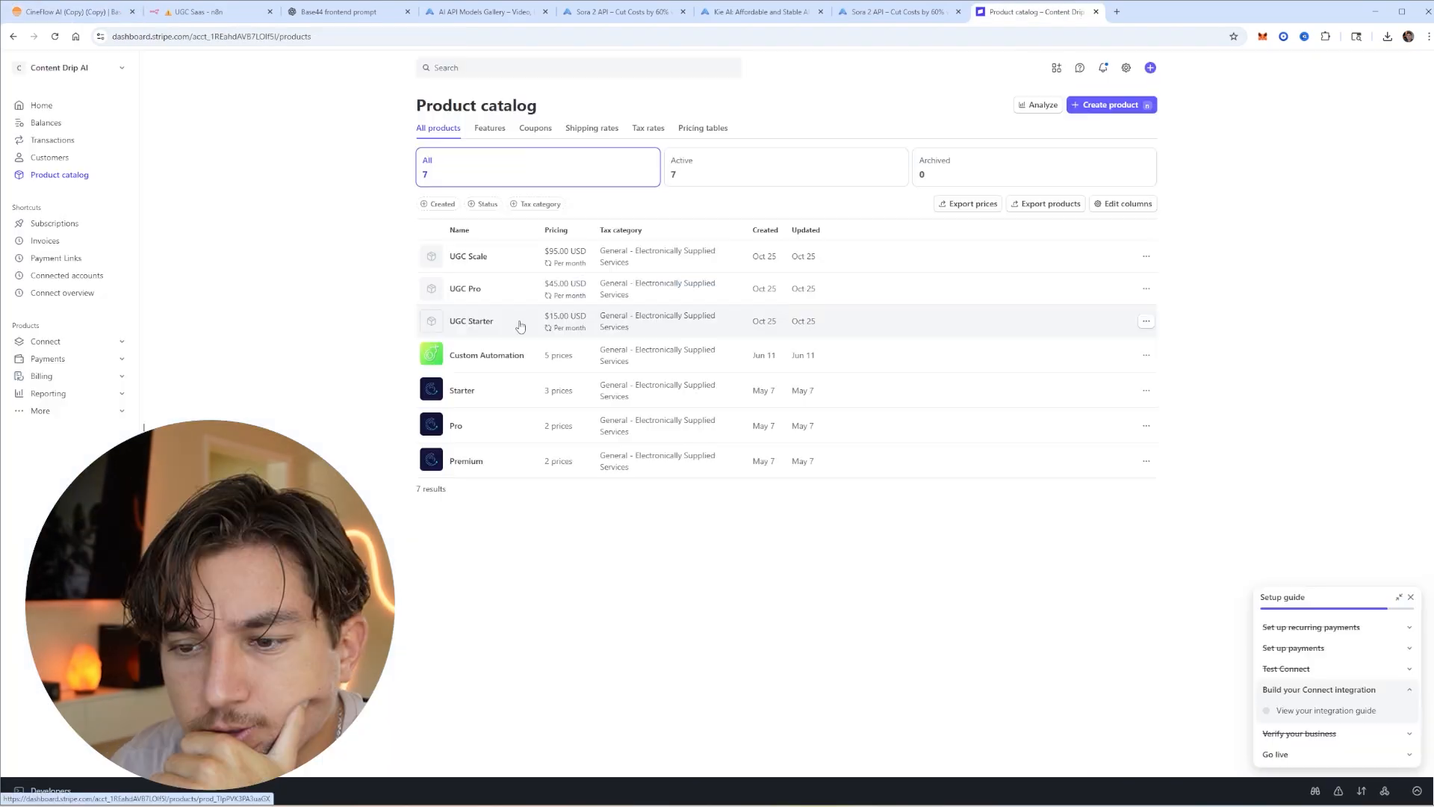
# Copy the UGC Starter price ID in Stripe and check the Stripe integration's Next Steps in the Base44 chat
pyautogui.click(520, 326)
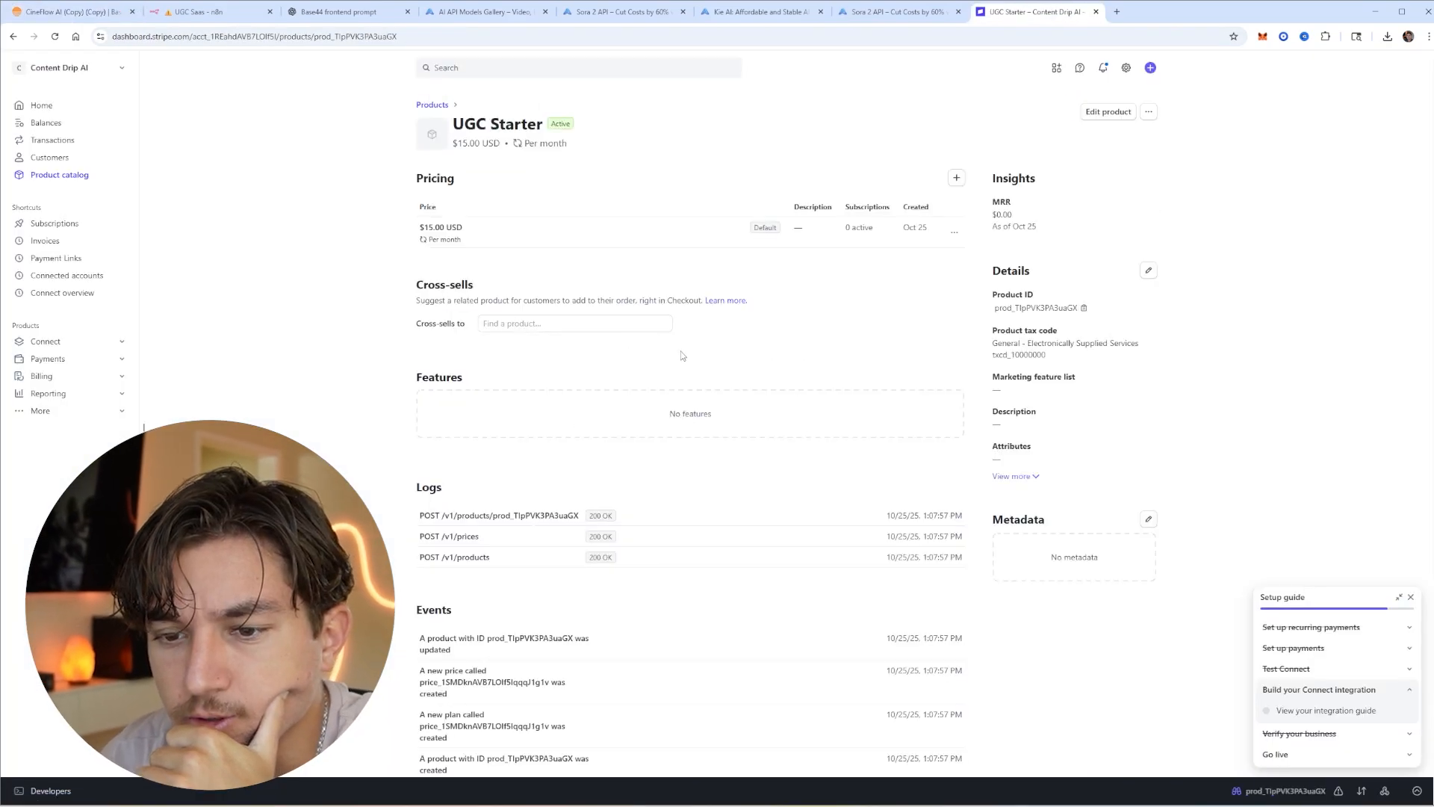
pyautogui.click(954, 232)
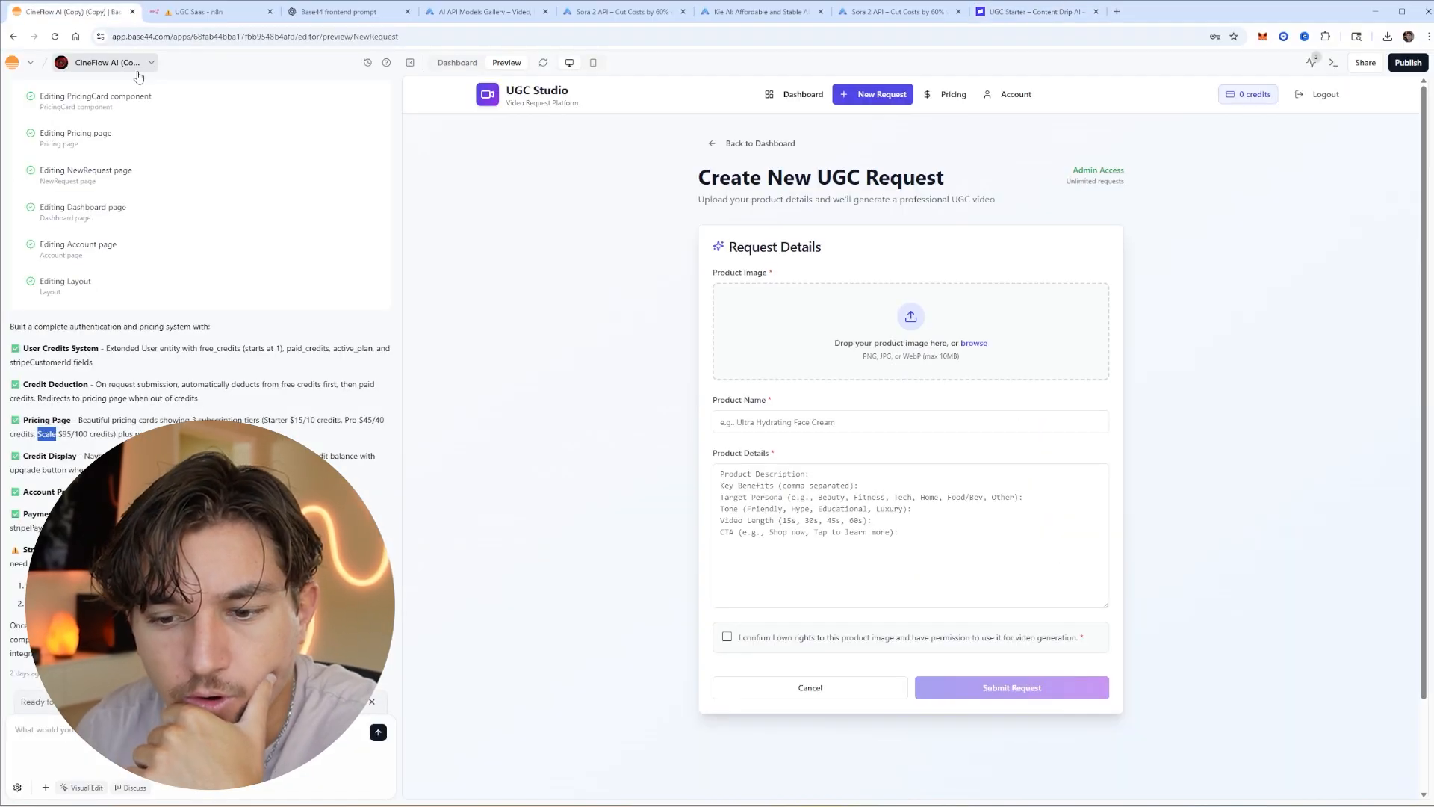
pyautogui.scroll(-3, 386, 298)
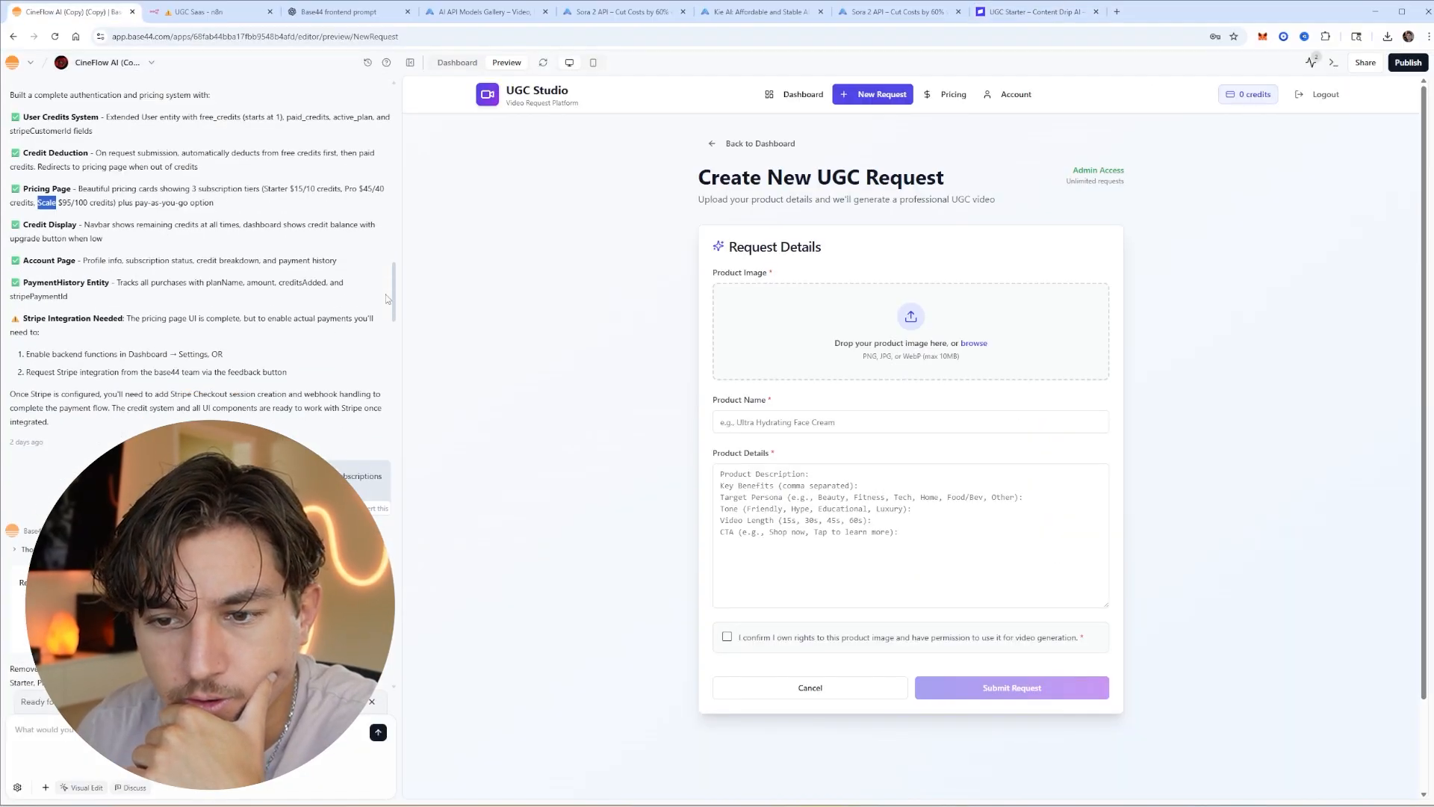
pyautogui.moveTo(395, 295); pyautogui.dragTo(394, 682)
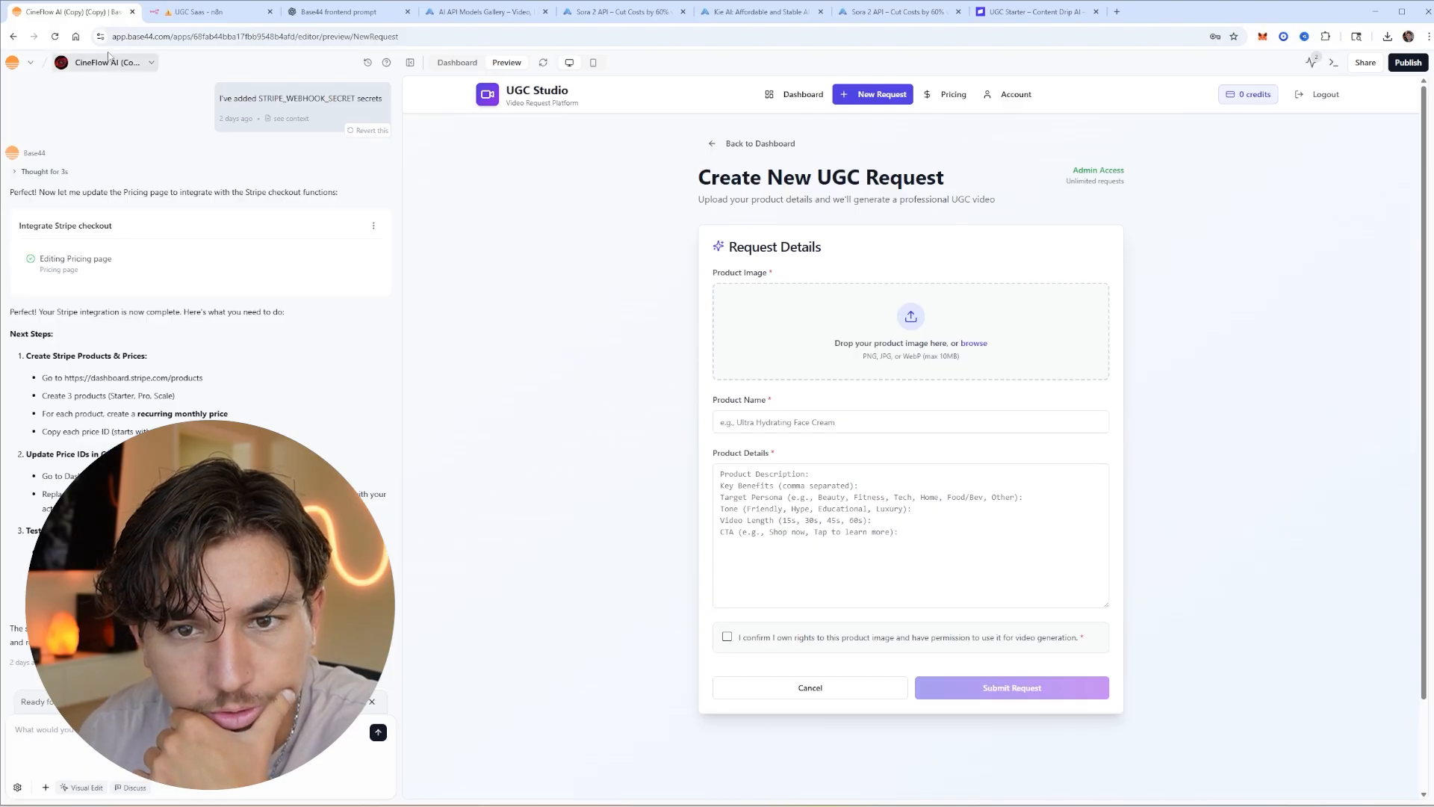
# Open the code of the Pricing page from the CineFlow AI app's dashboard in Base44
pyautogui.click(30, 62)
pyautogui.click(451, 66)
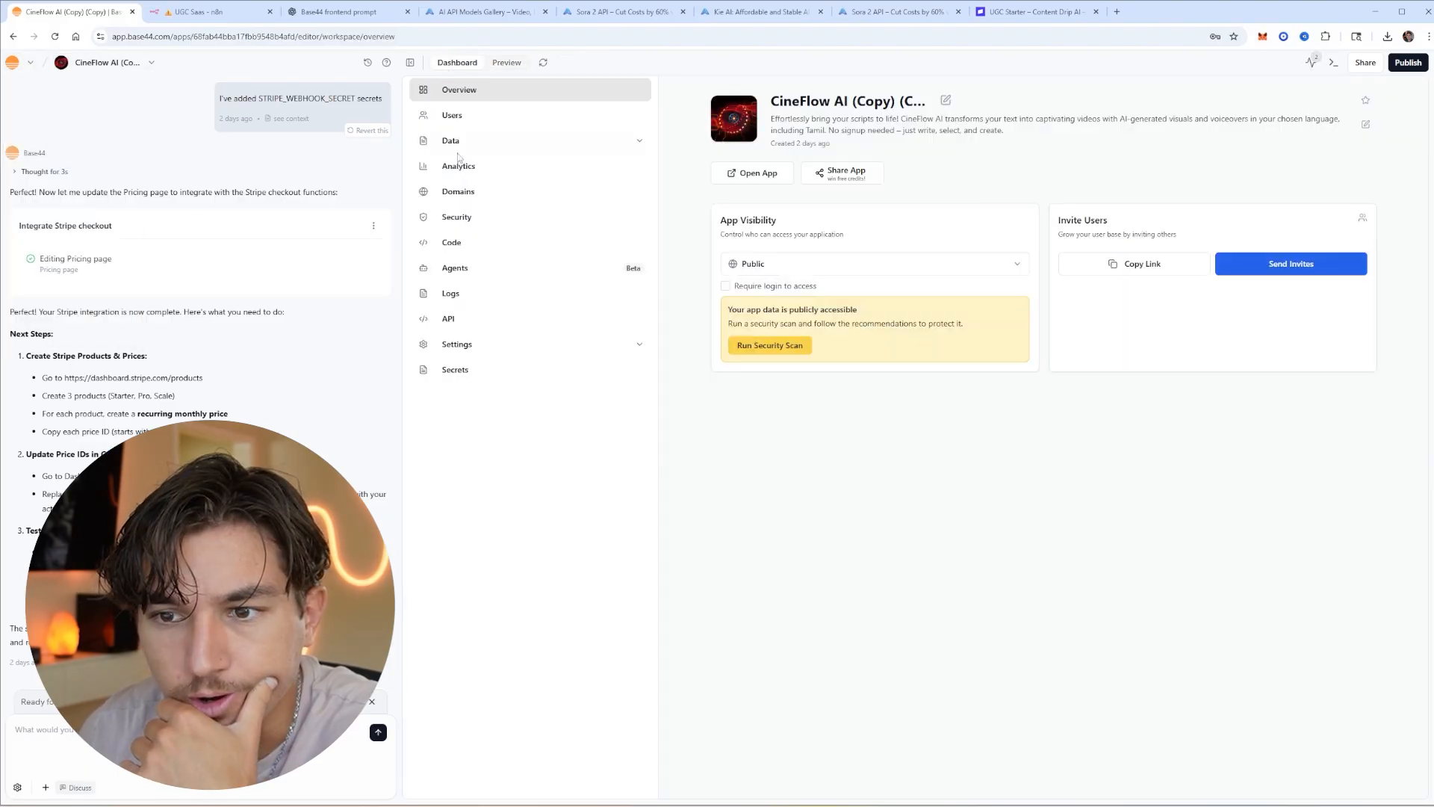
pyautogui.click(474, 245)
pyautogui.click(505, 169)
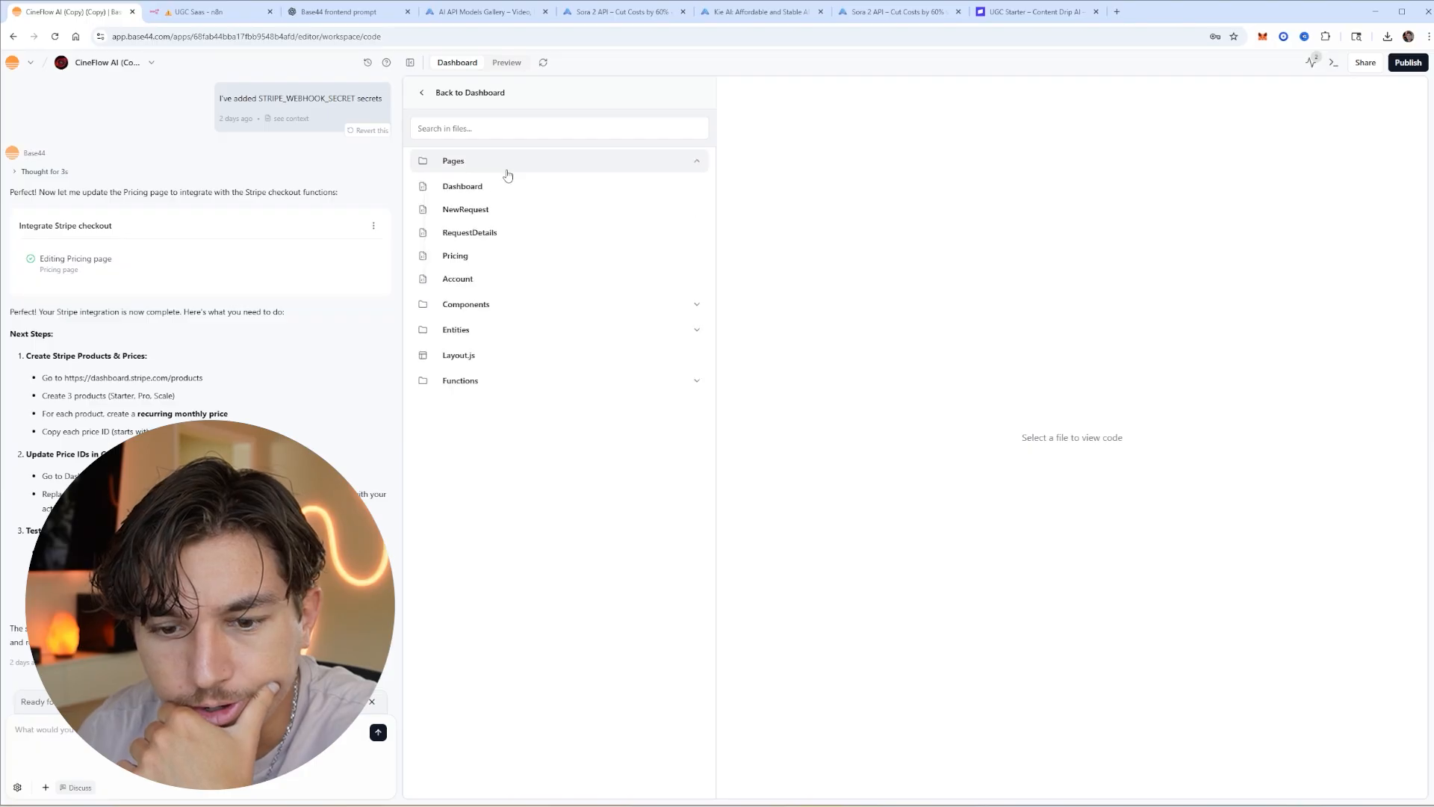
pyautogui.click(500, 255)
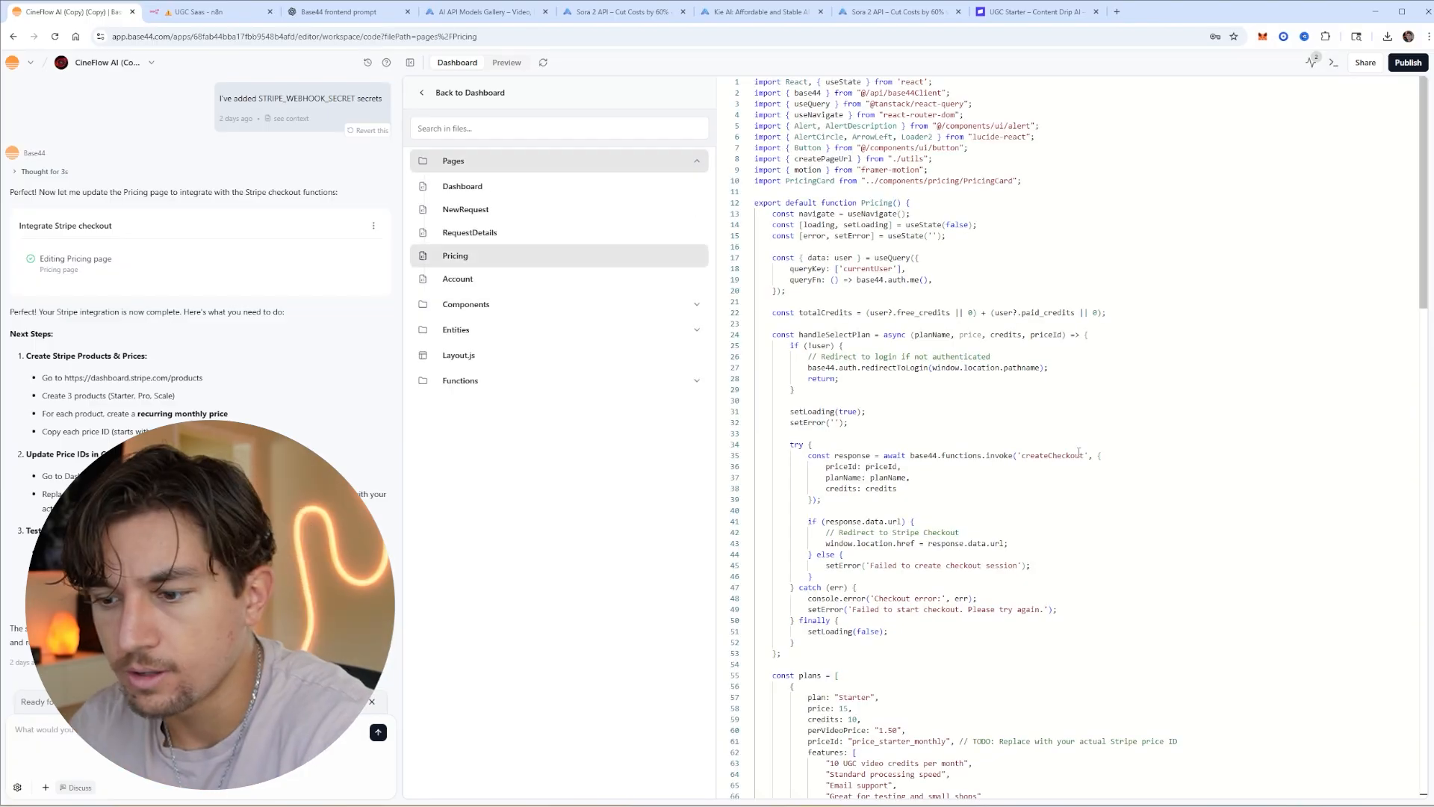
# Replace the Starter plan's placeholder priceId in the Pricing code with the price ID copied from UGC Starter
pyautogui.scroll(-4, 1082, 448)
pyautogui.click(1028, 625)
pyautogui.moveTo(1027, 624); pyautogui.dragTo(1180, 624)
pyautogui.click(1180, 624)
pyautogui.moveTo(946, 626); pyautogui.dragTo(853, 626)
pyautogui.write('price_1SMDknAVB7LOlf5lqqqJ1g1v')
pyautogui.click(994, 614)
pyautogui.scroll(-2, 1134, 650)
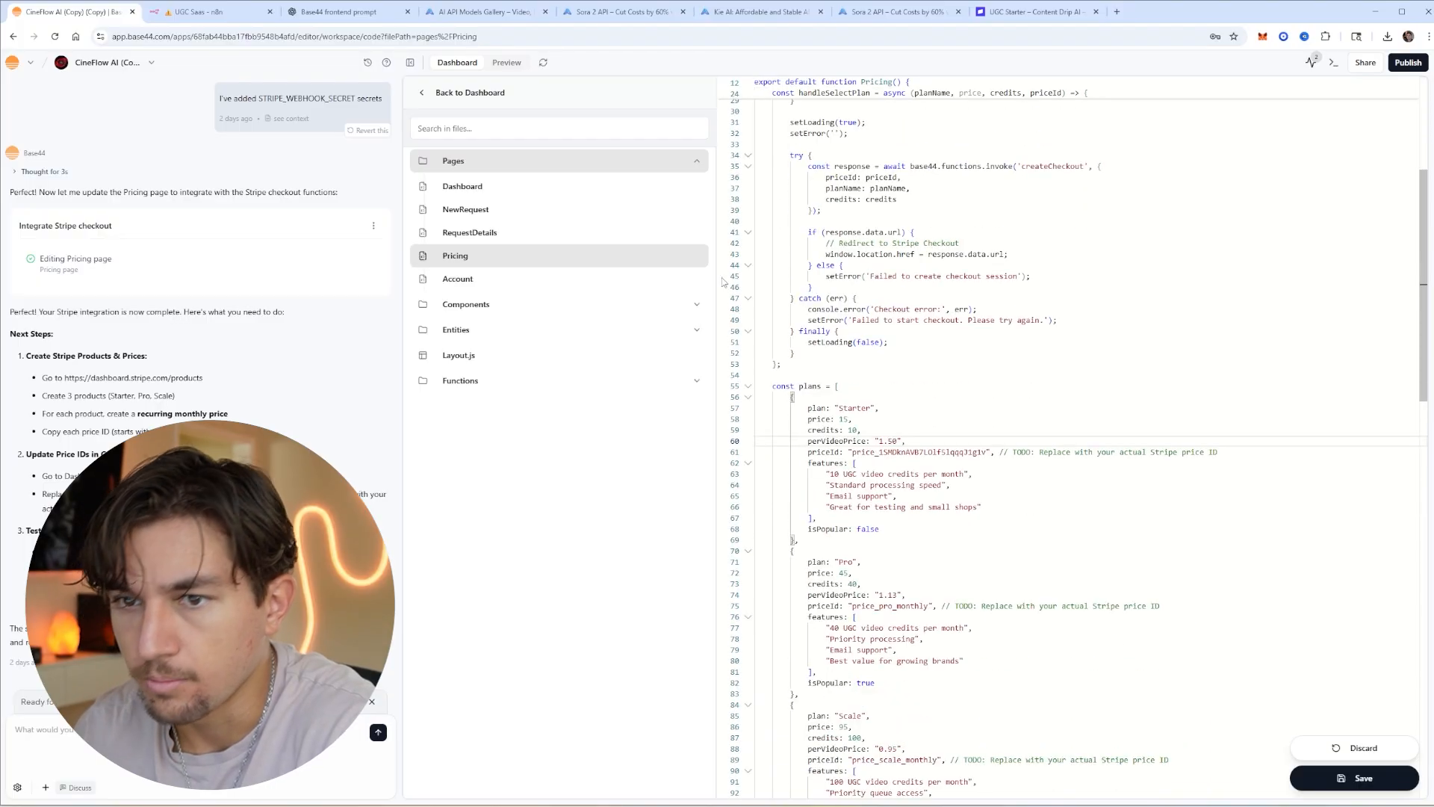
# Copy the UGC Pro price ID from Stripe and paste it over the Pro plan's placeholder priceId in the Base44 Pricing code
pyautogui.click(1036, 12)
pyautogui.click(446, 108)
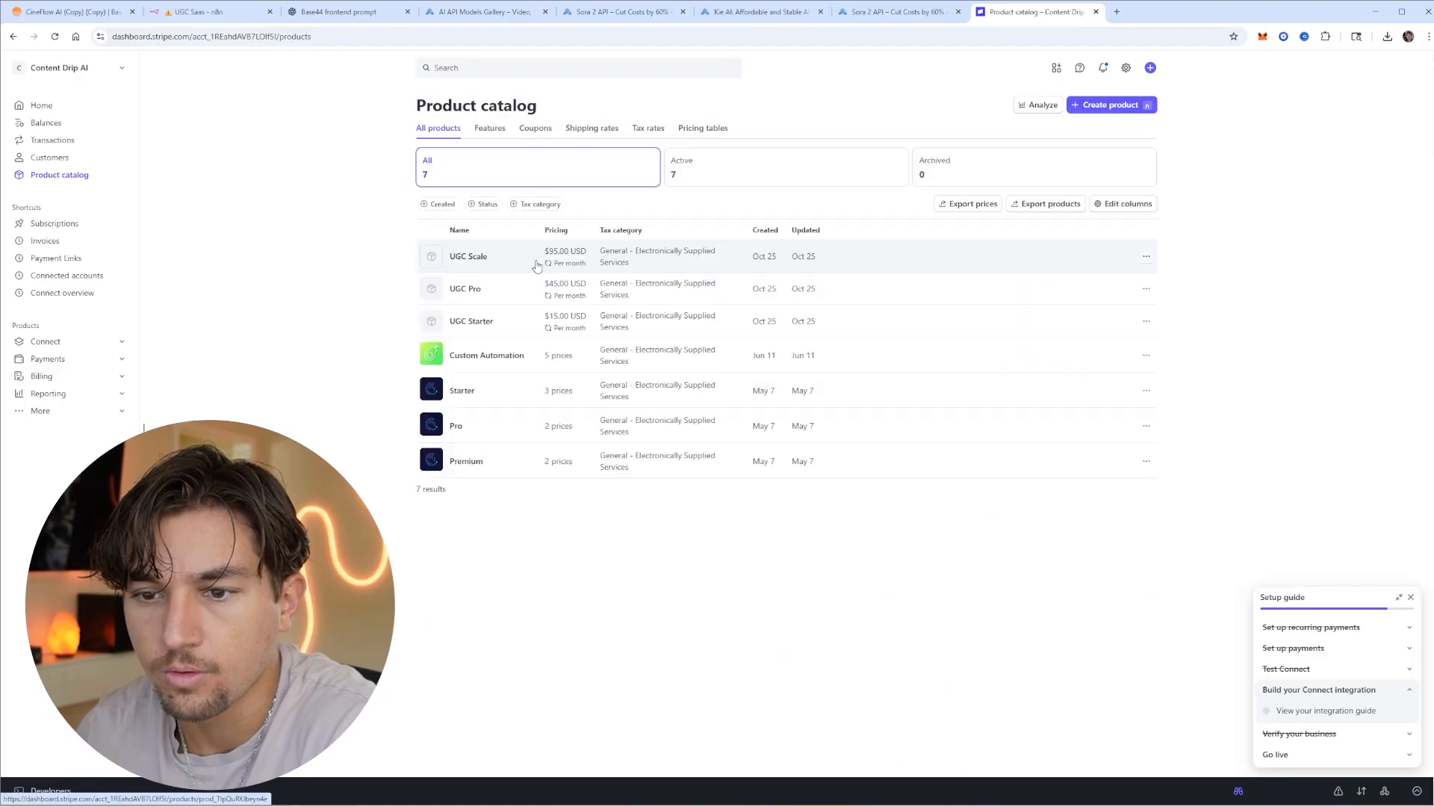
pyautogui.click(522, 288)
pyautogui.click(954, 231)
pyautogui.click(903, 406)
pyautogui.click(71, 12)
pyautogui.moveTo(935, 606); pyautogui.dragTo(852, 606)
pyautogui.write('price_1SMDlWAVB7L0lf5ldNrDmjxA')
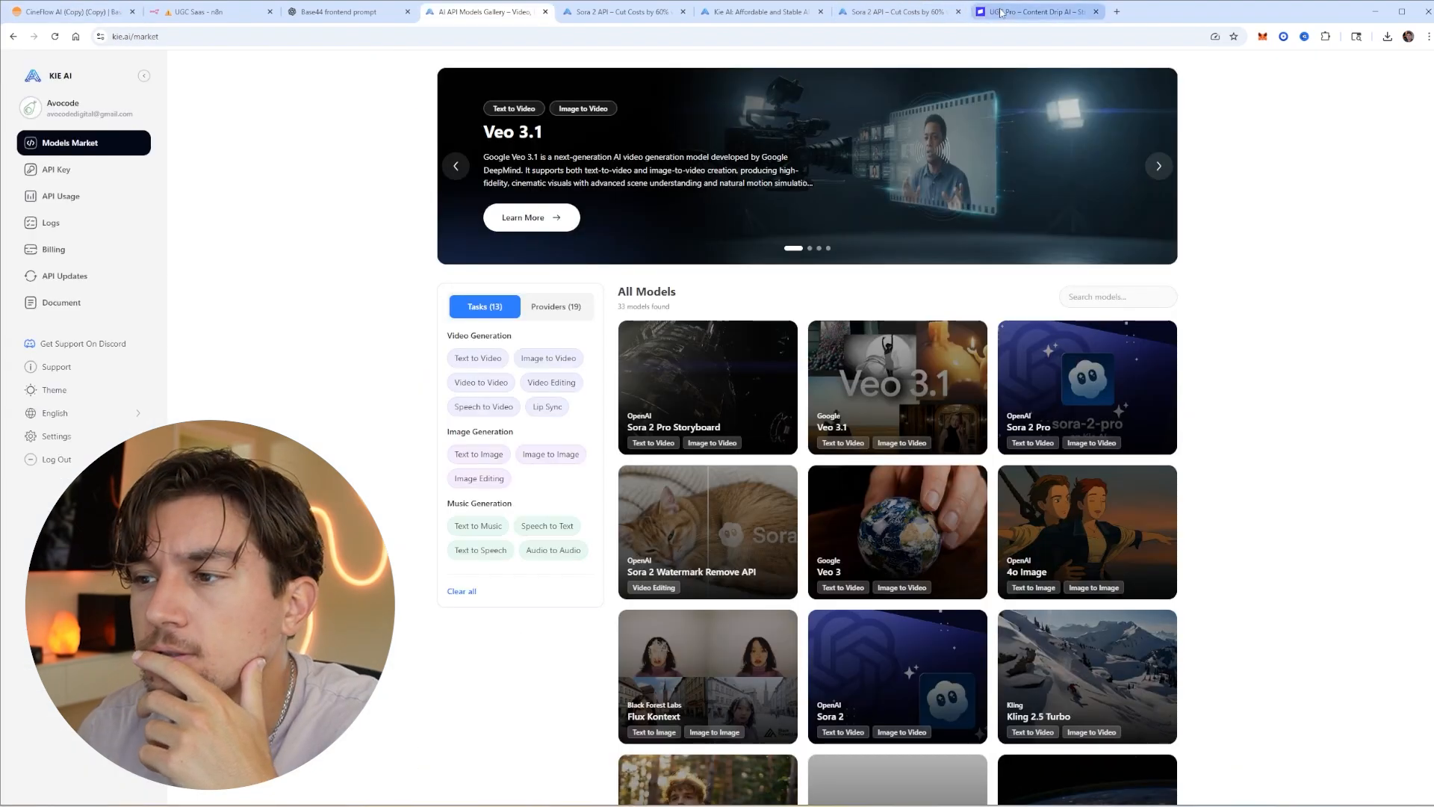
# Replace the Scale plan's placeholder priceId with the UGC Scale price ID from Stripe and save the Pricing code in Base44
pyautogui.click(1036, 12)
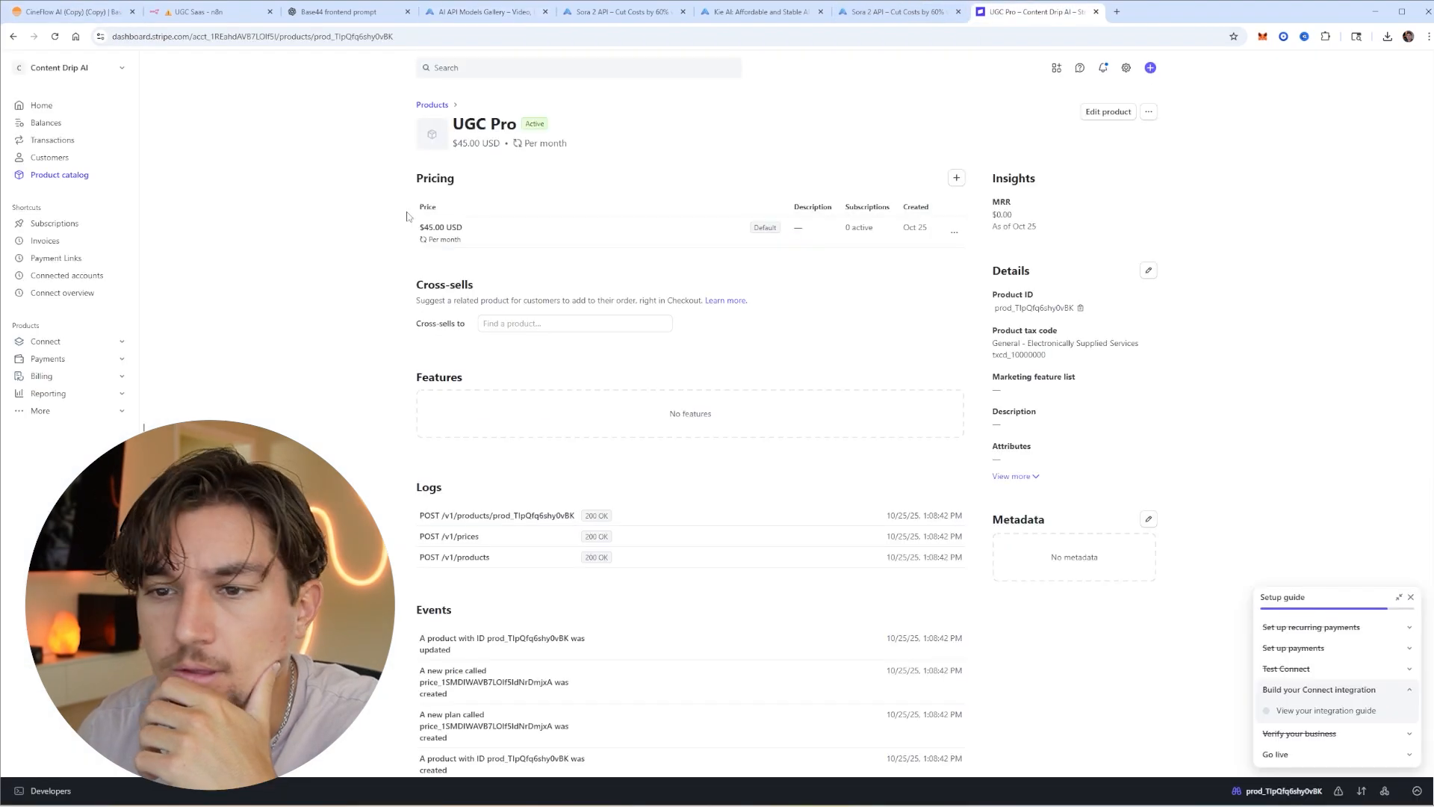
pyautogui.click(431, 105)
pyautogui.click(522, 256)
pyautogui.click(112, 12)
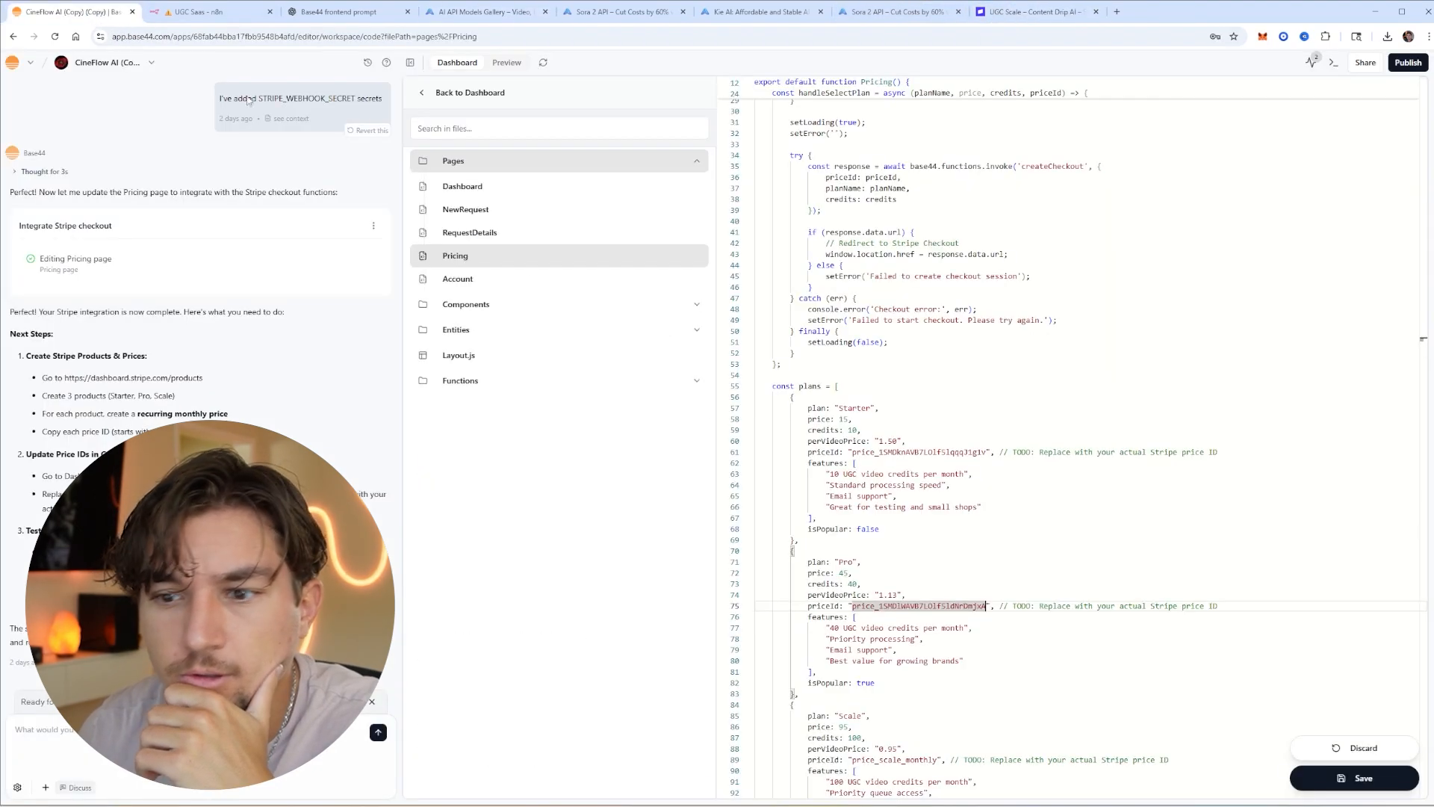
pyautogui.scroll(-2, 934, 523)
pyautogui.doubleClick(897, 673)
pyautogui.write('price_1SMDloAVB7LOlf5lAdLTZ07Y')
pyautogui.hotkey('ctrl', 's')
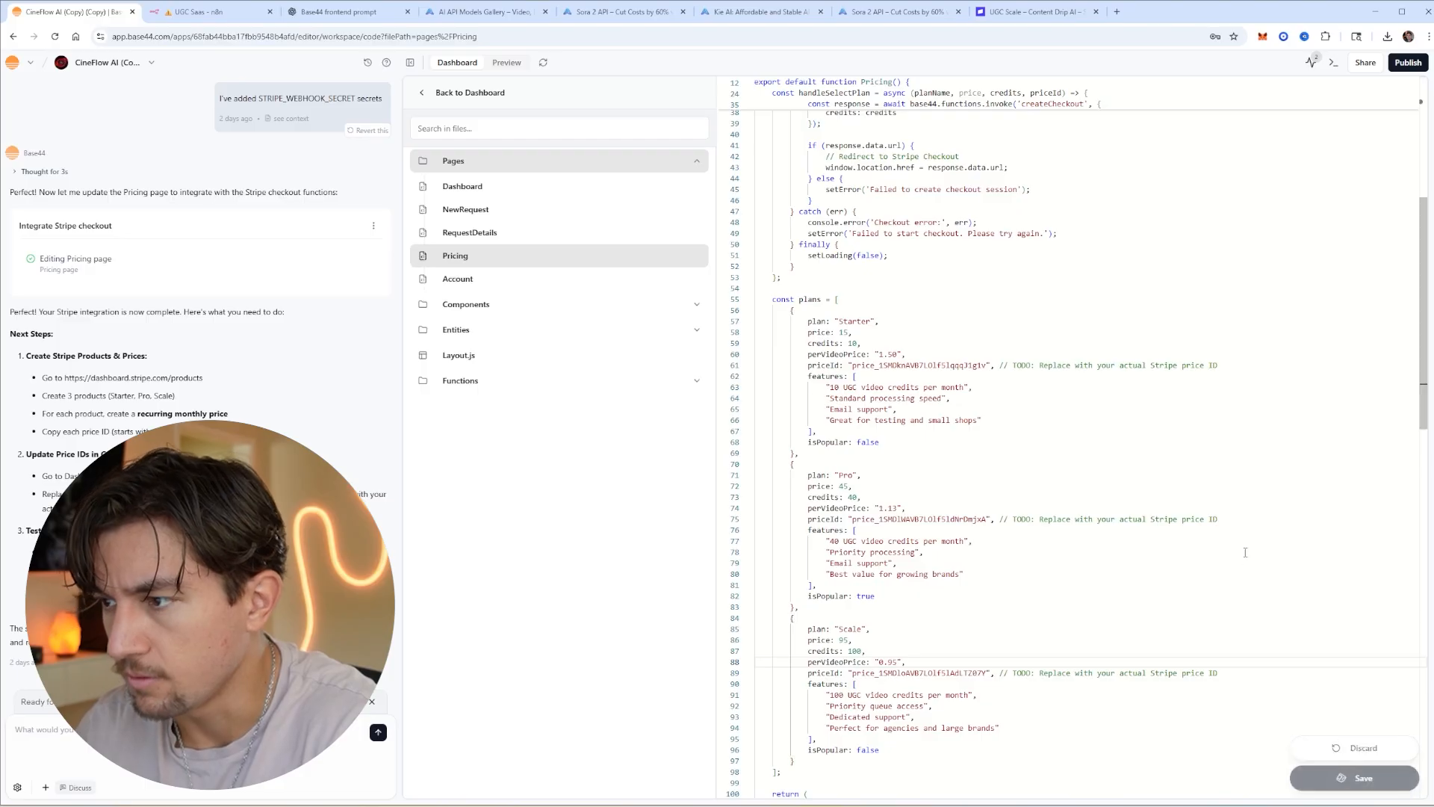
# Submit a new UGC request for "Yellow toy Truck" with its photo and the details "Moves over objects easily and is great for ages 2-6", confirming image rights
pyautogui.scroll(-5, 1246, 448)
pyautogui.click(469, 93)
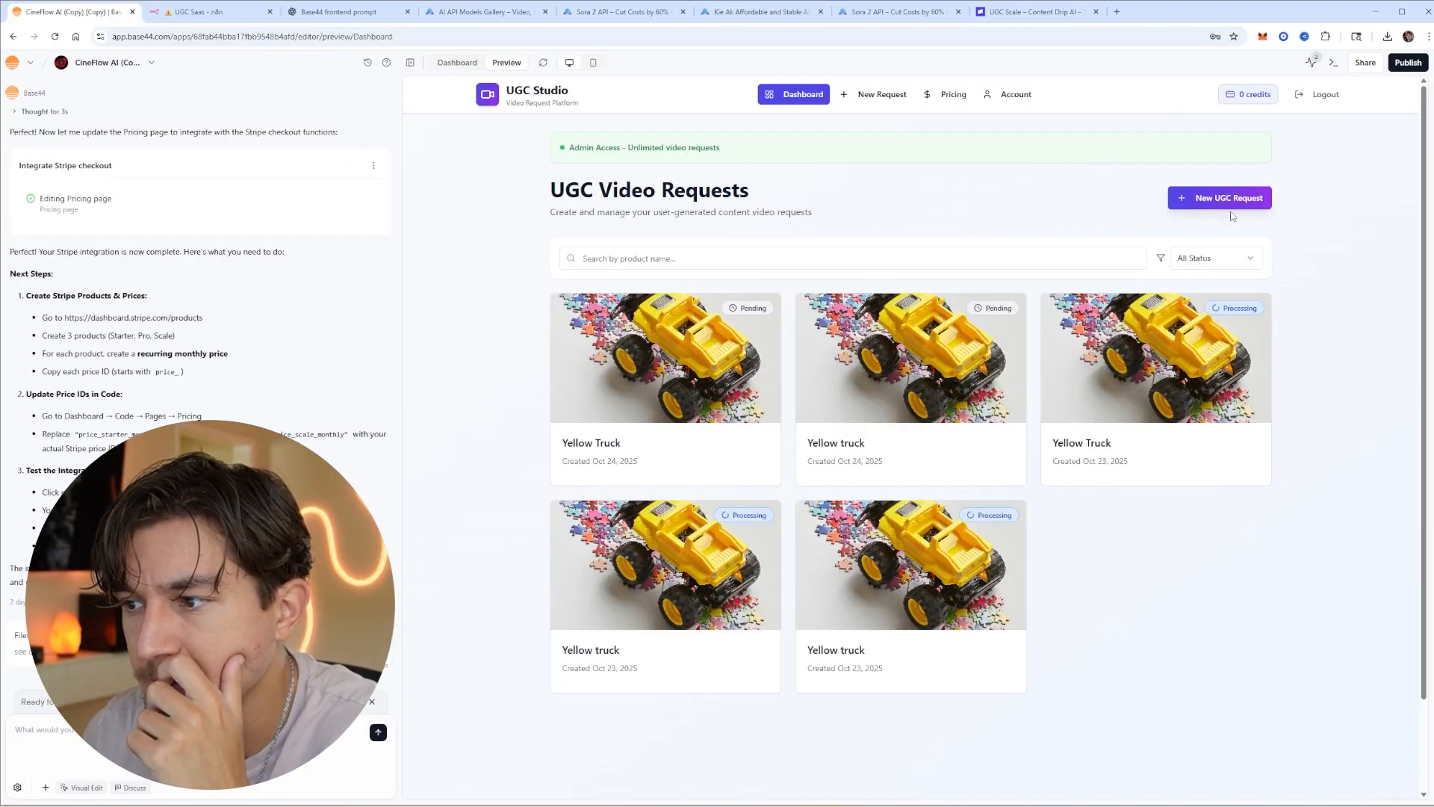
pyautogui.click(1225, 201)
pyautogui.click(845, 325)
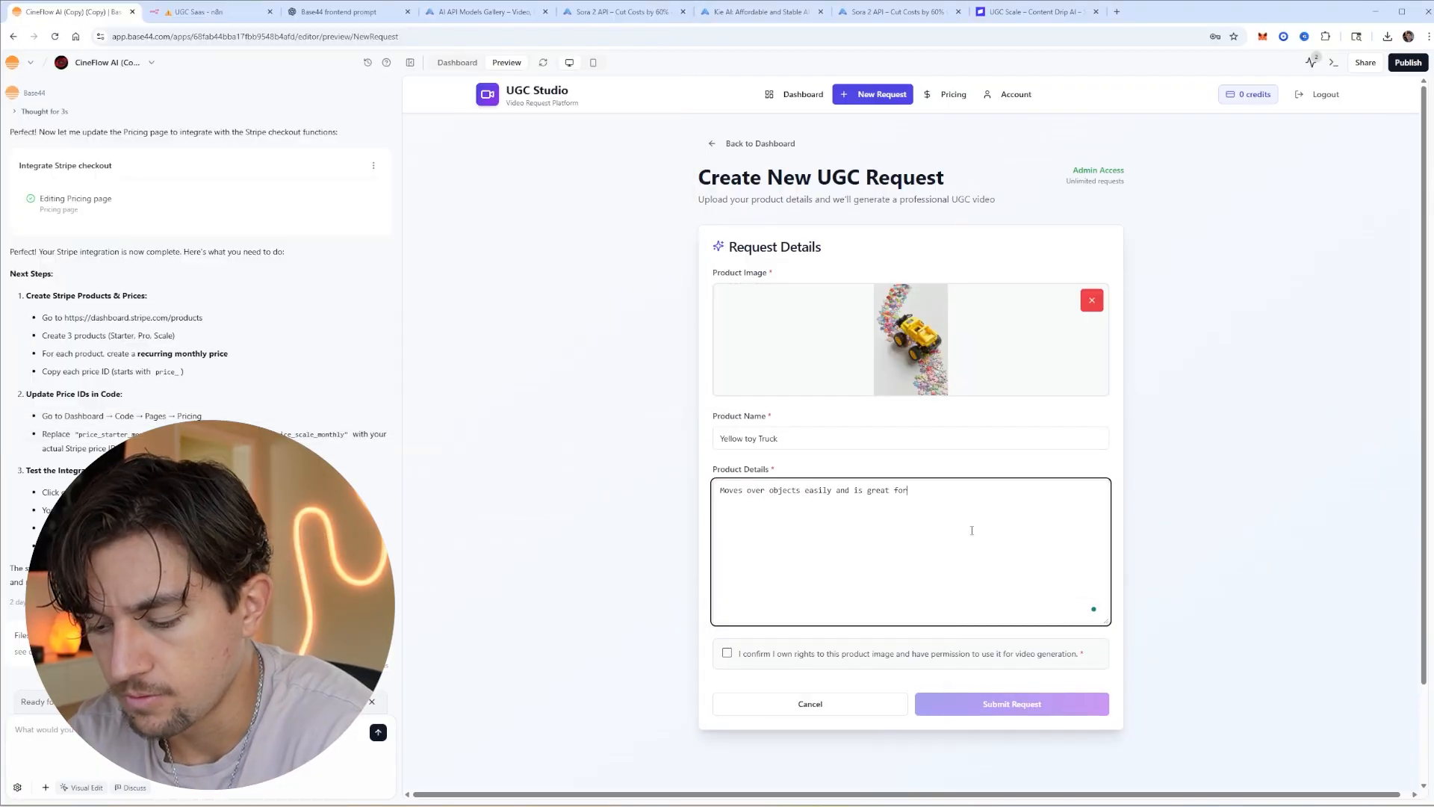
pyautogui.click(727, 652)
pyautogui.click(1090, 704)
# Check the latest UGC Saas execution in n8n and examine the parameters and status of the newest sora-2-pro-image-to-video request in Kie AI's logs
pyautogui.click(205, 12)
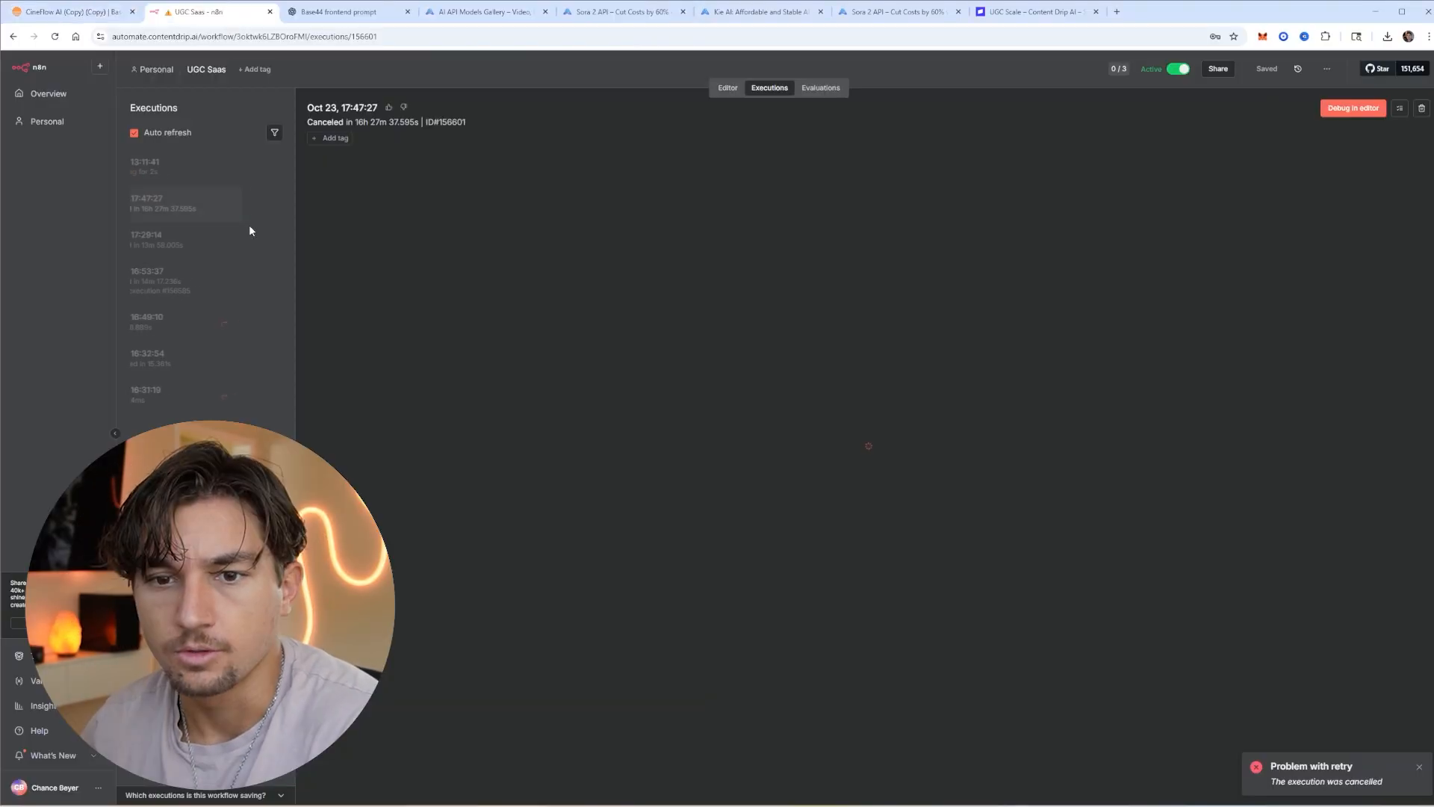
pyautogui.click(209, 170)
pyautogui.click(756, 12)
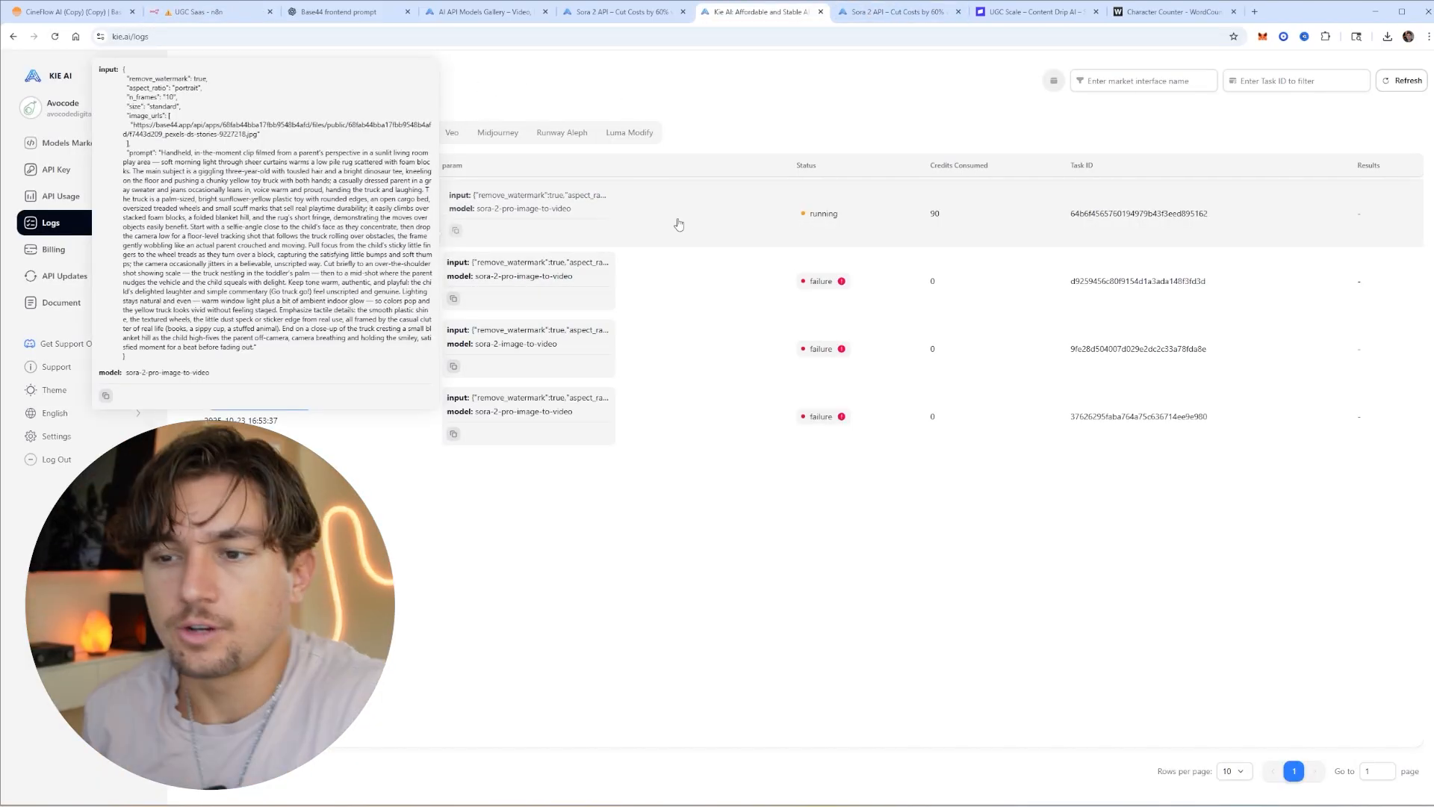
pyautogui.click(676, 218)
pyautogui.click(534, 203)
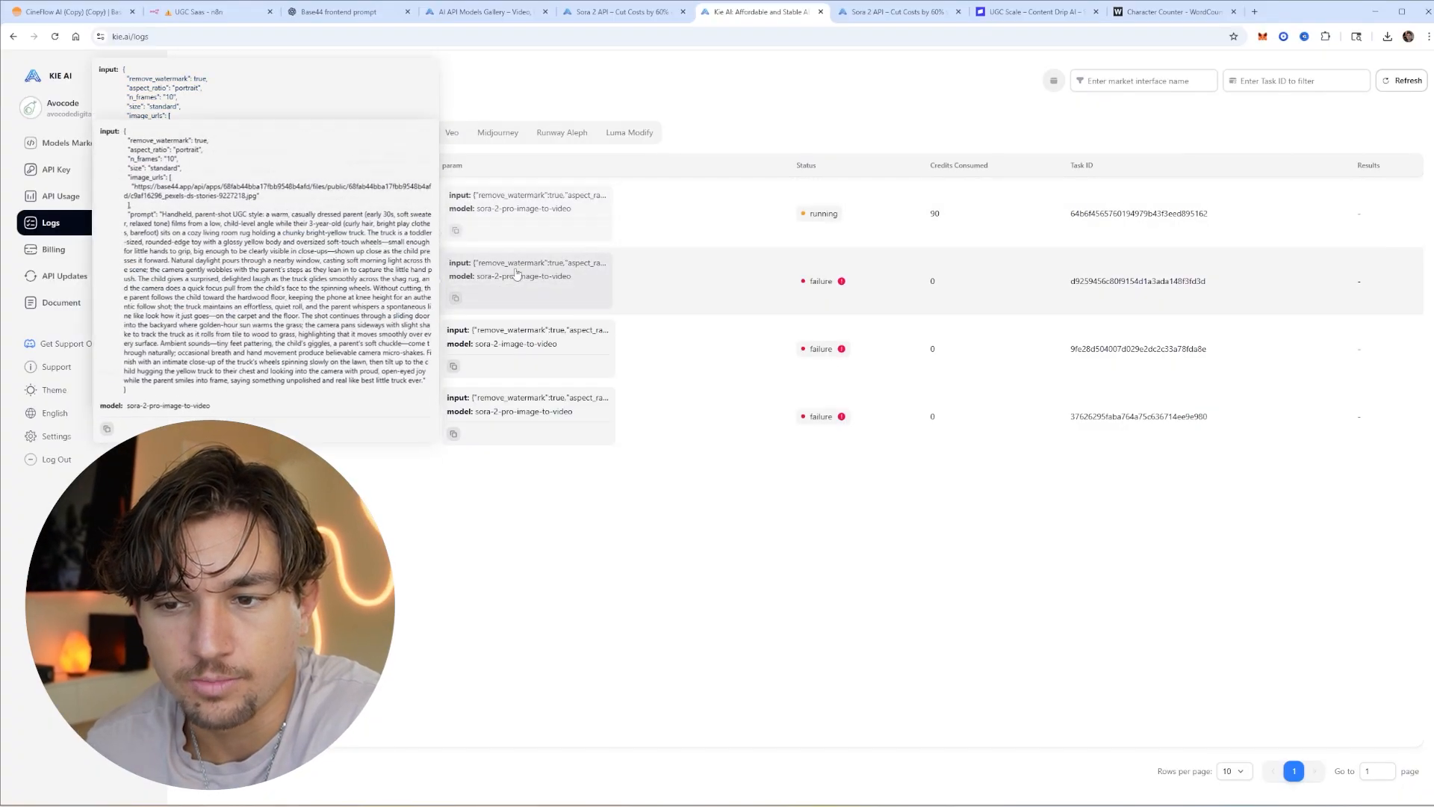
pyautogui.moveTo(521, 288)
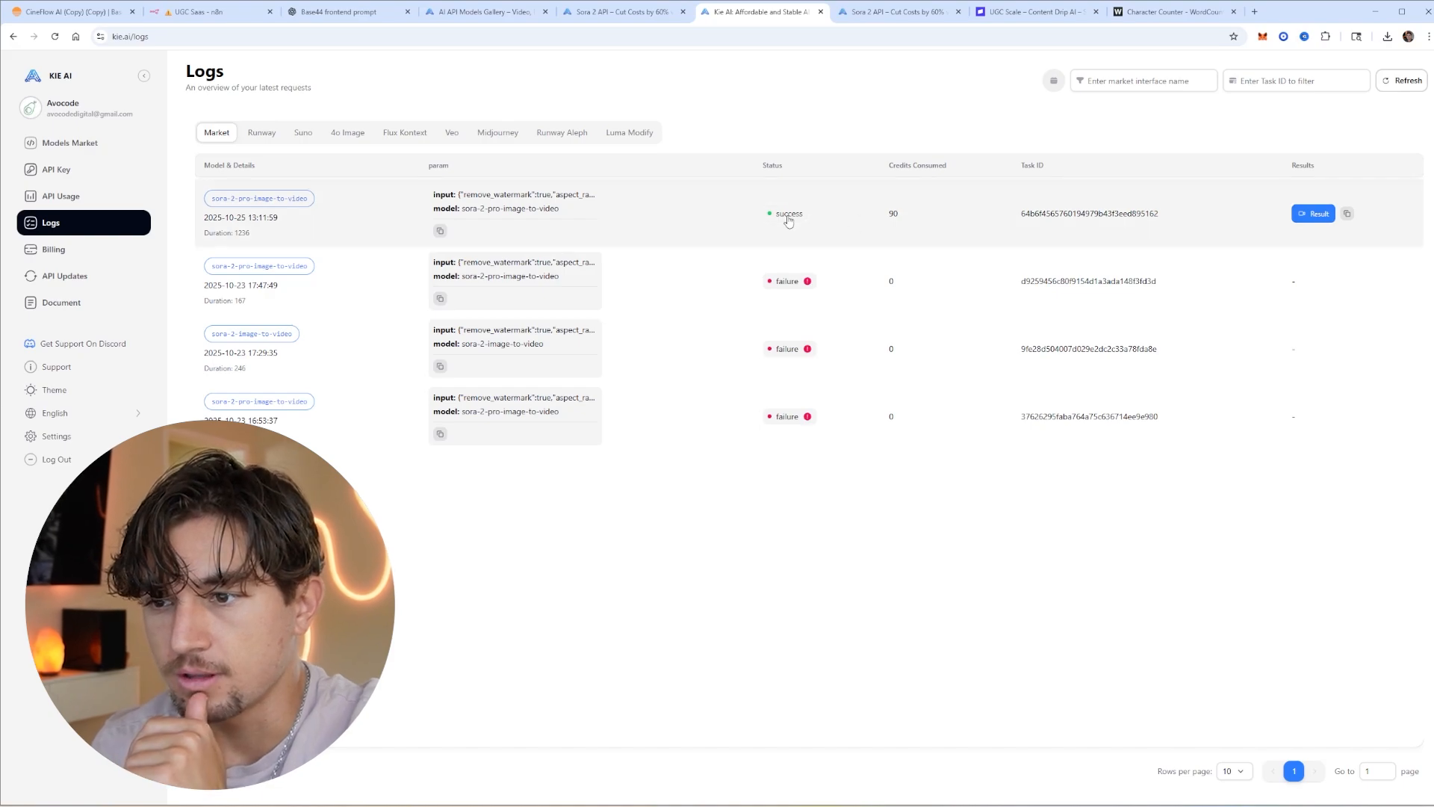
pyautogui.moveTo(527, 213)
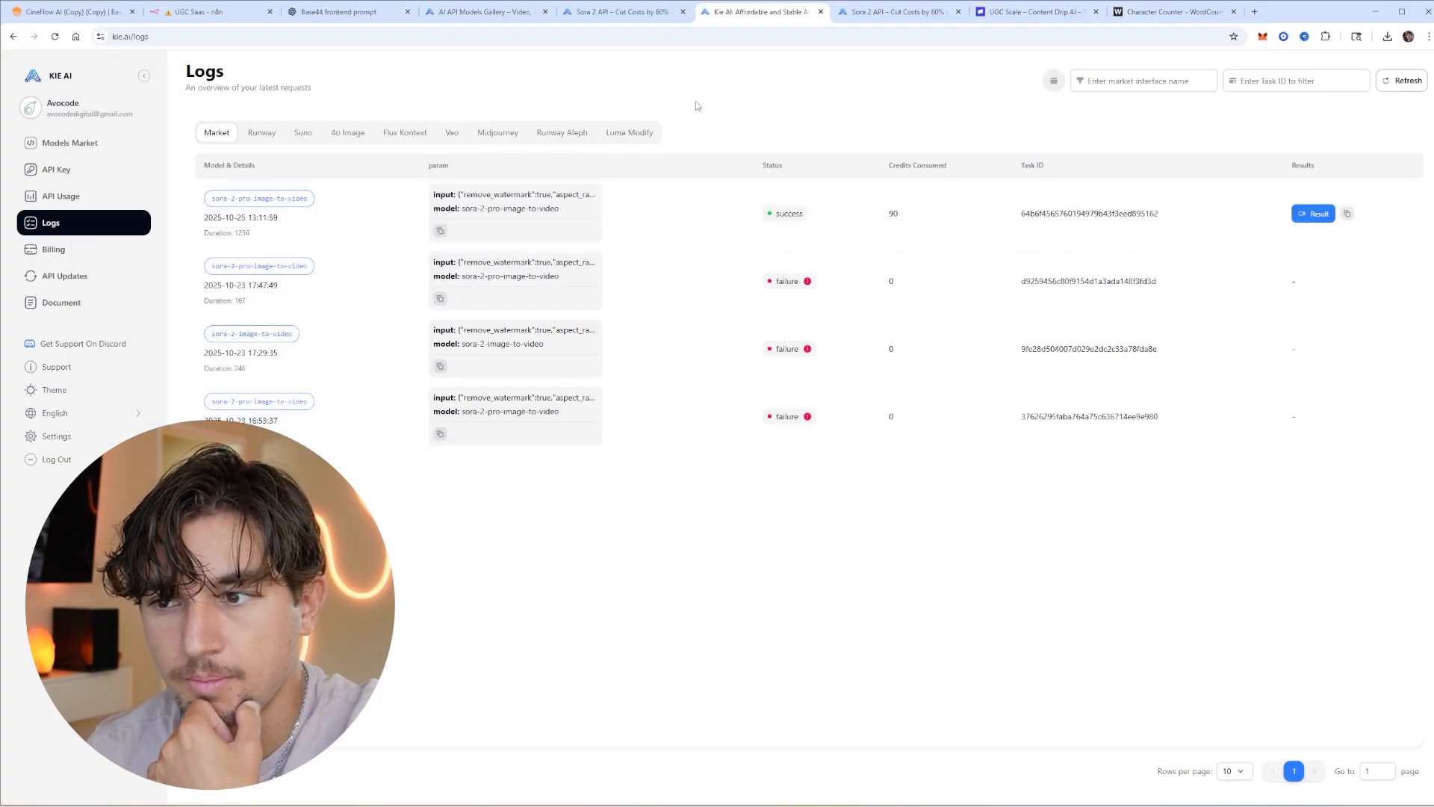
# Switch to n8n and copy the Oct 25, 13:11:41 execution's data into the UGC Saas workflow editor
pyautogui.click(198, 11)
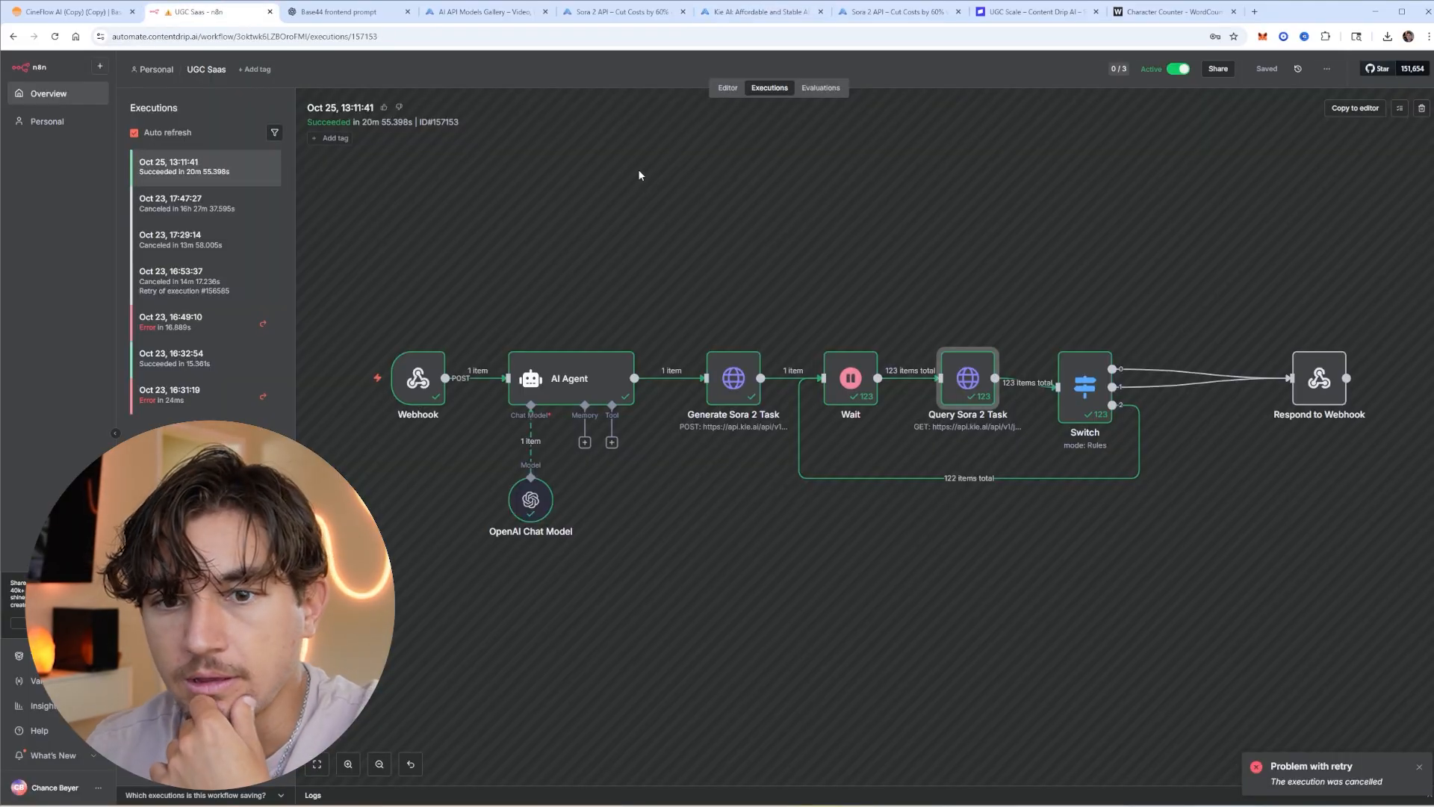
pyautogui.click(1354, 109)
pyautogui.click(813, 469)
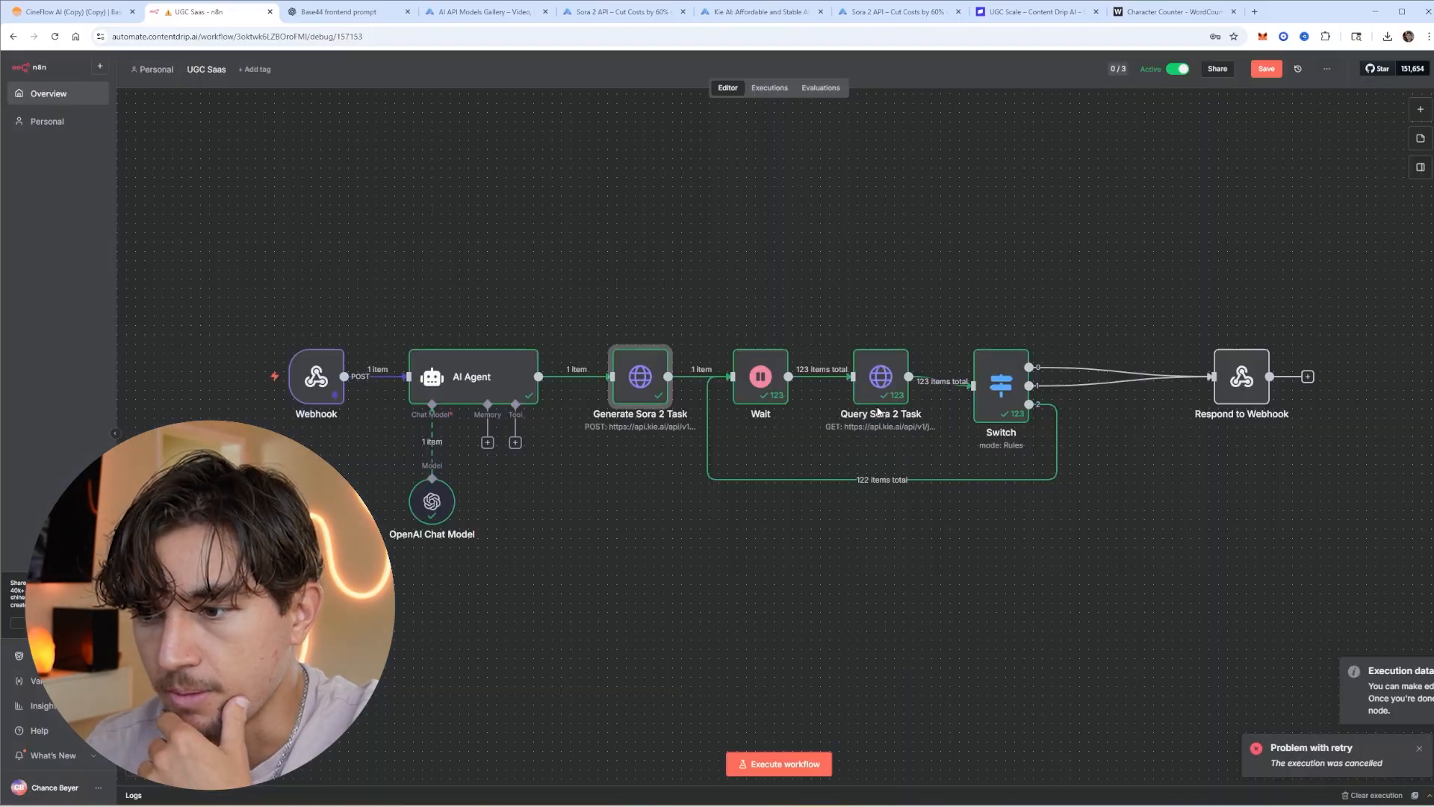
# Review the Switch node's output through run 123 of 123 and set its first routing rule to match "success"
pyautogui.doubleClick(1003, 391)
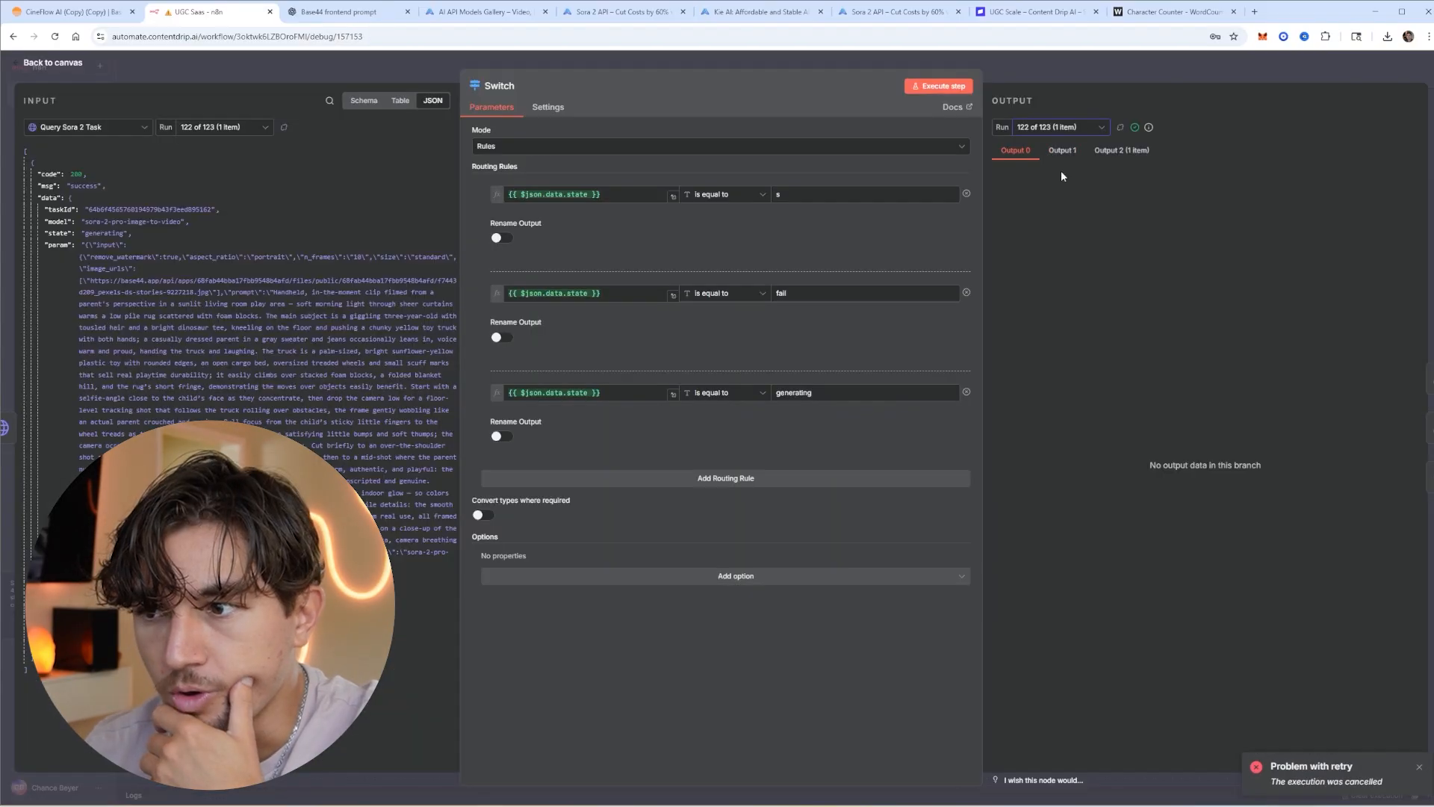
pyautogui.click(1117, 151)
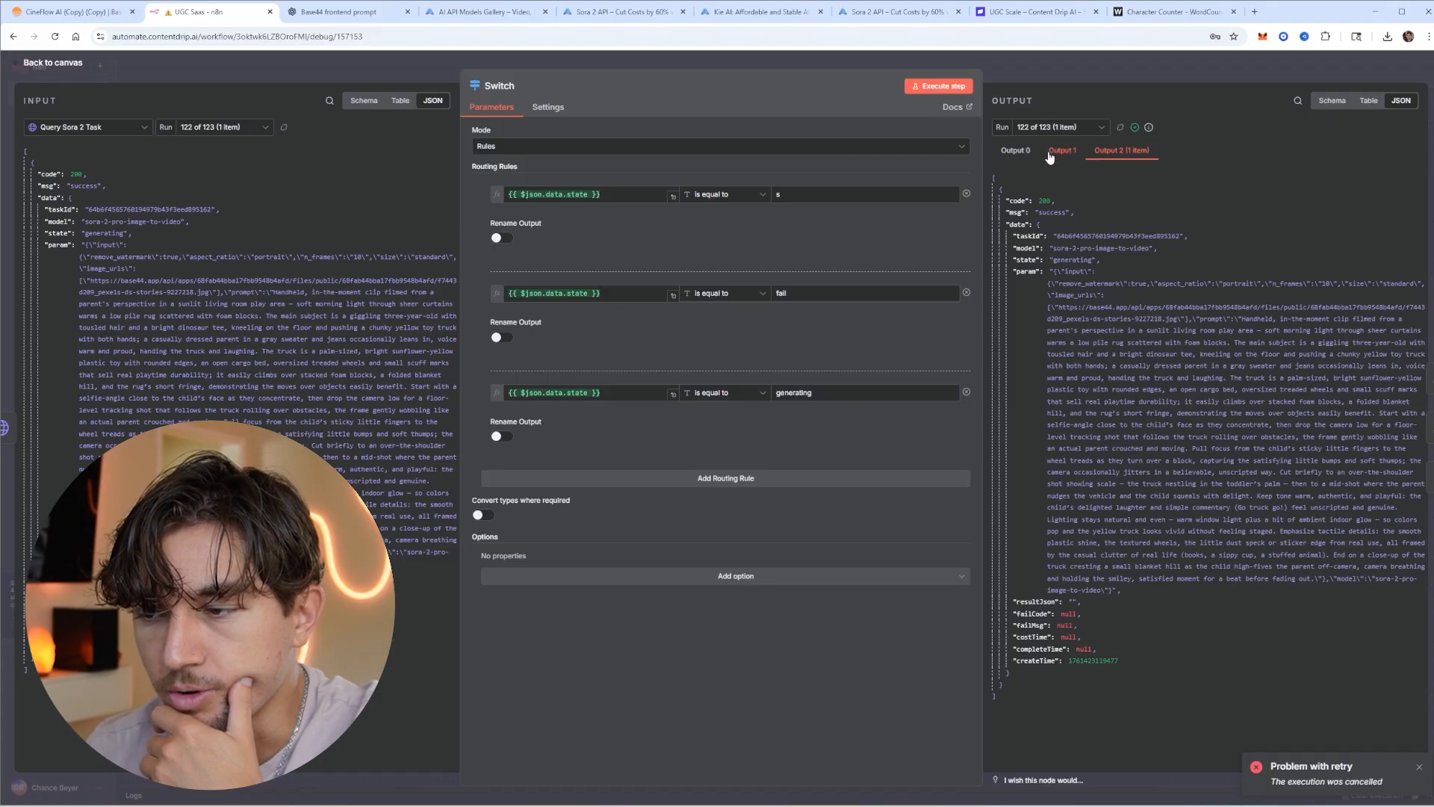
pyautogui.click(1059, 127)
pyautogui.click(1056, 296)
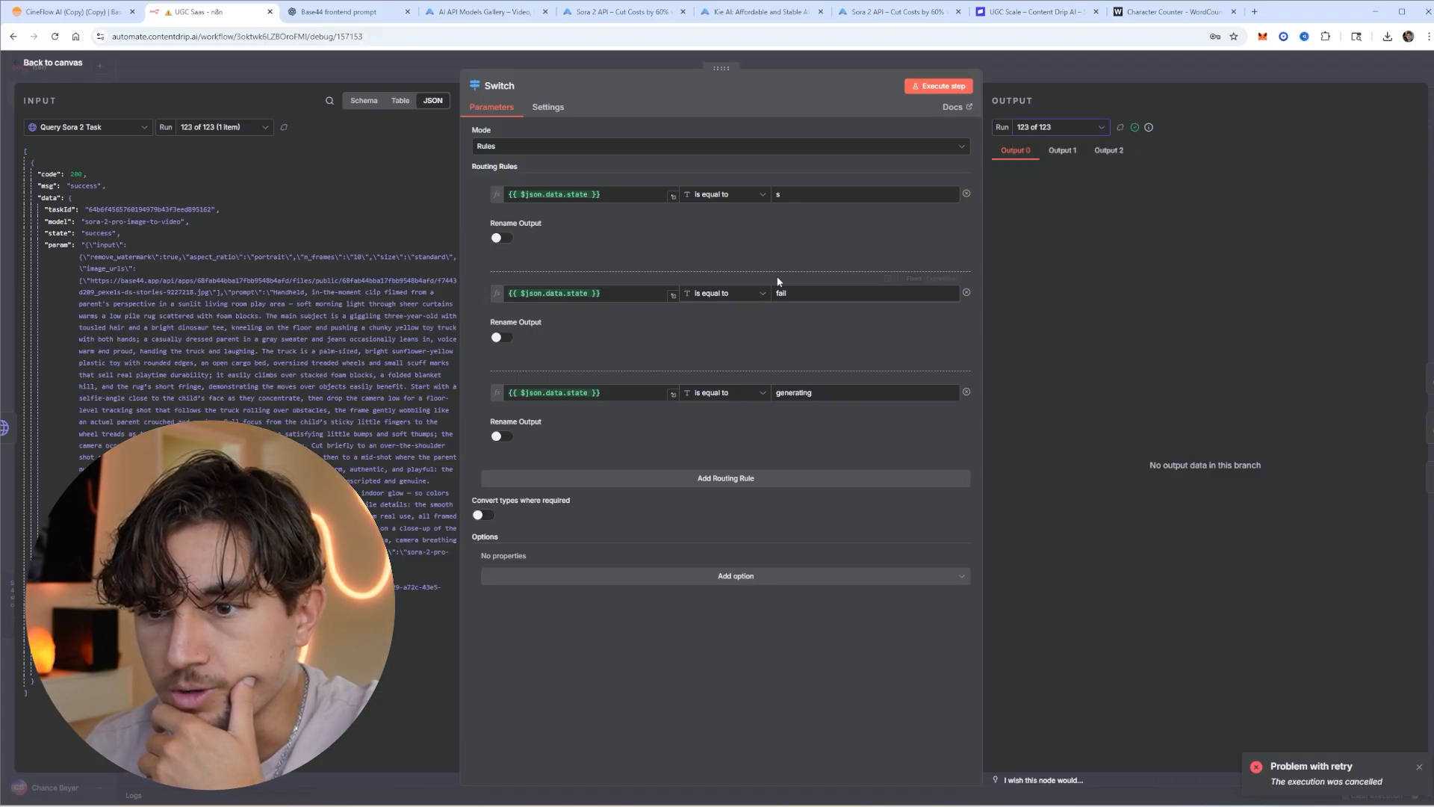
pyautogui.click(804, 196)
pyautogui.write('uccess')
pyautogui.moveTo(813, 196); pyautogui.dragTo(736, 203)
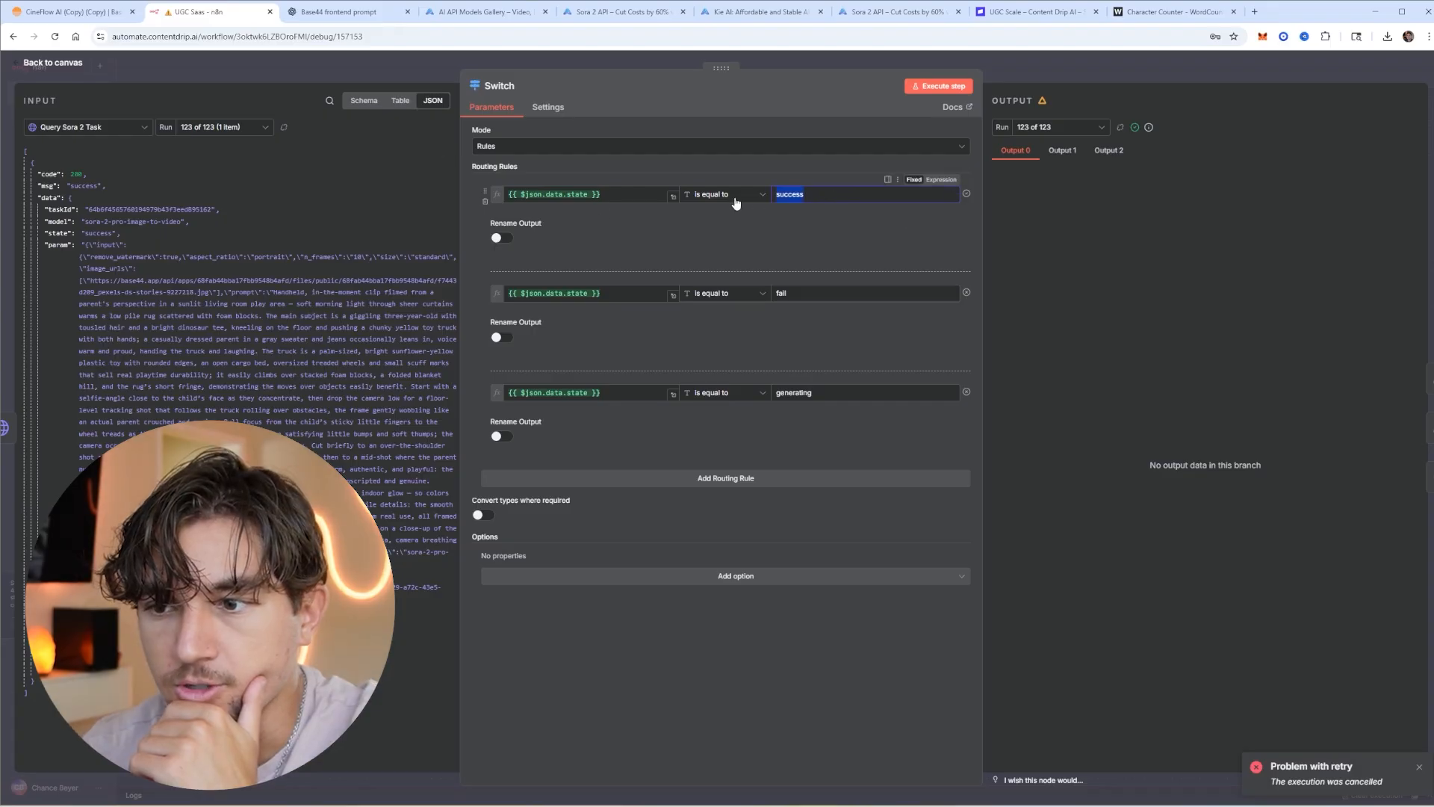
pyautogui.press('Escape')
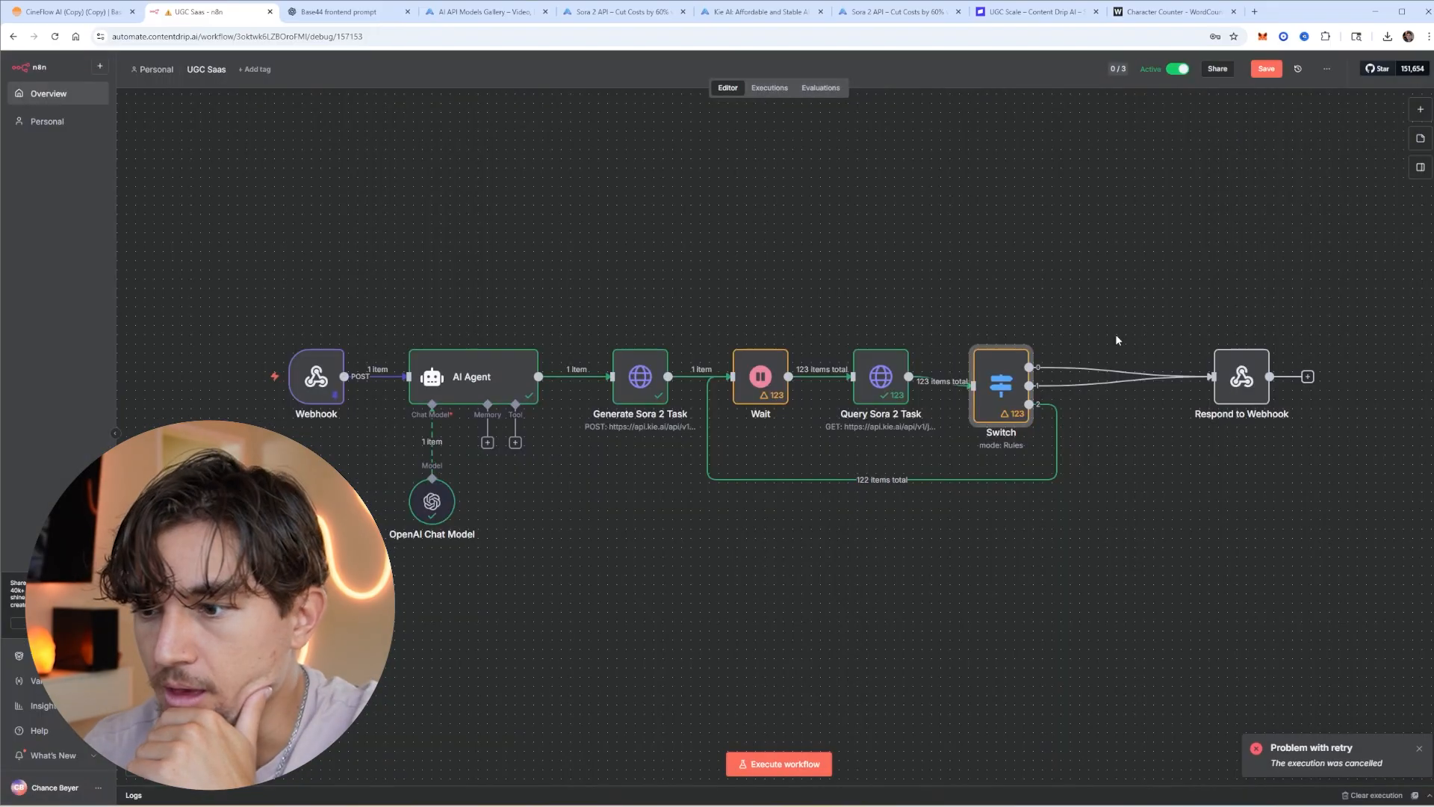
# Examine the Respond to Webhook node and the resultJson value in the Query Sora 2 Task node's output
pyautogui.doubleClick(1241, 381)
pyautogui.press('Escape')
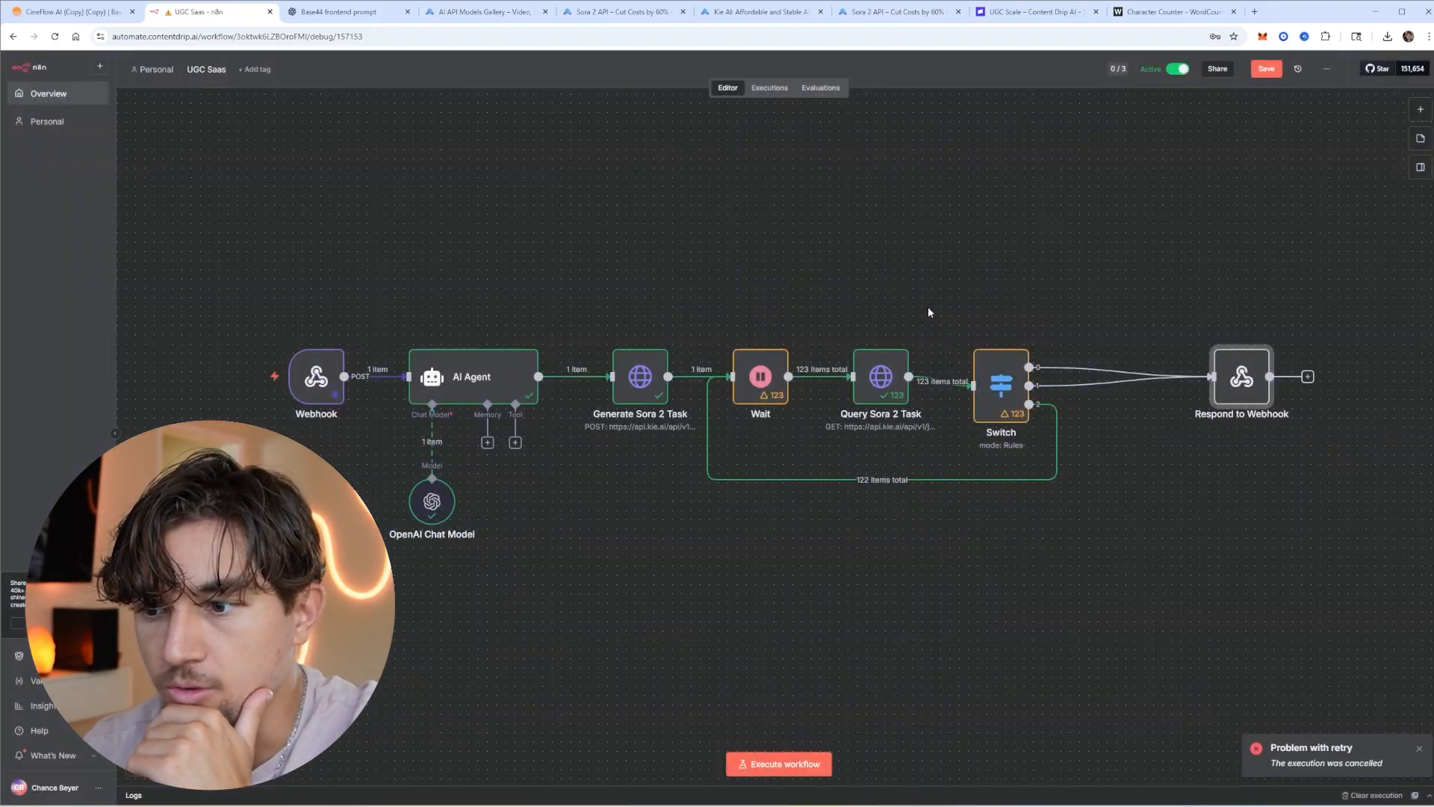
pyautogui.doubleClick(895, 382)
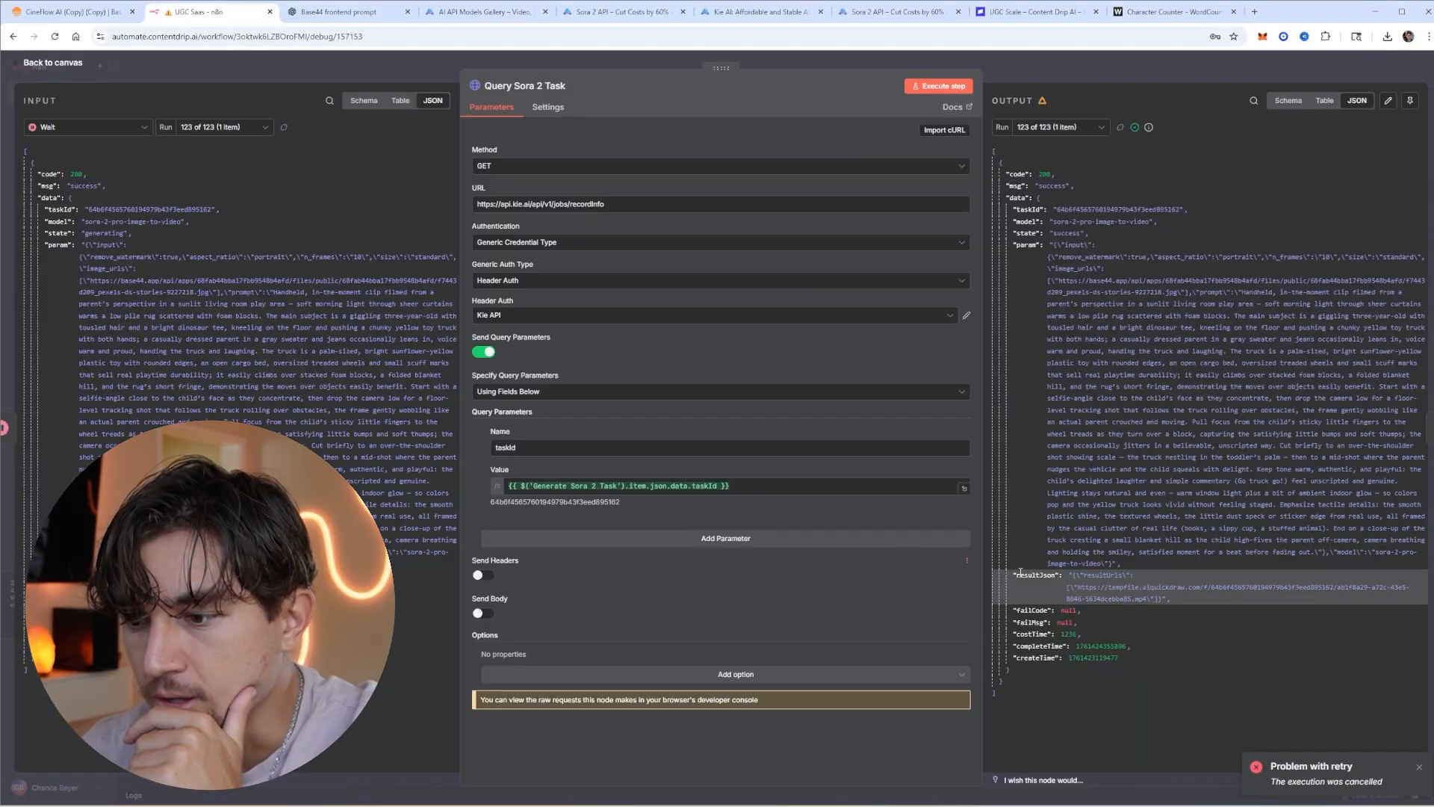
pyautogui.tripleClick(1095, 588)
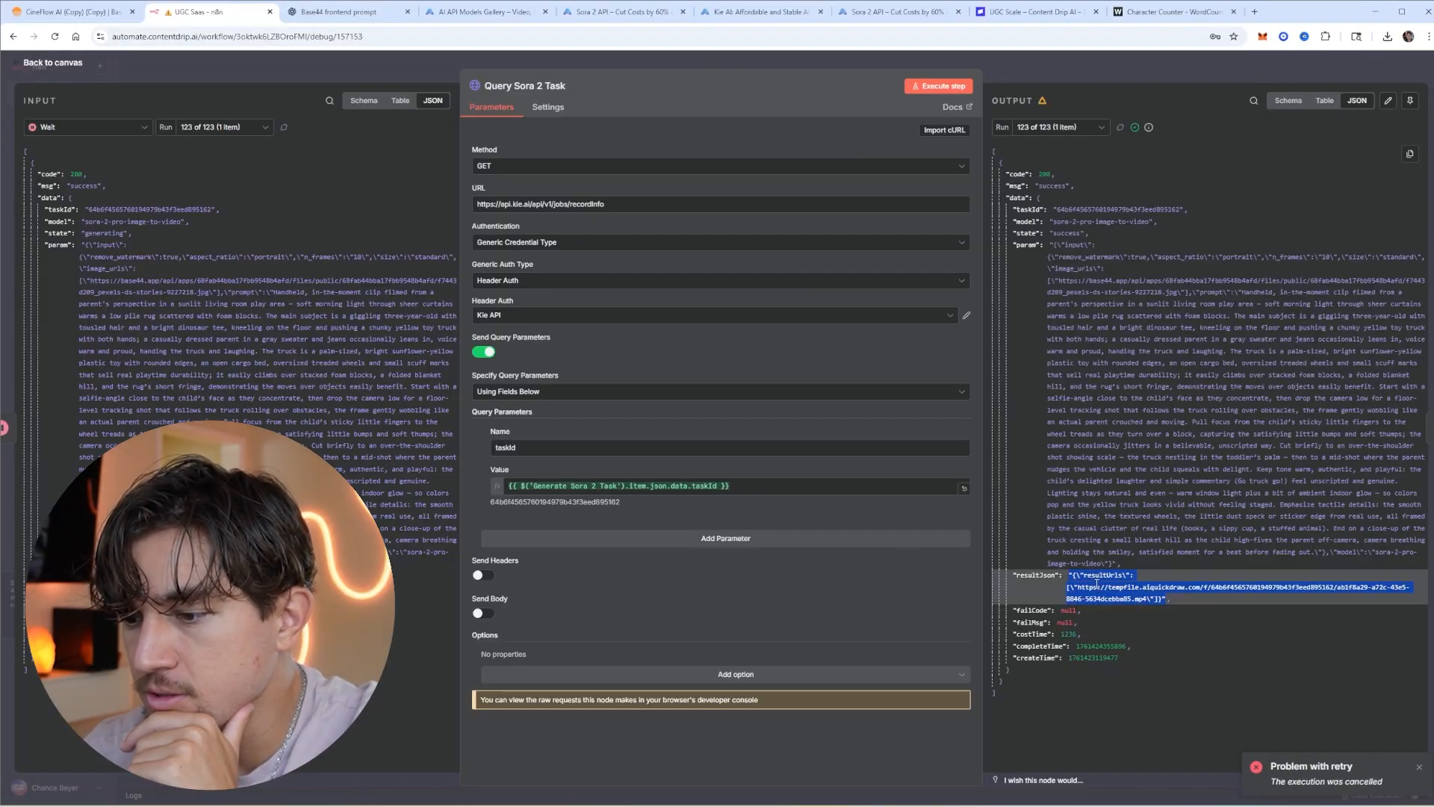
pyautogui.click(1155, 602)
# Execute the Switch node with the corrected rule and open the Respond to Webhook node's response settings
pyautogui.doubleClick(999, 382)
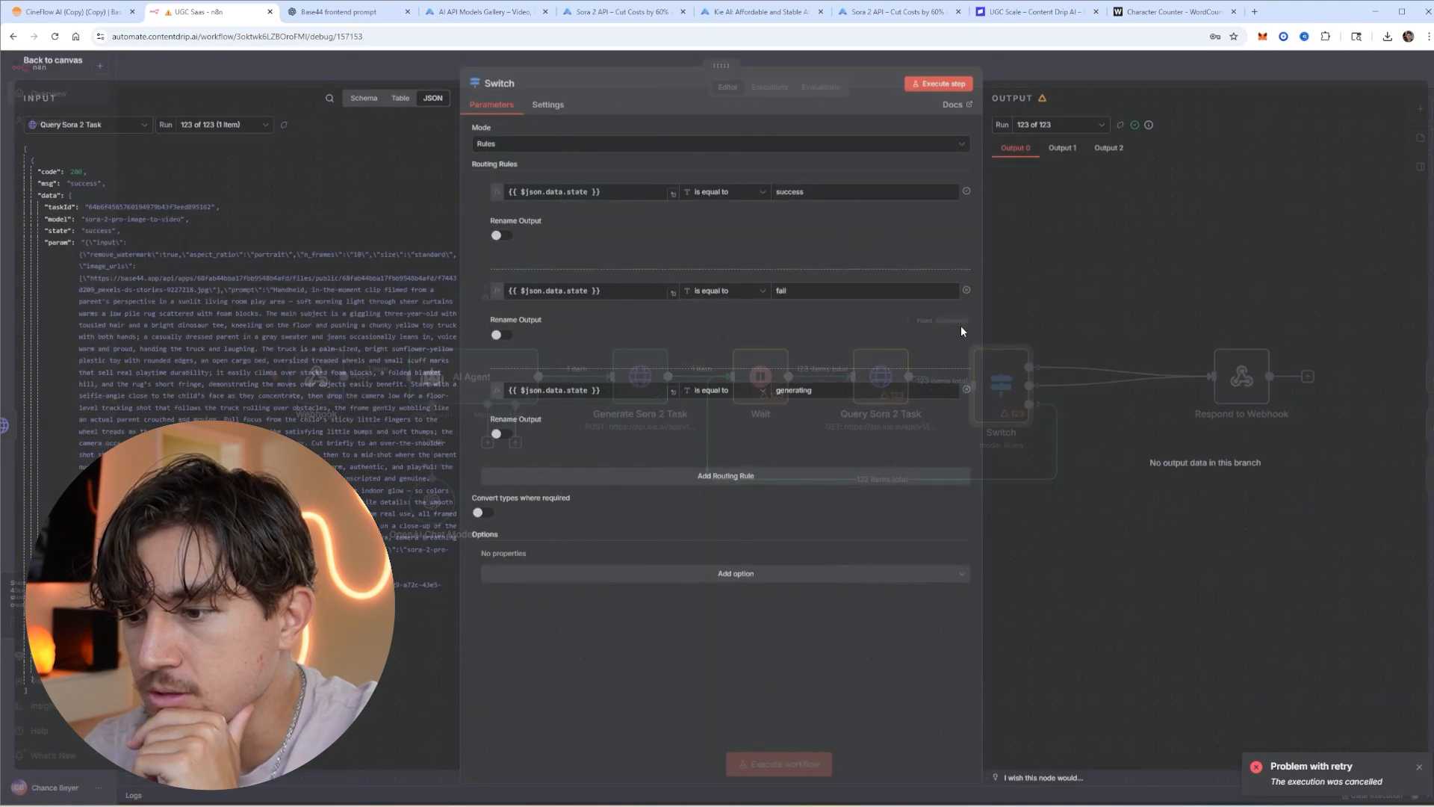
pyautogui.click(942, 87)
pyautogui.click(1048, 71)
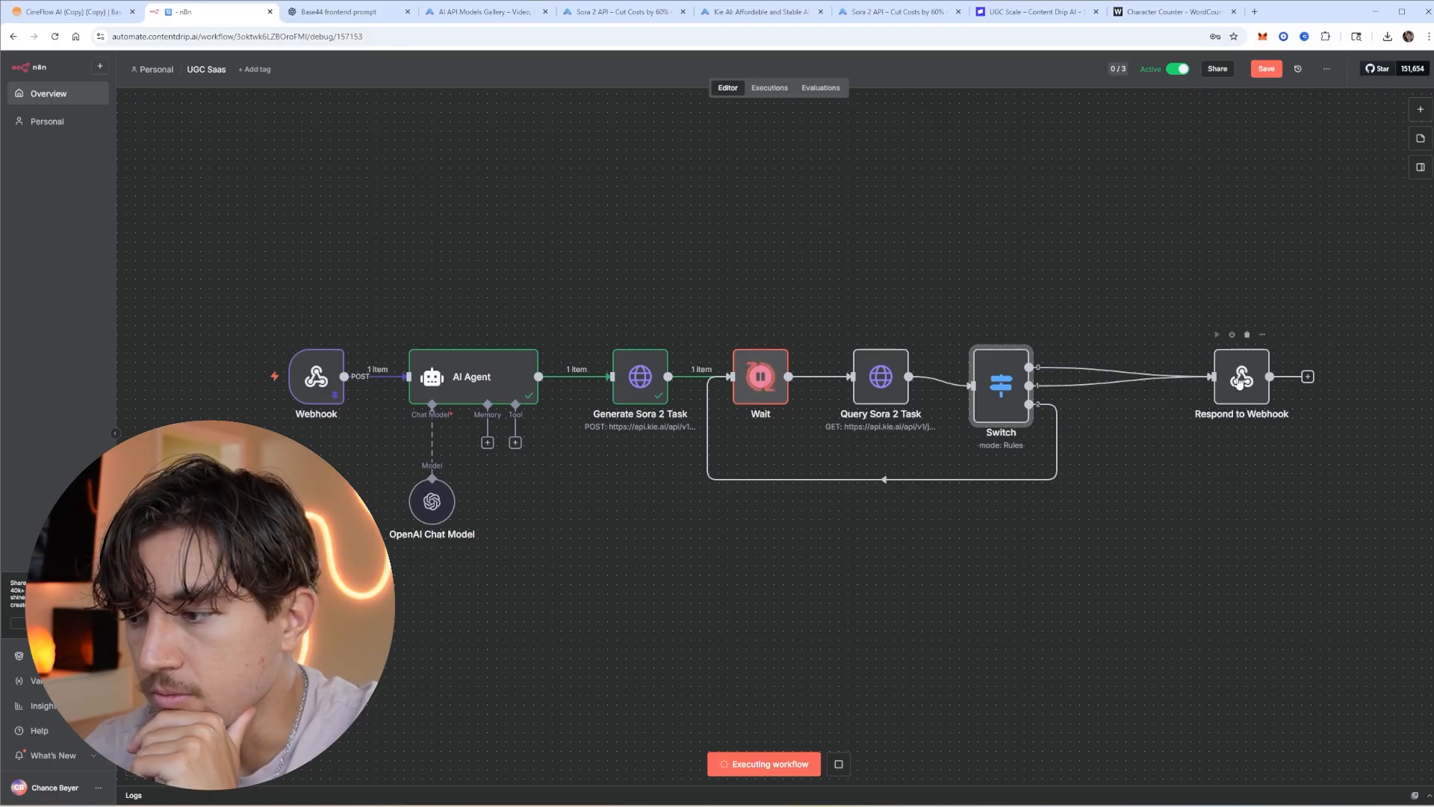
pyautogui.doubleClick(1242, 380)
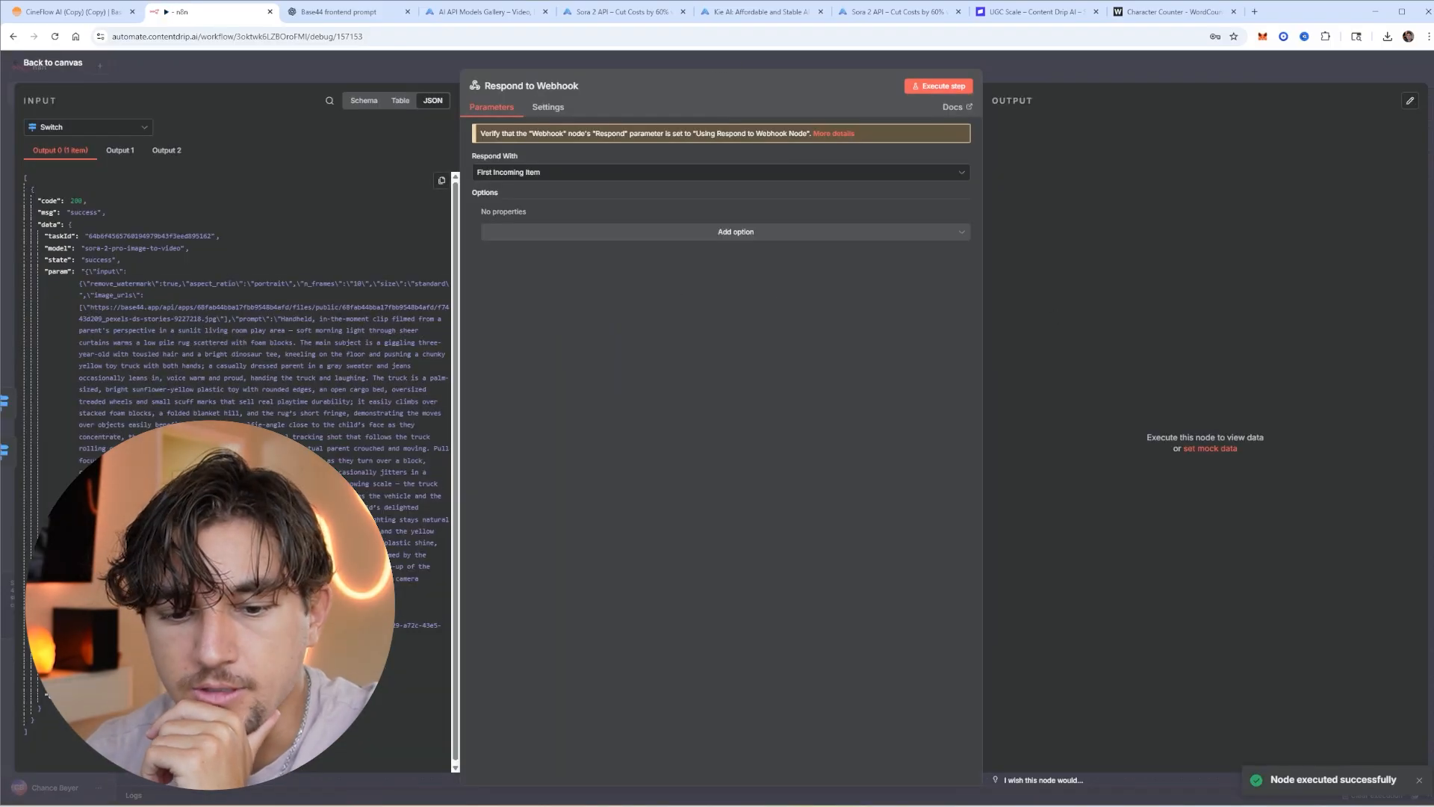
pyautogui.click(579, 232)
pyautogui.click(579, 301)
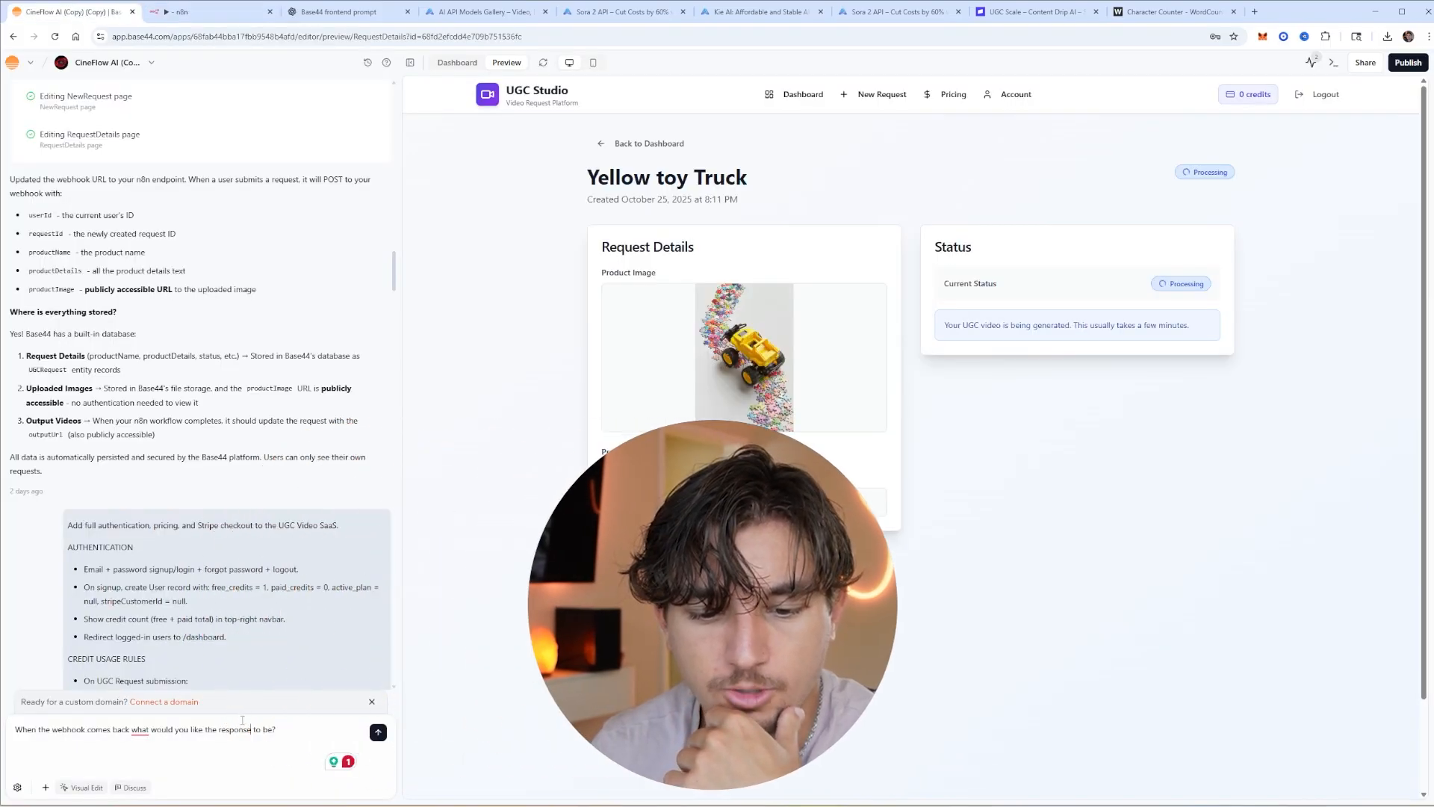
# Ask the Base44 chat what HTTP response a generation request should return and copy its JSON for successful completion
pyautogui.click(299, 740)
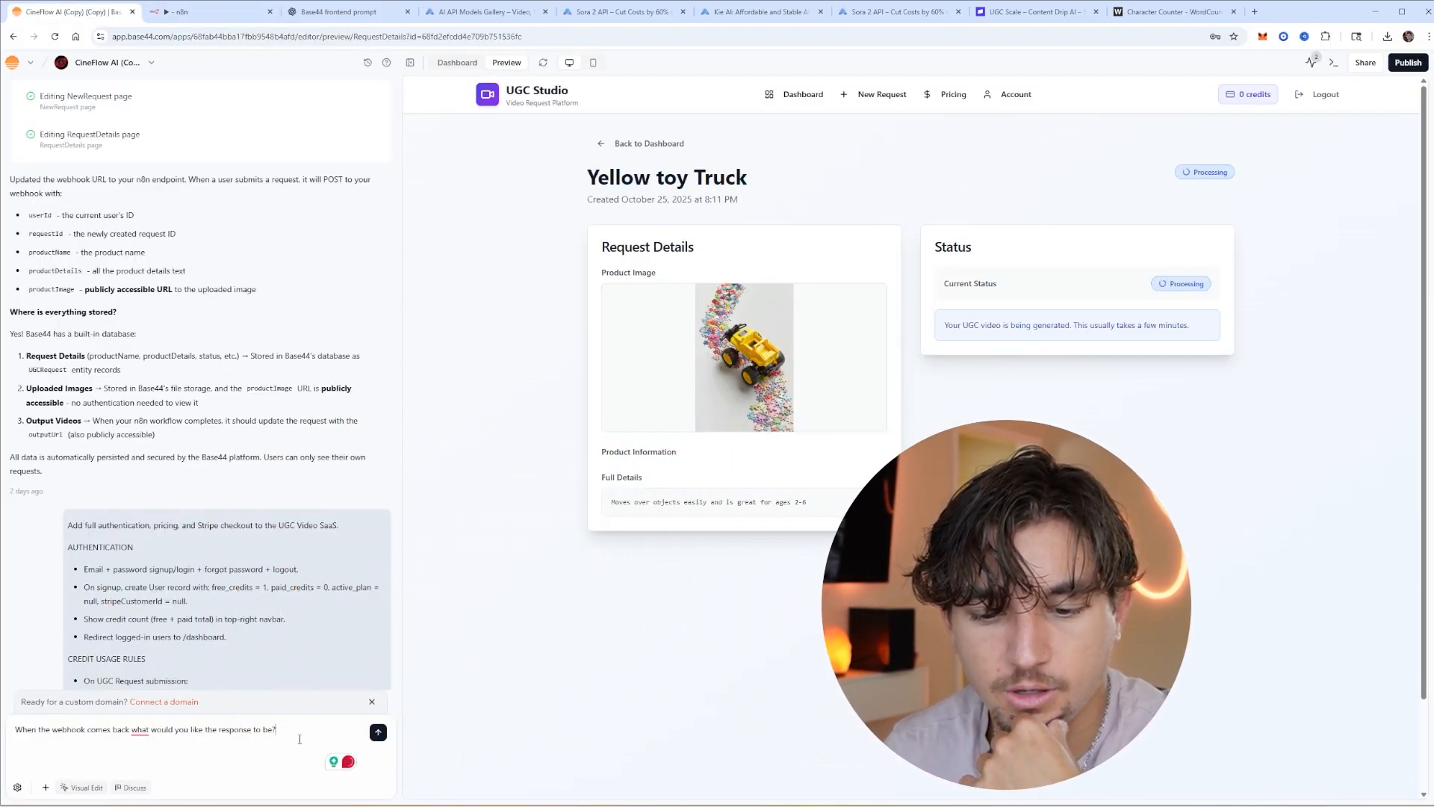
pyautogui.click(379, 734)
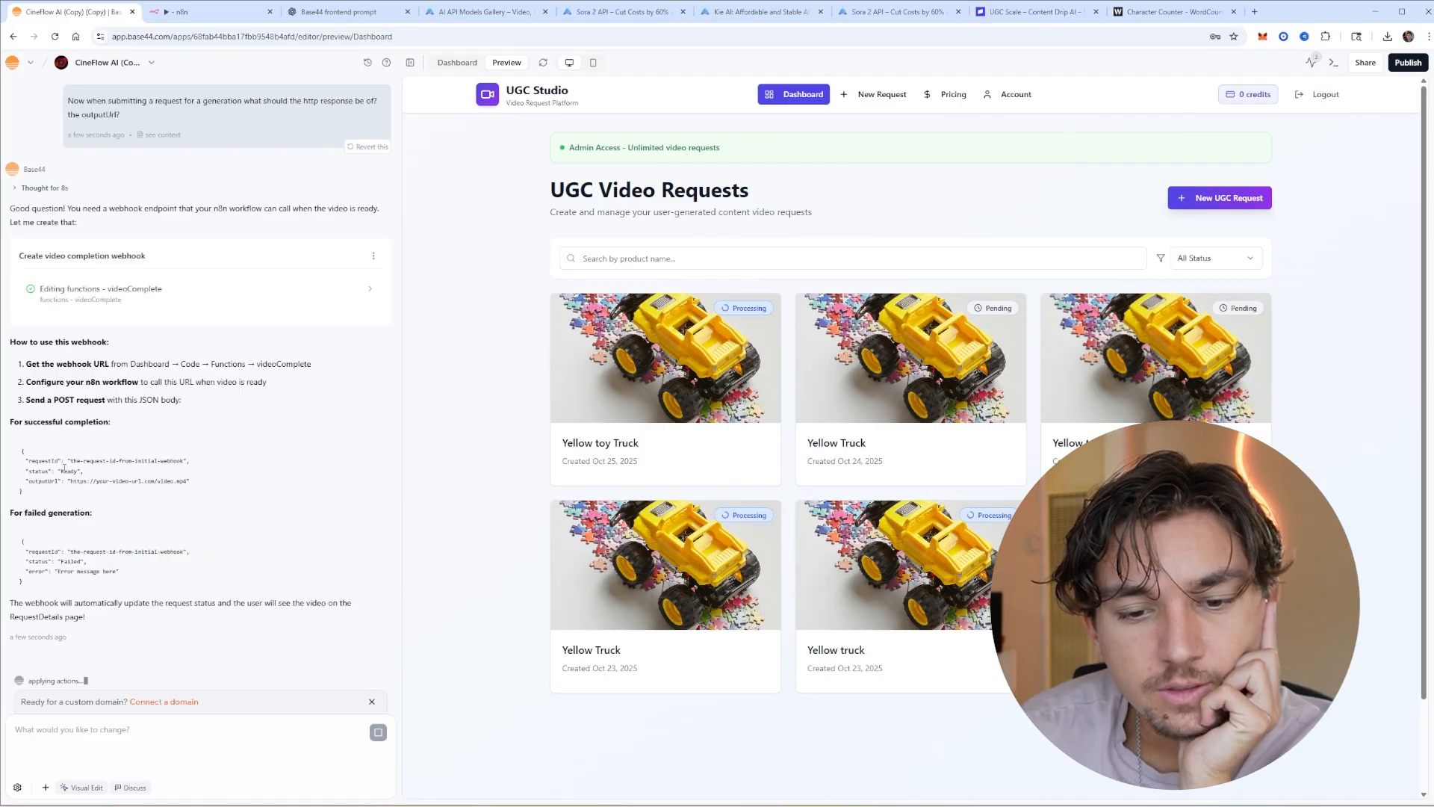
pyautogui.moveTo(27, 493); pyautogui.dragTo(22, 480)
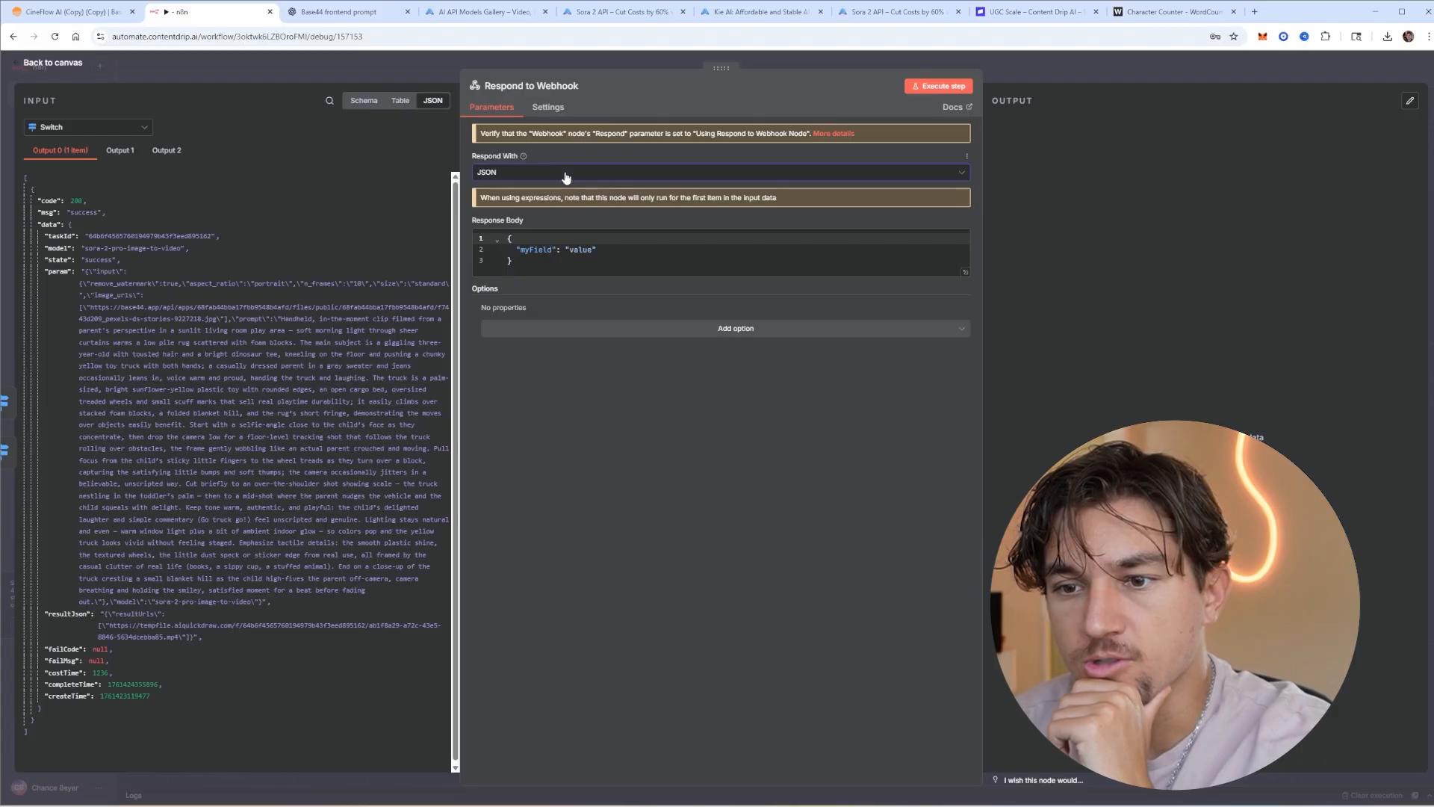
# Fill the JSON response body of n8n's Respond to Webhook node with the copied requestId, status and outputUrl sample
pyautogui.click(573, 157)
pyautogui.click(573, 251)
pyautogui.hotkey('ctrl', 'a')
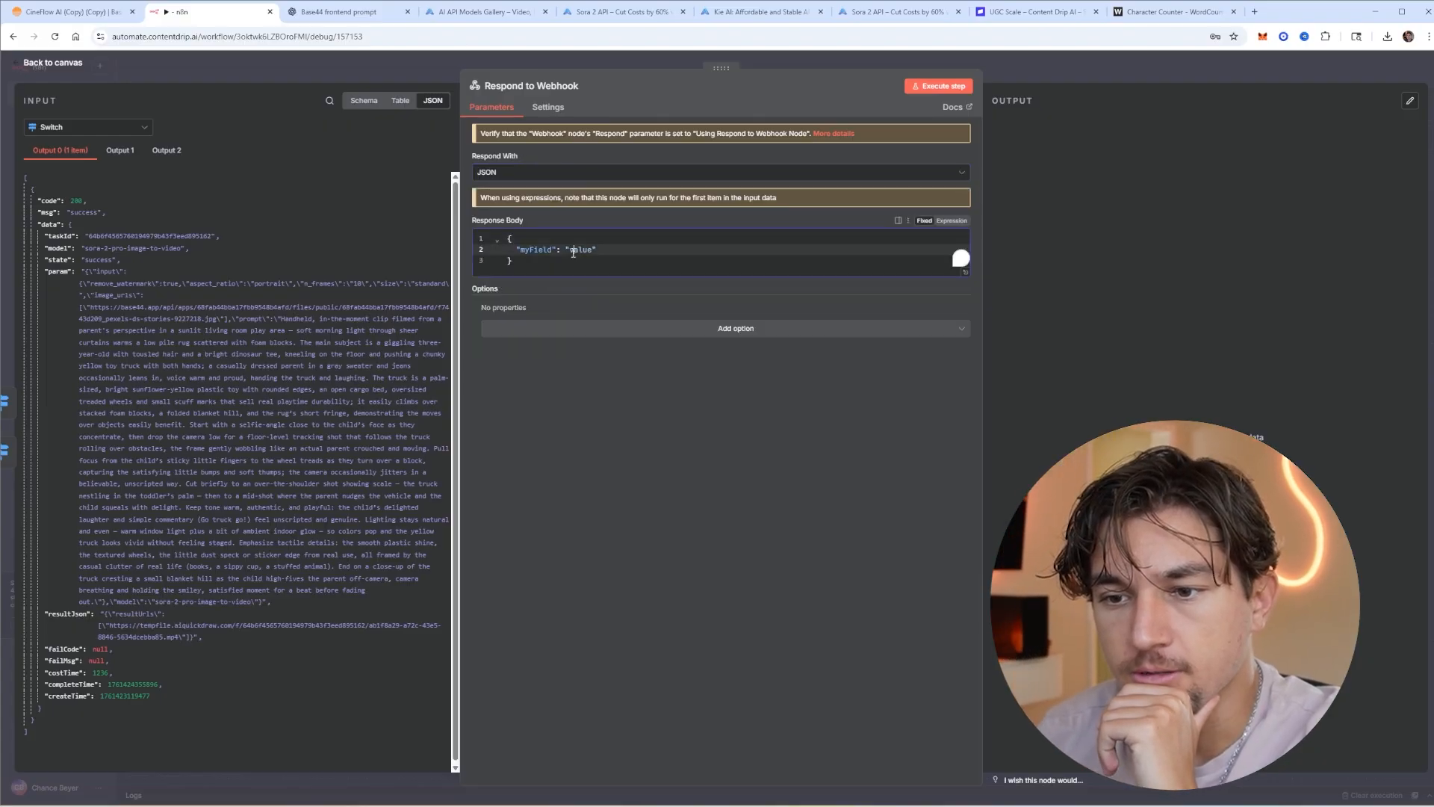
pyautogui.write('{   "requestId": "the-request-id-from-initial-webhook",   "status": "Ready",   "outputUrl": "https://your-video-url.com/video.mp4" }')
# Replace the requestId placeholder in the response body with the requestId from the Webhook node's body
pyautogui.moveTo(579, 250); pyautogui.dragTo(737, 254)
pyautogui.press('BackSpace')
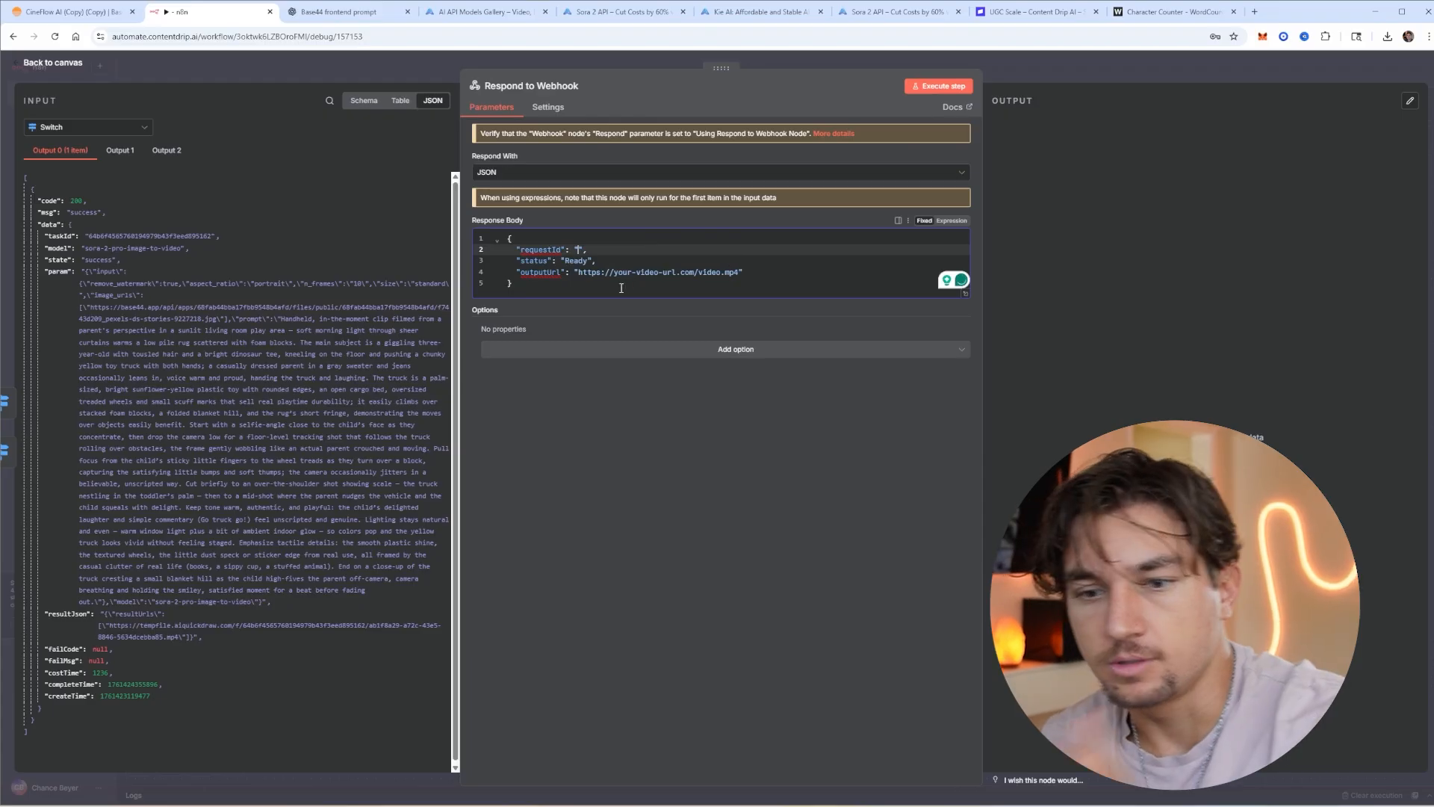
pyautogui.click(89, 127)
pyautogui.click(140, 214)
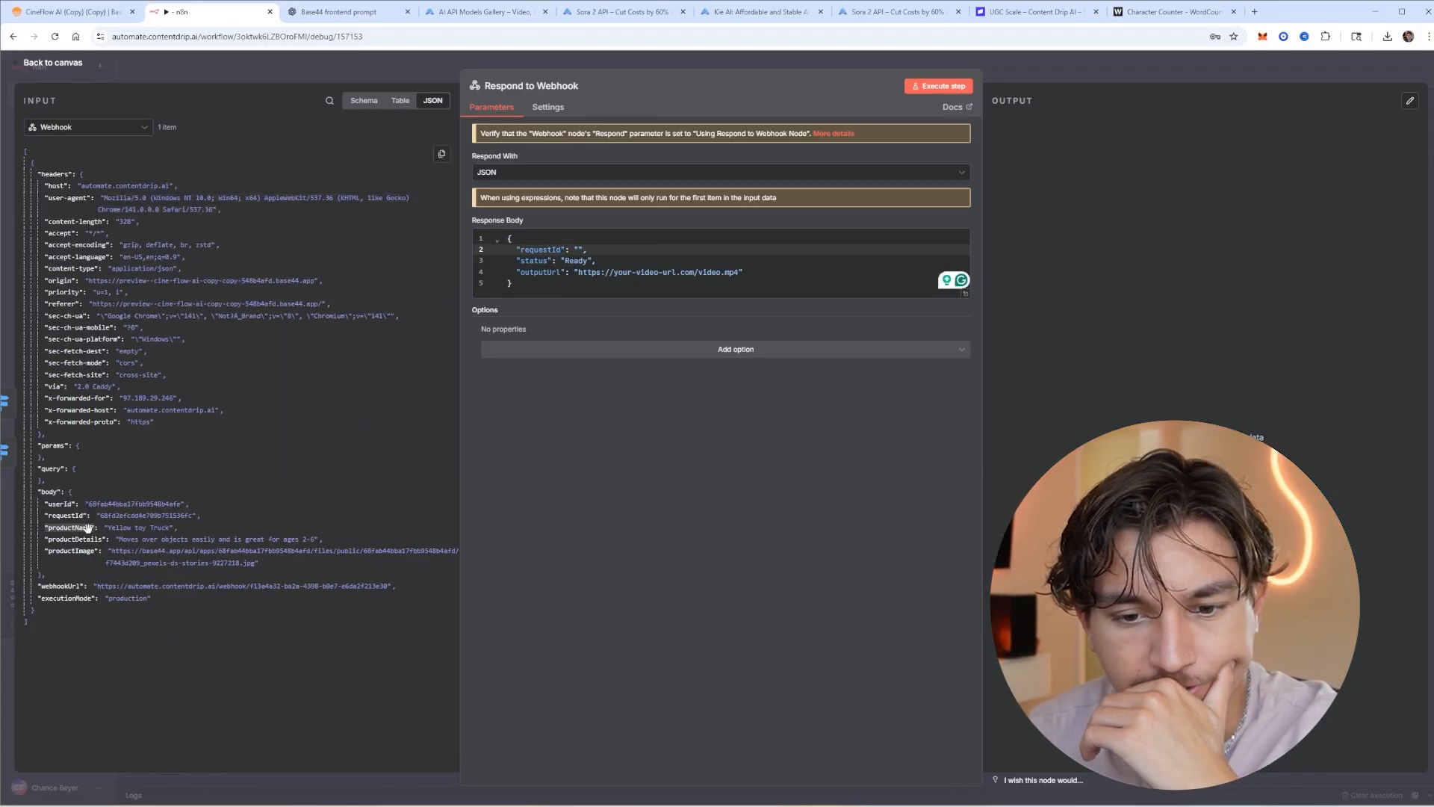
pyautogui.moveTo(74, 516); pyautogui.dragTo(566, 275)
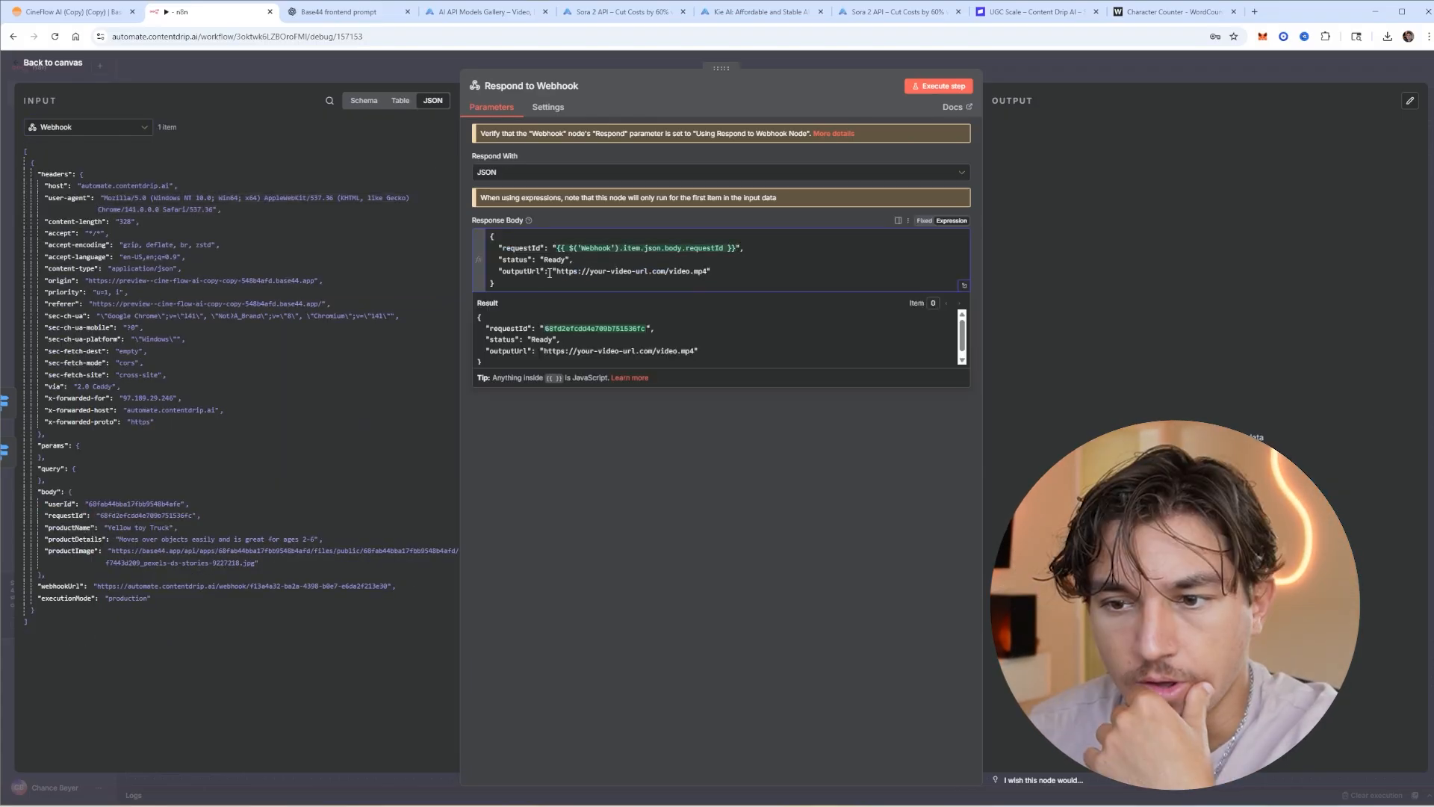
# Replace the placeholder outputUrl with the Switch output's resultJson, wrapped as {{ JSON.parse($json.data.resultJson) }}
pyautogui.moveTo(706, 272); pyautogui.dragTo(556, 271)
pyautogui.press('BackSpace')
pyautogui.click(122, 129)
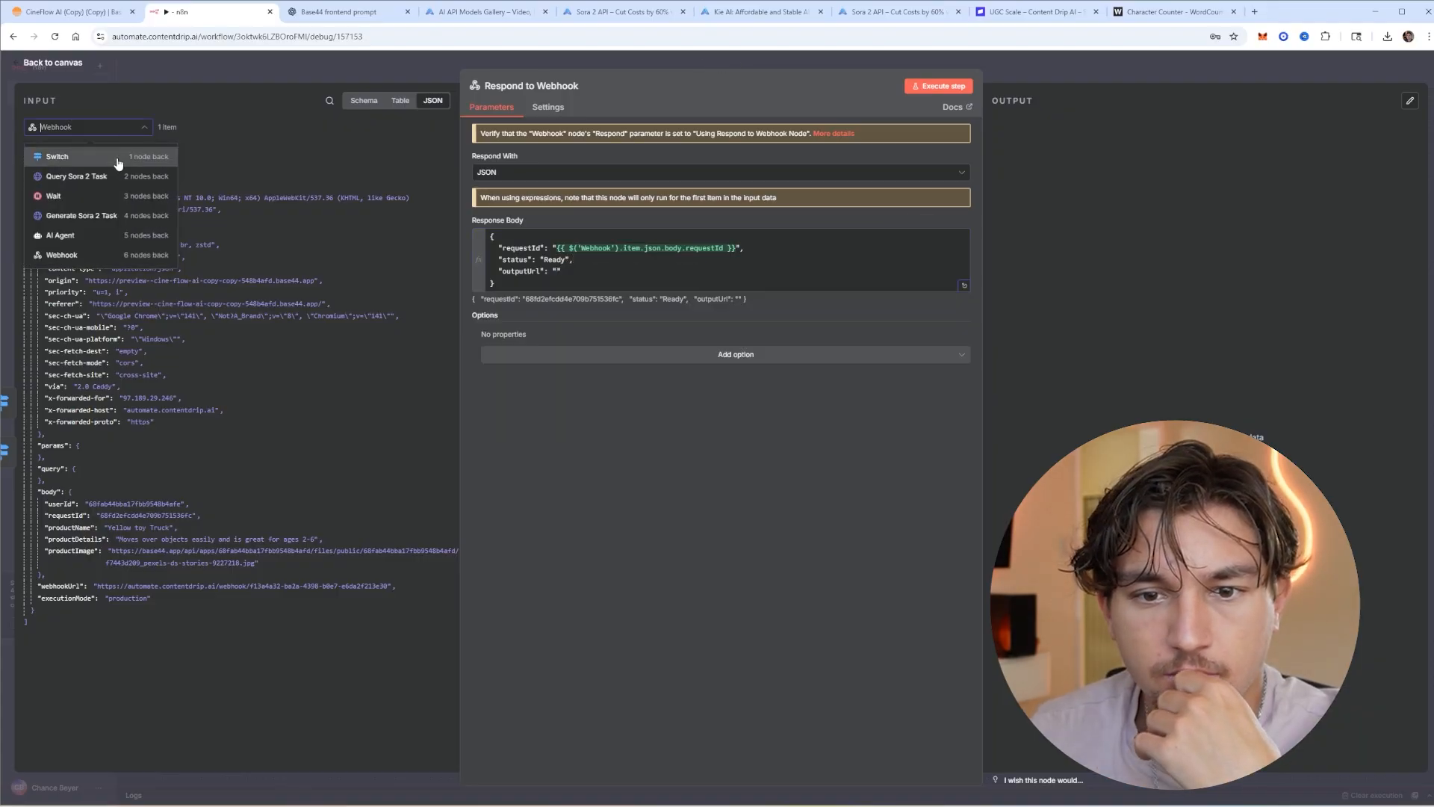
pyautogui.click(120, 155)
pyautogui.moveTo(67, 601); pyautogui.dragTo(556, 273)
pyautogui.write('JSON.parse($json.data.resultJson) }}')
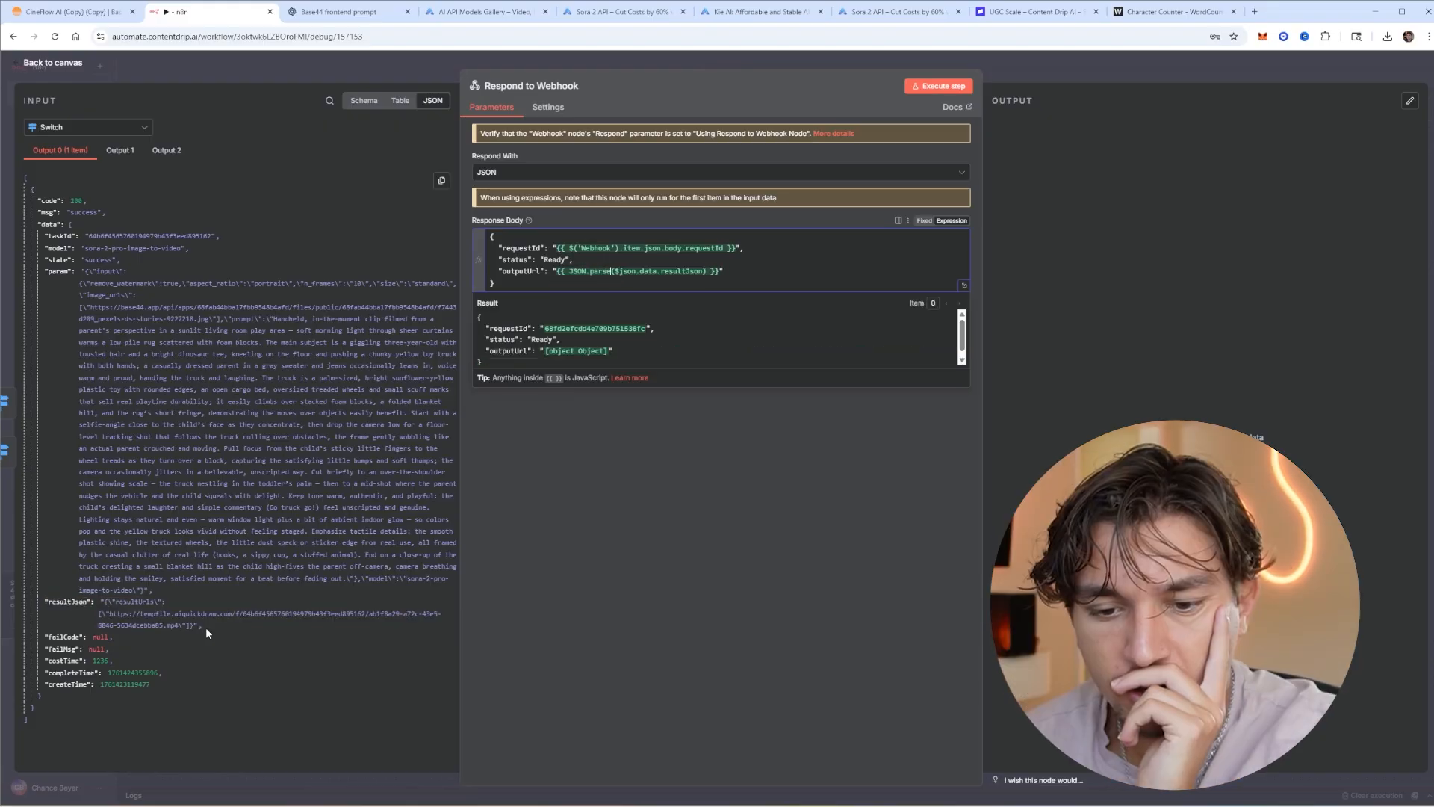
# Ask ChatGPT how to extract the URL from the copied resultJson and append .resultUrls[0] to the outputUrl expression in n8n
pyautogui.moveTo(205, 626); pyautogui.dragTo(51, 606)
pyautogui.hotkey('ctrl', 'Tab')
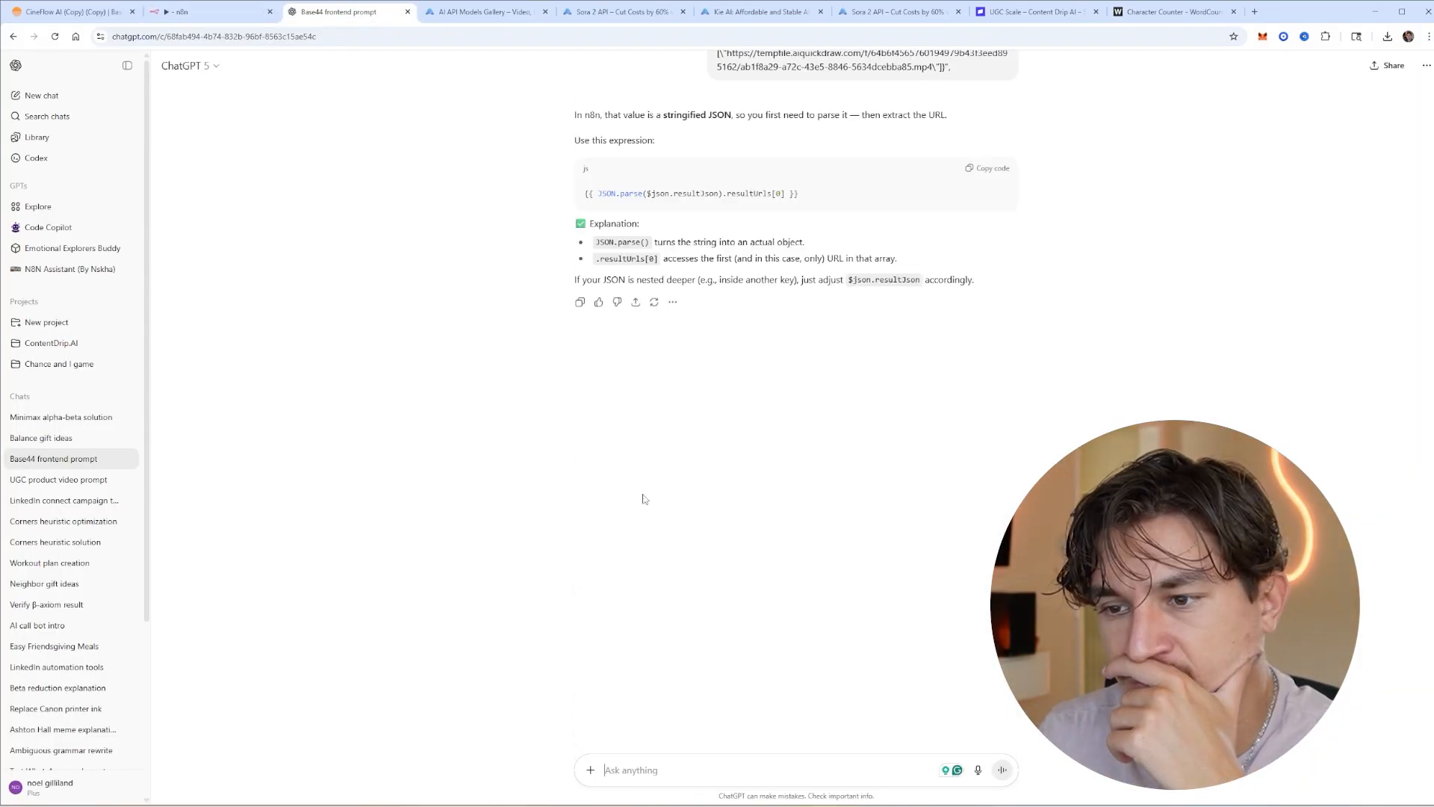
pyautogui.hotkey('ctrl', 'shift', 'Tab')
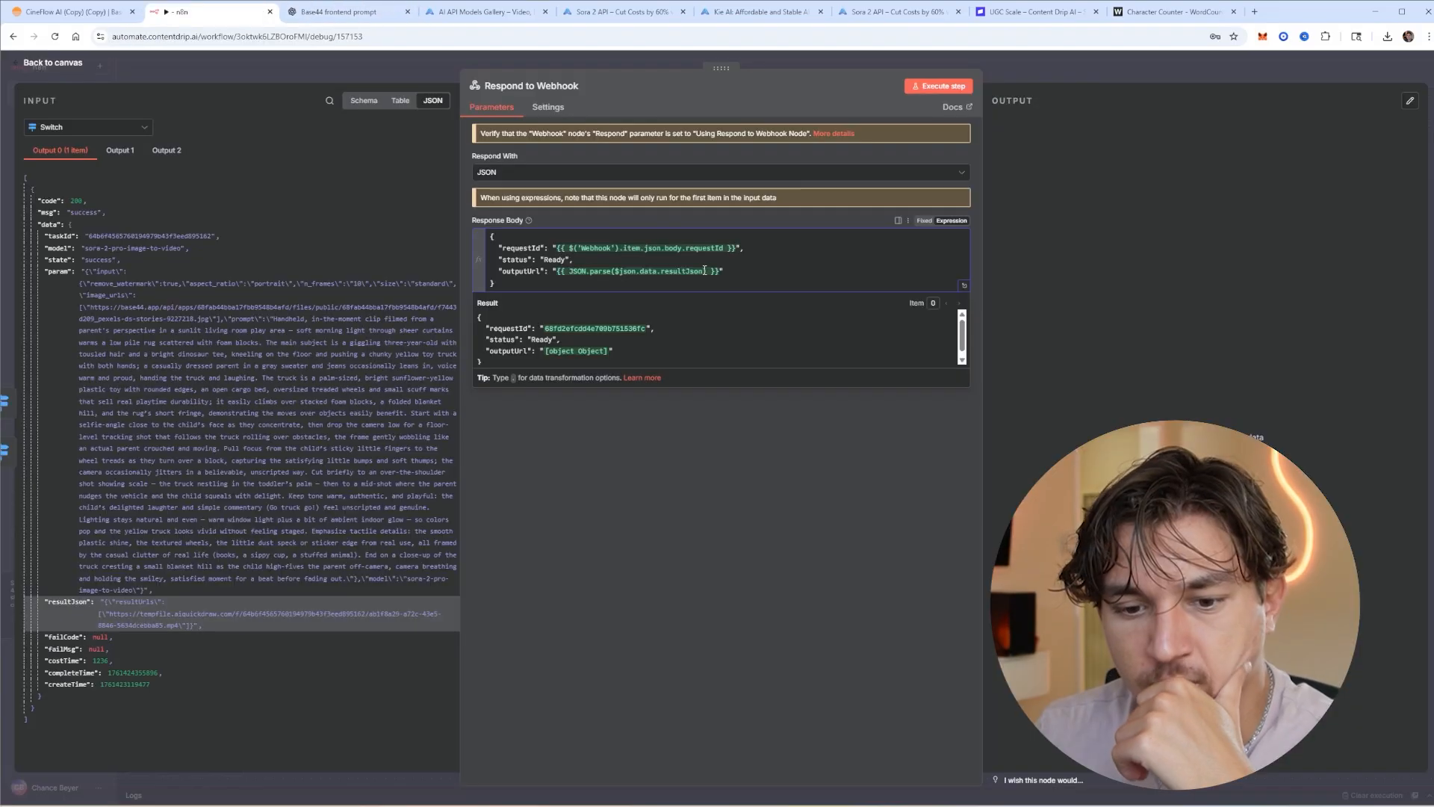
pyautogui.write('.resultUrls[0]')
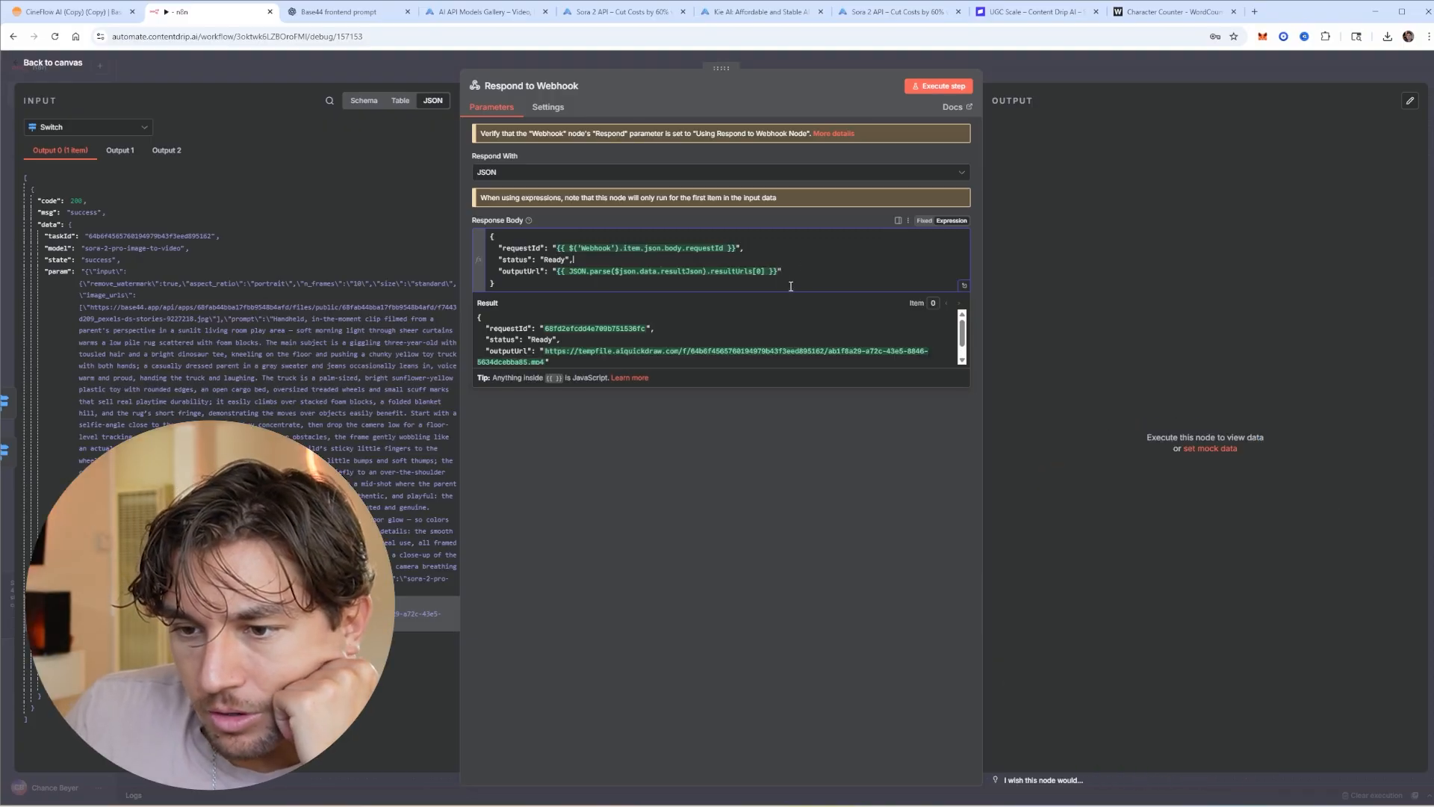
# Rename the response node to "Respond to Webhook Success" and duplicate it for the failure response
pyautogui.click(565, 87)
pyautogui.press('Right')
pyautogui.write('S')
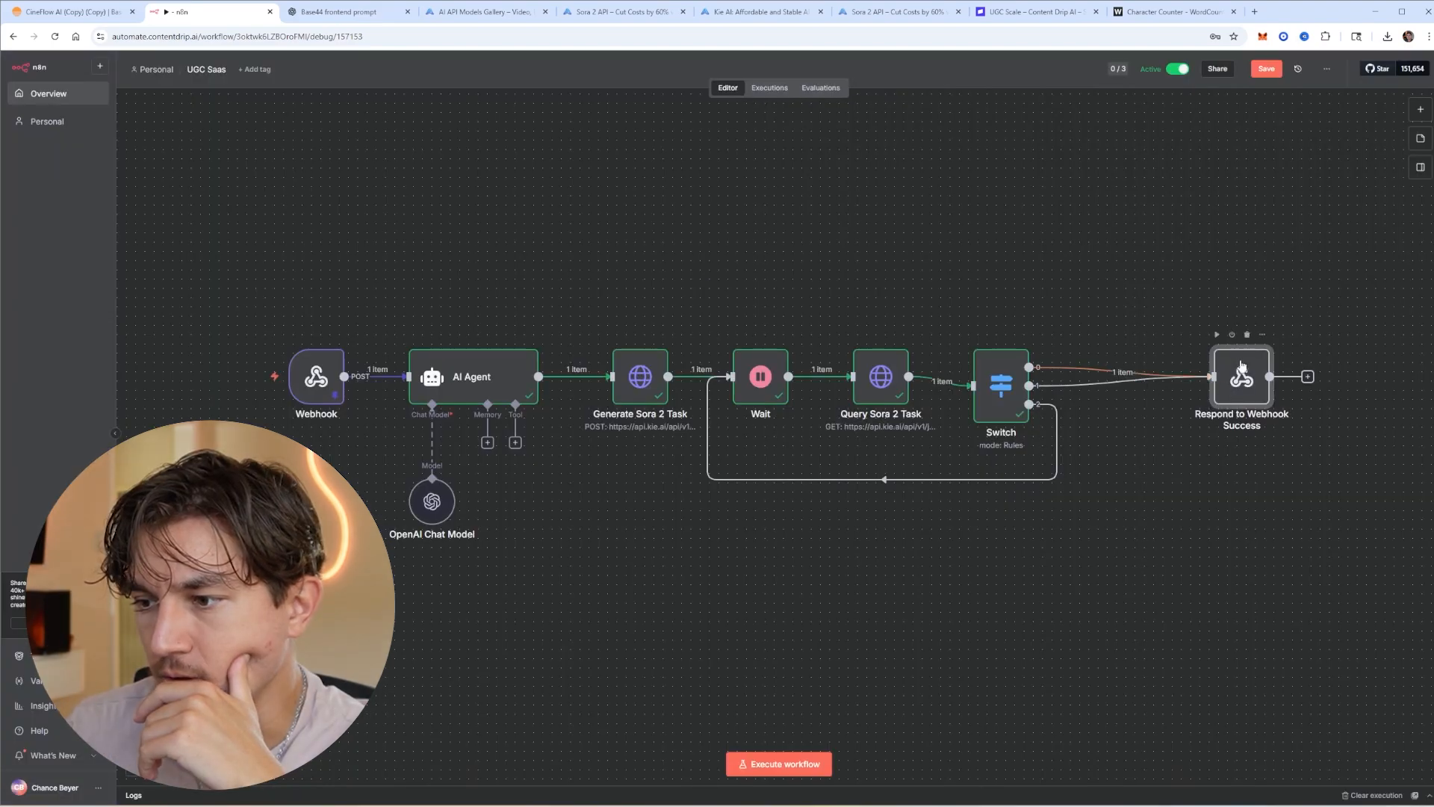
pyautogui.rightClick(1241, 373)
pyautogui.click(1261, 482)
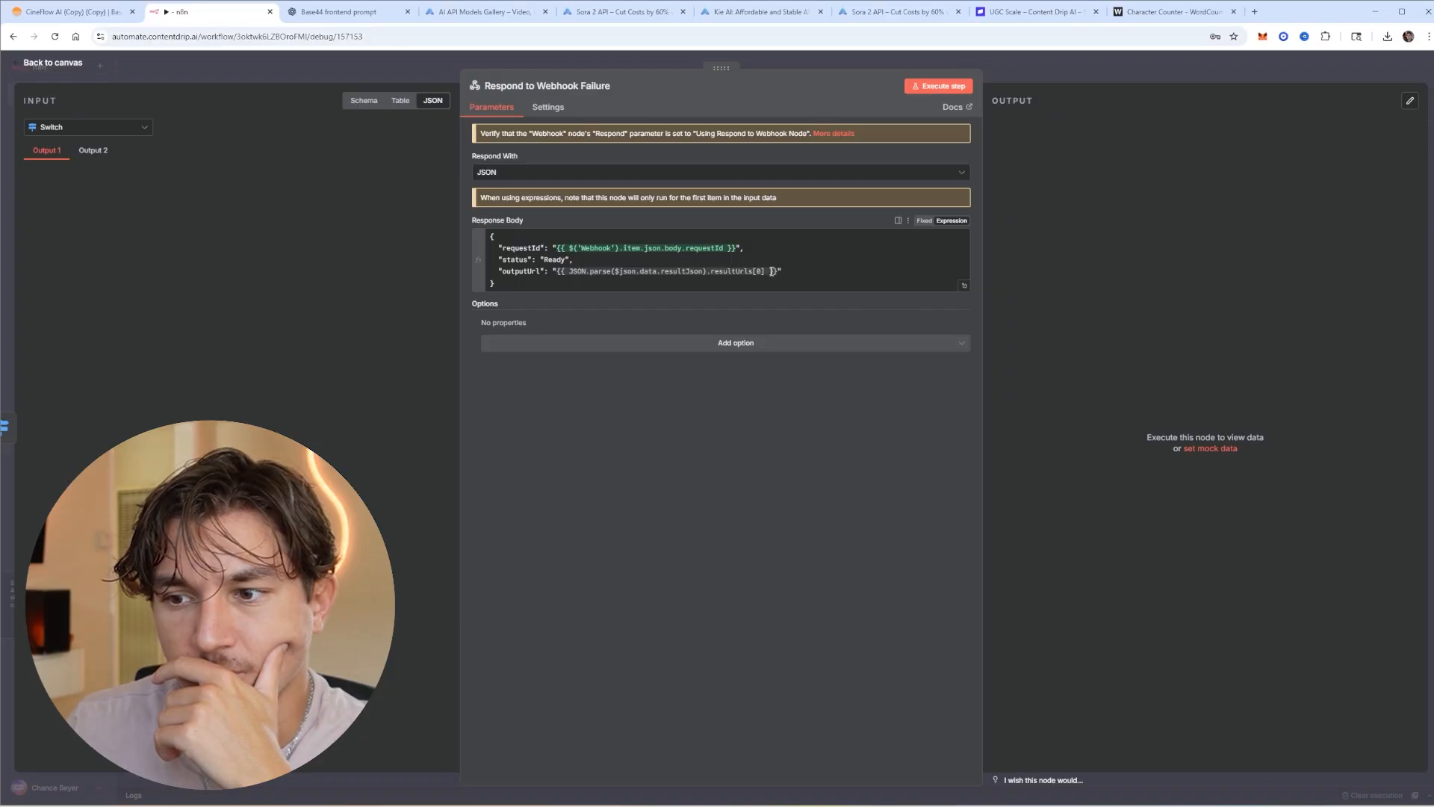
# Add the failed-generation JSON template to the failure response body and replace its requestId placeholder with the Webhook node's requestId expression
pyautogui.click(567, 283)
pyautogui.press('Return')
pyautogui.moveTo(737, 248); pyautogui.dragTo(556, 248)
pyautogui.hotkey('ctrl', 'c')
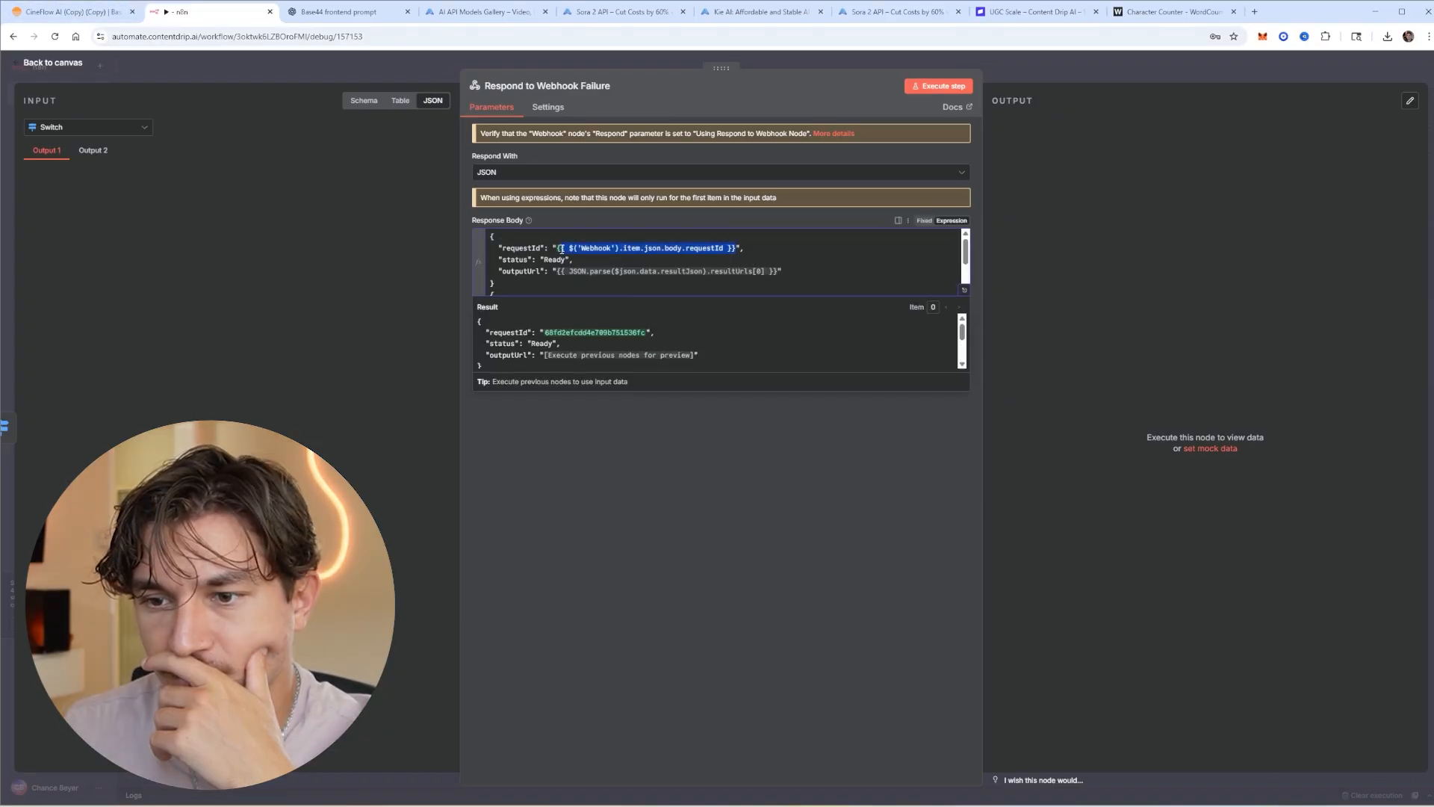
pyautogui.scroll(-1, 556, 253)
pyautogui.hotkey('ctrl', 'v')
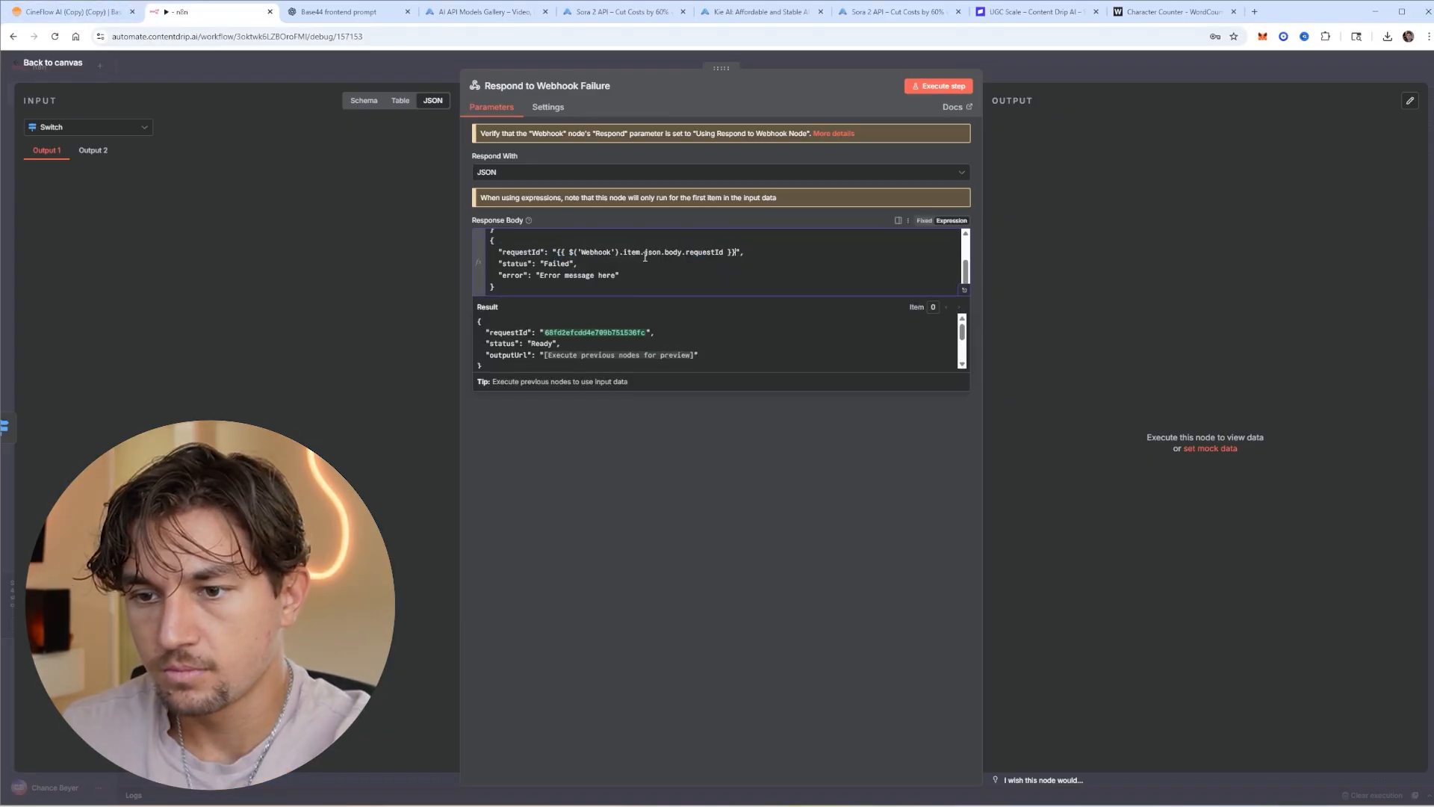
# Remove the duplicated success JSON from the failure response body, keeping only the requestId, "Failed" status and error fields
pyautogui.scroll(1, 590, 265)
pyautogui.moveTo(522, 284); pyautogui.dragTo(467, 232)
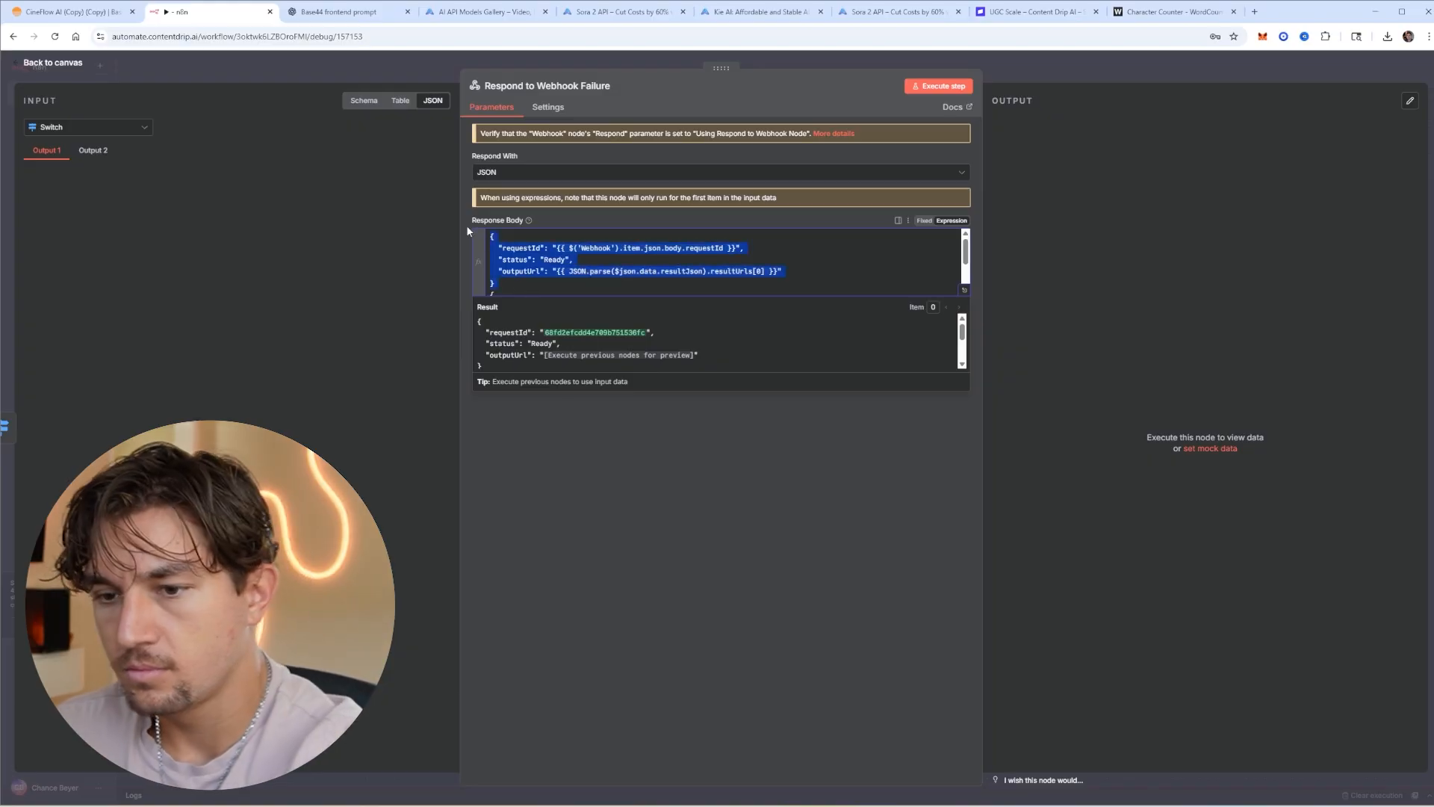
pyautogui.write('{   "requestId": "{{ $(\'Webhook\').item.json.body.requestId }}",   "status": "Failed",   "error": "Error message here" }')
pyautogui.press('Escape')
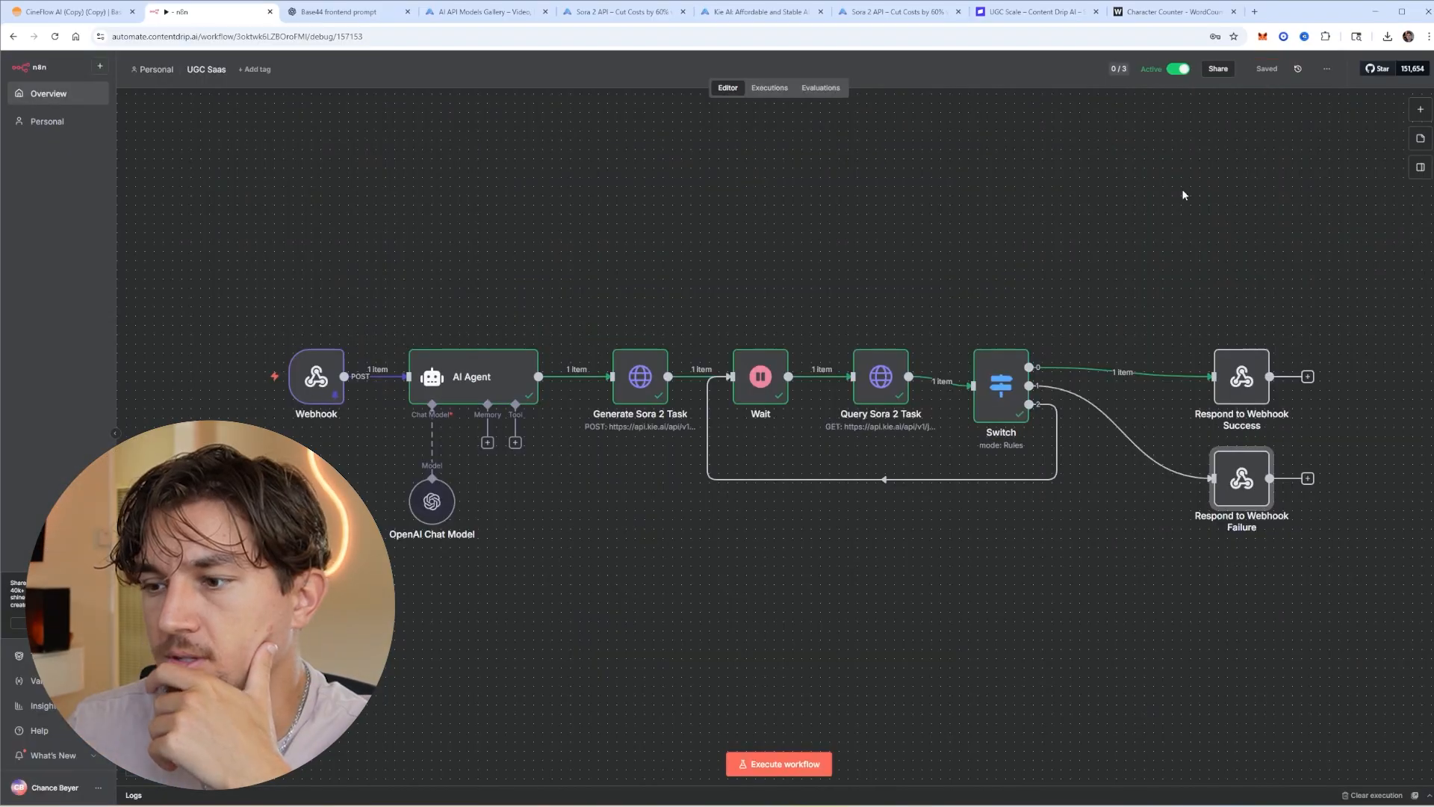
# Get the Sora 2 task ID from the canceled Oct 23, 17:47:27 execution and run Query Sora 2 Task with it as taskId
pyautogui.click(775, 91)
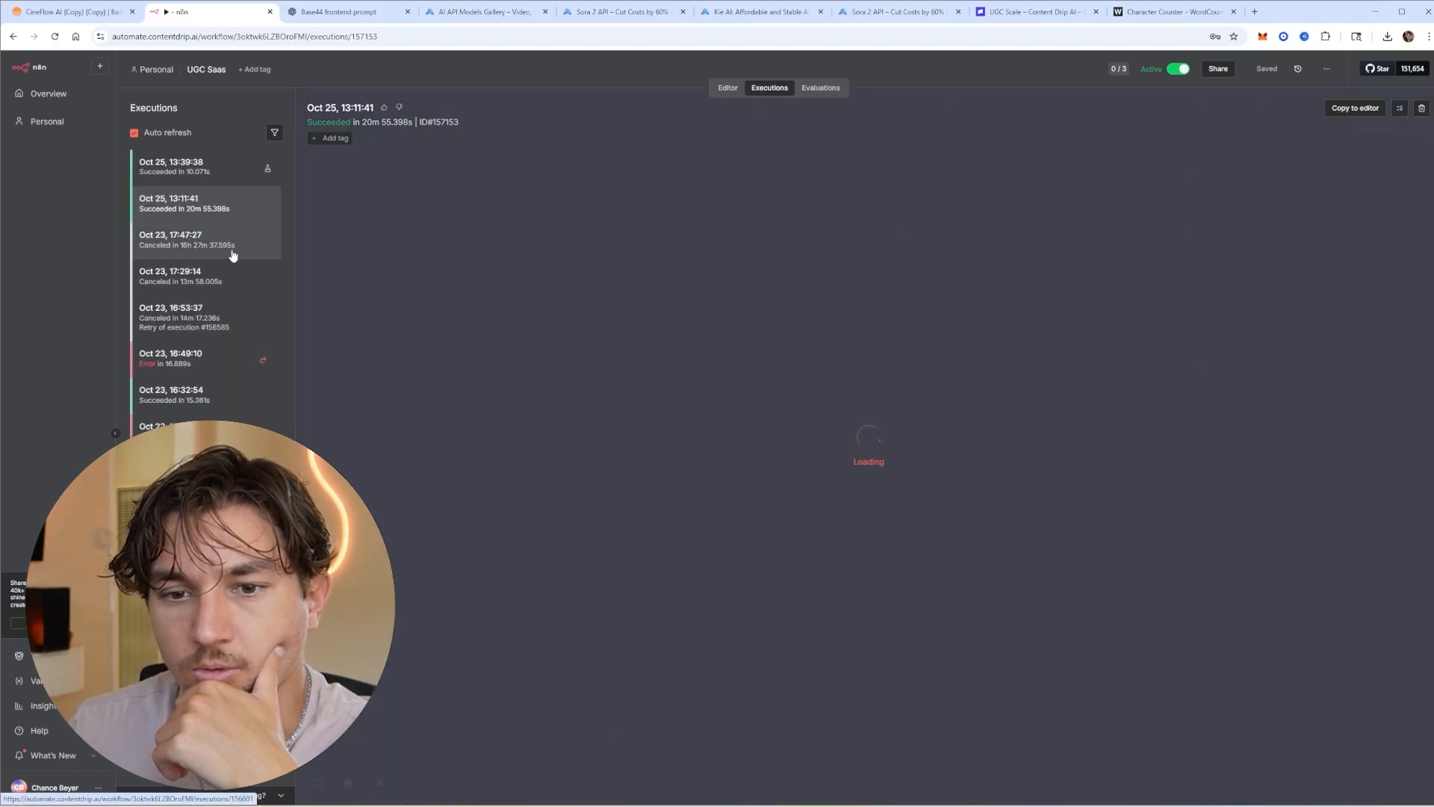
pyautogui.click(233, 256)
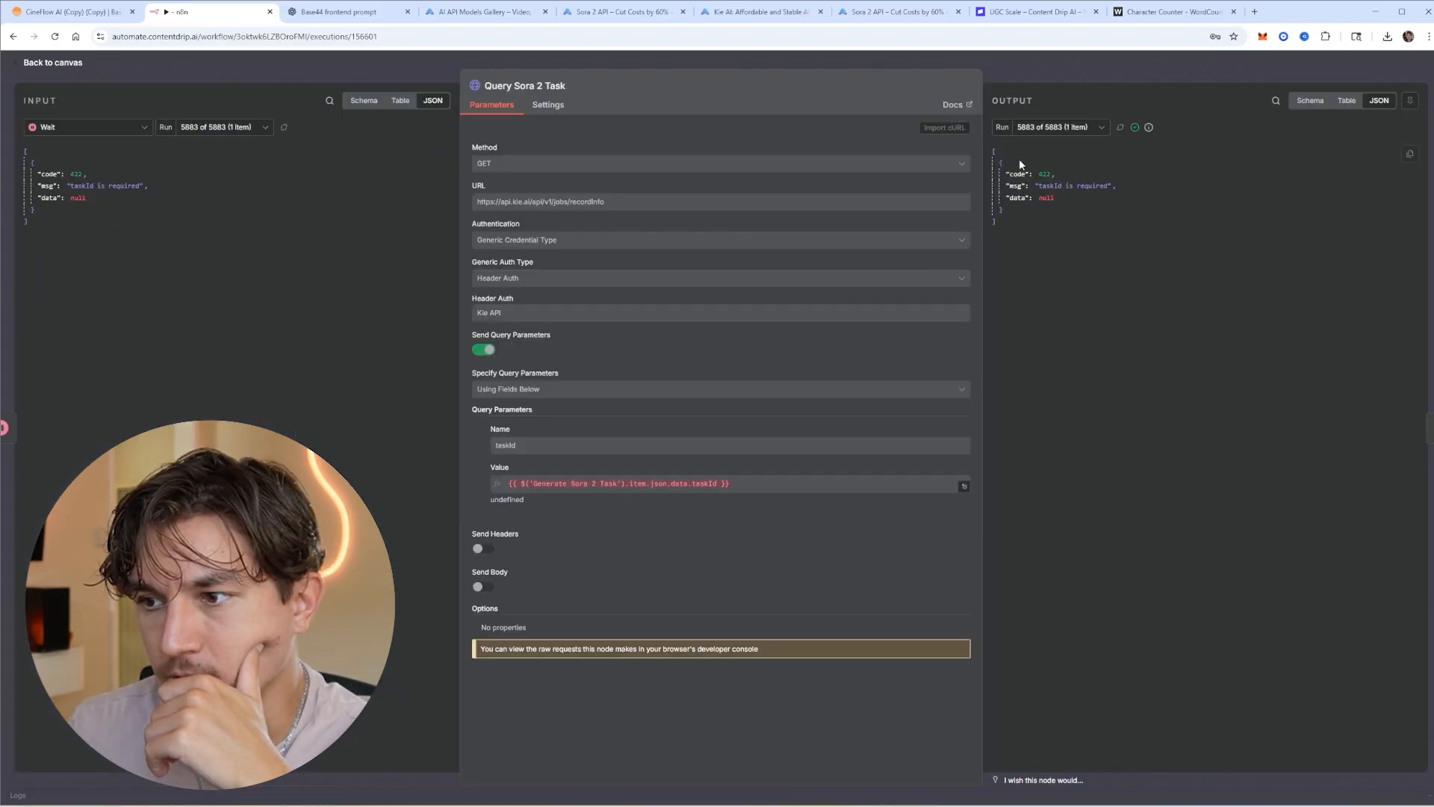
pyautogui.press('Escape')
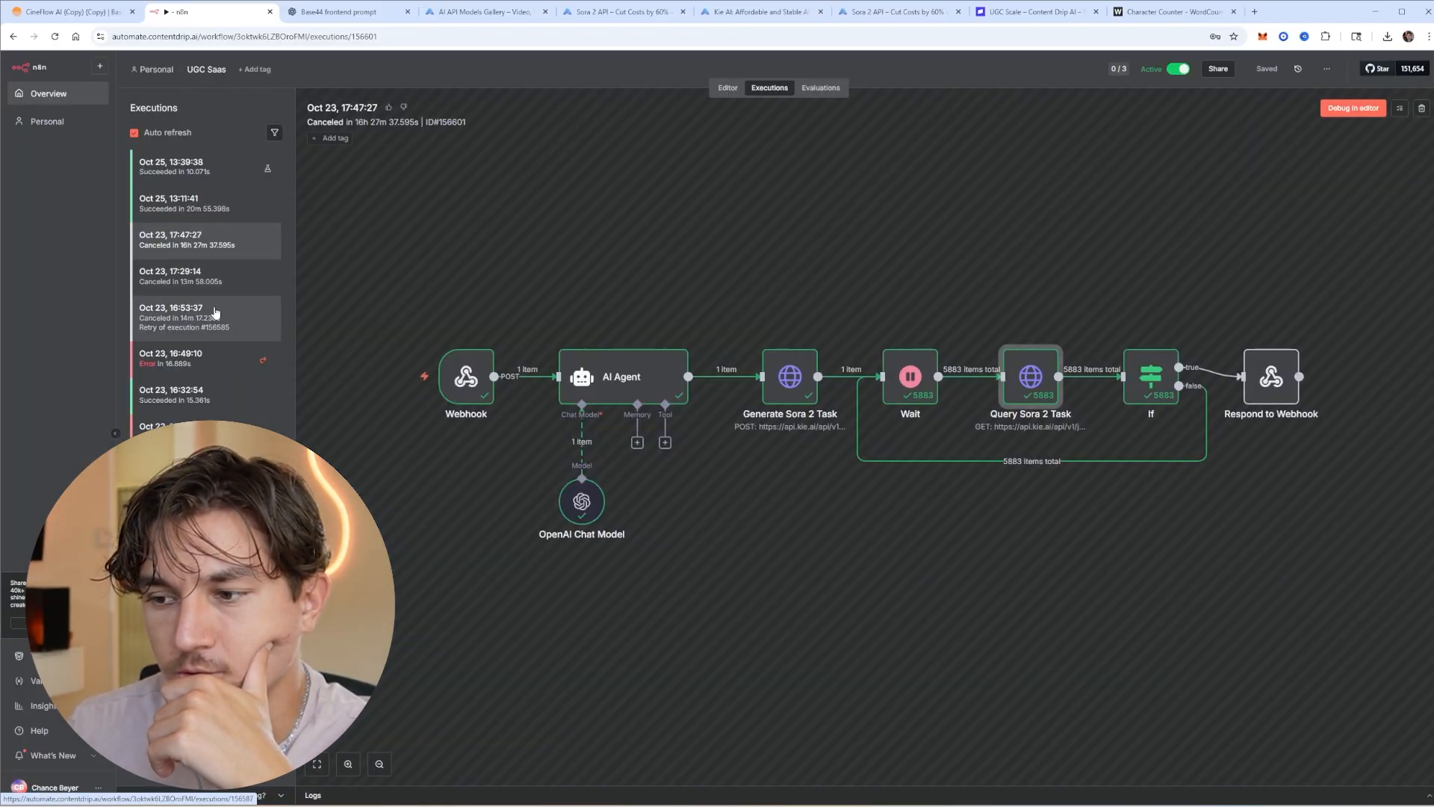
pyautogui.doubleClick(799, 381)
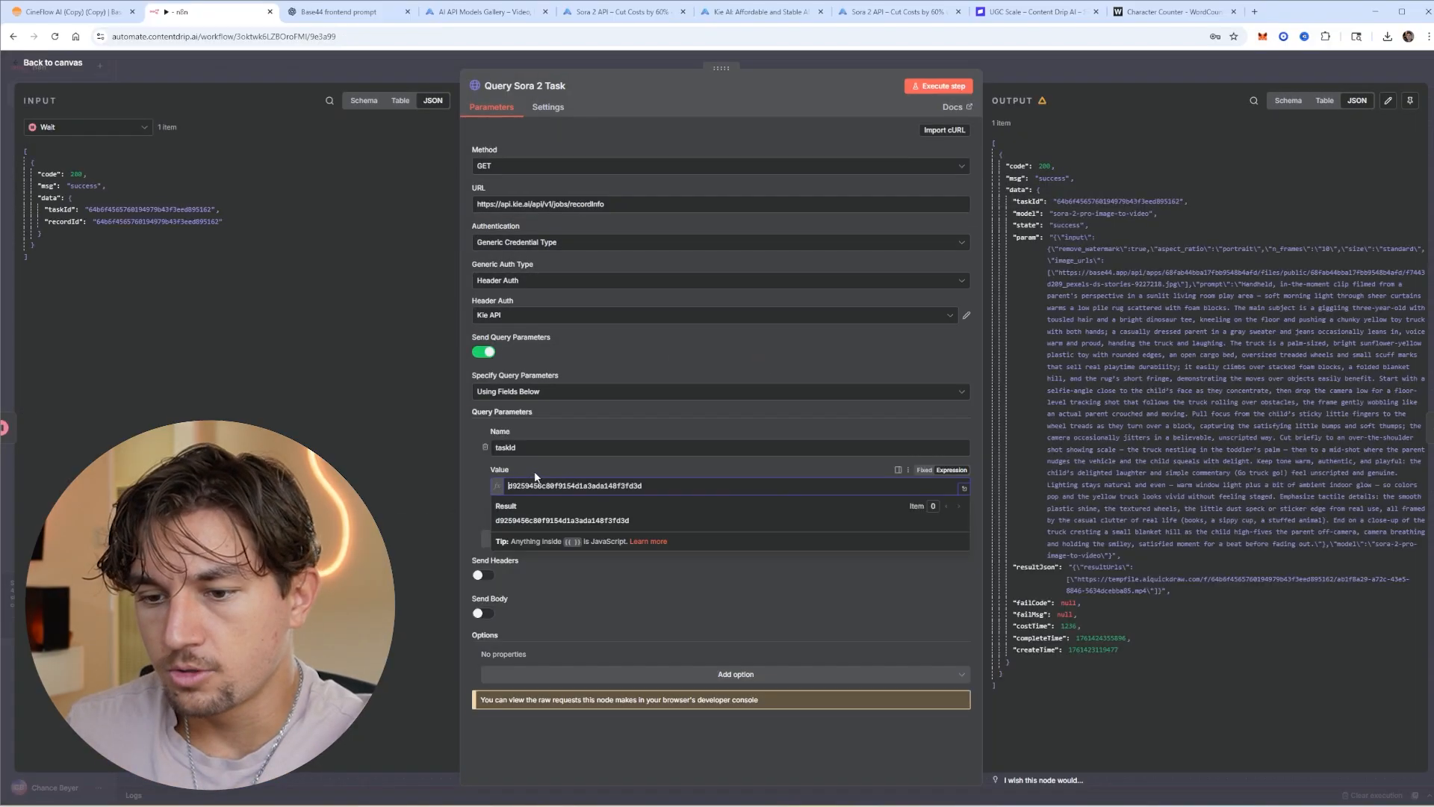
pyautogui.click(959, 87)
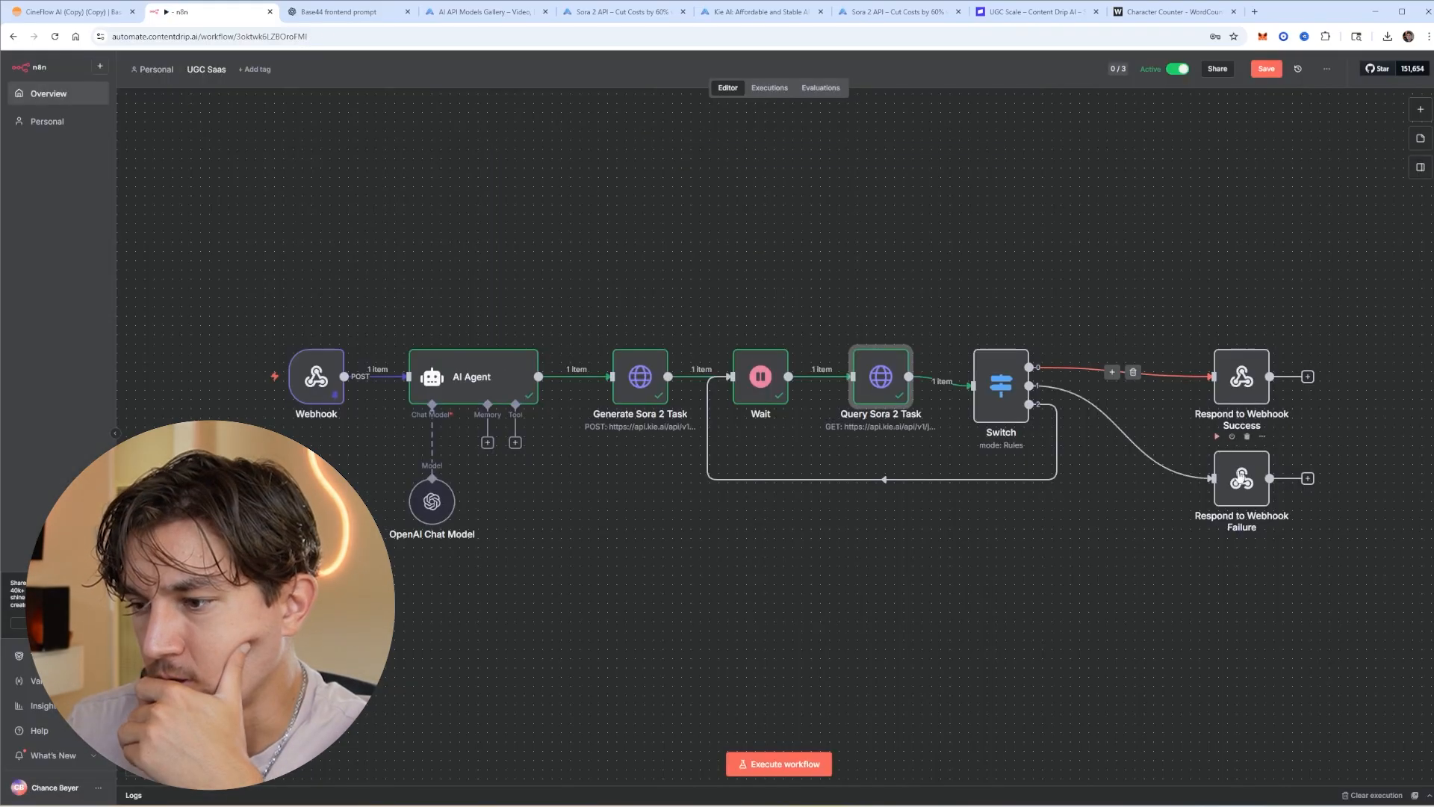
# Replace the failure response's error placeholder with {{ $json.data.failCode }}, a hyphen and the failure message field, and save the workflow
pyautogui.doubleClick(1241, 476)
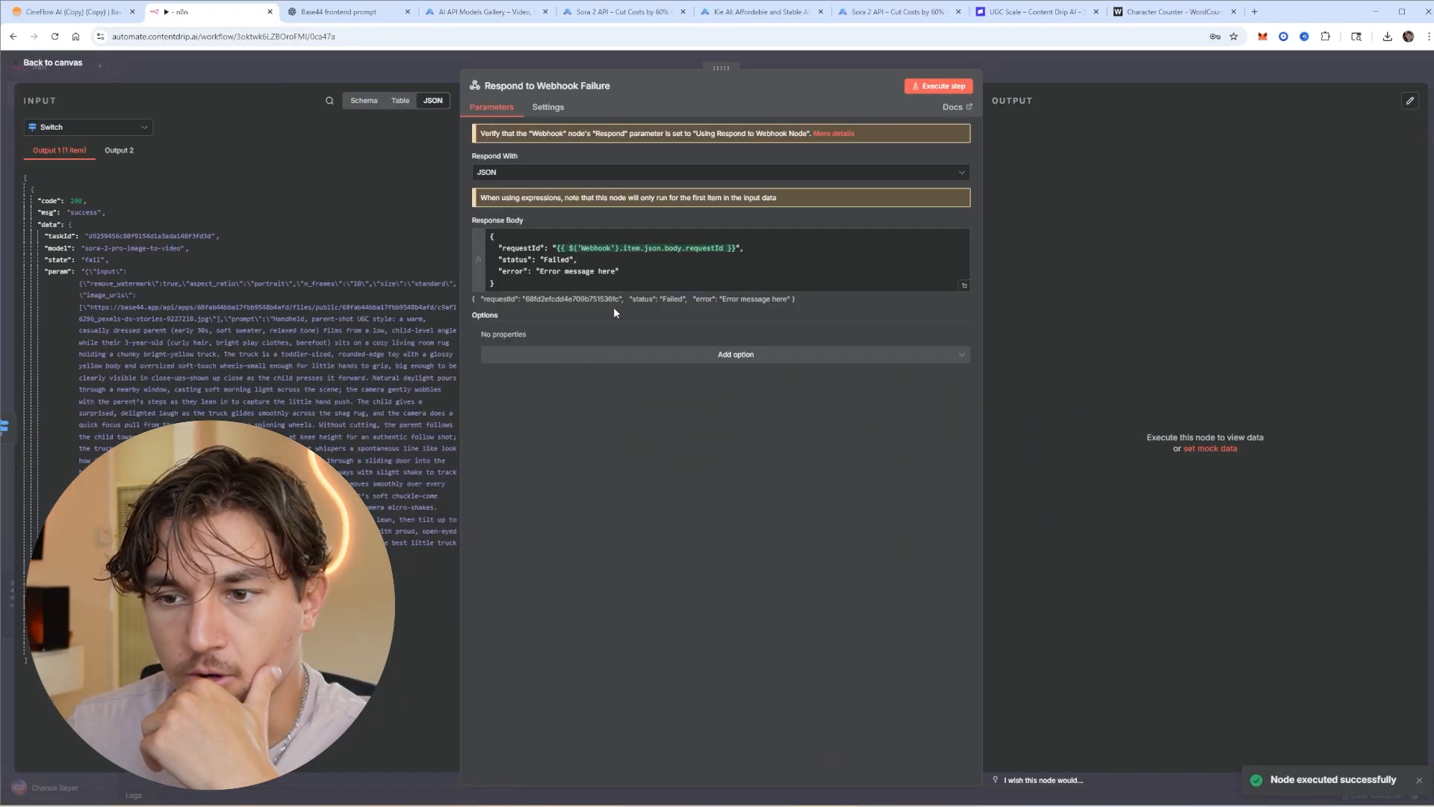
pyautogui.moveTo(617, 271); pyautogui.dragTo(540, 271)
pyautogui.press('BackSpace')
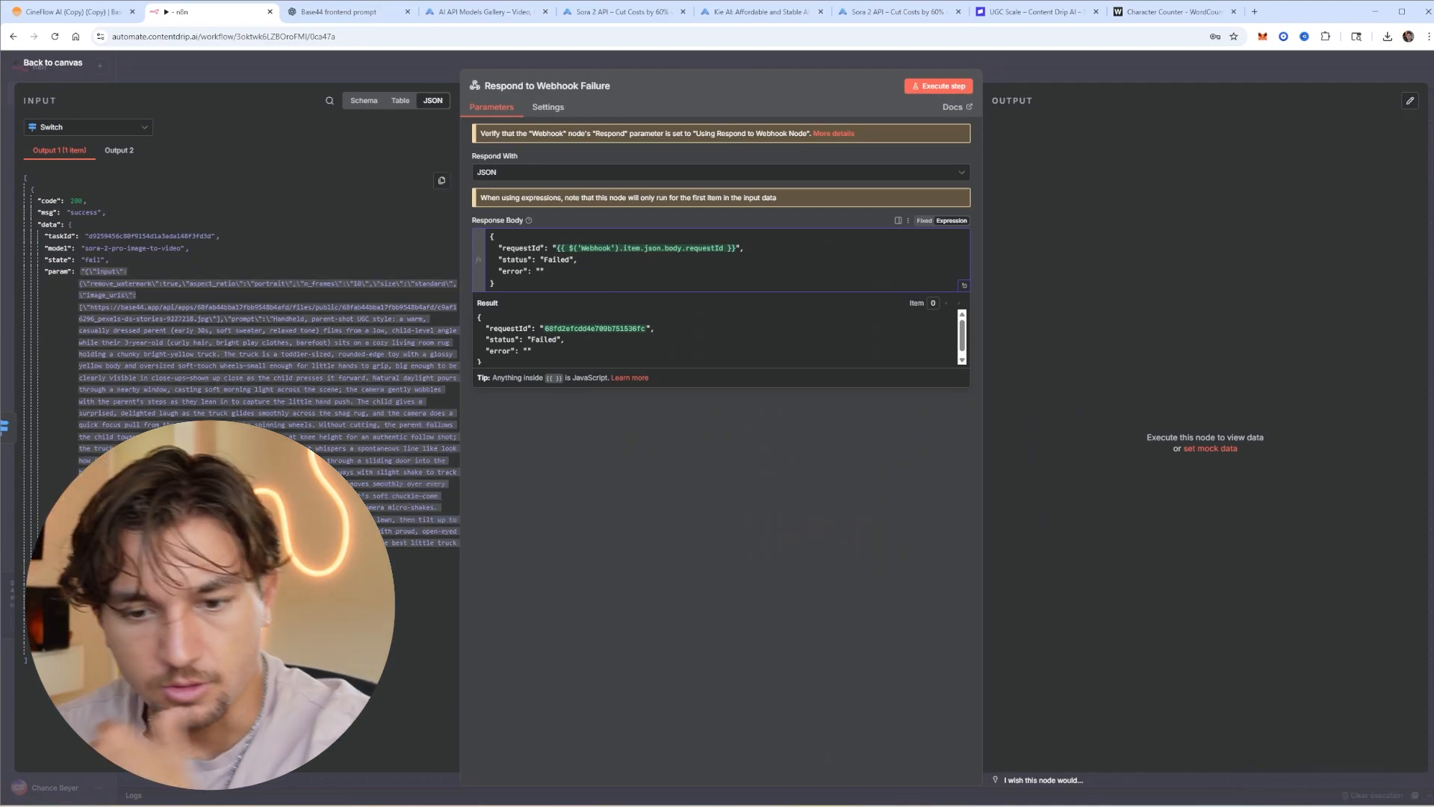
pyautogui.moveTo(539, 272); pyautogui.dragTo(541, 272)
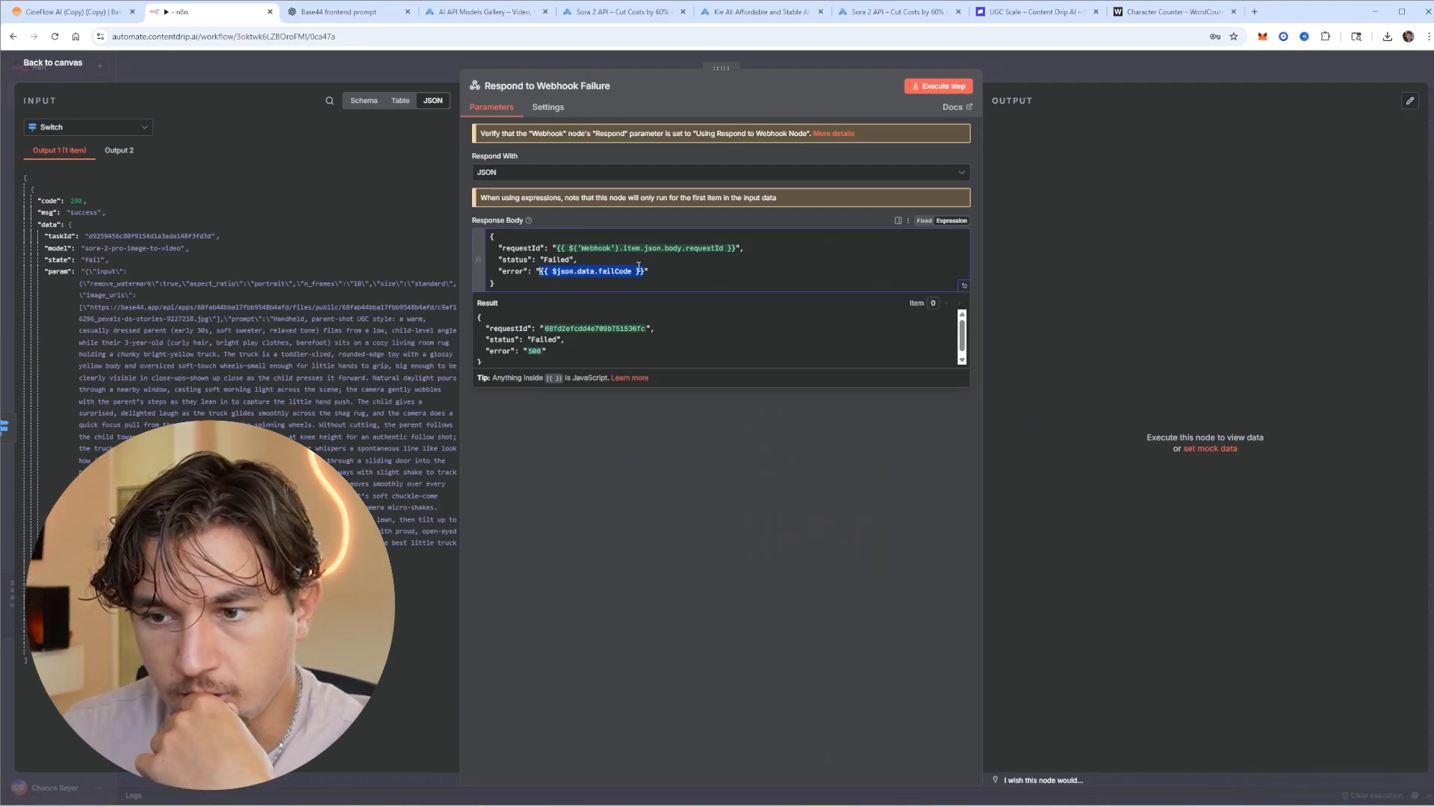
pyautogui.write('-')
pyautogui.moveTo(60, 590); pyautogui.dragTo(660, 281)
pyautogui.hotkey('ctrl', 's')
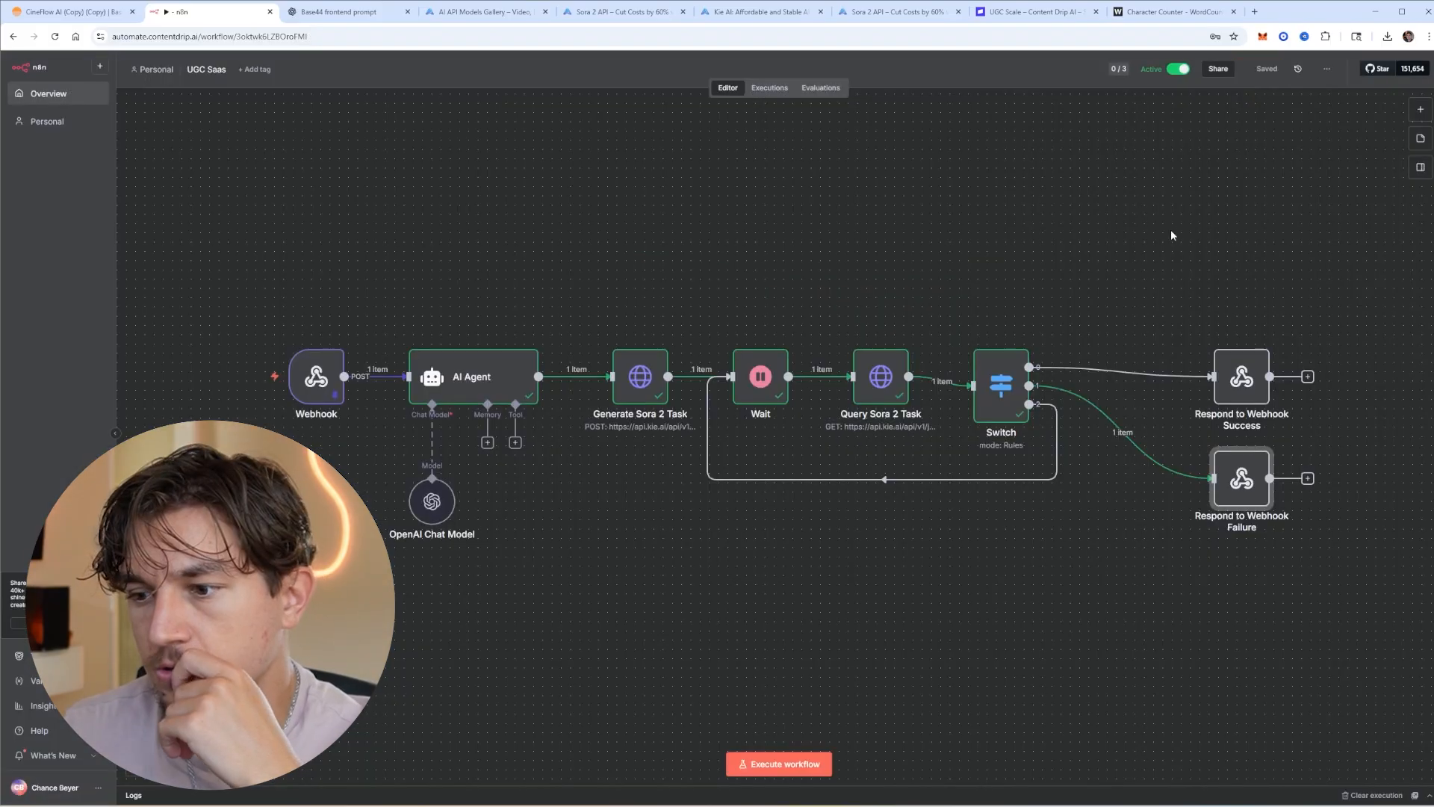
# Rerun Query Sora 2 Task with the successful generation's task ID and execute the Respond to Webhook Success node
pyautogui.click(895, 385)
pyautogui.doubleClick(870, 394)
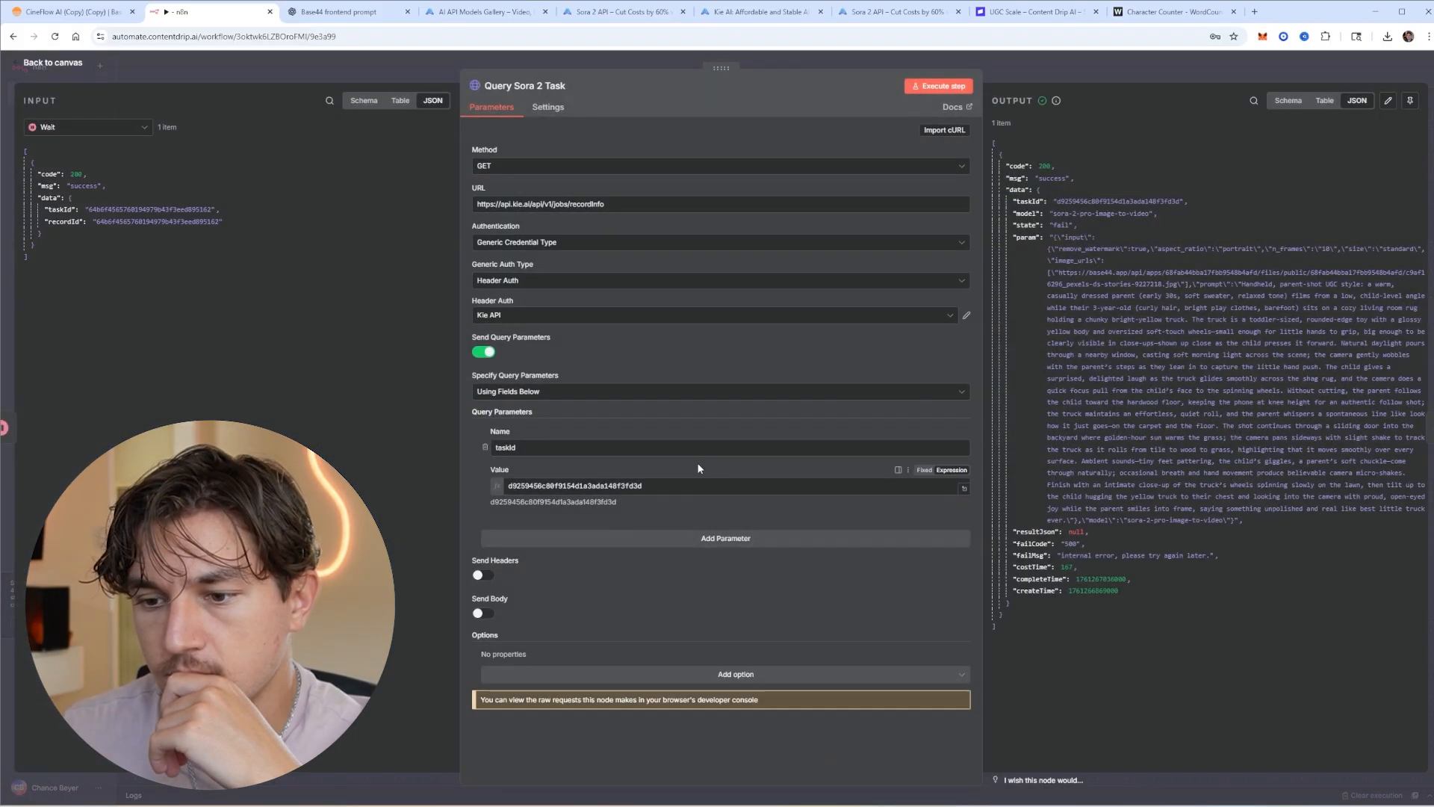
pyautogui.press('Escape')
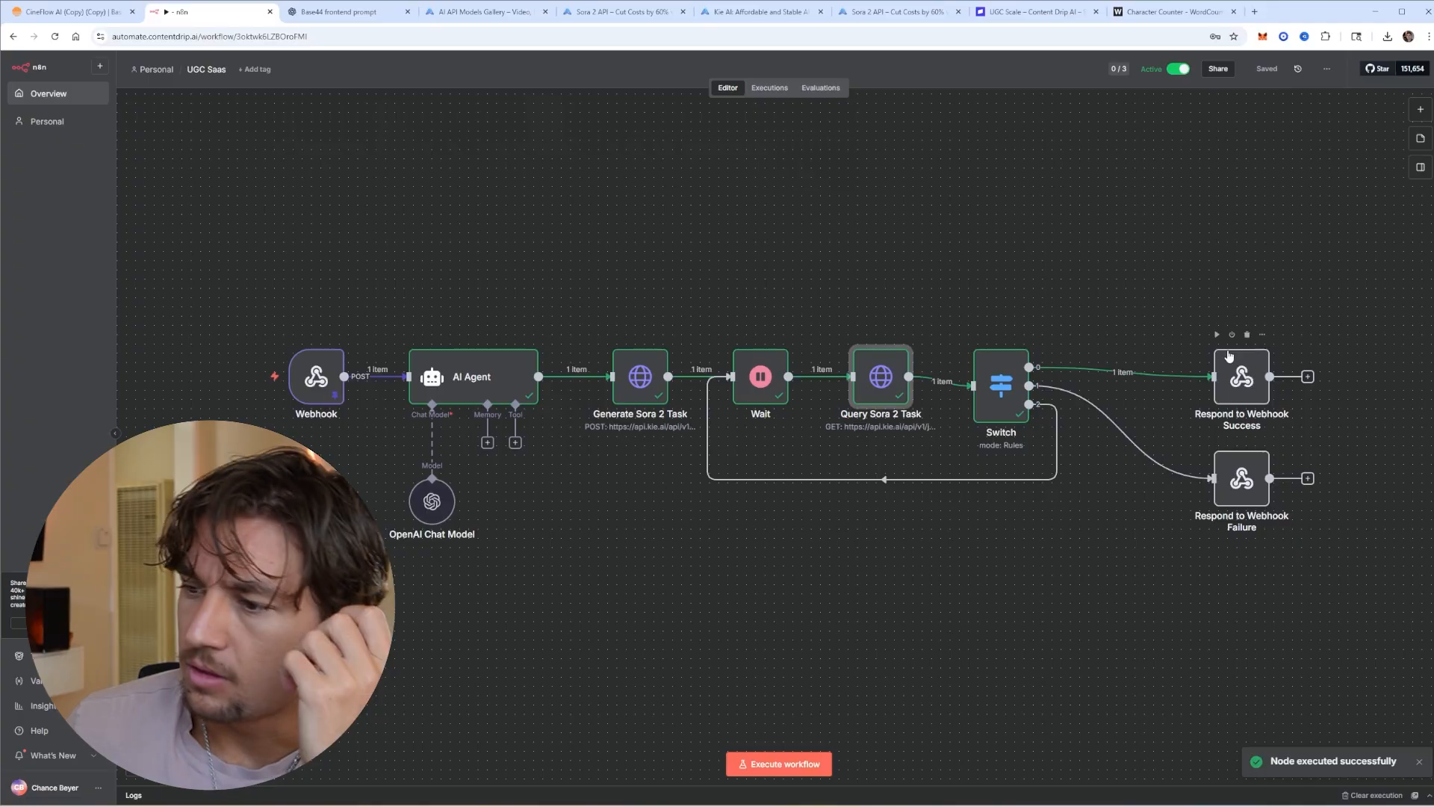
pyautogui.click(1219, 336)
# Switch to Base44, reload the Yellow toy Truck request and ask the AI chat why the frontend did not change status with the video
pyautogui.click(74, 12)
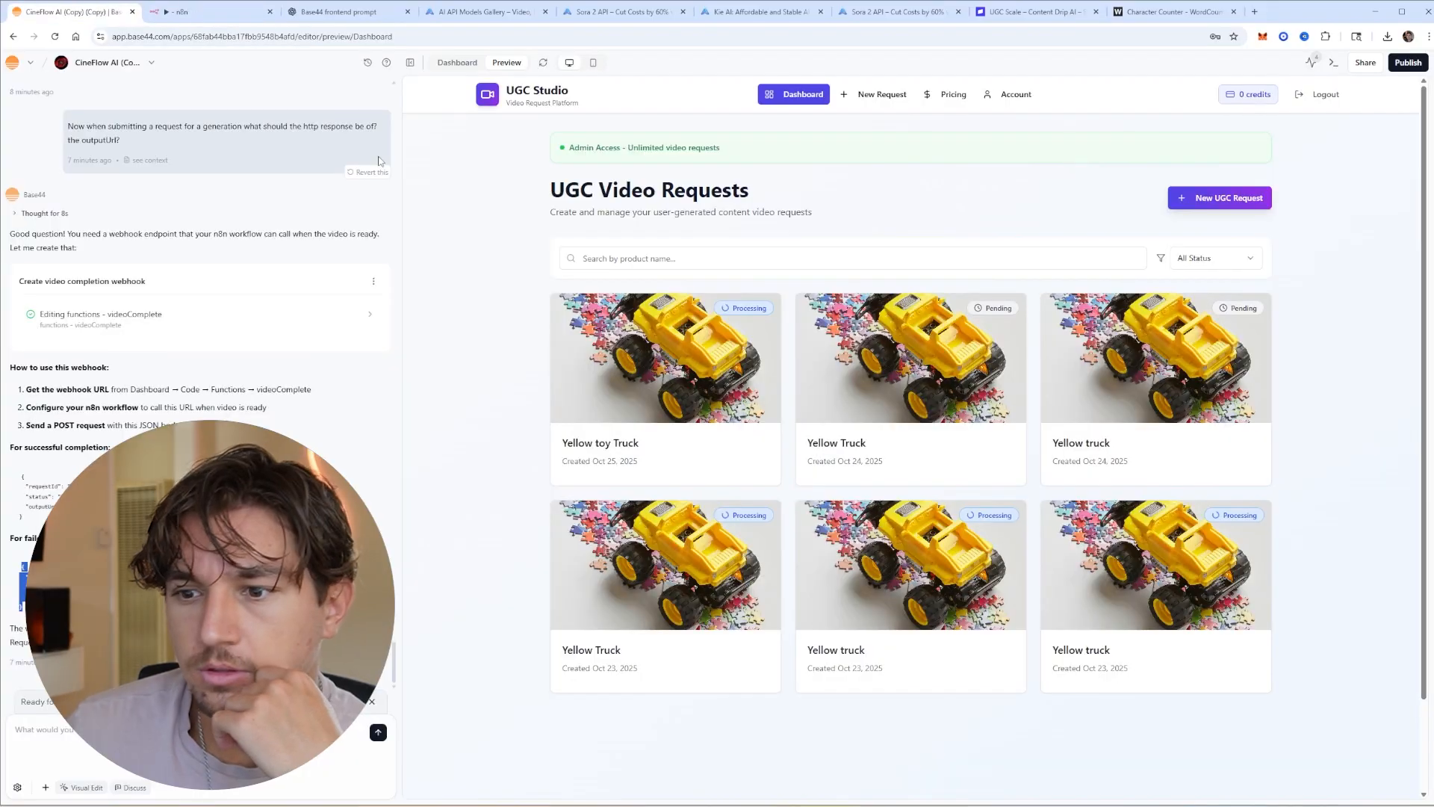
pyautogui.click(56, 37)
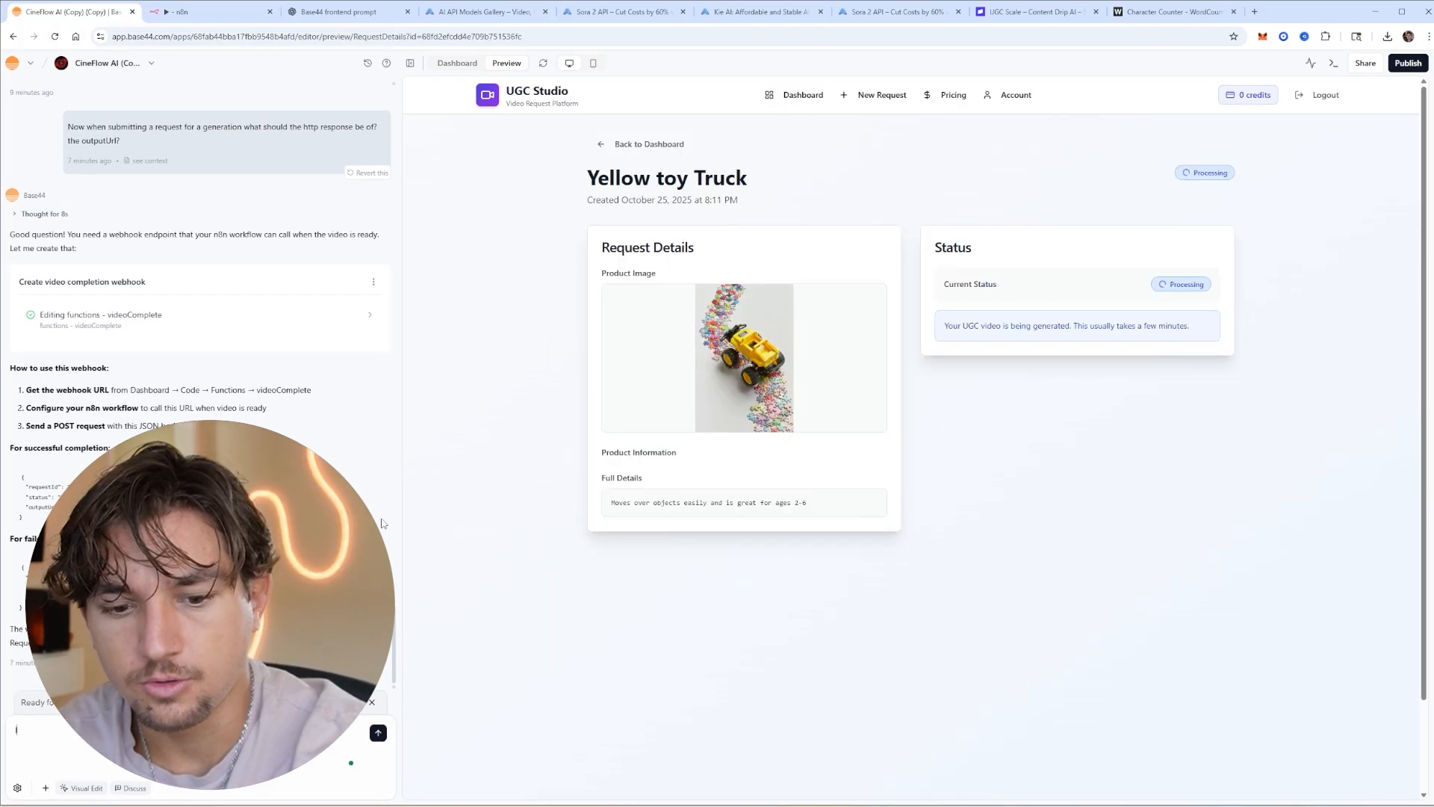
pyautogui.write('I')
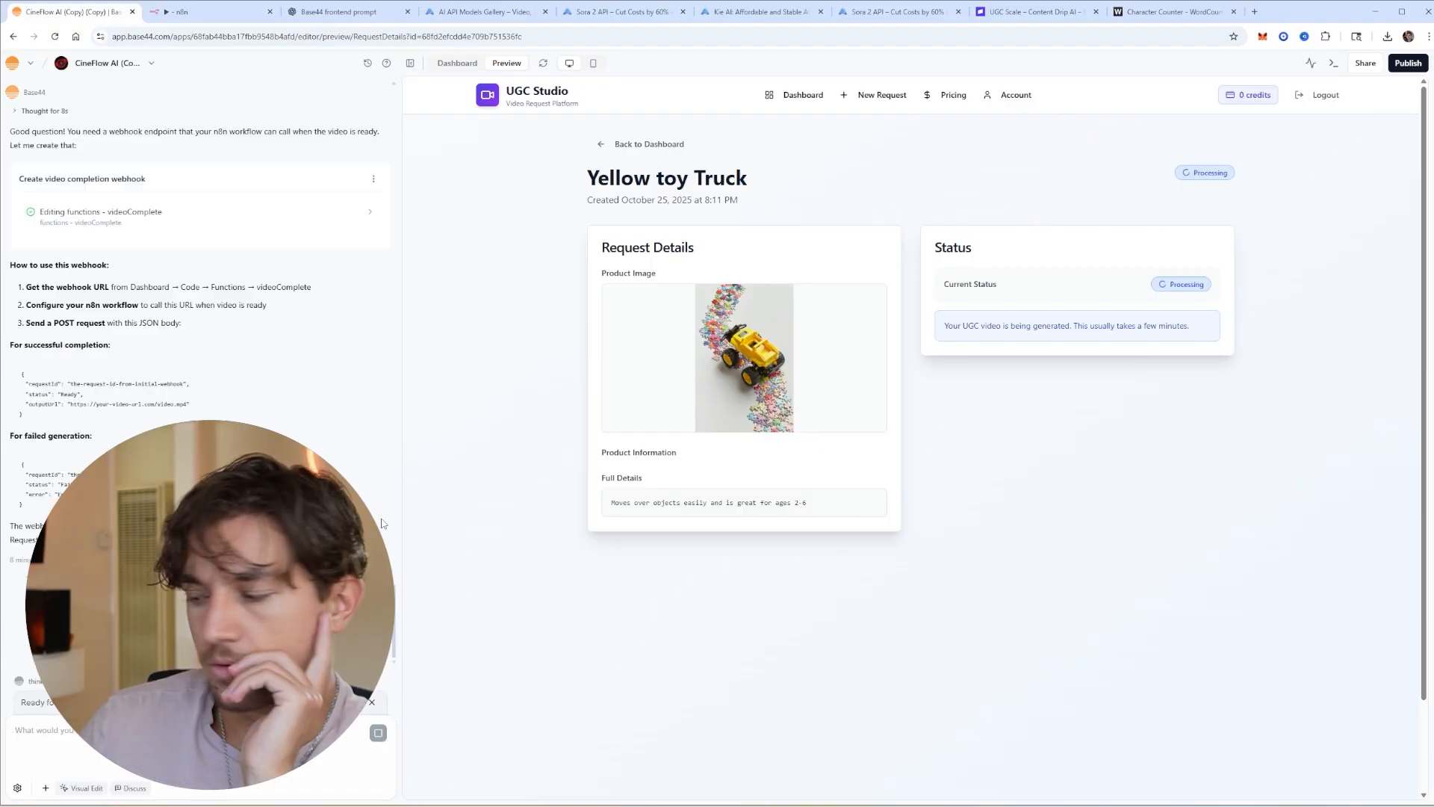
# Submit a new UGC request for "Yellow Toy truck" with the truck image and details "Moves over objects easily and is great for ages 2-6"
pyautogui.click(221, 13)
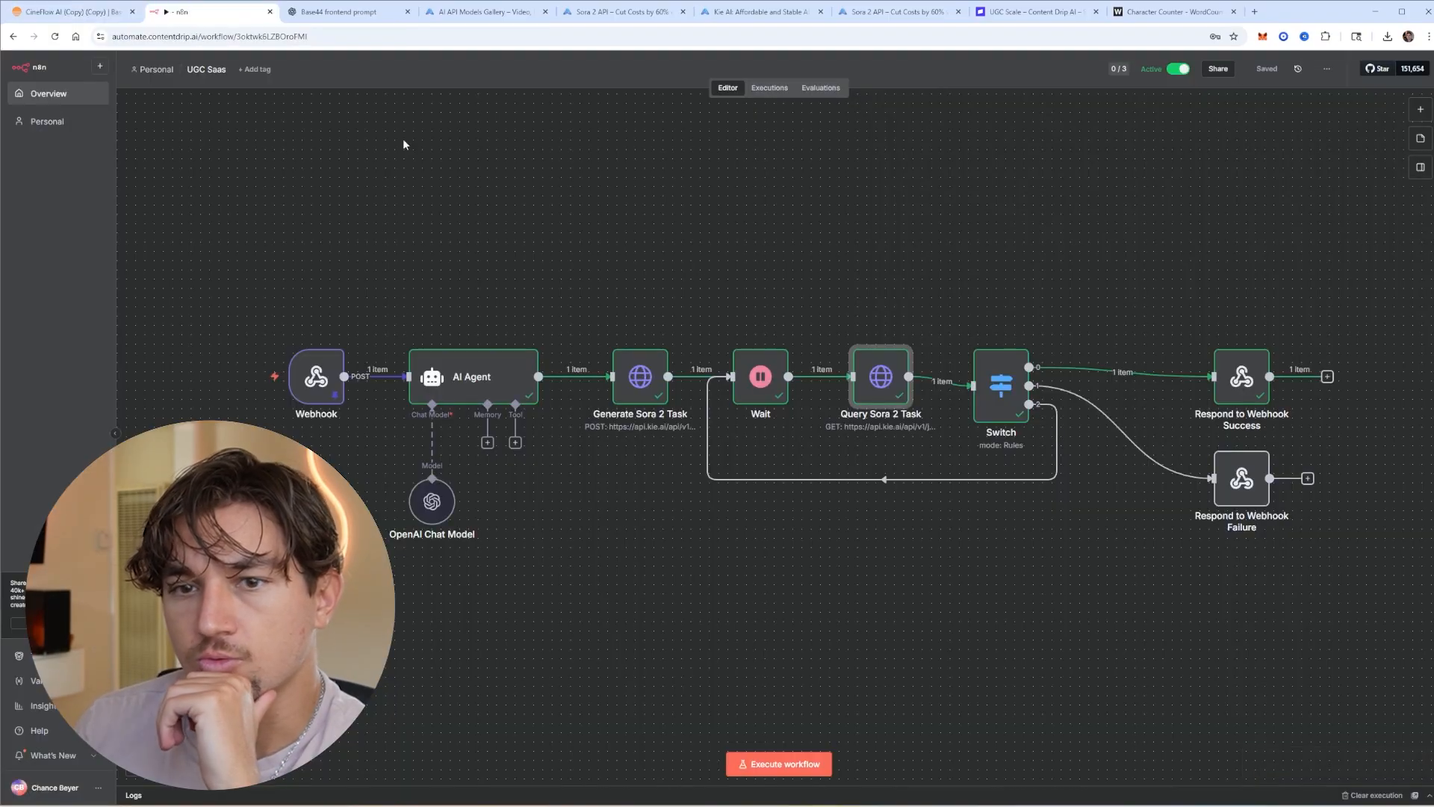
pyautogui.click(71, 12)
pyautogui.click(1218, 195)
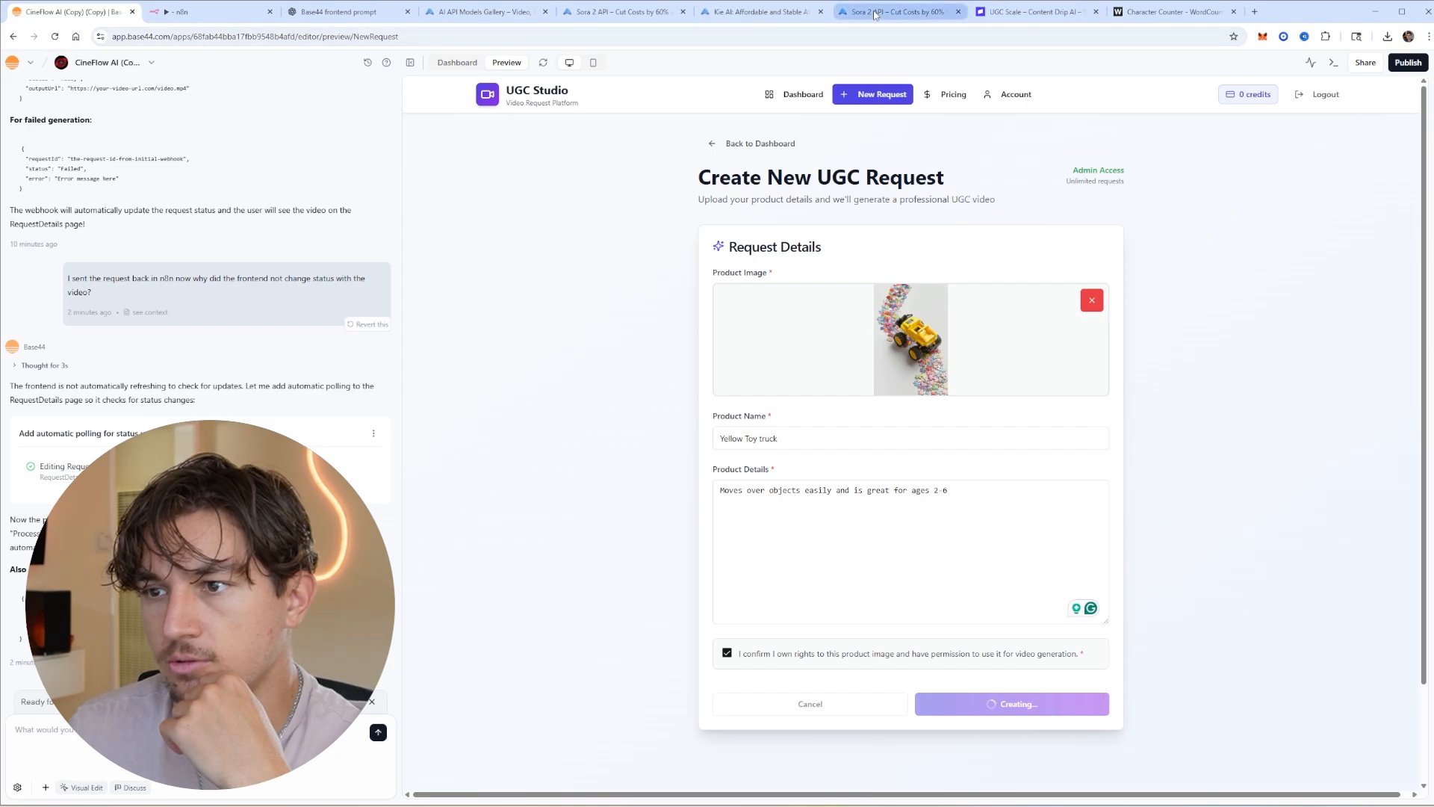
# Switch to the Kie AI logs, preview the successful sora-2-pro-image-to-video result and reload the logs to check for the new task
pyautogui.click(900, 12)
pyautogui.click(770, 16)
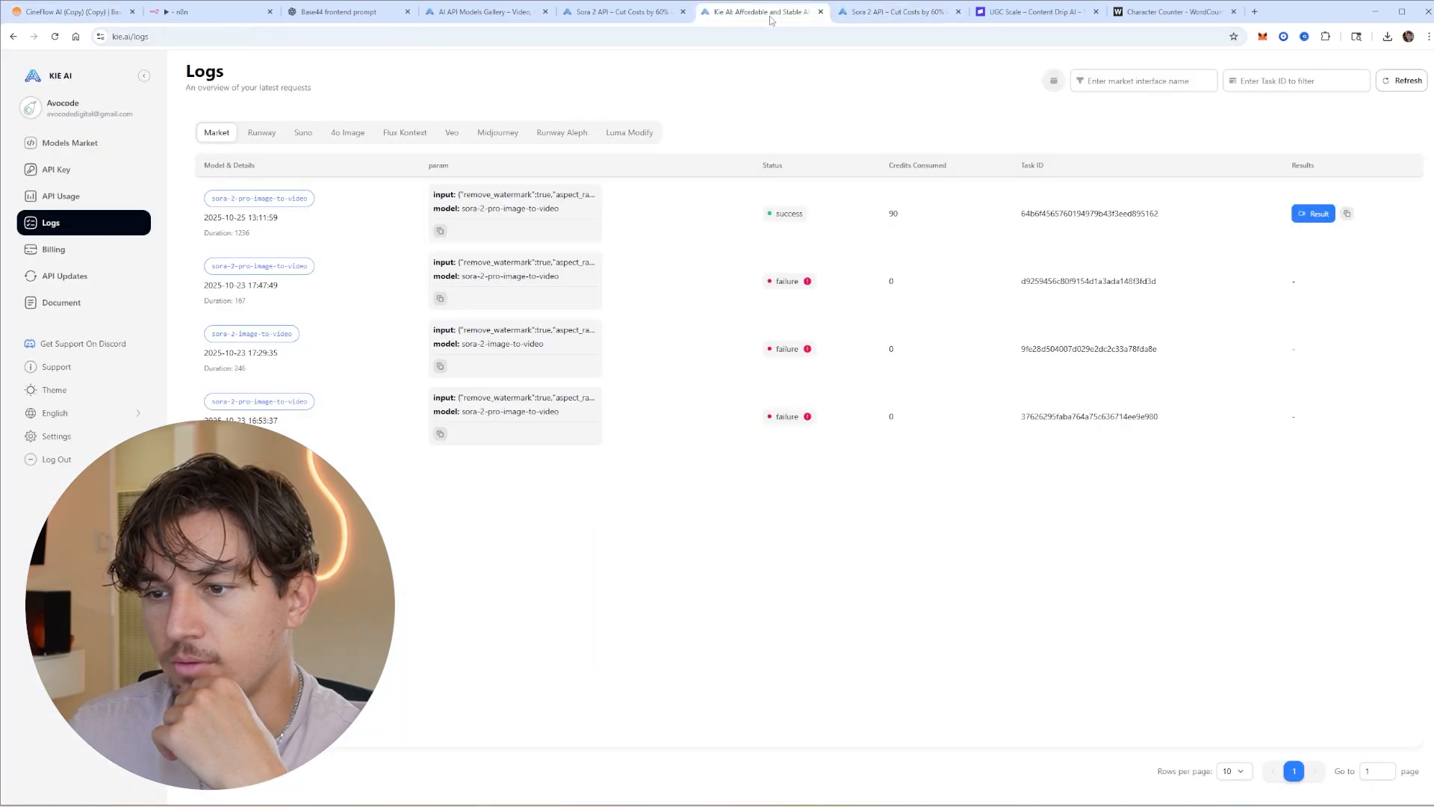
pyautogui.click(1313, 214)
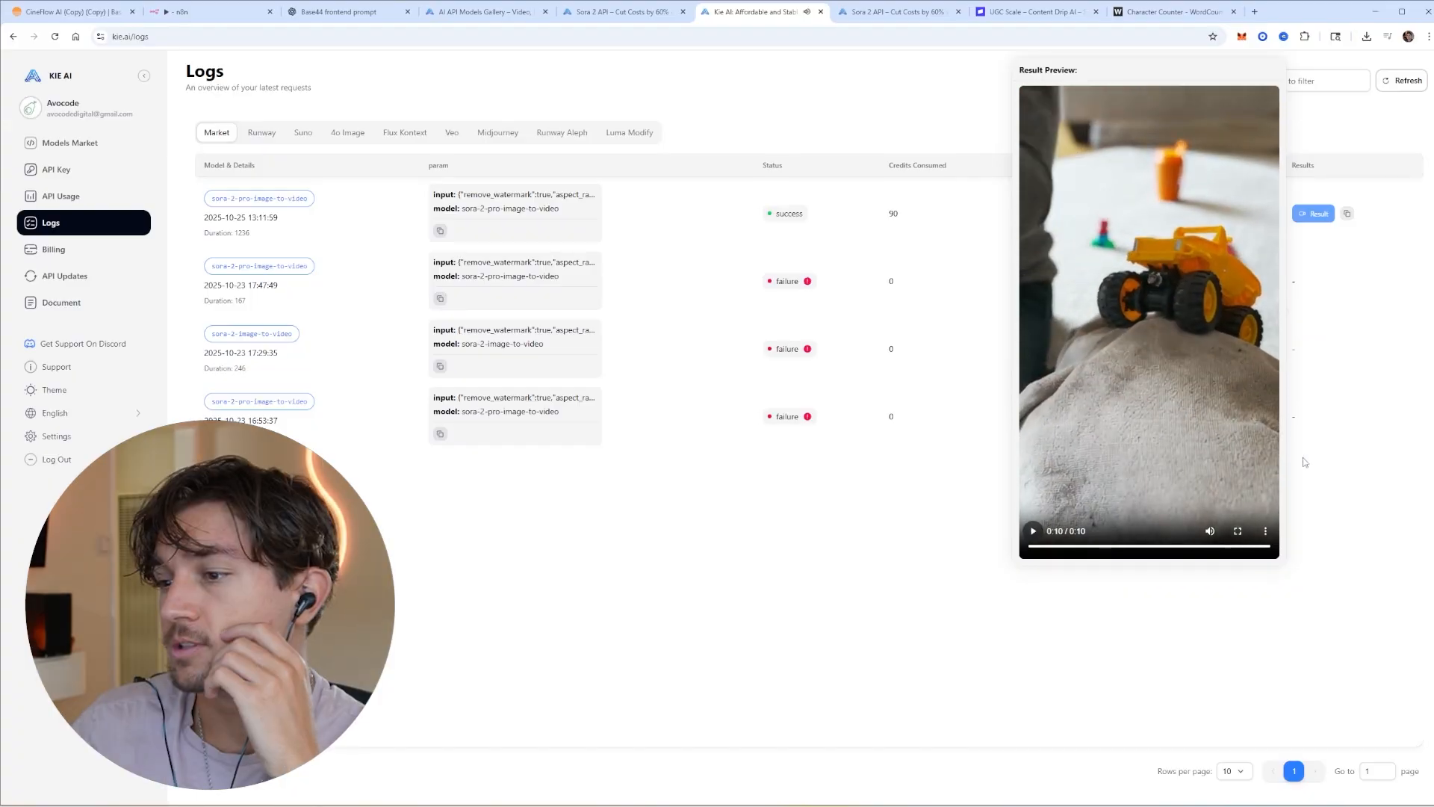
pyautogui.click(1312, 463)
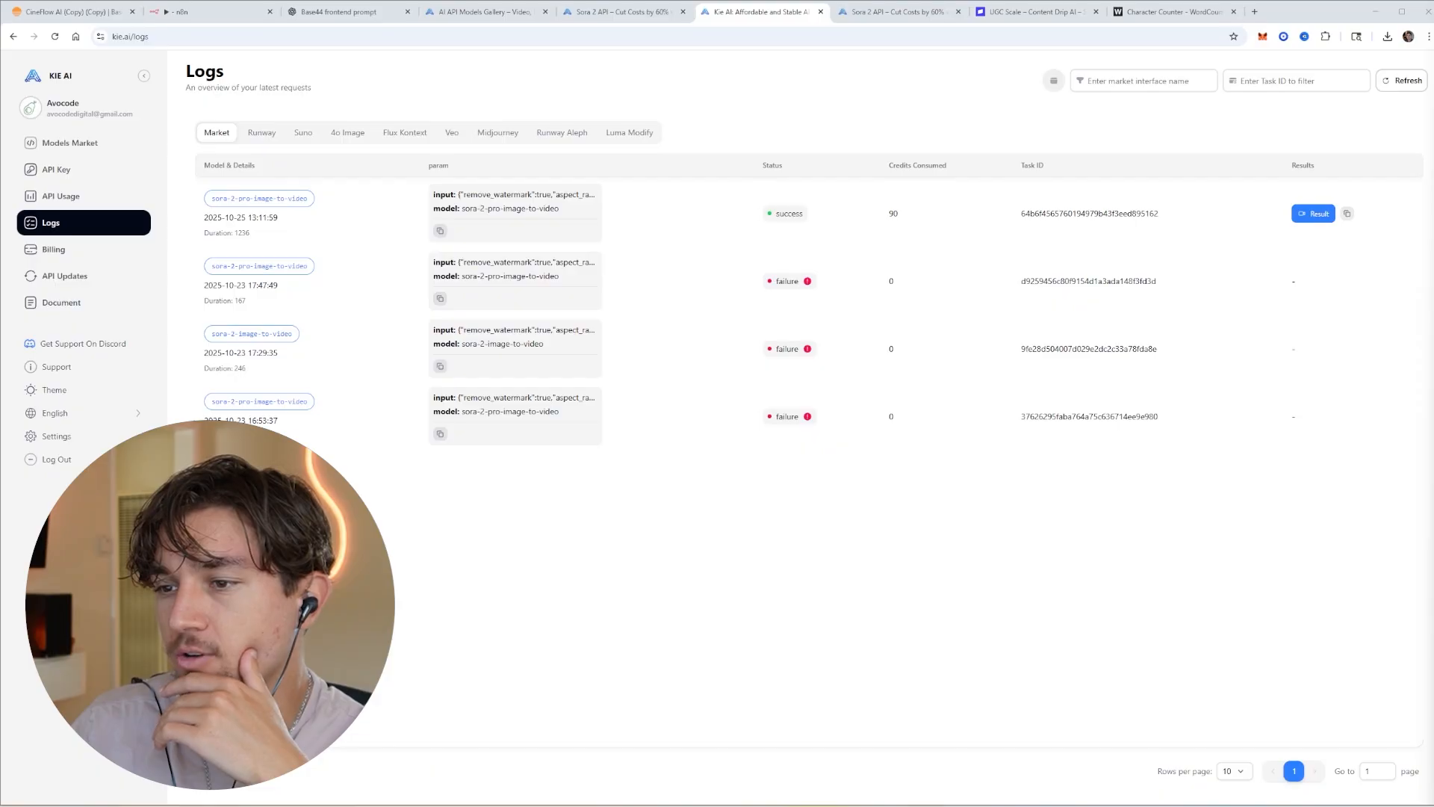
pyautogui.press('F5')
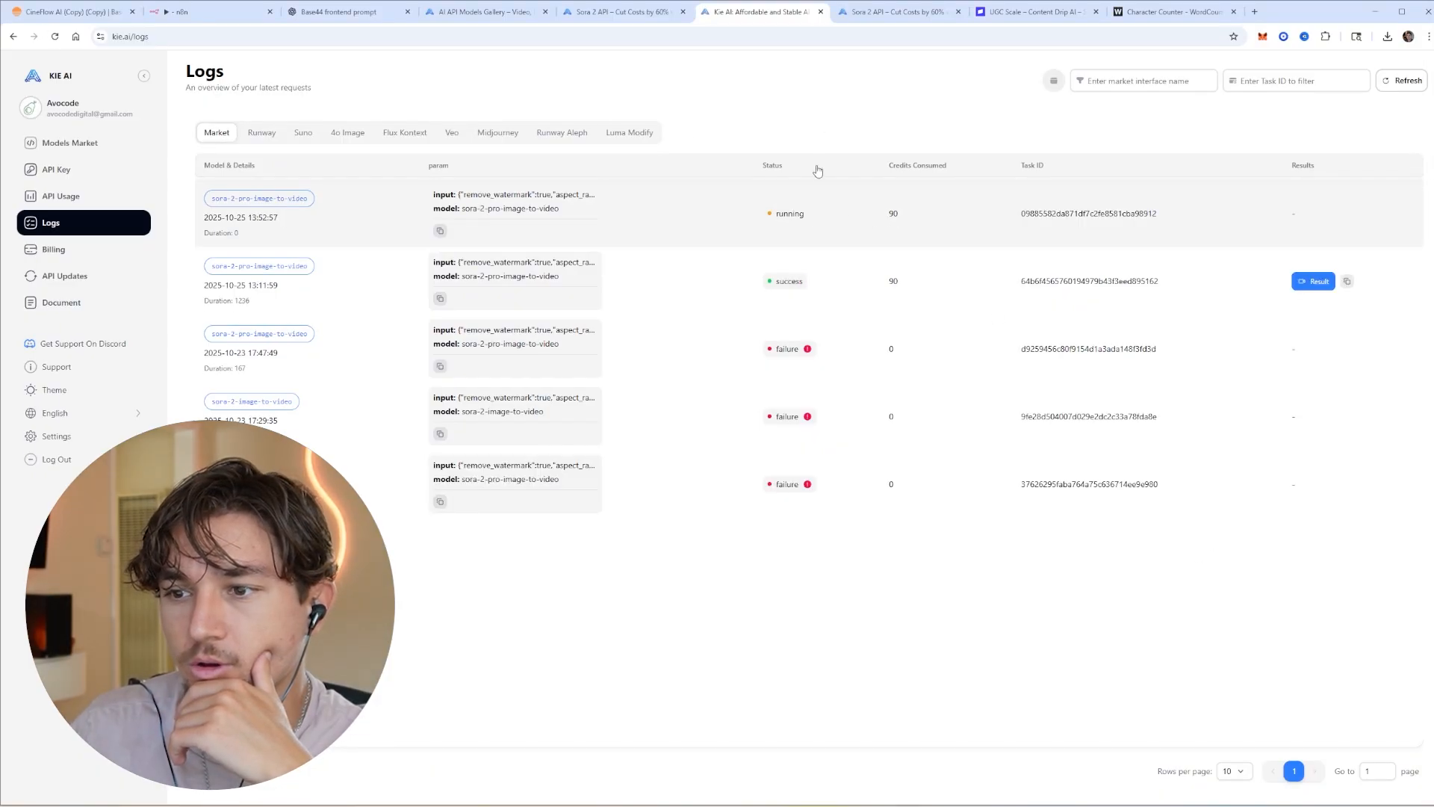
# Switch to Base44 and review the chat's instructions for updating request status from n8n through a separate HTTP request
pyautogui.click(87, 17)
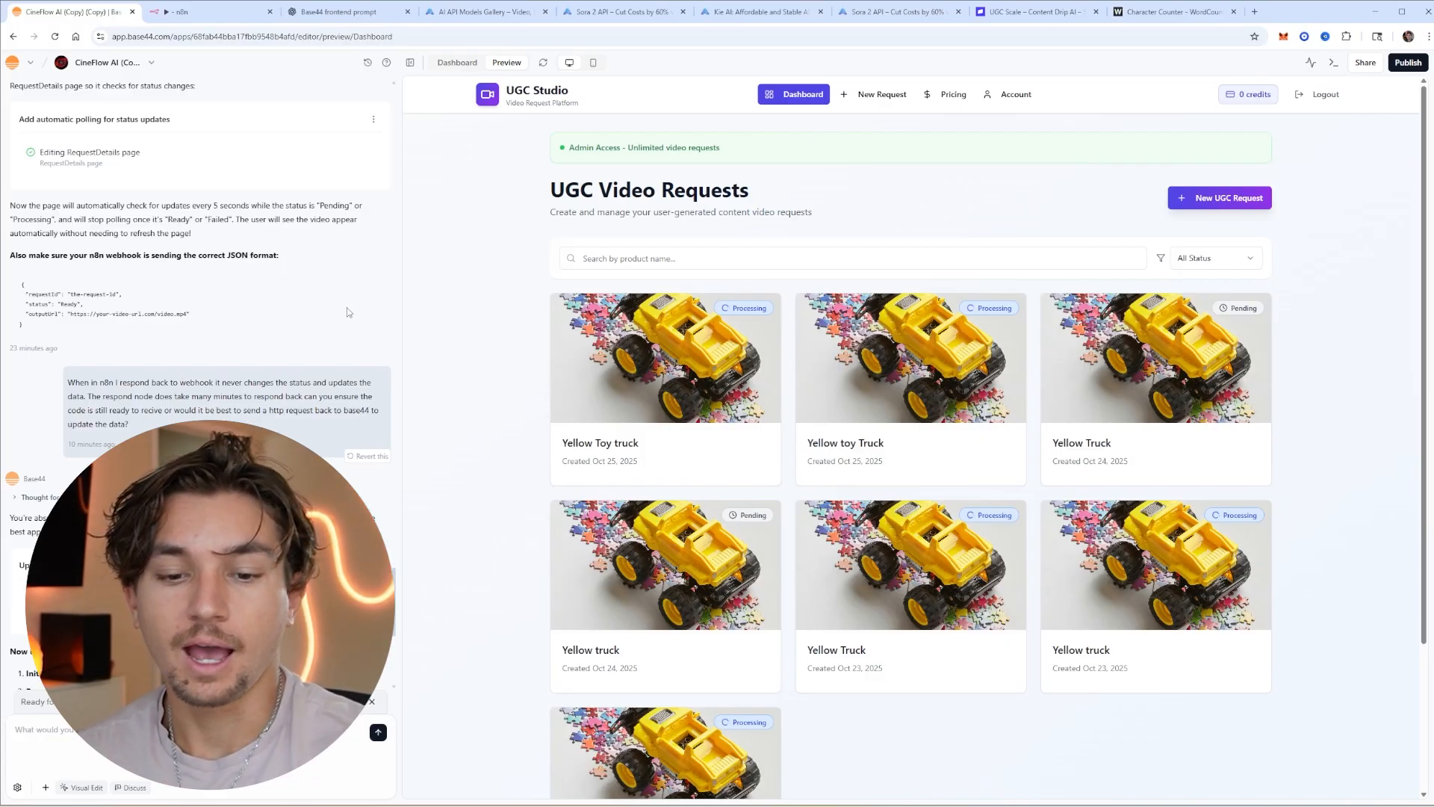
pyautogui.scroll(-5, 347, 312)
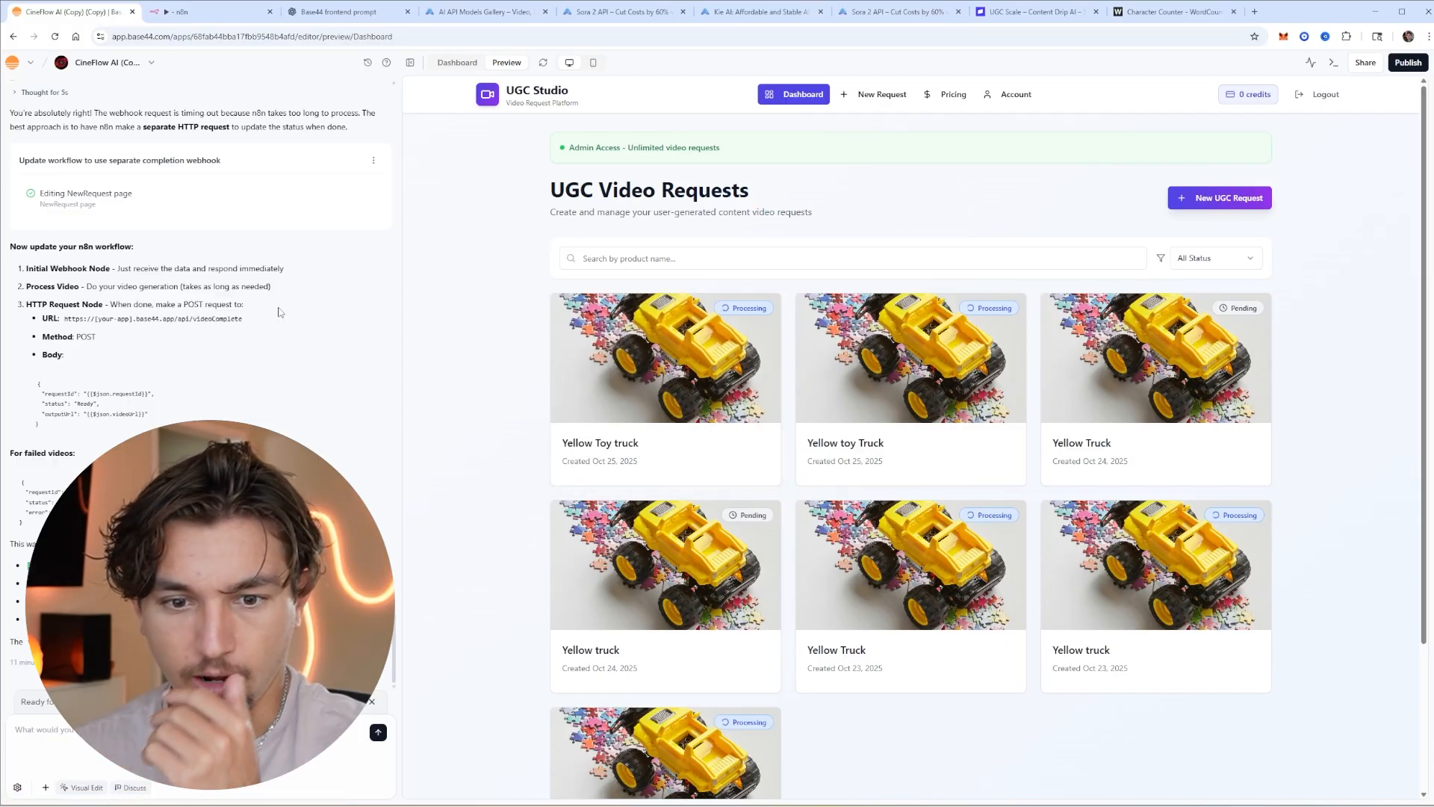
pyautogui.scroll(5, 281, 311)
pyautogui.tripleClick(116, 352)
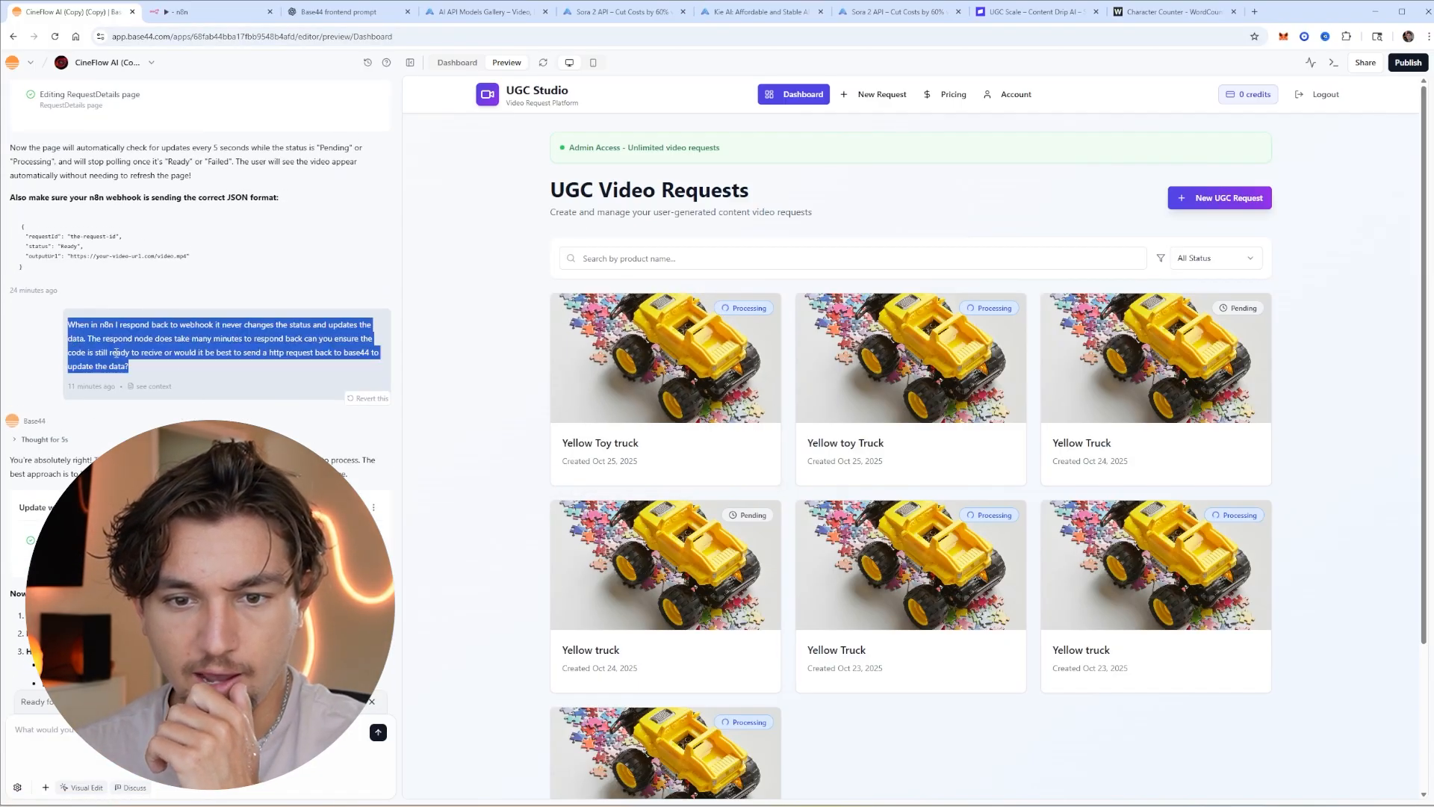
pyautogui.click(171, 366)
pyautogui.scroll(-5, 178, 373)
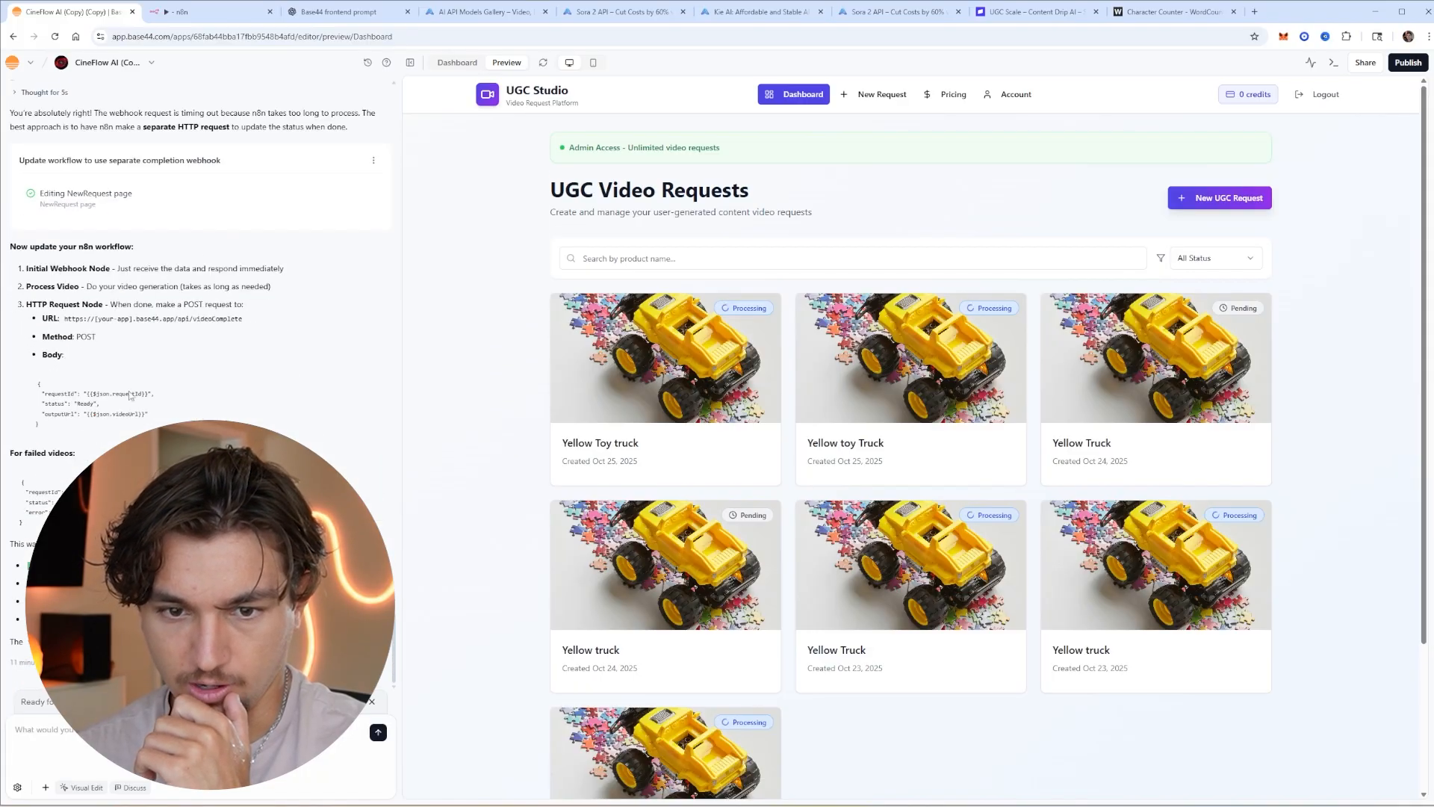
pyautogui.moveTo(244, 319); pyautogui.dragTo(133, 319)
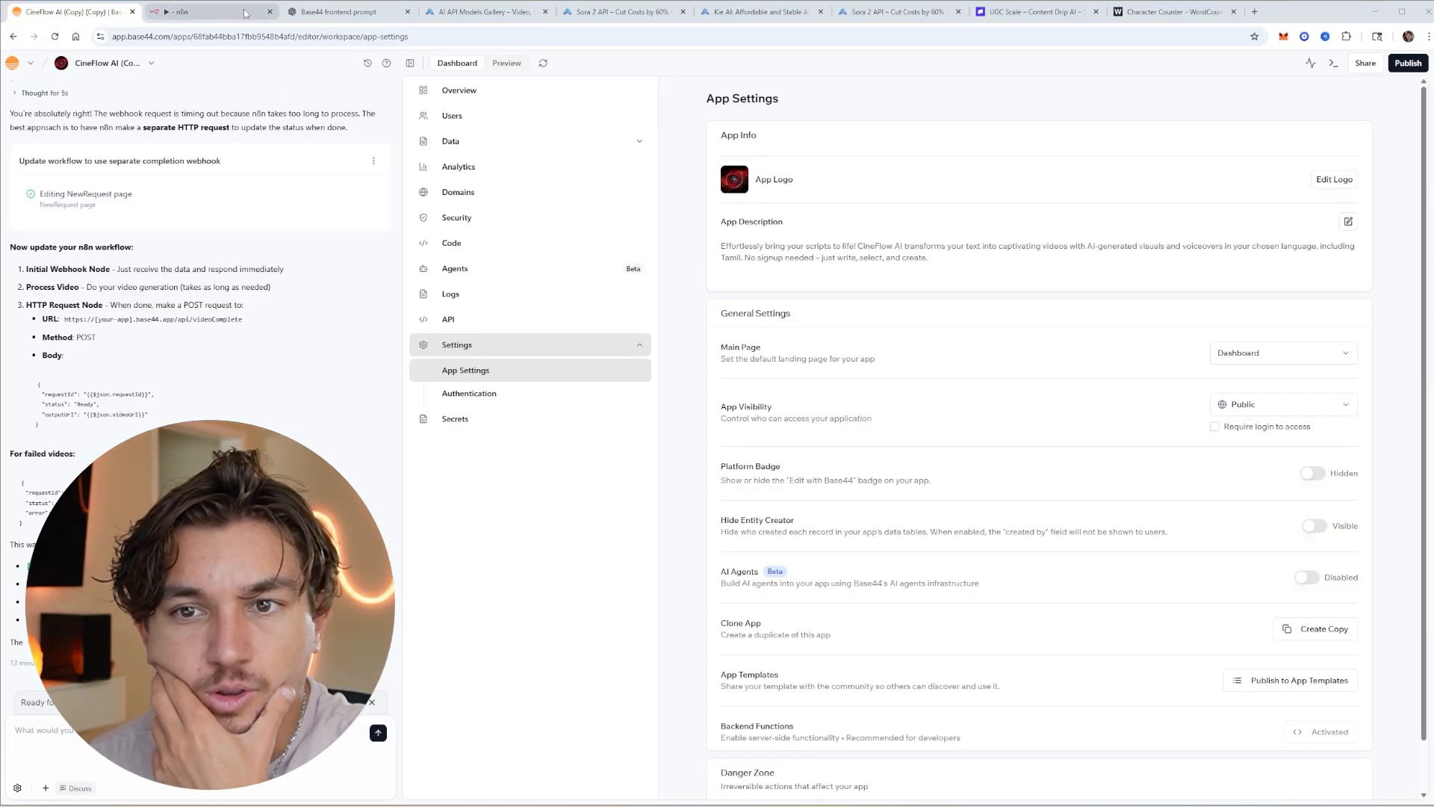
# Switch to n8n and set the Webhook node to respond immediately
pyautogui.click(209, 12)
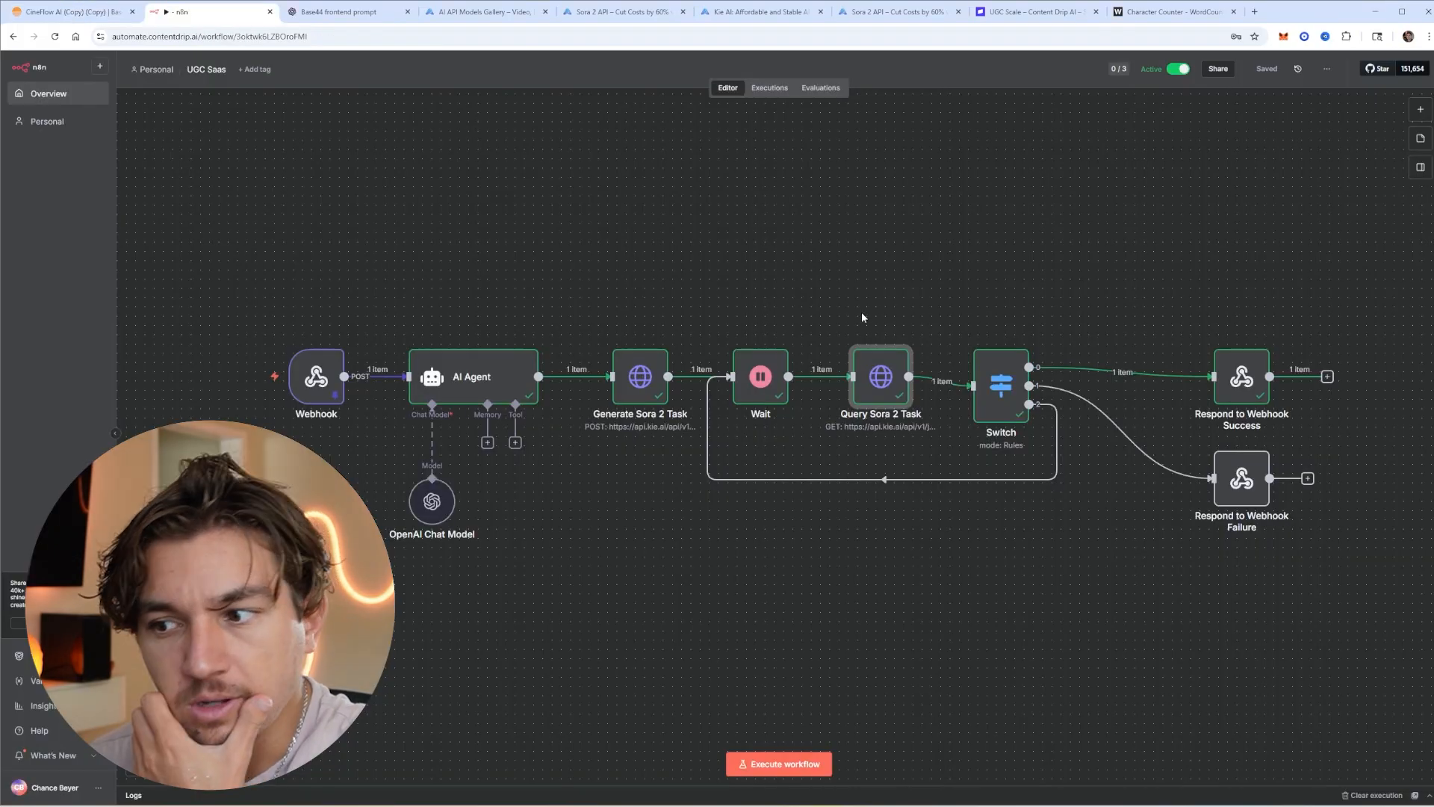
pyautogui.doubleClick(310, 376)
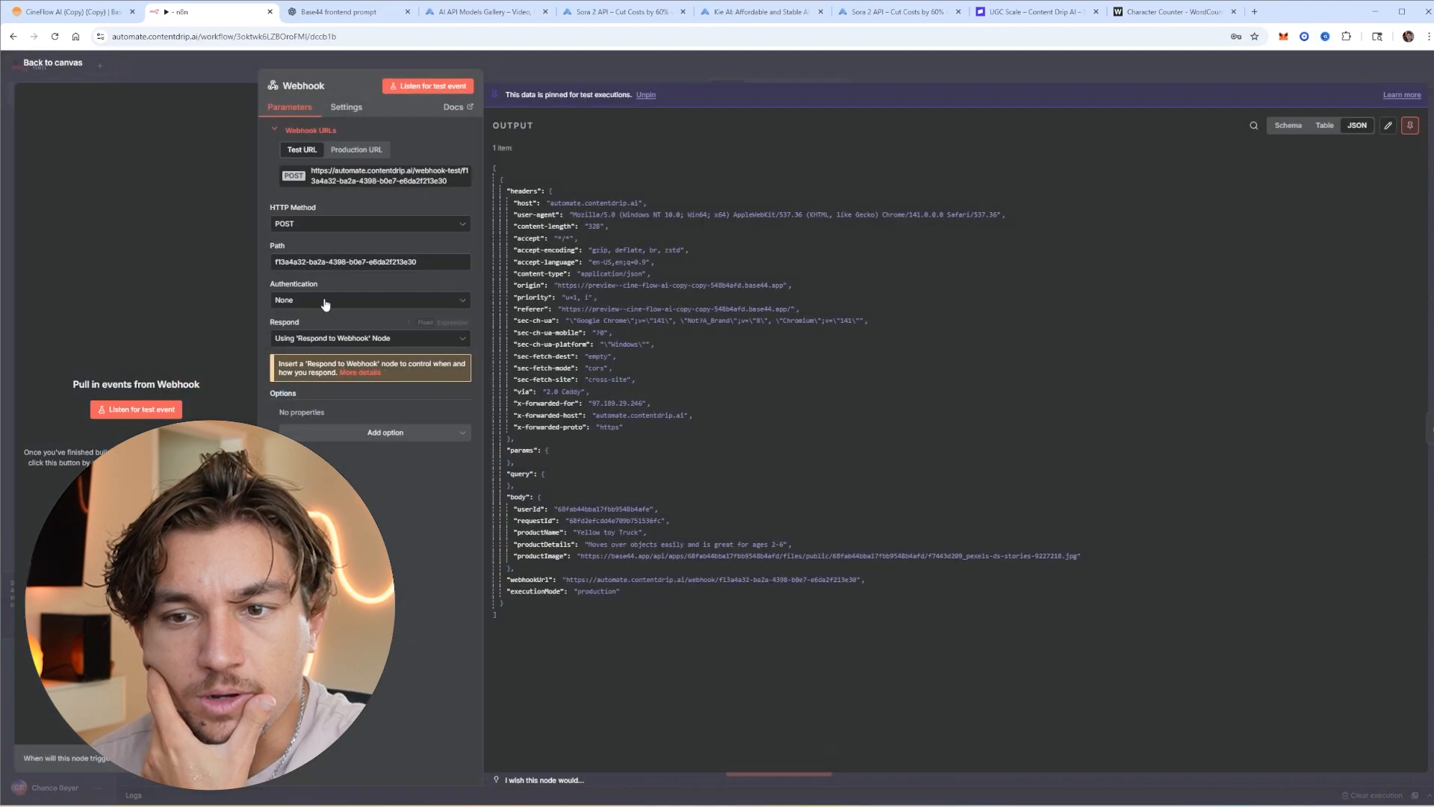
pyautogui.click(338, 338)
pyautogui.press('Escape')
pyautogui.press('Escape')
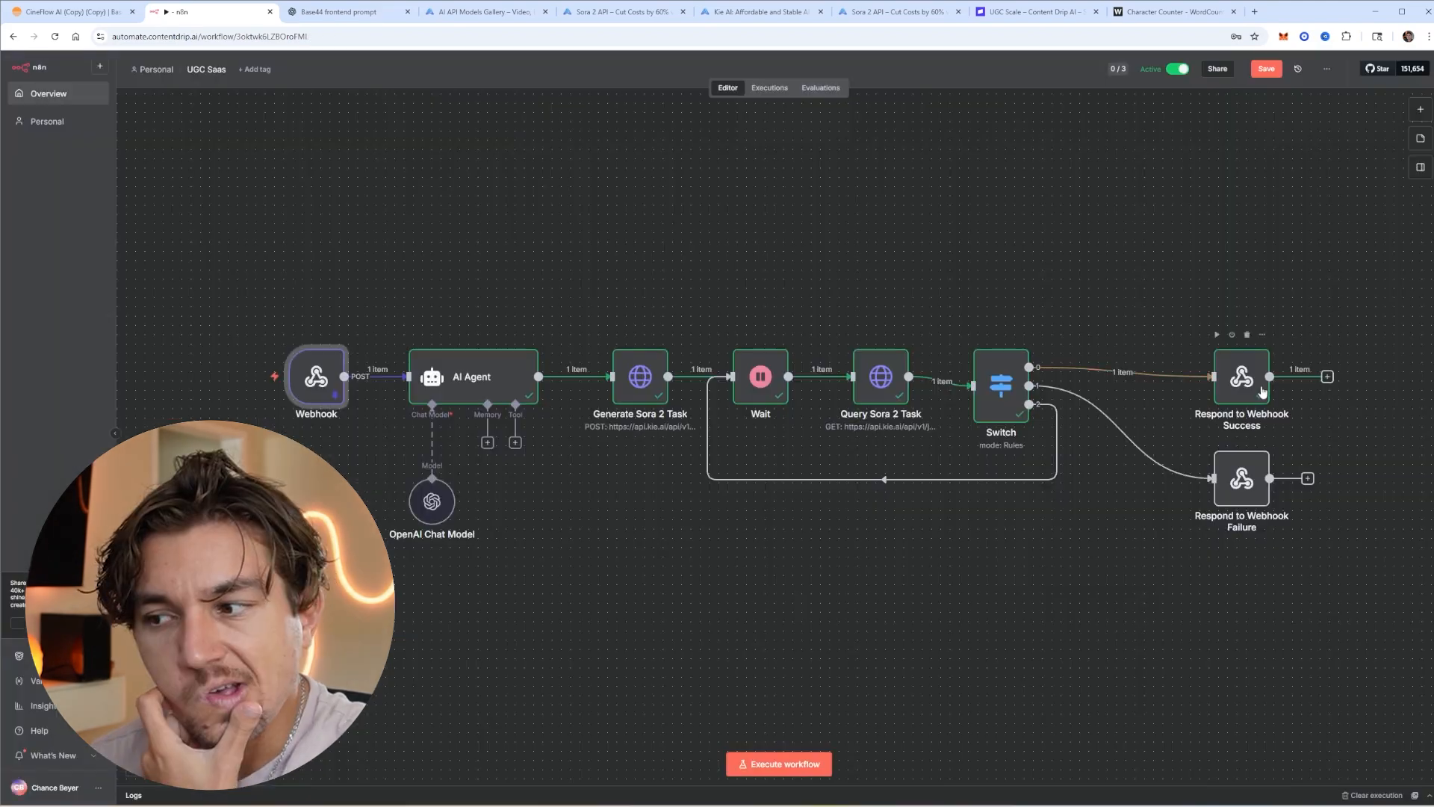
# Add an HTTP Request node after Respond to Webhook Success and set its method to POST
pyautogui.click(1331, 377)
pyautogui.write('http')
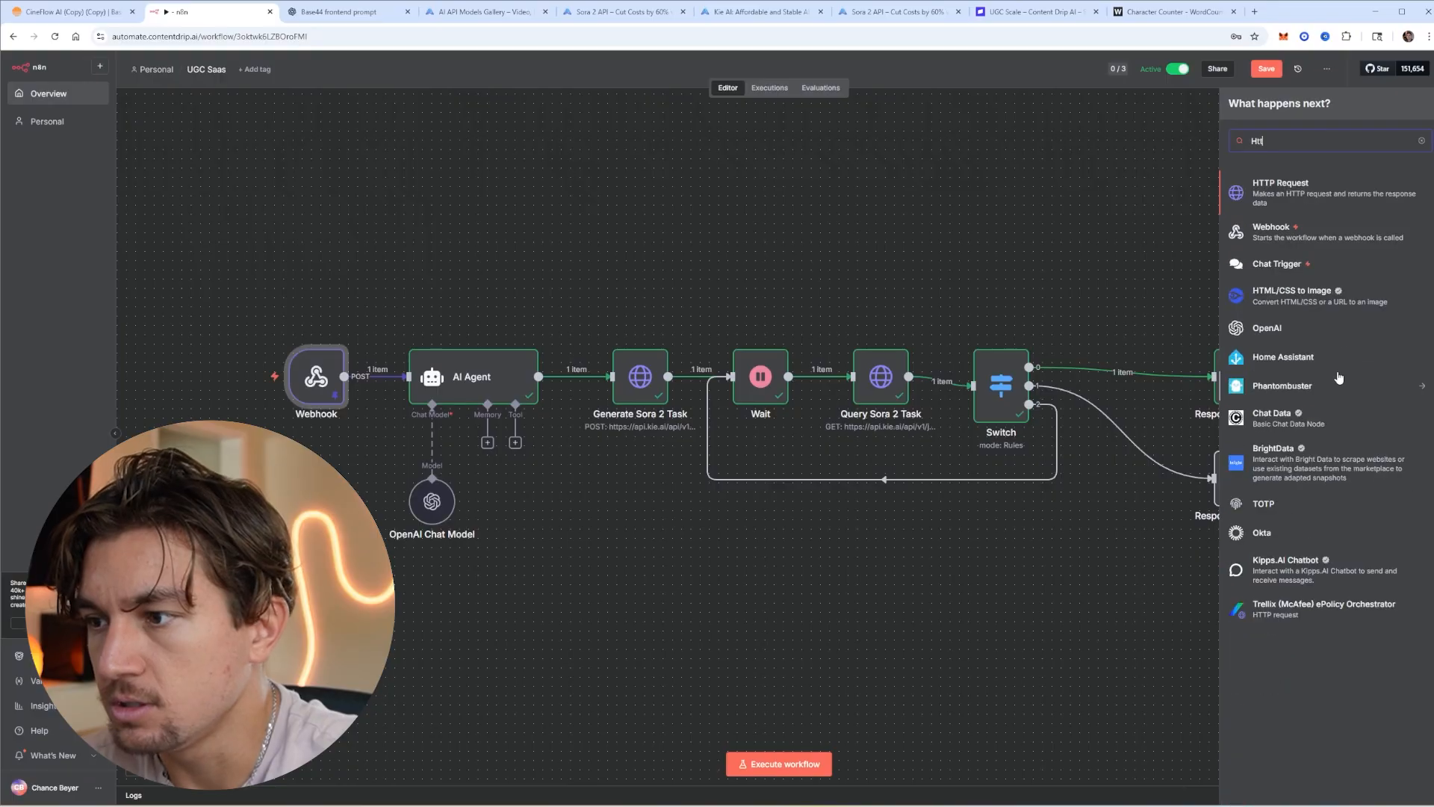
pyautogui.press('Return')
pyautogui.click(529, 167)
pyautogui.click(517, 293)
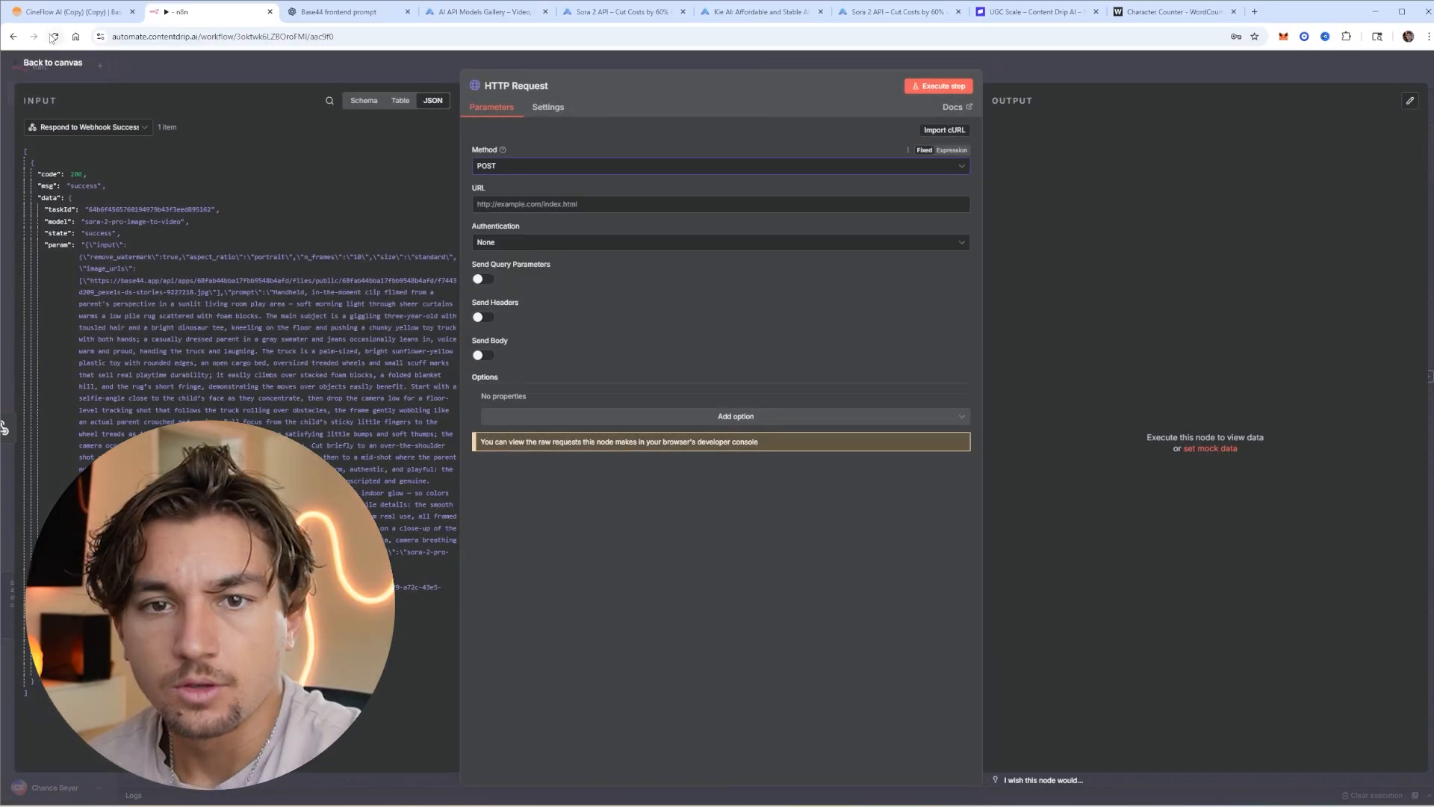
pyautogui.click(71, 12)
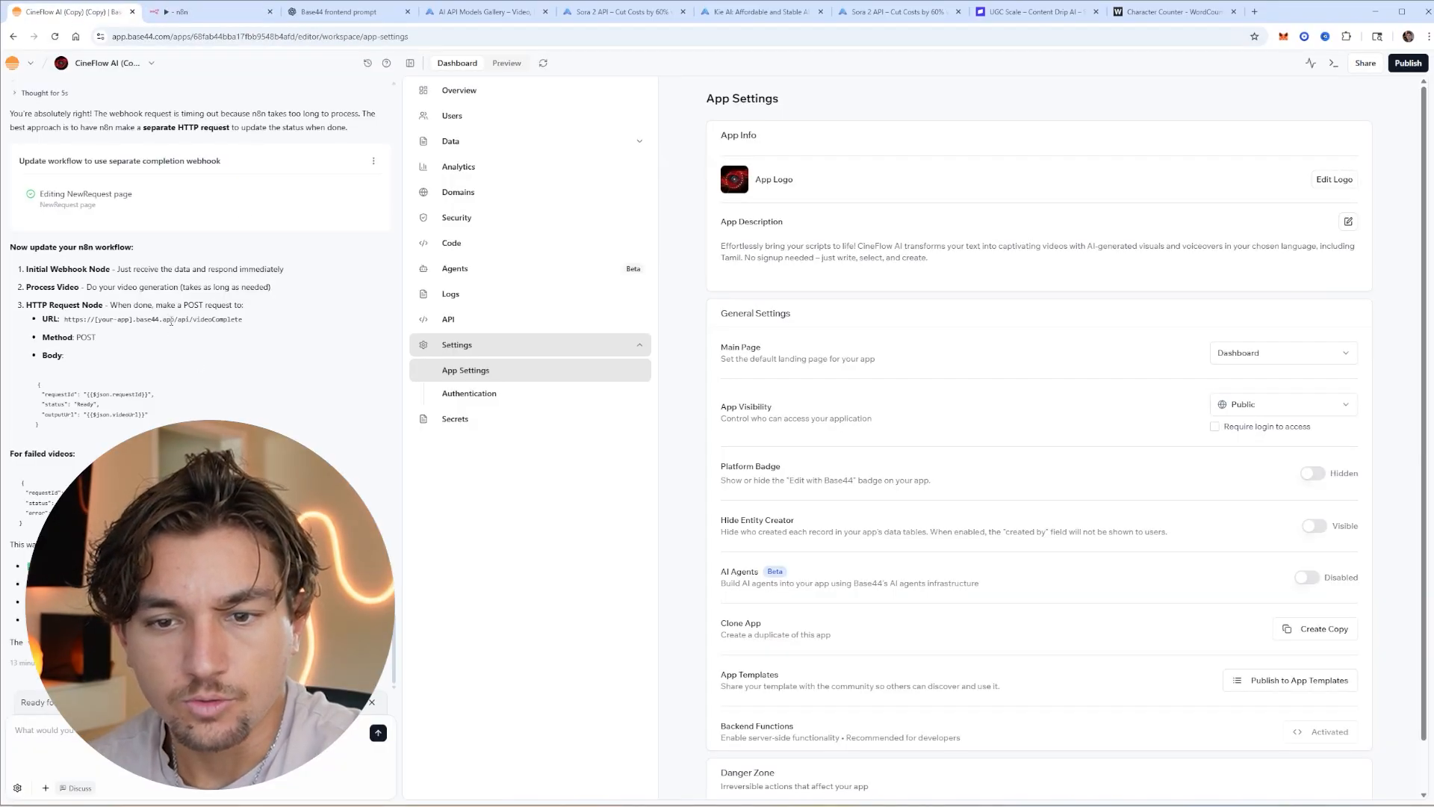
pyautogui.moveTo(136, 319); pyautogui.dragTo(242, 319)
pyautogui.hotkey('ctrl', 'c')
pyautogui.click(180, 12)
pyautogui.hotkey('ctrl', 'v')
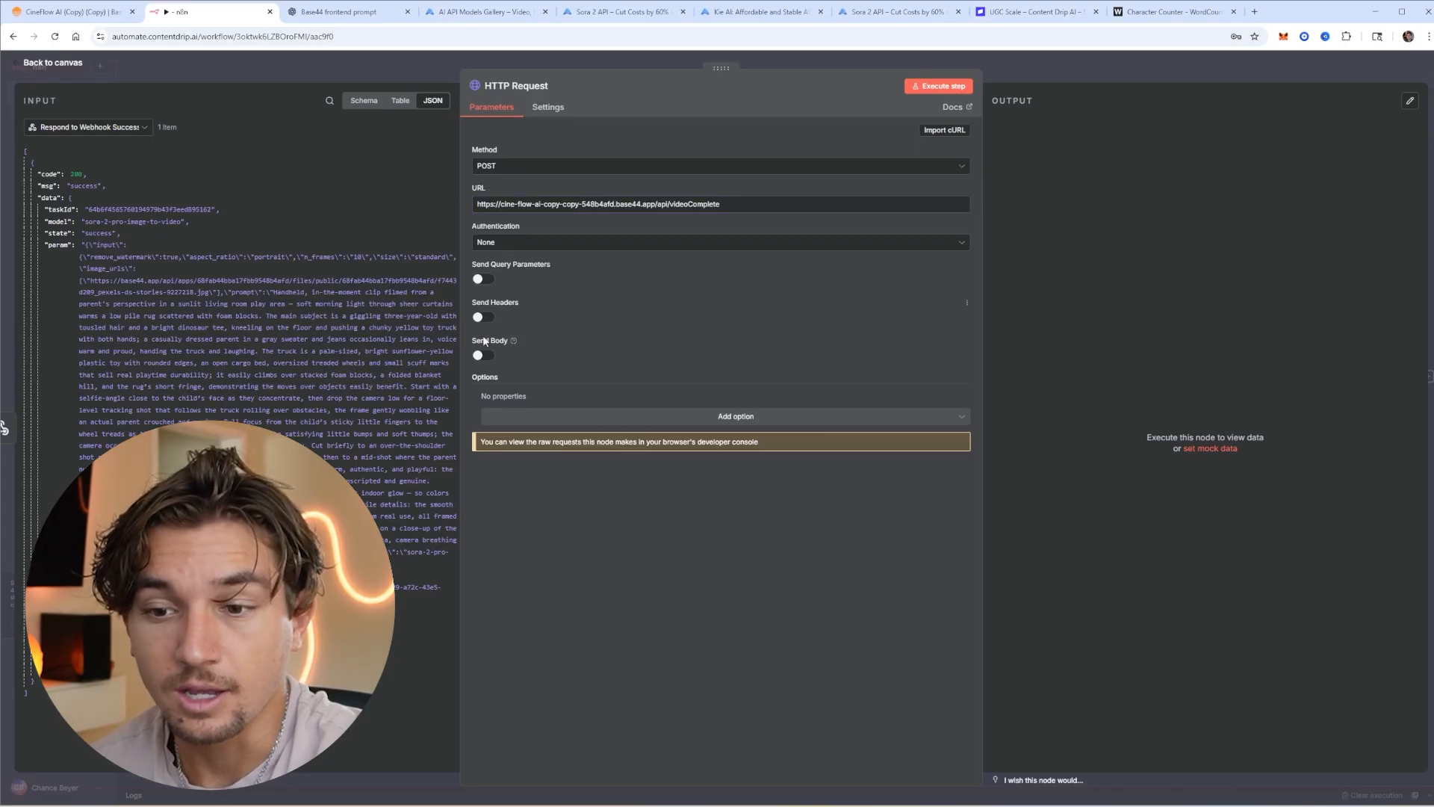
# Enable sending a body in the HTTP Request node and have it specified using JSON
pyautogui.click(483, 355)
pyautogui.click(512, 243)
pyautogui.click(540, 234)
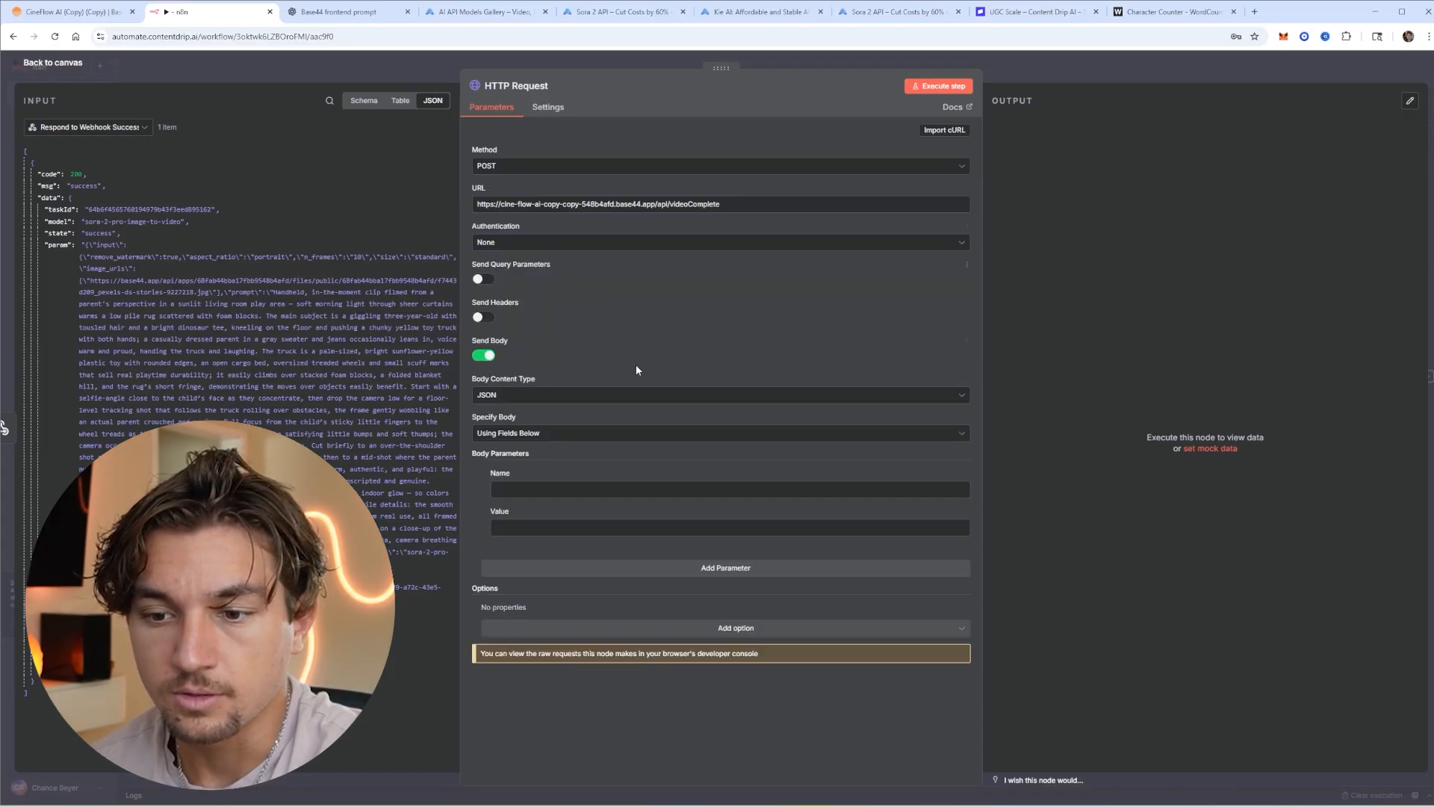
pyautogui.click(571, 433)
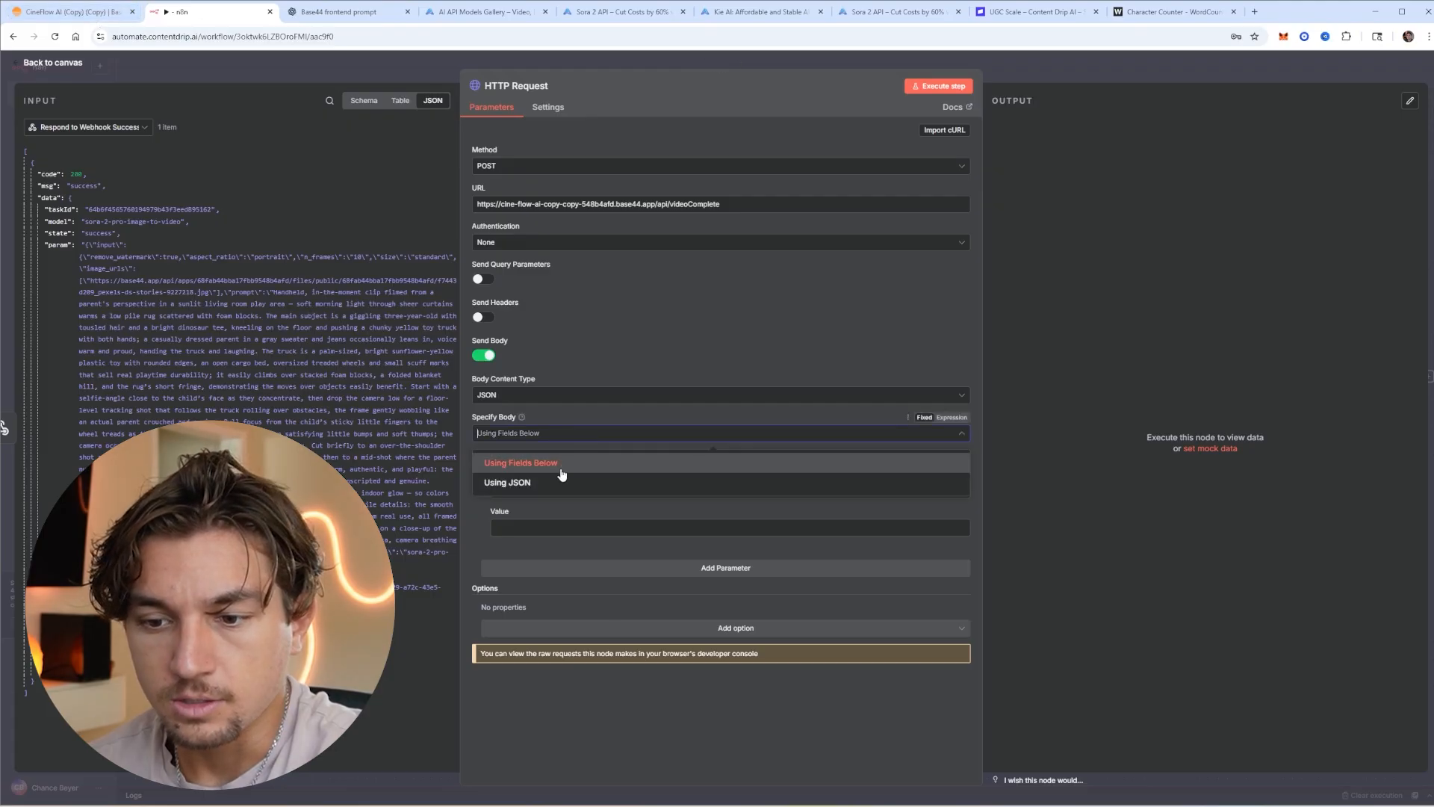
pyautogui.click(523, 483)
pyautogui.press('Escape')
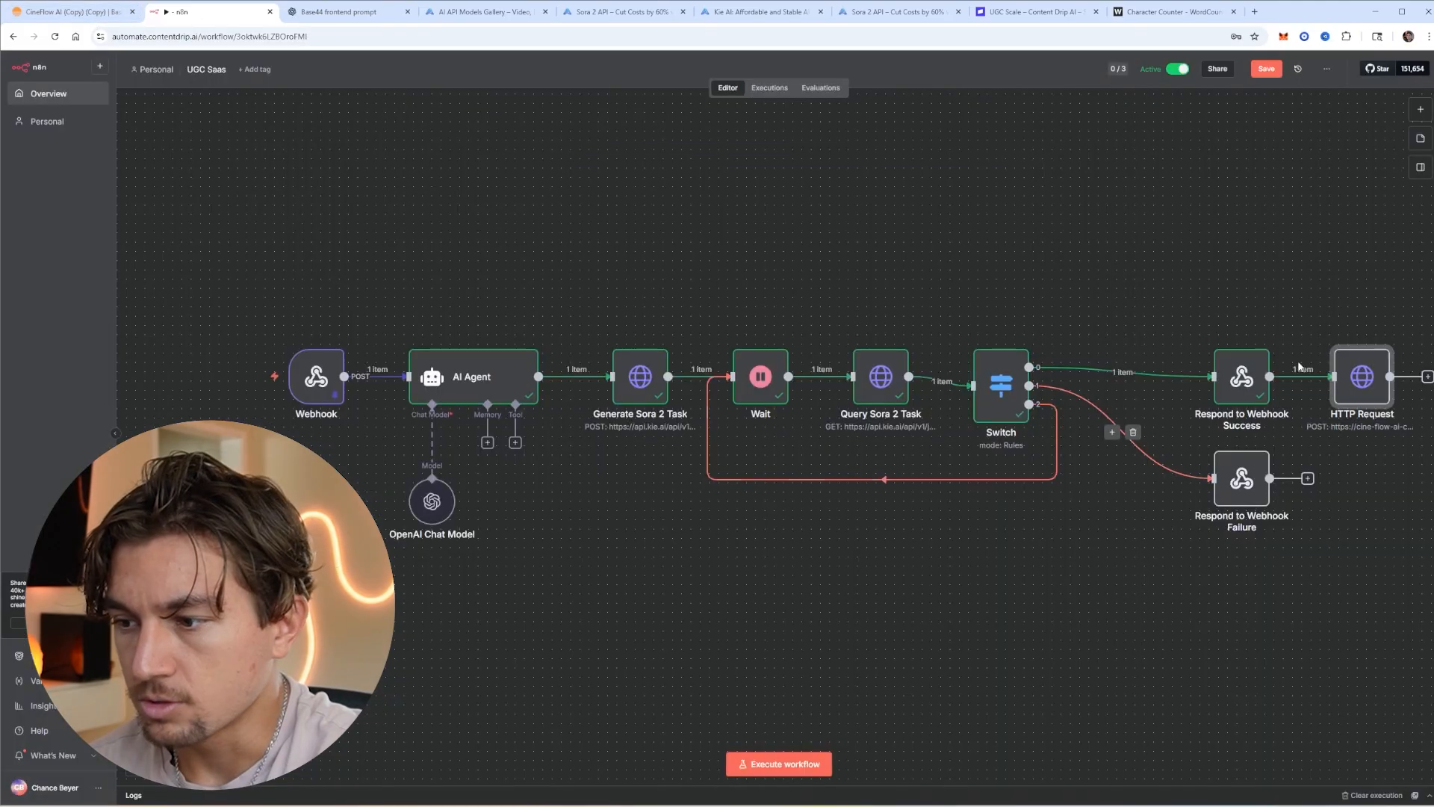
# Copy the response body from Respond to Webhook Success into the HTTP Request node's JSON body
pyautogui.doubleClick(1235, 375)
pyautogui.click(608, 289)
pyautogui.hotkey('ctrl', 'a')
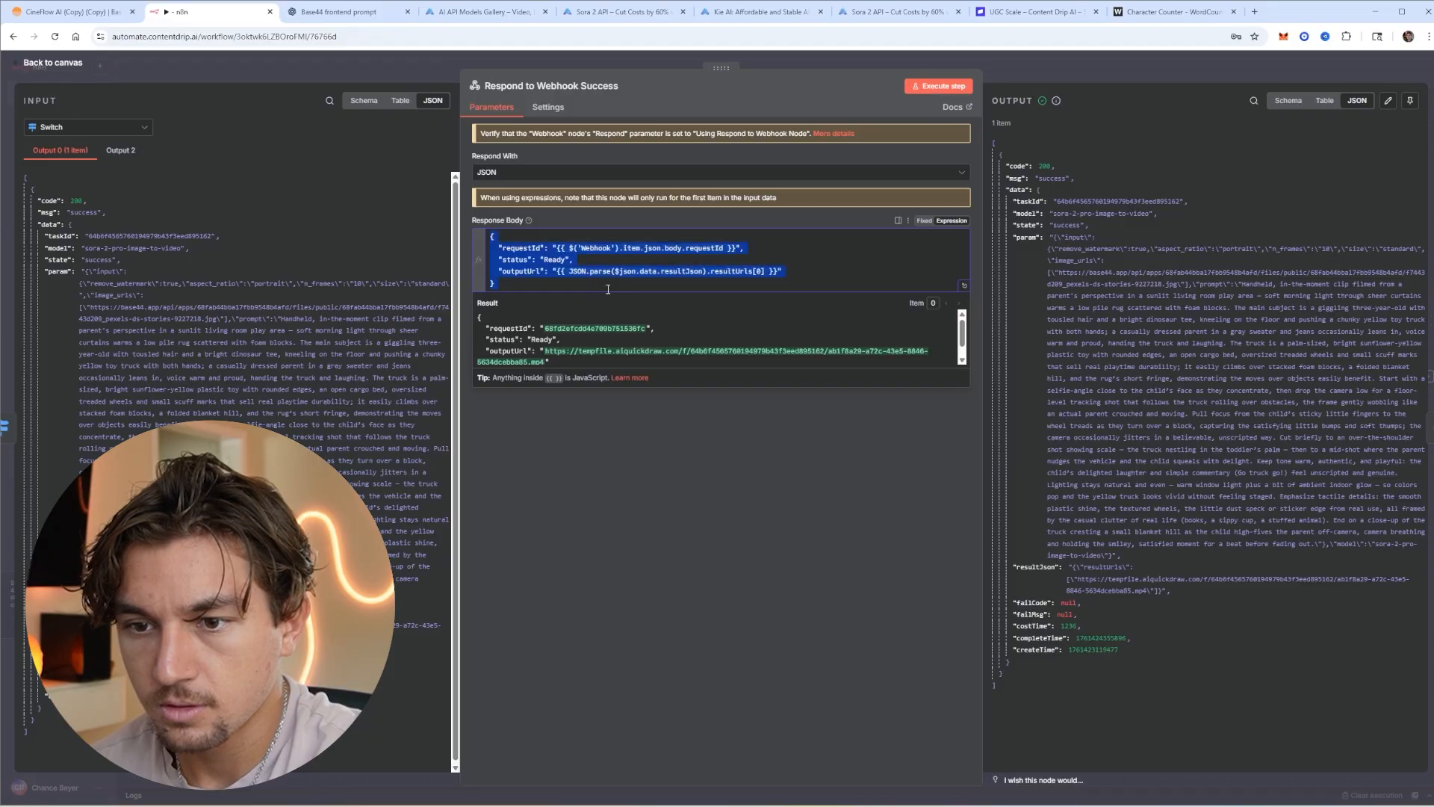
pyautogui.press('Escape')
pyautogui.doubleClick(1360, 376)
pyautogui.click(548, 480)
pyautogui.hotkey('ctrl', 'v')
pyautogui.press('Escape')
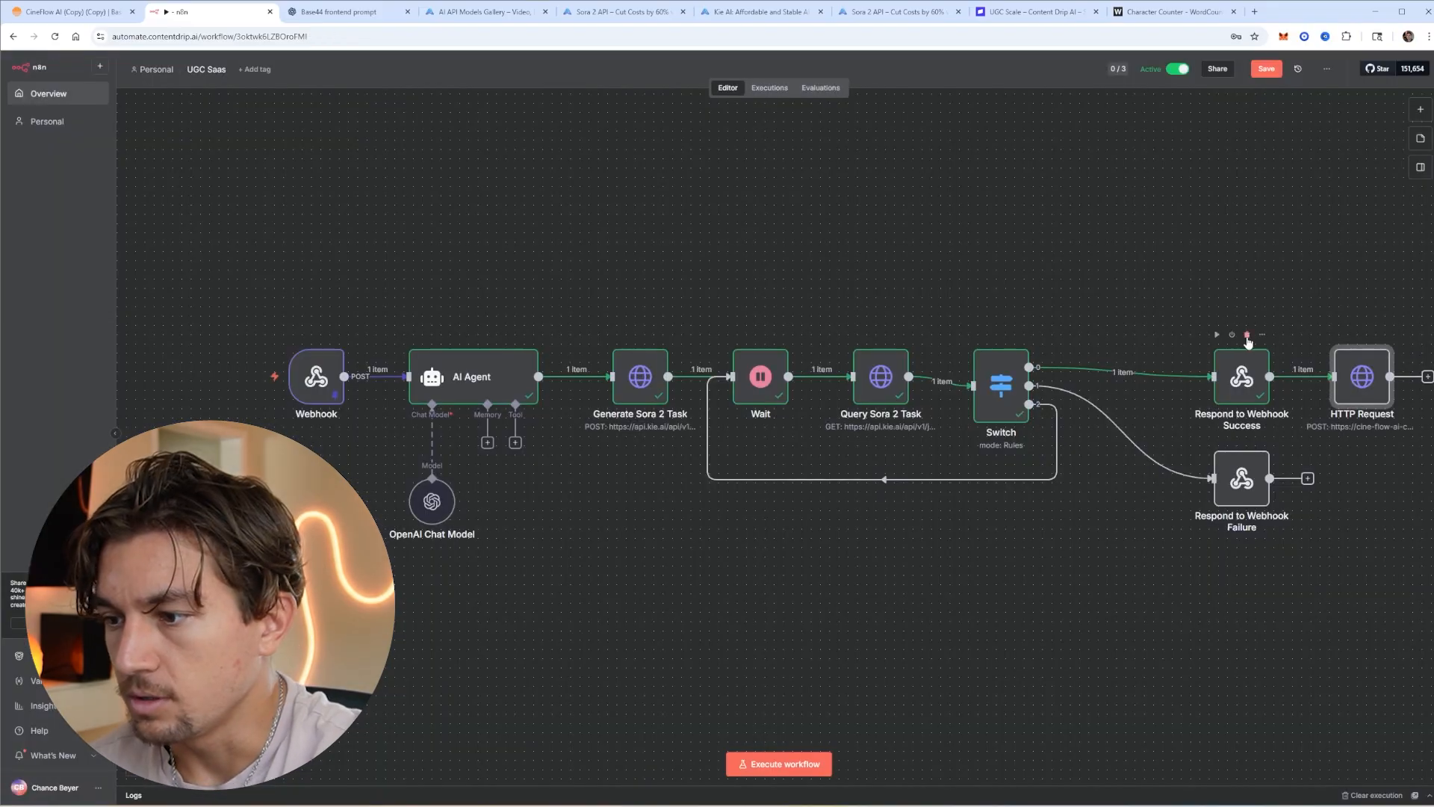
# Delete the Respond to Webhook Success node and move the HTTP Request node into its place after Switch
pyautogui.click(1246, 335)
pyautogui.moveTo(1362, 381); pyautogui.dragTo(1241, 380)
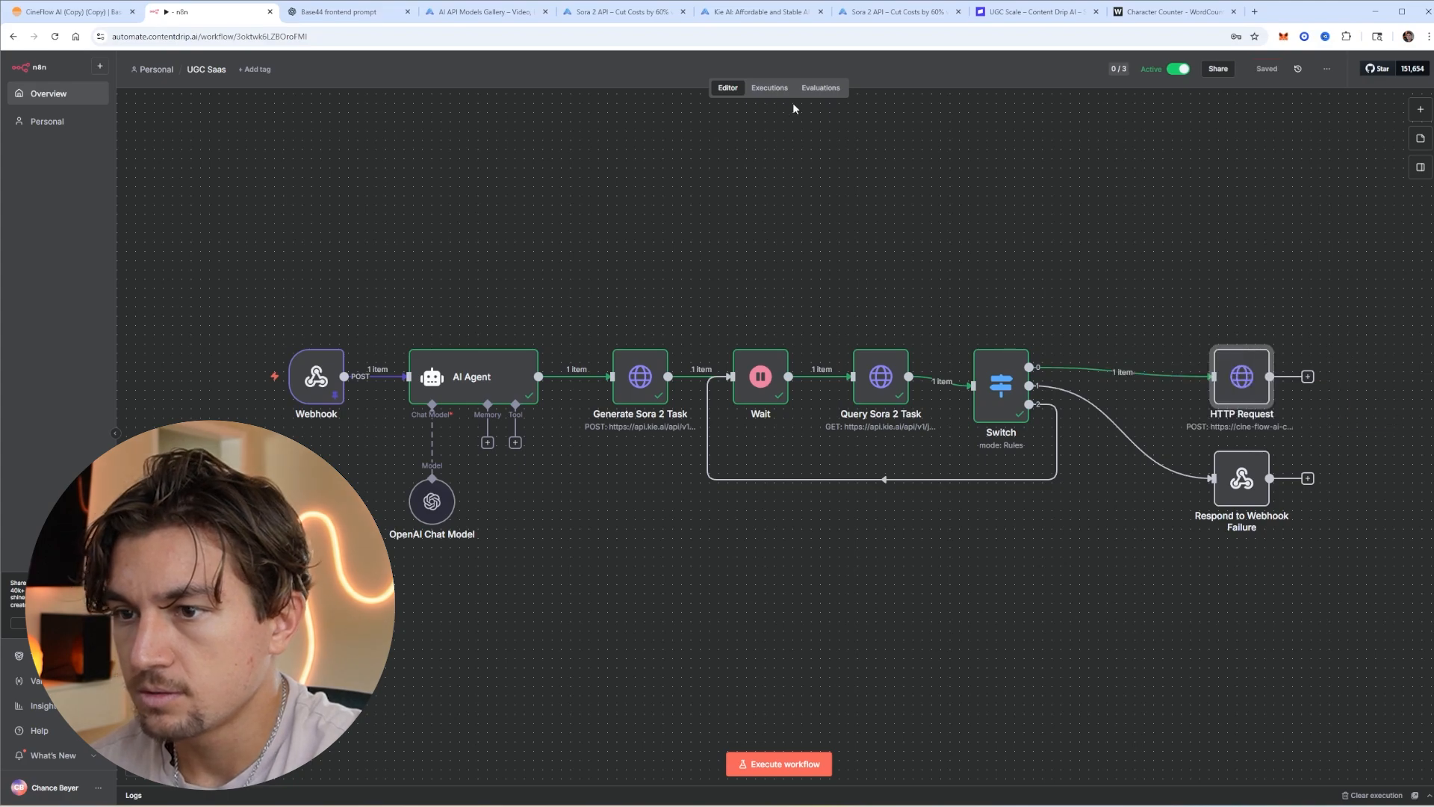
# Switch to Base44 and ask the chat about authentication for the HTTP request
pyautogui.hotkey('ctrl', '1')
pyautogui.click(196, 735)
pyautogui.write('What about the')
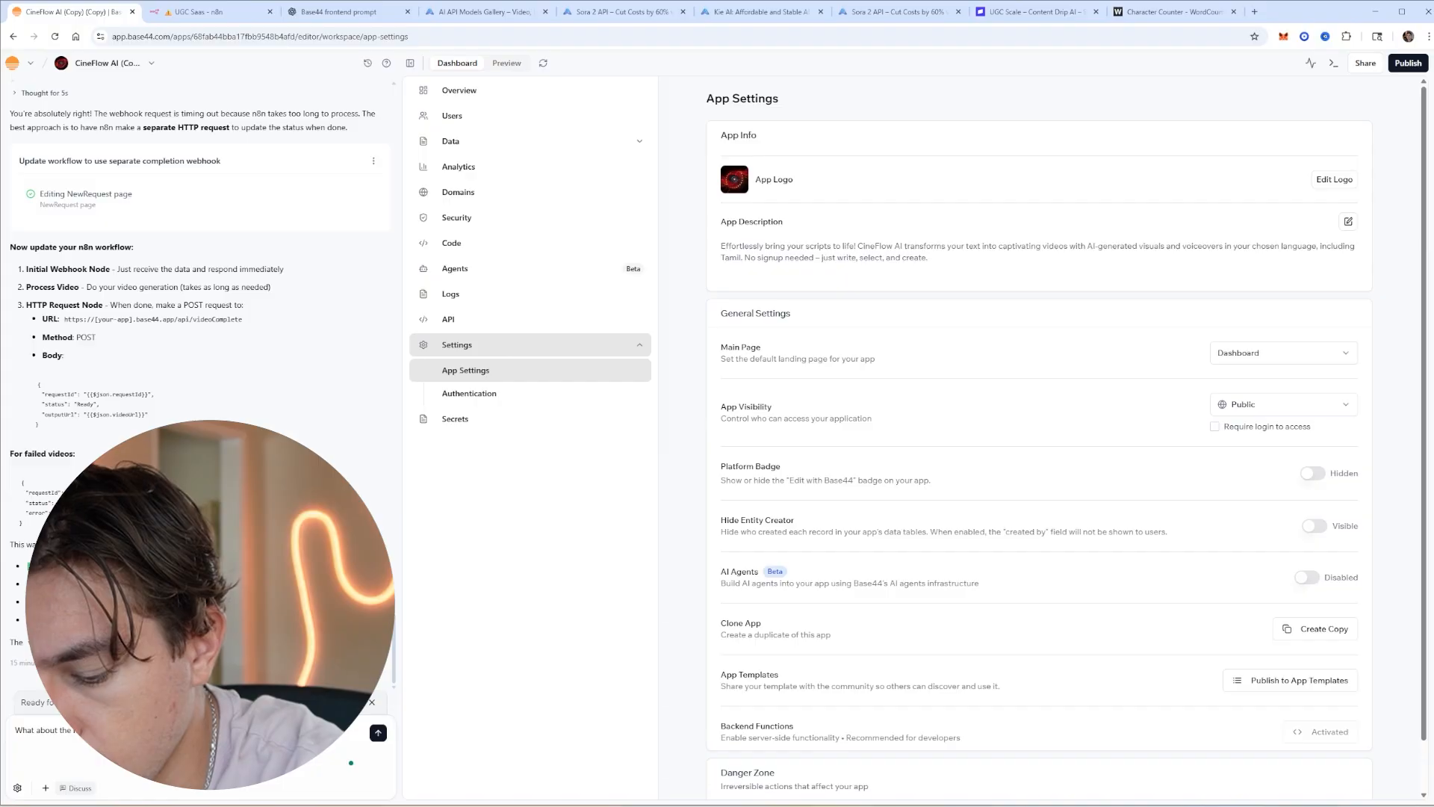
pyautogui.press('Return')
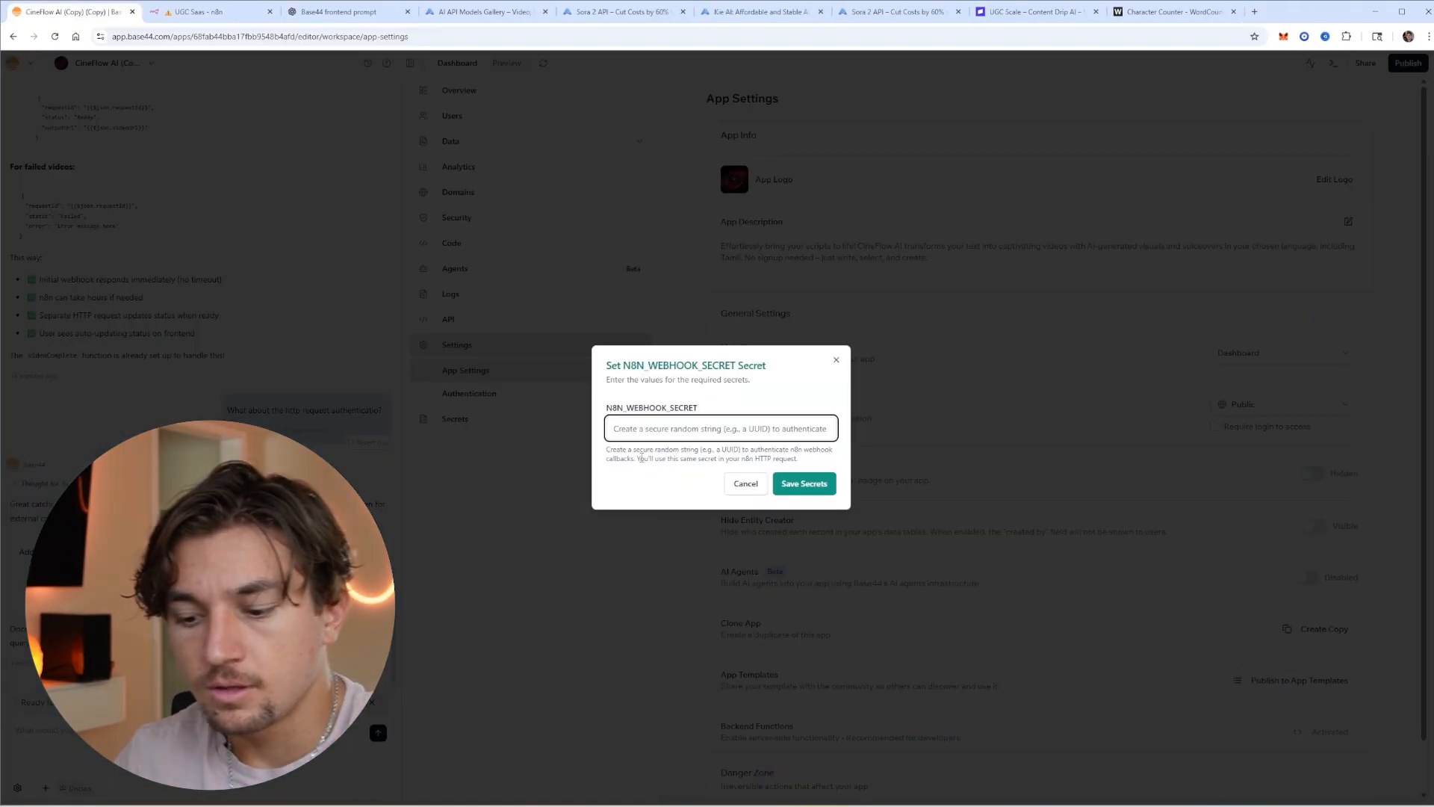
# Paste the webhook secret as the N8N_WEBHOOK_SECRET value and save it
pyautogui.hotkey('ctrl', 'v')
pyautogui.click(788, 484)
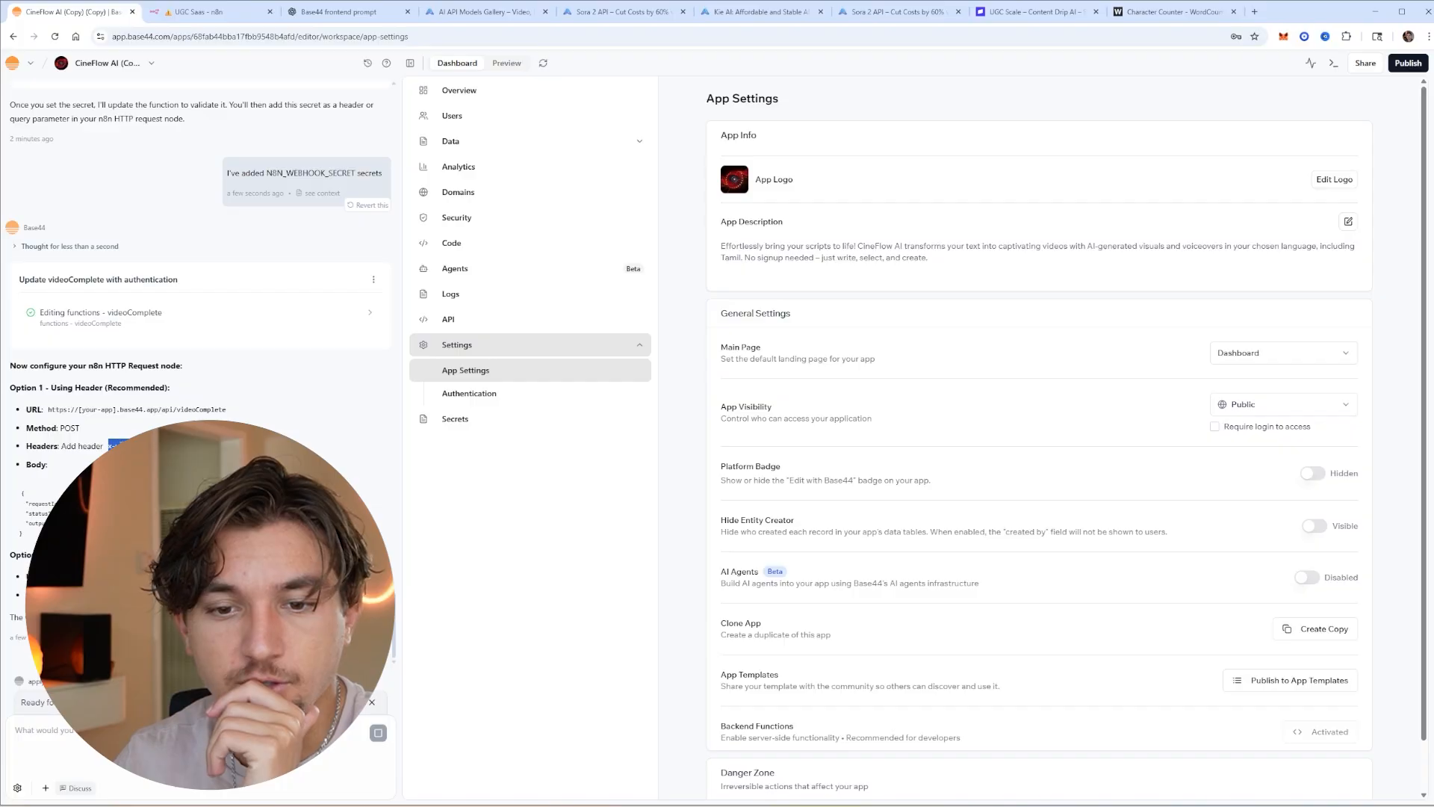
# Switch to n8n and set the HTTP Request node's authentication to Generic Credential Type with Header Auth
pyautogui.click(247, 12)
pyautogui.doubleClick(1242, 376)
pyautogui.click(585, 247)
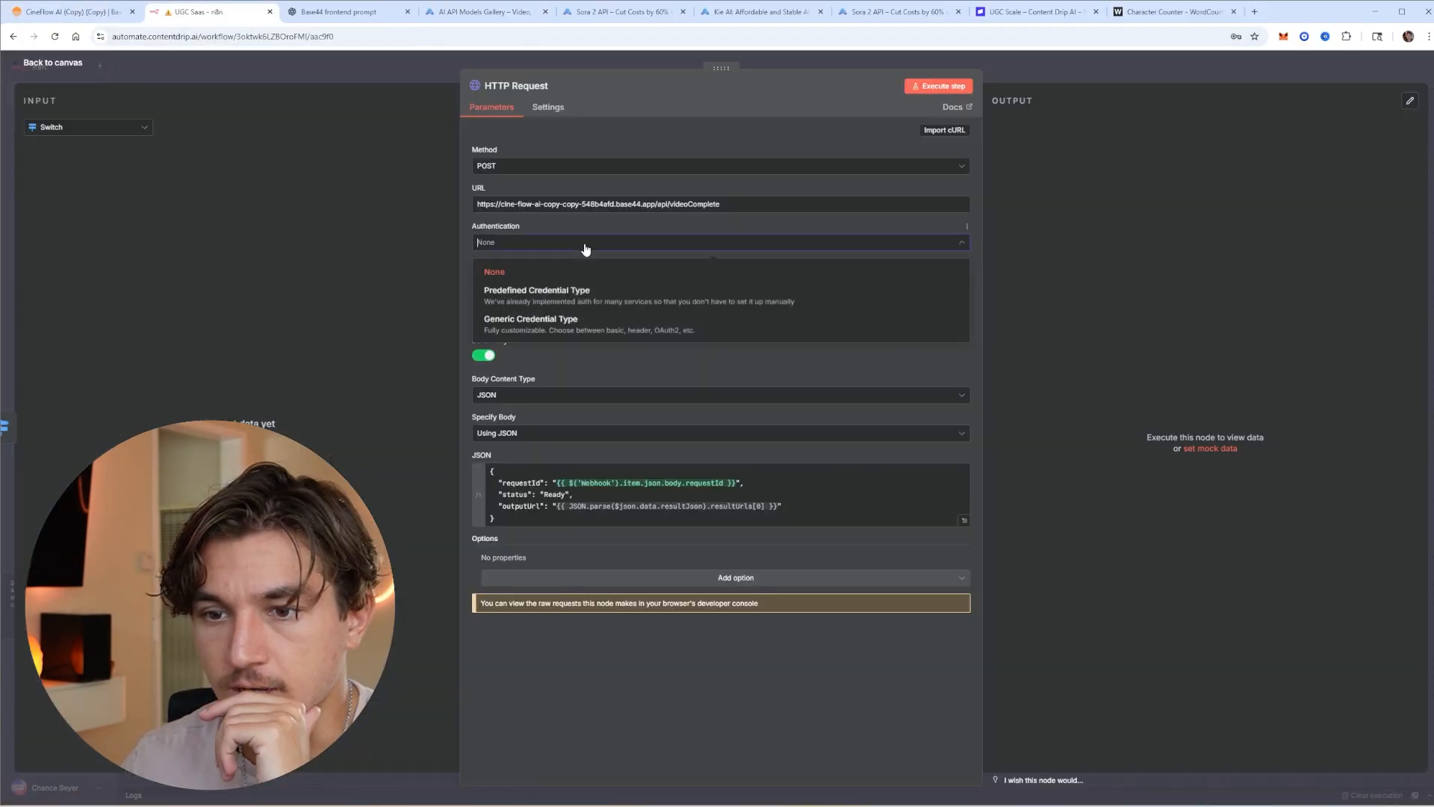
pyautogui.click(479, 318)
pyautogui.click(553, 281)
pyautogui.click(507, 384)
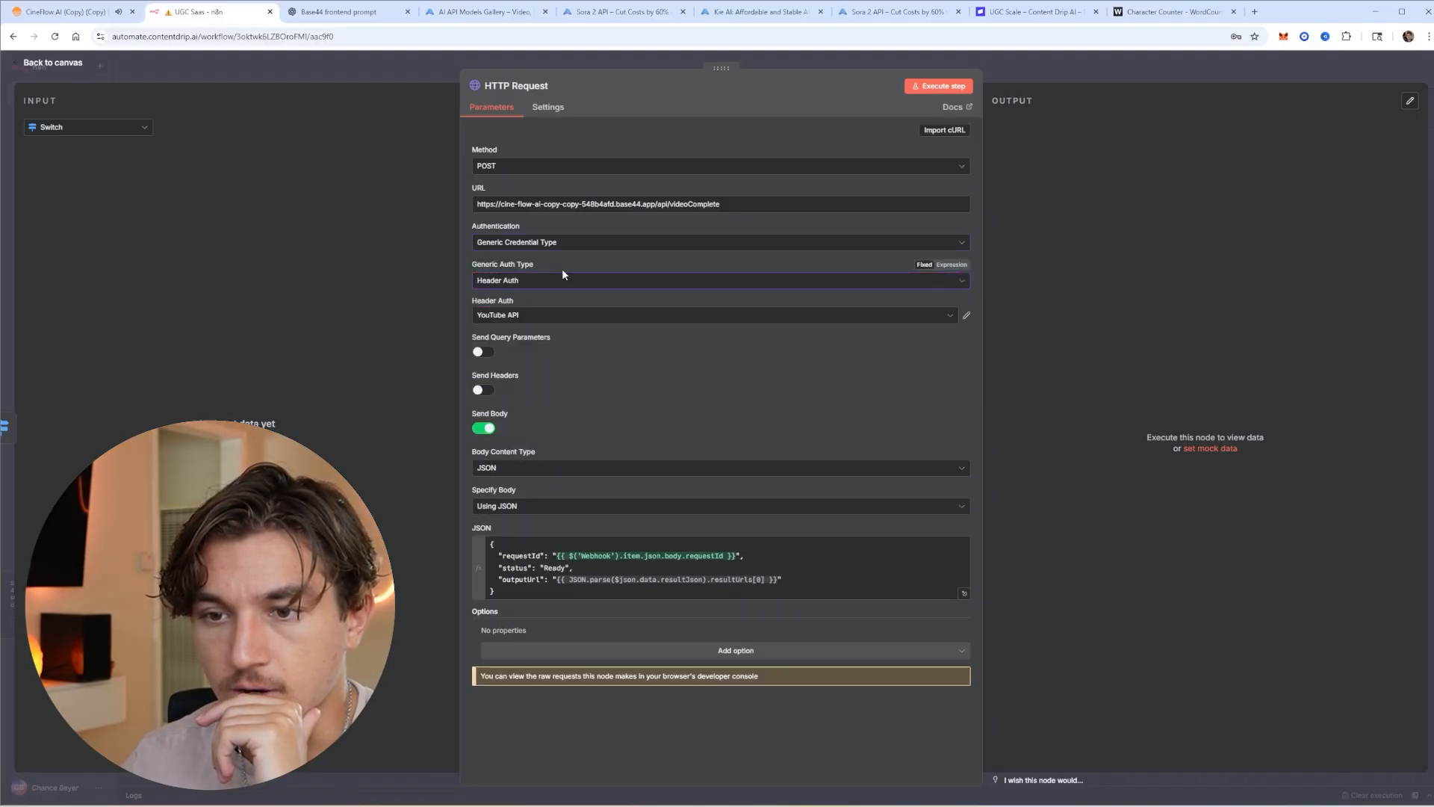
# Create a new Header Auth credential named "UGC Saas App" and paste the webhook secret as its value
pyautogui.click(561, 312)
pyautogui.click(515, 502)
pyautogui.click(460, 217)
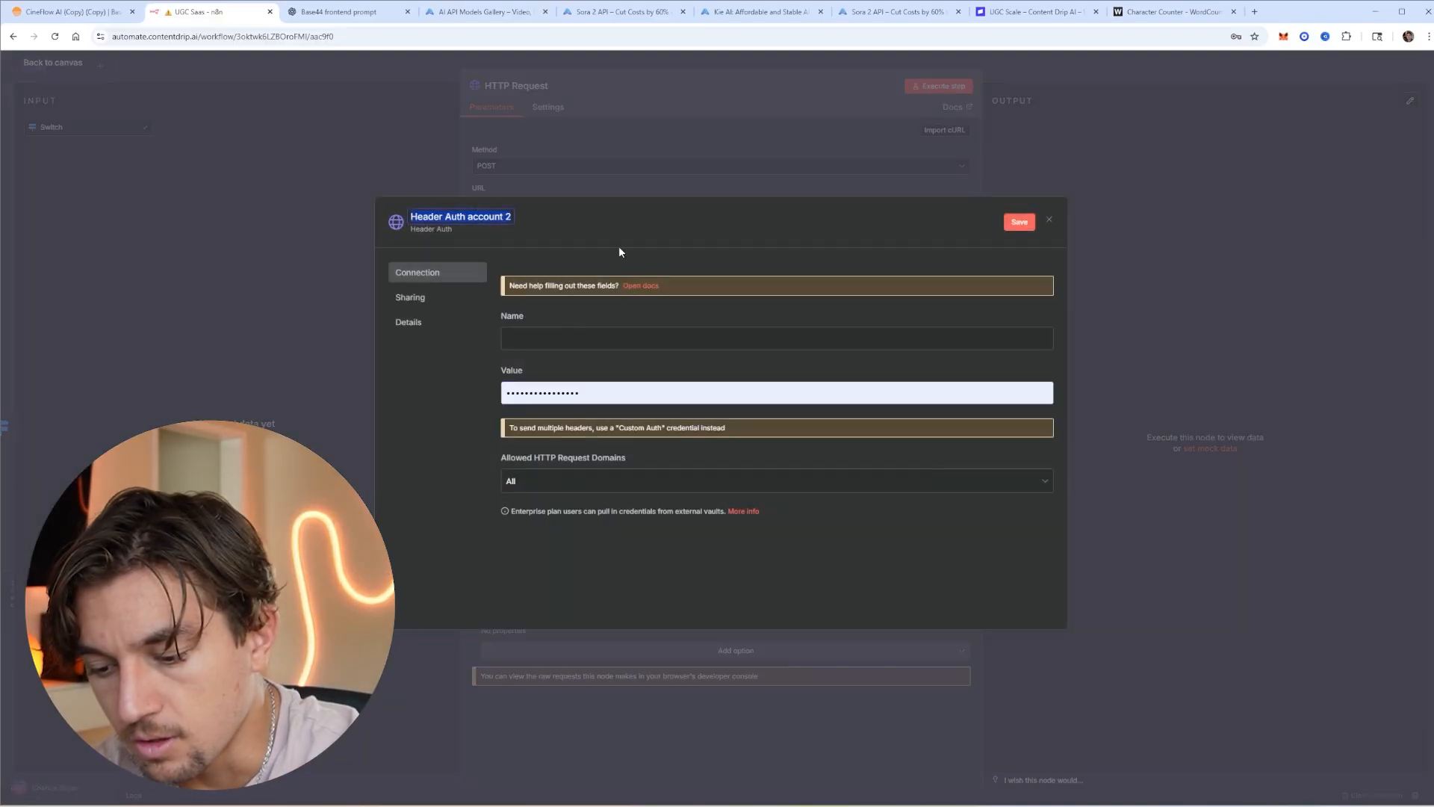
pyautogui.write('UGC Saas App')
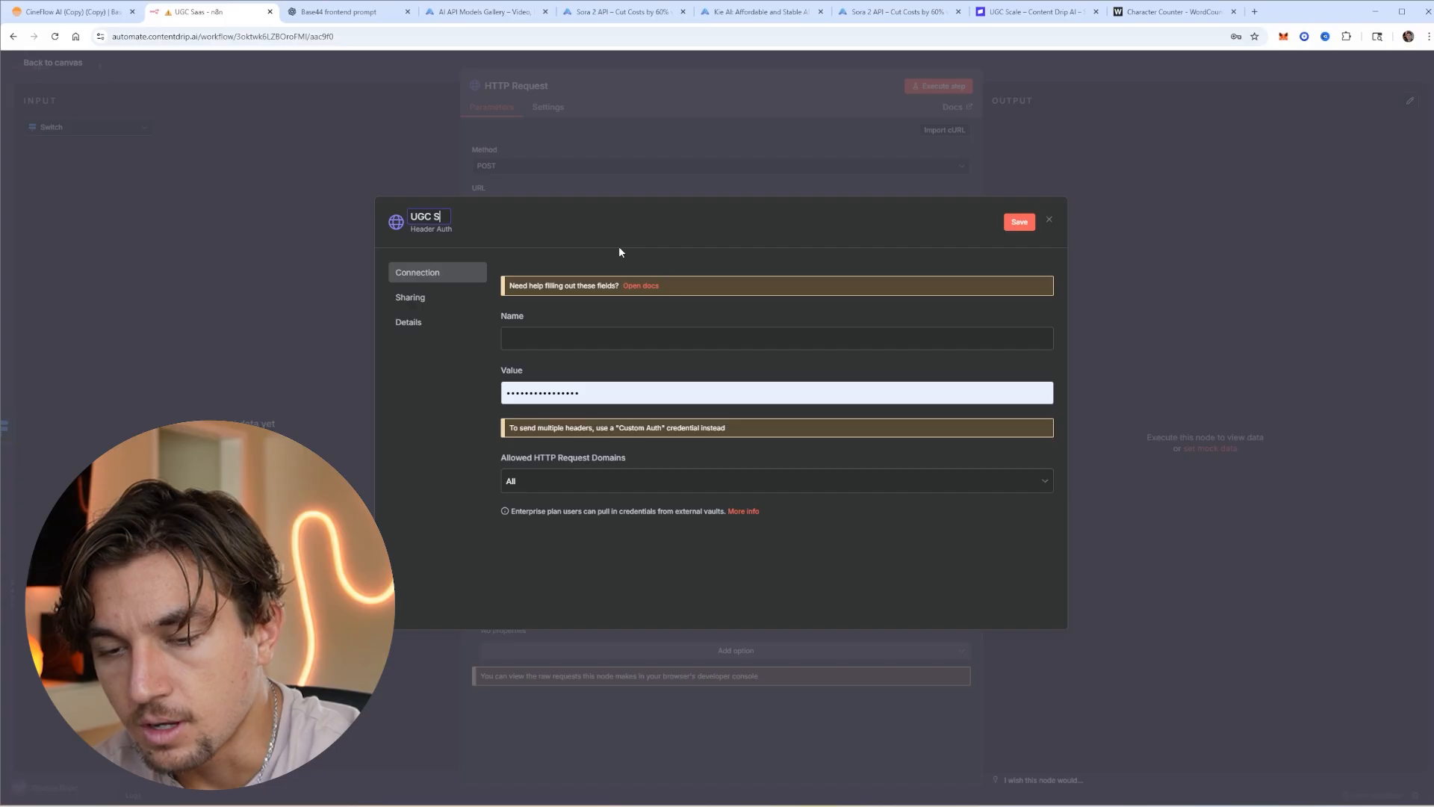
pyautogui.click(597, 392)
# Copy the header name x-webhook-secret from the Base44 chat into the credential's name and save the credential
pyautogui.click(599, 337)
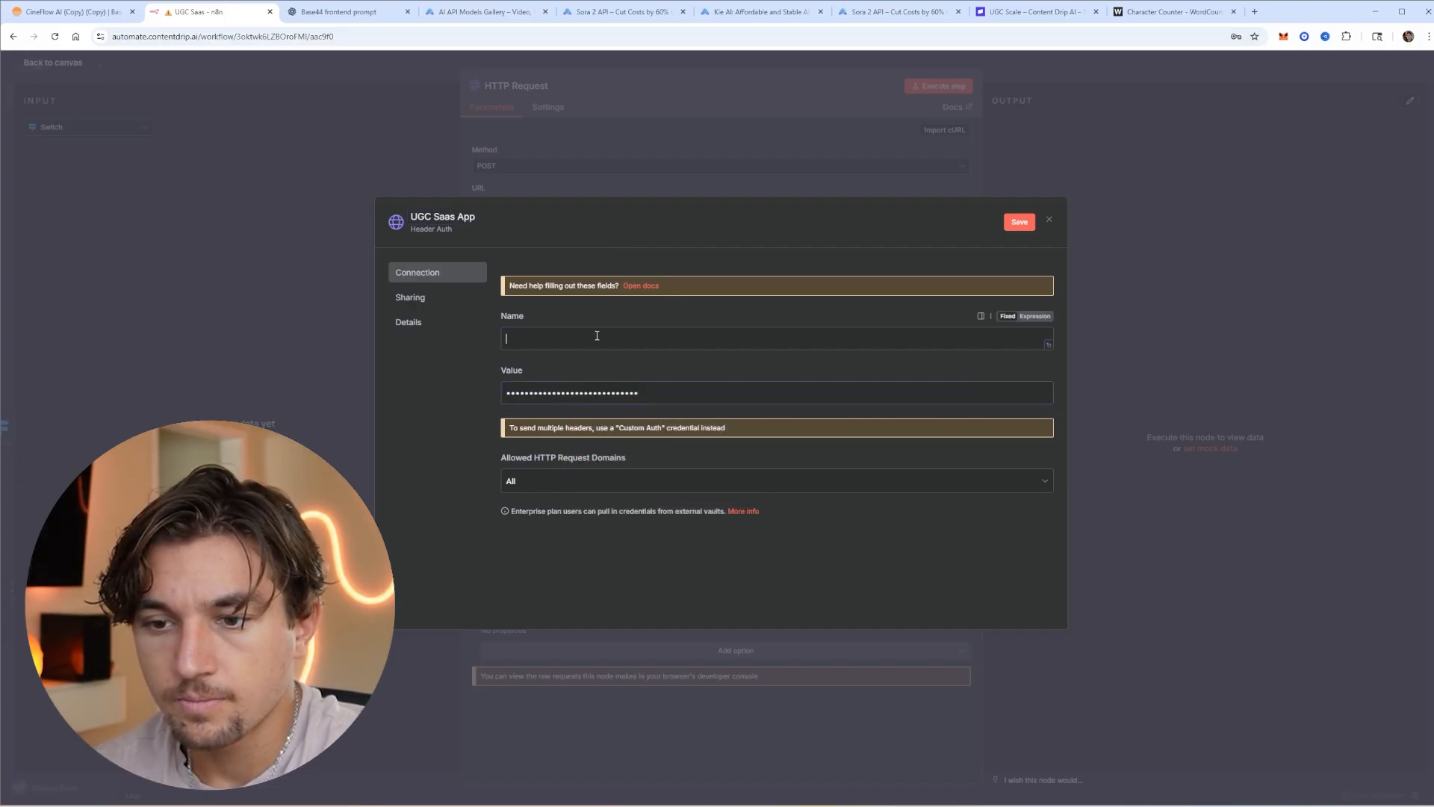
pyautogui.click(74, 13)
pyautogui.moveTo(108, 472); pyautogui.dragTo(172, 472)
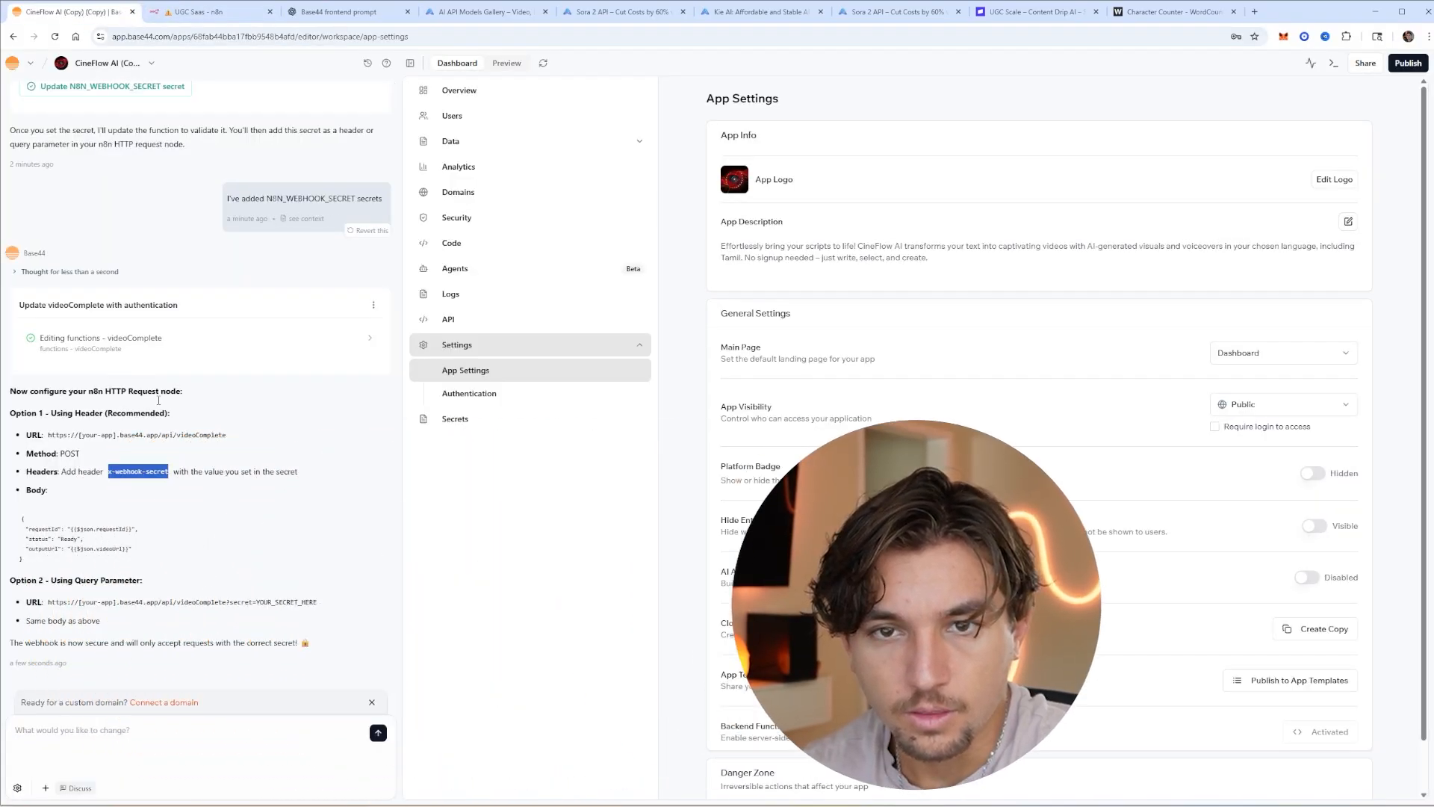
pyautogui.click(199, 12)
pyautogui.hotkey('ctrl', 'v')
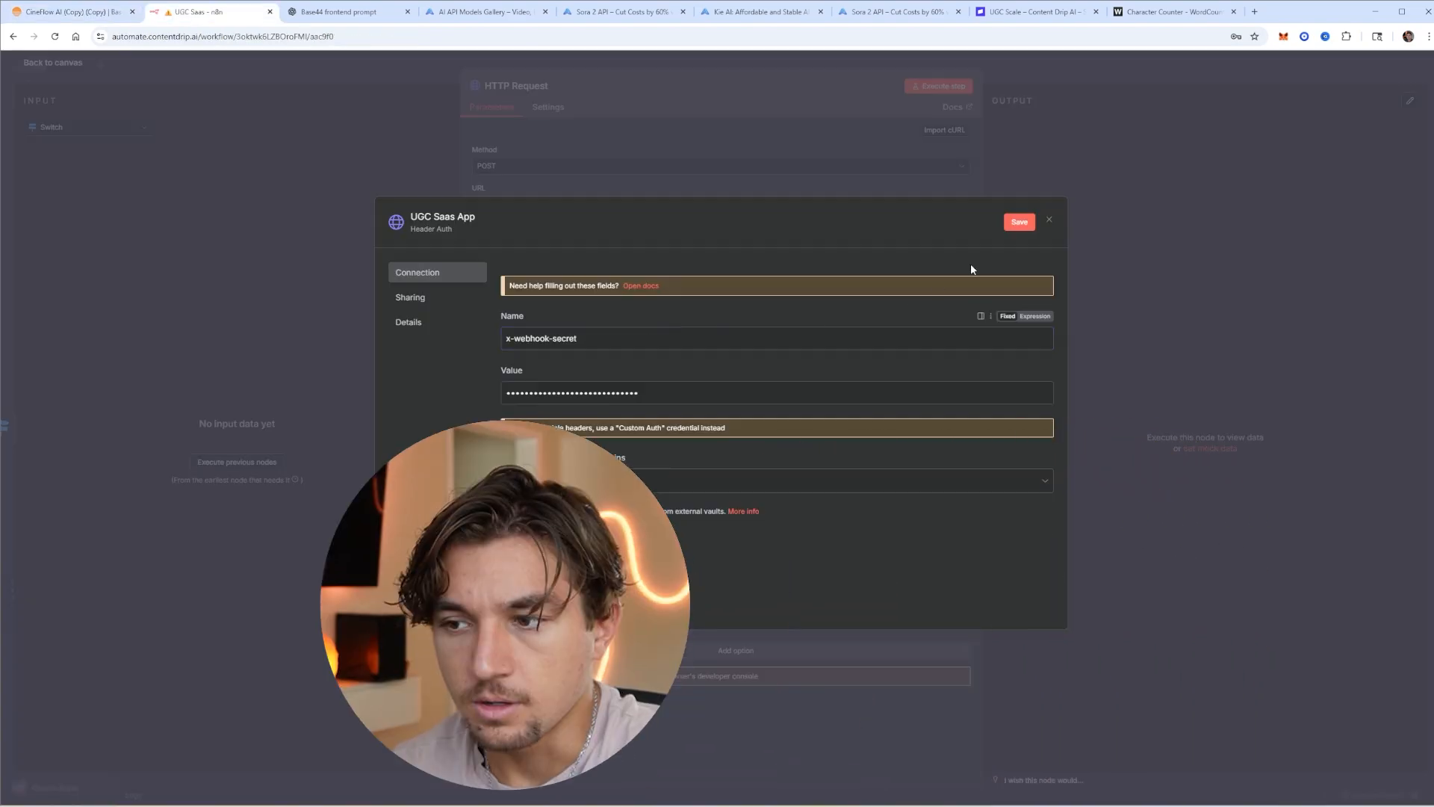
pyautogui.click(1014, 224)
# Rename the HTTP Request node to "Success Response" and return to the canvas
pyautogui.click(515, 85)
pyautogui.write('Success Response')
pyautogui.press('Return')
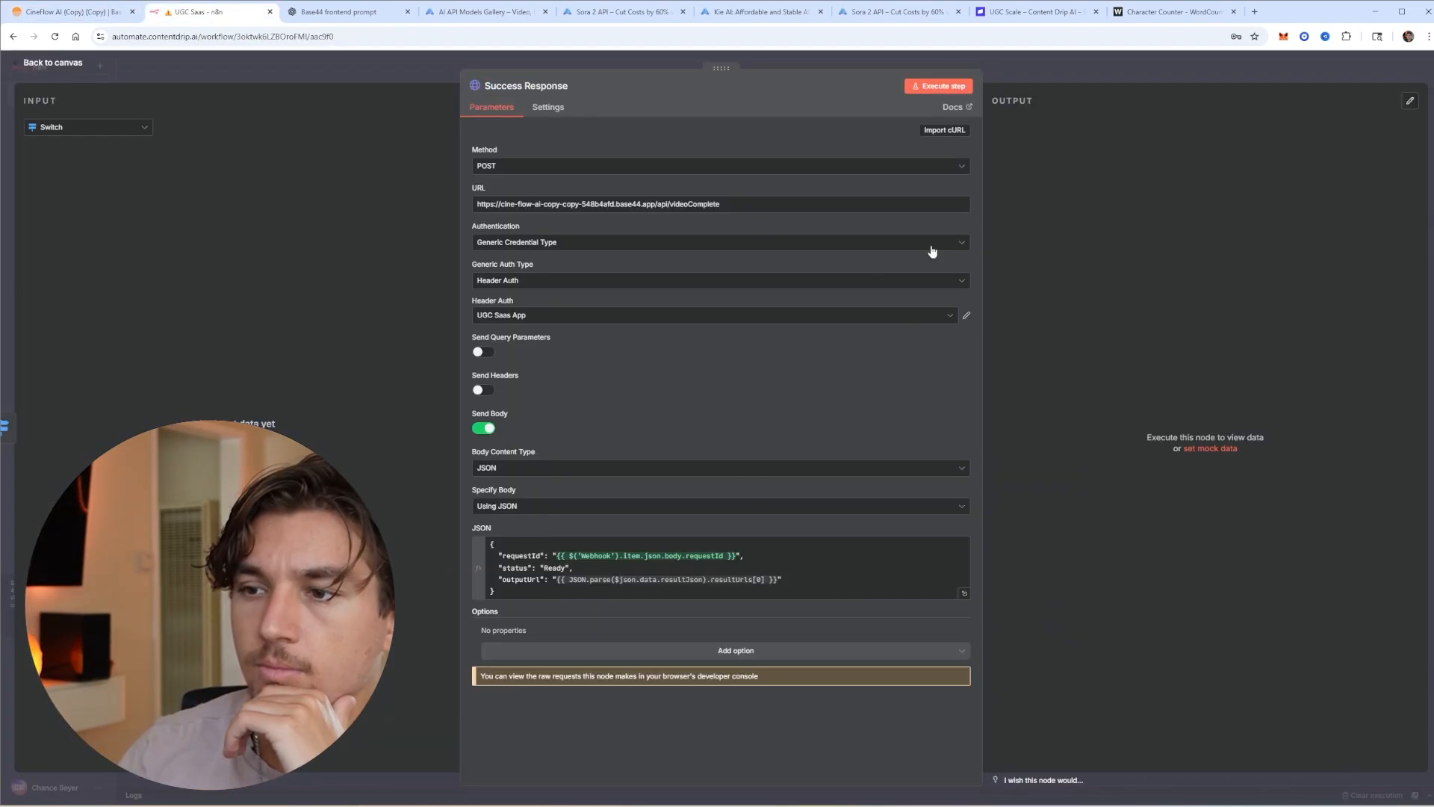
pyautogui.click(1105, 79)
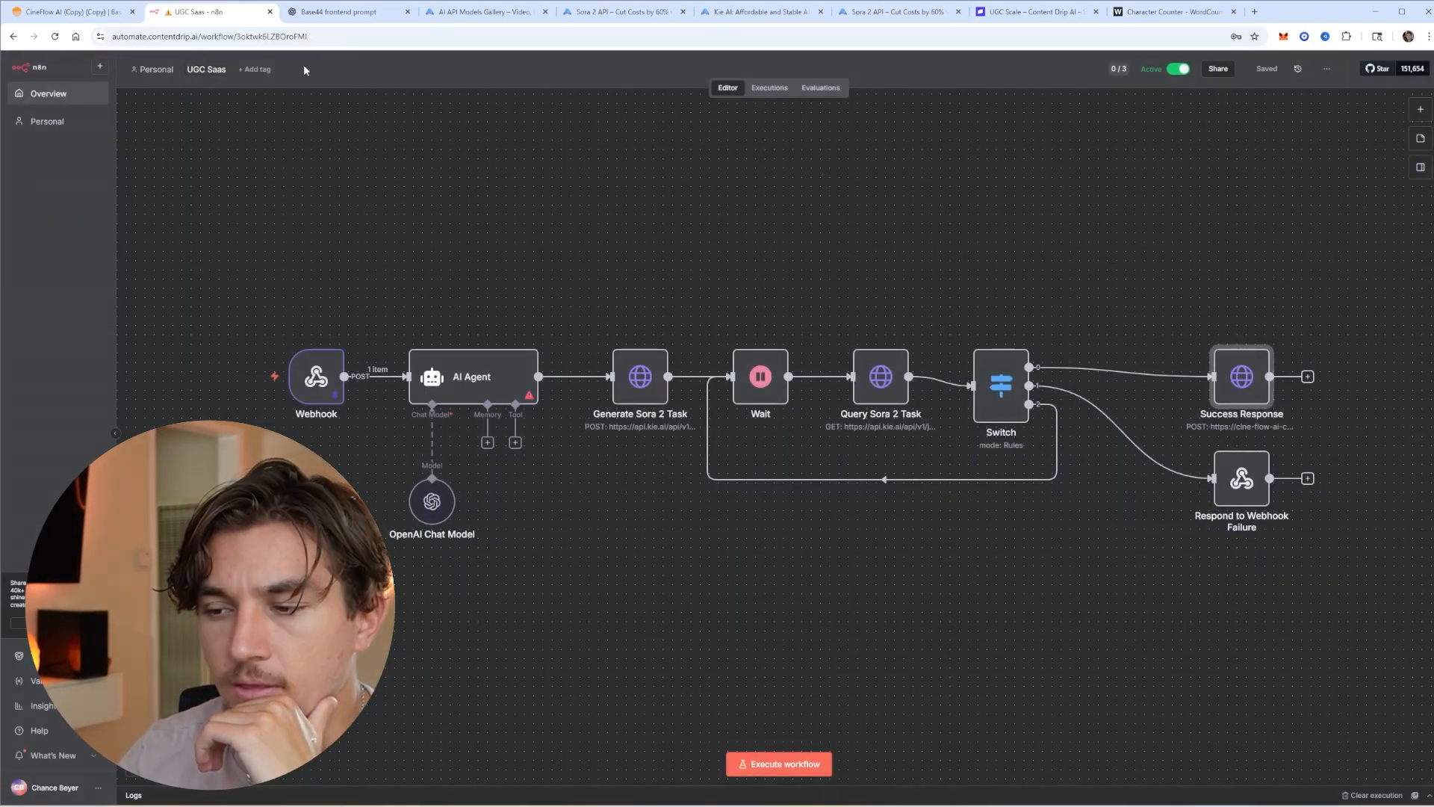
# Switch to the Base44 app preview and submit a new UGC request for "Yellow Toy truck" with its image and the previously copied product details
pyautogui.click(90, 17)
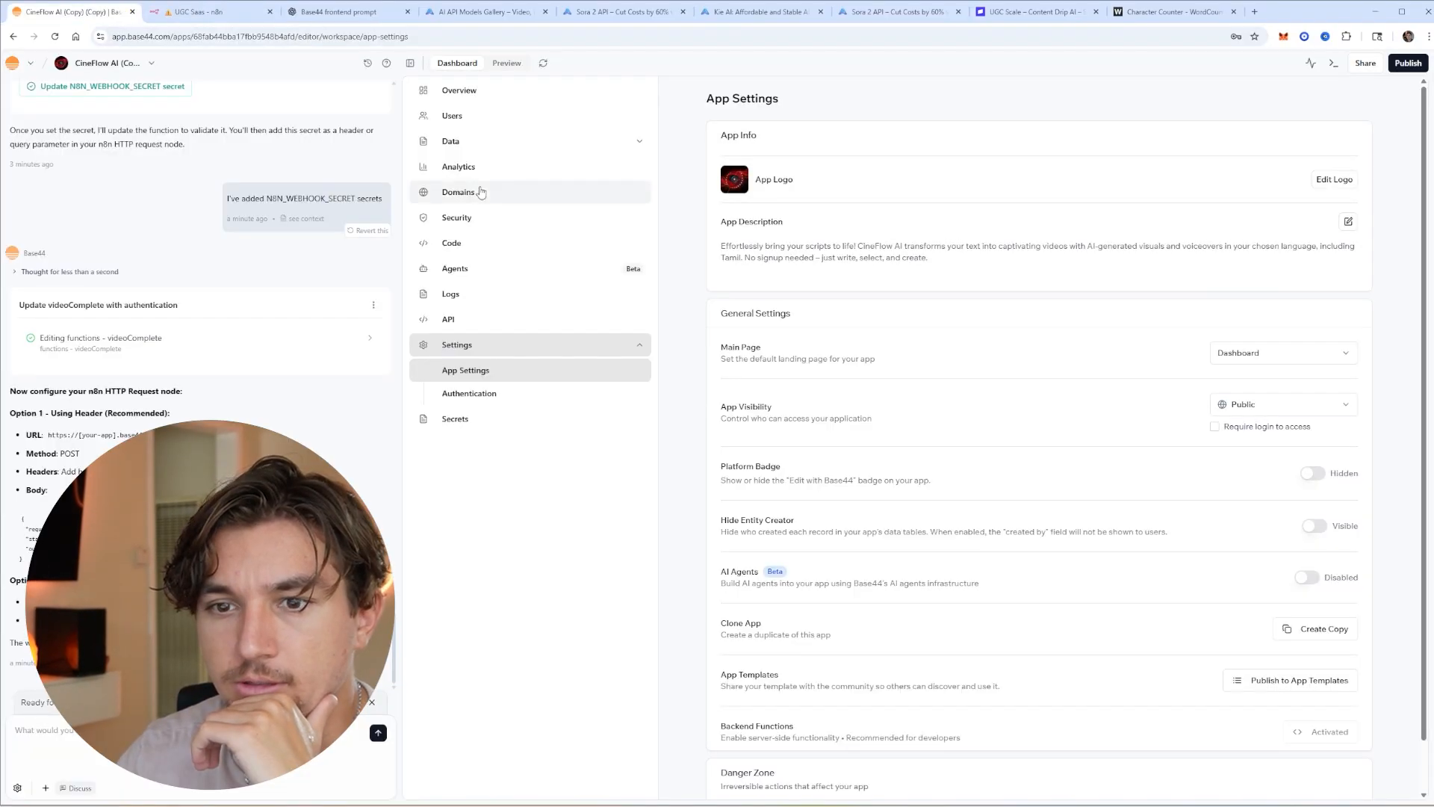
pyautogui.click(506, 62)
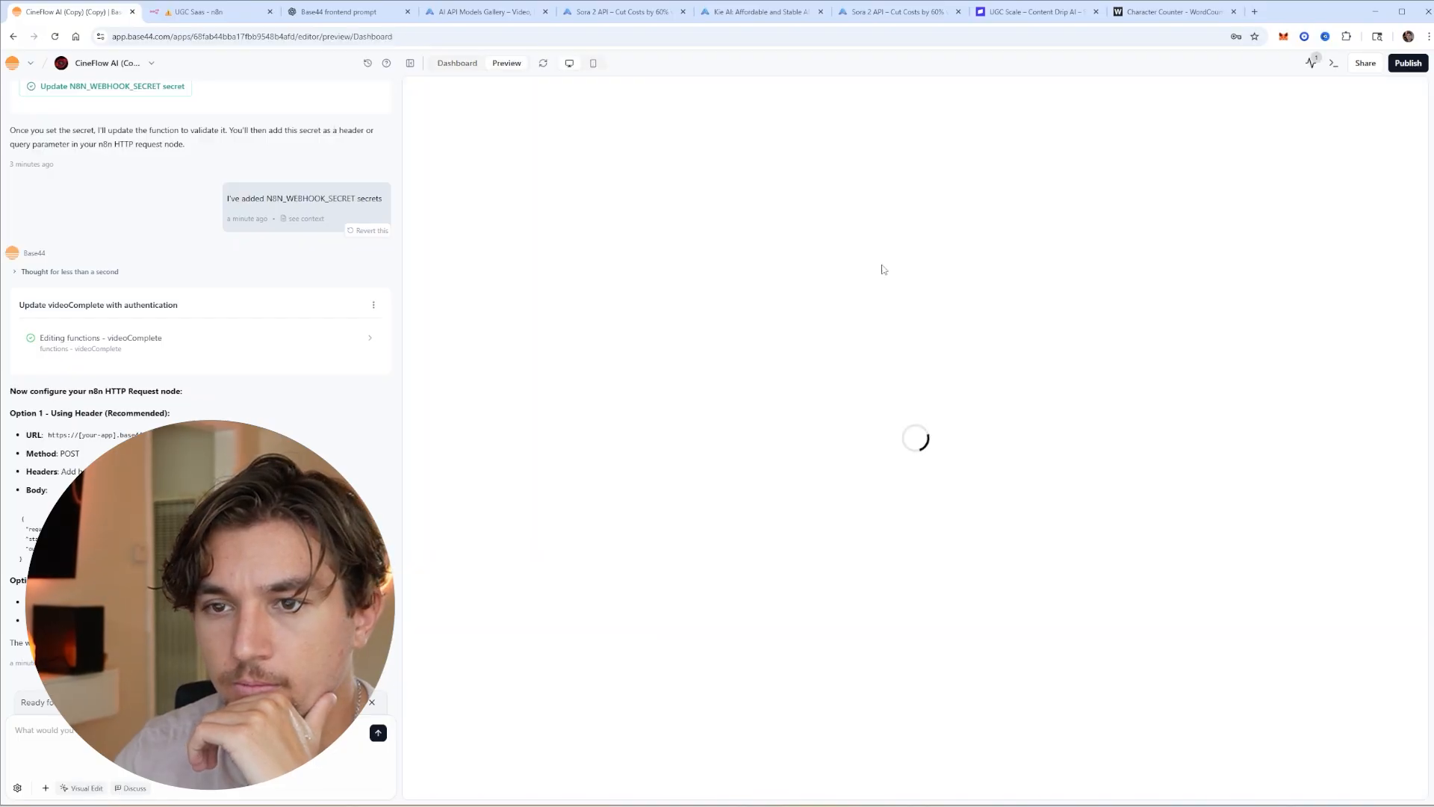
pyautogui.click(1218, 199)
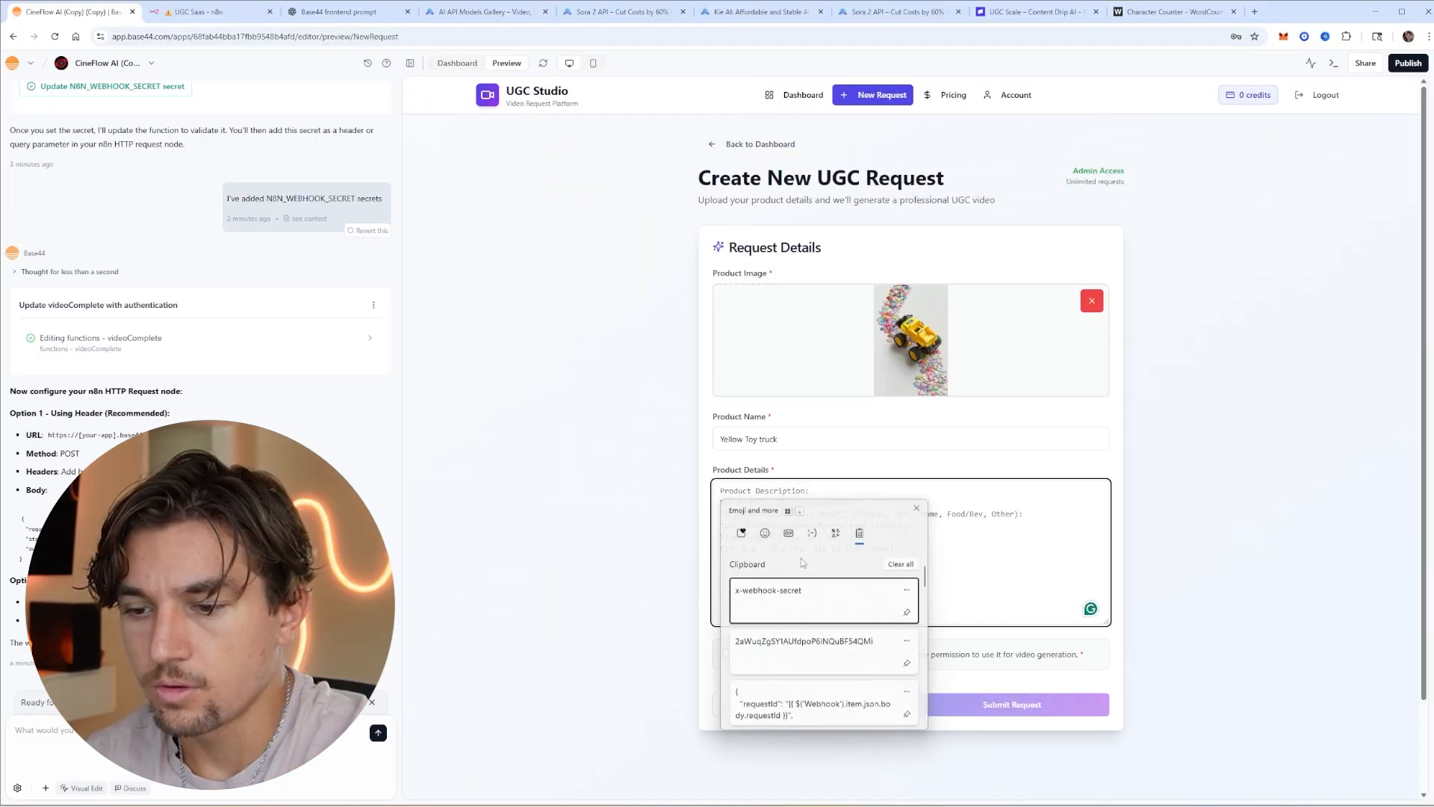
pyautogui.scroll(-5, 847, 639)
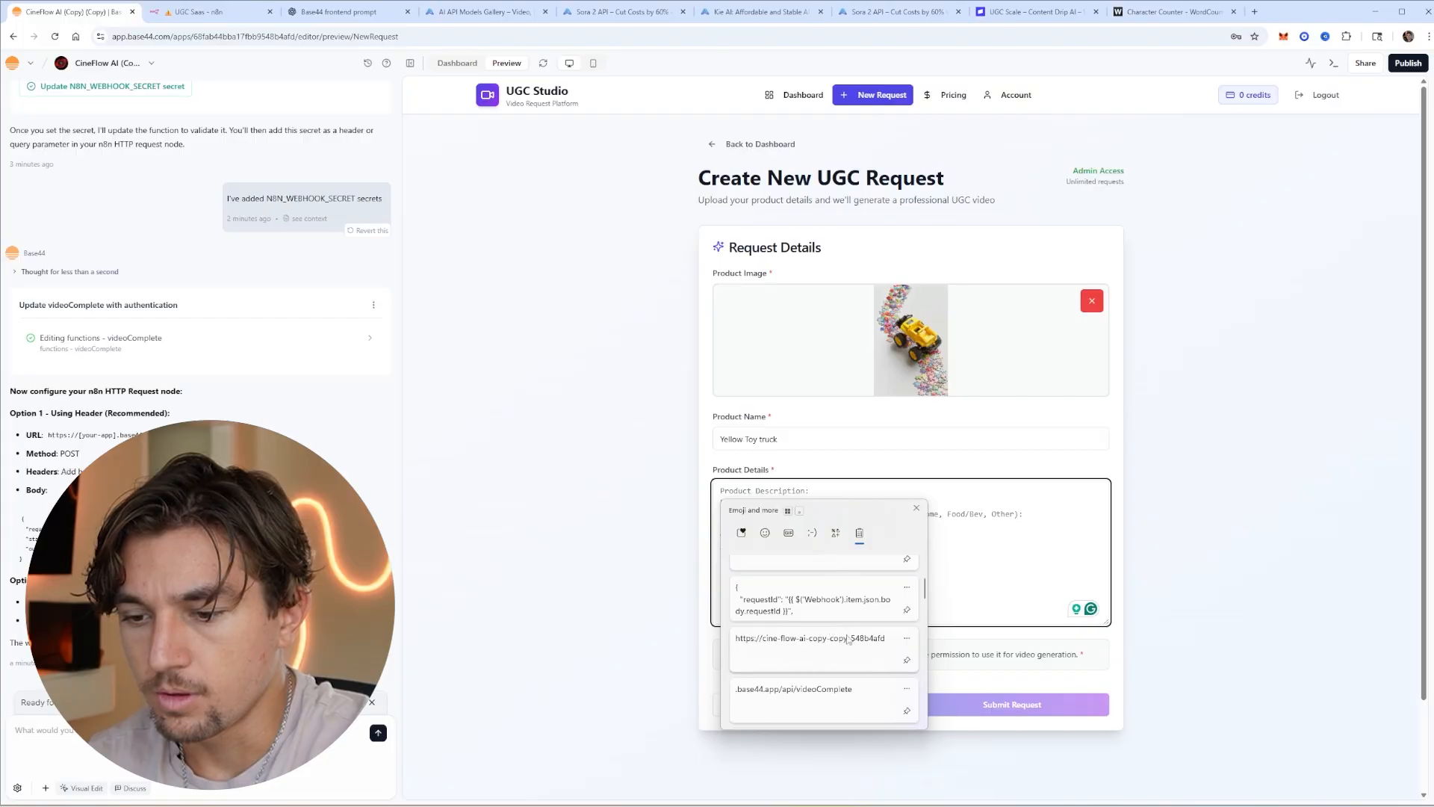
pyautogui.scroll(-10, 848, 639)
pyautogui.click(841, 650)
pyautogui.click(842, 655)
pyautogui.click(1045, 705)
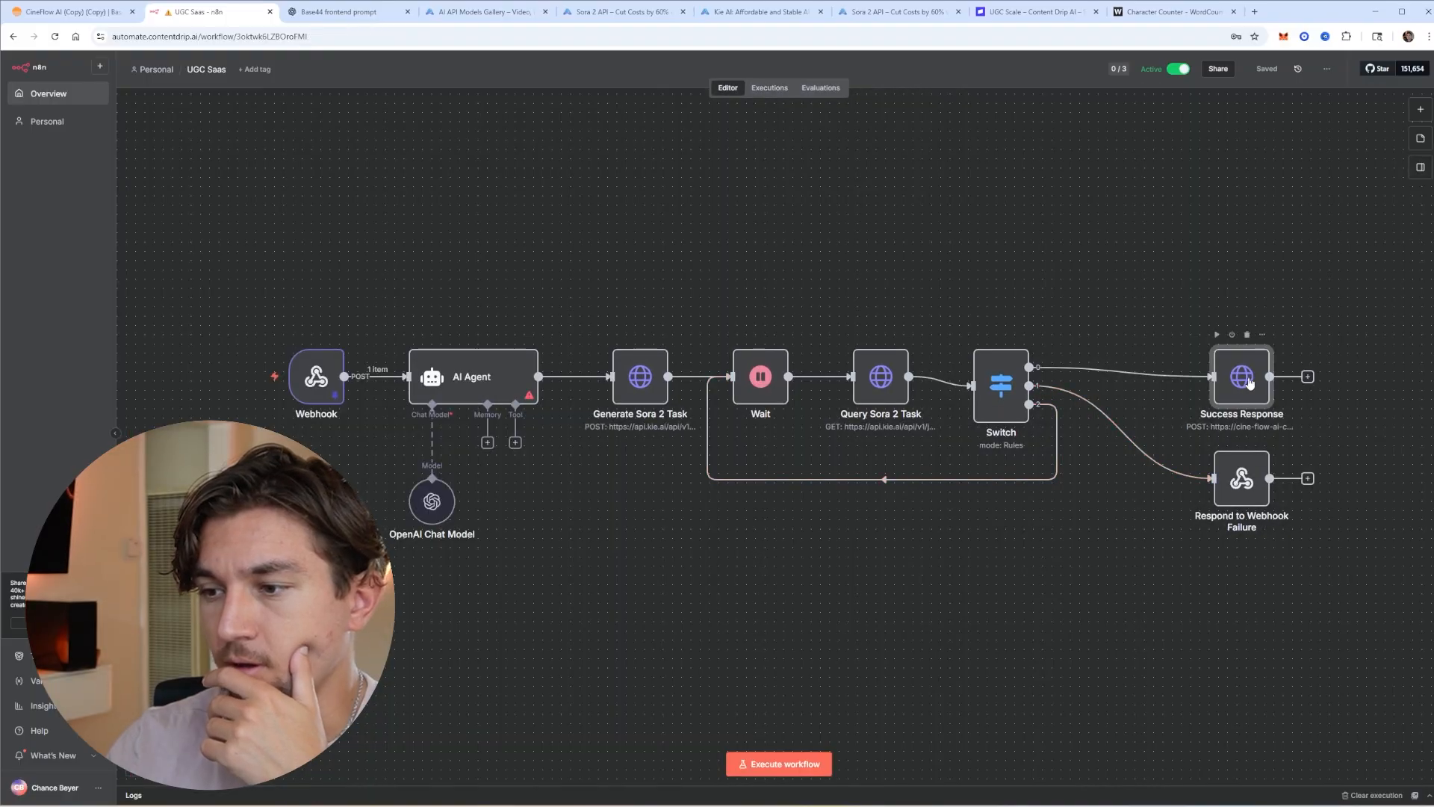
# Duplicate the Success Response node in n8n and place the copy beside the failure branch
pyautogui.rightClick(1254, 386)
pyautogui.click(1270, 503)
pyautogui.moveTo(1297, 436); pyautogui.dragTo(1313, 435)
# Copy the Respond to Webhook Failure body into the duplicated node's JSON and rename the node "Failed Response"
pyautogui.doubleClick(1241, 478)
pyautogui.click(731, 286)
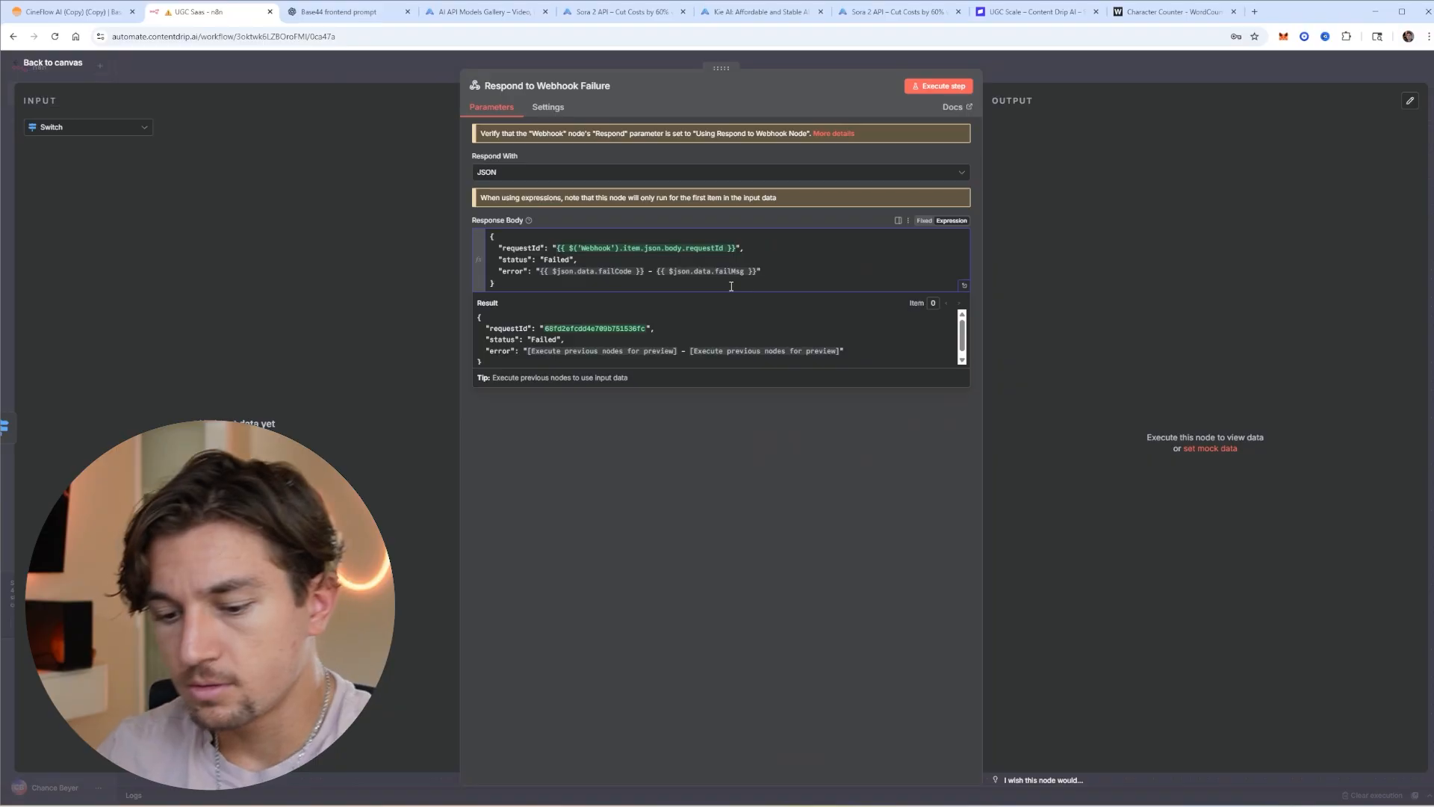
pyautogui.hotkey('ctrl', 'a')
pyautogui.hotkey('ctrl', 'c')
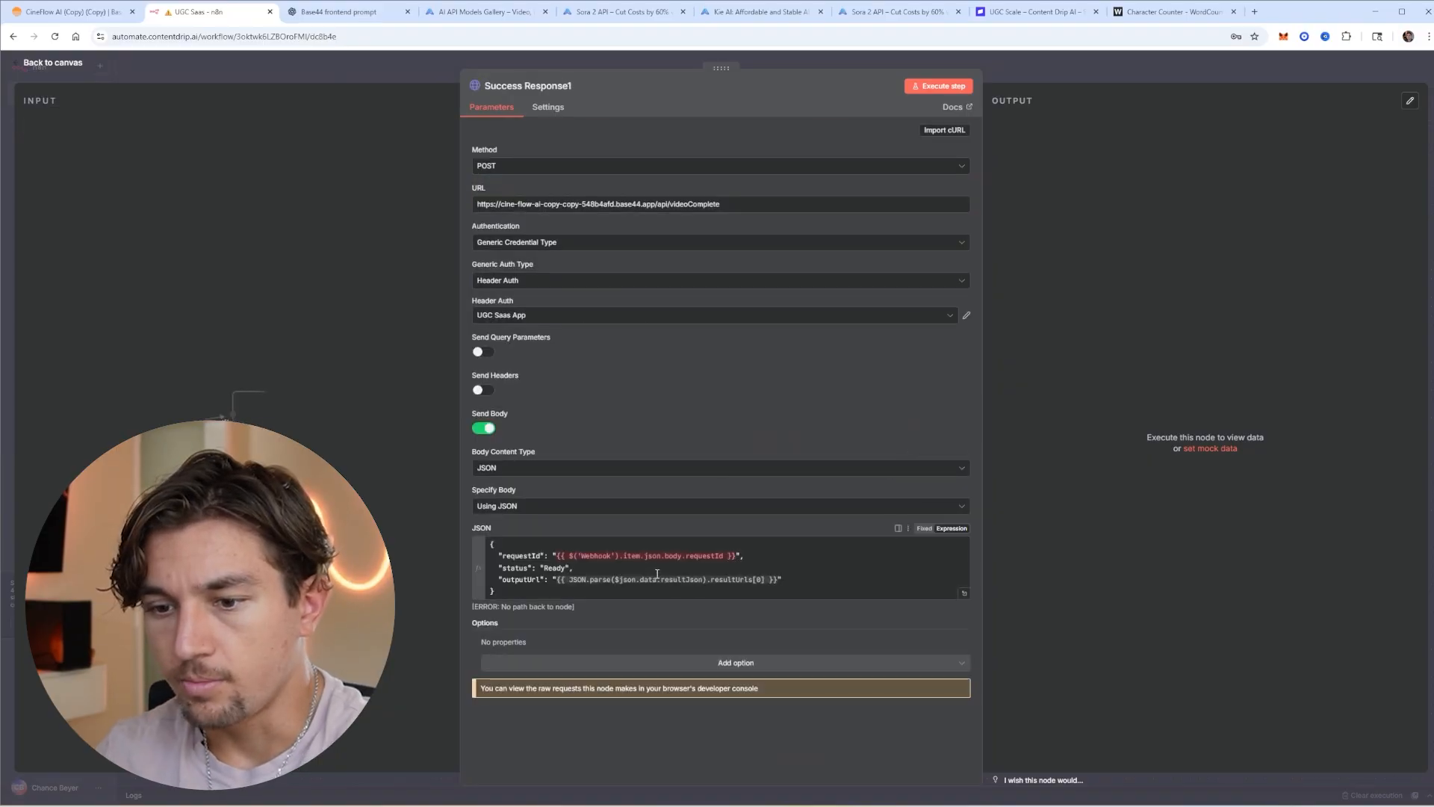
pyautogui.click(668, 553)
pyautogui.hotkey('ctrl', 'a')
pyautogui.hotkey('ctrl', 'v')
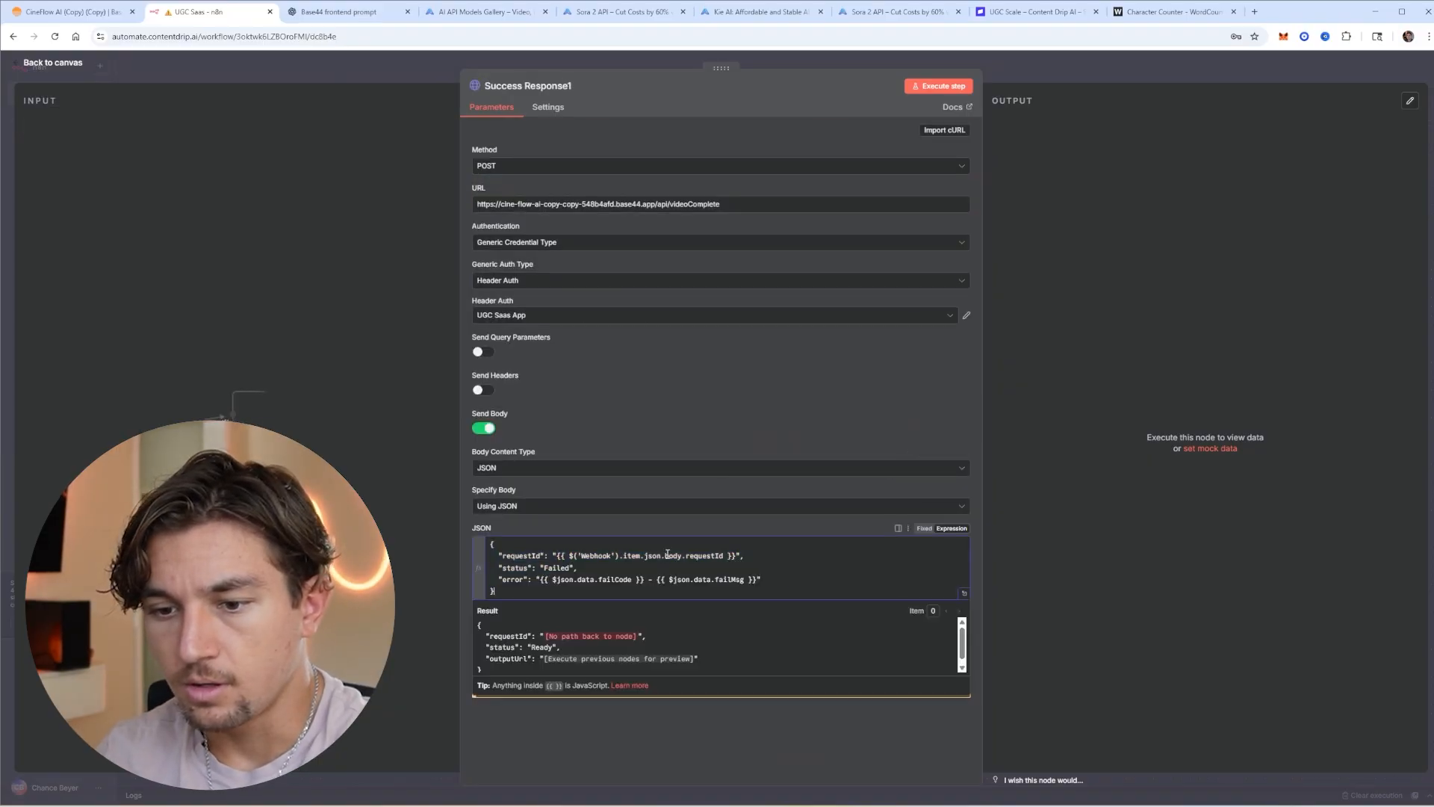
pyautogui.click(544, 87)
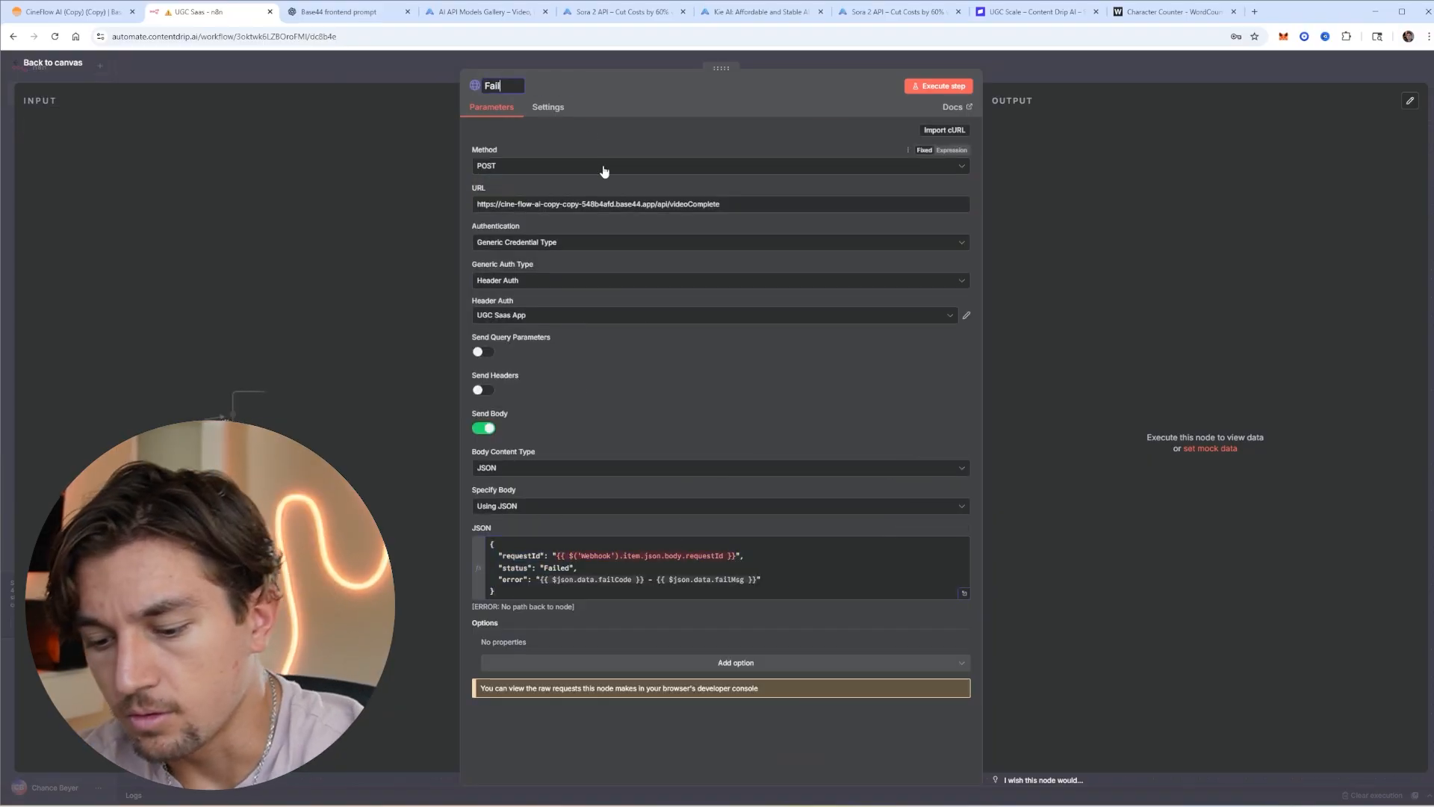
pyautogui.write('nse')
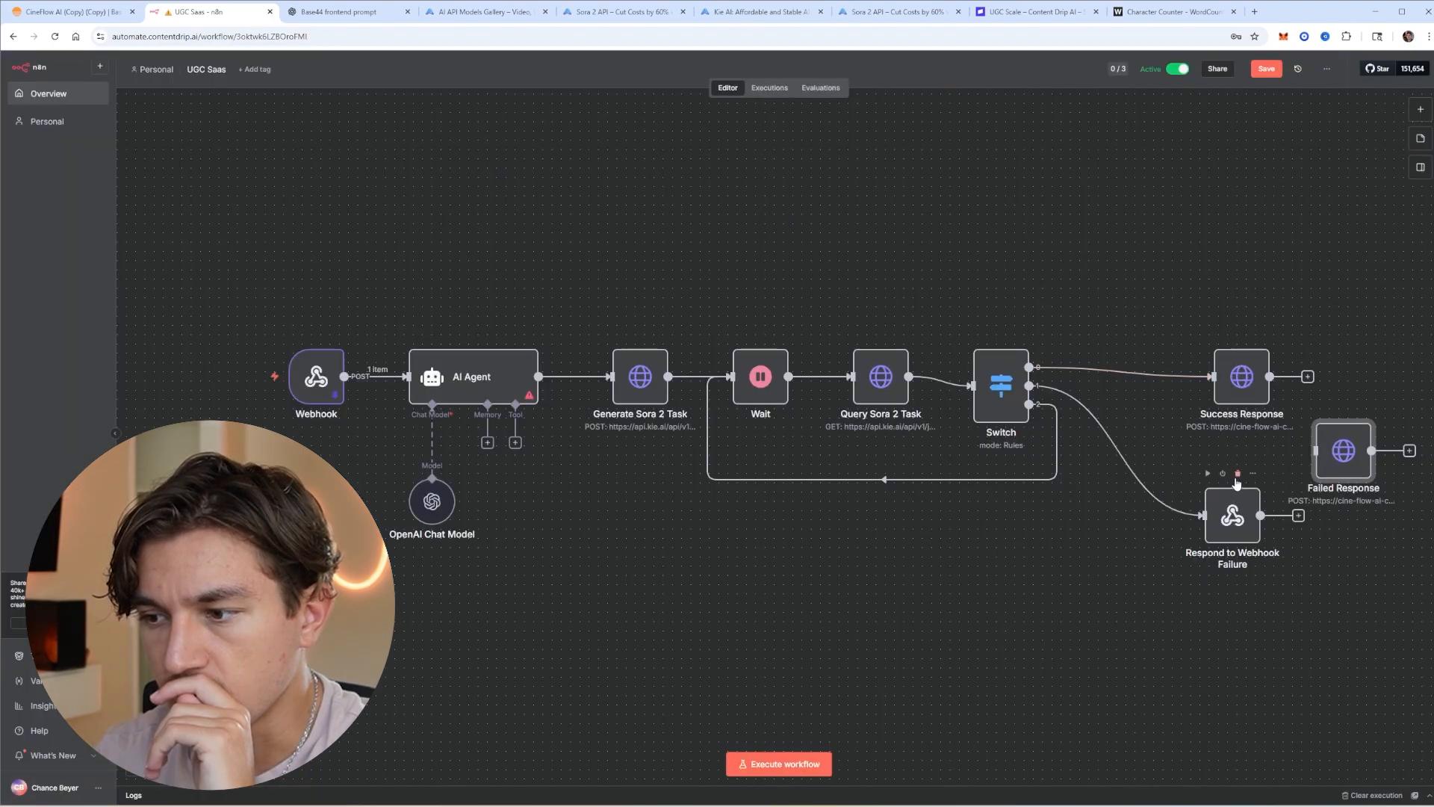
# Replace Respond to Webhook Failure with Failed Response on the Switch node's second output and save the workflow
pyautogui.click(1237, 475)
pyautogui.moveTo(1322, 453); pyautogui.dragTo(1284, 480)
pyautogui.moveTo(1029, 386); pyautogui.dragTo(1278, 478)
pyautogui.moveTo(1316, 473); pyautogui.dragTo(1252, 483)
pyautogui.click(1266, 69)
# Retry the failed Oct 25, 14:22:26 execution from the workflow's execution history
pyautogui.click(768, 88)
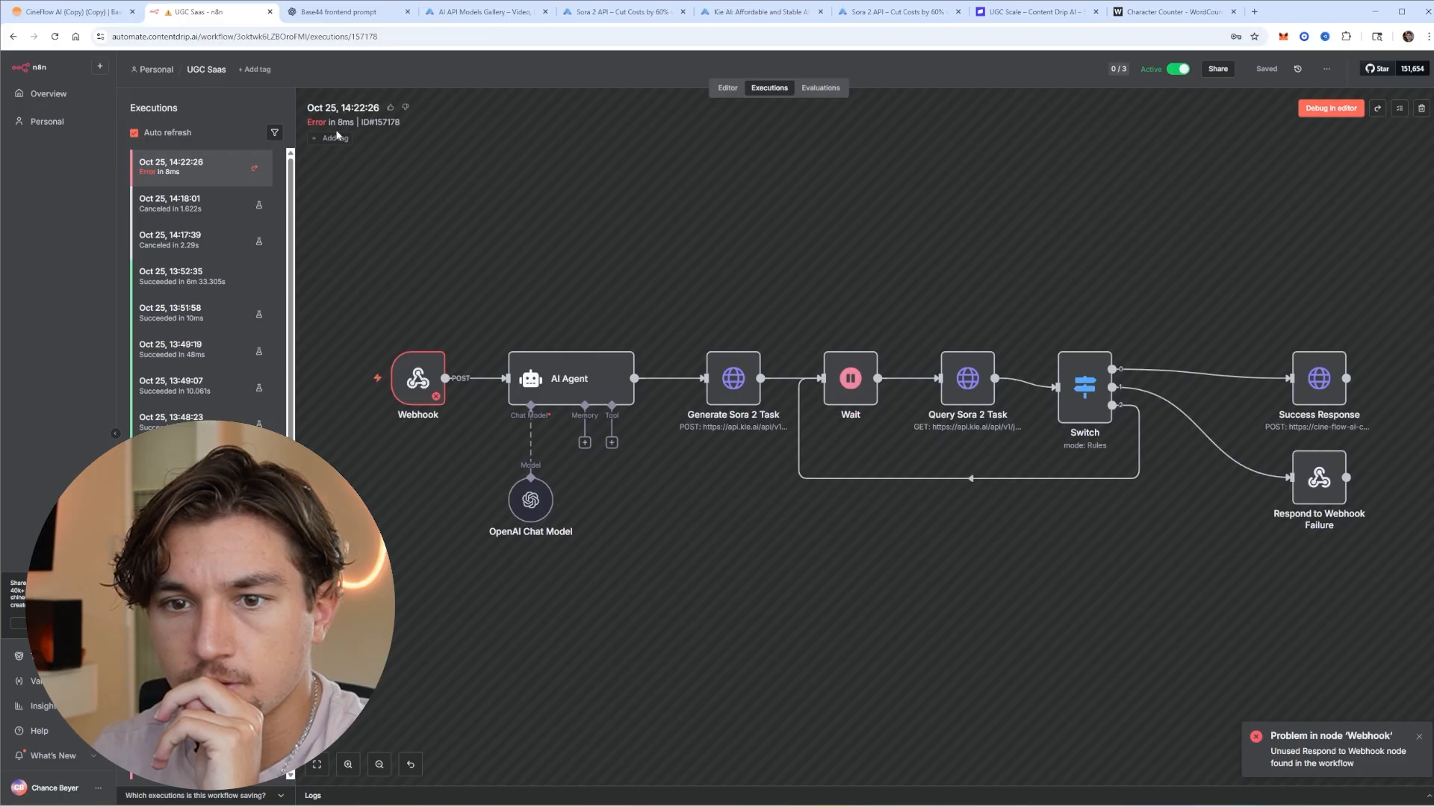
pyautogui.click(260, 173)
pyautogui.click(261, 193)
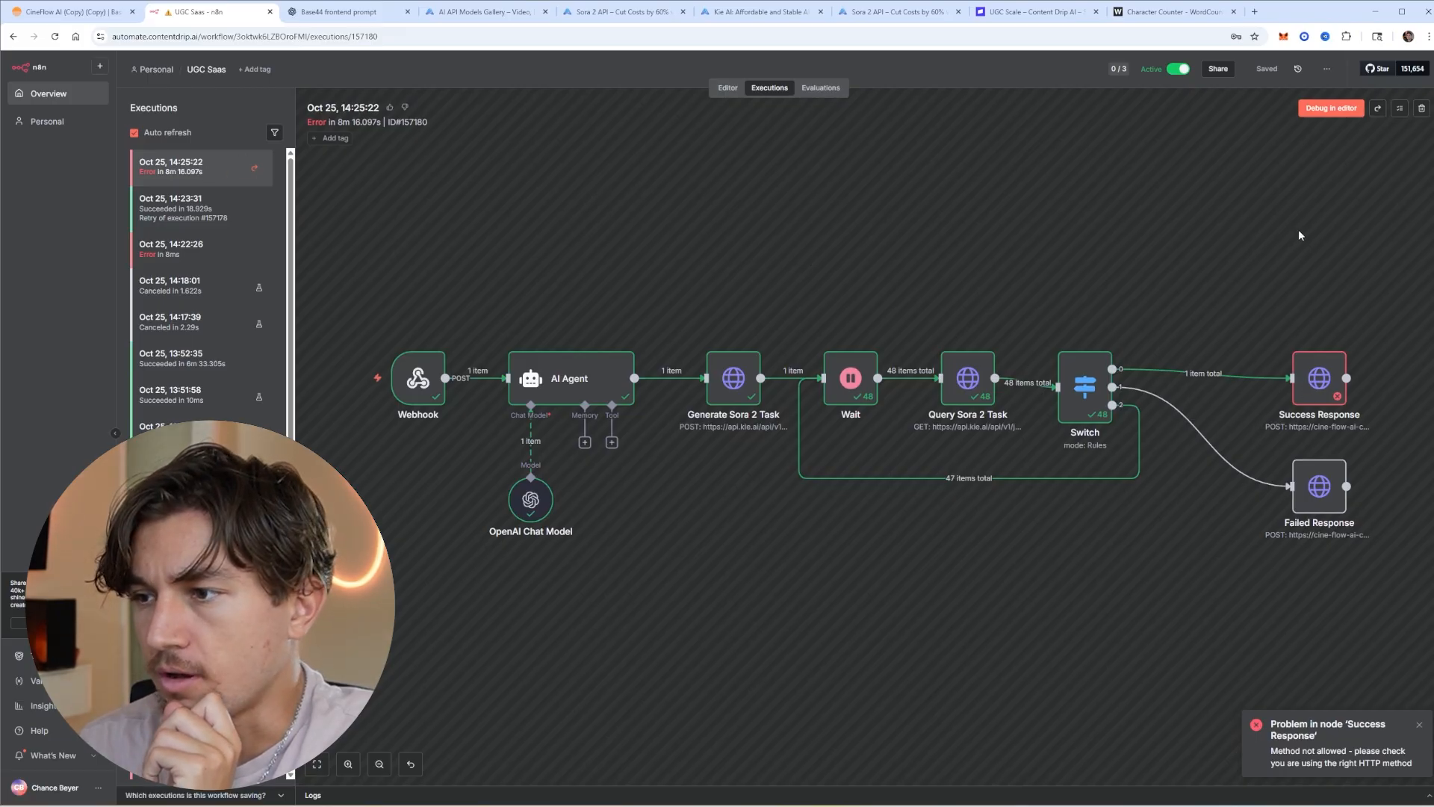
# Load the failed 14:25:22 execution into the editor, unpin the Webhook data, and open the Success Response node's error details
pyautogui.click(1331, 107)
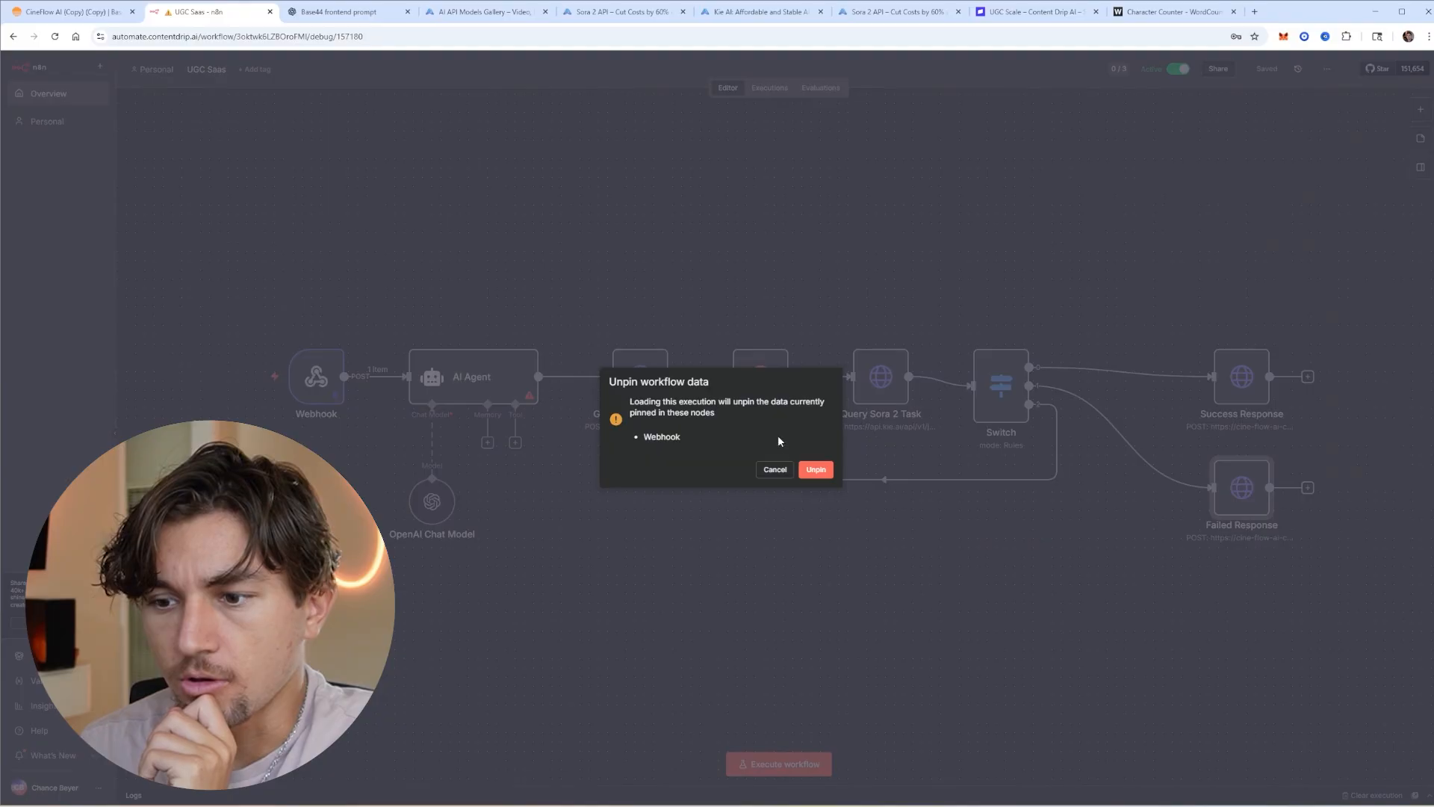
pyautogui.click(815, 472)
pyautogui.doubleClick(1238, 393)
pyautogui.click(1082, 225)
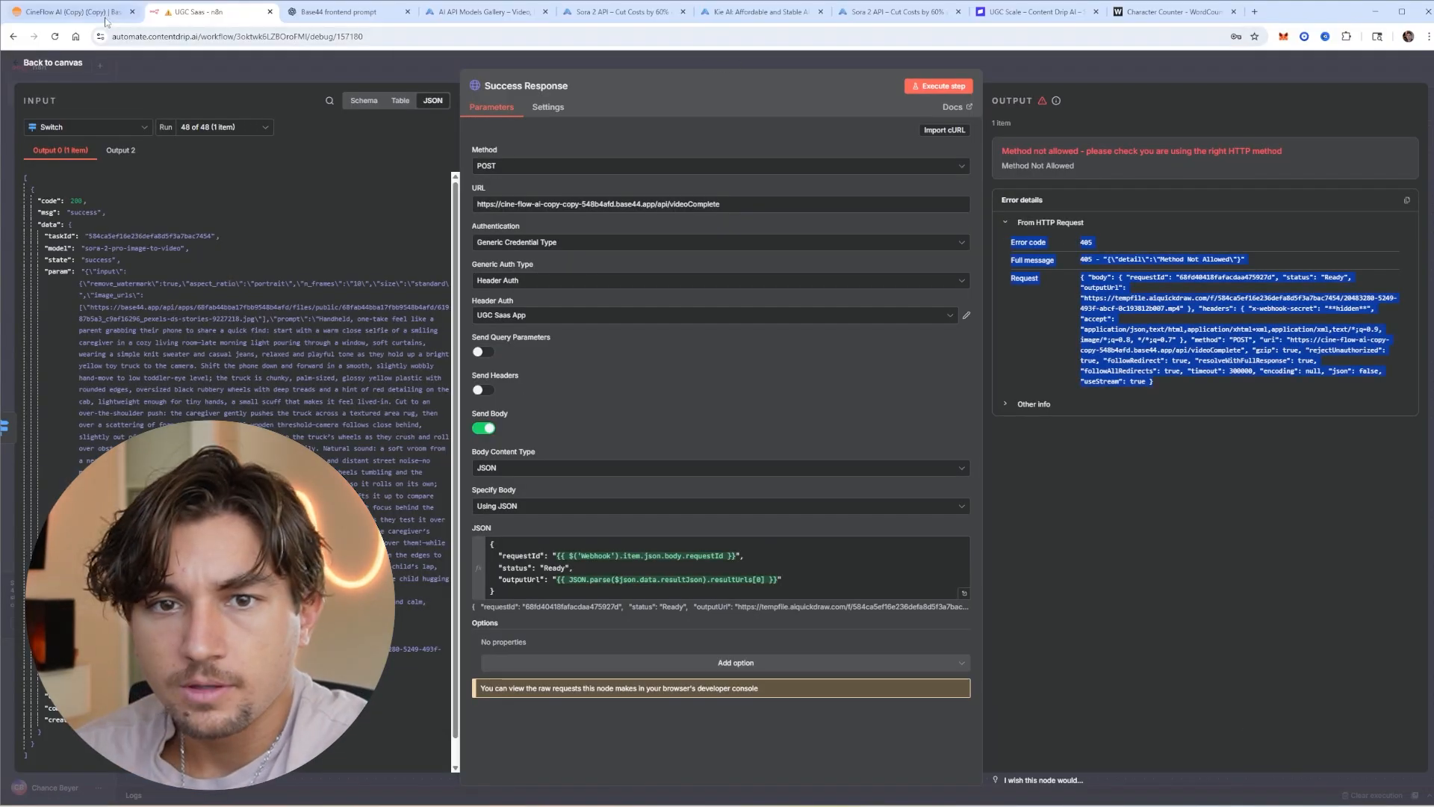
# Copy the videoComplete function's API endpoint URL from Base44 into the Success Response node's URL in n8n and execute the node
pyautogui.click(105, 18)
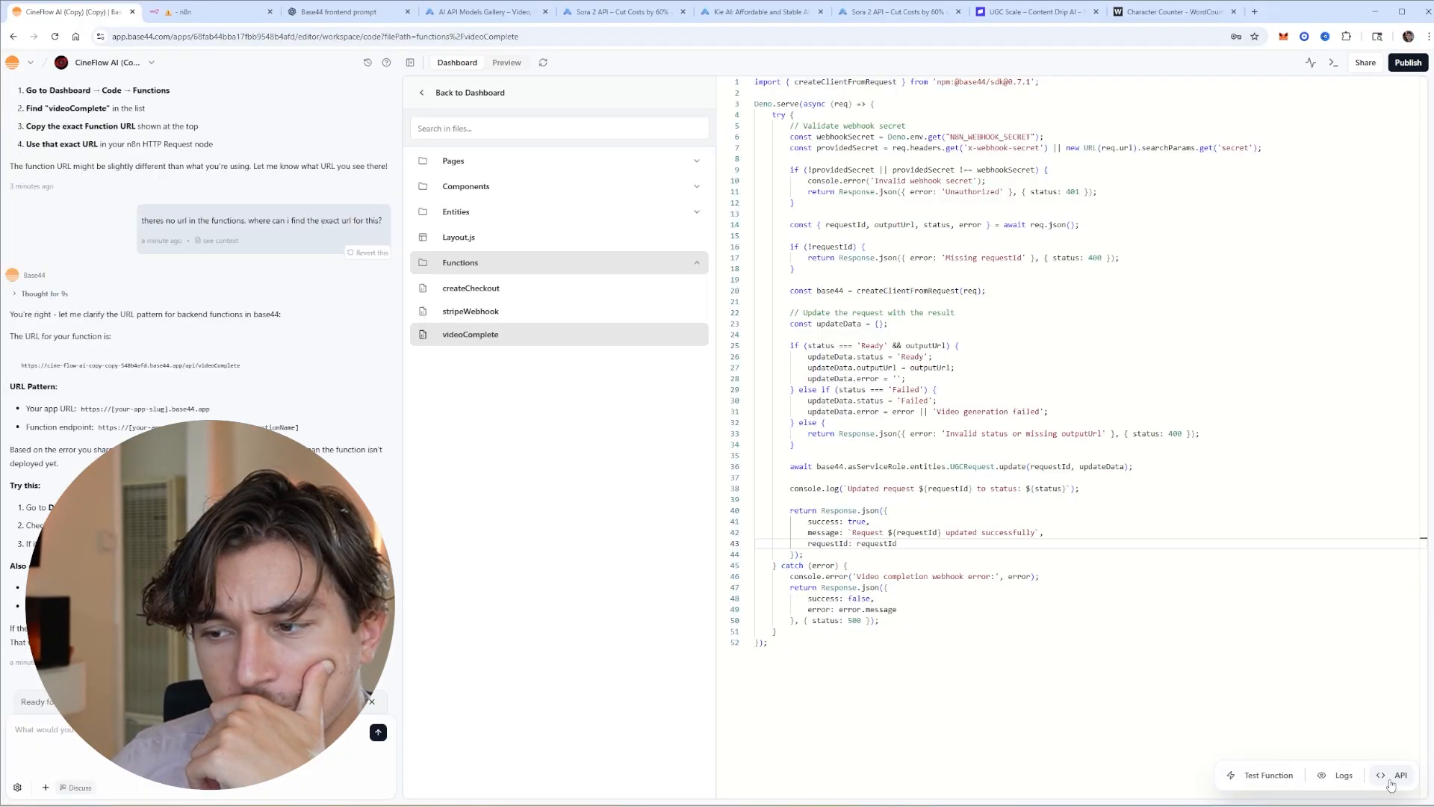
pyautogui.click(1410, 147)
pyautogui.click(991, 263)
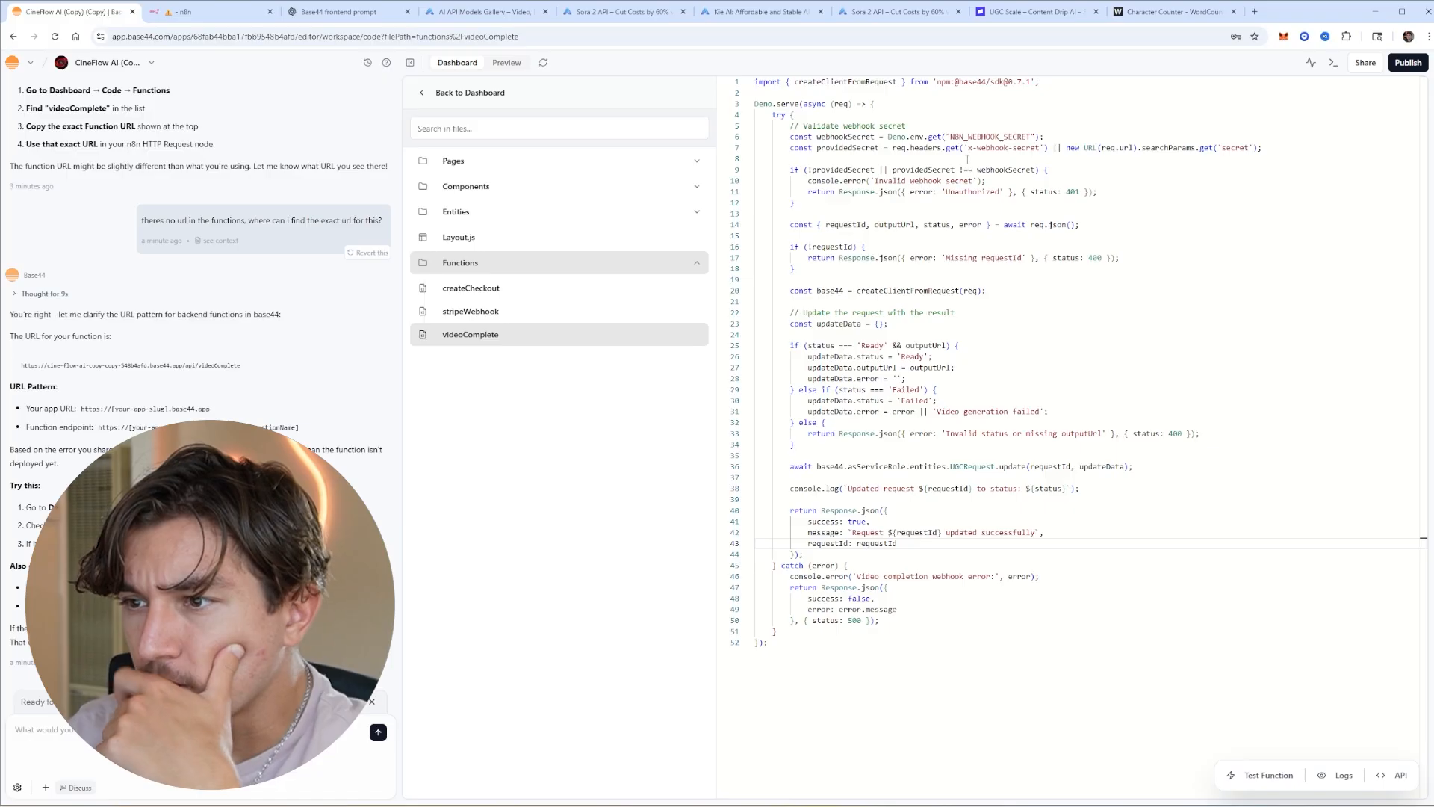
pyautogui.hotkey('ctrl', 'Tab')
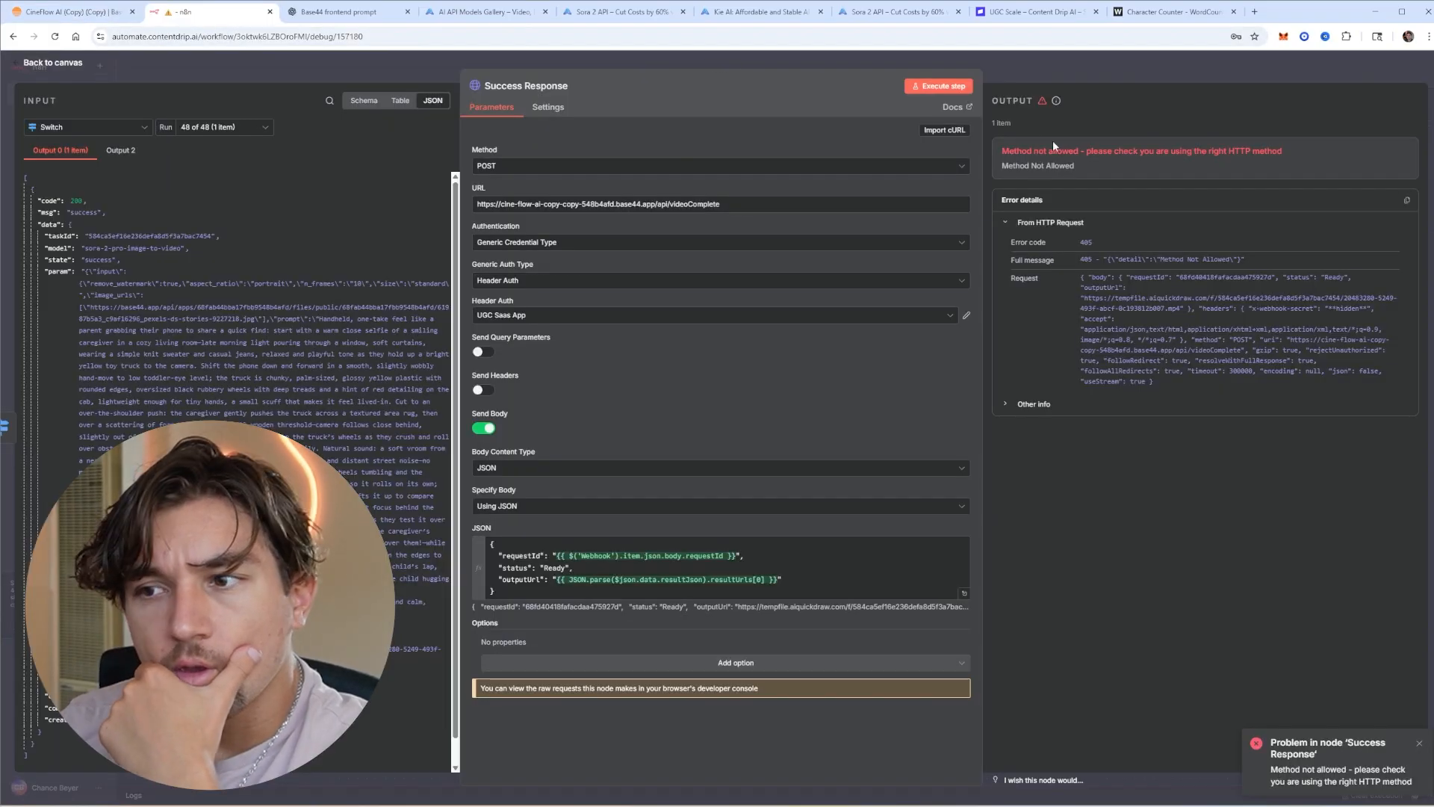
pyautogui.hotkey('ctrl', 'v')
pyautogui.click(938, 86)
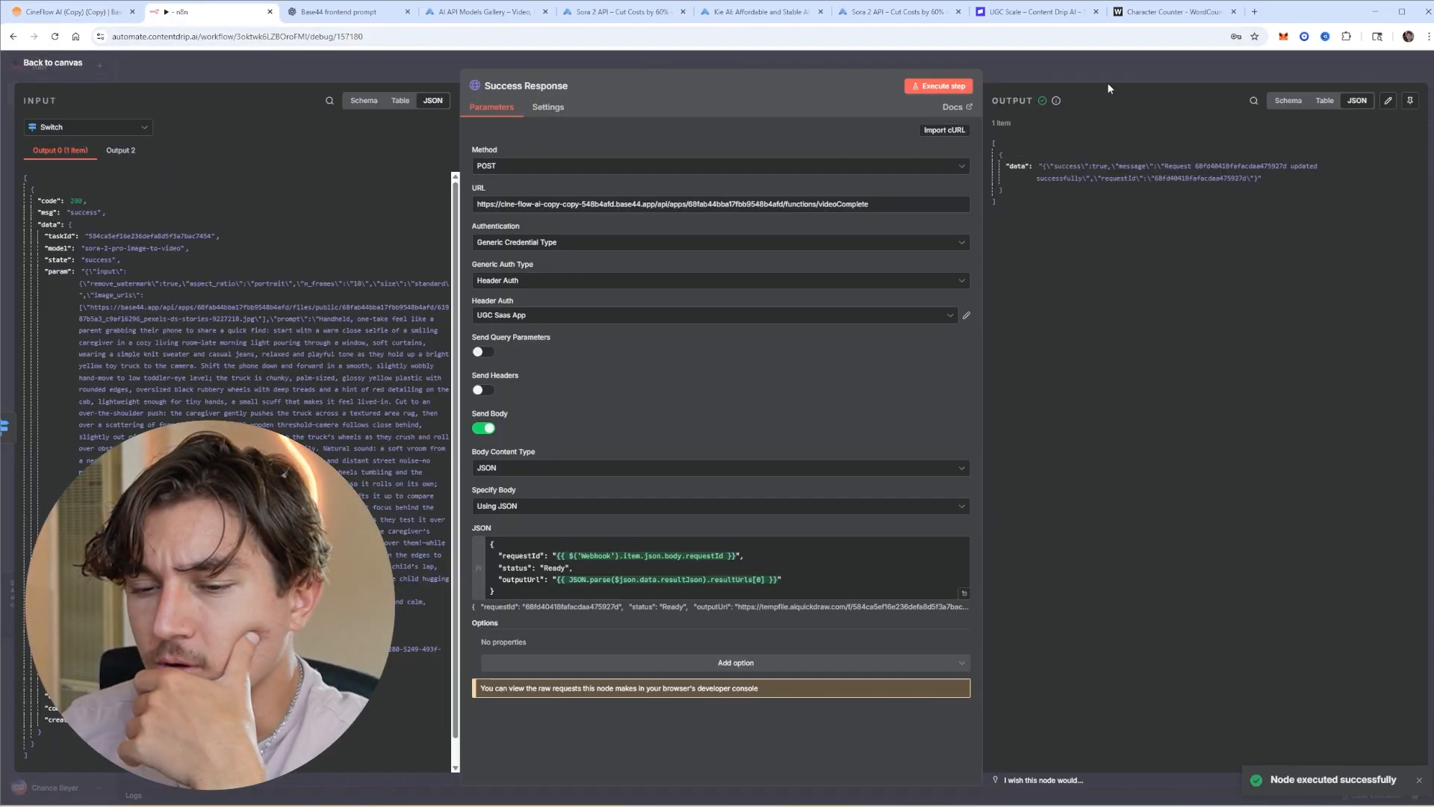
# Open the ready Yellow toy truck request in the Base44 preview, watch its generated video, and return to the dashboard
pyautogui.hotkey('ctrl', 'shift', 'Tab')
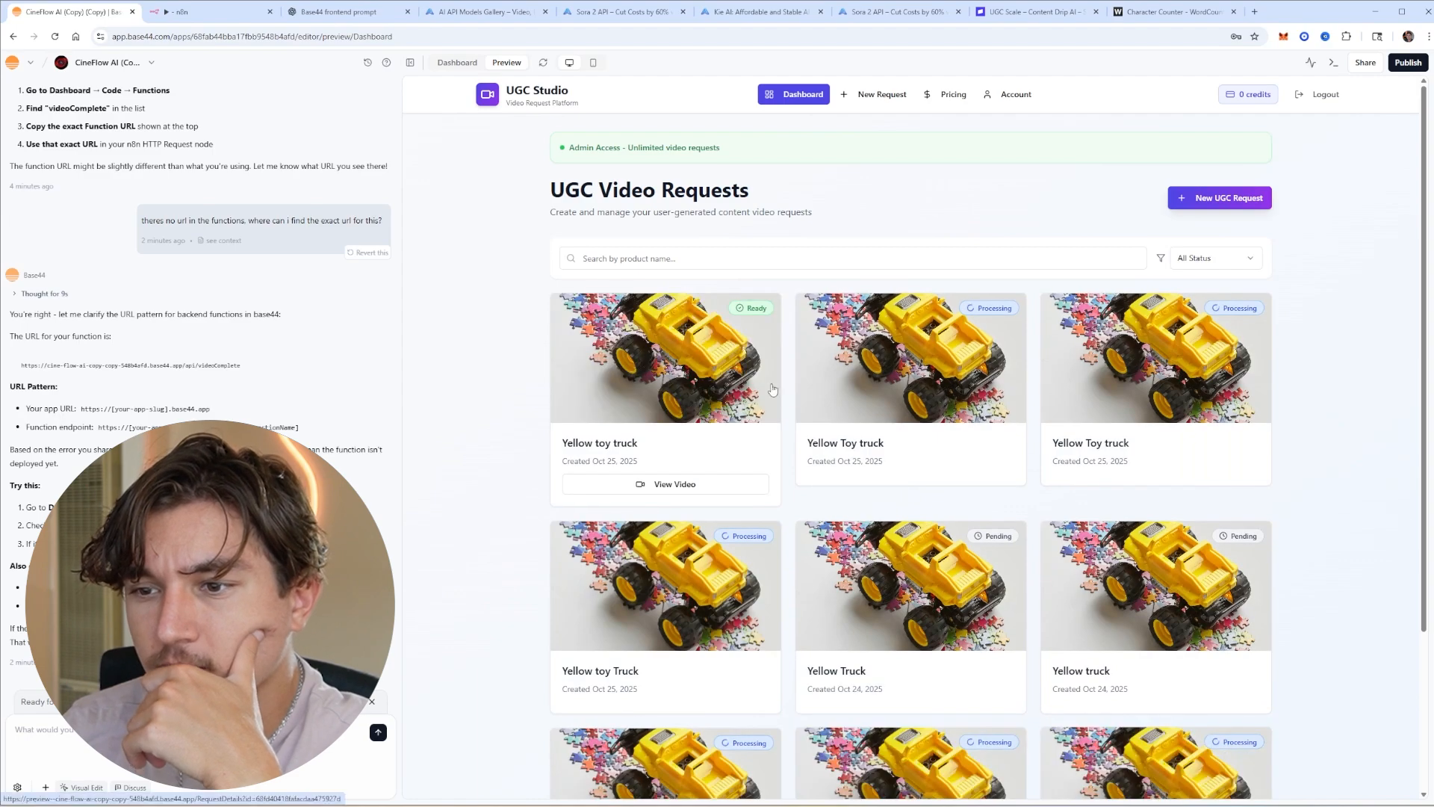
pyautogui.click(772, 389)
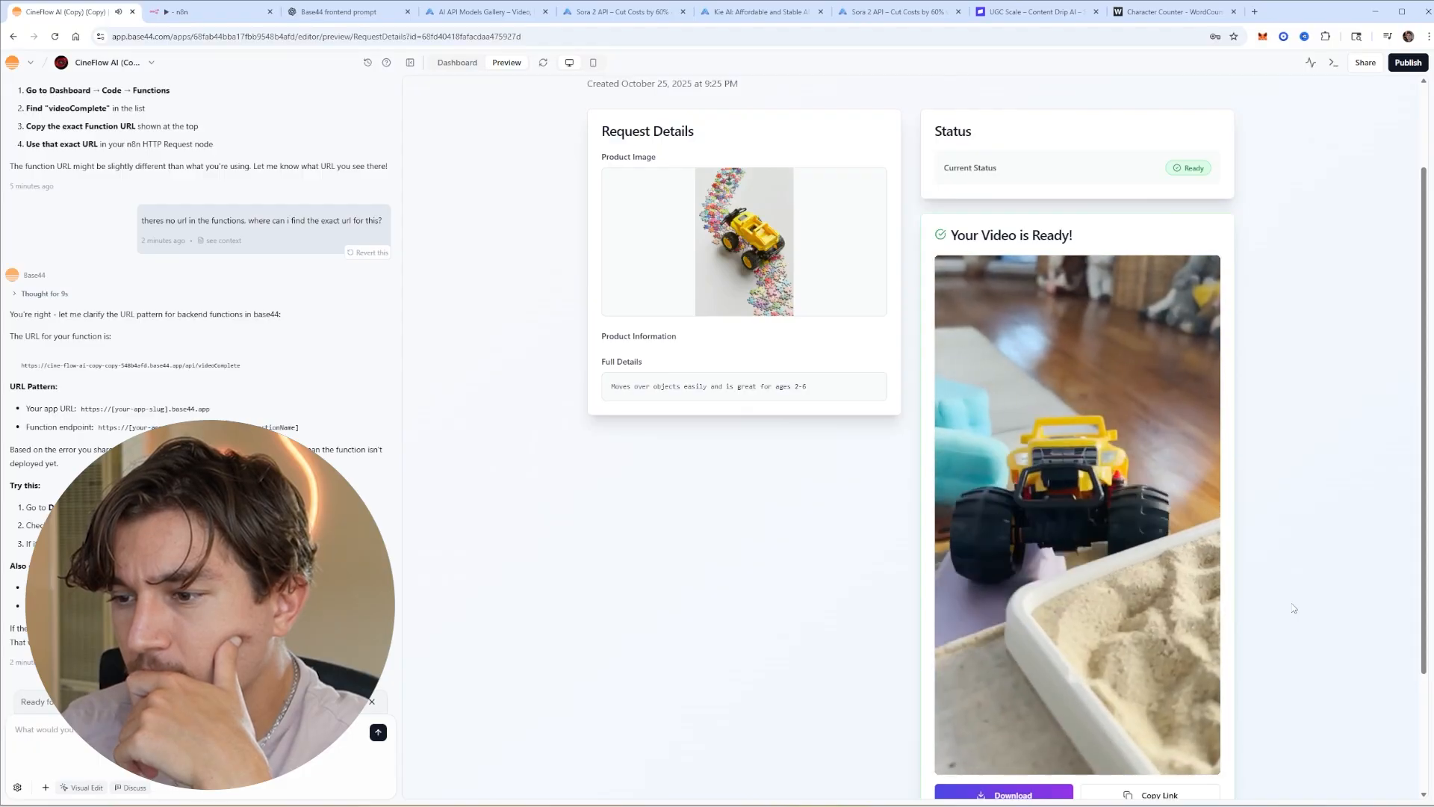
pyautogui.moveTo(1132, 553)
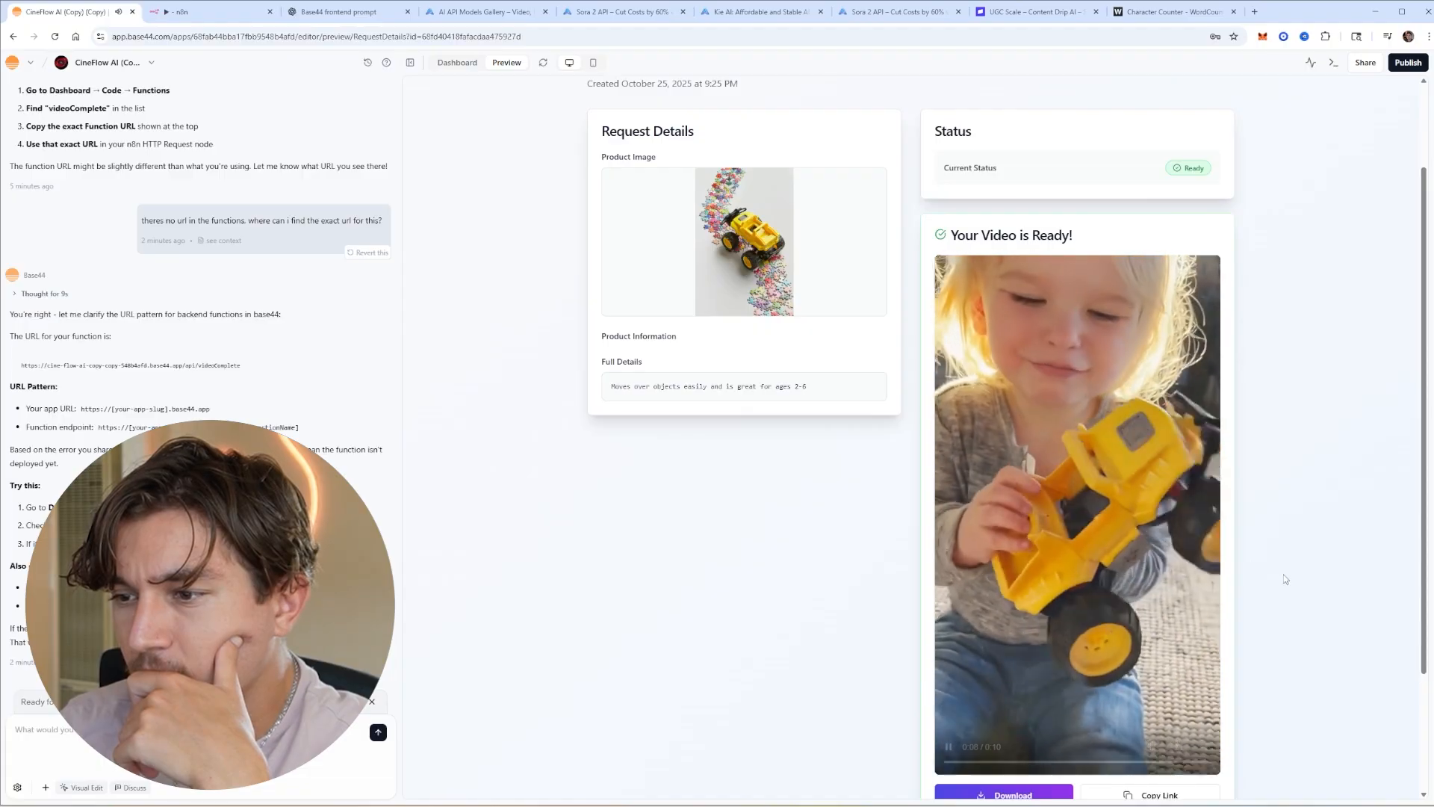
pyautogui.scroll(-2, 1273, 572)
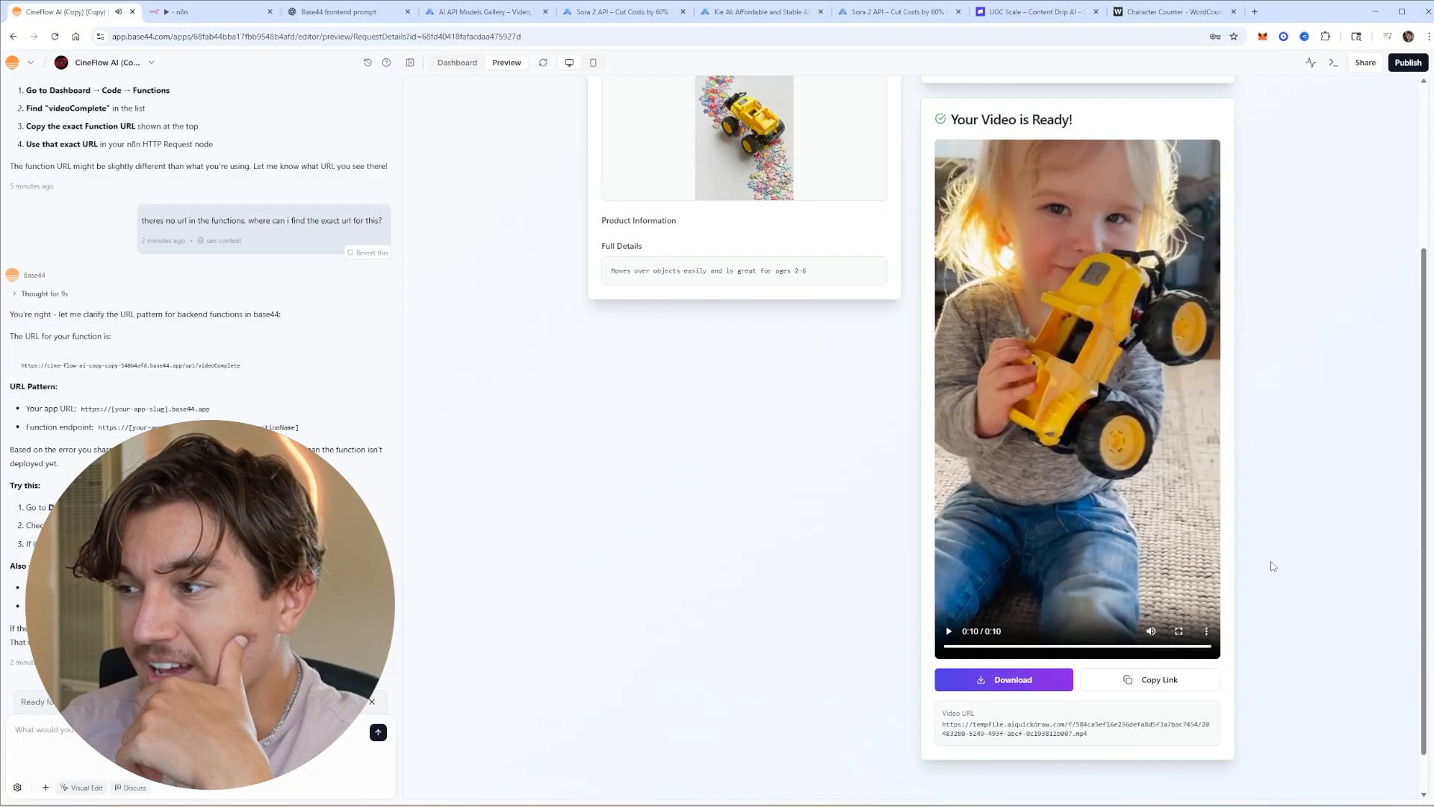
pyautogui.scroll(2, 1270, 553)
pyautogui.scroll(-3, 1270, 571)
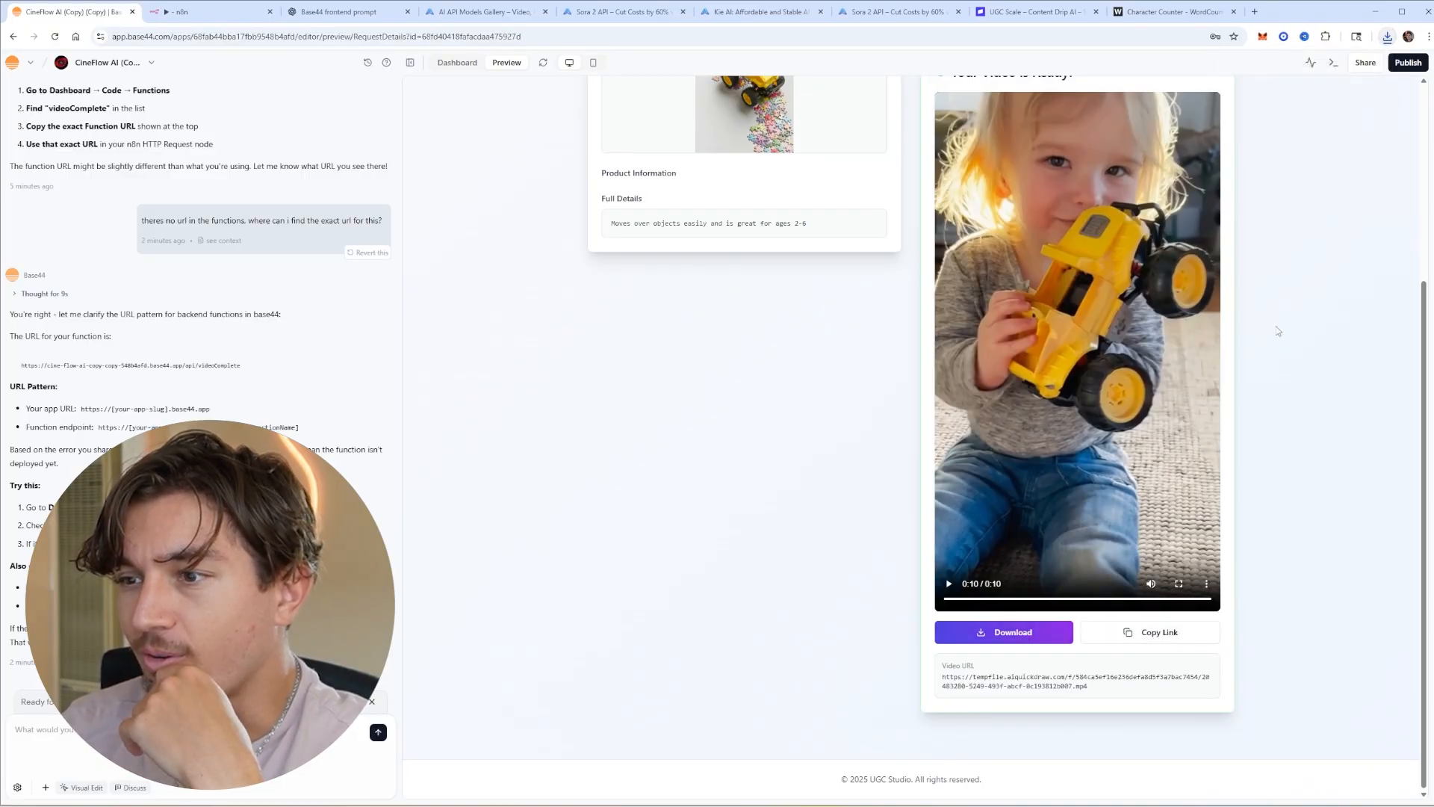
pyautogui.scroll(4, 1277, 330)
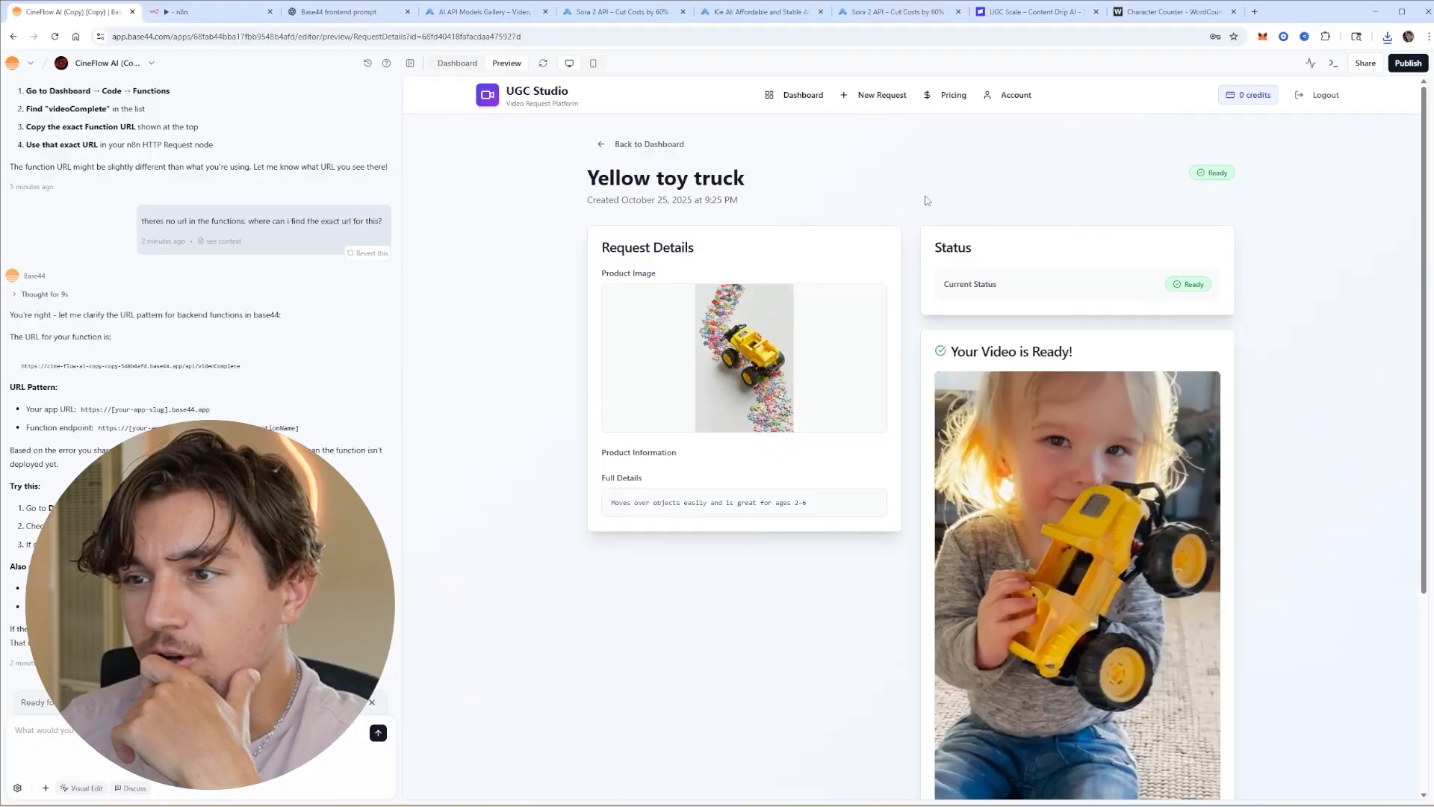
pyautogui.click(793, 95)
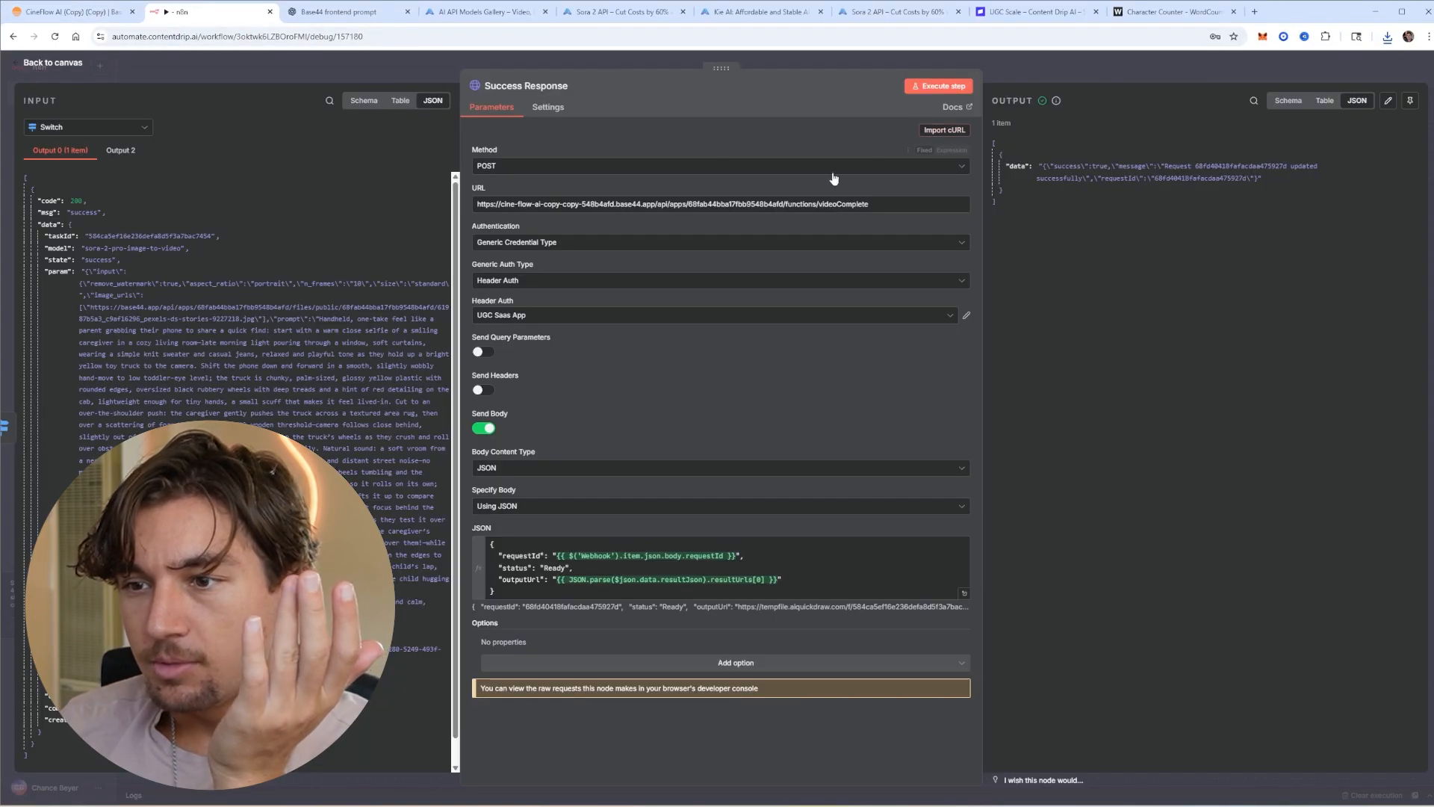
# Copy the Success Response node's videoComplete URL into the Failed Response node in n8n and save the workflow
pyautogui.moveTo(880, 205); pyautogui.dragTo(497, 187)
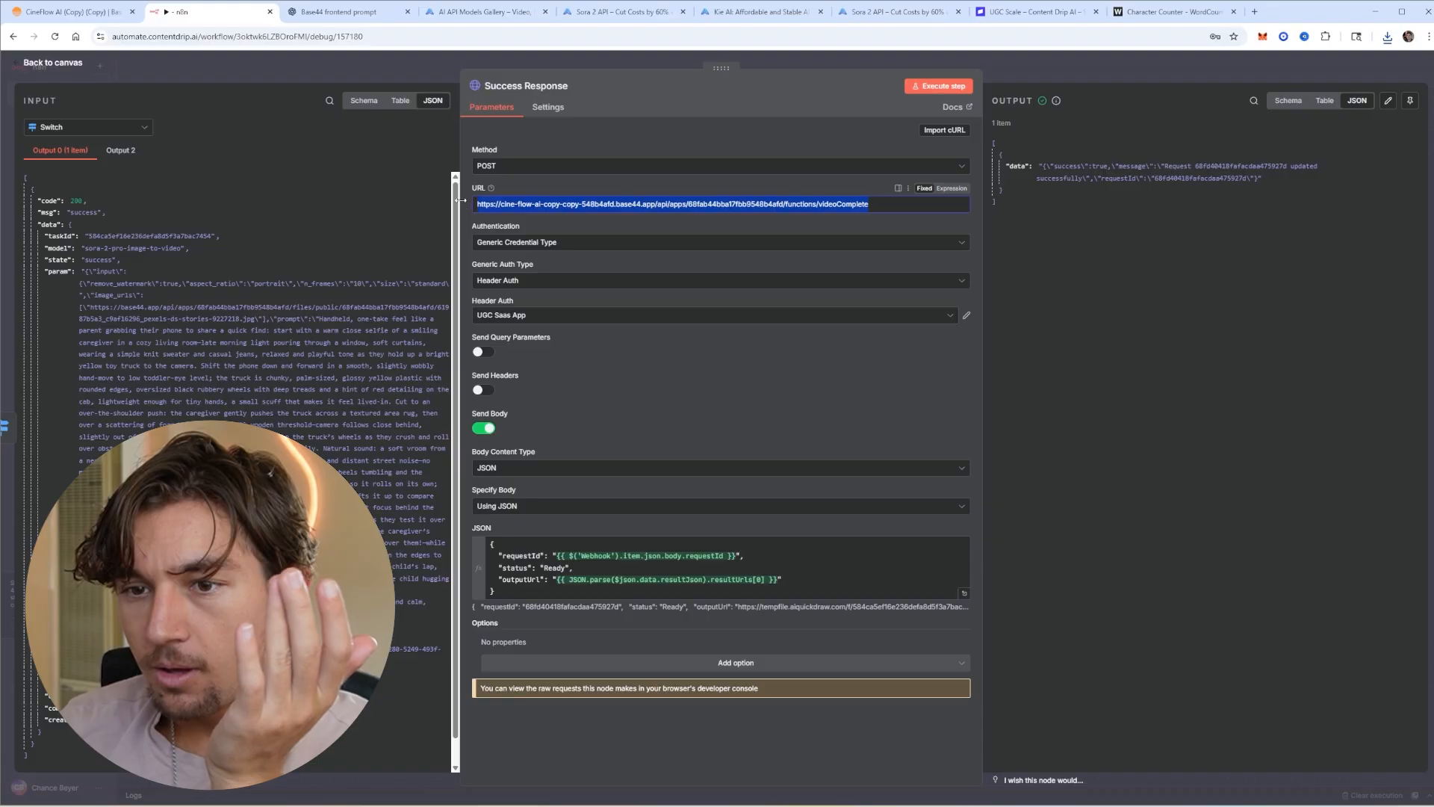
pyautogui.click(1046, 67)
pyautogui.click(1226, 485)
pyautogui.doubleClick(1226, 485)
pyautogui.tripleClick(747, 205)
pyautogui.hotkey('ctrl', 'v')
pyautogui.click(1045, 67)
pyautogui.click(1265, 68)
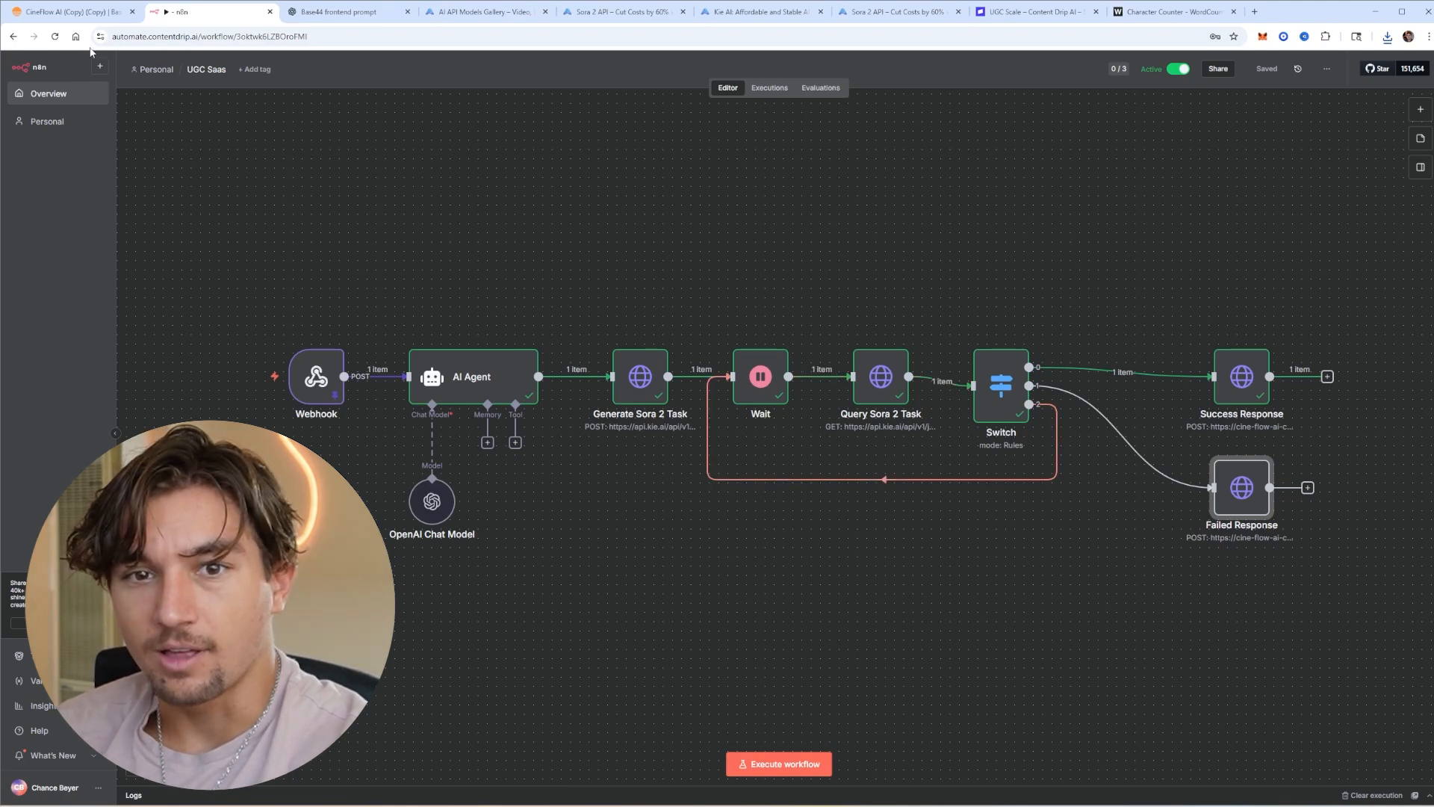
# Switch to Base44, open the app settings, and check which page is chosen as the Main Page
pyautogui.click(74, 12)
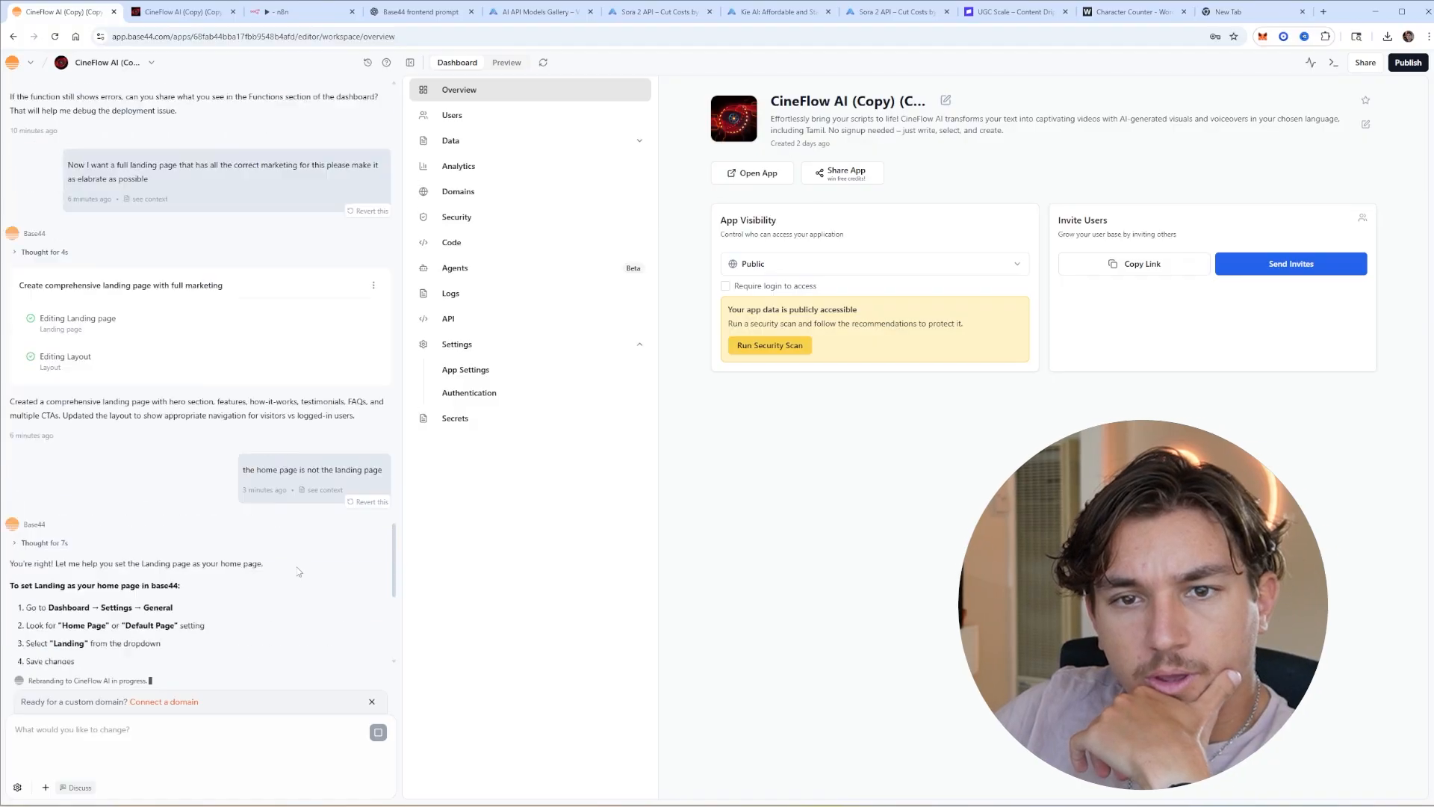
pyautogui.scroll(-2, 299, 571)
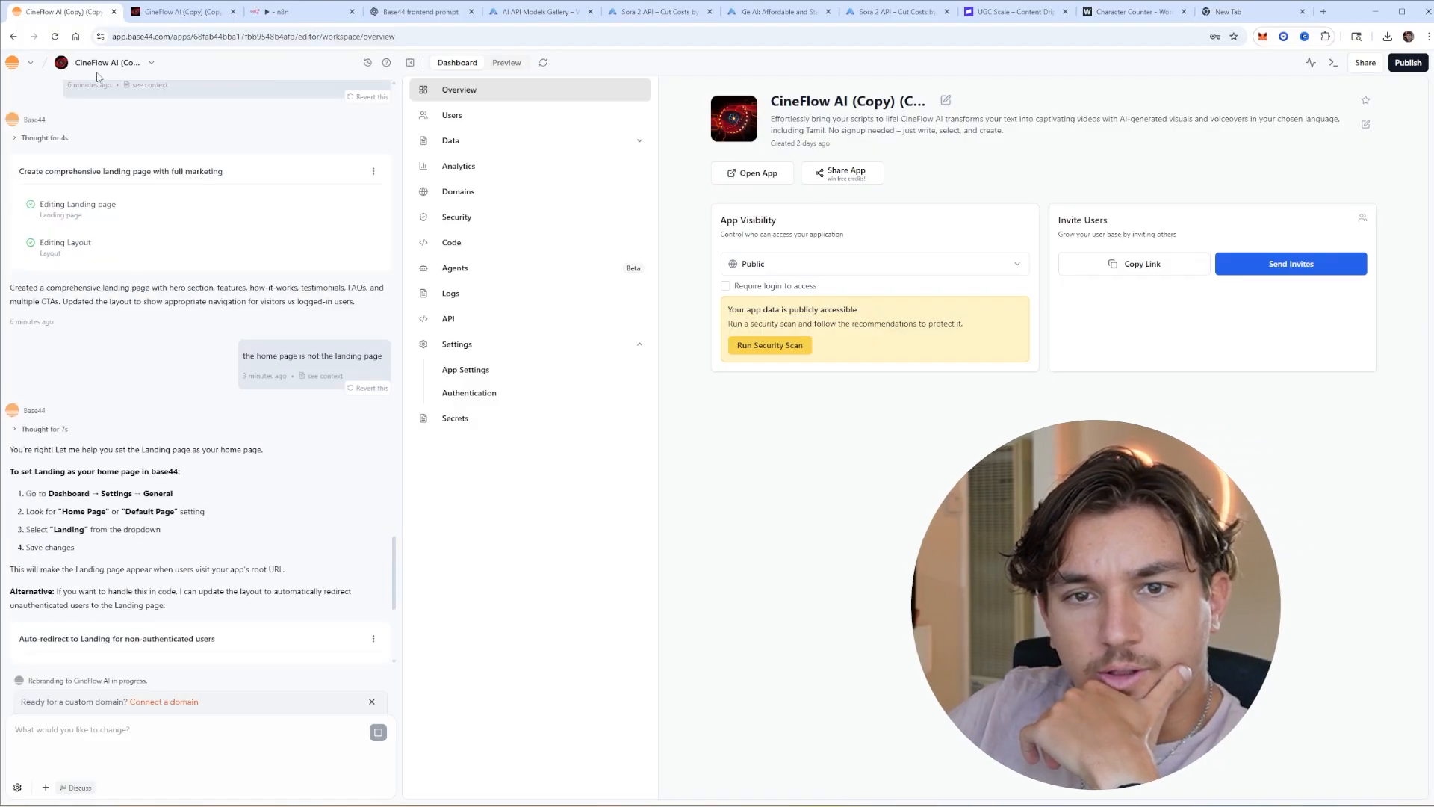
pyautogui.click(104, 62)
pyautogui.click(96, 141)
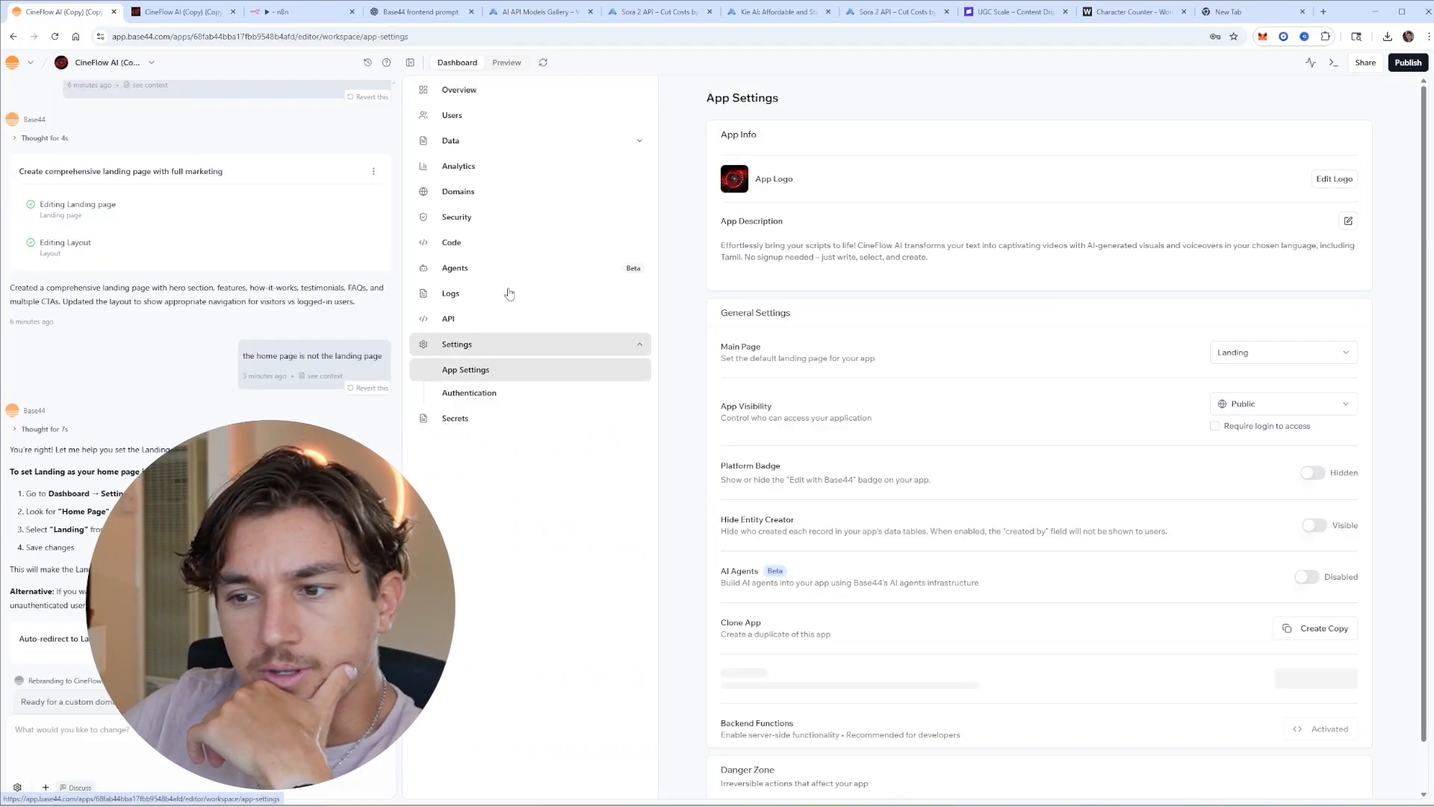
pyautogui.click(1281, 352)
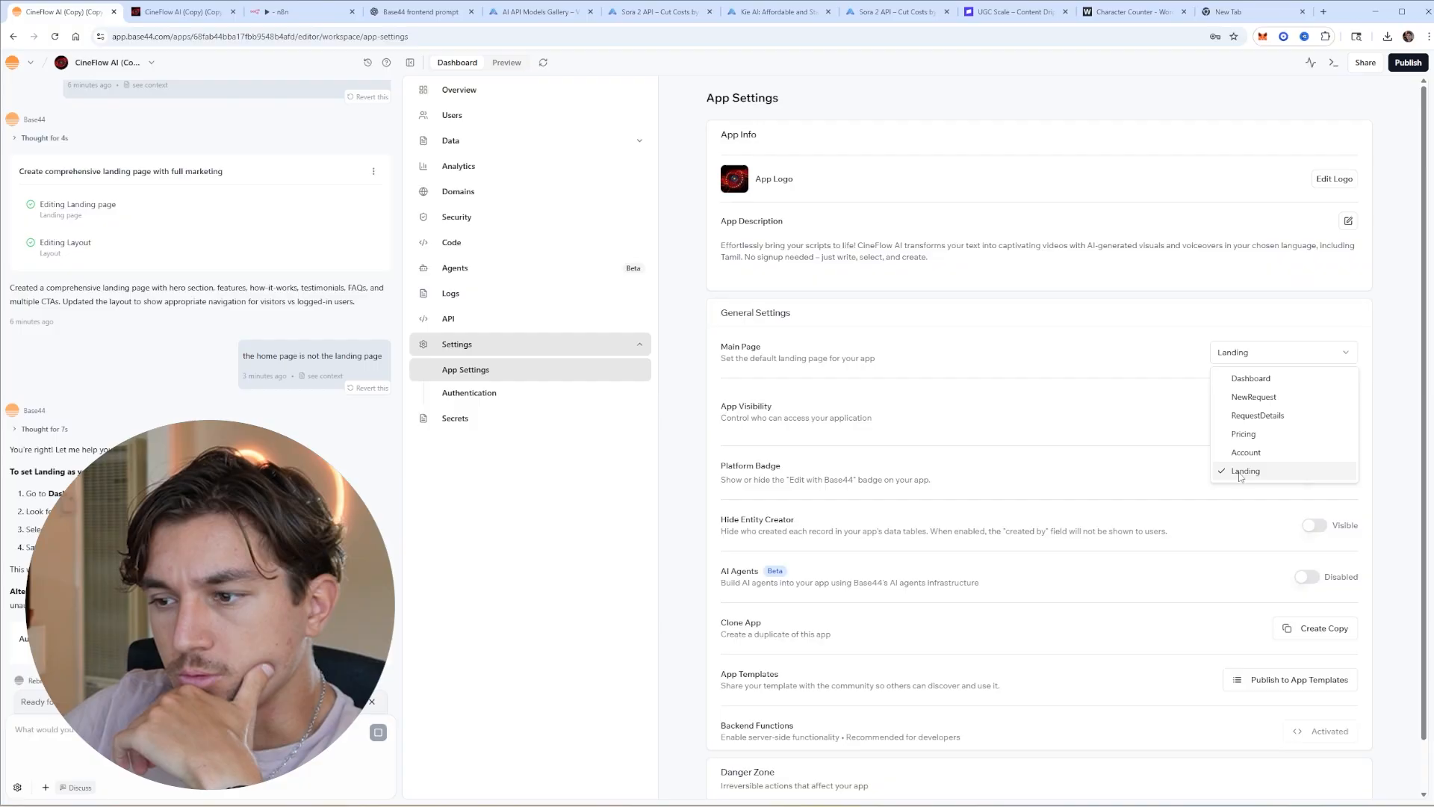
pyautogui.click(1103, 330)
# Examine the published app's landing page, including its statistics and feature sections
pyautogui.click(167, 15)
pyautogui.scroll(-2, 1008, 292)
pyautogui.scroll(2, 1152, 302)
pyautogui.scroll(-20, 1028, 388)
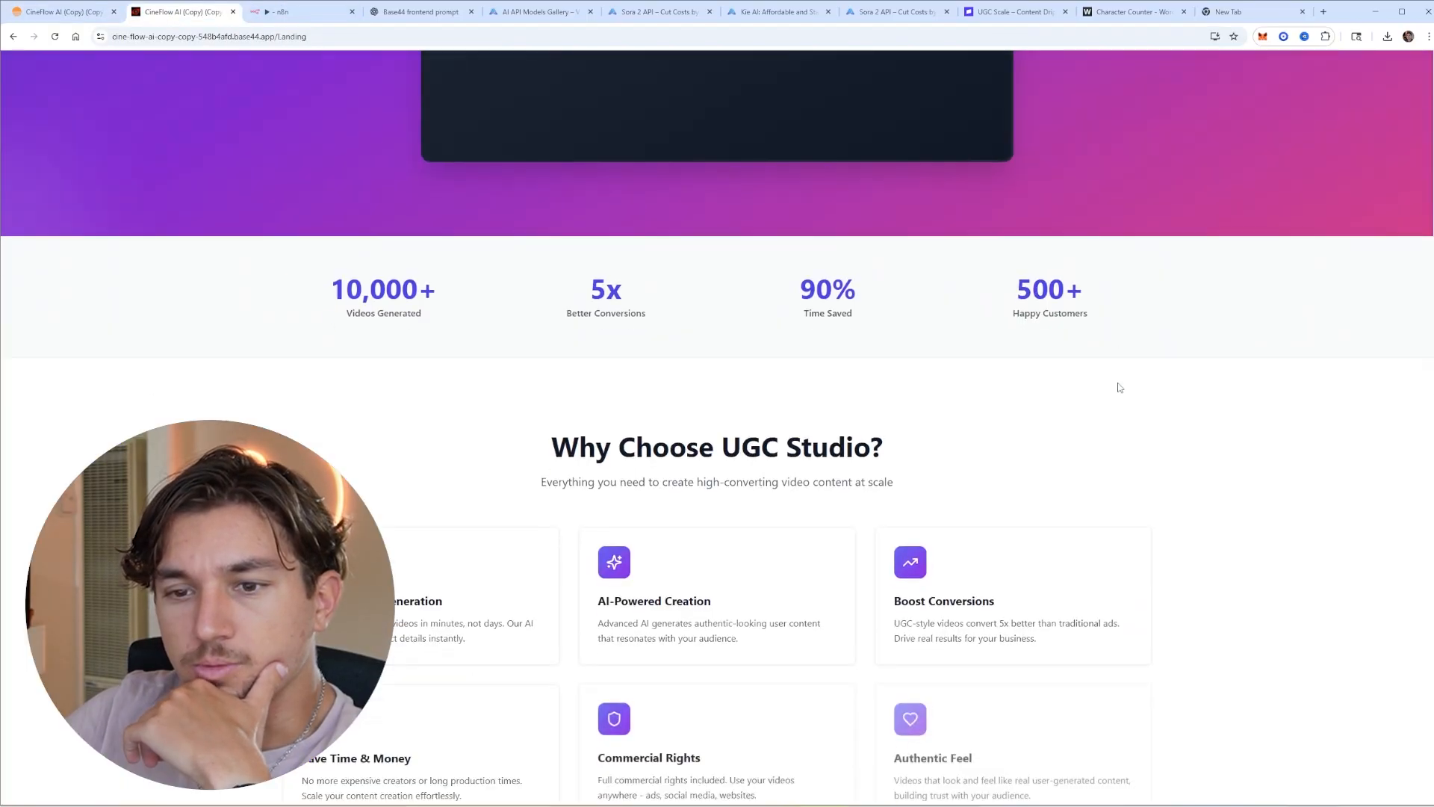
pyautogui.scroll(-10, 1121, 420)
# Open the published pricing page and review its plans, Stripe setup notice and site address before returning to Base44
pyautogui.click(794, 583)
pyautogui.scroll(3, 1002, 575)
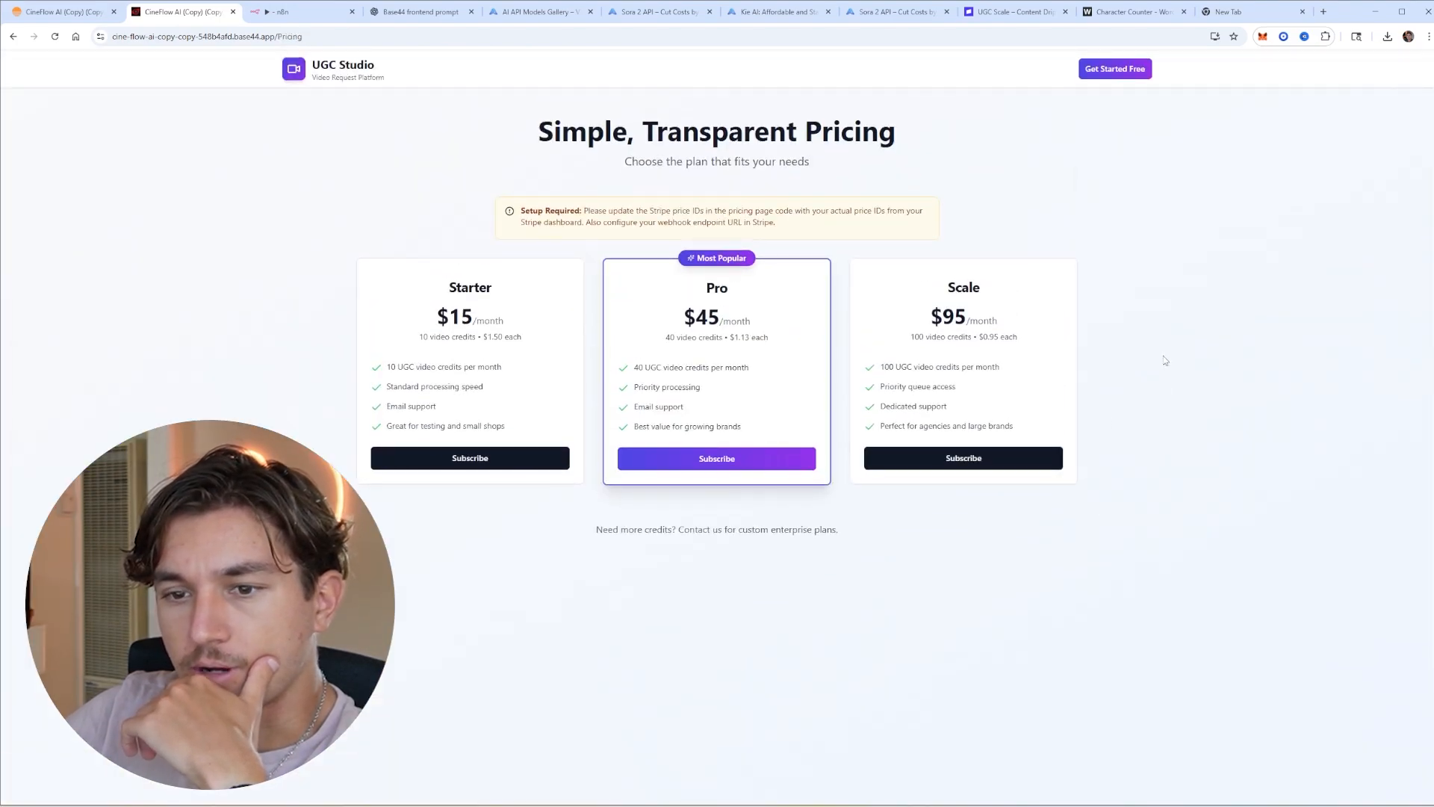
pyautogui.tripleClick(881, 227)
pyautogui.click(292, 73)
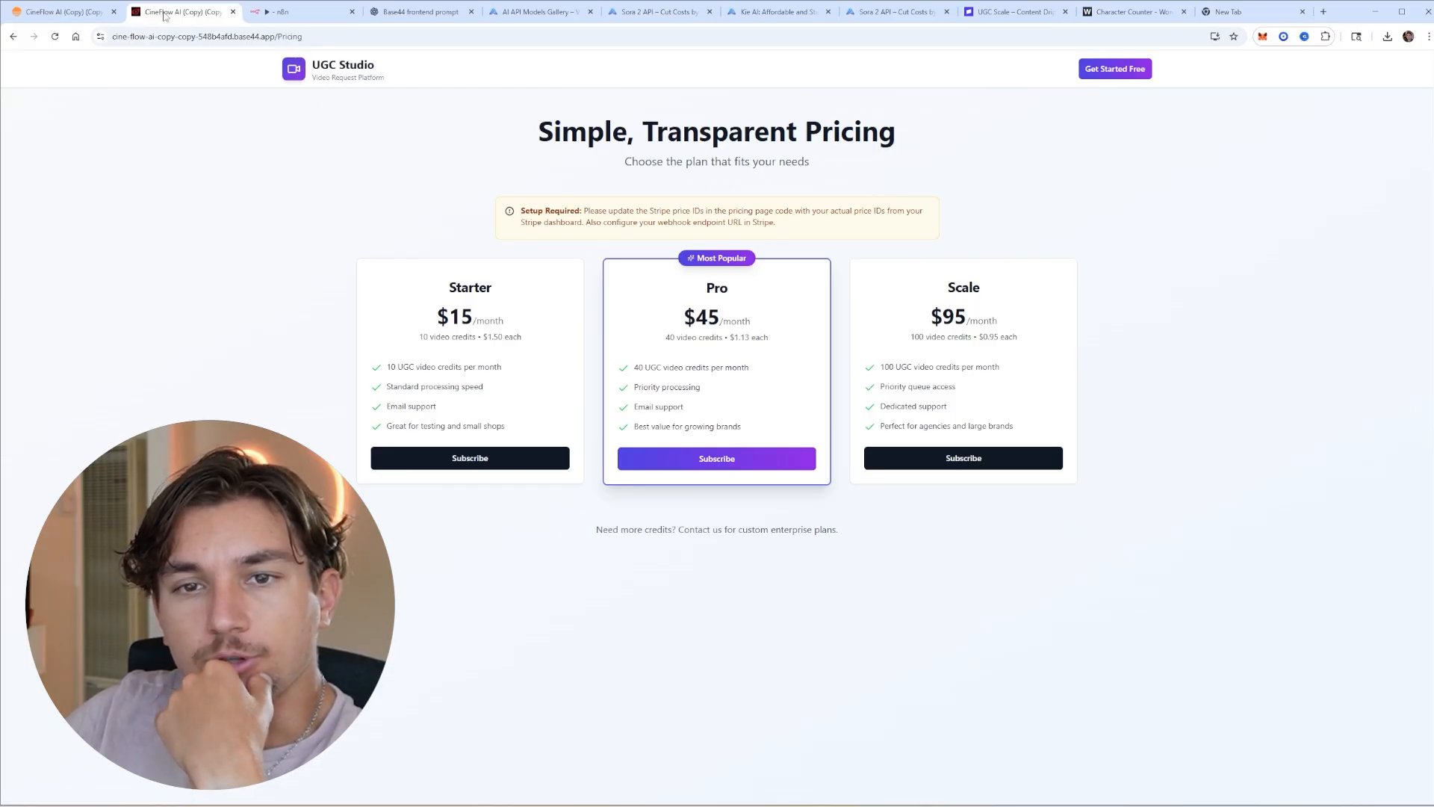
pyautogui.click(140, 37)
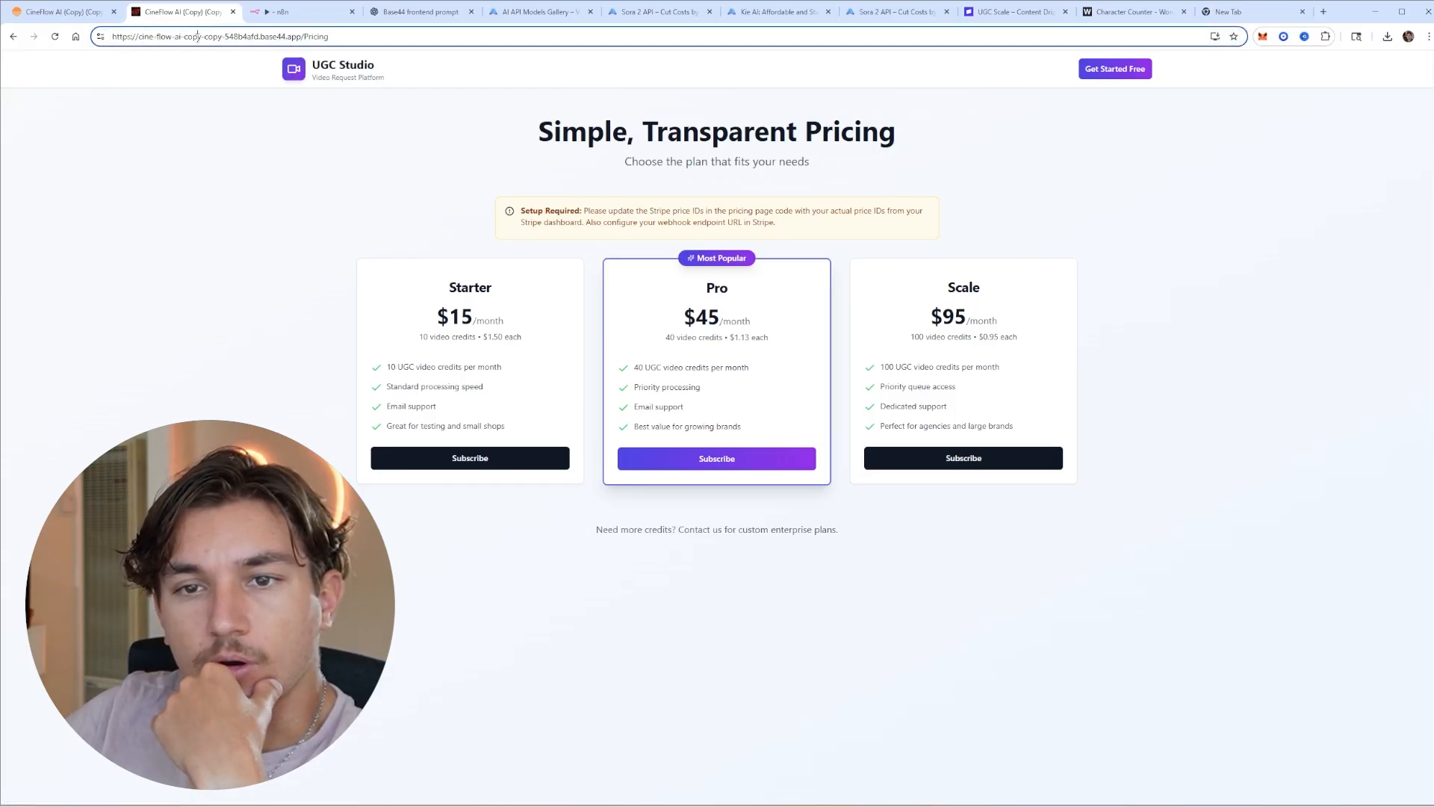
pyautogui.click(65, 12)
pyautogui.scroll(-10, 384, 410)
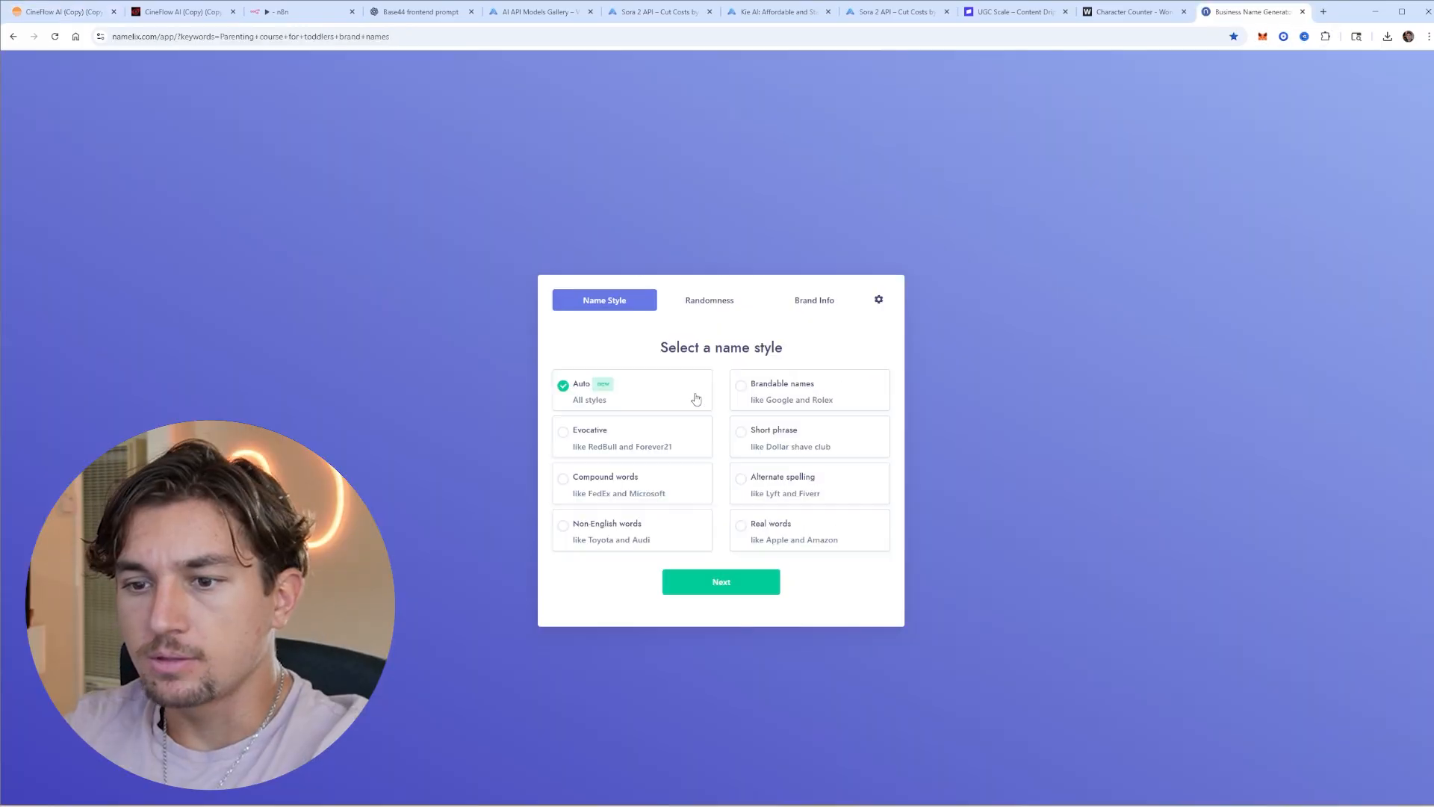
# Generate business names in Namelix with the Auto style, the keywords "ugc ai content generation" and an empty business description
pyautogui.click(721, 580)
pyautogui.click(714, 580)
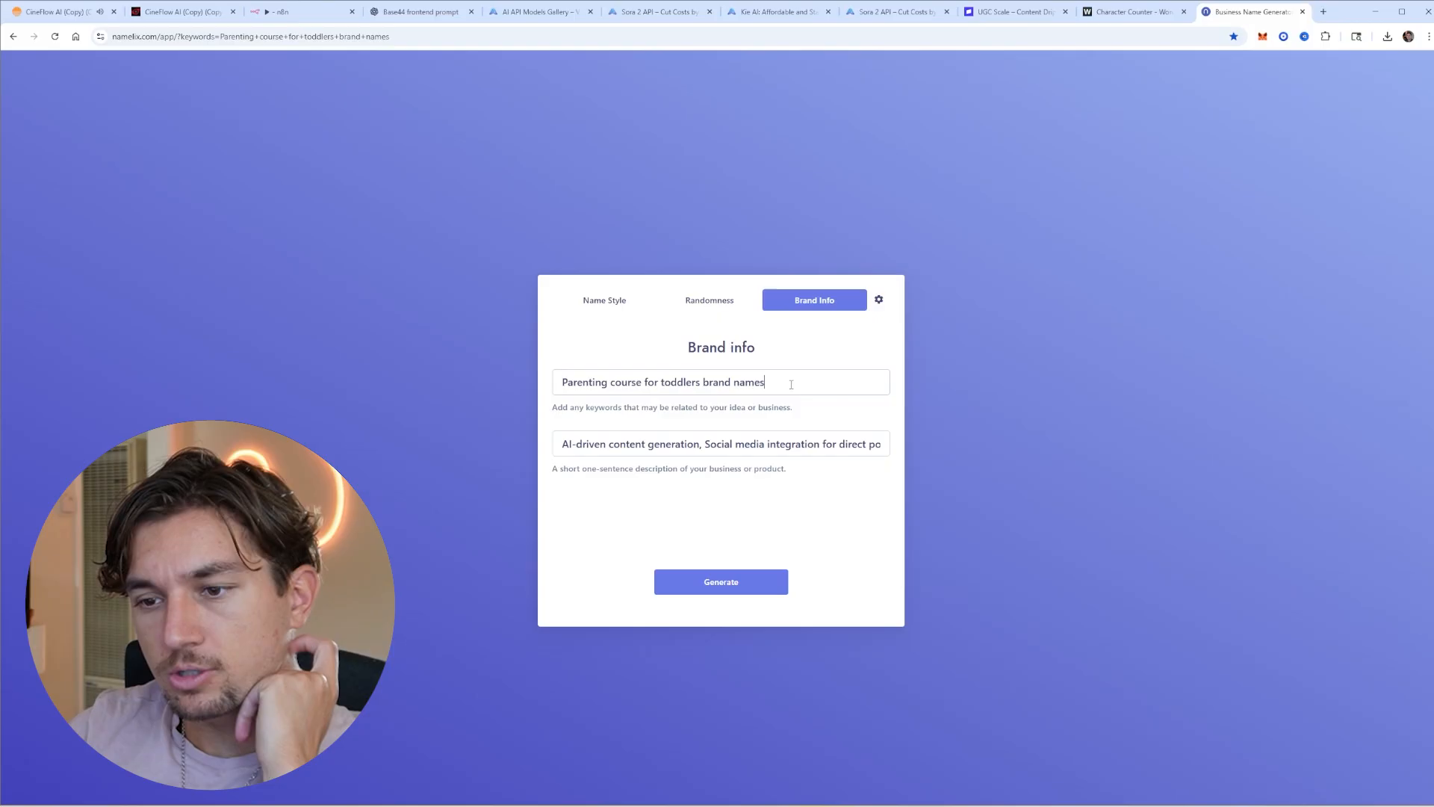
pyautogui.moveTo(797, 386); pyautogui.dragTo(525, 393)
pyautogui.press('BackSpace')
pyautogui.write('ugc')
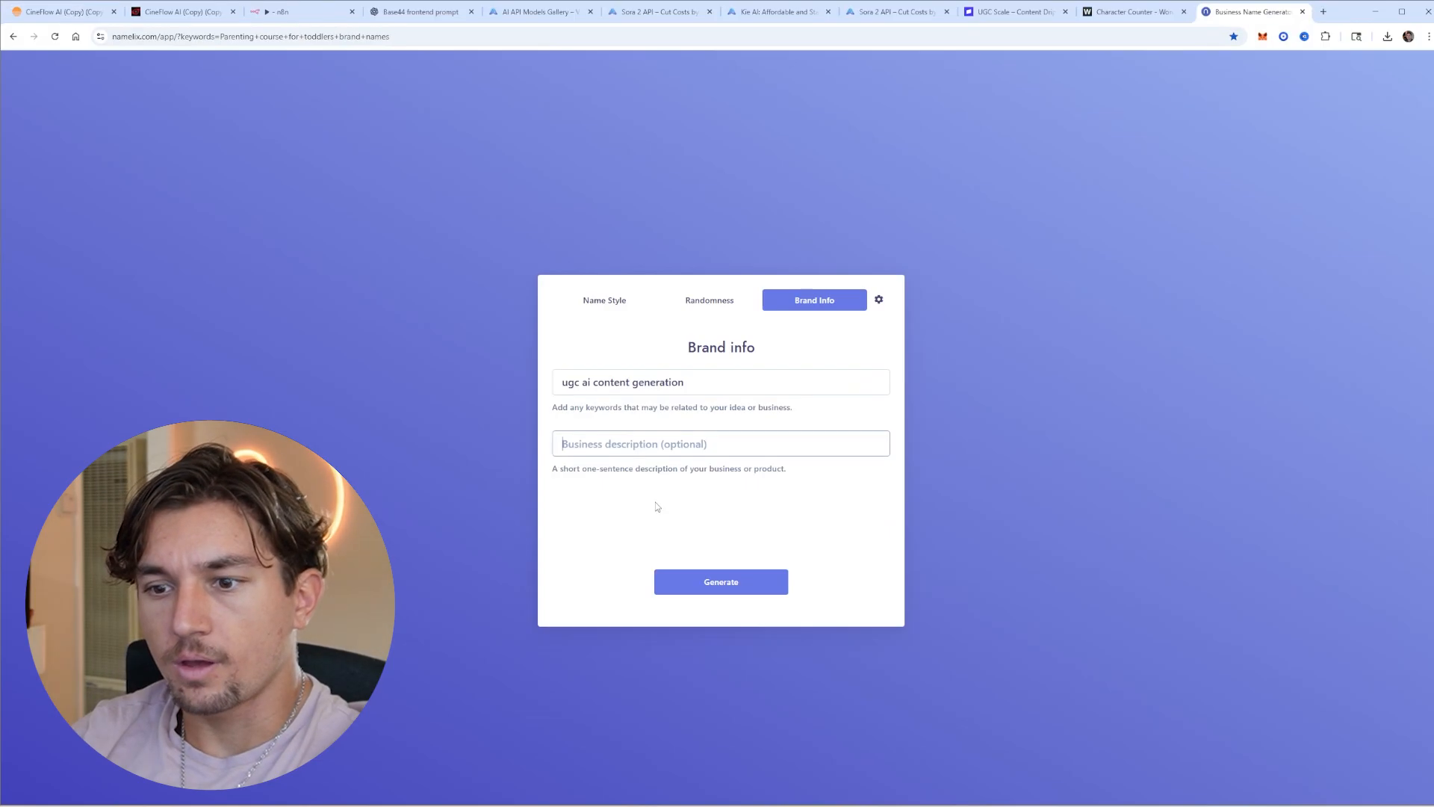
pyautogui.click(721, 581)
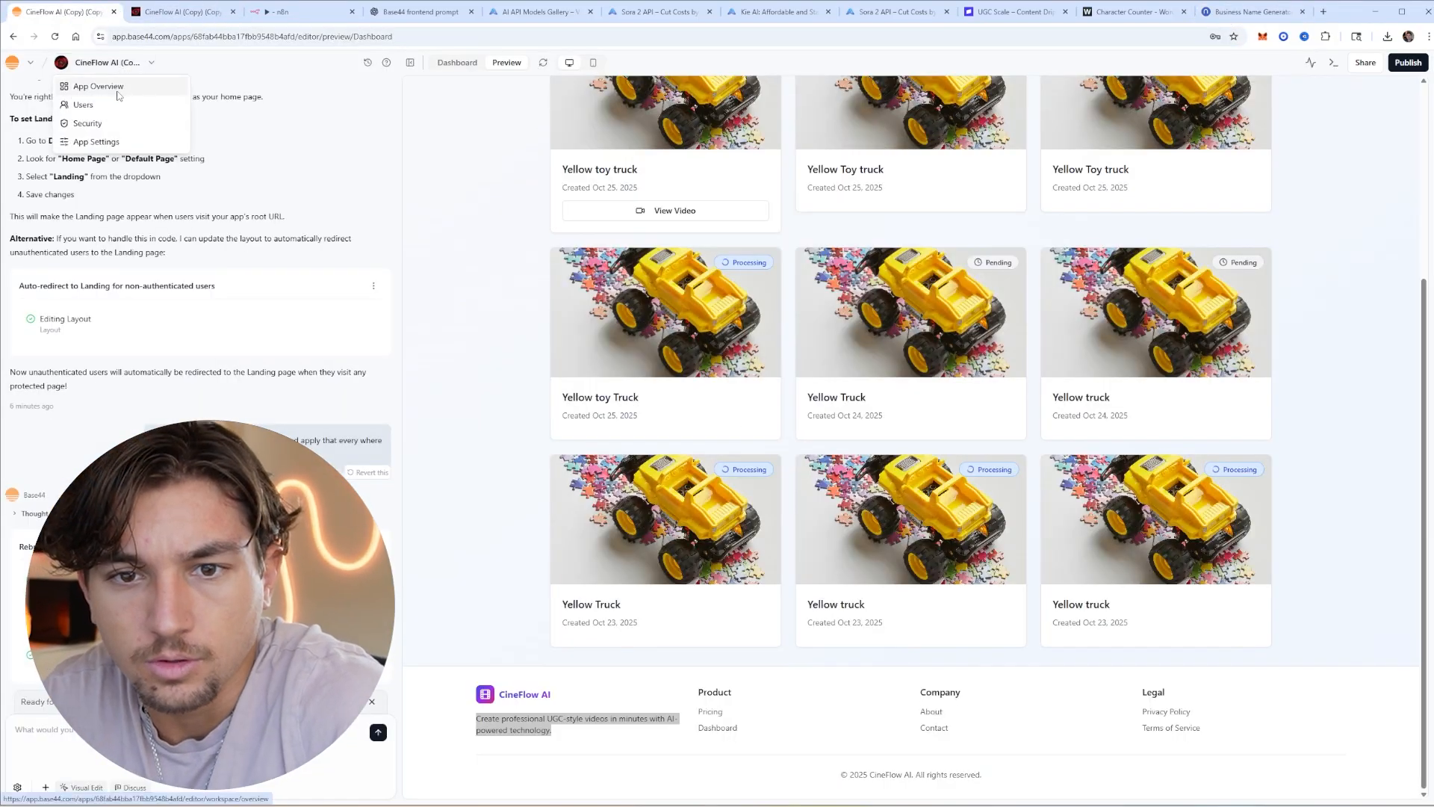
# Rename the Base44 app "Candid AI" and set its description to "Create professional UGC-style videos in minutes with AI-powered technology."
pyautogui.click(82, 86)
pyautogui.click(946, 101)
pyautogui.write('C')
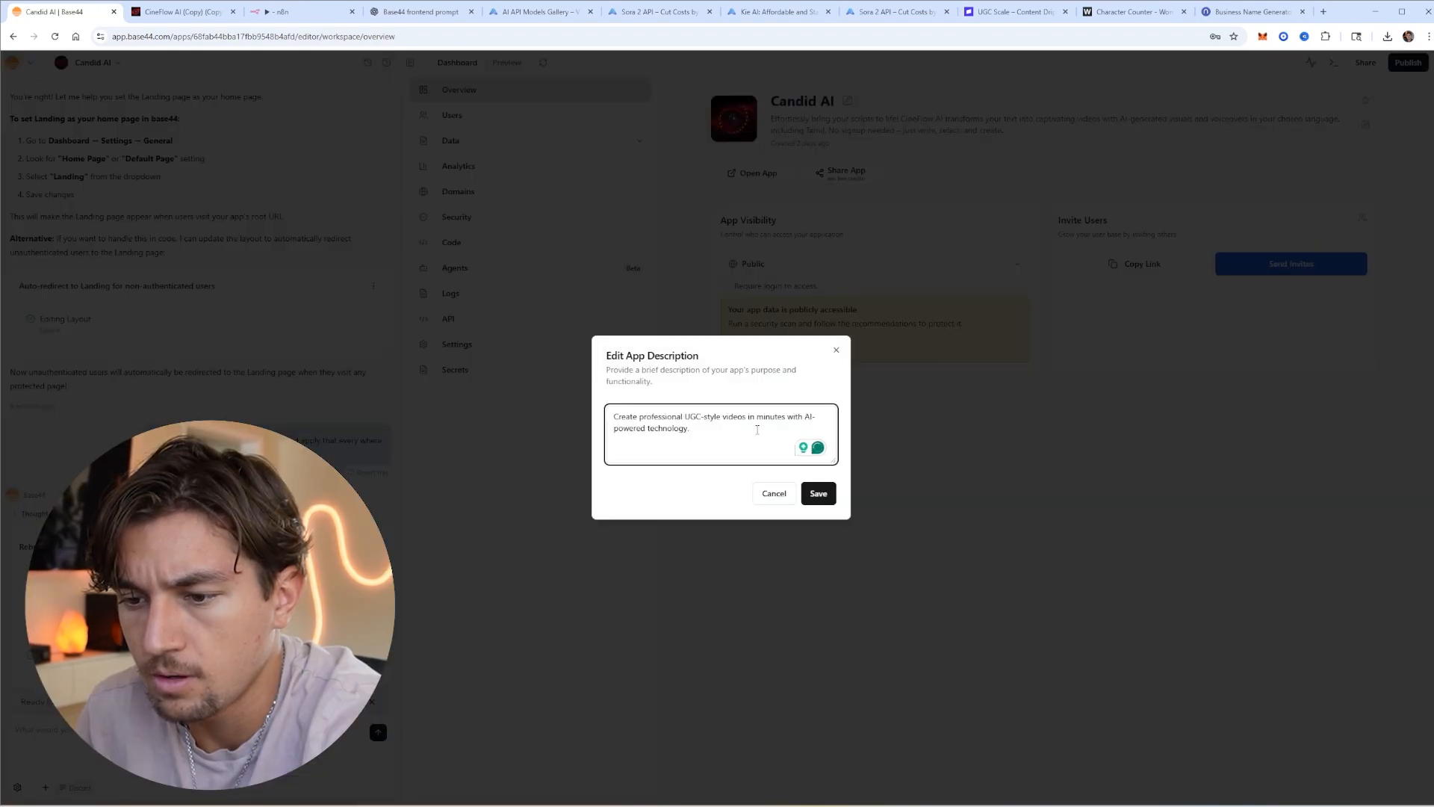
pyautogui.click(818, 493)
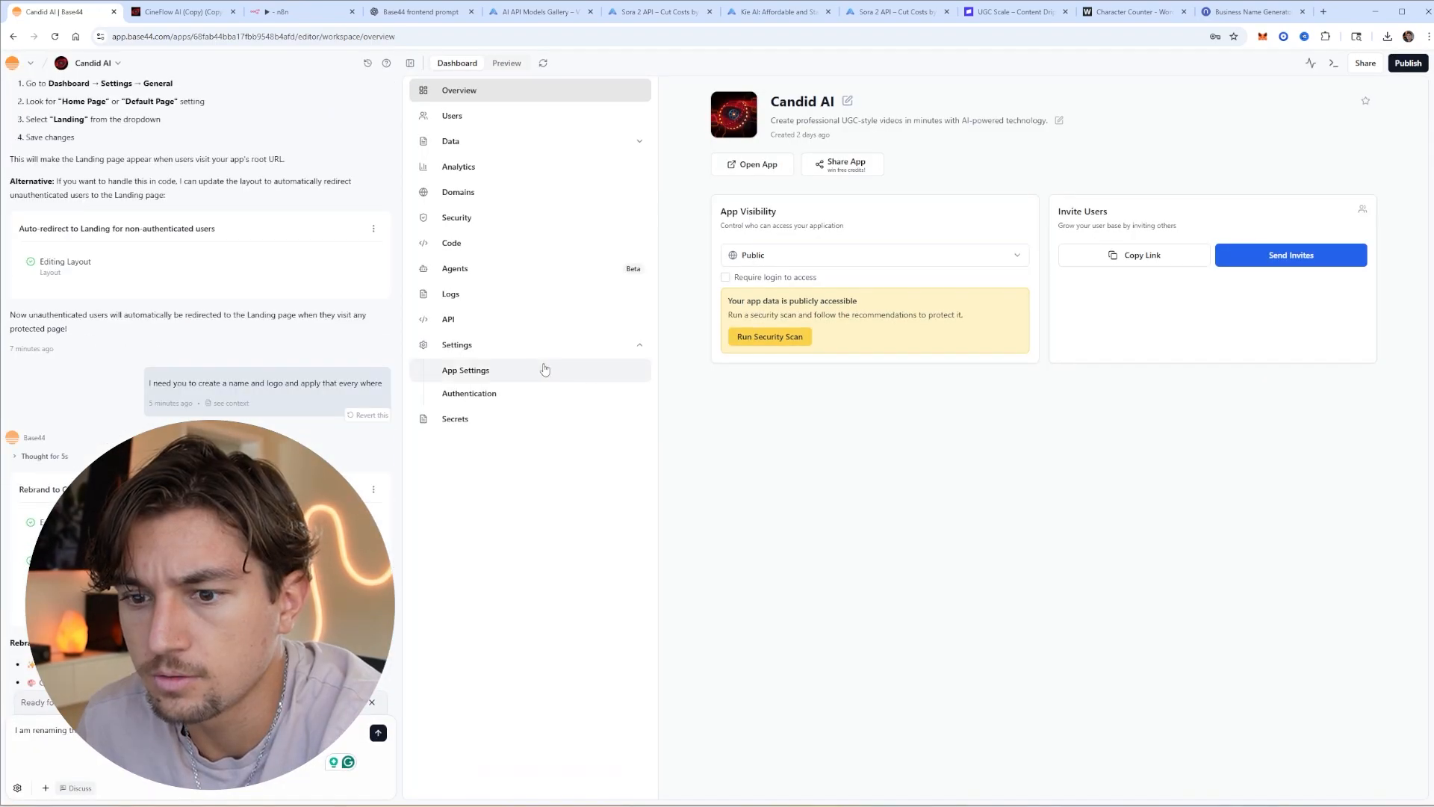
# Change the app's built-in domain to candidai.base44.app
pyautogui.click(538, 369)
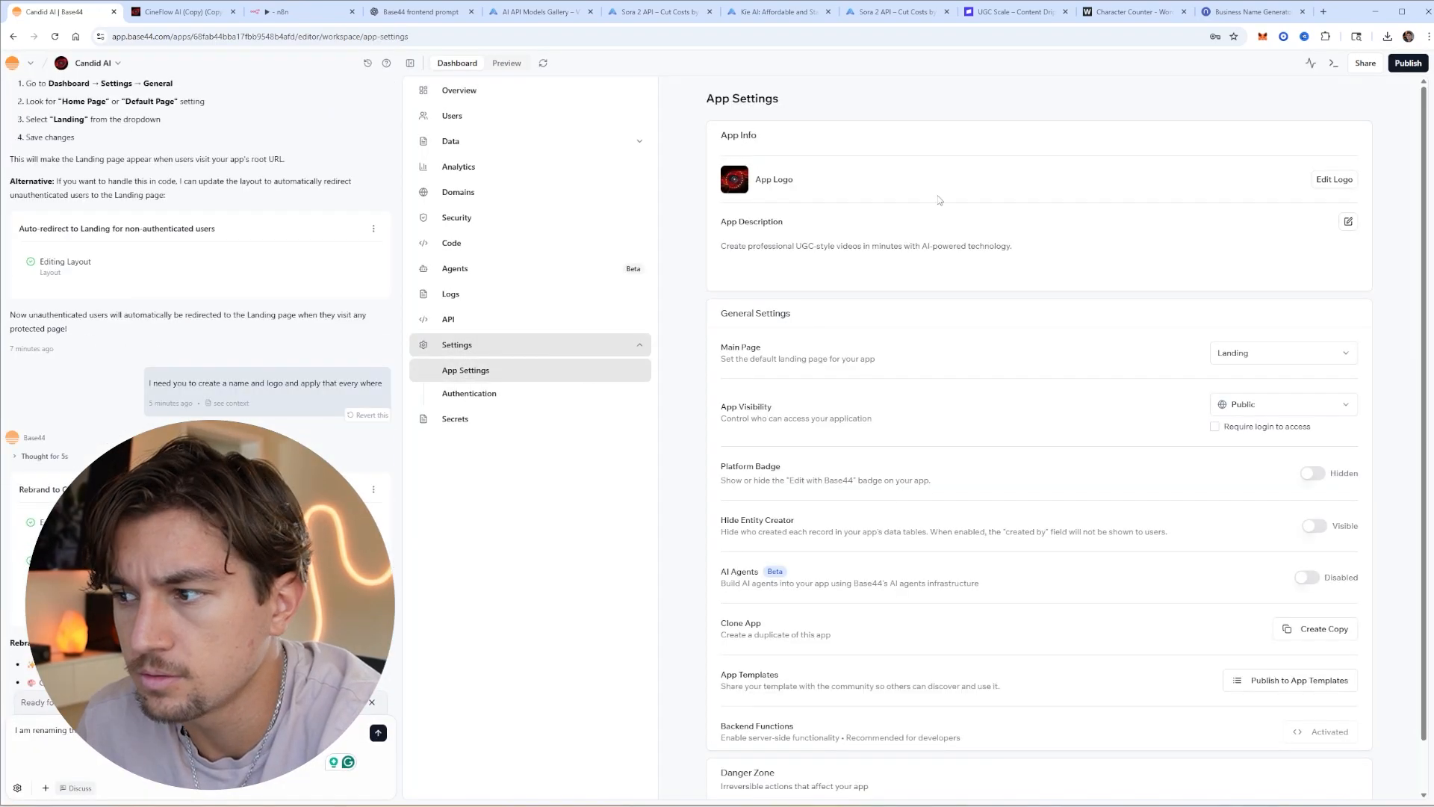
pyautogui.click(490, 240)
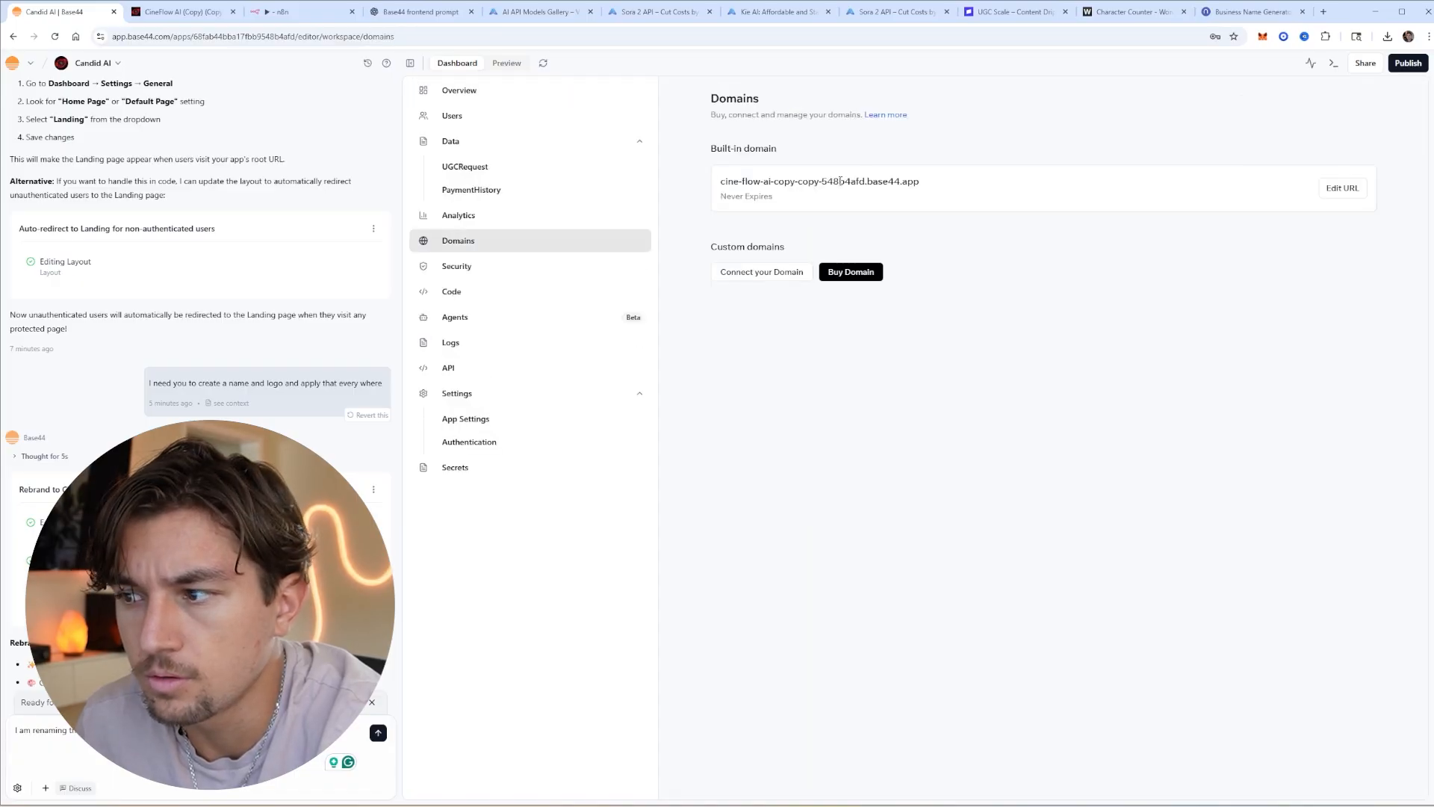
pyautogui.click(1342, 188)
pyautogui.write('candidai')
pyautogui.click(845, 472)
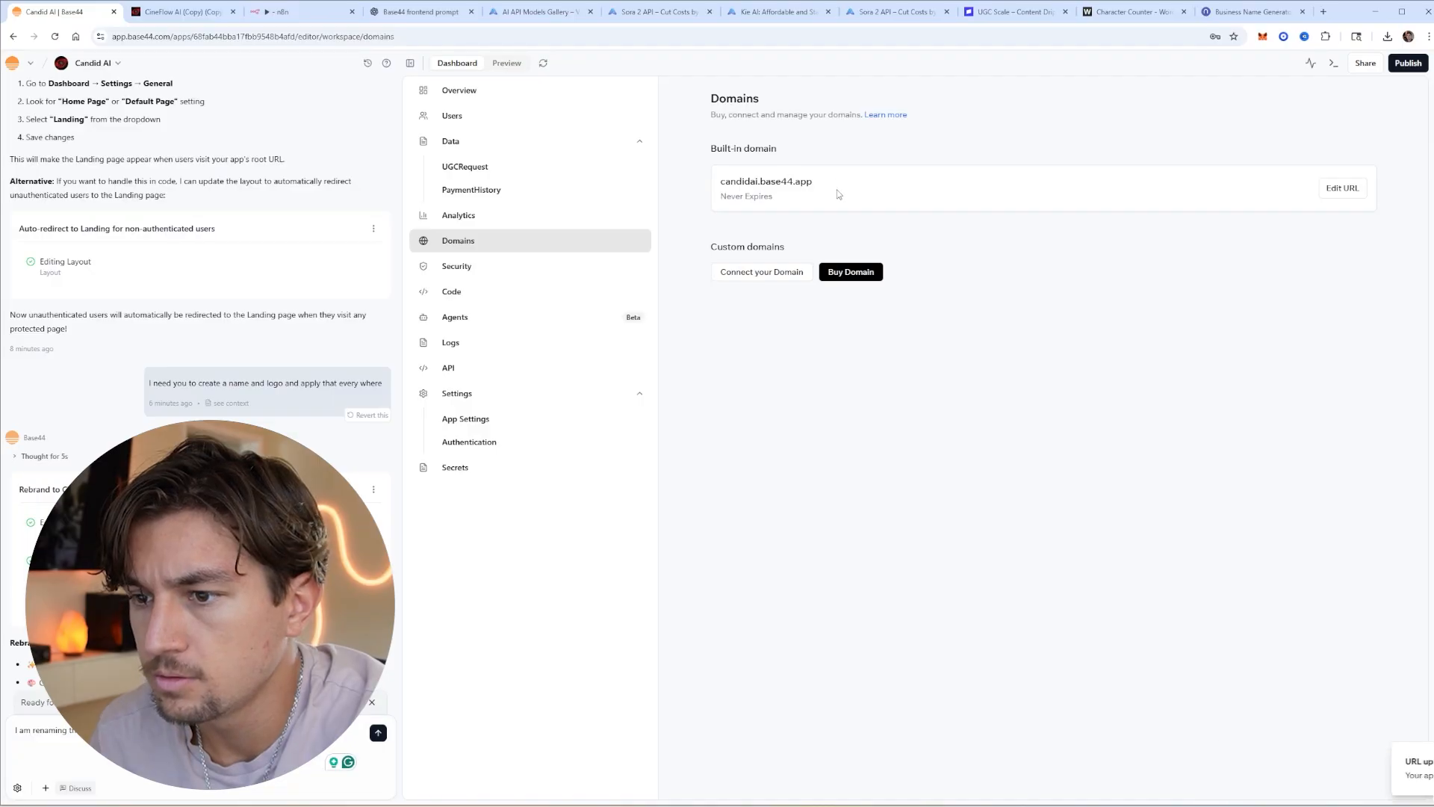
# Copy the videoComplete function's endpoint from Base44 and set the n8n Failed Response node's URL to that address on candidai.base44.app
pyautogui.click(274, 14)
pyautogui.click(50, 15)
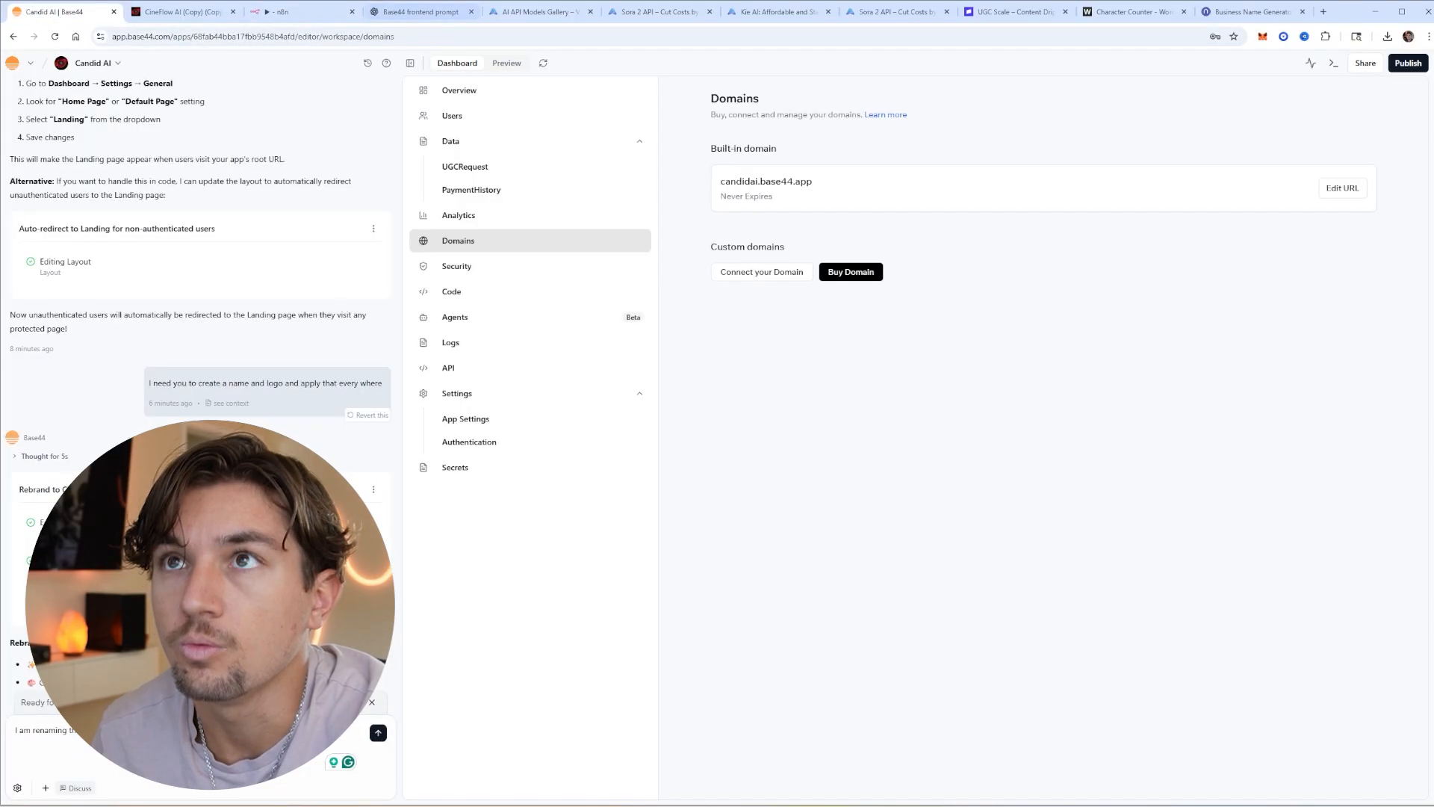
pyautogui.click(448, 367)
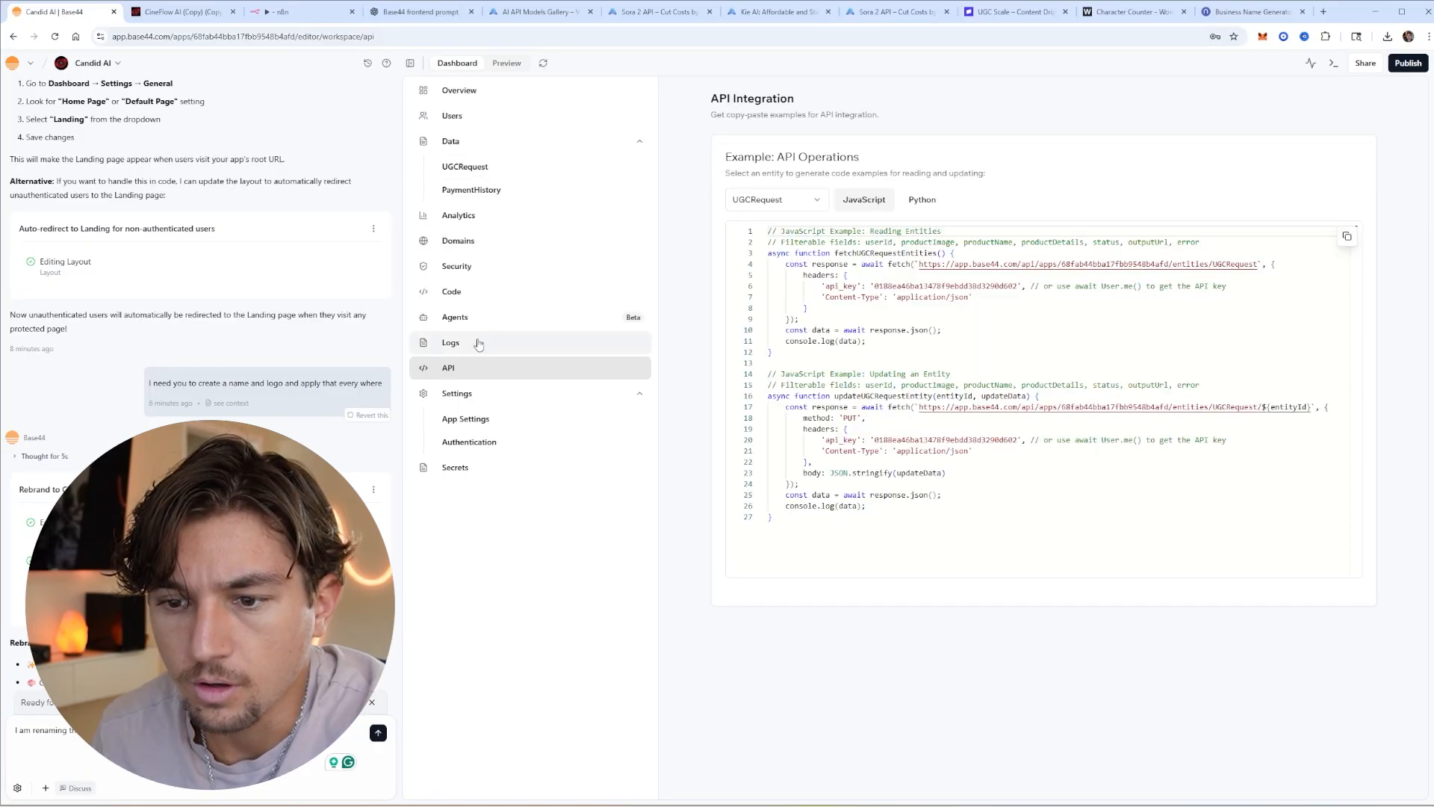
pyautogui.click(475, 298)
pyautogui.click(481, 263)
pyautogui.click(472, 334)
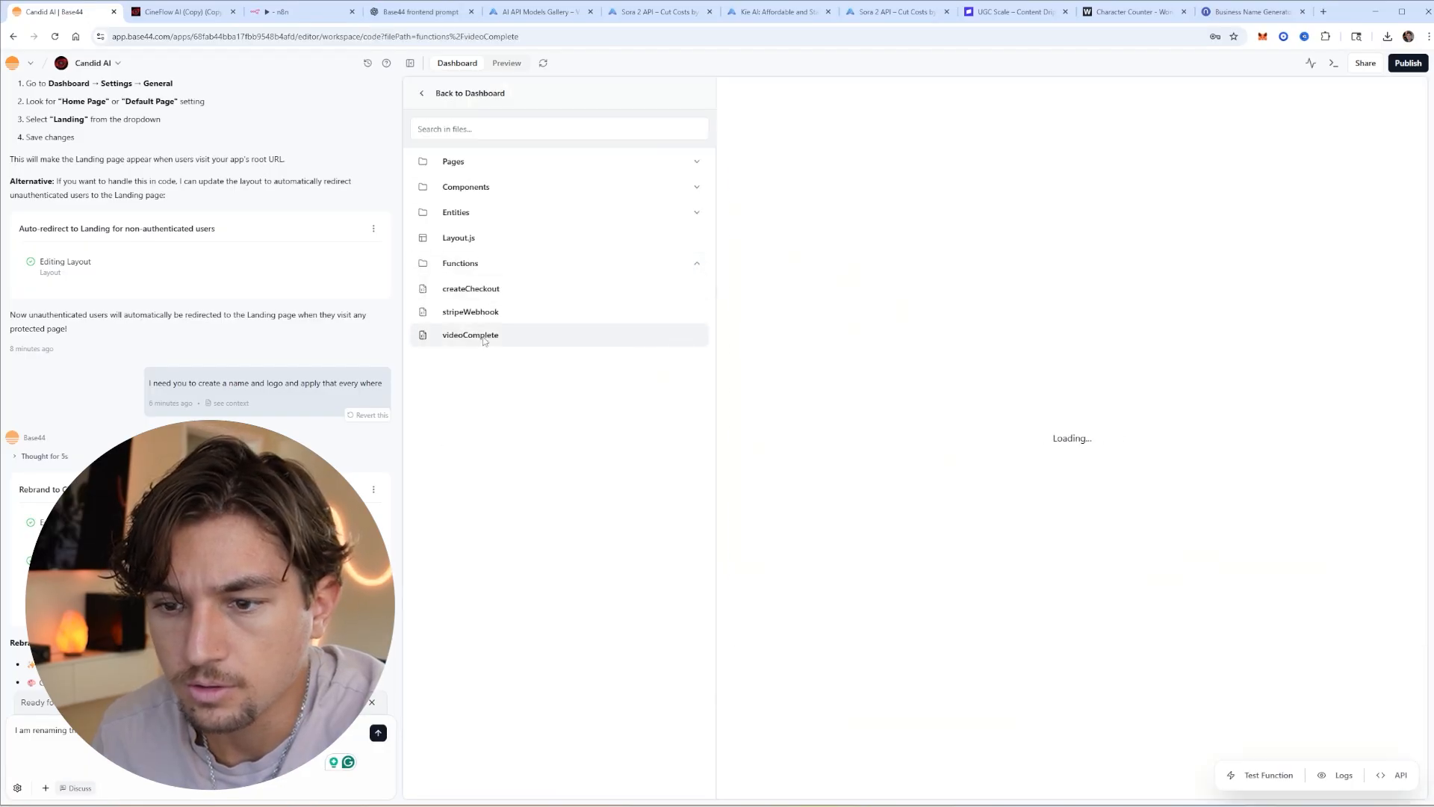
pyautogui.click(1392, 775)
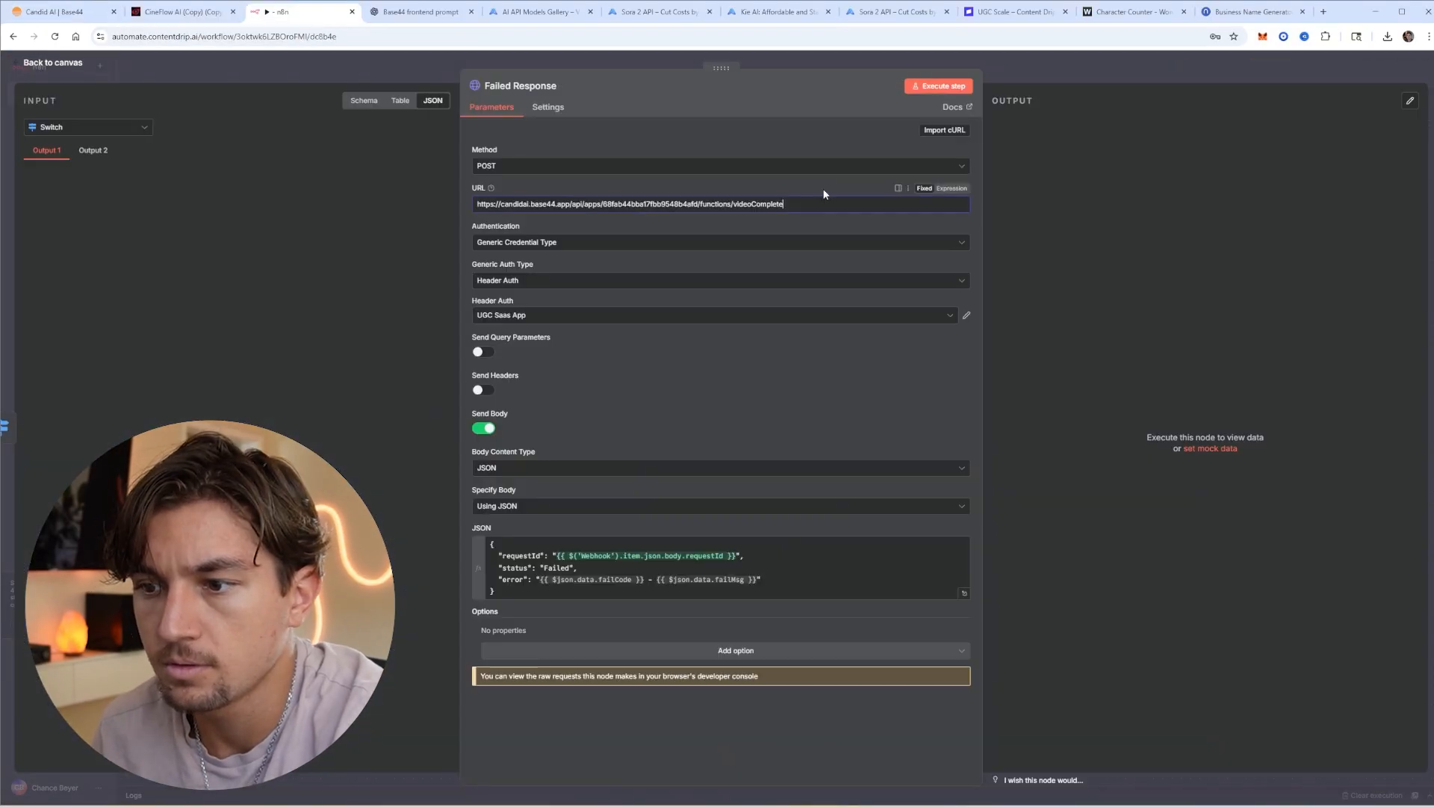
pyautogui.press('Escape')
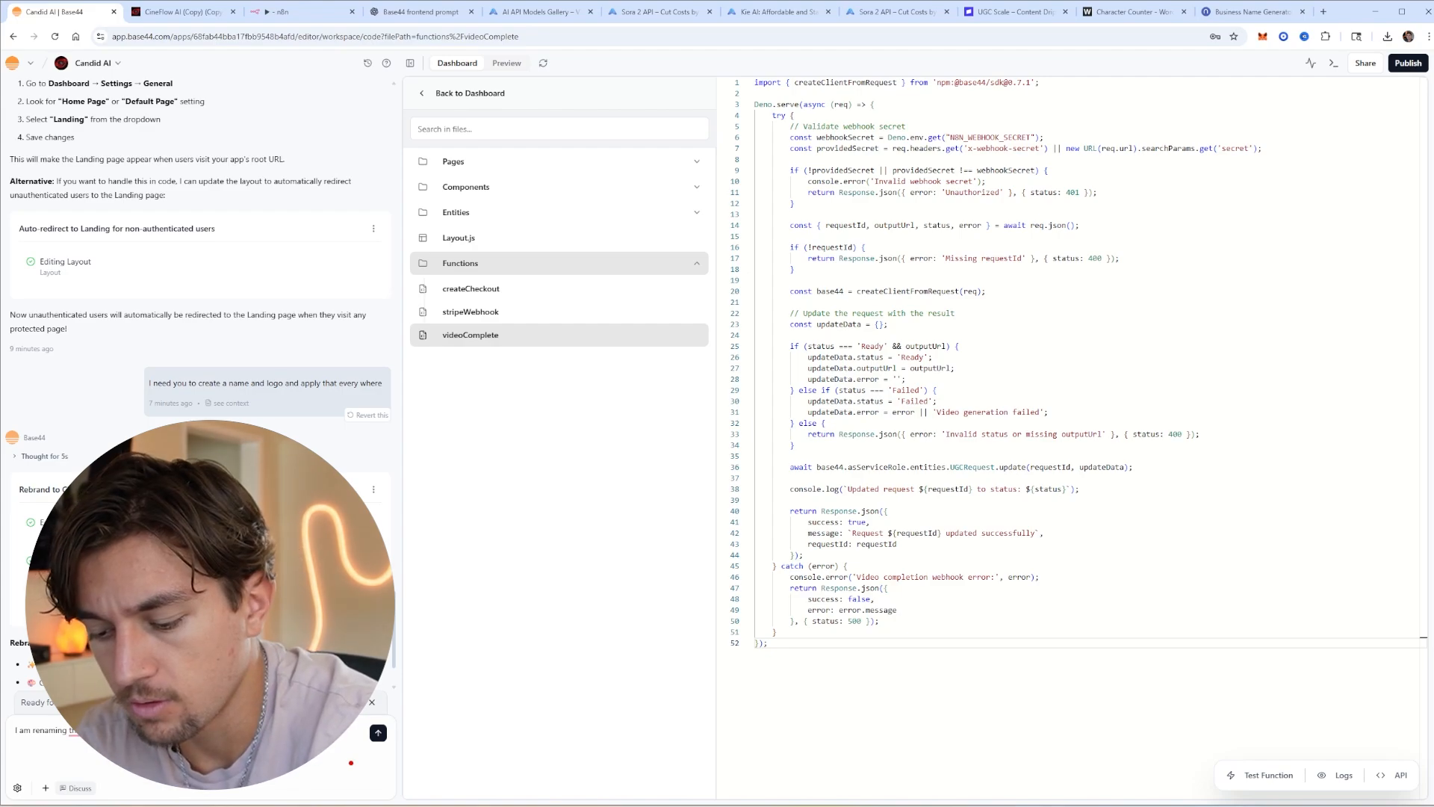
# Send the drafted message about renaming the app to Base44's AI chat
pyautogui.press('Return')
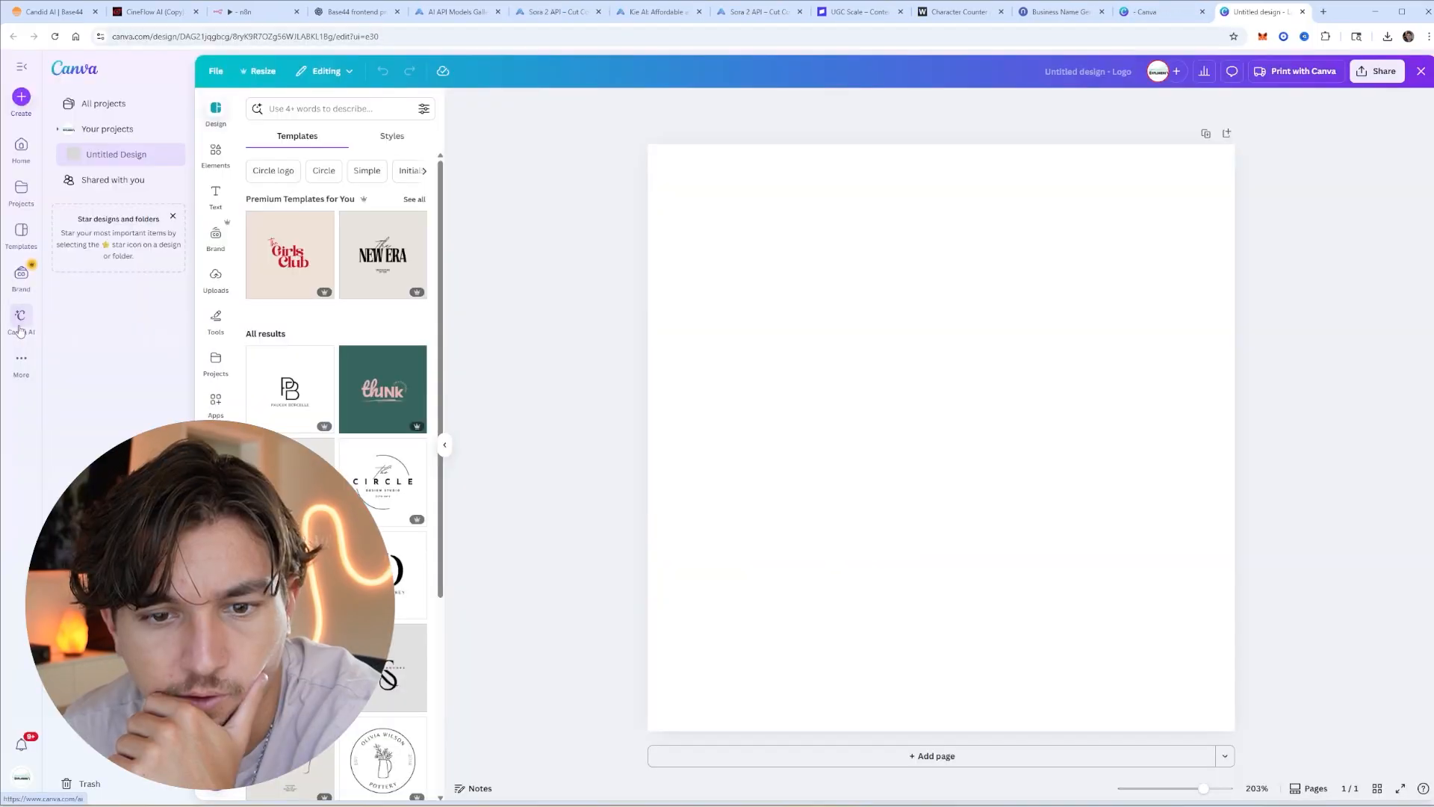
# Generate a video camera logo on an orange-to-purple gradient with Canva AI and download it
pyautogui.click(20, 328)
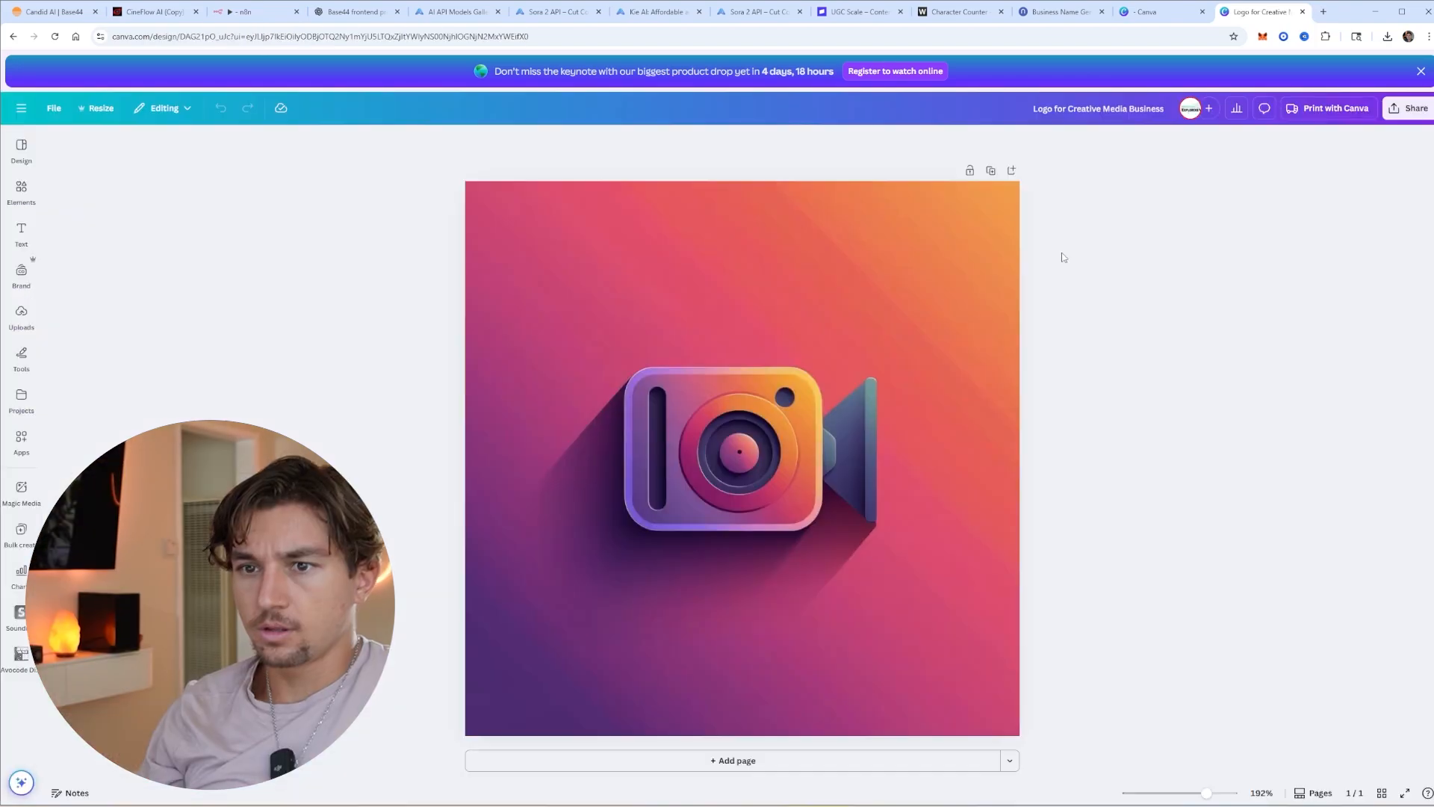
pyautogui.click(1395, 116)
pyautogui.click(1263, 290)
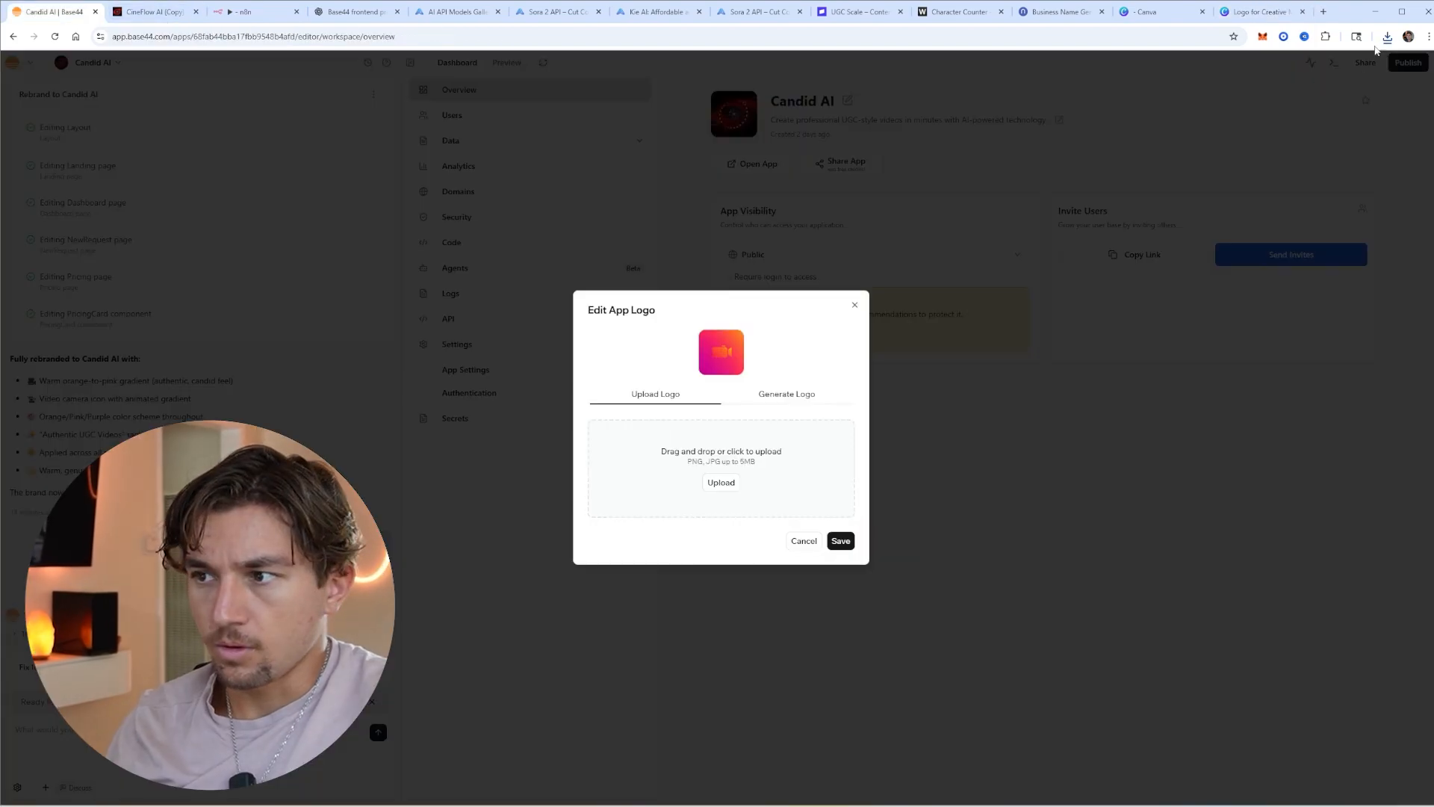
# Upload the downloaded "Logo for Creative Media Business.png" as the Base44 app logo and save it
pyautogui.click(1387, 36)
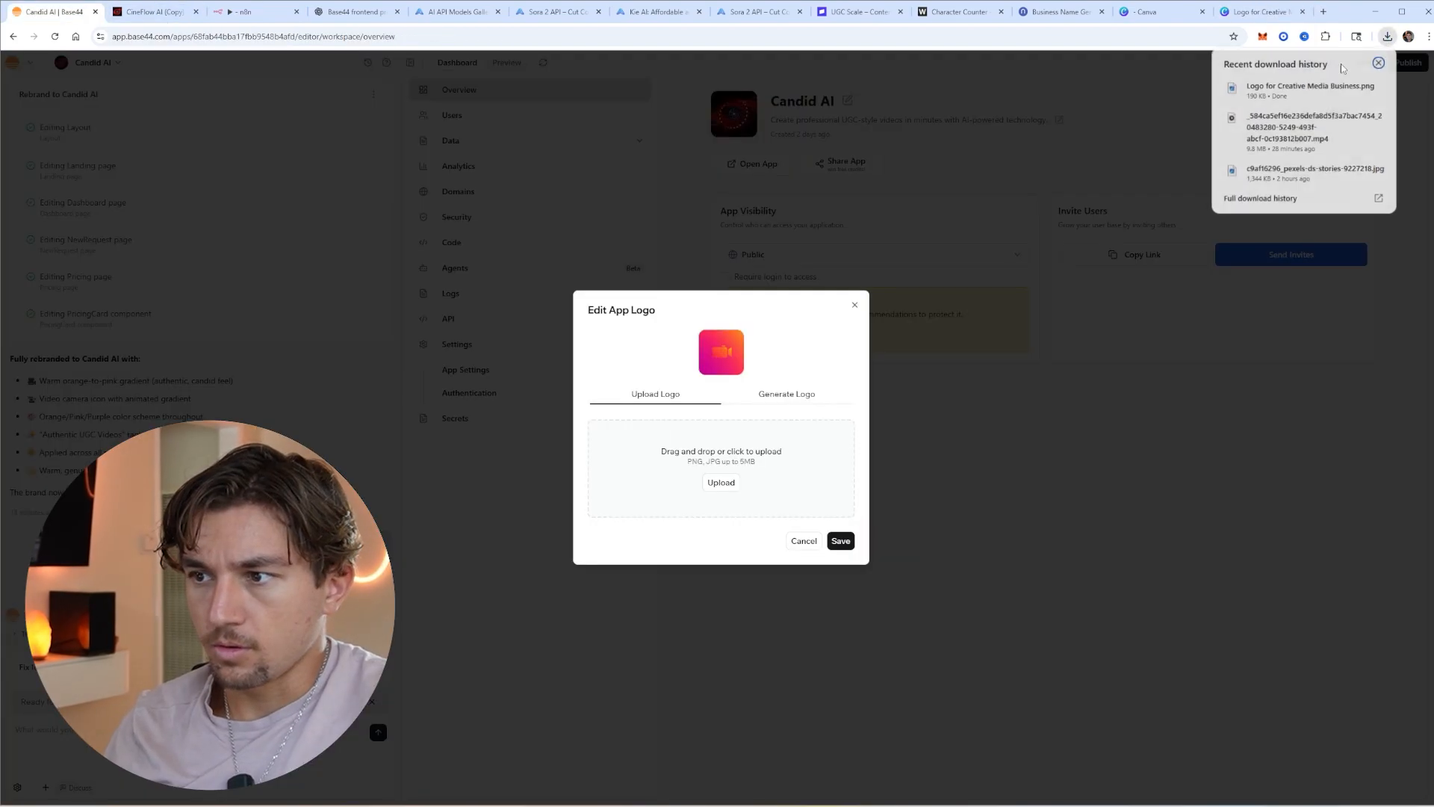
pyautogui.moveTo(1299, 88); pyautogui.dragTo(639, 426)
pyautogui.click(840, 540)
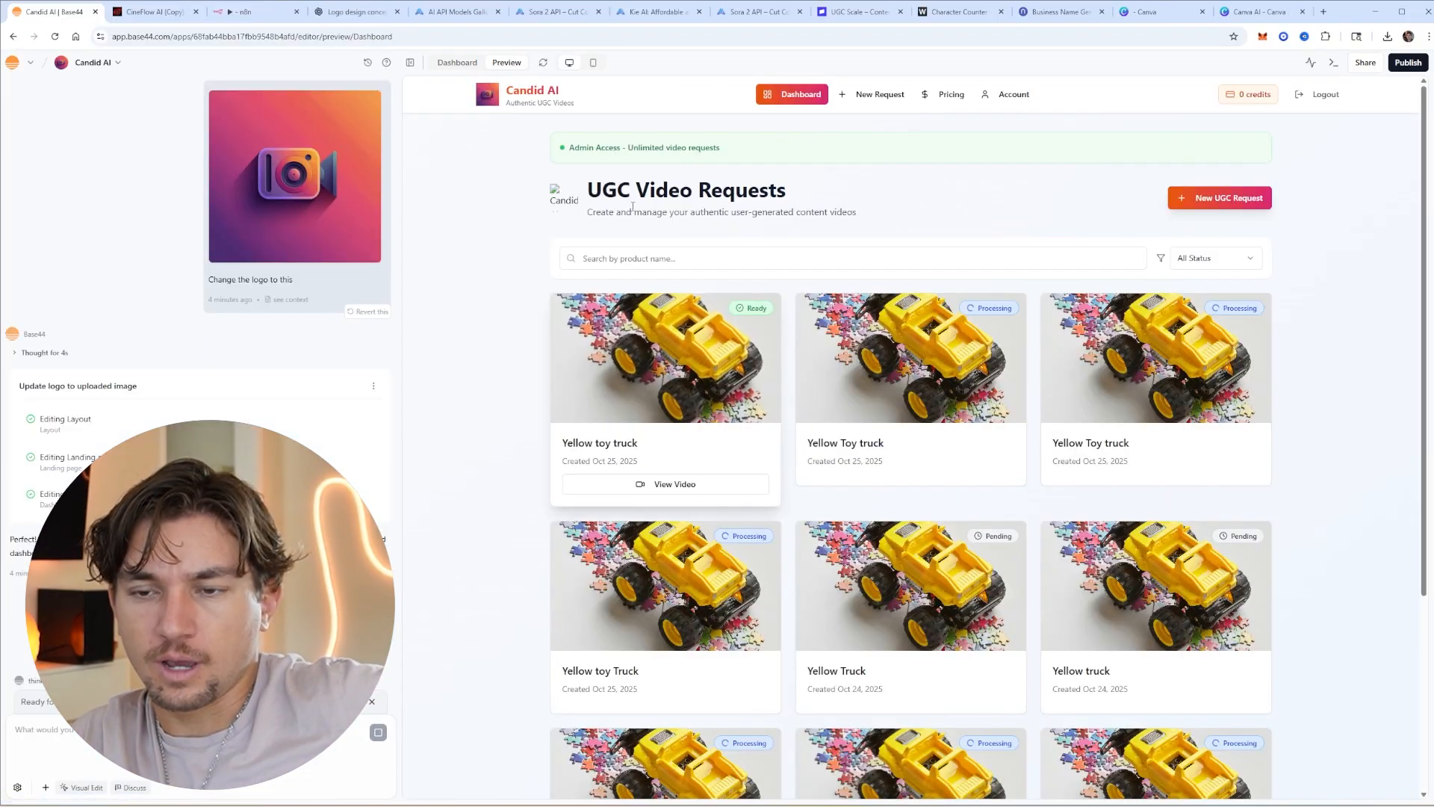
# Tell Base44's AI chat "still not showing up" to get the dashboard logo fixed
pyautogui.write('still not')
pyautogui.write(' sho')
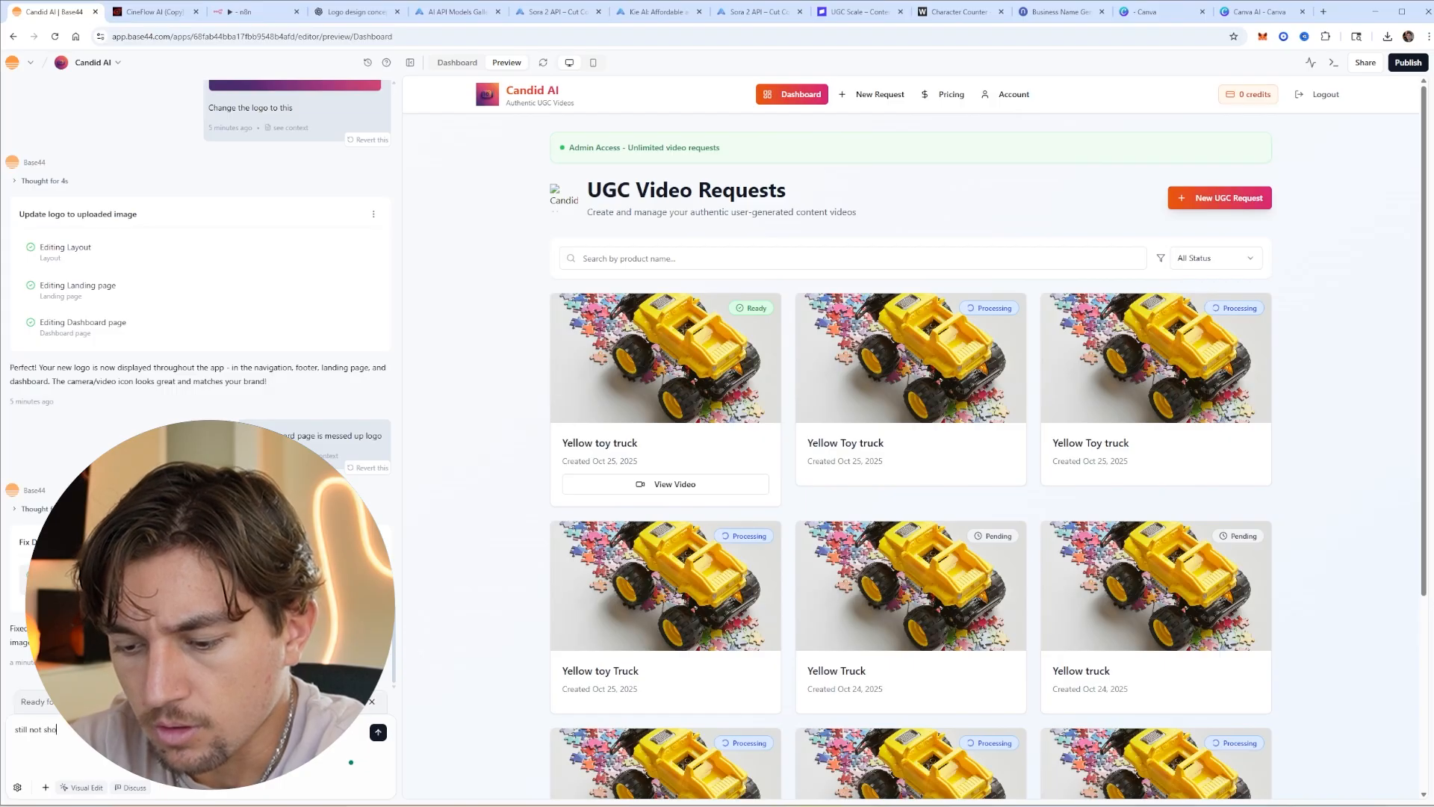
pyautogui.write('wing up')
pyautogui.press('Return')
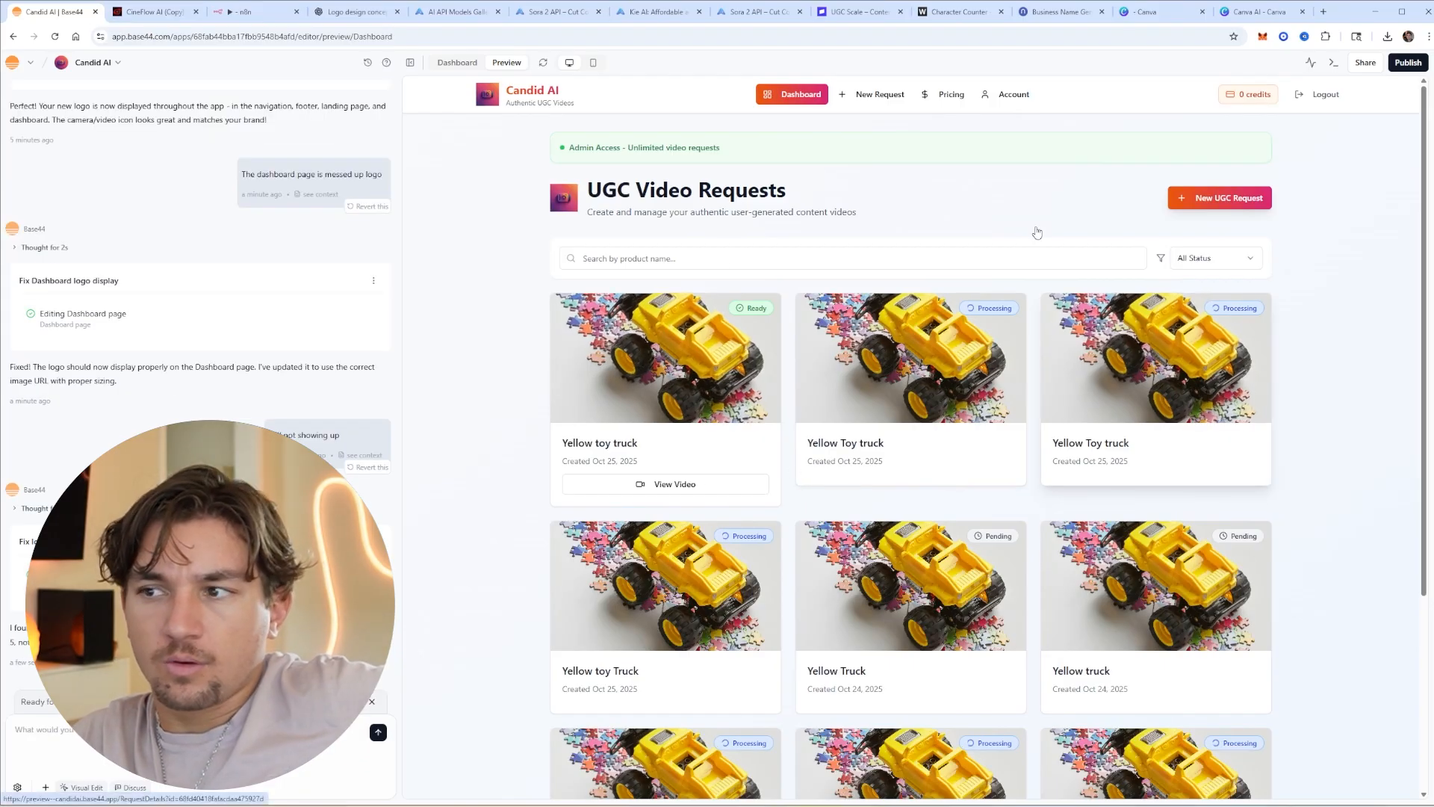
# Open the live candidai.base44.app site, review the landing page to its end and enter the app from there
pyautogui.click(1409, 63)
pyautogui.click(1310, 135)
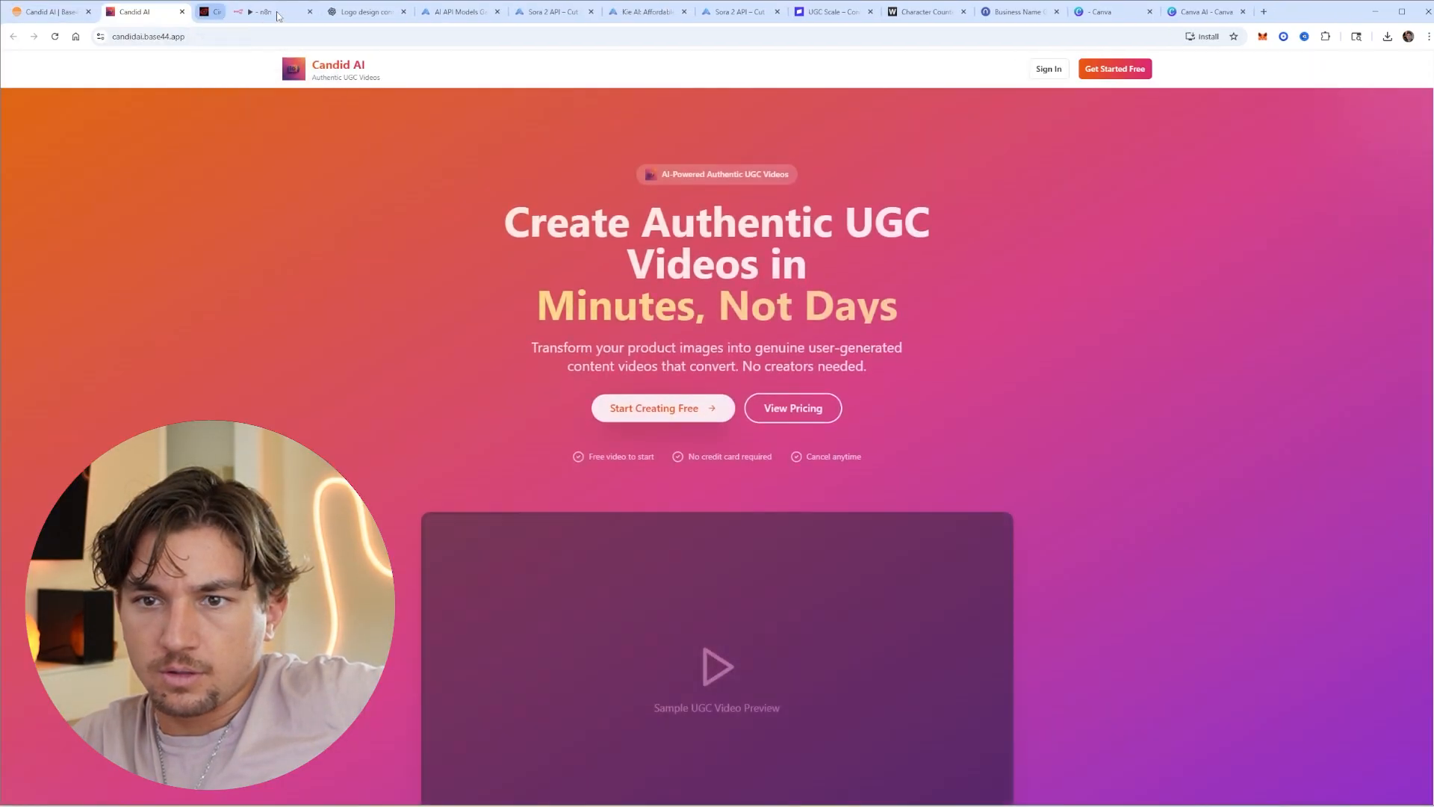
pyautogui.scroll(-12, 1024, 490)
pyautogui.scroll(-2, 1027, 497)
pyautogui.click(715, 608)
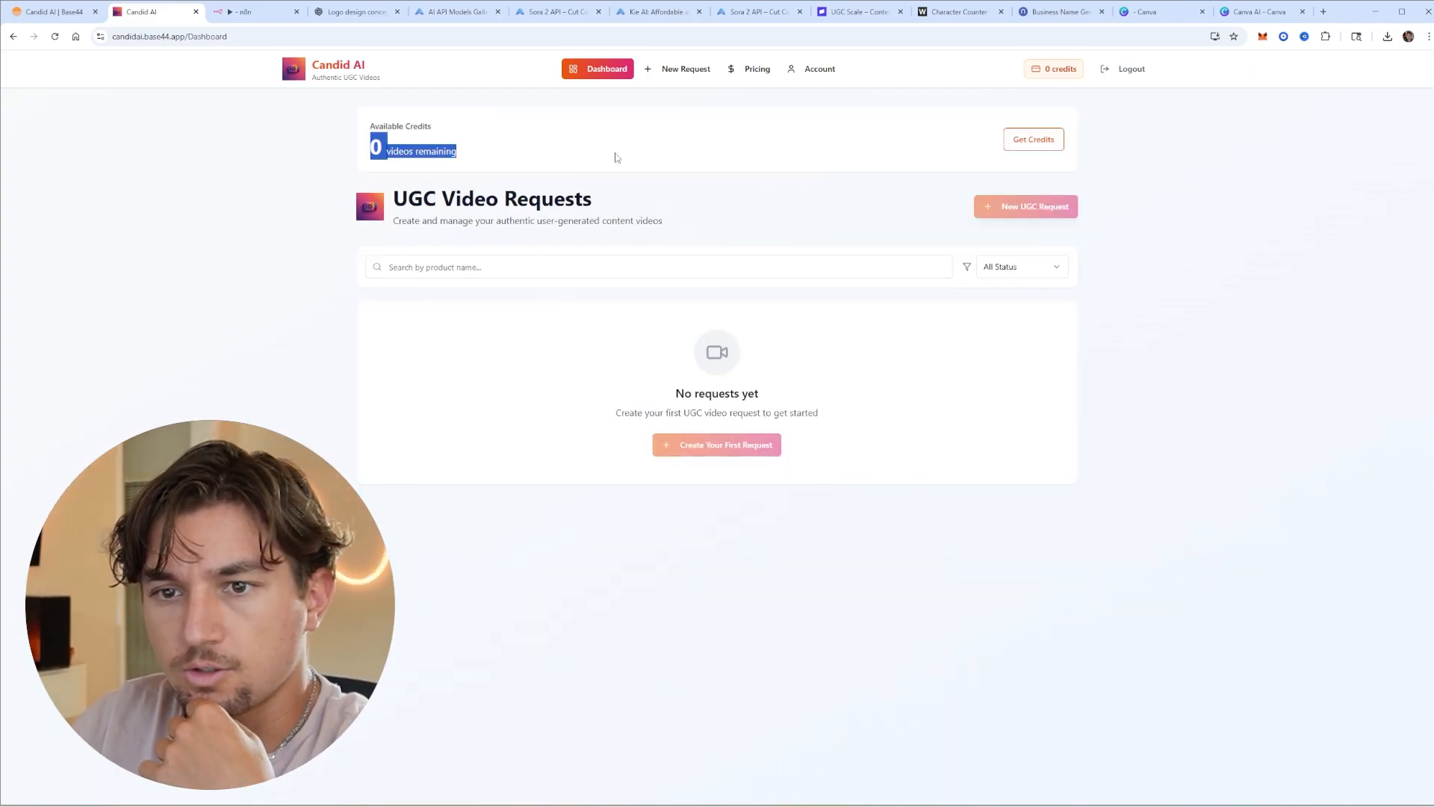
# Check the new request form and the pricing page's Stripe setup notice, and try to subscribe to the Pro plan
pyautogui.click(1005, 207)
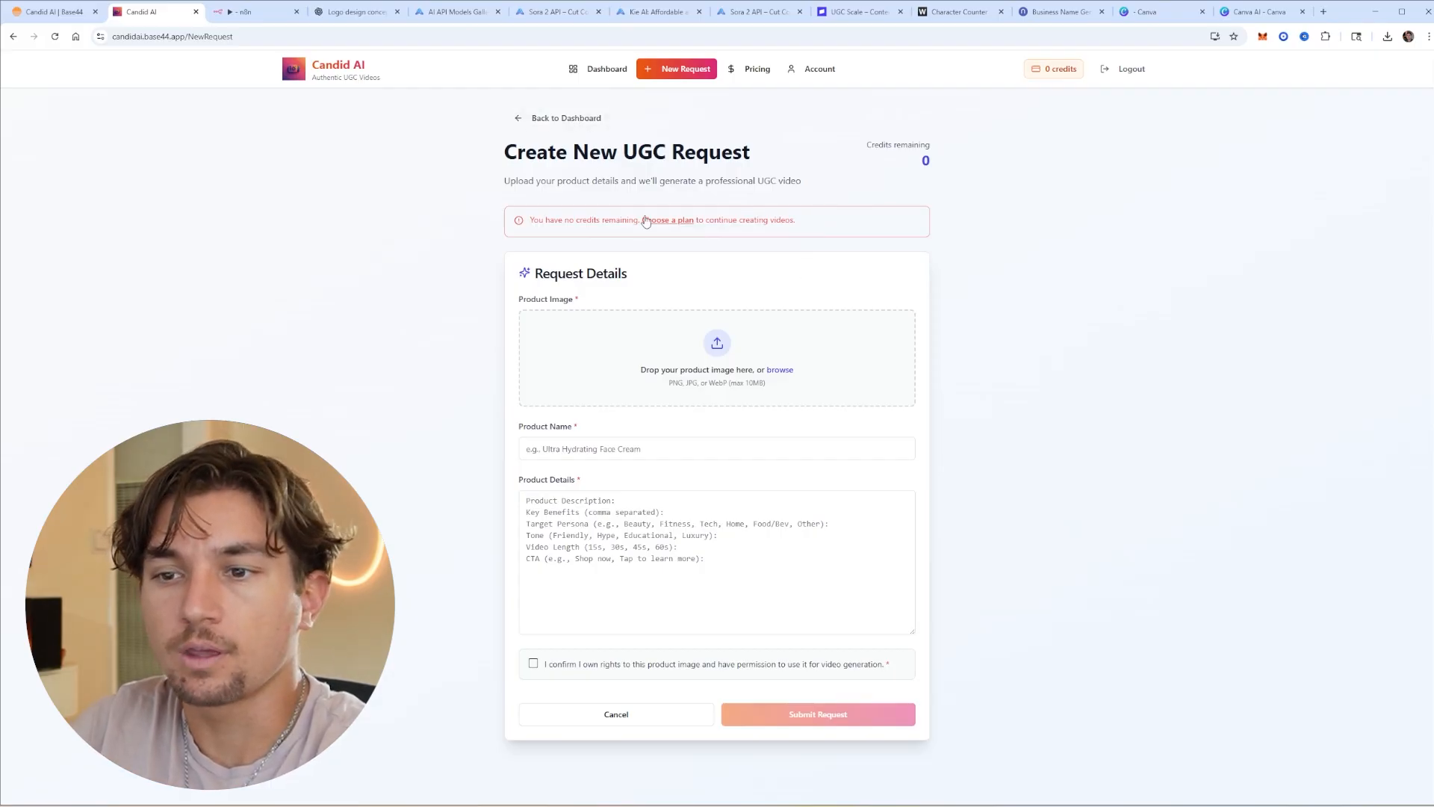
pyautogui.moveTo(522, 266); pyautogui.dragTo(777, 277)
pyautogui.click(784, 279)
pyautogui.moveTo(516, 272); pyautogui.dragTo(521, 263)
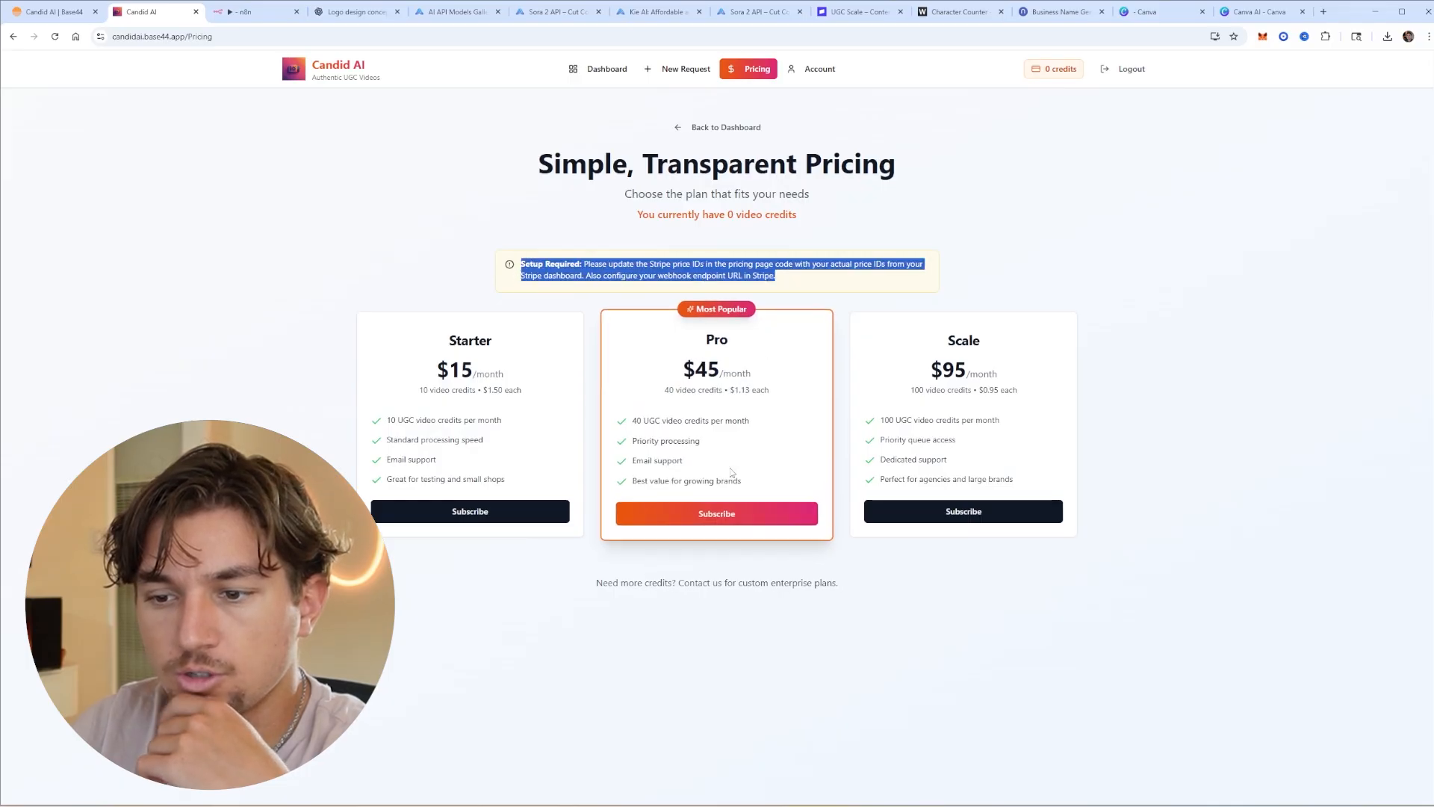
pyautogui.click(707, 518)
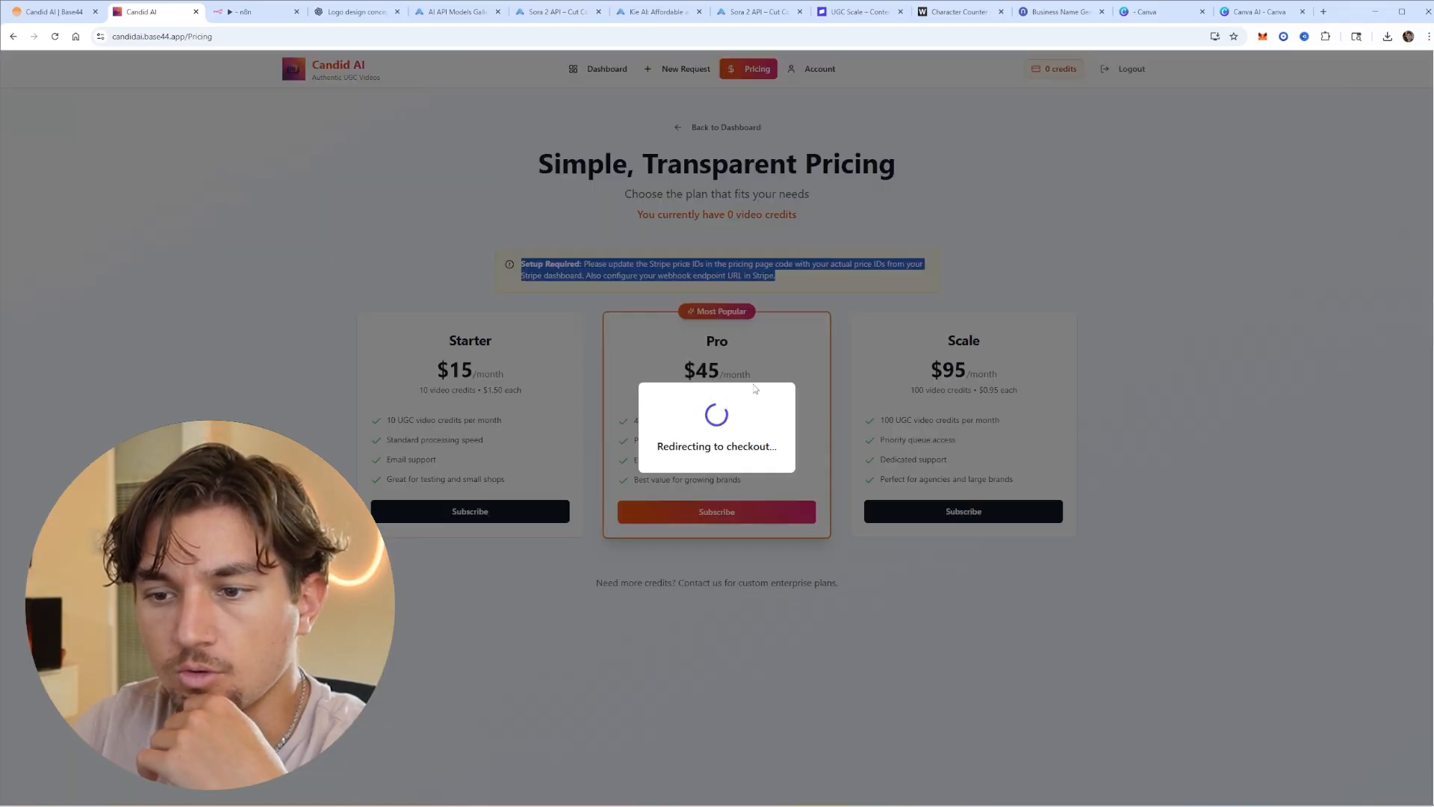
pyautogui.tripleClick(589, 325)
# Open Base44's publishing options, then return to the live site, log out, sign in with a Google account and view the credit plans
pyautogui.click(56, 12)
pyautogui.click(1408, 62)
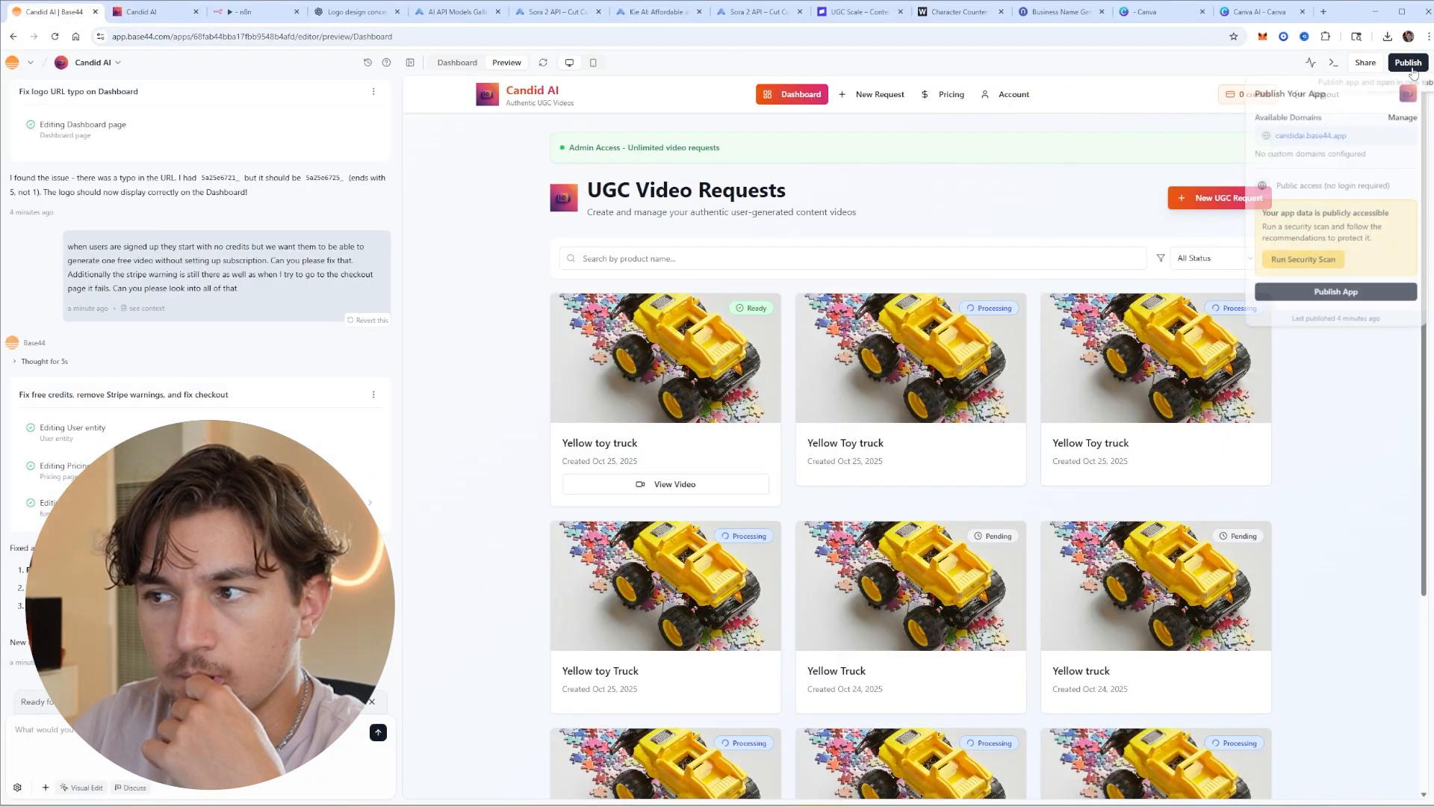
pyautogui.hotkey('ctrl', 'Tab')
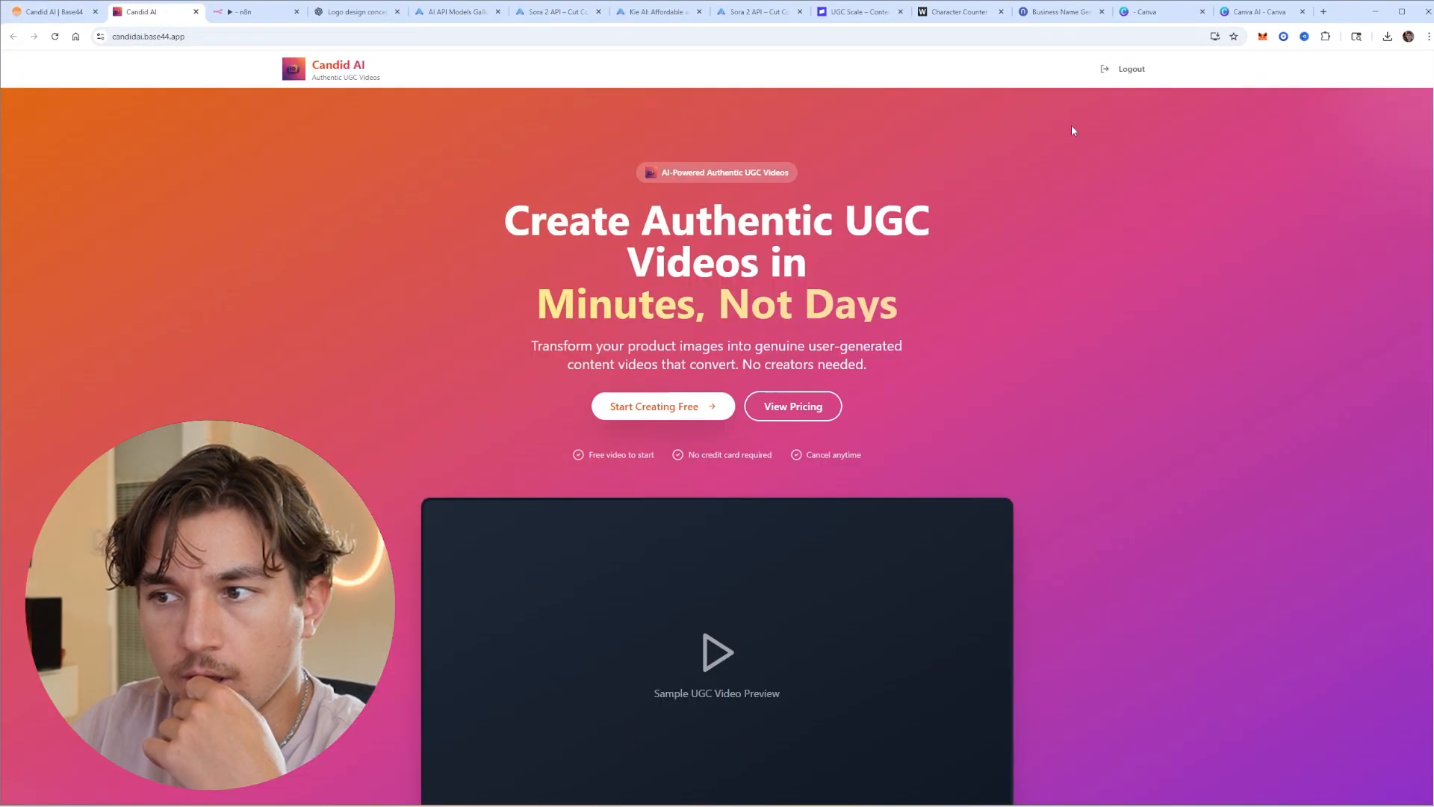
pyautogui.click(1118, 72)
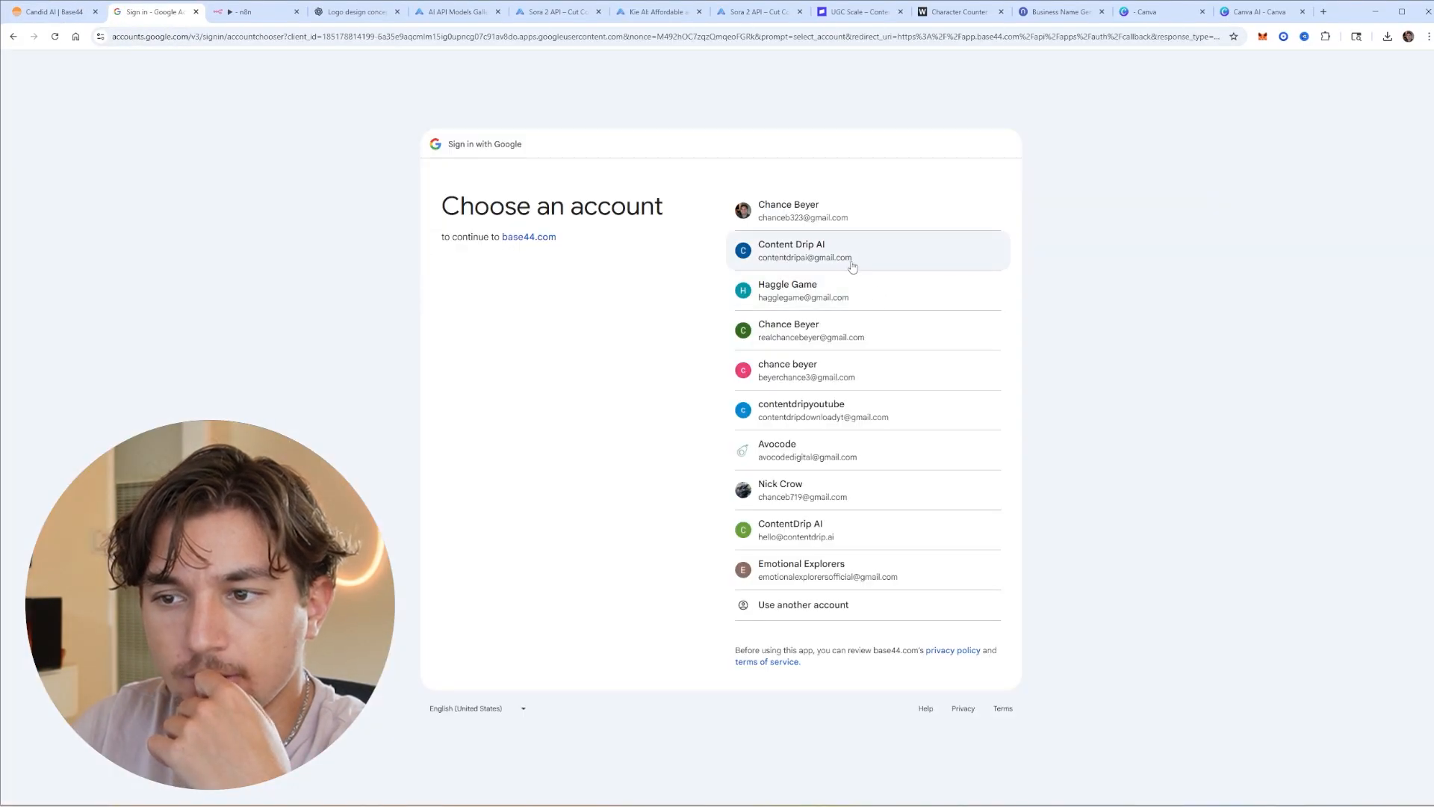
pyautogui.click(852, 266)
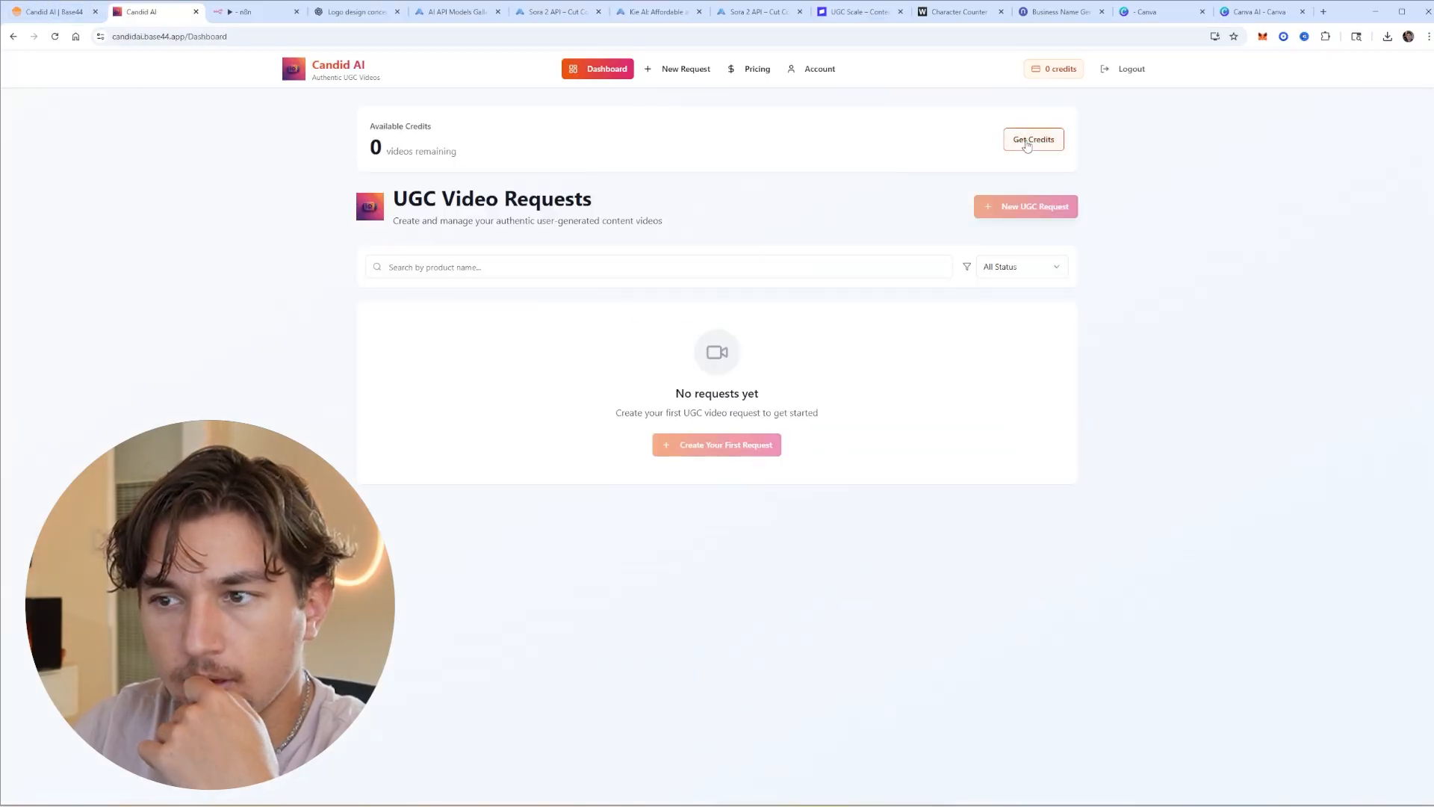
pyautogui.click(1033, 140)
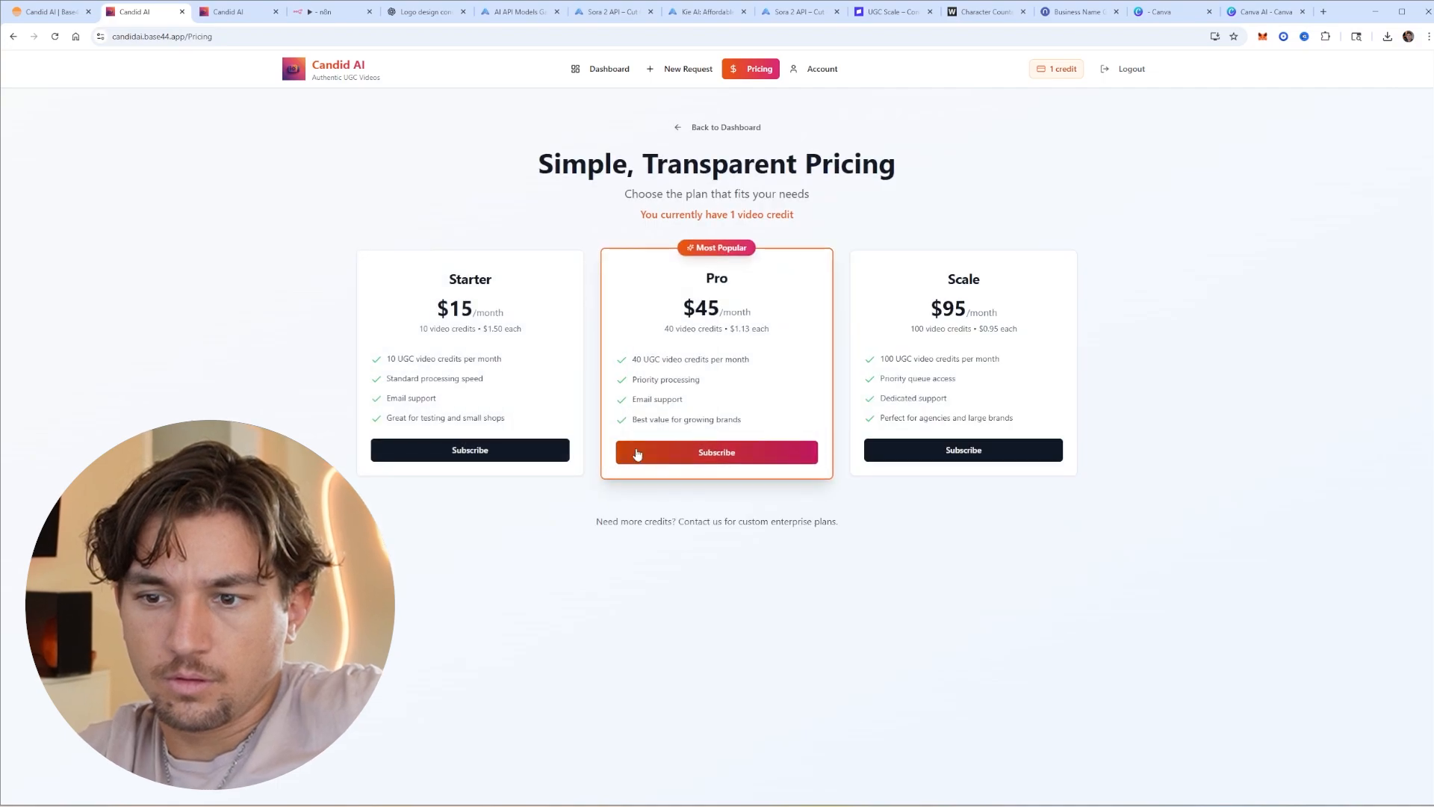
# Try the Pro plan subscription, then sign in to Candid AI with a Google account
pyautogui.click(637, 453)
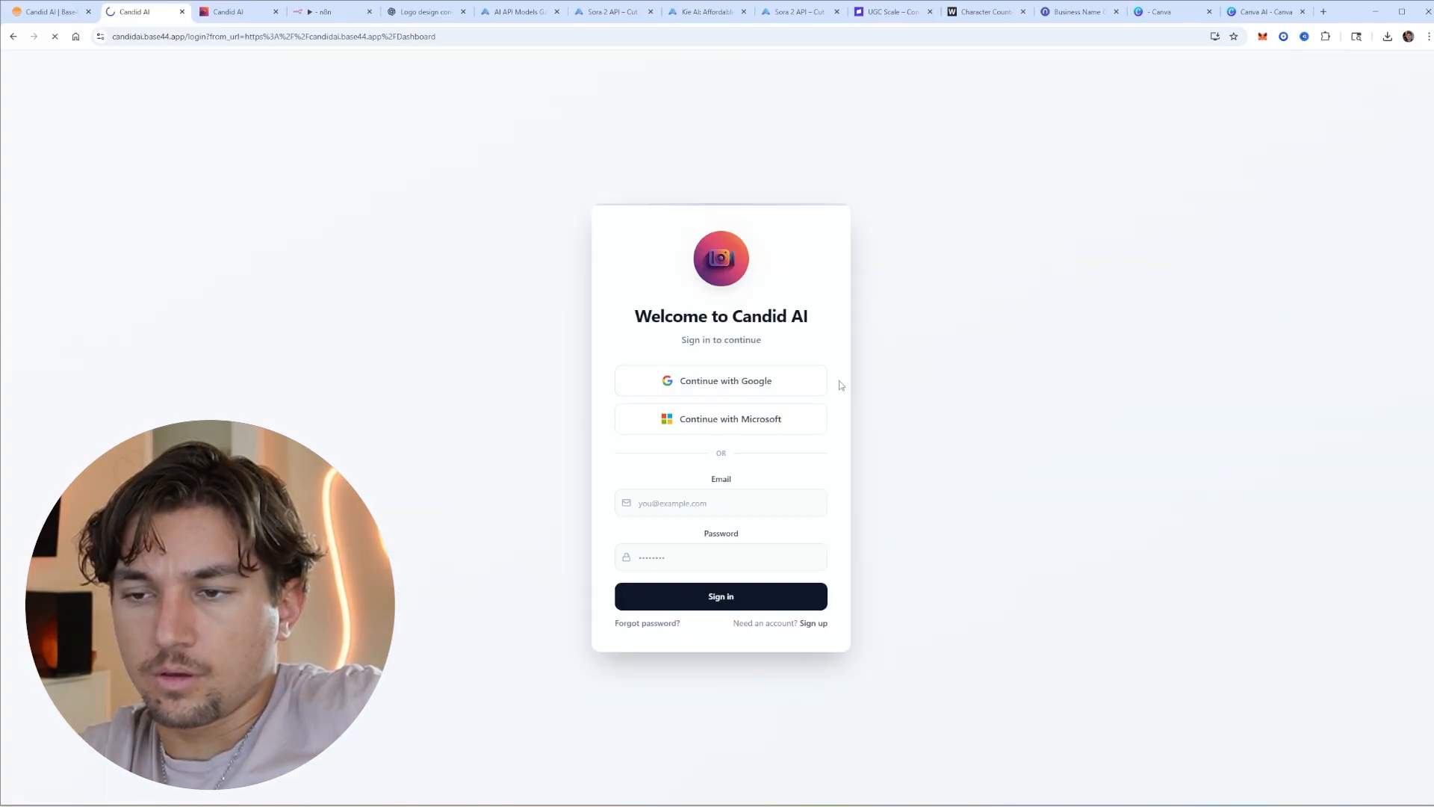
pyautogui.click(825, 380)
pyautogui.click(864, 390)
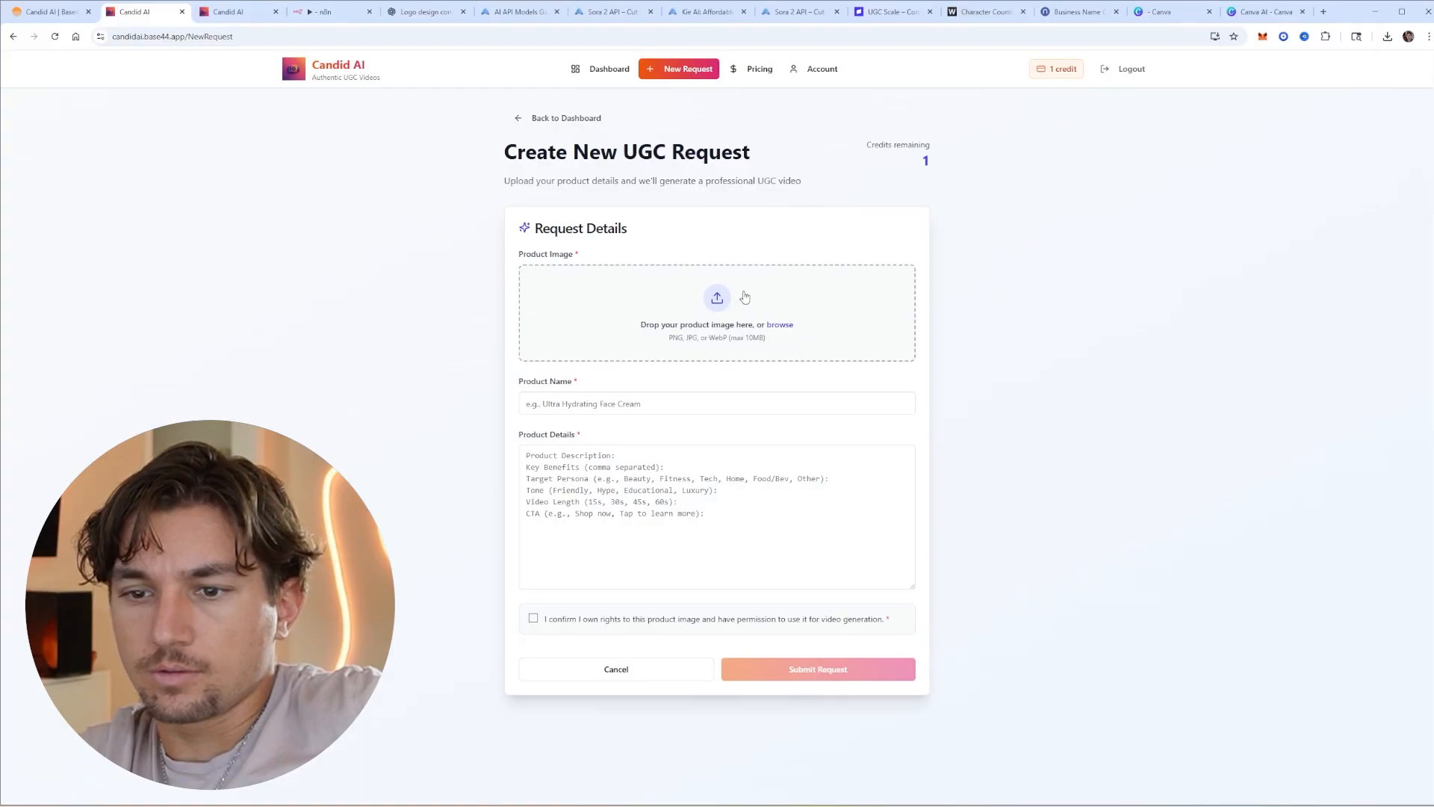
# Submit a UGC request with the figurine image, name "Funko pop", details "Fun toy of bob ross and paint figurine" and image rights confirmed
pyautogui.click(745, 297)
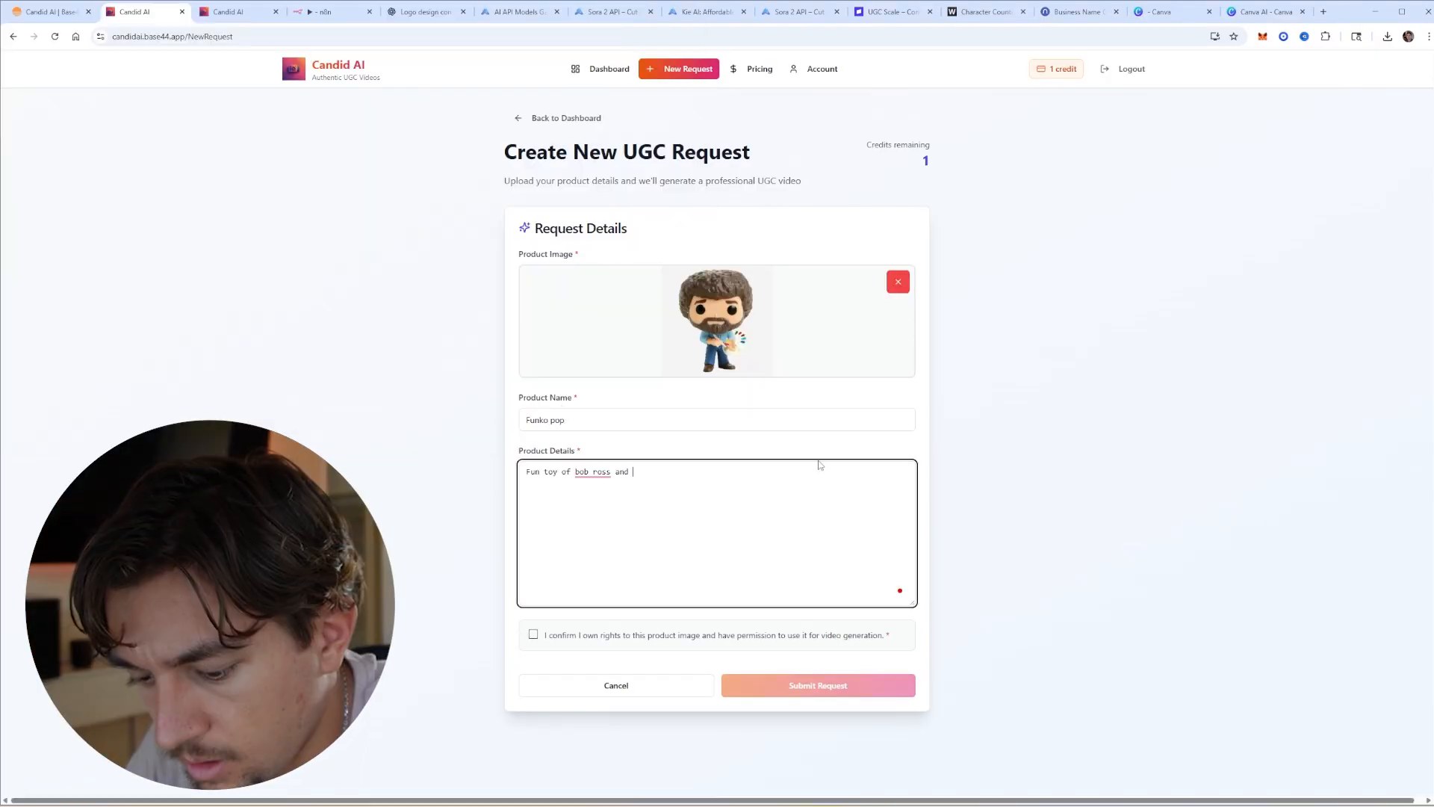
pyautogui.click(533, 634)
pyautogui.click(787, 683)
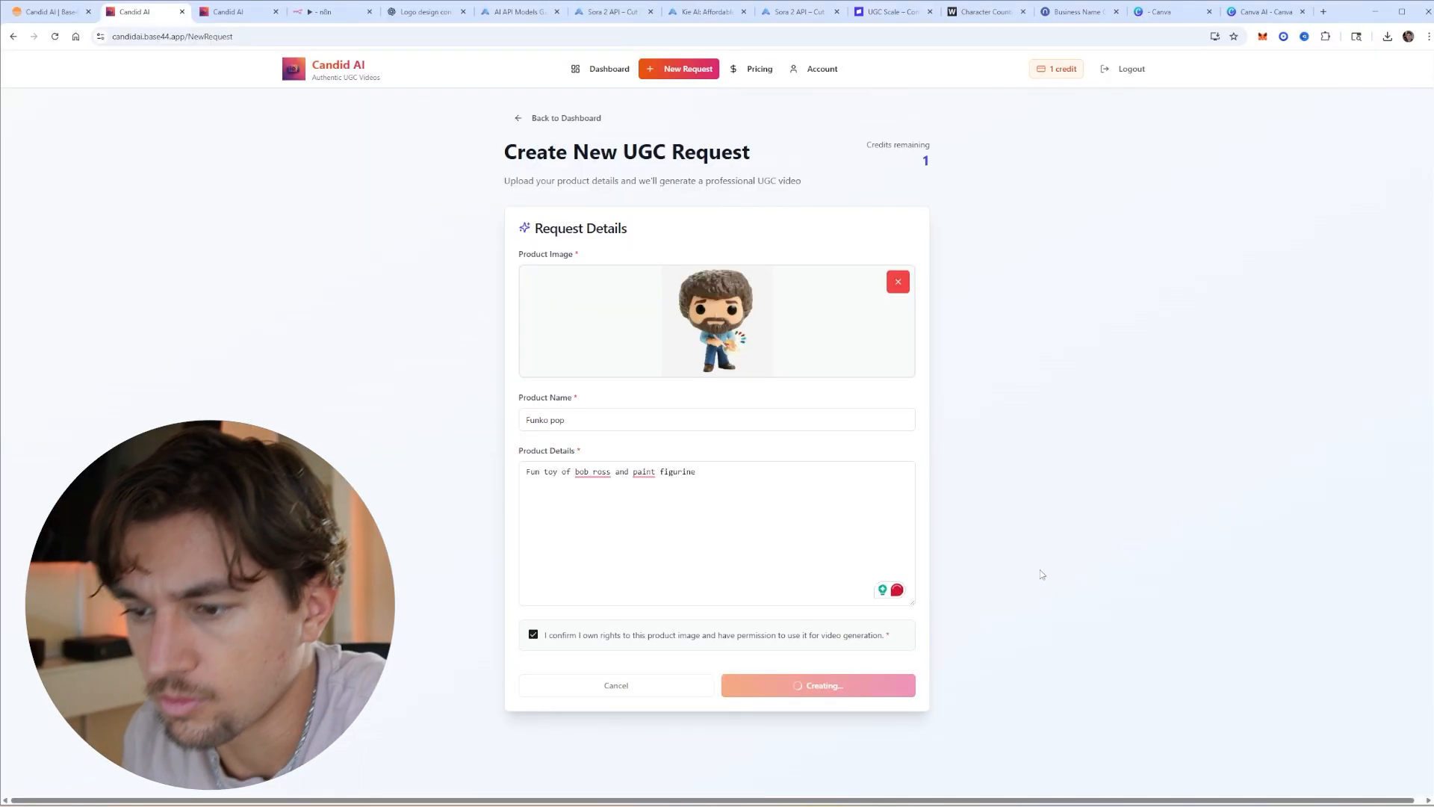
pyautogui.click(454, 111)
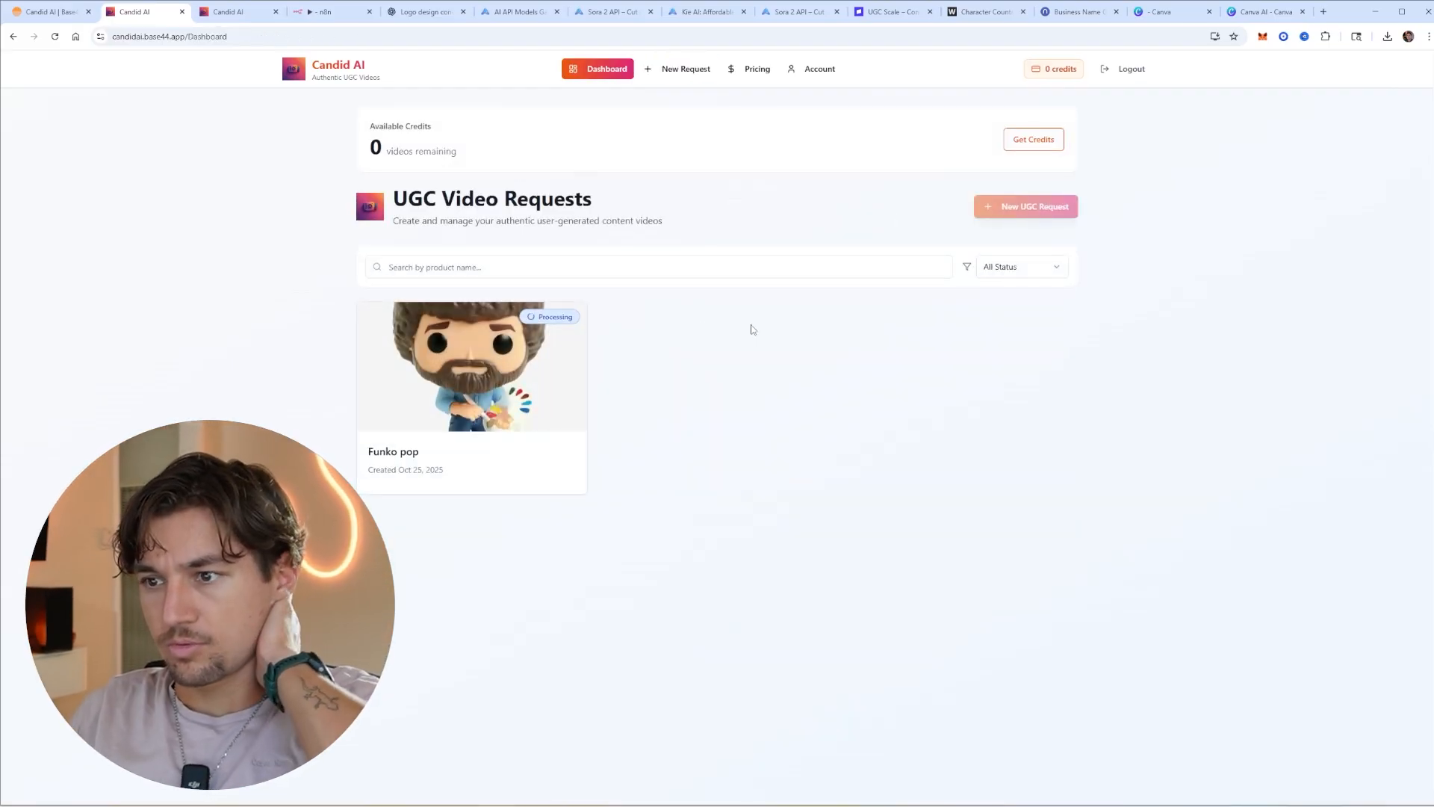
# Try to submit a second request without credits, using the toy truck image, name "efsefes" and details "fesfsef", then return to the dashboard
pyautogui.click(678, 69)
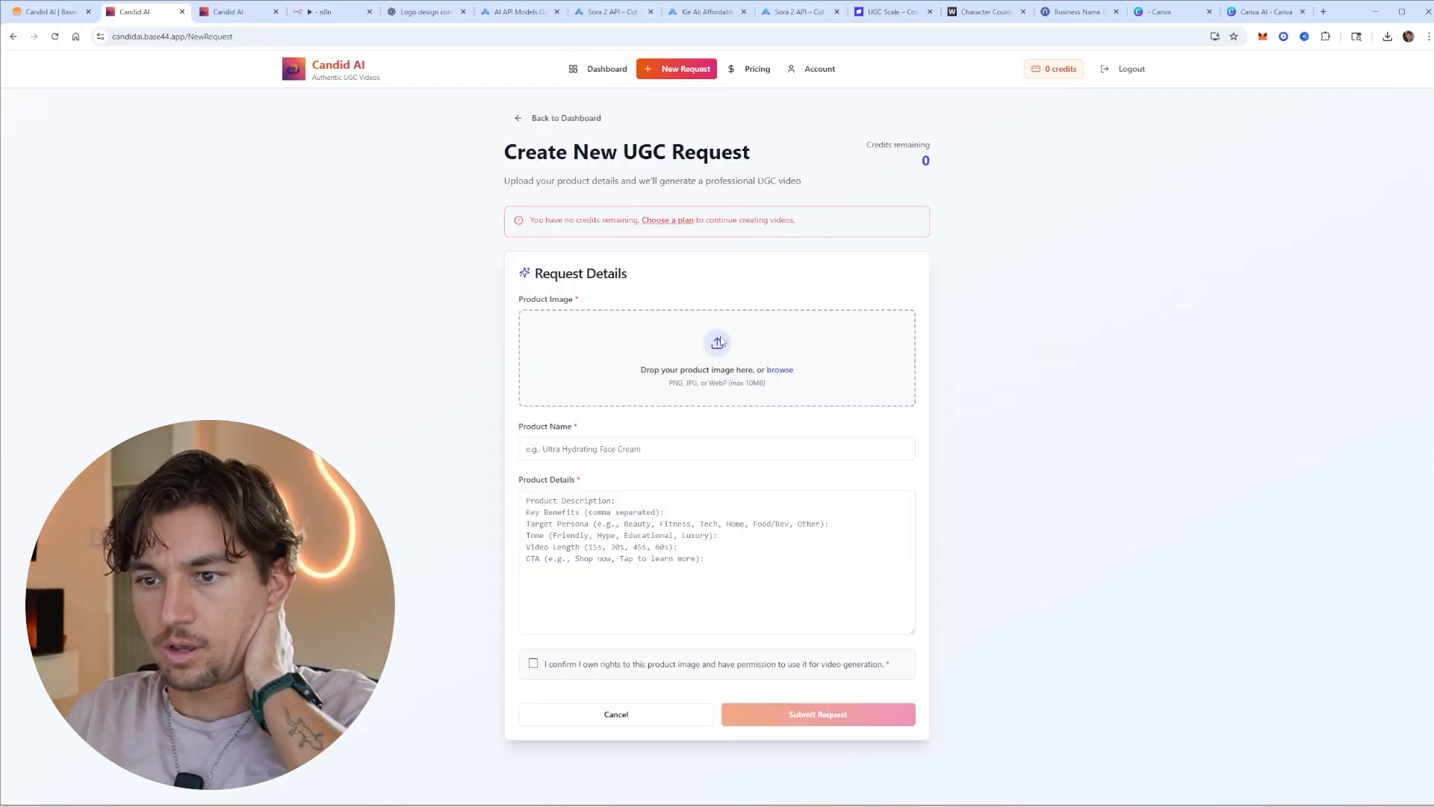
pyautogui.click(719, 343)
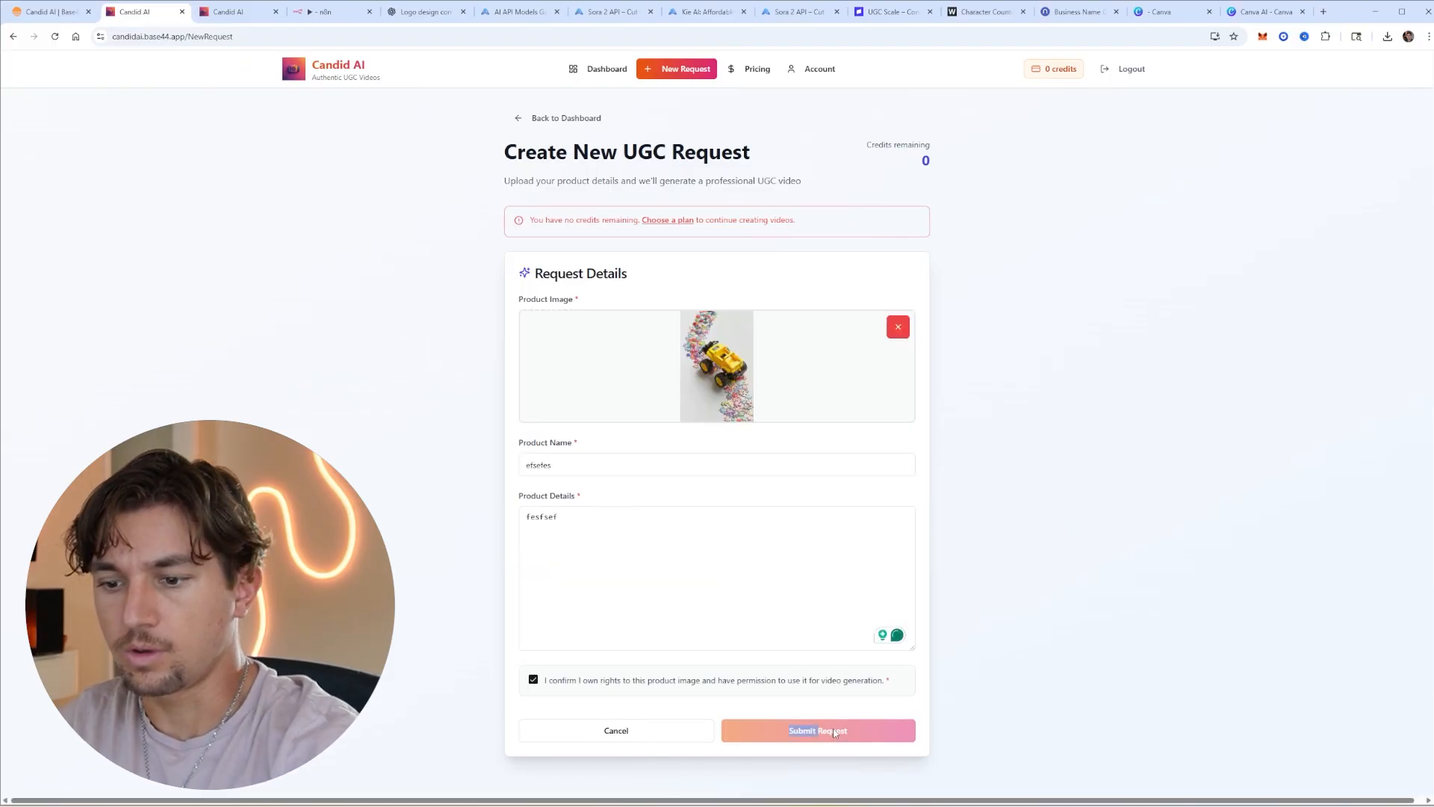
pyautogui.click(580, 119)
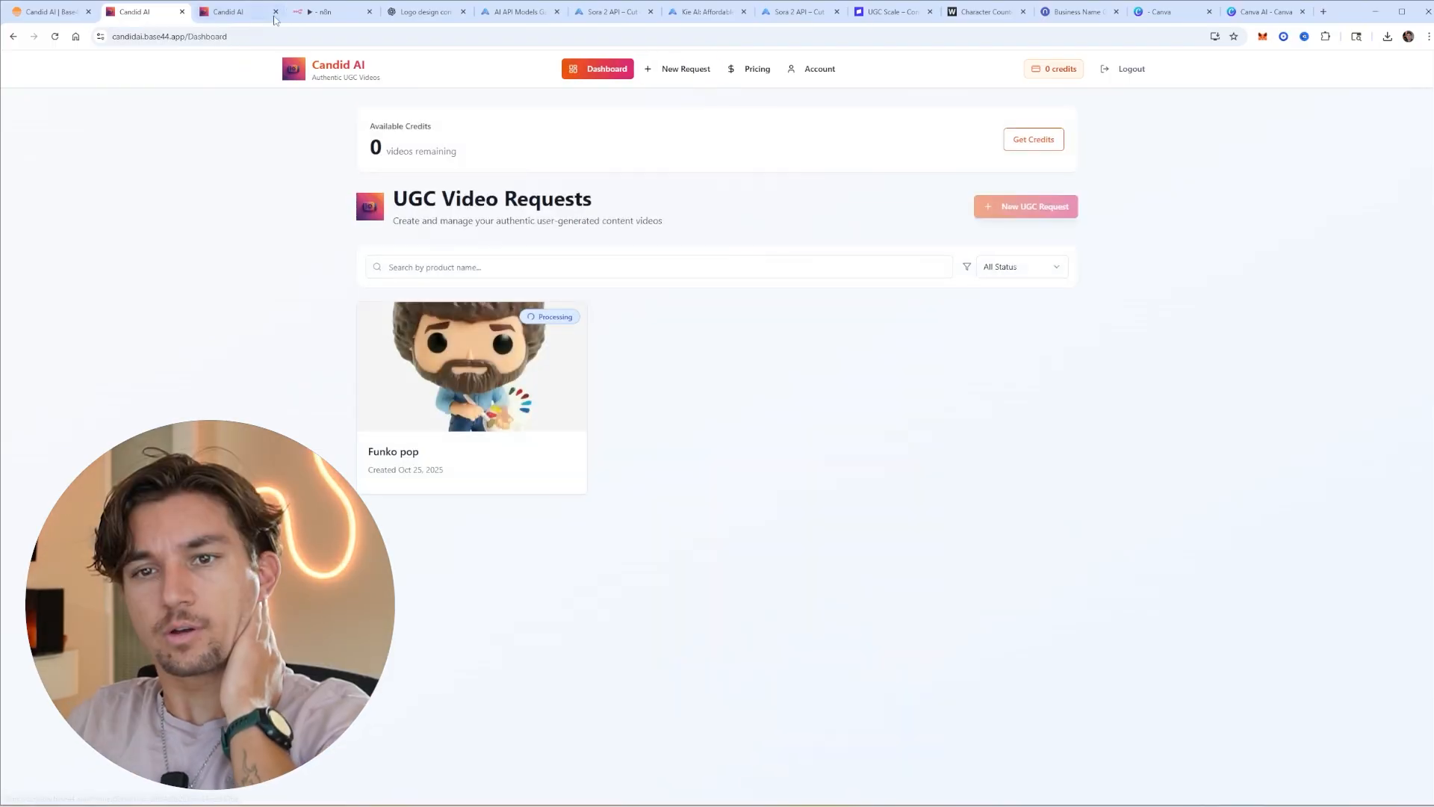
# Check the n8n workflow and the Kie AI logs for the submitted video generation task
pyautogui.click(329, 12)
pyautogui.click(769, 88)
pyautogui.click(705, 12)
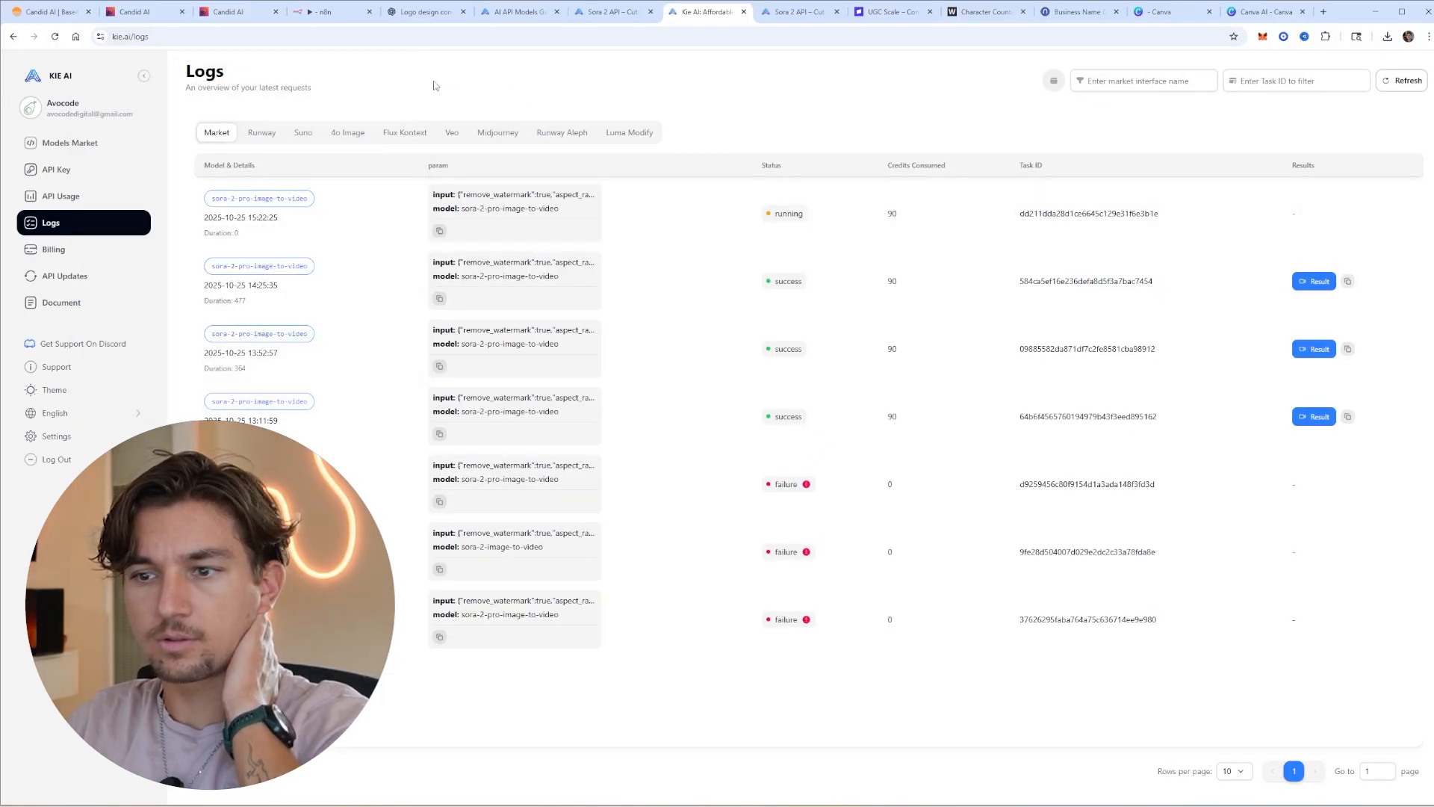
# Return to the Candid AI site and review its pricing, account and new request pages before going back to the dashboard
pyautogui.click(142, 12)
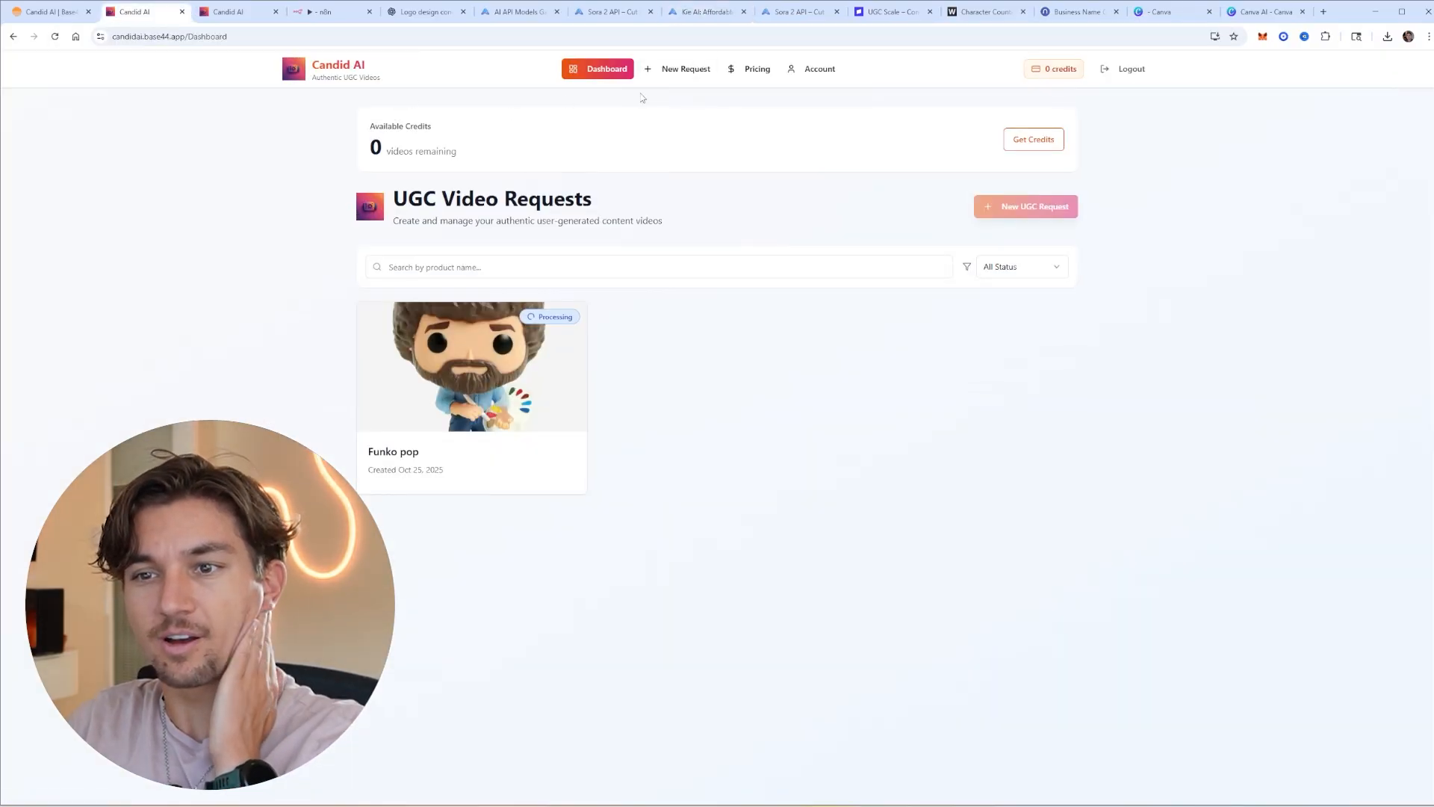
pyautogui.click(753, 69)
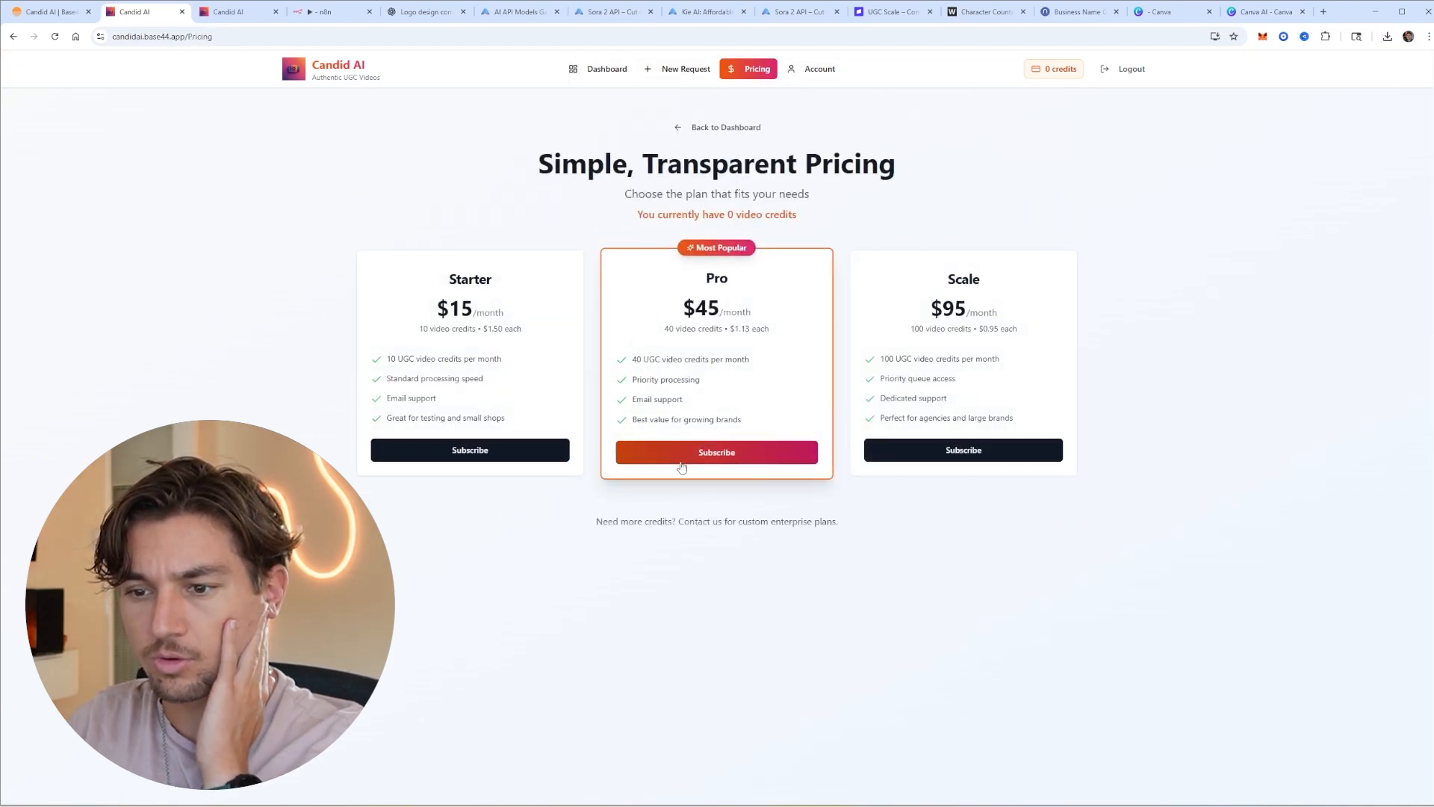
pyautogui.click(817, 75)
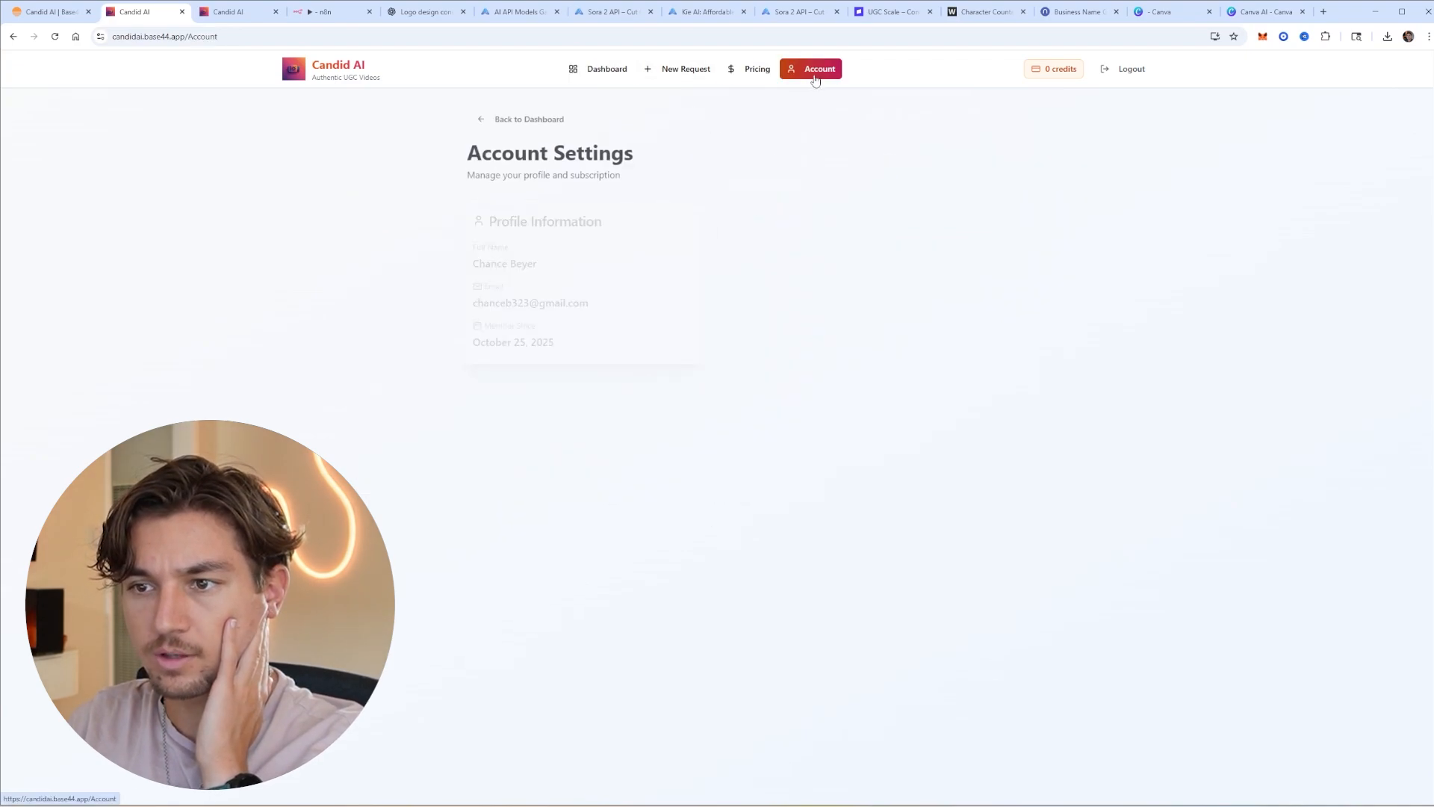
pyautogui.click(686, 68)
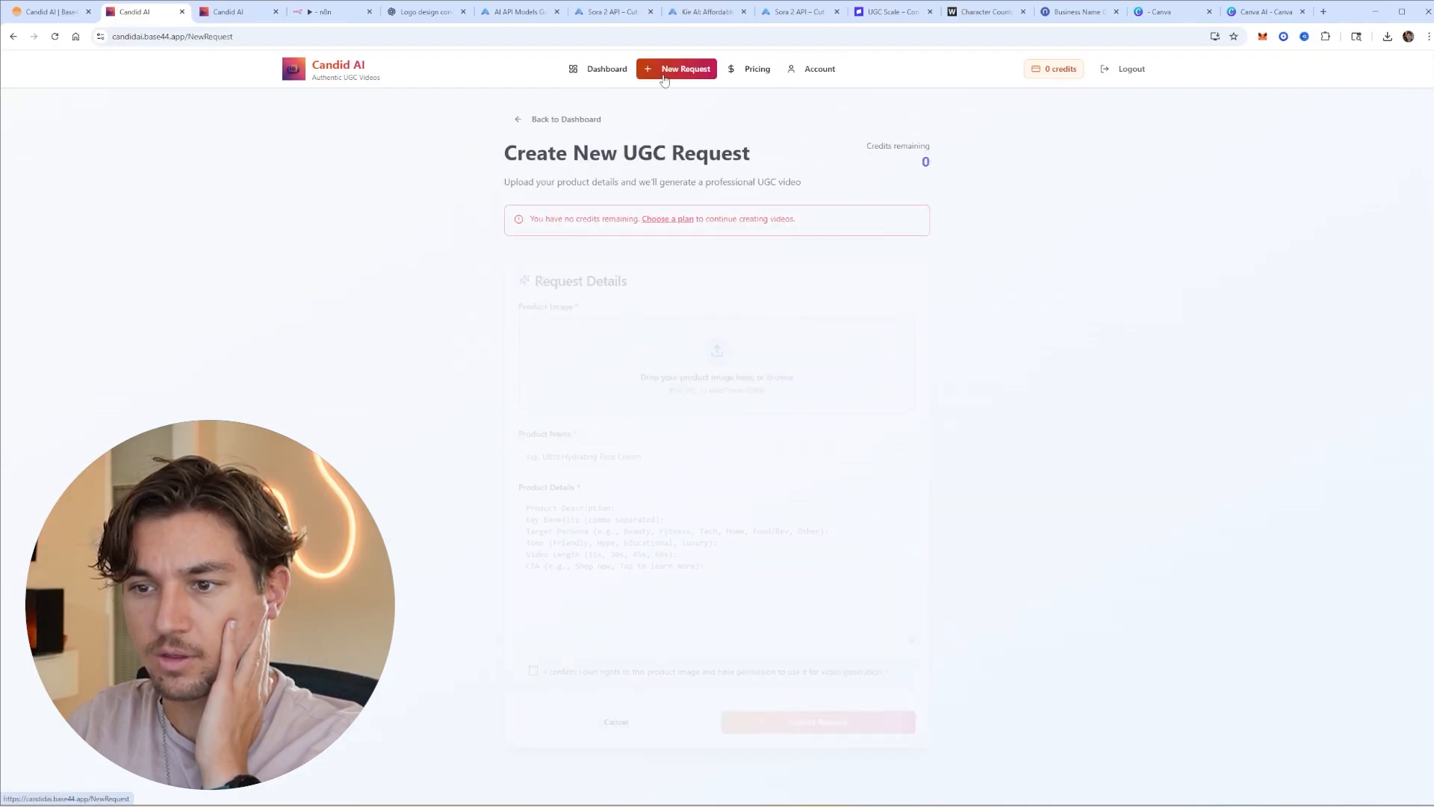
pyautogui.click(607, 68)
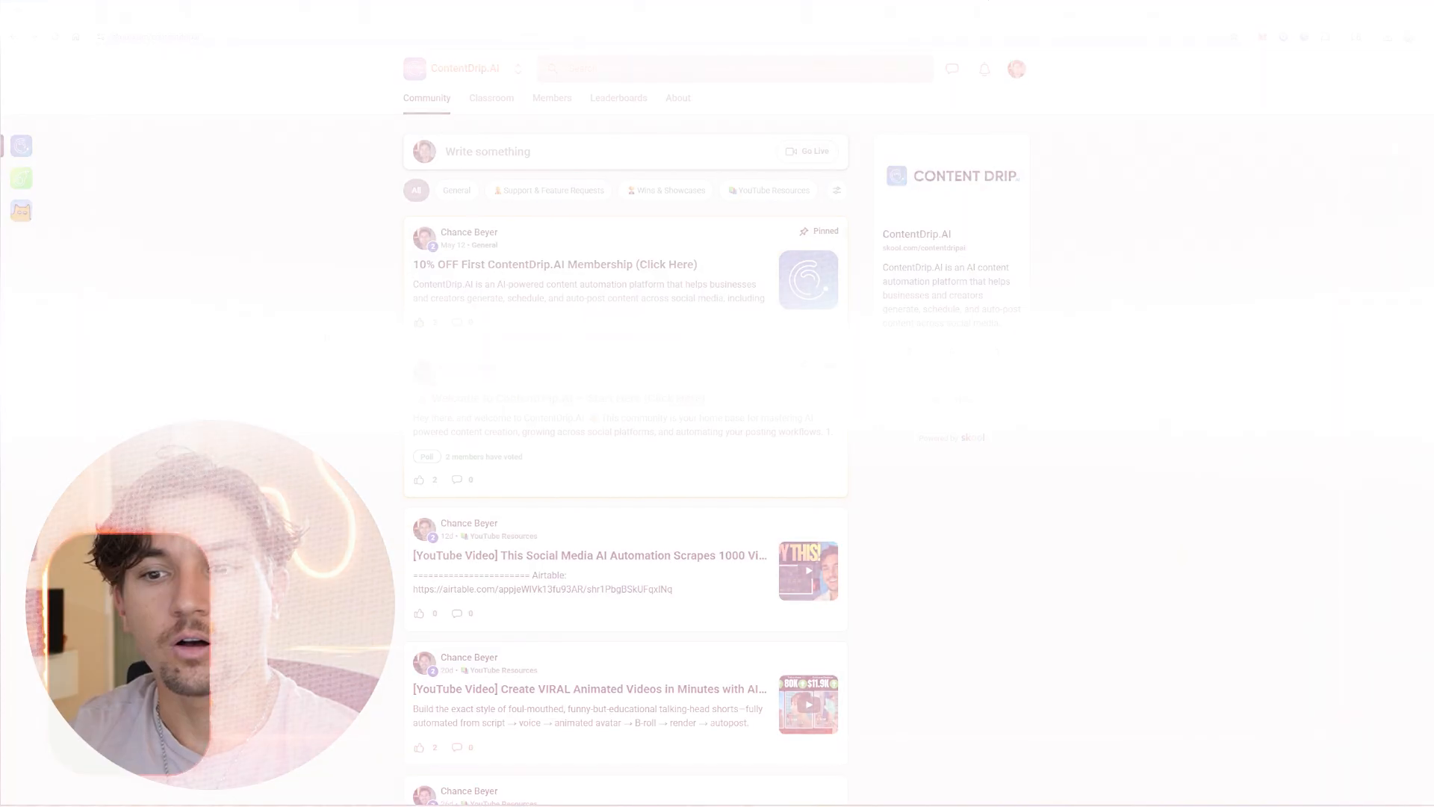
# Browse the YouTube resource posts in the ContentDrip.AI Skool community
pyautogui.scroll(-5, 971, 613)
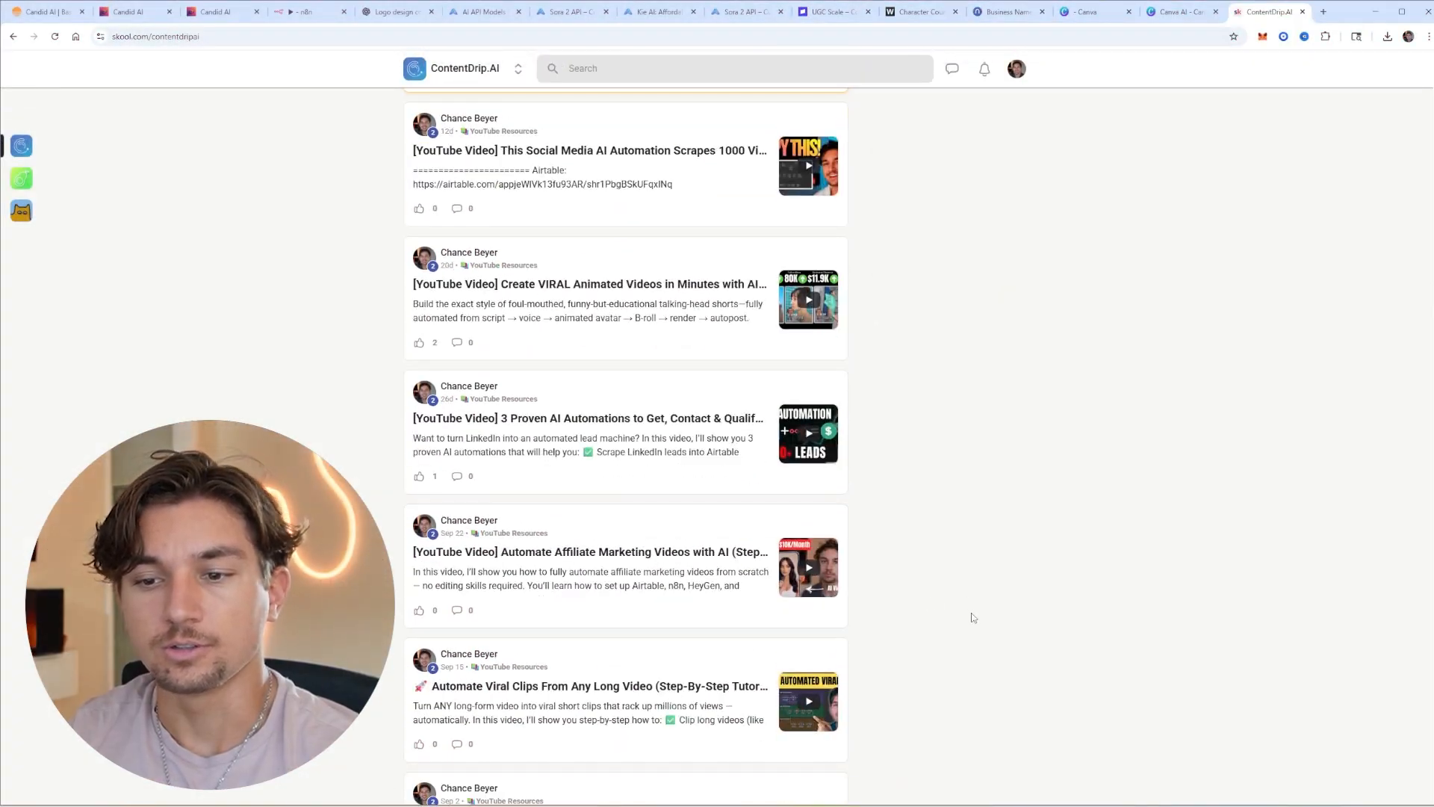
pyautogui.scroll(5, 975, 612)
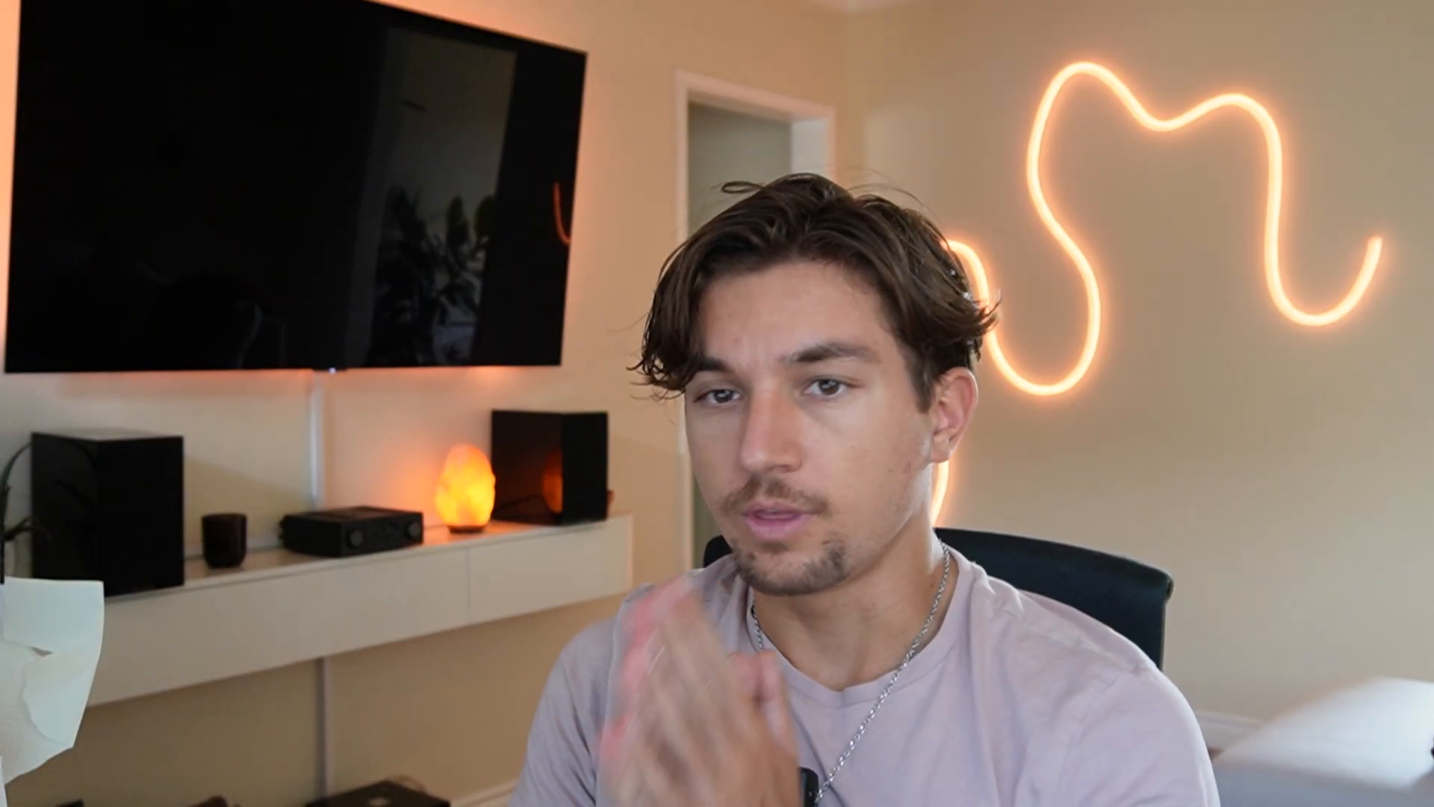